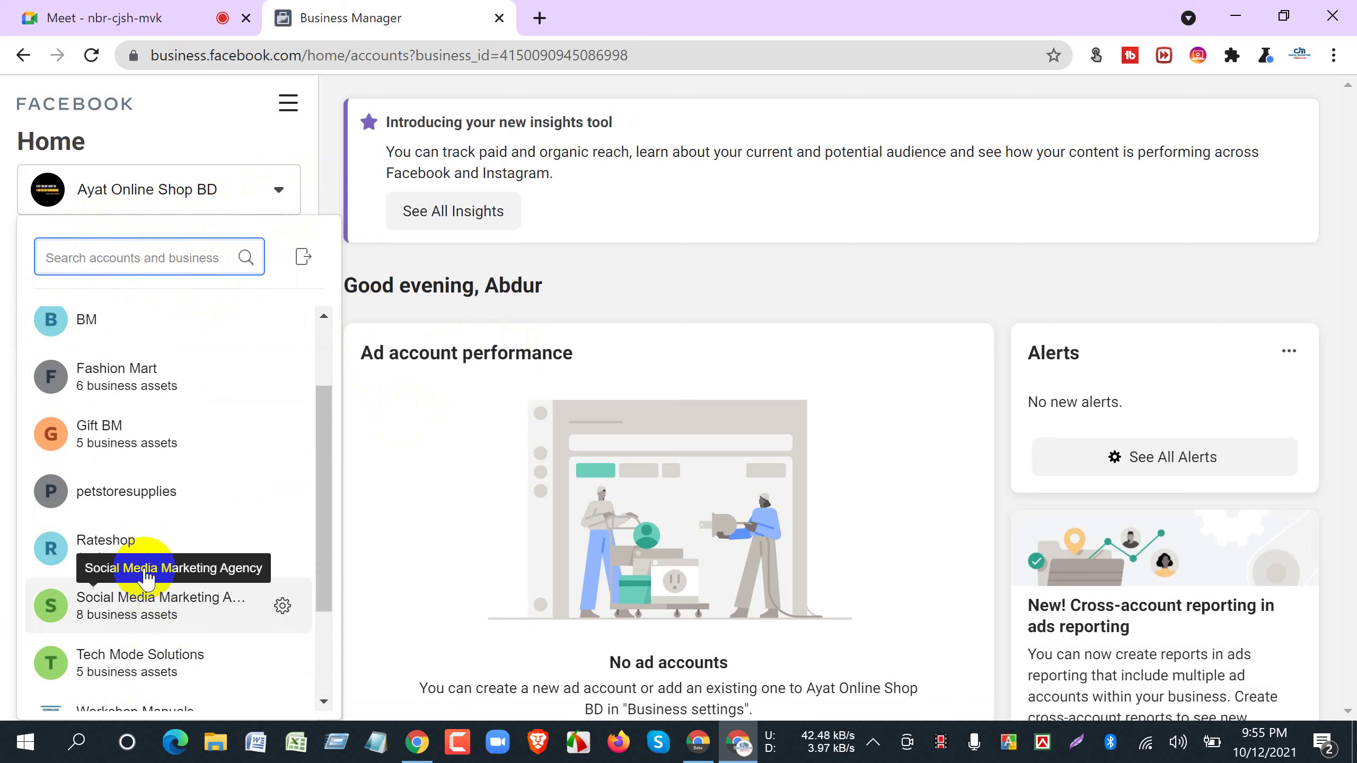
scroll(107, 562, "down", 3)
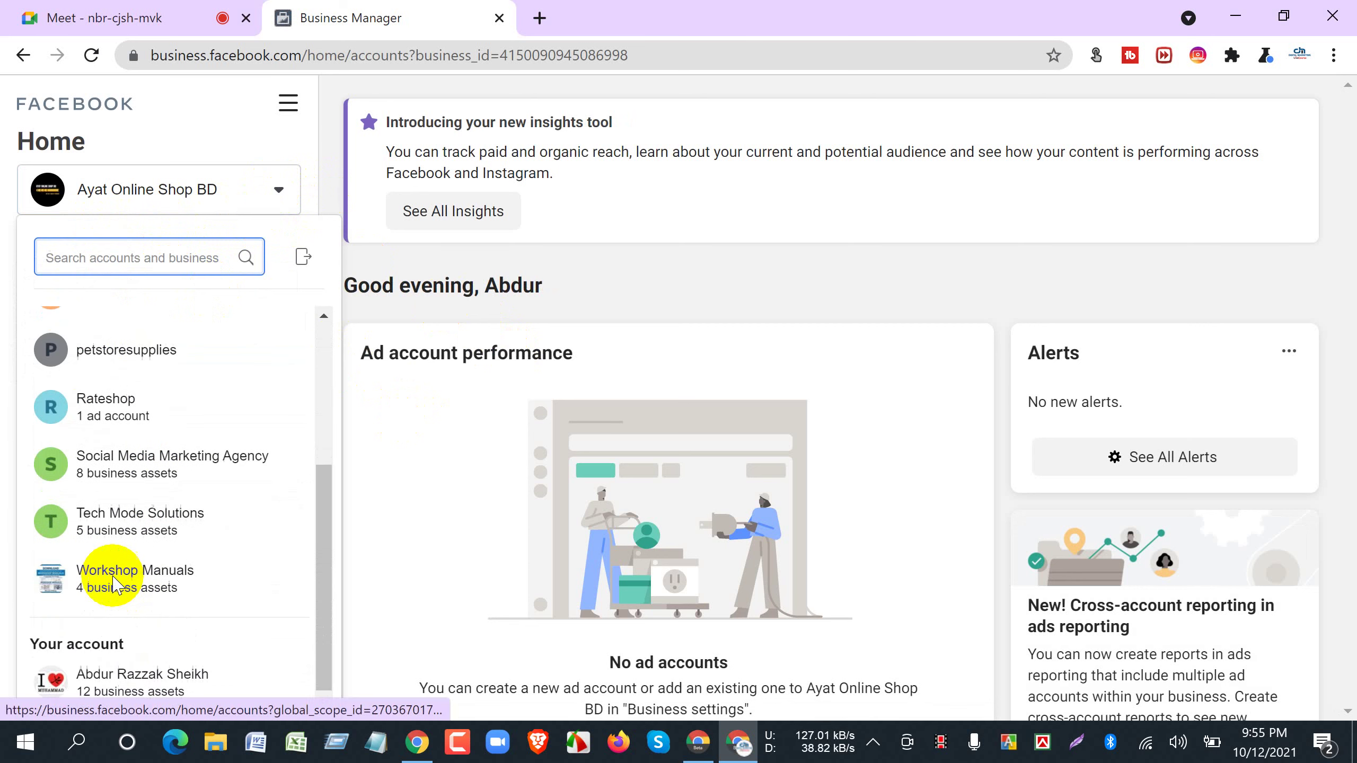
left_click(123, 463)
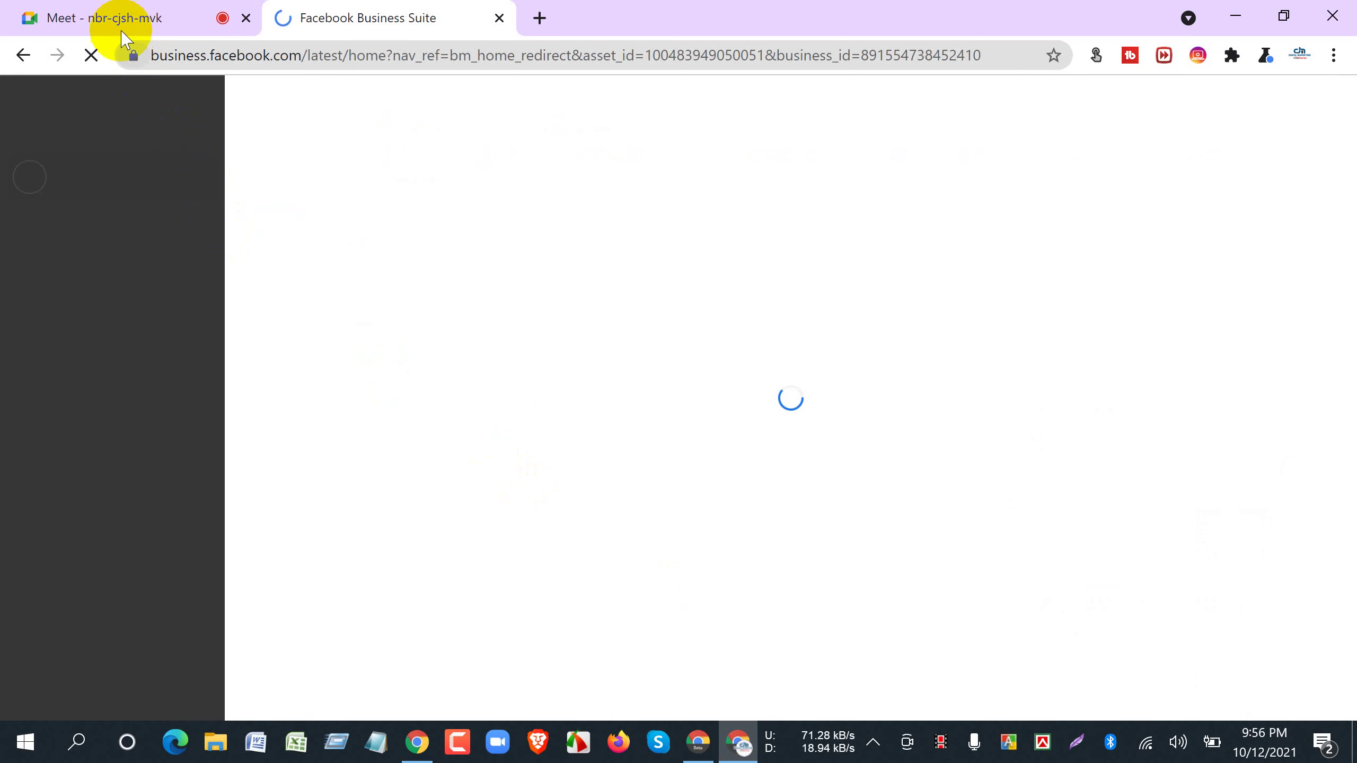
left_click(109, 18)
left_click(775, 289)
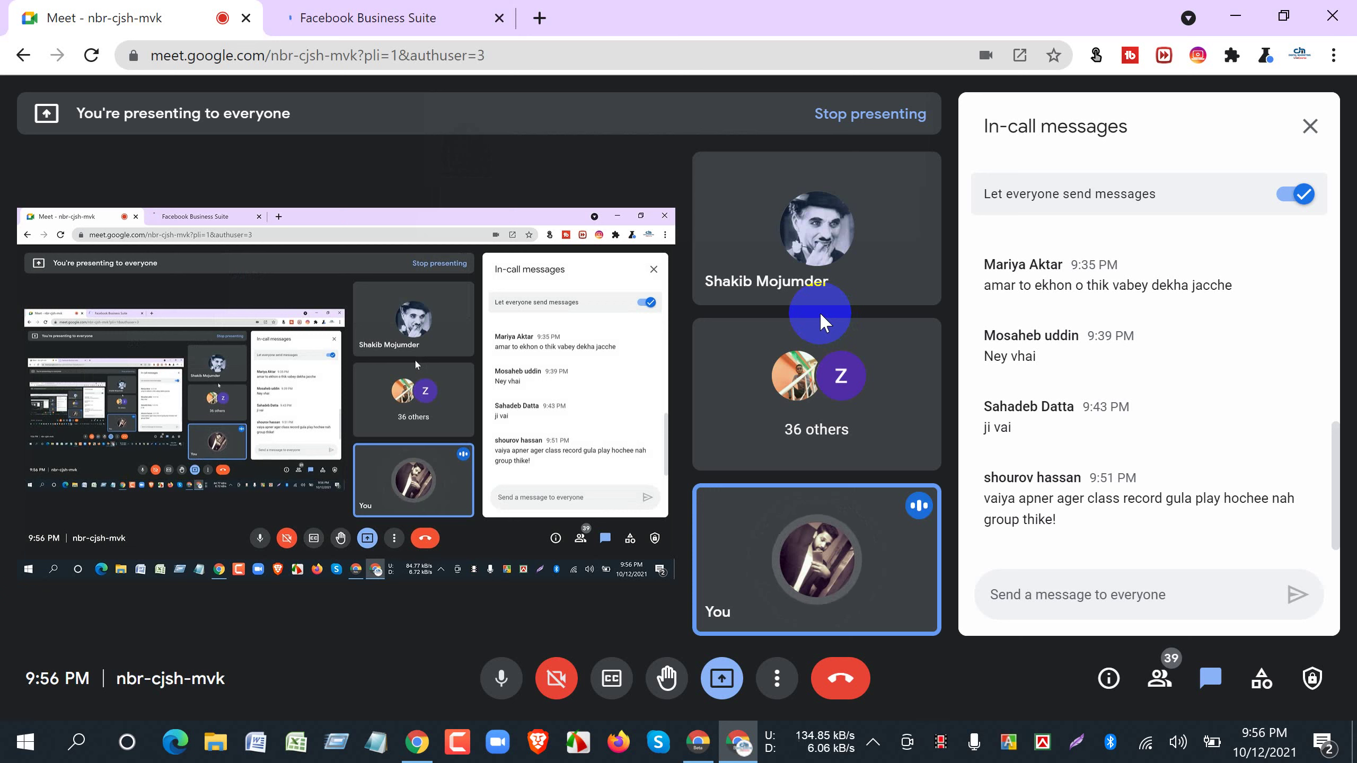
left_click(320, 17)
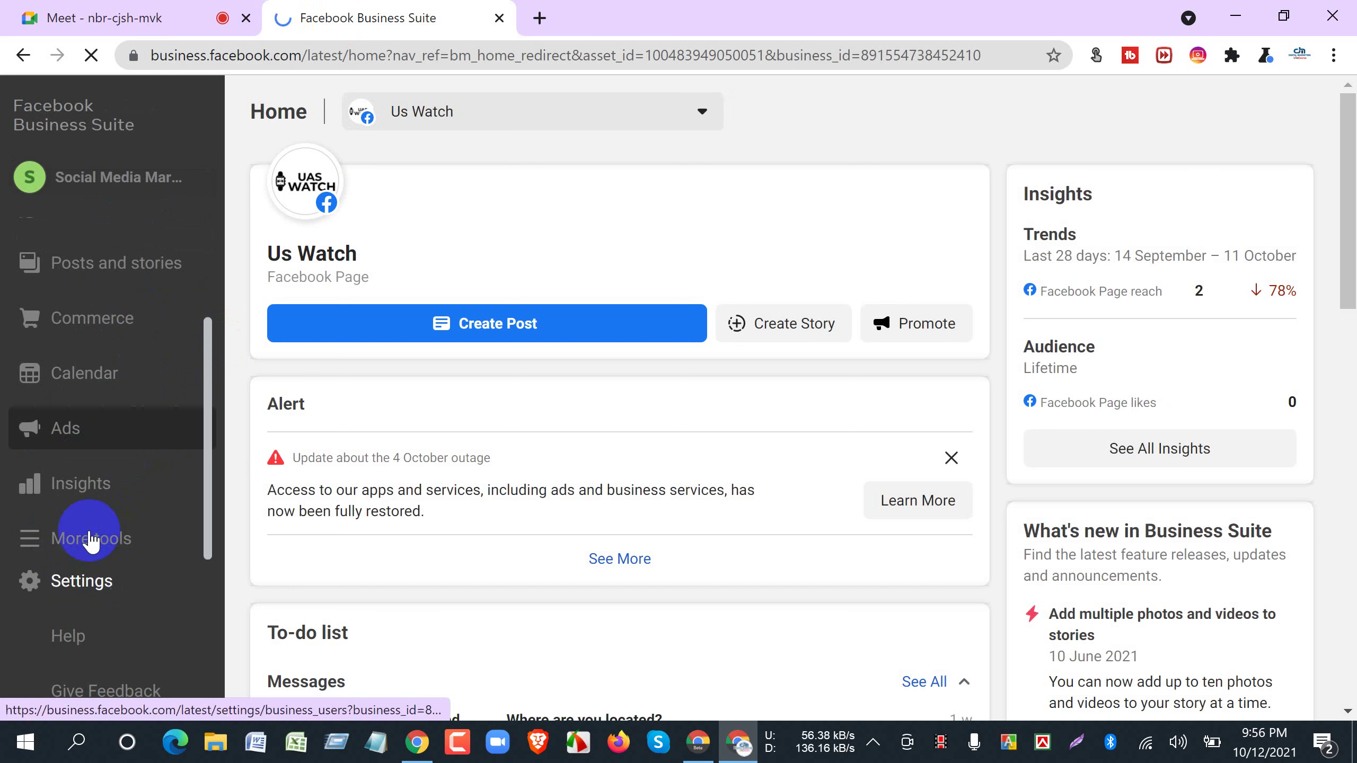
left_click(67, 433)
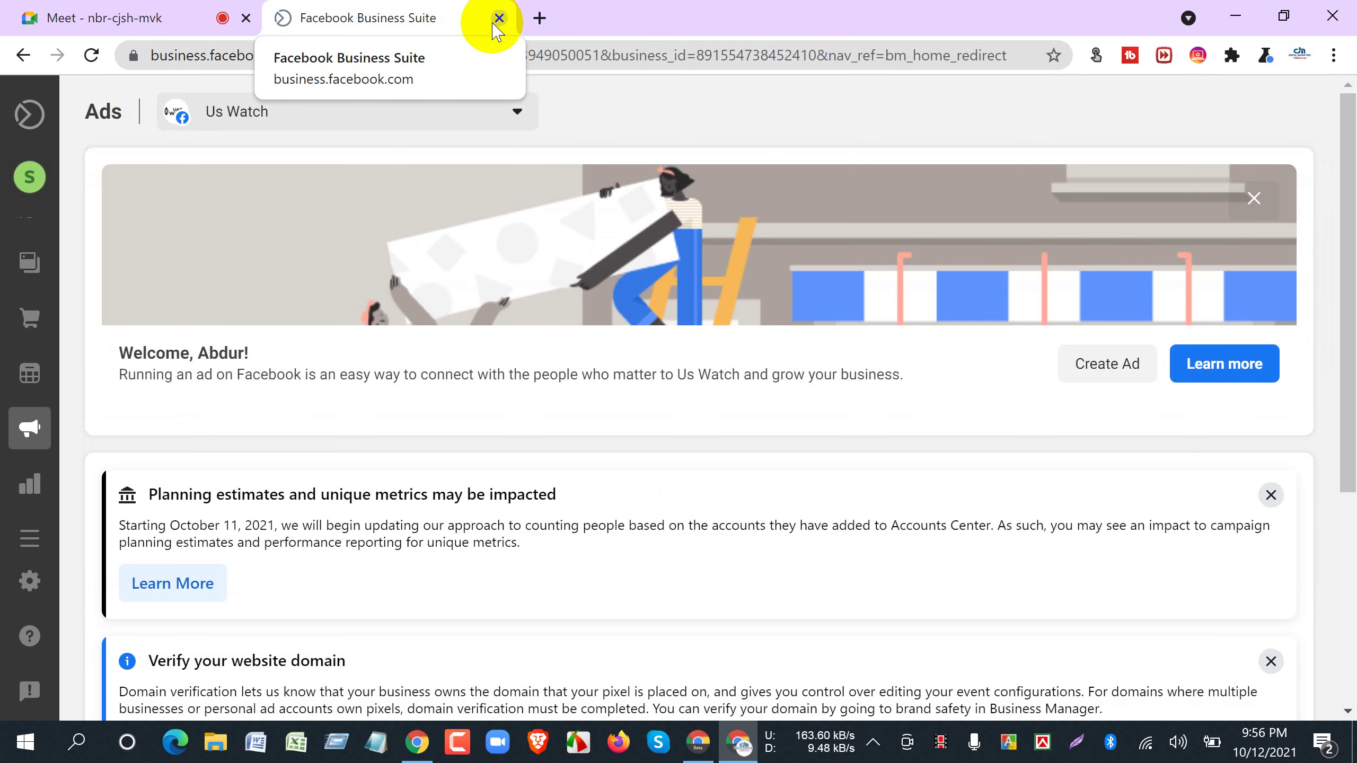
scroll(590, 394, "down", 5)
key("ctrl+w")
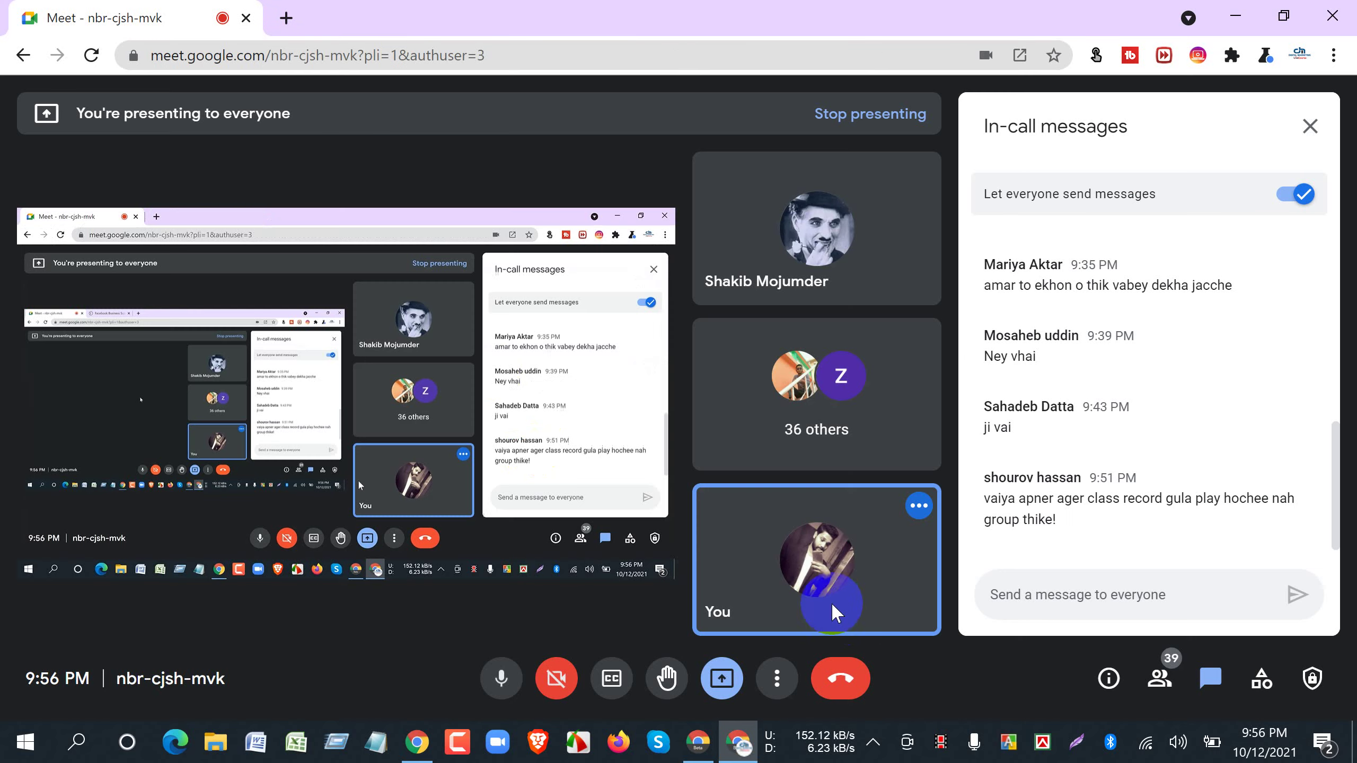
Open the Facebook business selection page in a new browser tab and enter the Social Media Marketing Agency business.
left_click(285, 17)
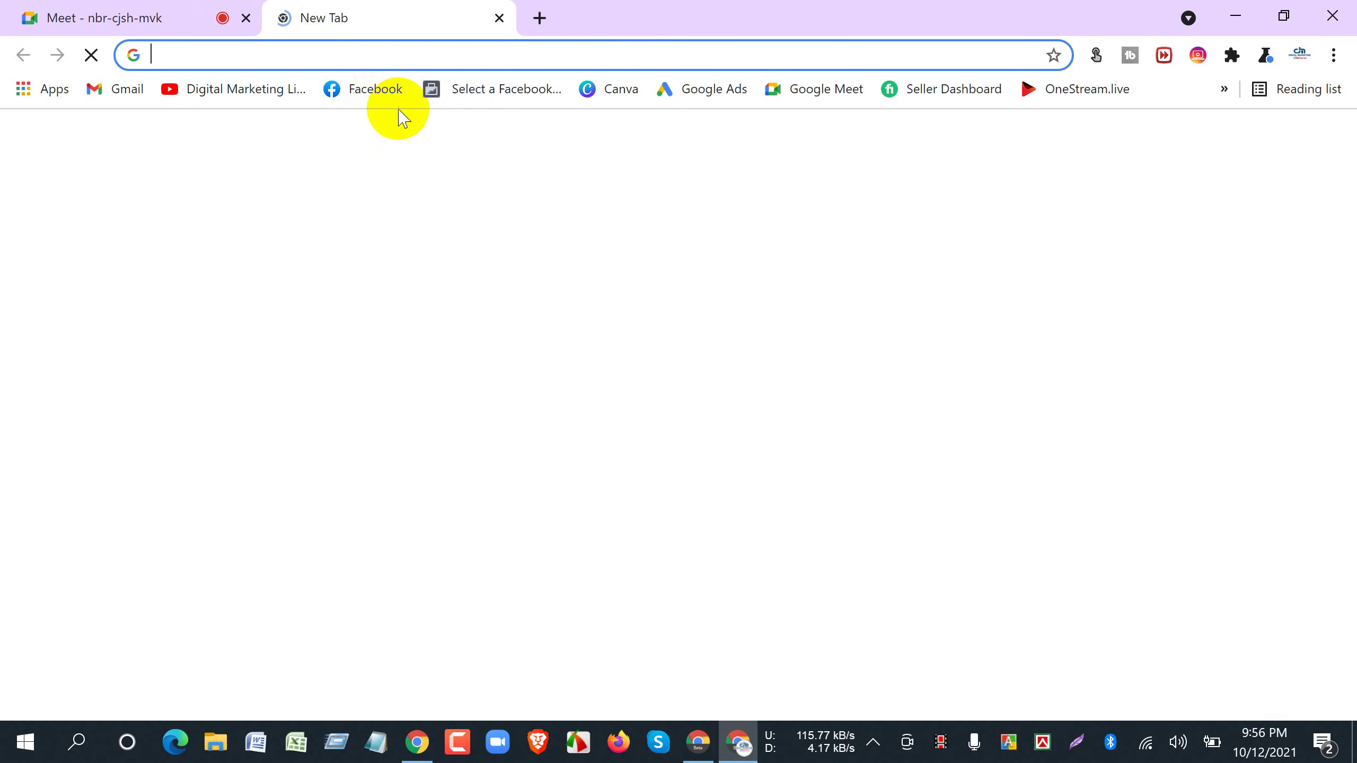
left_click(481, 90)
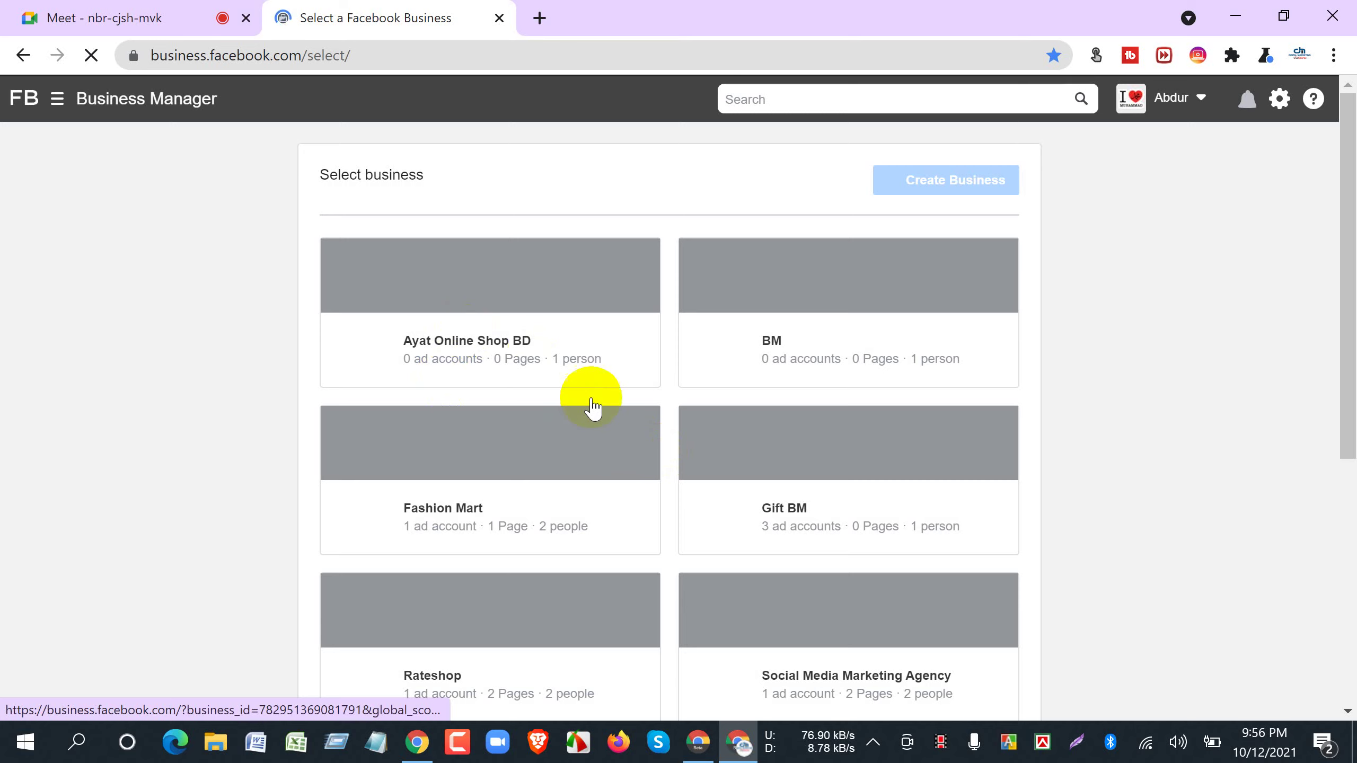
scroll(591, 394, "down", 3)
scroll(593, 409, "up", 3)
scroll(910, 474, "down", 5)
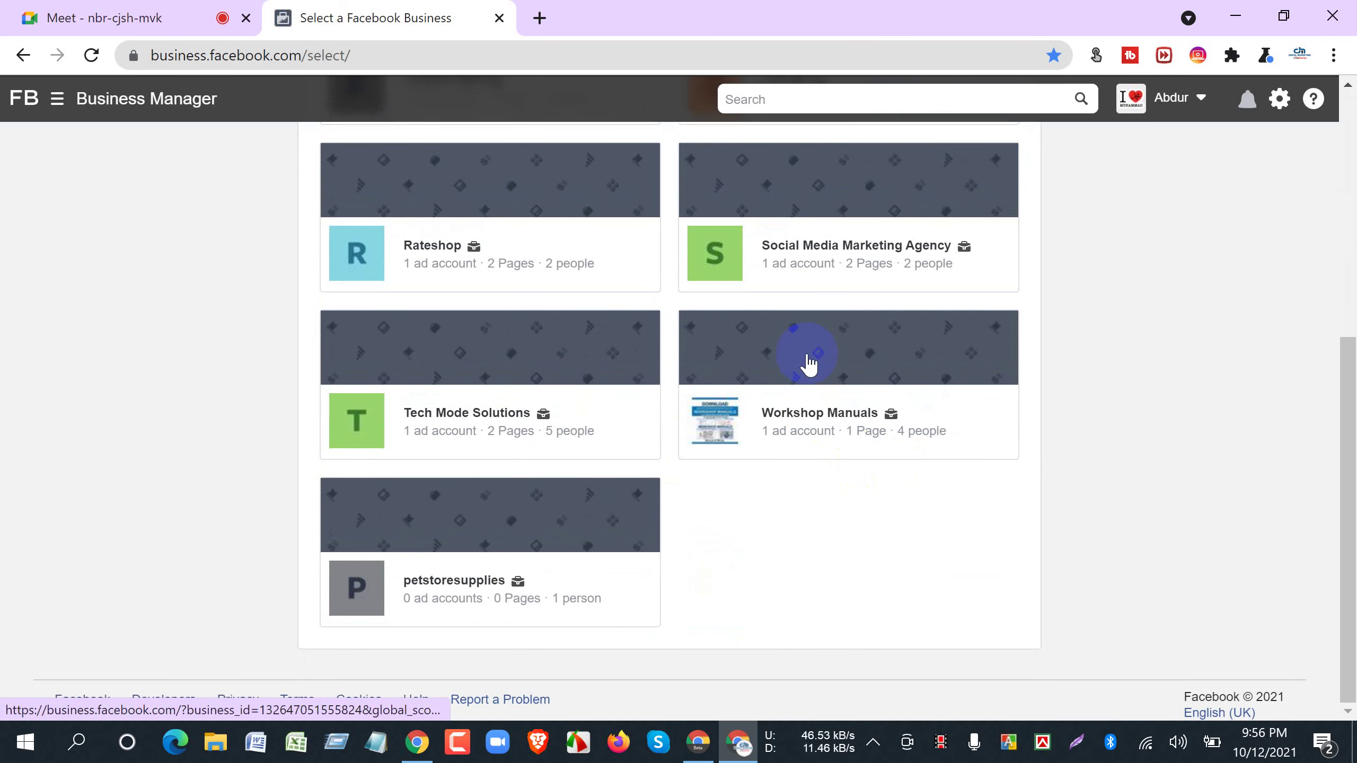
left_click(806, 206)
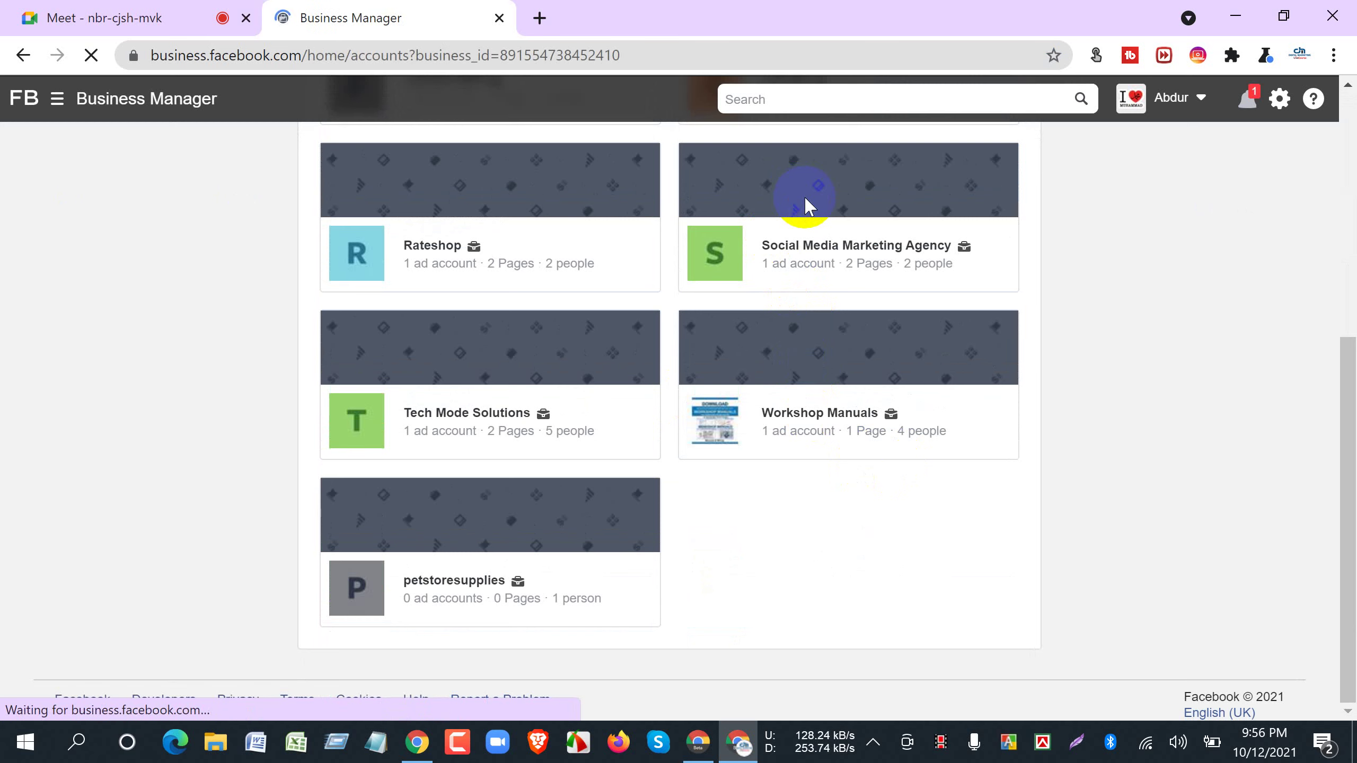
left_click(805, 206)
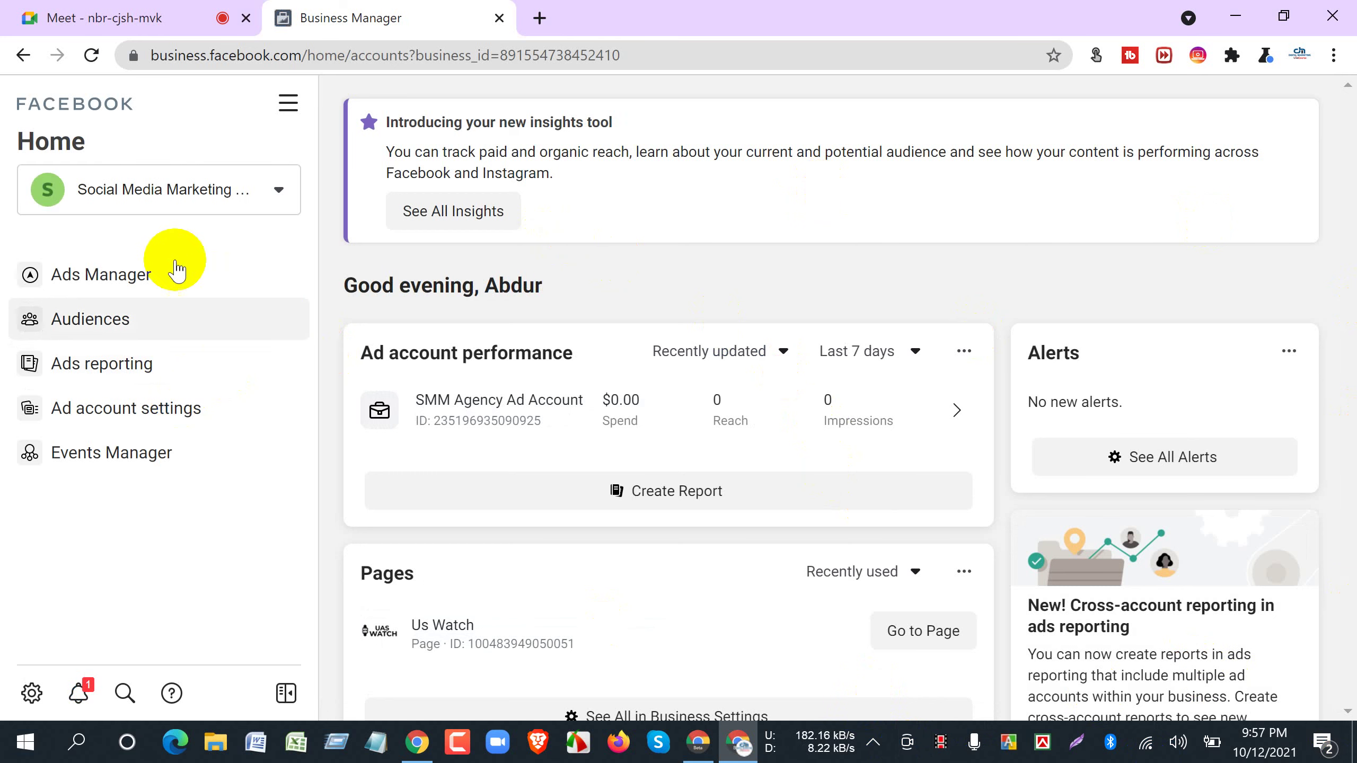
Open Ads Manager for the business and dismiss the Resource Centre tasks banner above the campaigns table.
left_click(136, 274)
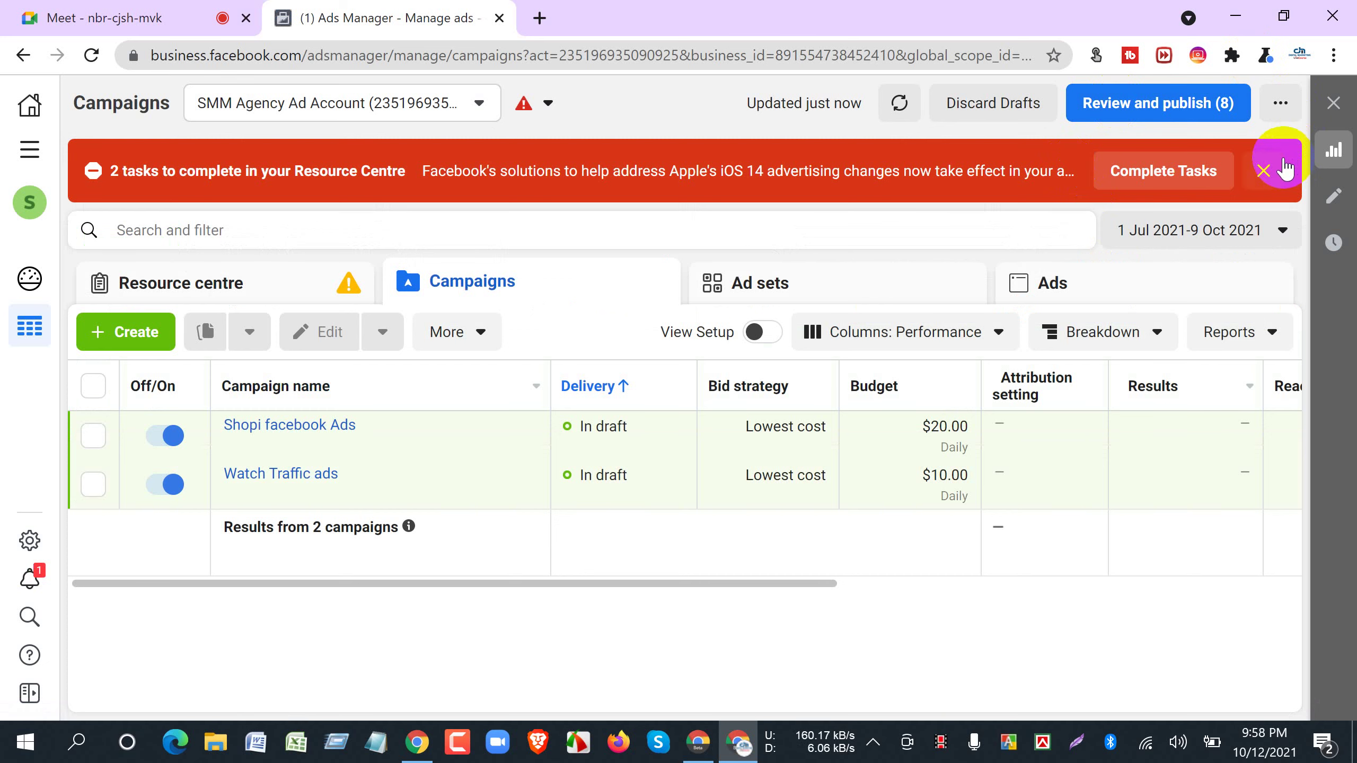
left_click(1269, 176)
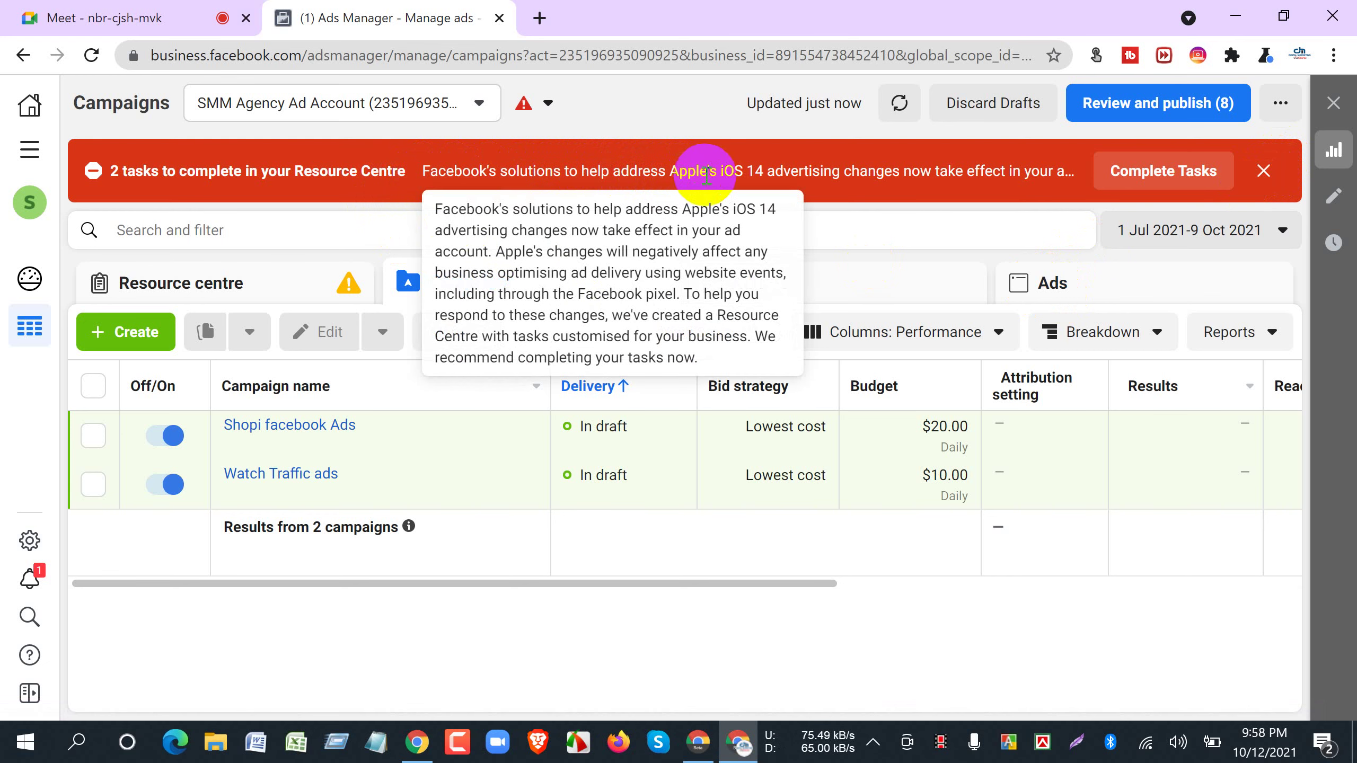
left_click(1265, 174)
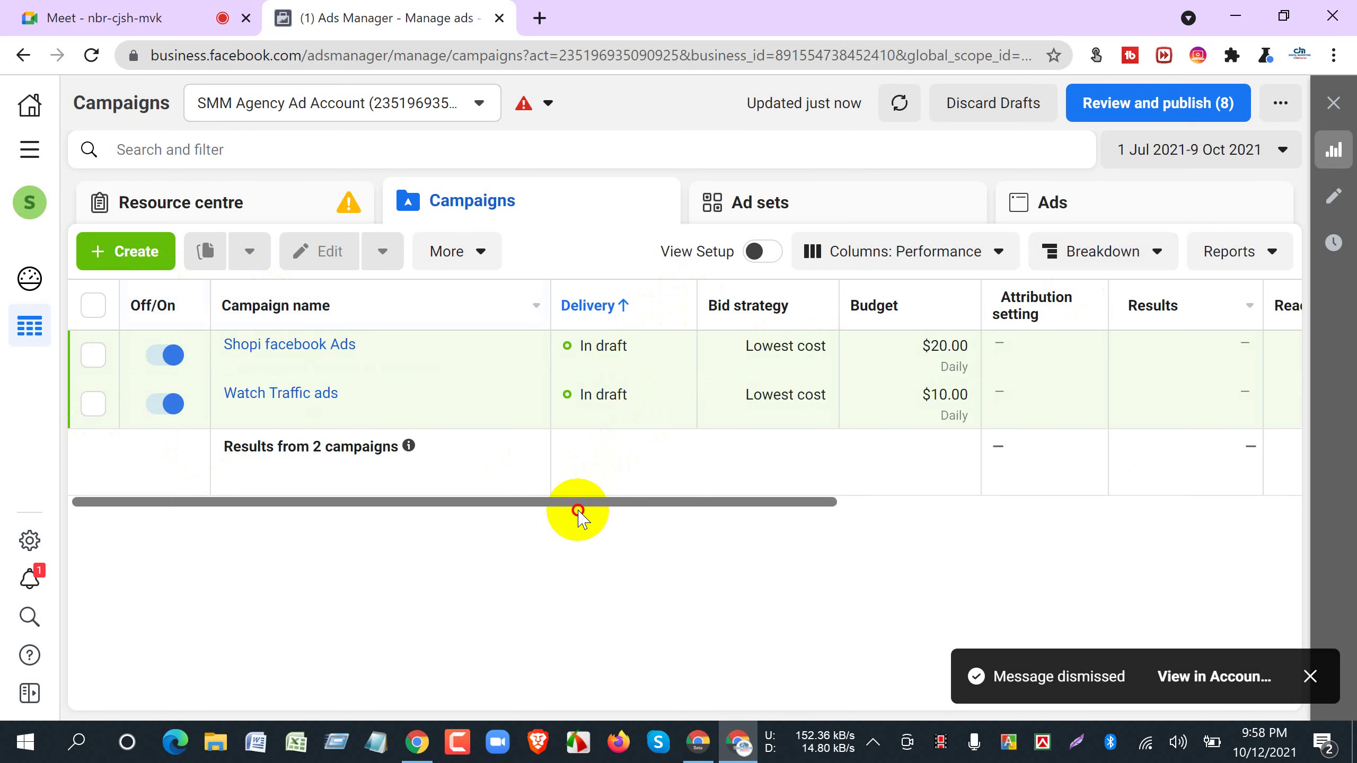
left_click_drag(579, 512, 787, 514)
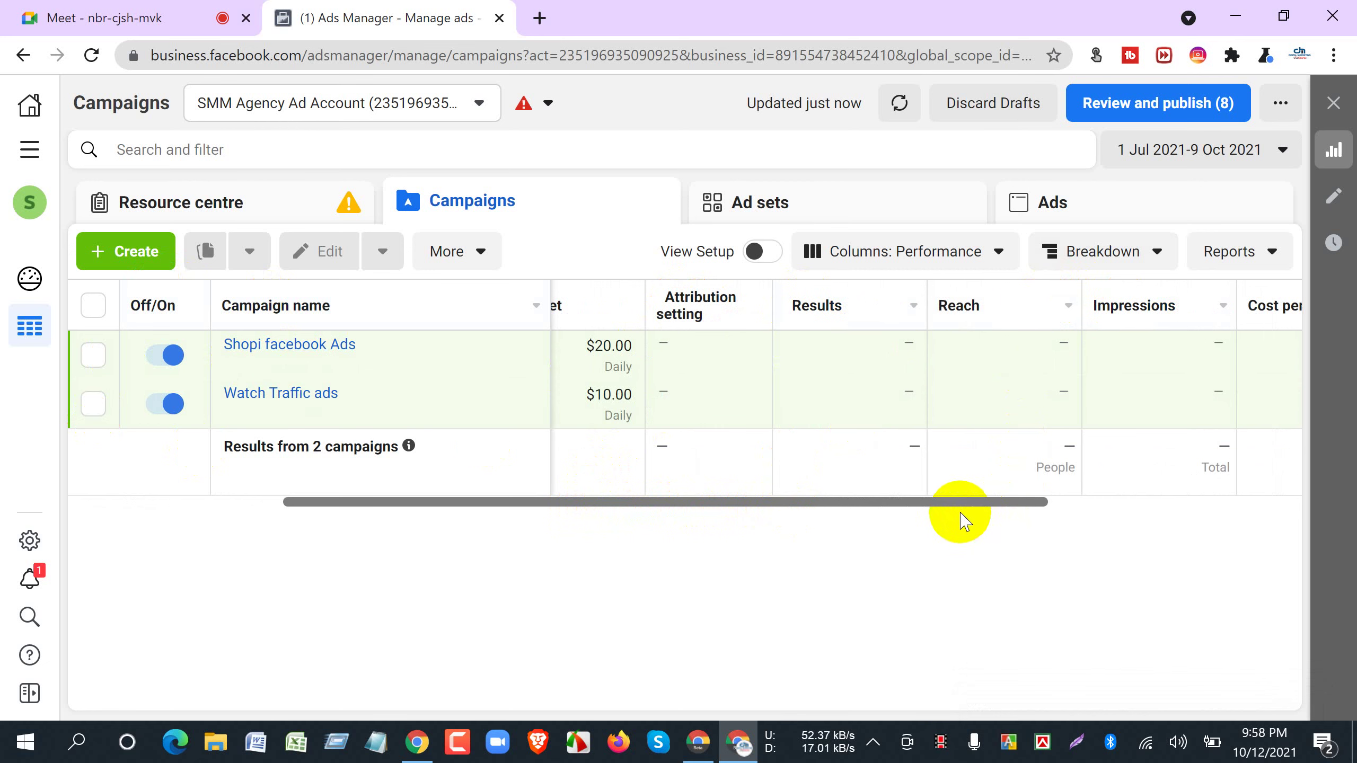
left_click_drag(960, 503, 1051, 500)
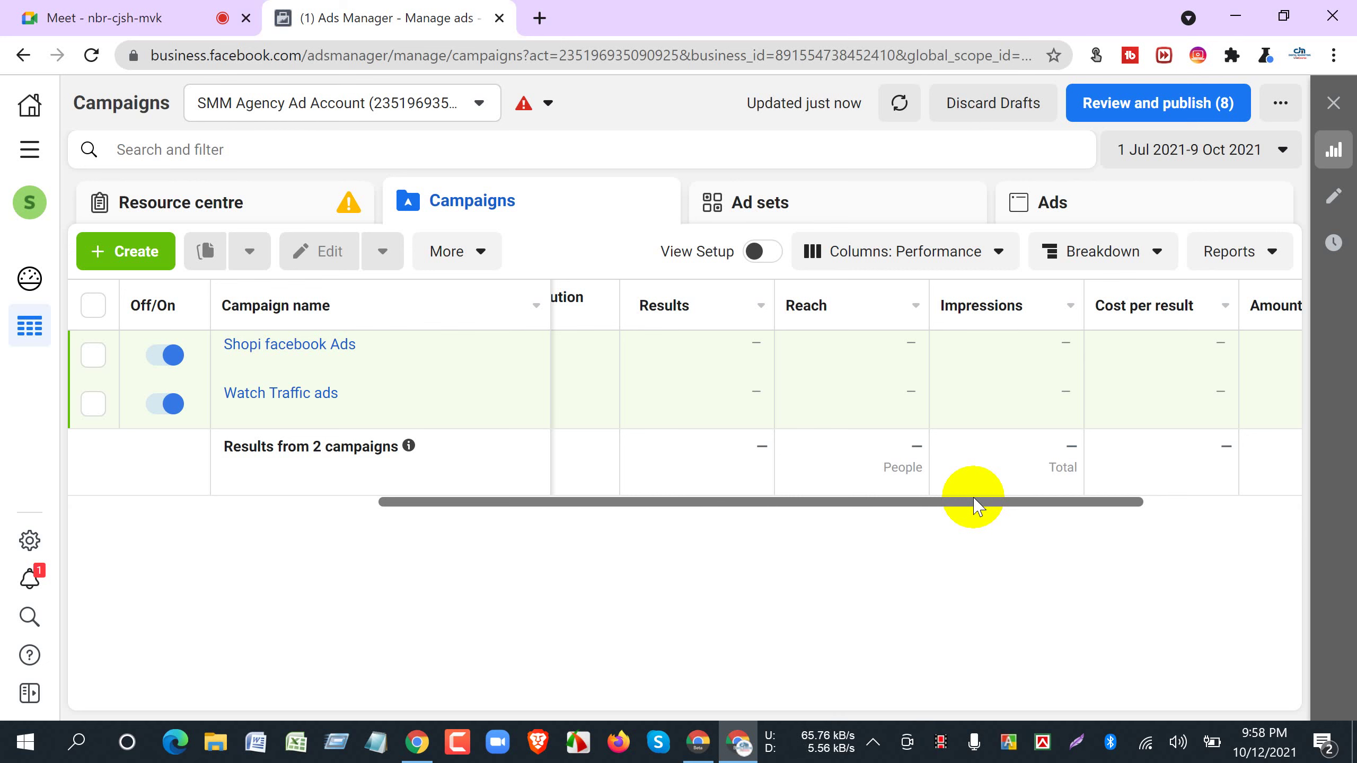
Search Google for "laptop" in a new browser tab.
left_click(541, 17)
type("laptop")
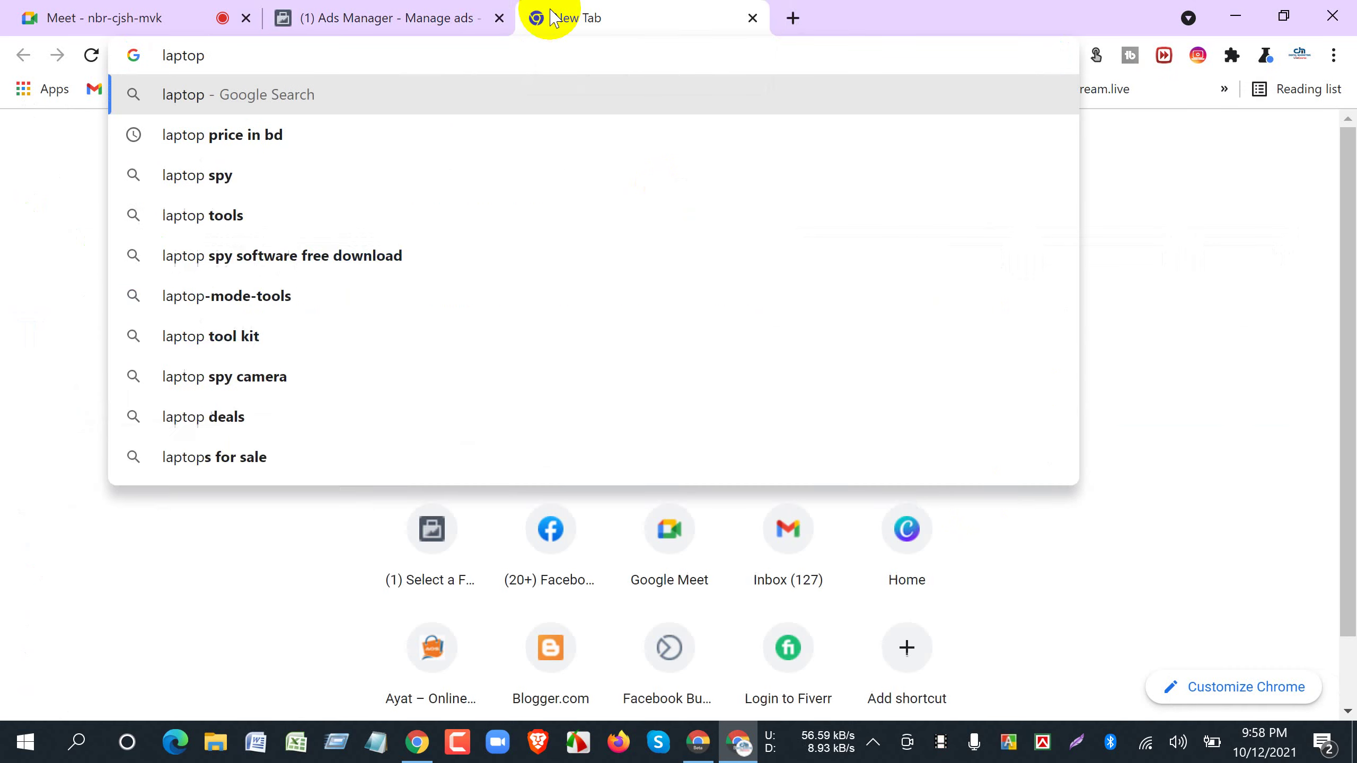
key("Return")
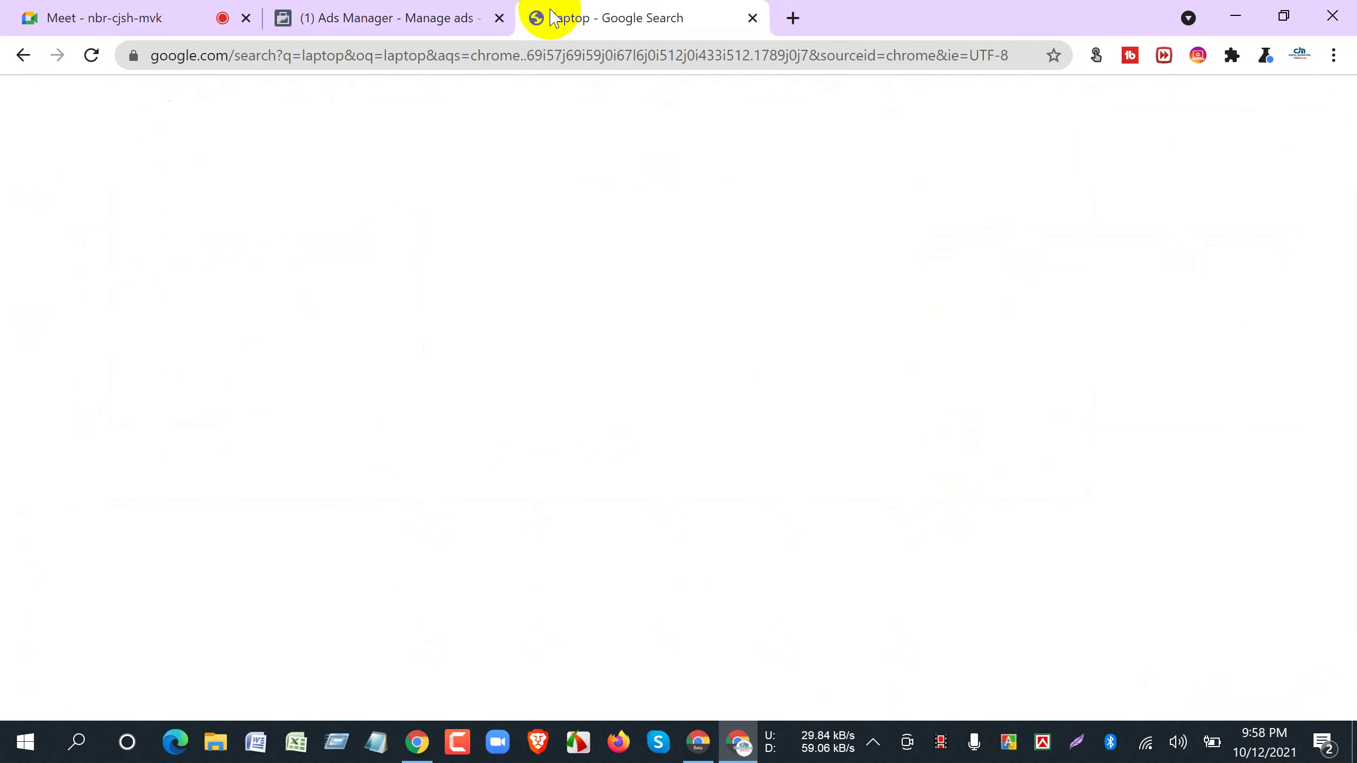
scroll(321, 433, "down", 3)
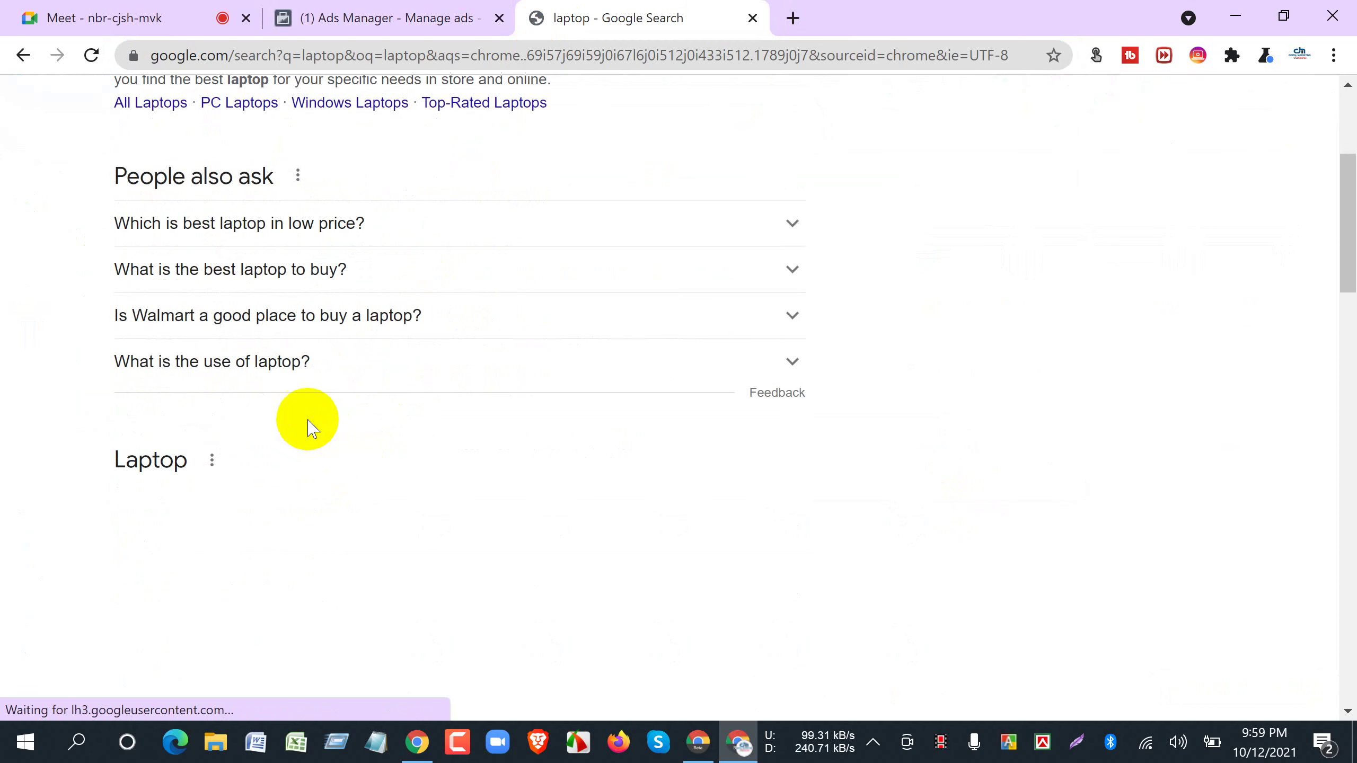
scroll(241, 401, "up", 3)
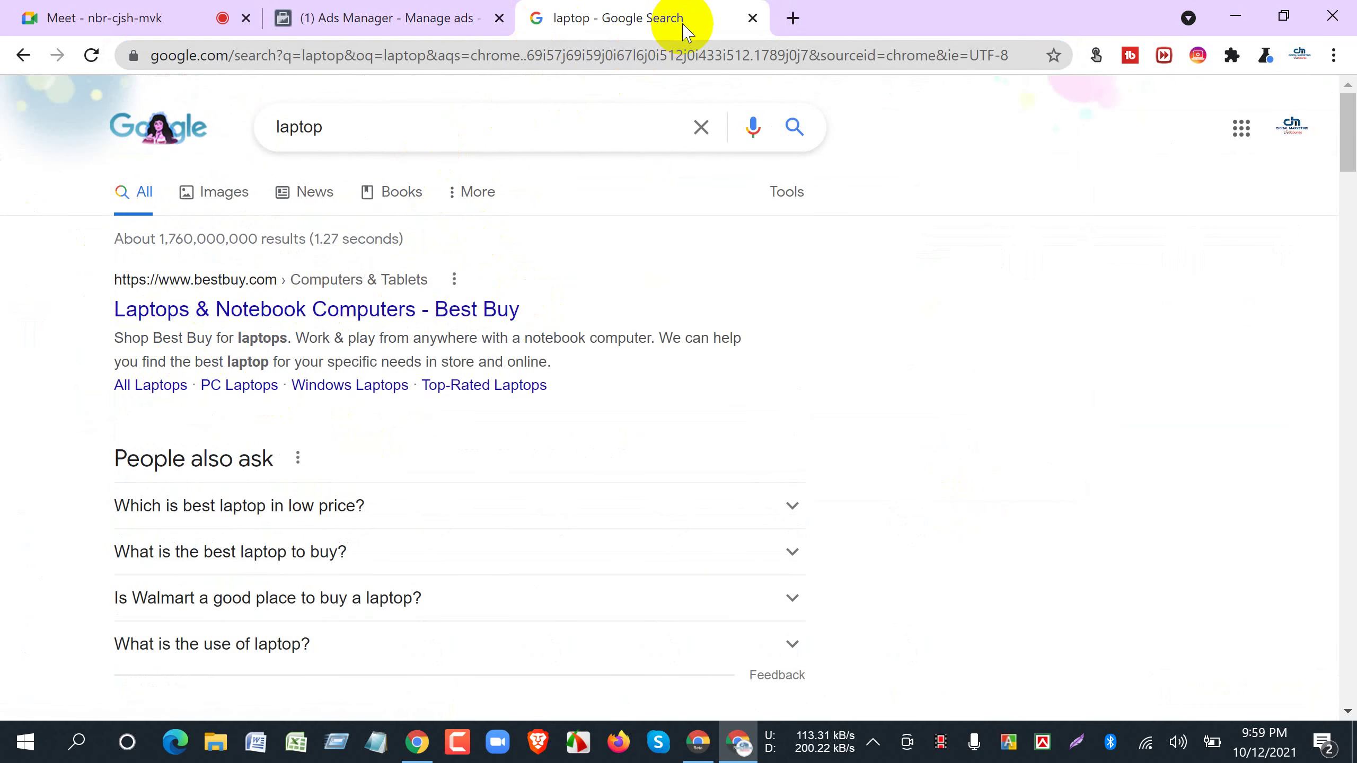
Re-enter "laptop" as the query on the Google results page and run the search again.
left_click_drag(325, 124, 278, 127)
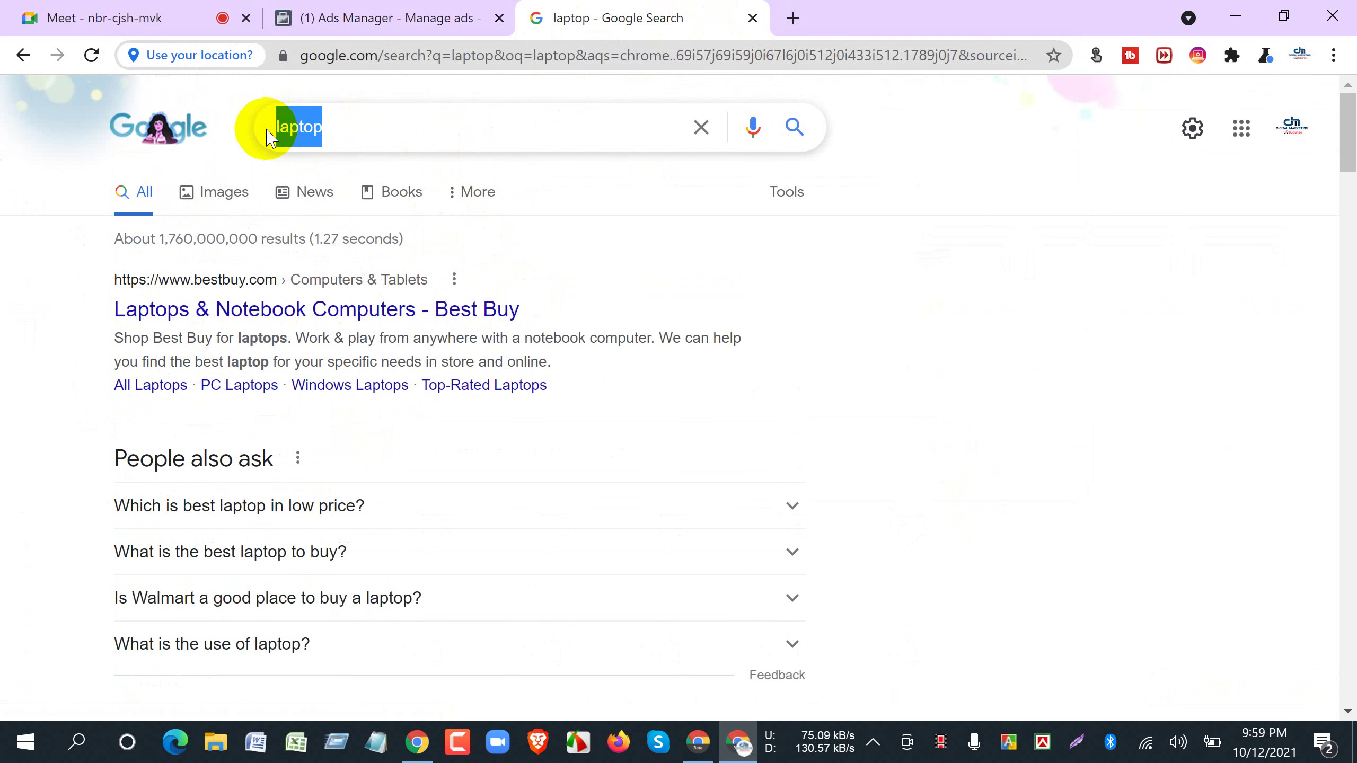
type("laptop")
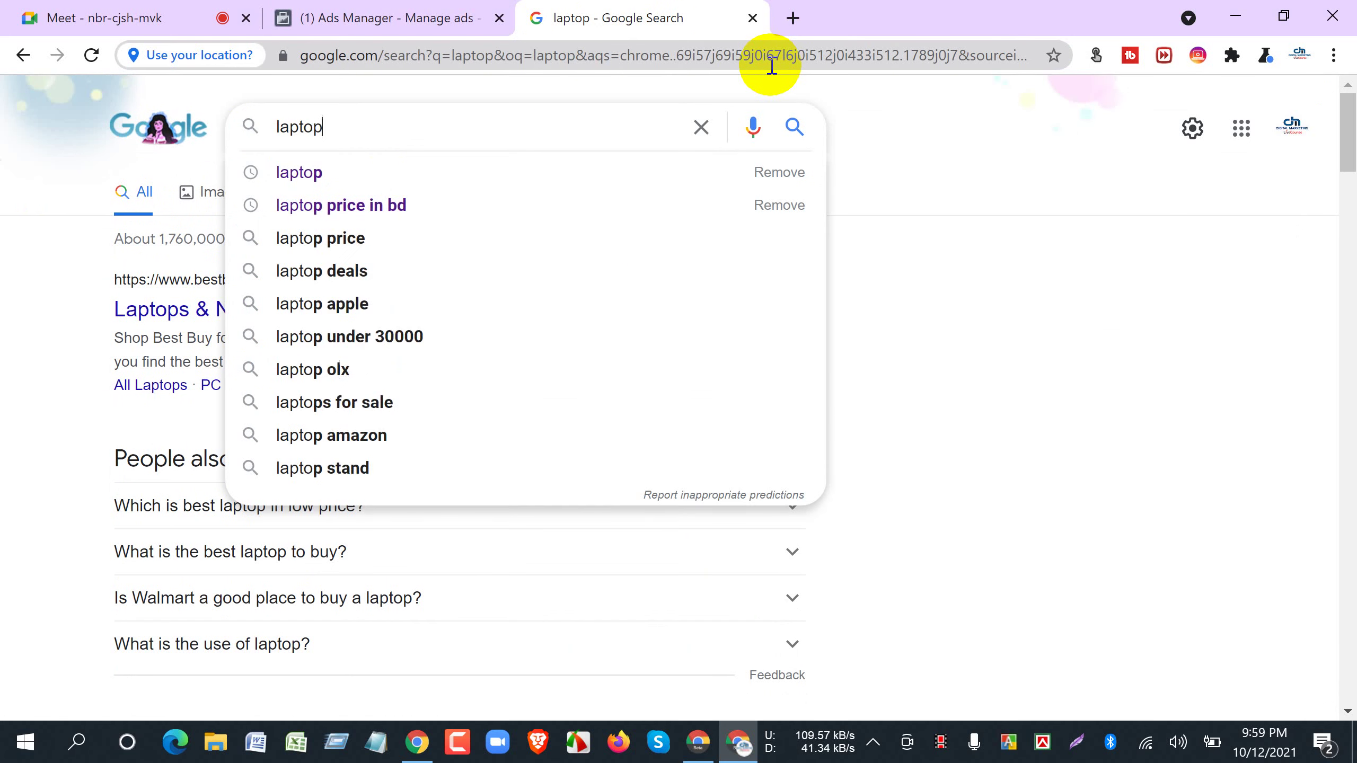
key("Return")
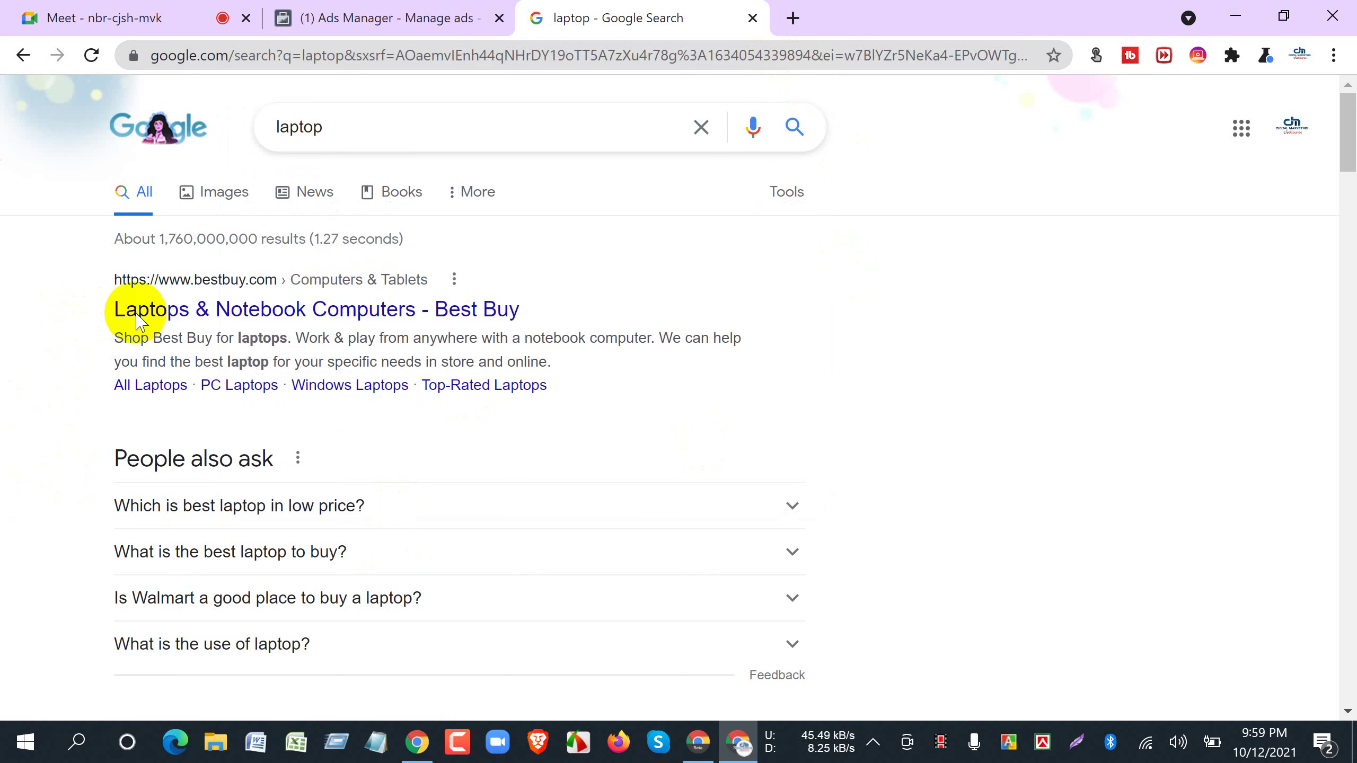
Examine the laptop search results, from the Best Buy listing down to the Top 16 Laptops section and back.
left_click(381, 387)
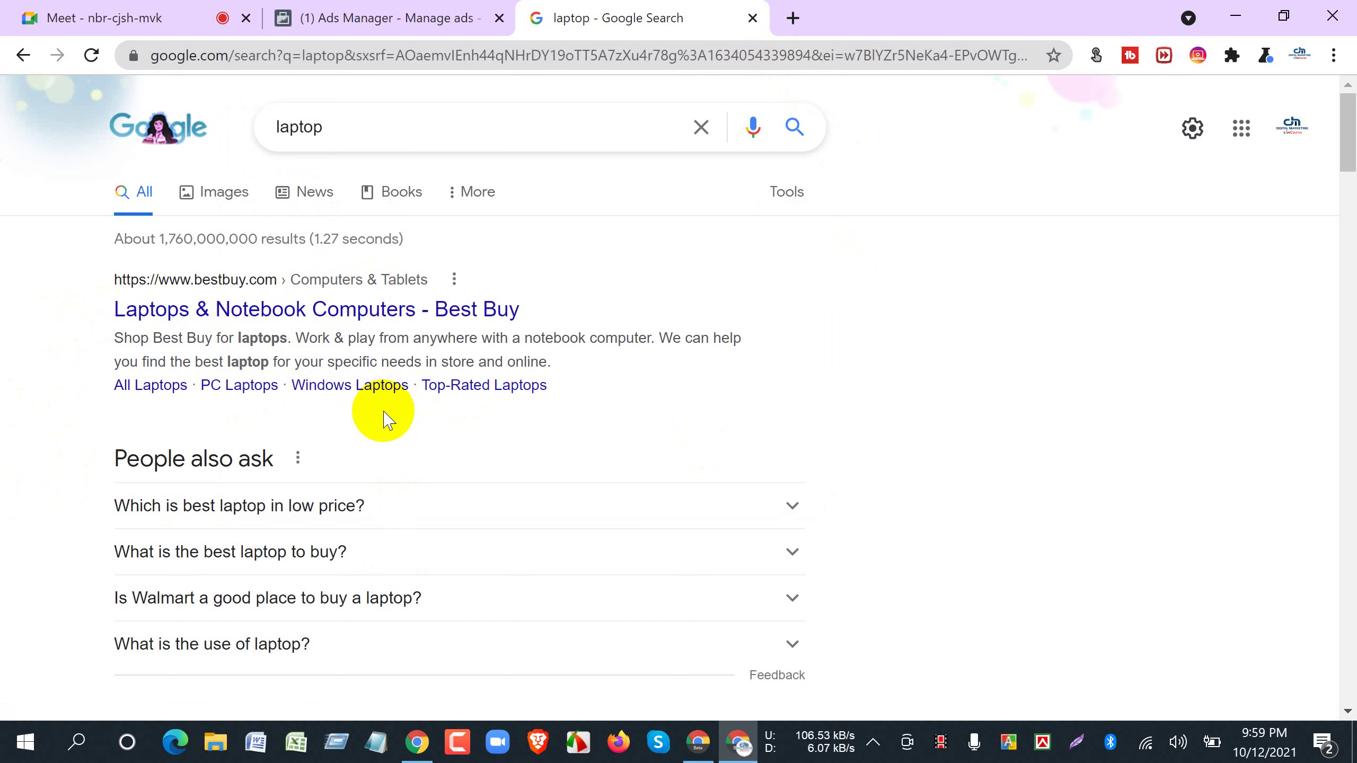
scroll(386, 415, "down", 5)
scroll(386, 416, "up", 5)
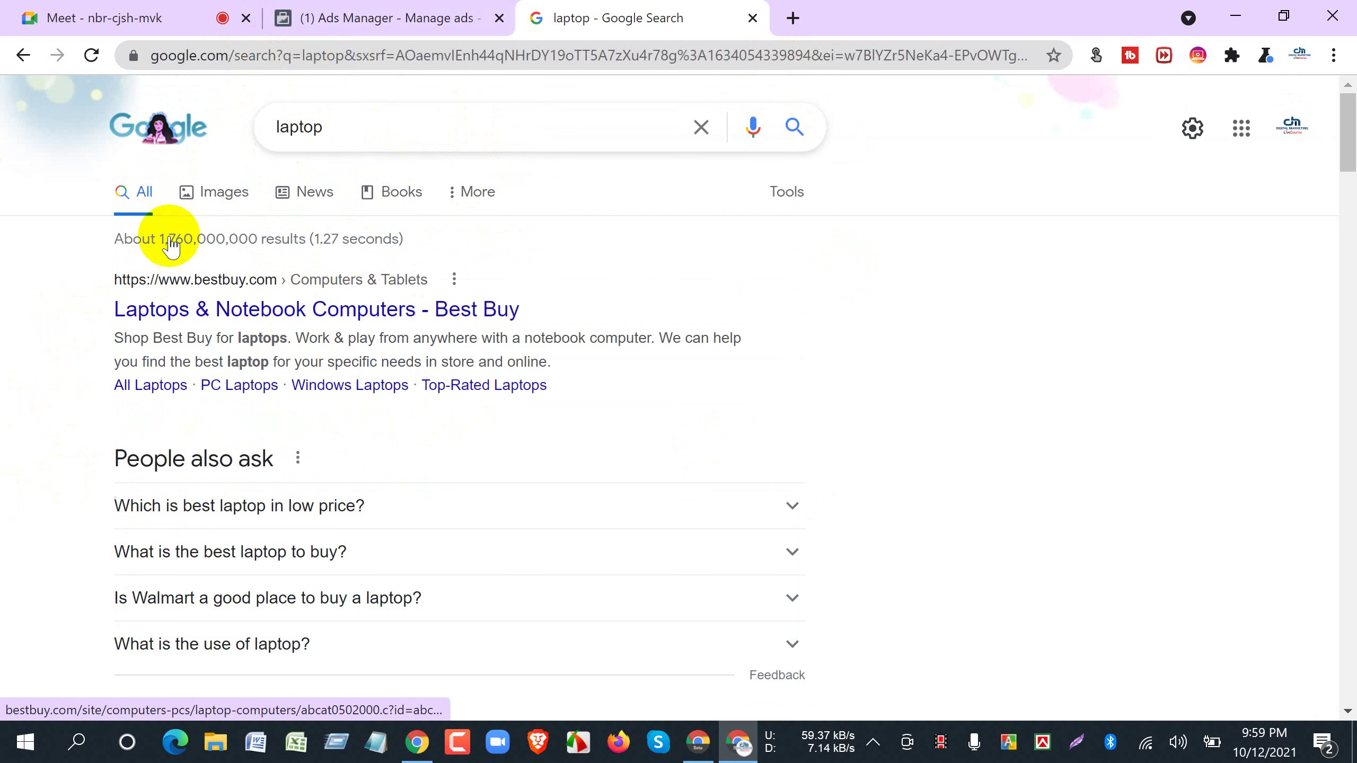
scroll(272, 343, "down", 5)
scroll(288, 347, "down", 10)
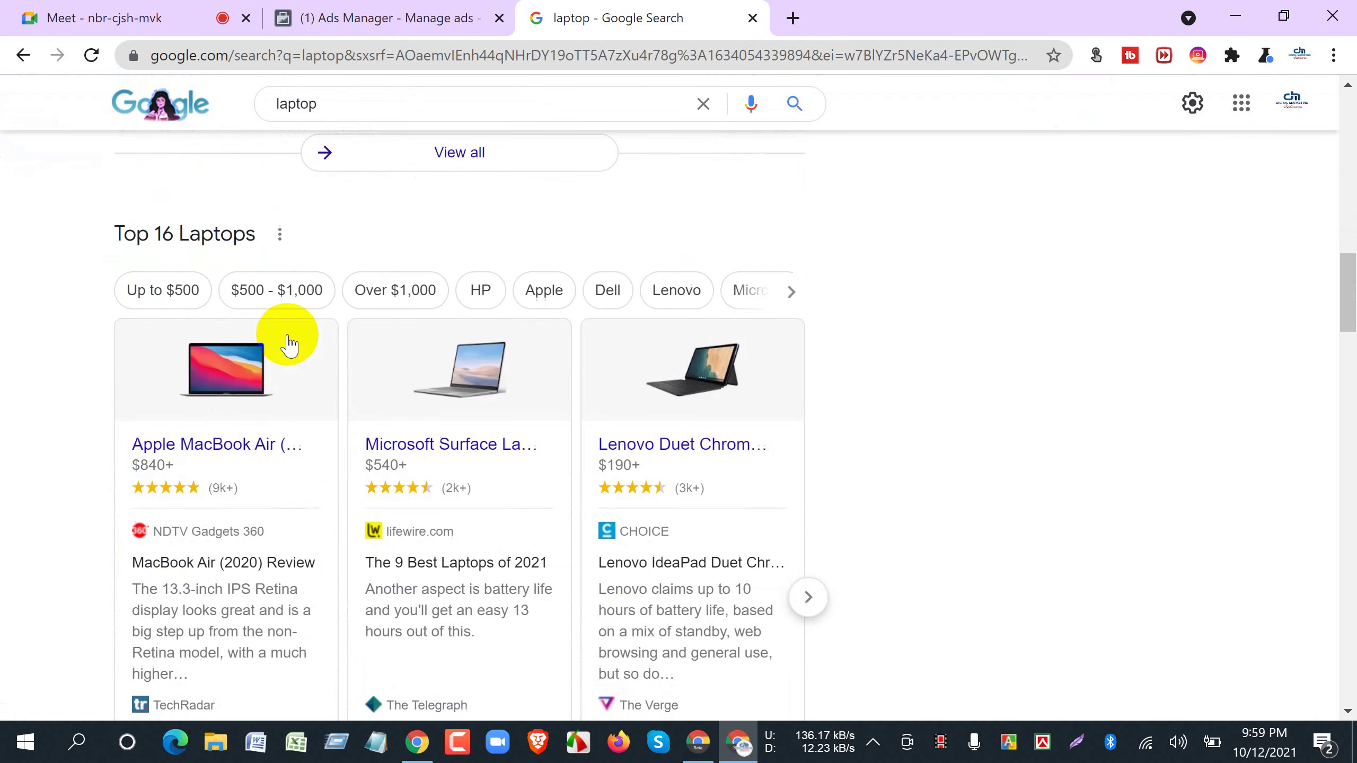
scroll(295, 344, "down", 4)
scroll(287, 333, "up", 7)
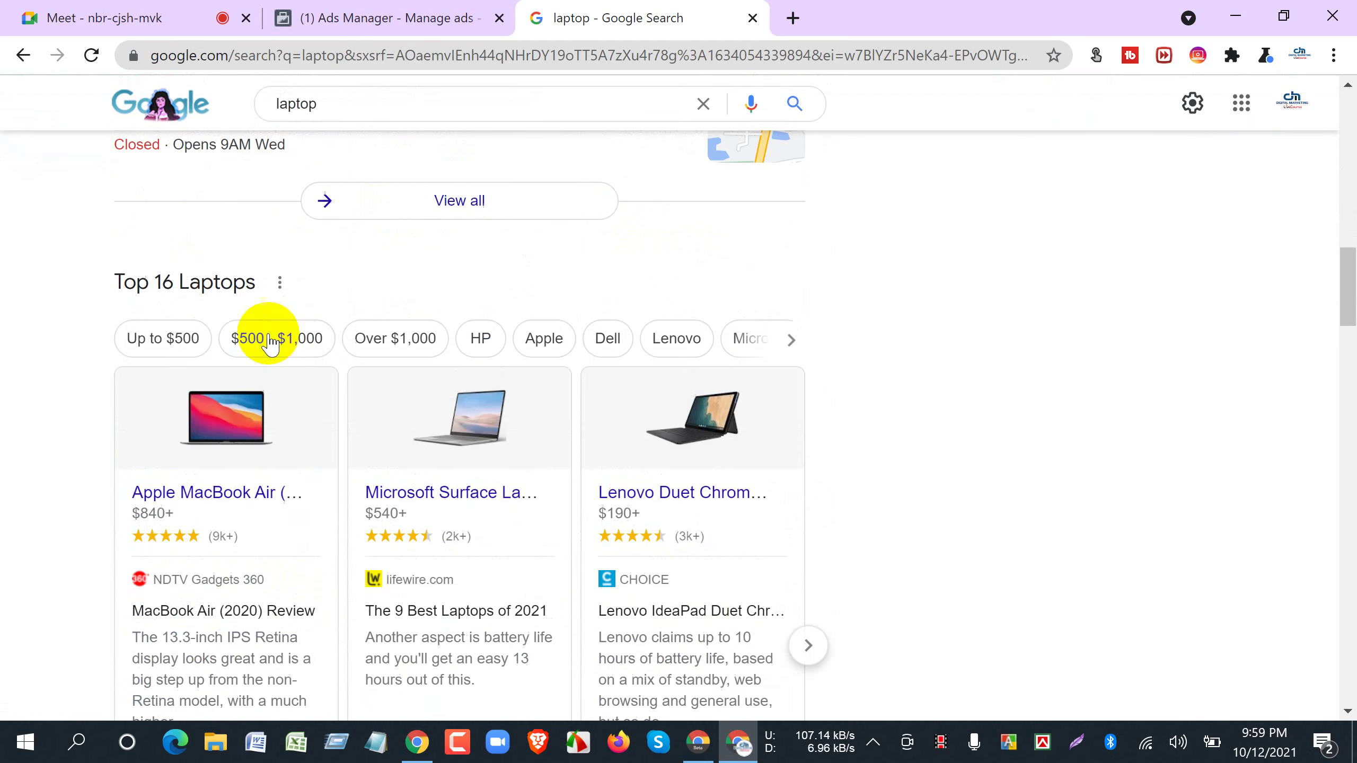
scroll(295, 344, "up", 12)
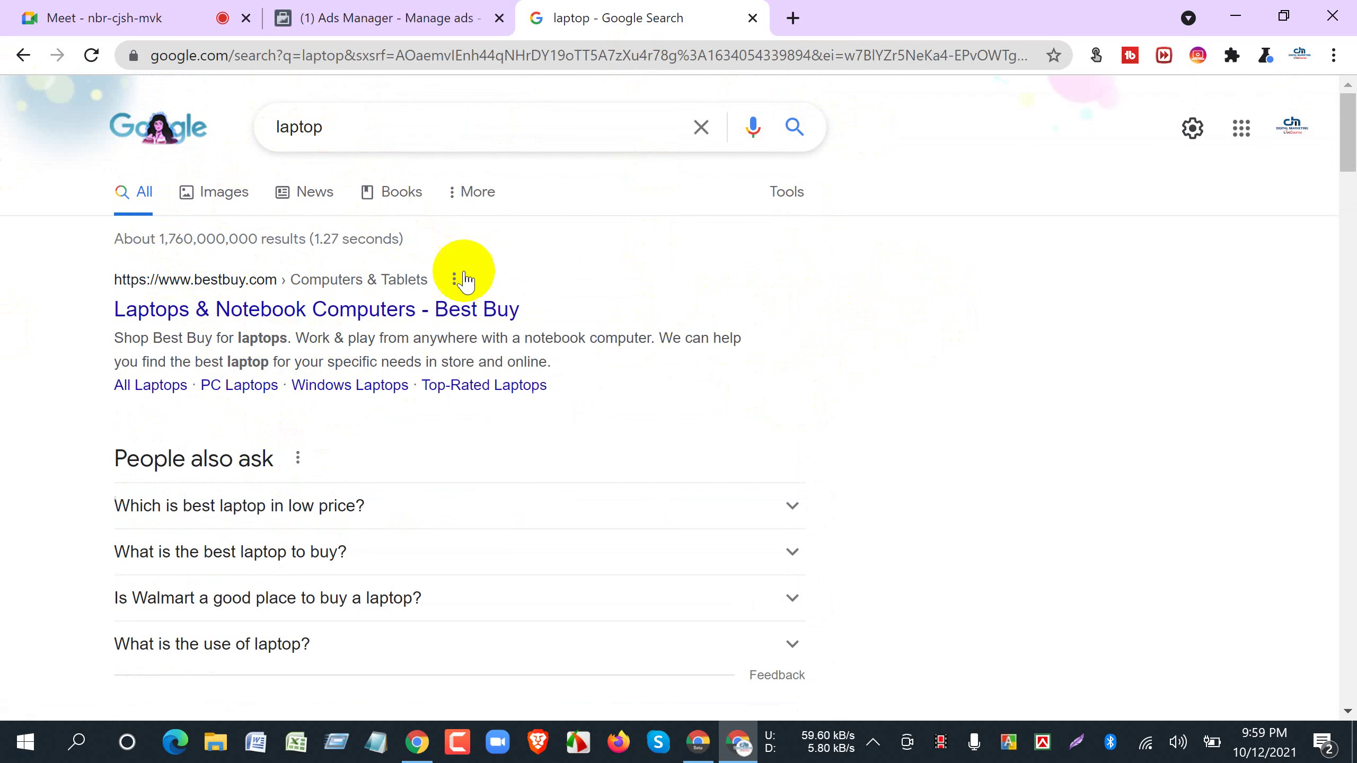
Compare the Results, Reach and Impressions columns in the Ads Manager campaigns table with the laptop search listings.
left_click(388, 16)
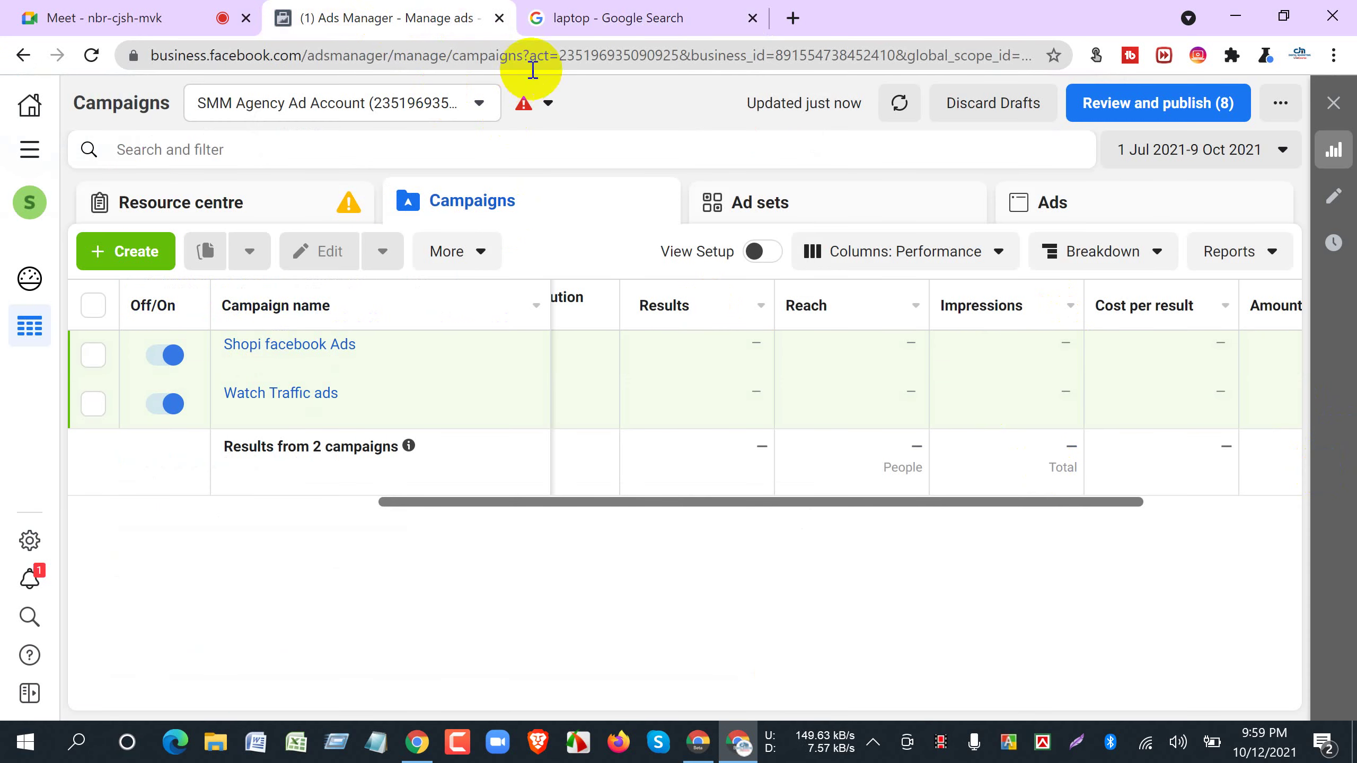
left_click(570, 18)
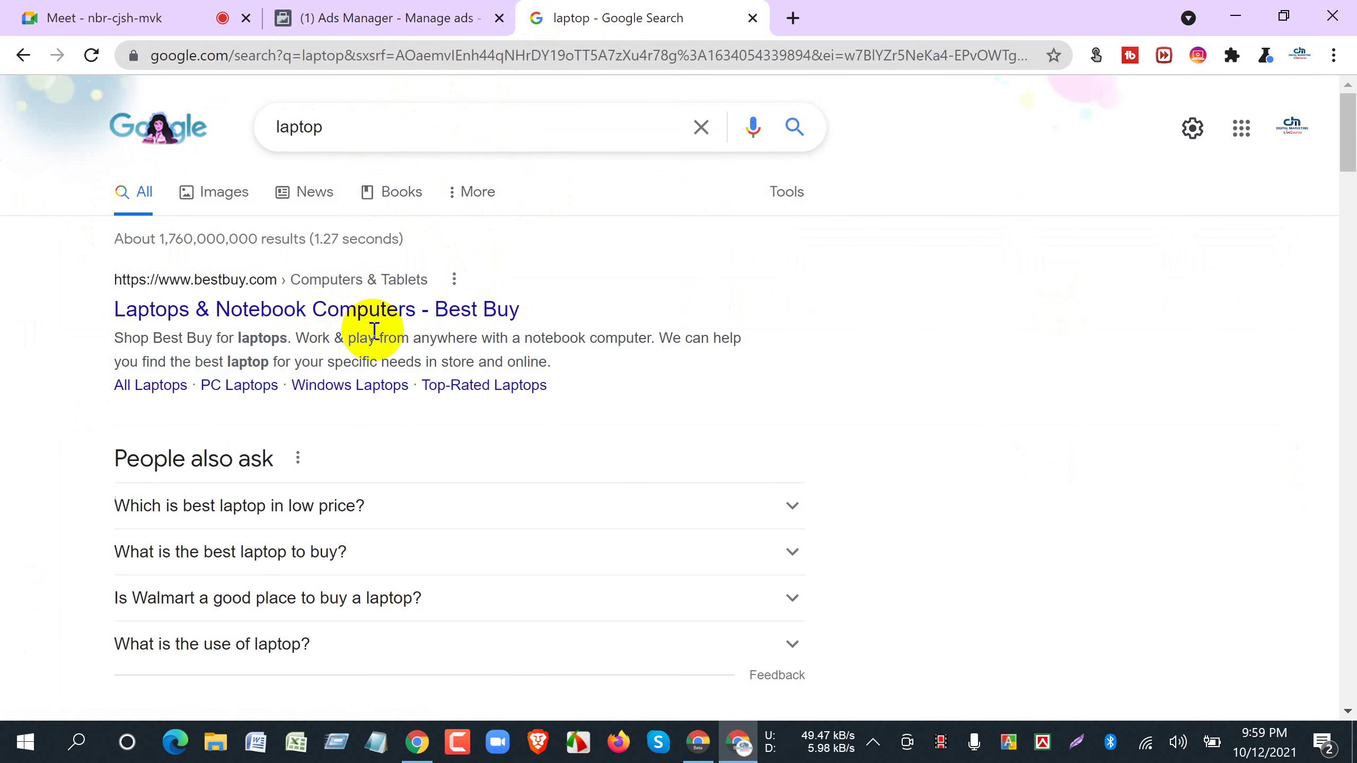
left_click(348, 17)
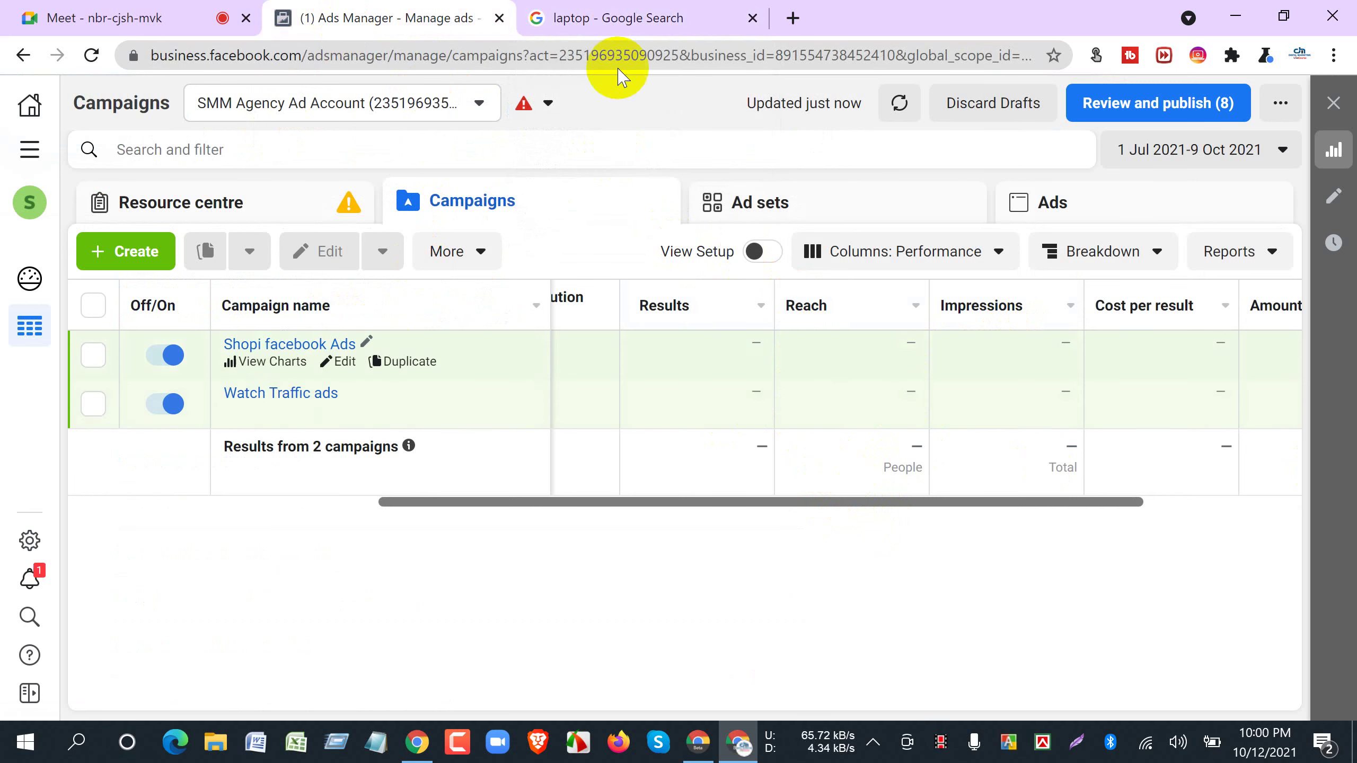
left_click(560, 16)
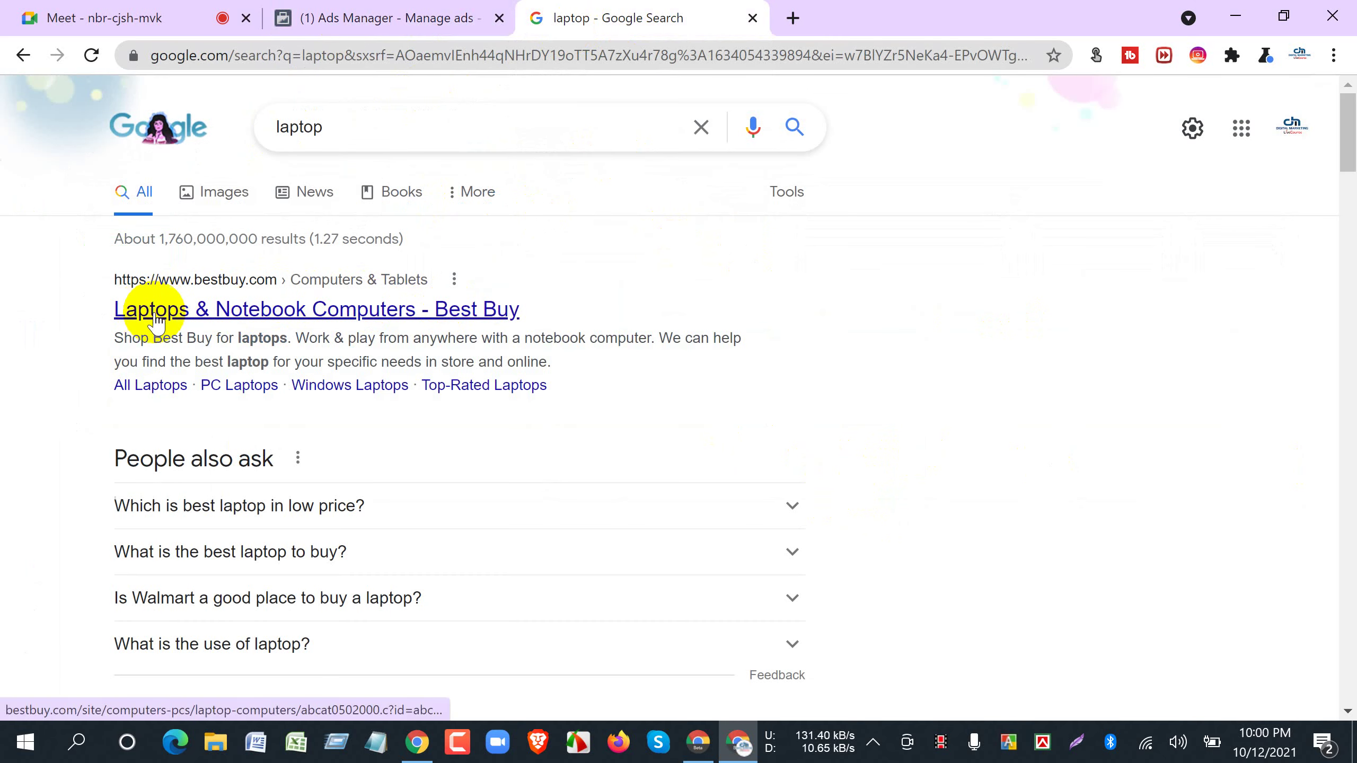
left_click(378, 19)
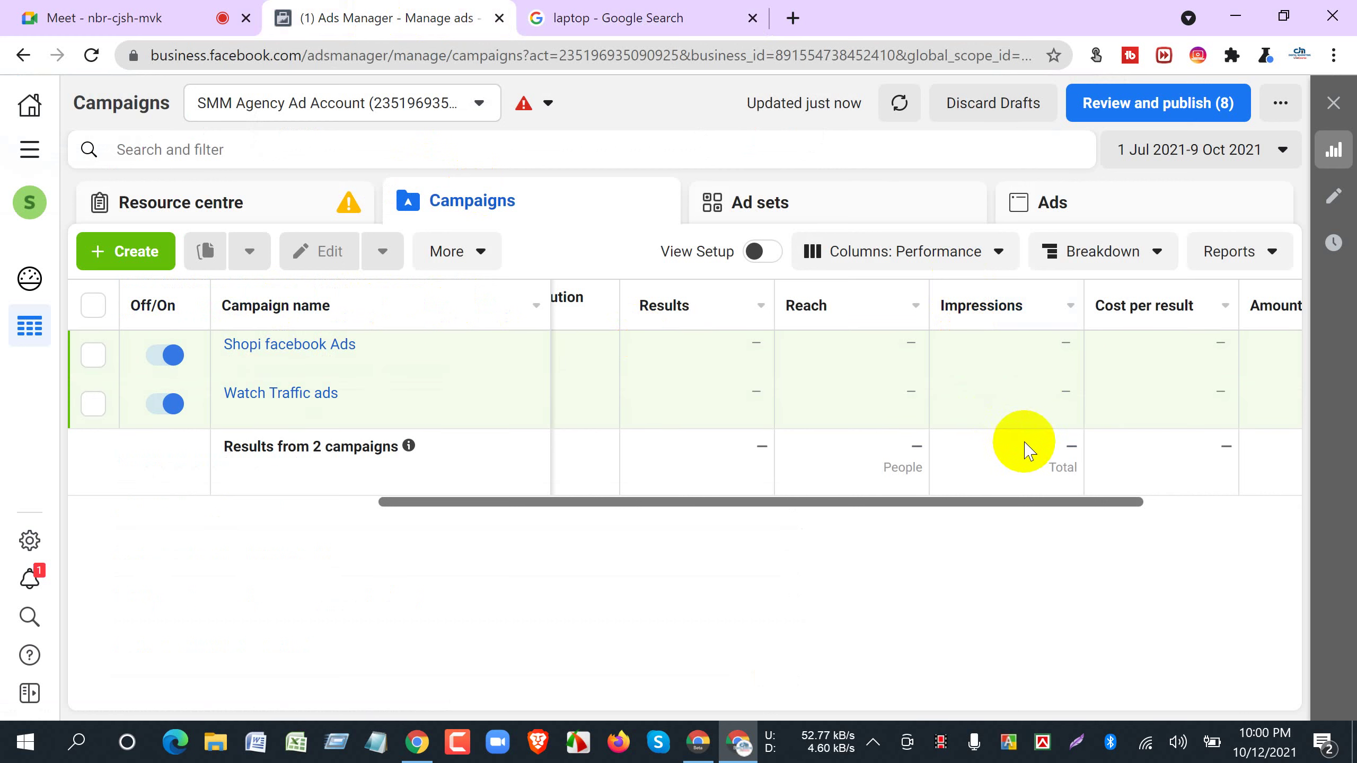
left_click(563, 19)
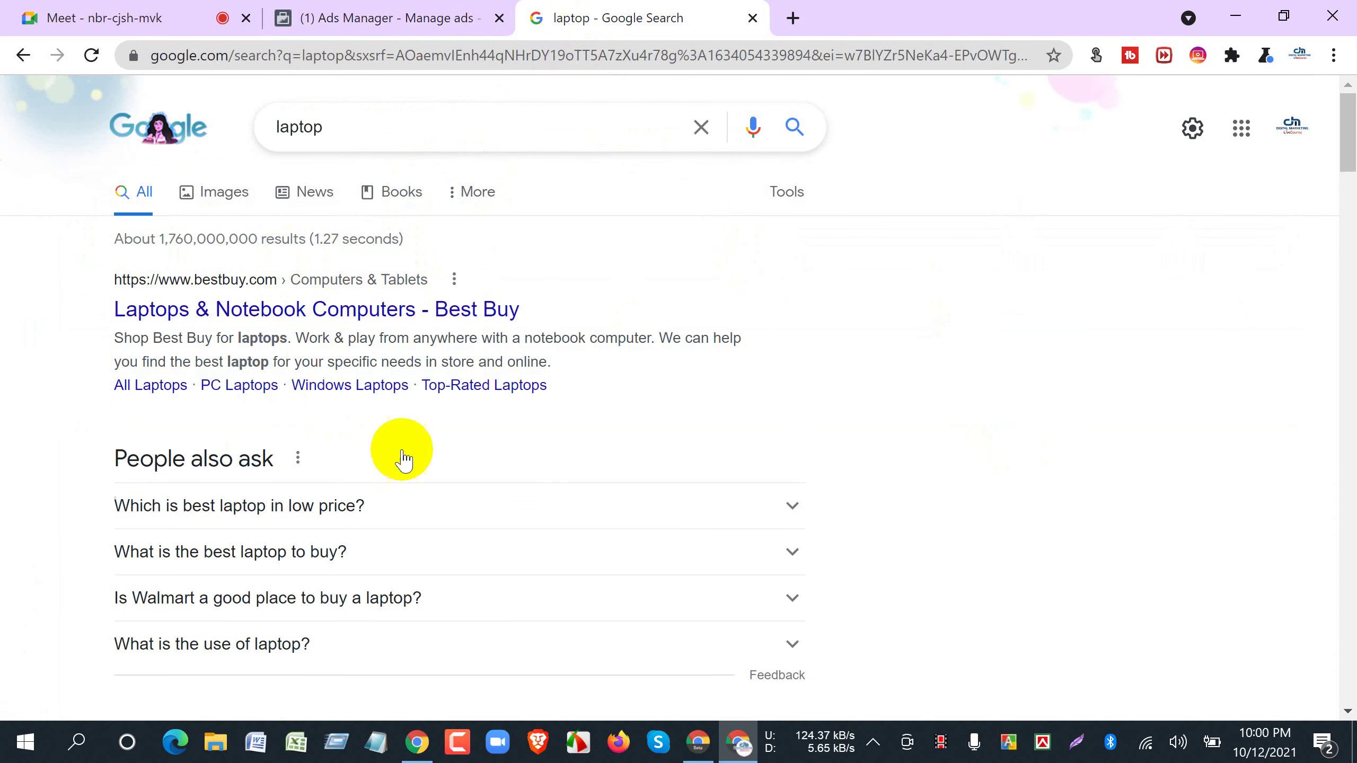
left_click(331, 20)
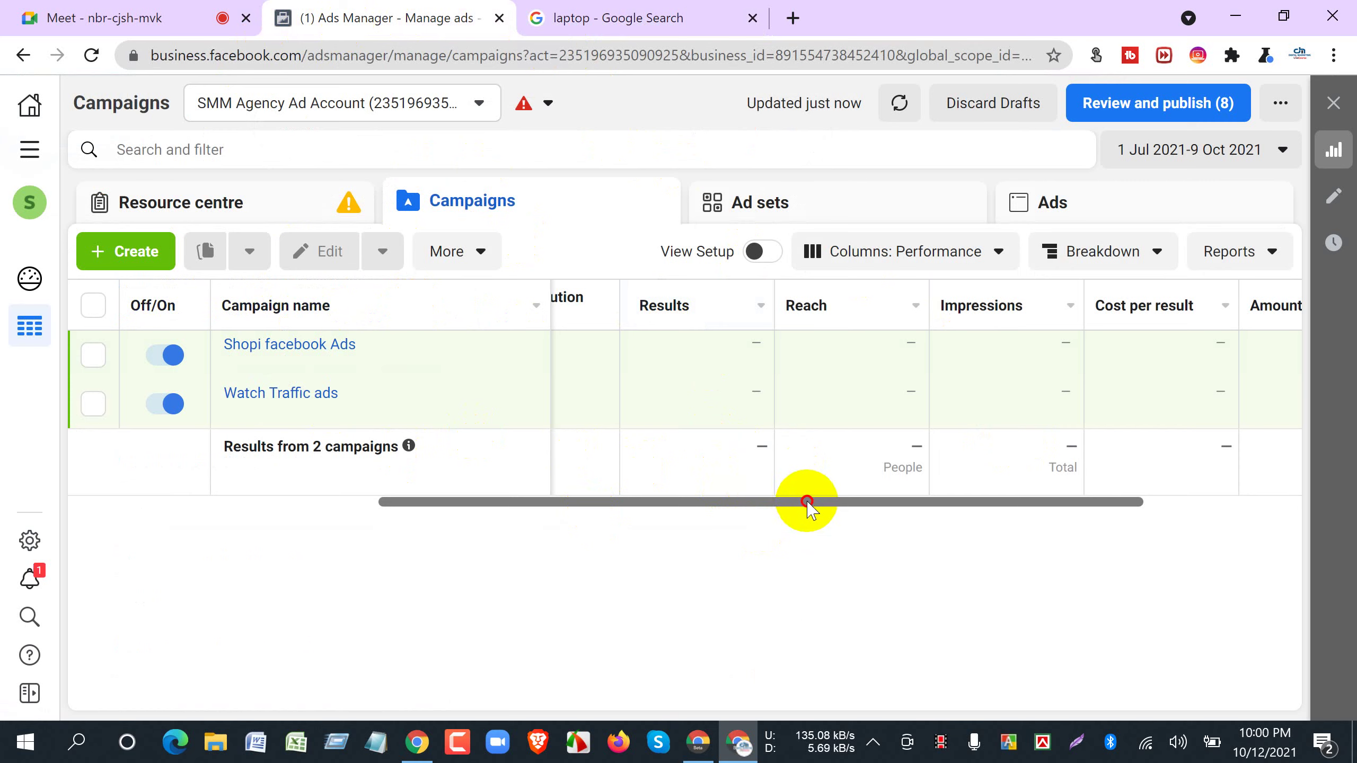
Examine the Impressions, Cost per result, Amount spent and Ends columns of the campaigns table and the available date range presets.
left_click_drag(807, 502, 1005, 501)
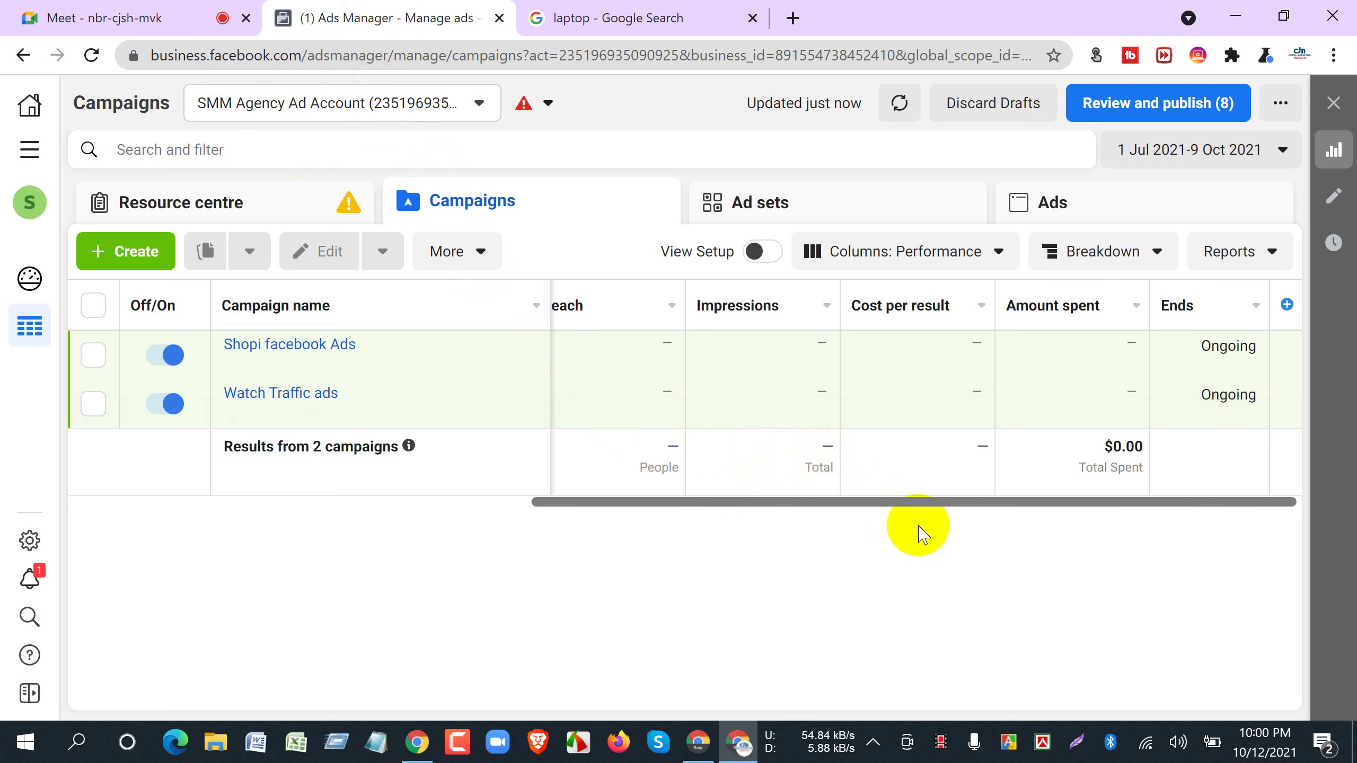
left_click_drag(891, 508, 914, 531)
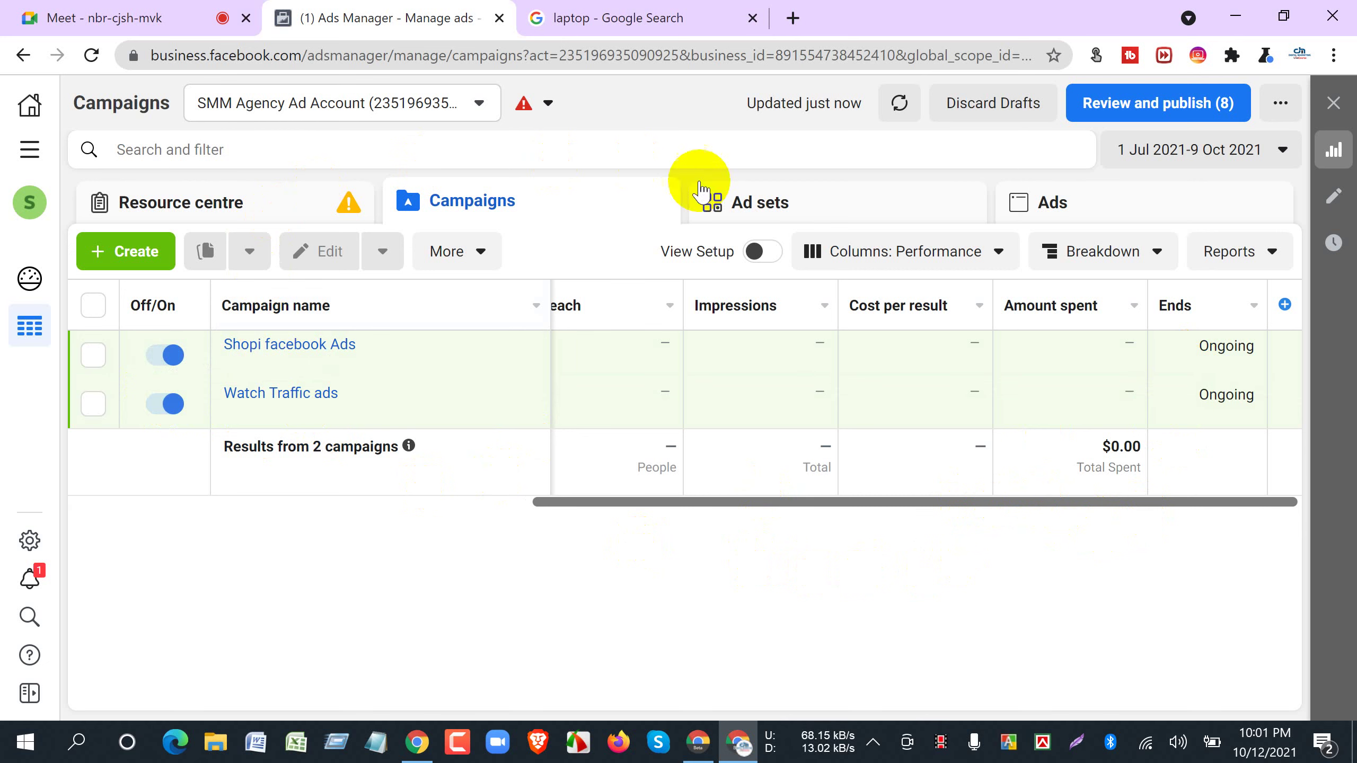
left_click_drag(838, 501, 548, 530)
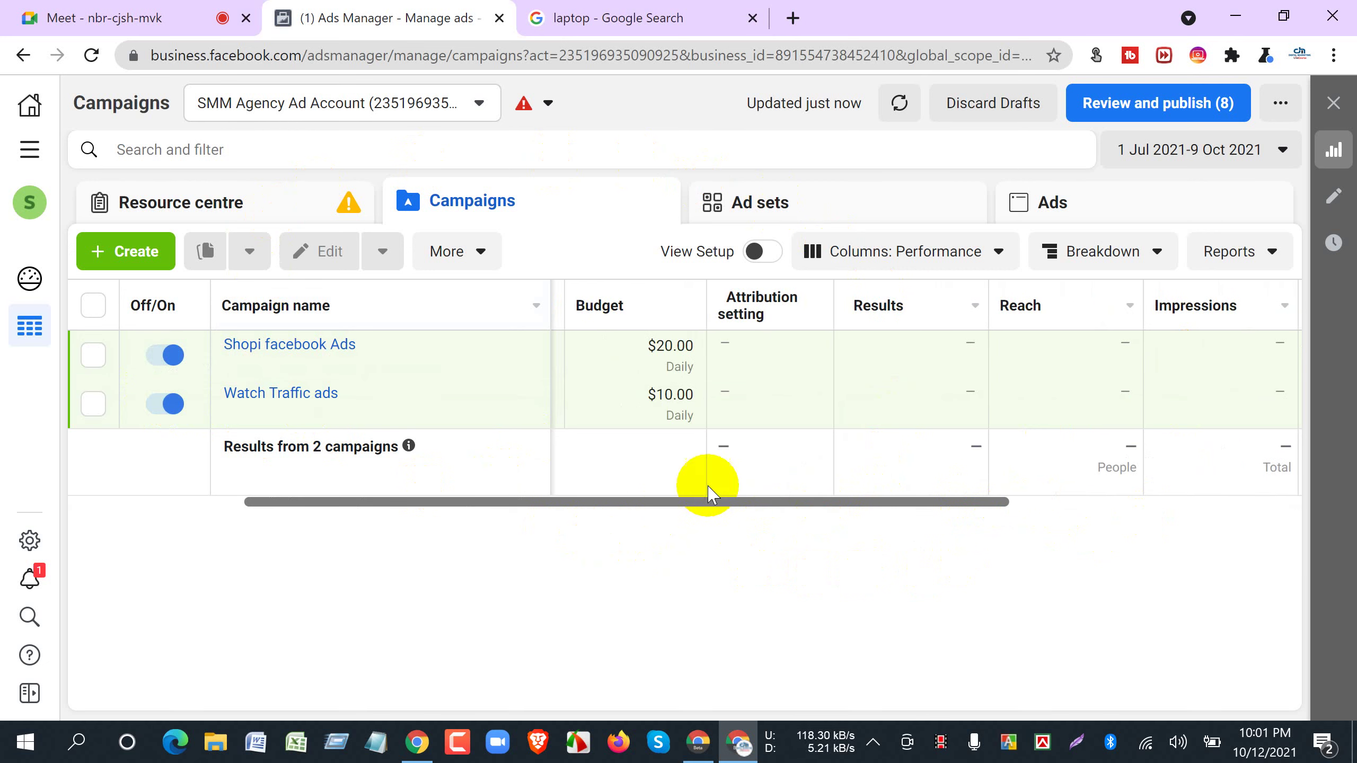
left_click_drag(912, 509, 1236, 516)
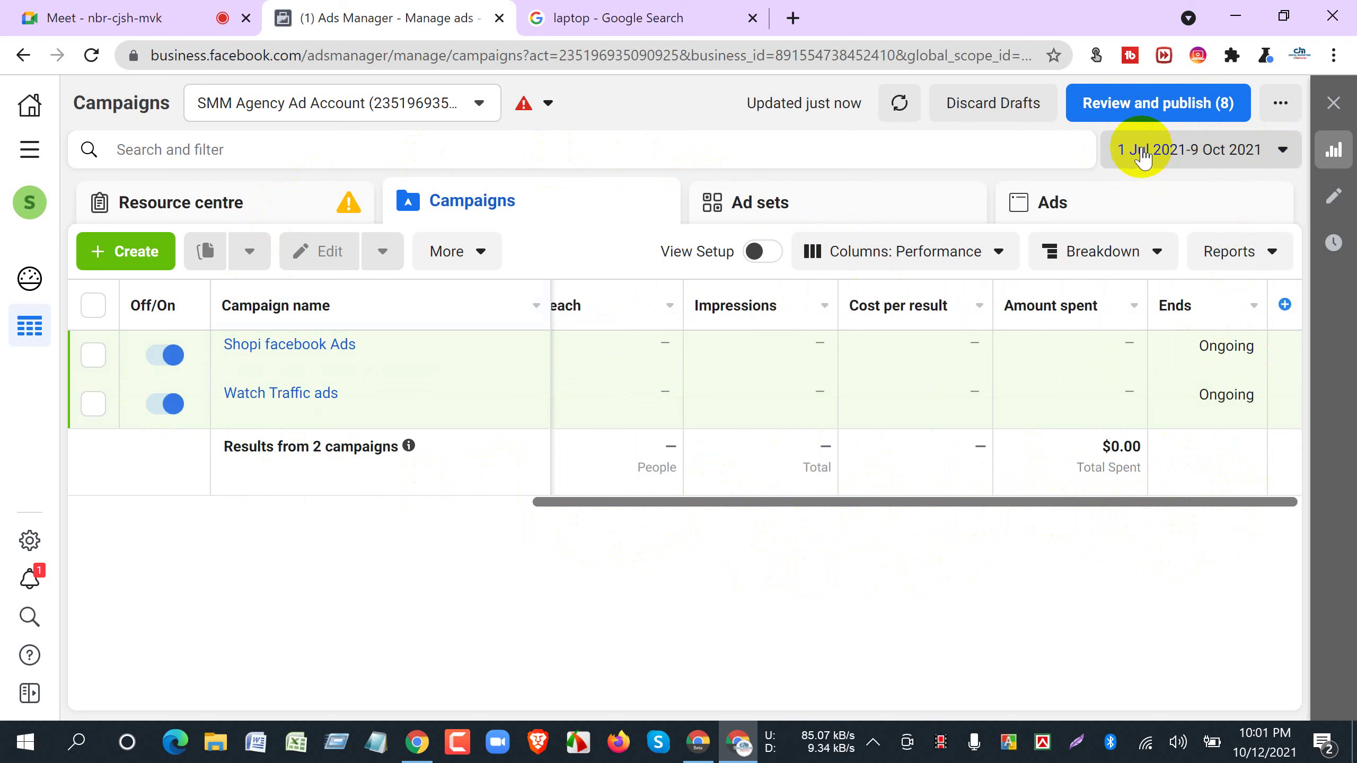
left_click(1248, 157)
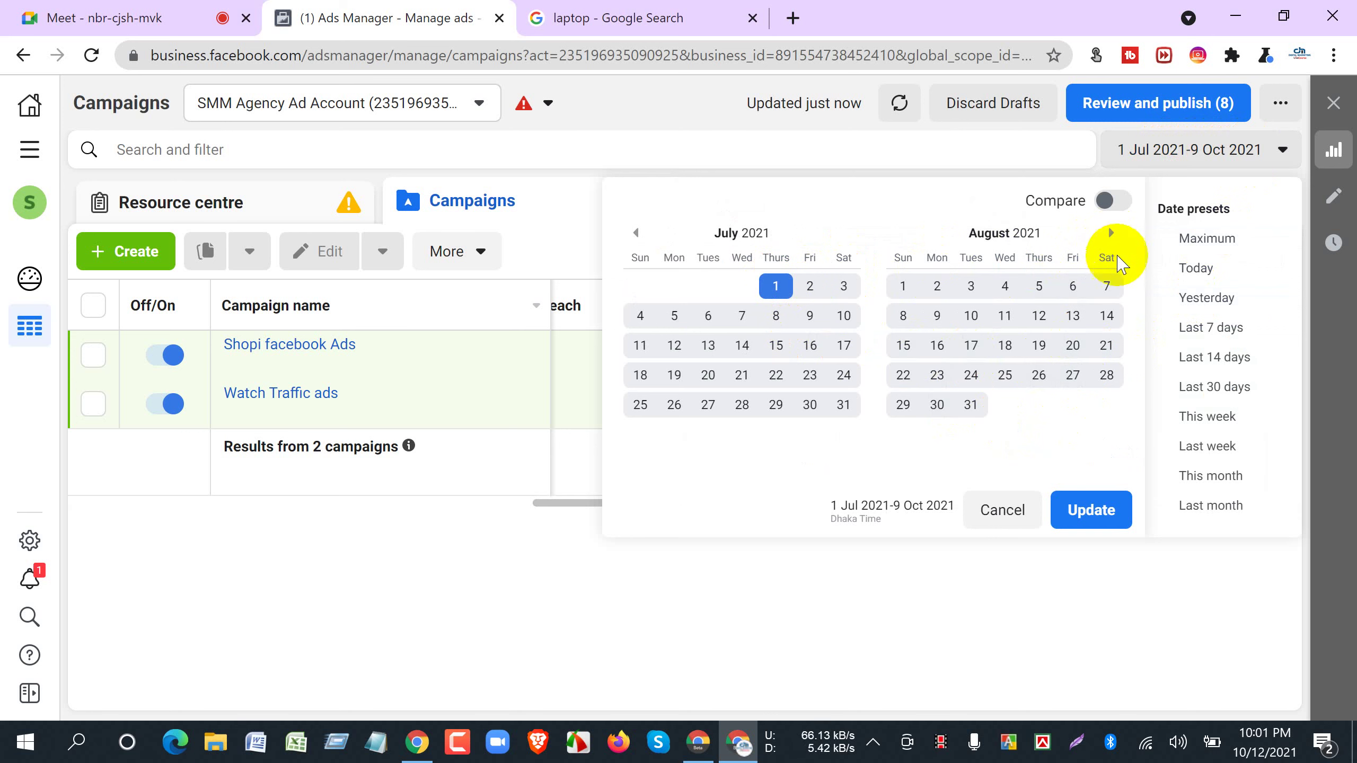
left_click(773, 718)
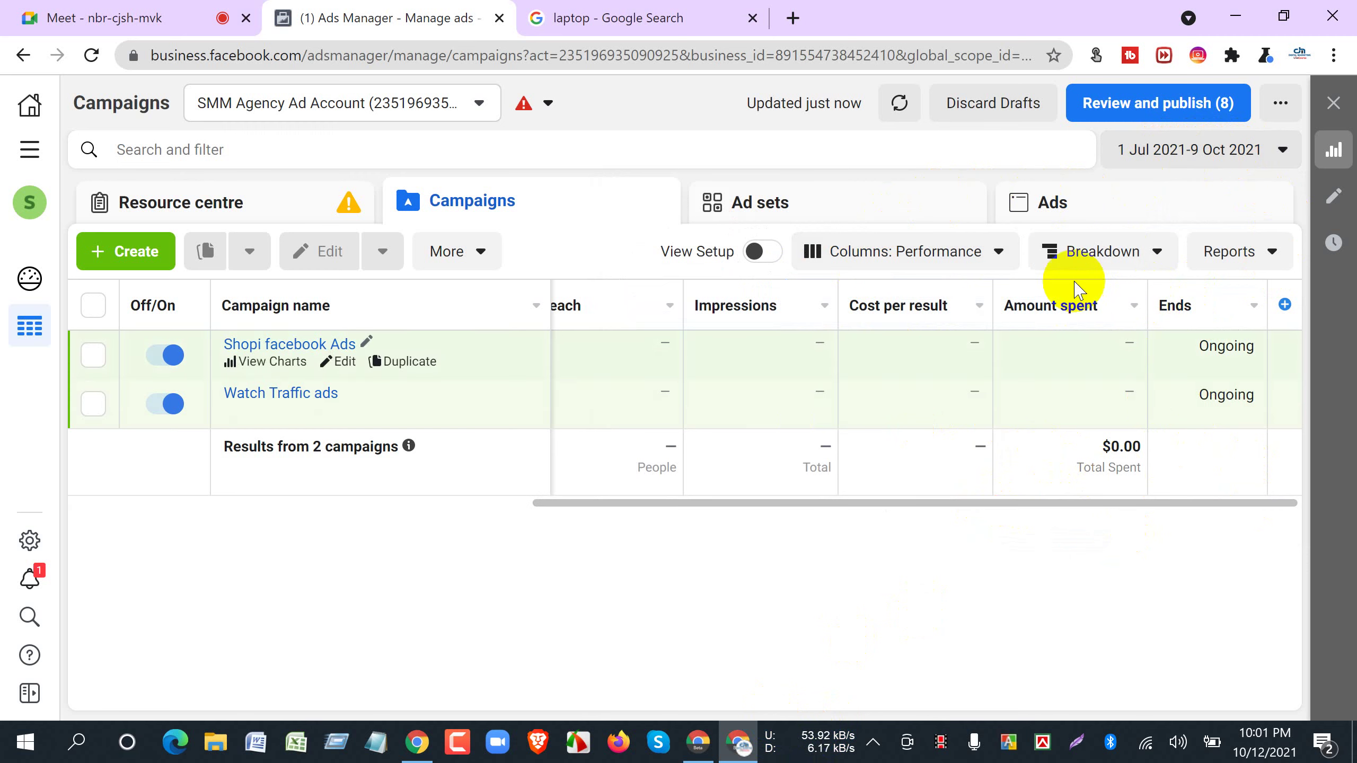
View the additional actions available for the selected Shopi facebook Ads campaign and deselect it.
left_click_drag(1044, 513, 706, 543)
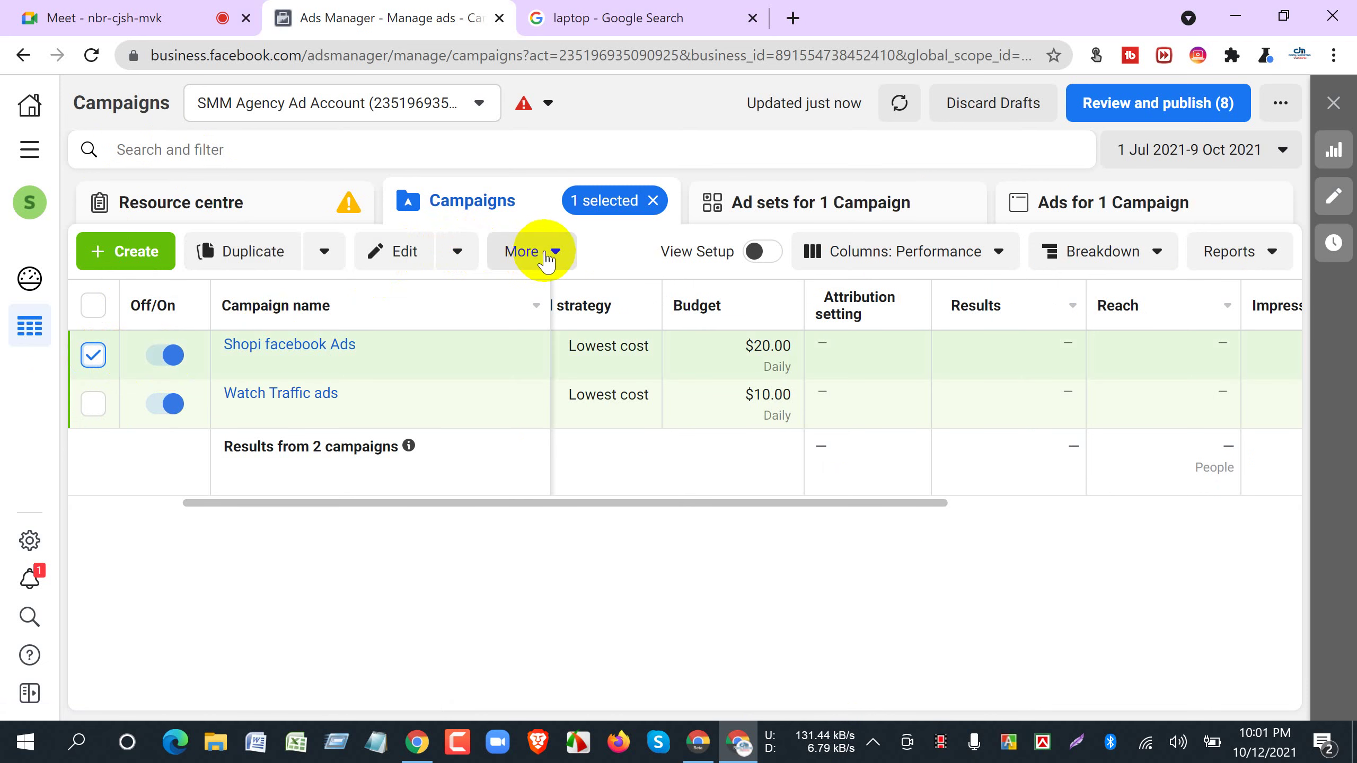
left_click(546, 262)
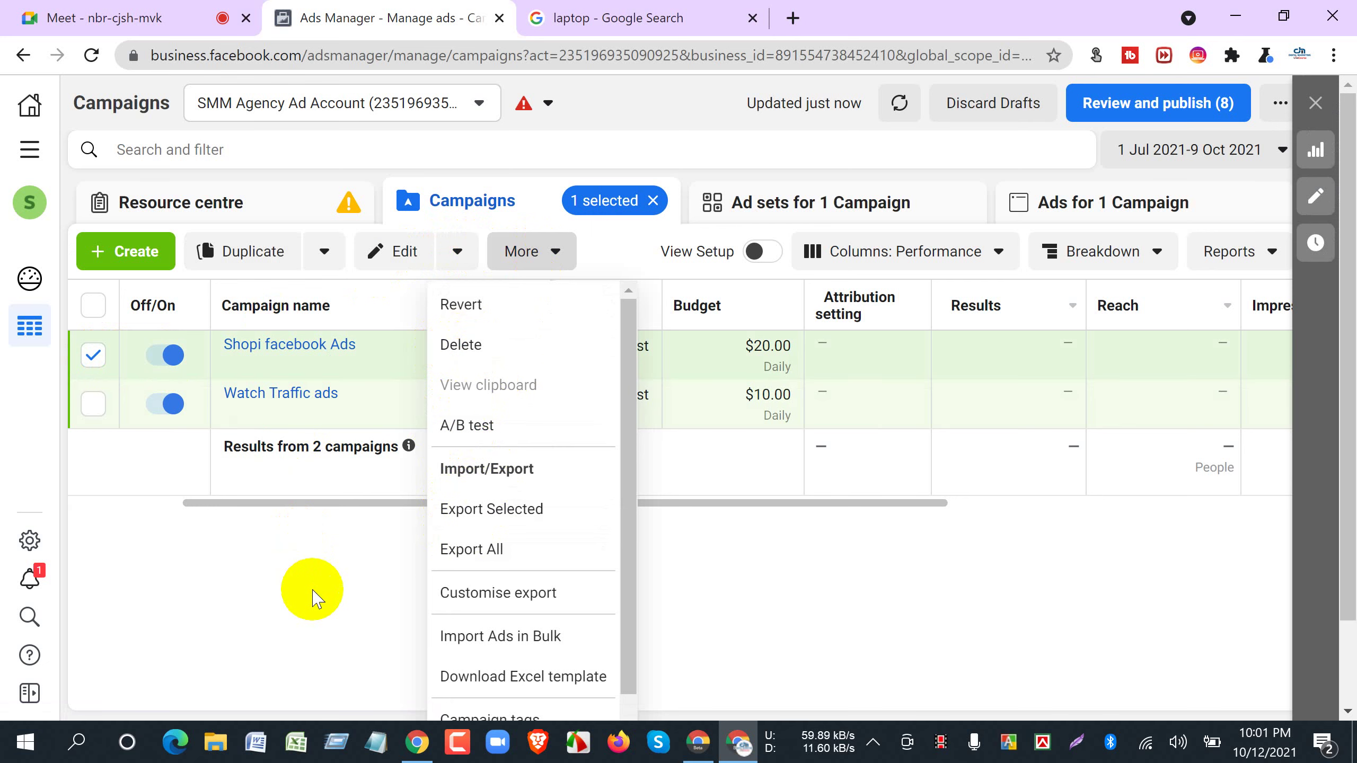
left_click(311, 588)
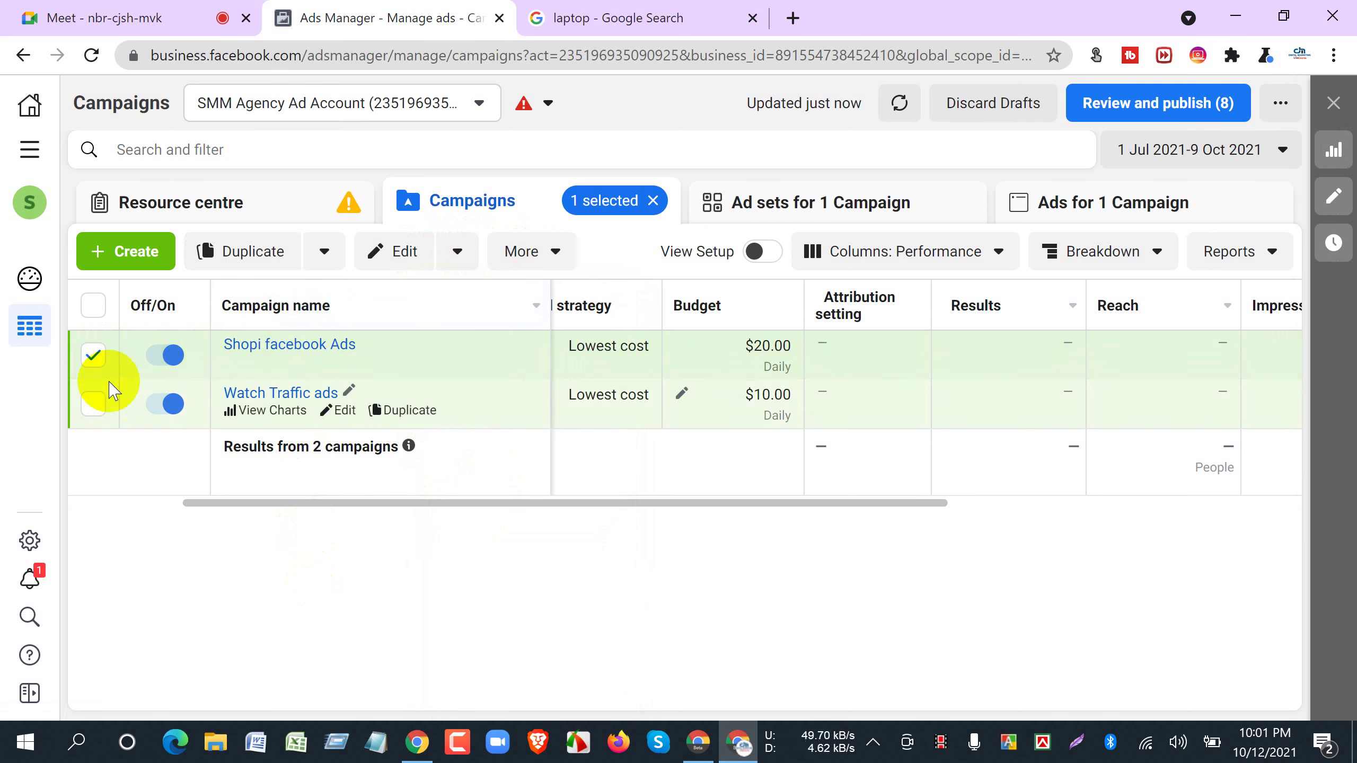
left_click(92, 368)
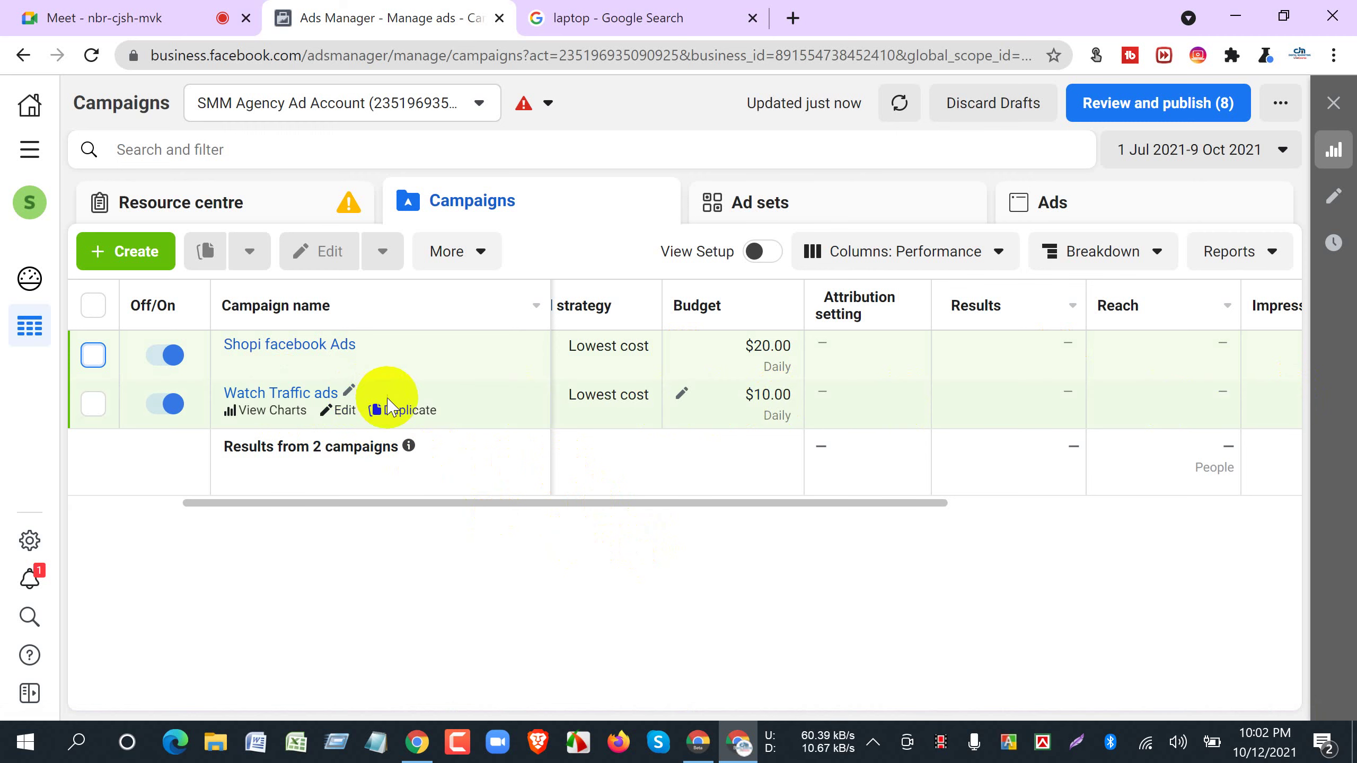
Duplicate the Watch Traffic ads campaign with 1 copy, showing existing reactions, comments and shares on new ads.
left_click(396, 411)
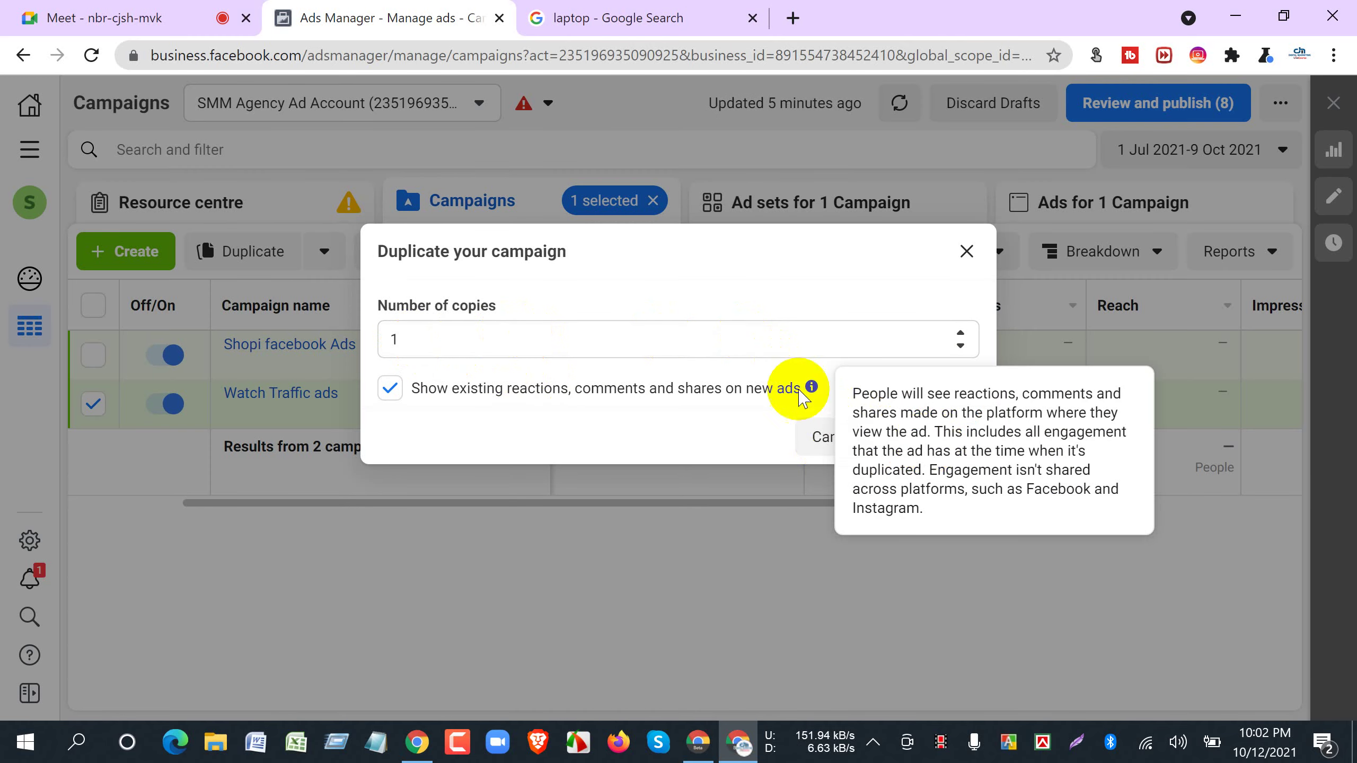
left_click(944, 440)
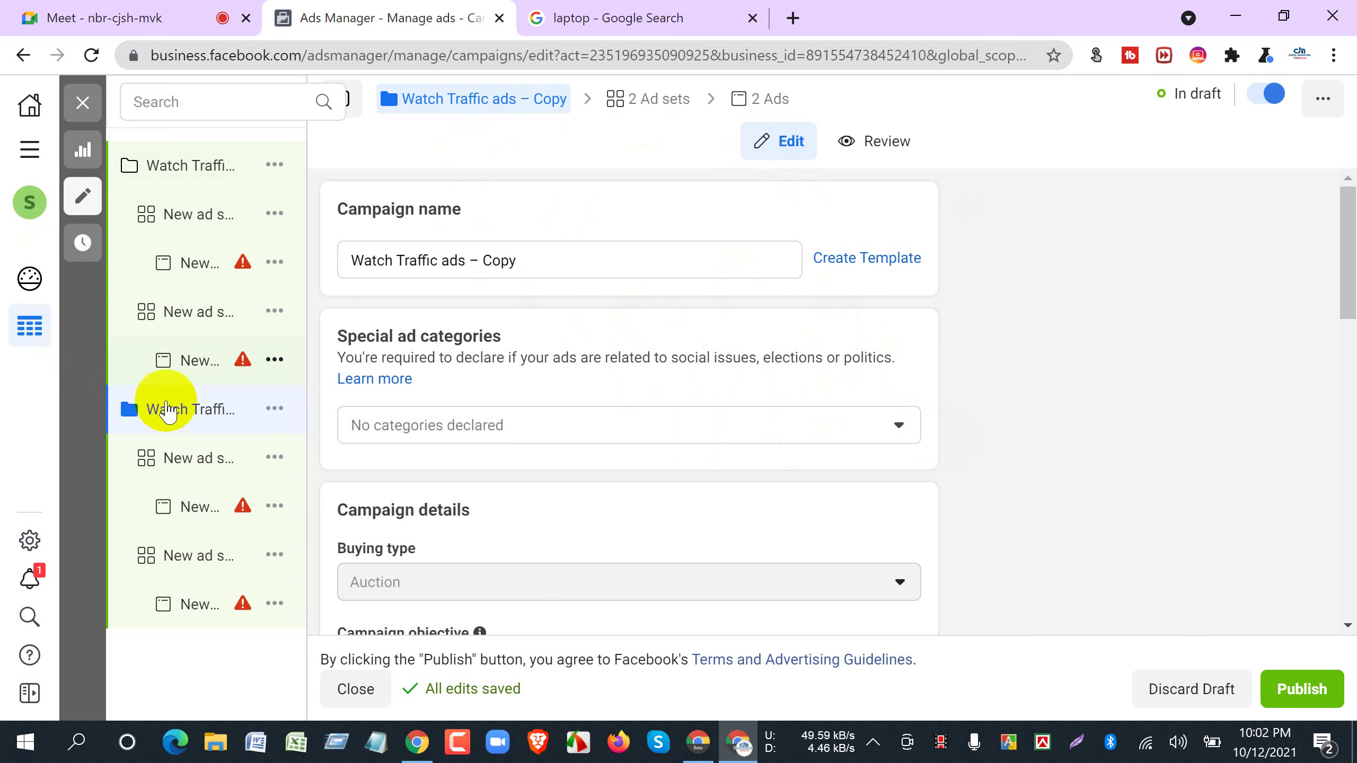
Compare the ad sets of the copied Watch Traffic ads campaign with the original's and view the actions available for an ad set.
mouse_move(177, 460)
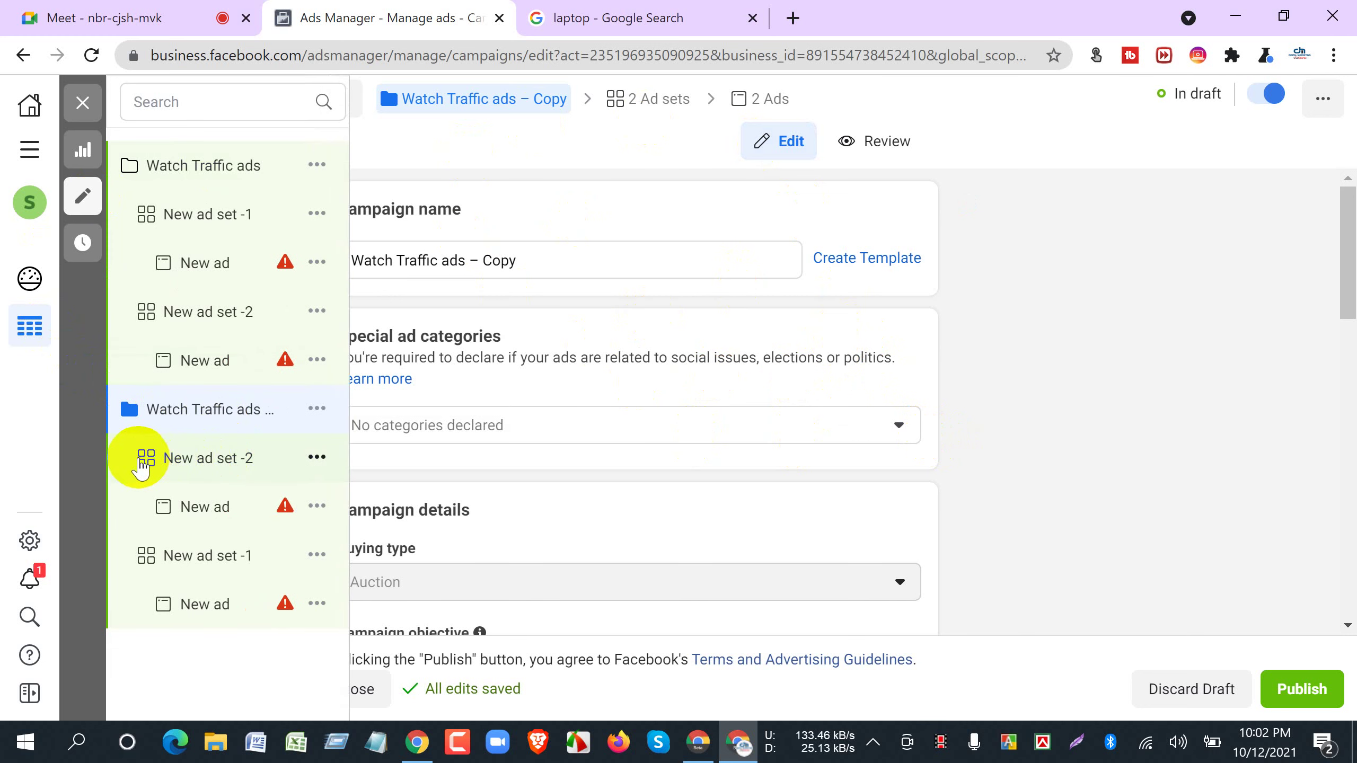
left_click(191, 556)
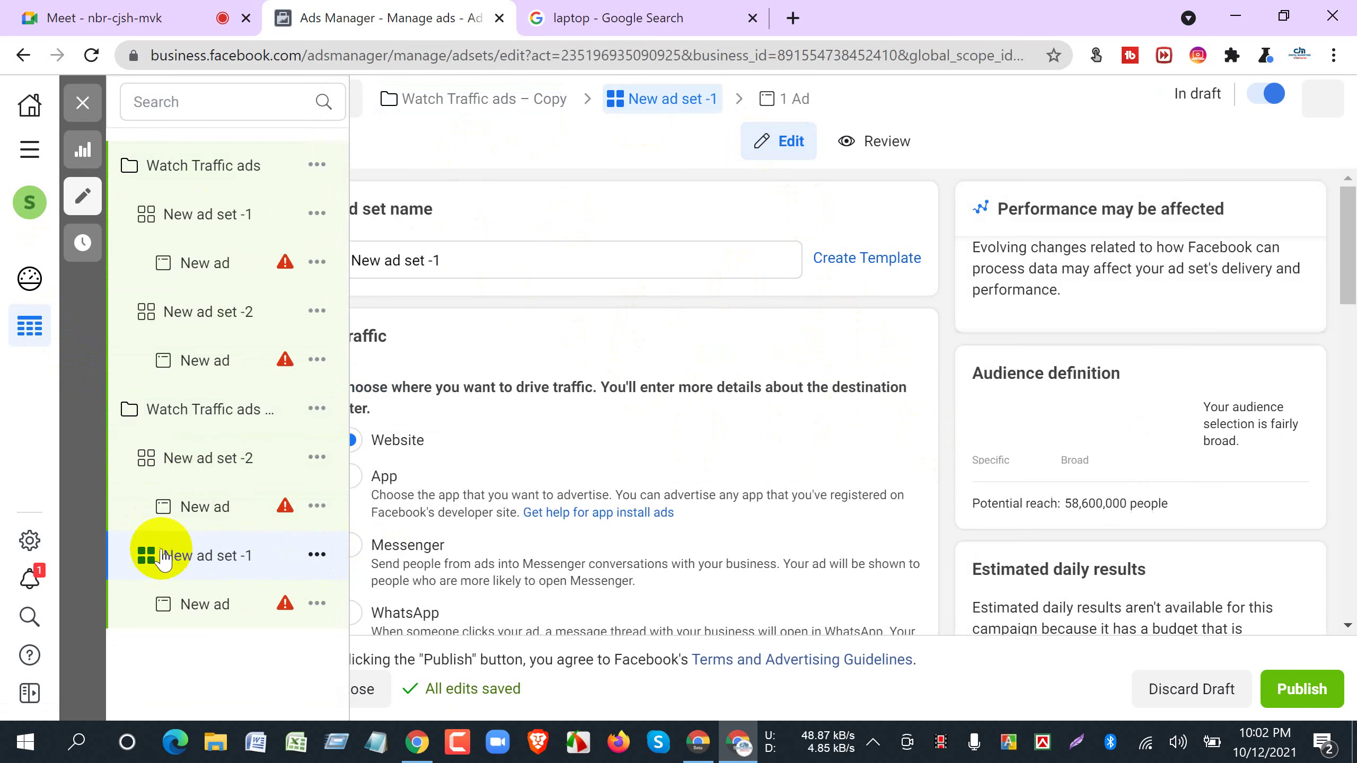
left_click(317, 557)
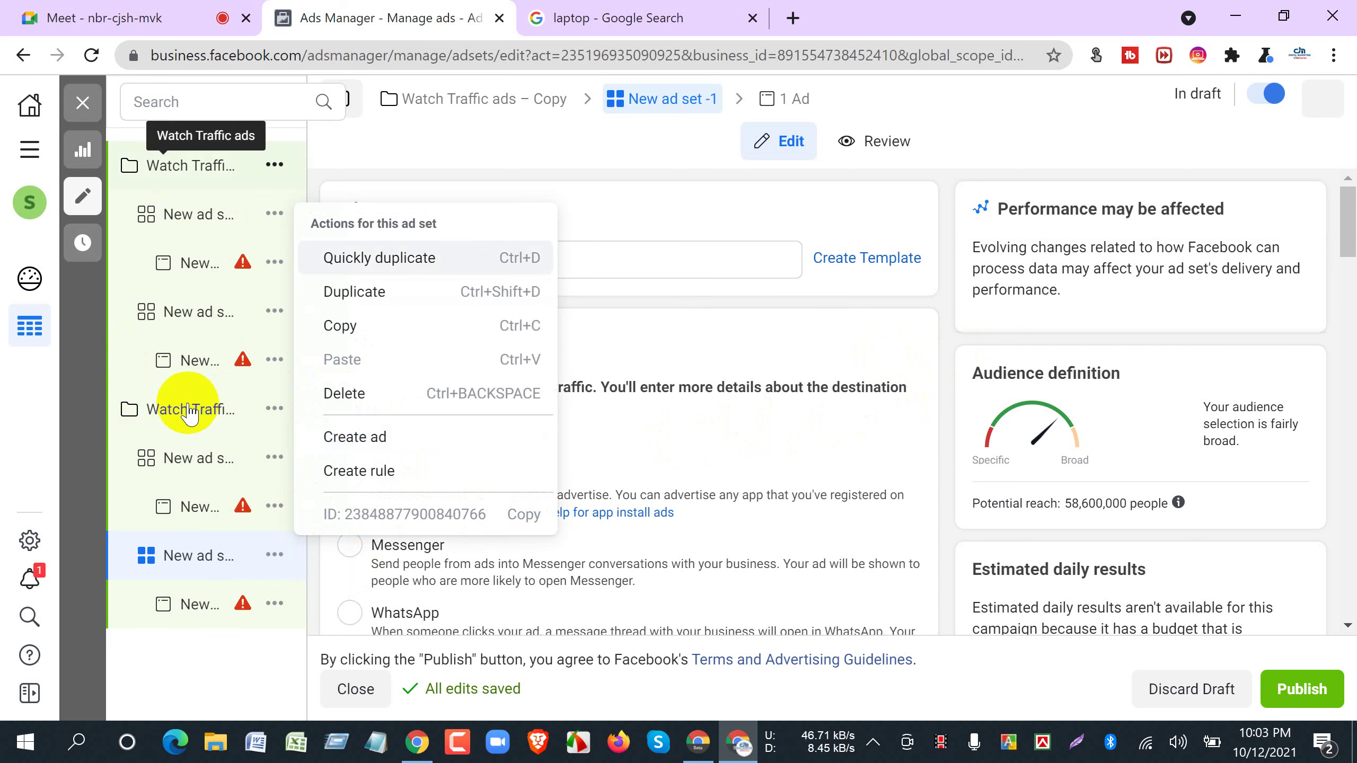
left_click(946, 336)
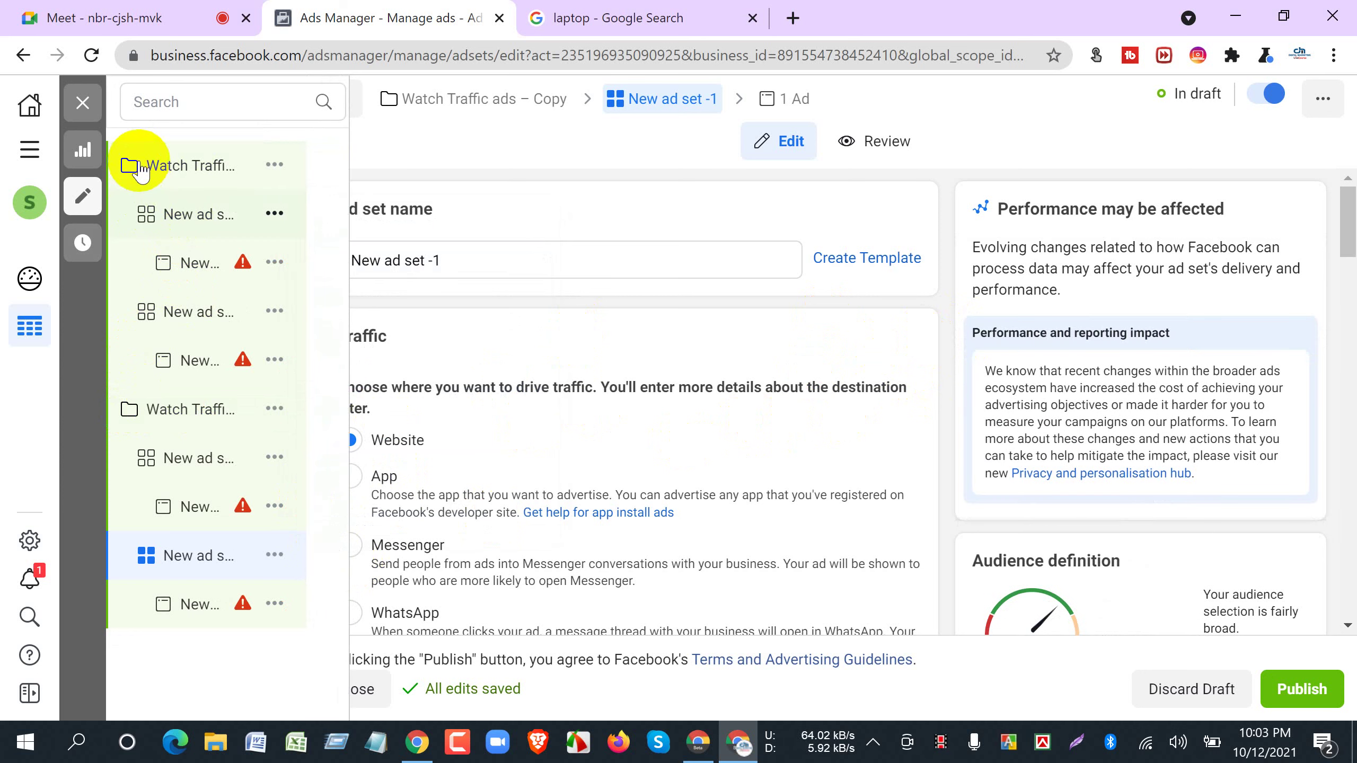
left_click(154, 410)
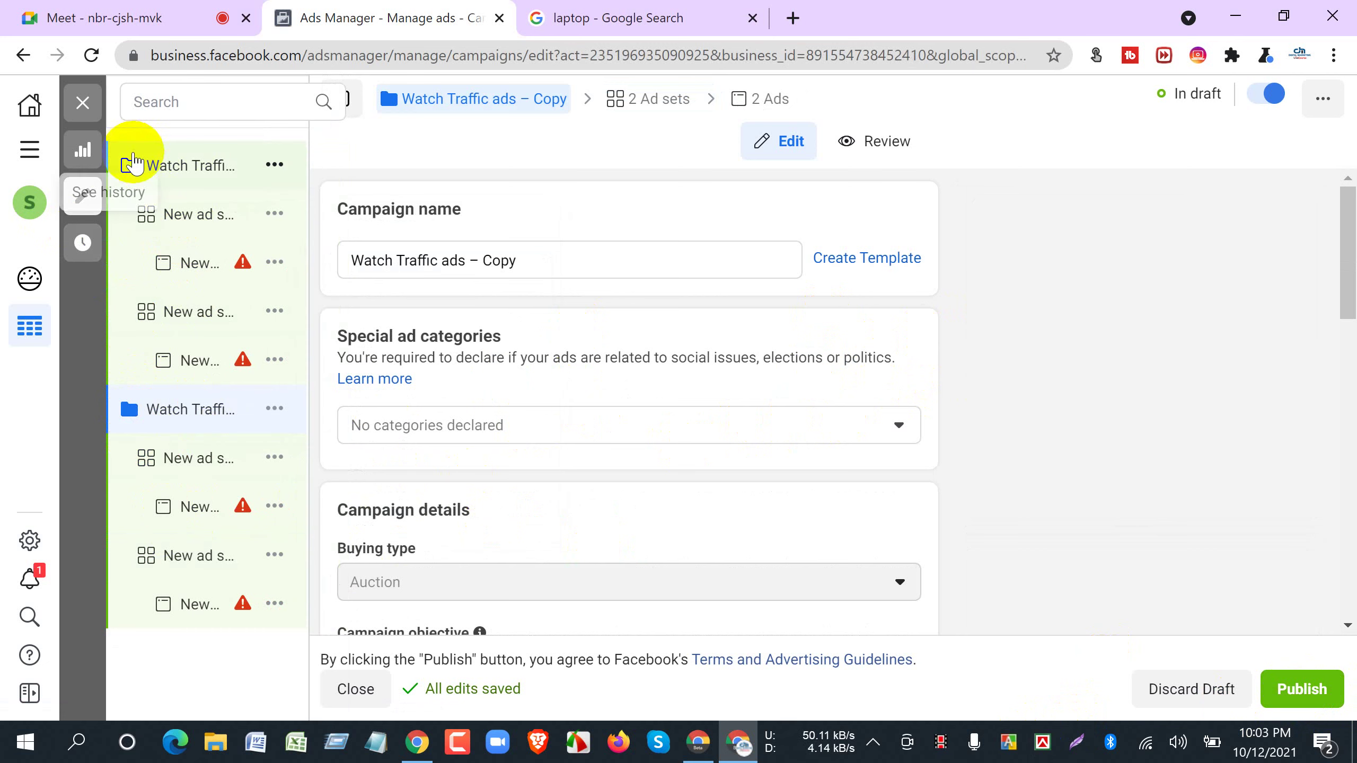
mouse_move(134, 163)
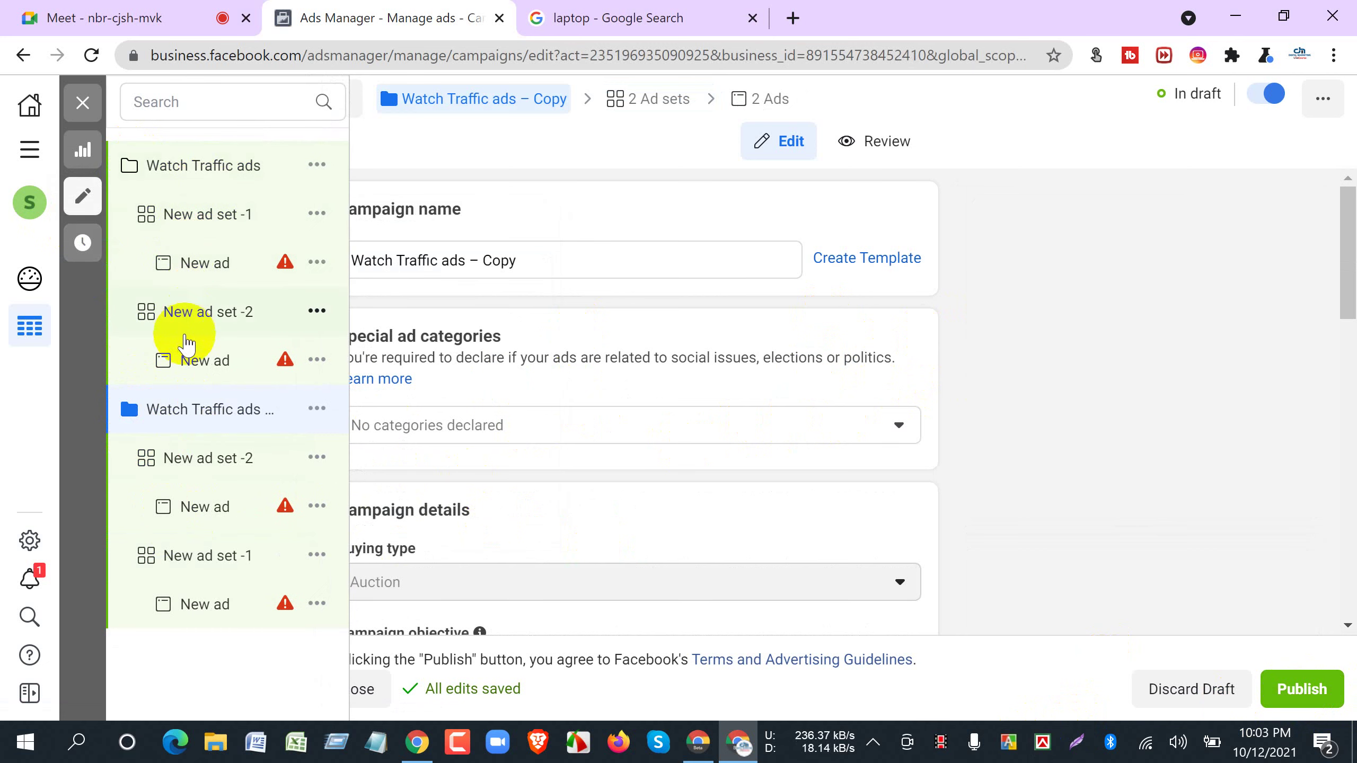
left_click(160, 313)
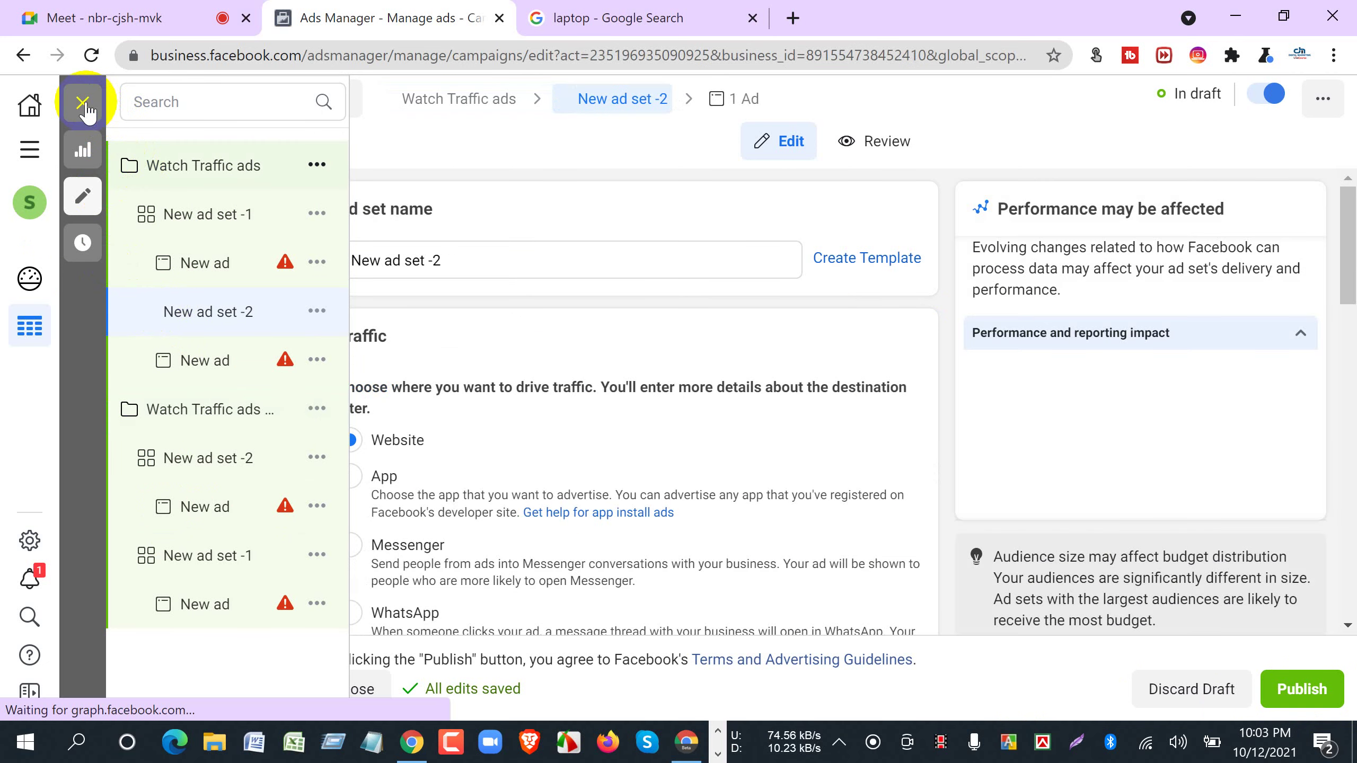
Close the campaign editor without publishing the draft items and clear the campaign selection in the campaigns table.
left_click(93, 106)
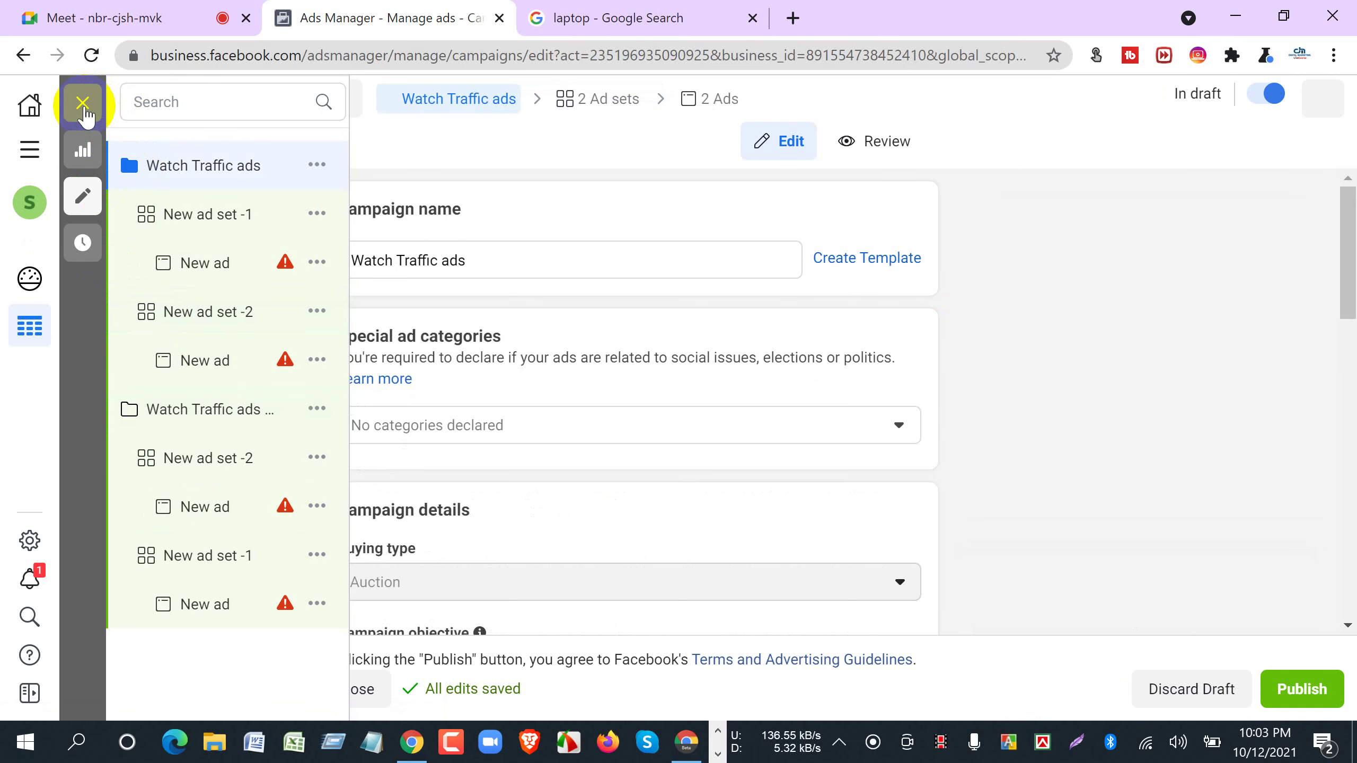
left_click(82, 103)
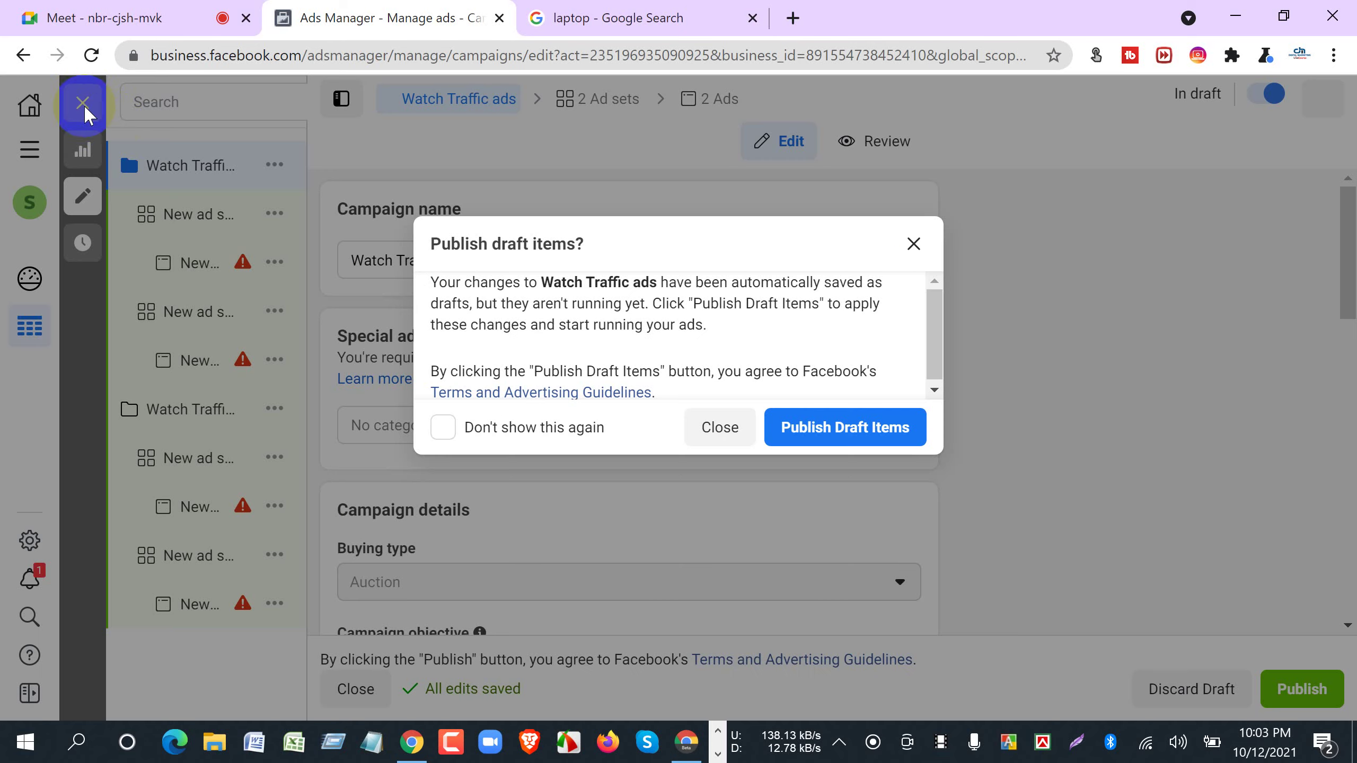
left_click(720, 427)
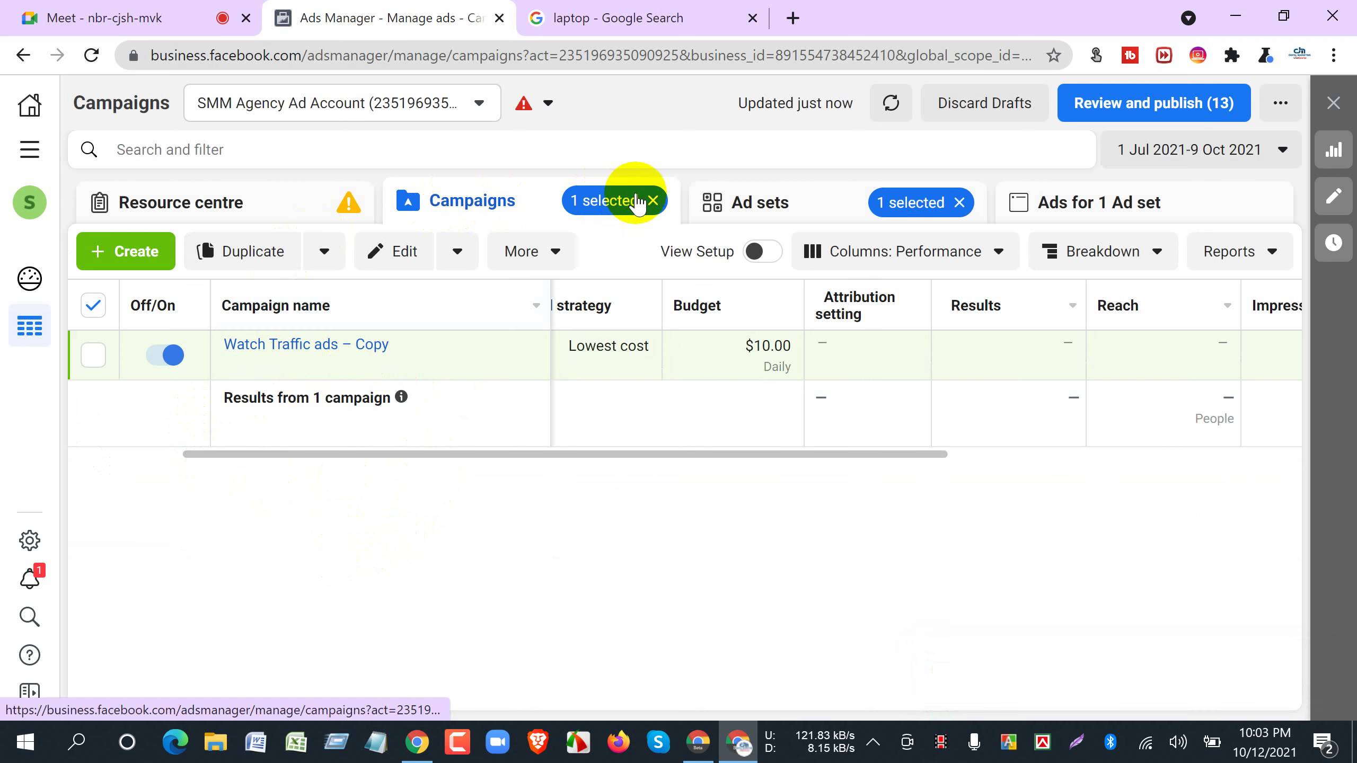
left_click(653, 201)
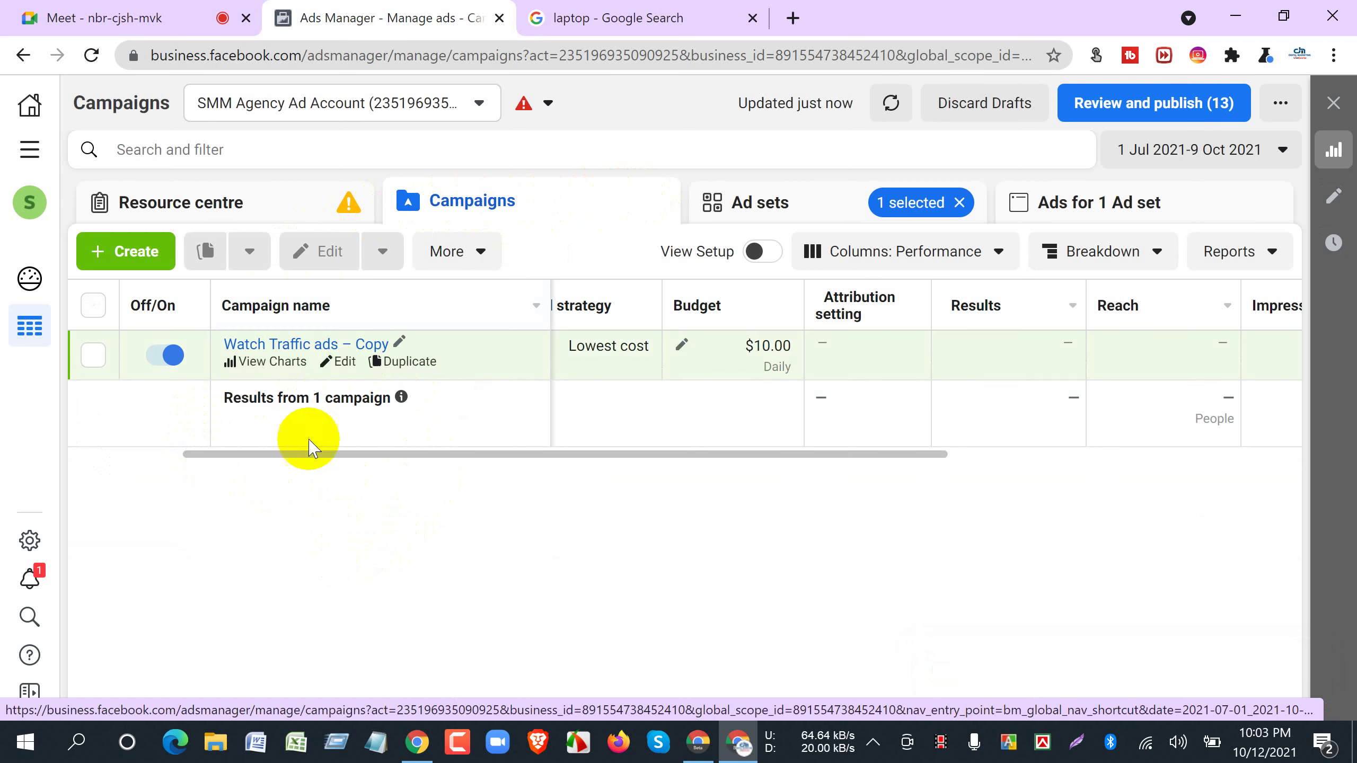
Check the Google Meet call, return to Ads Manager and open the Shopi facebook Ads campaign for editing.
left_click(82, 17)
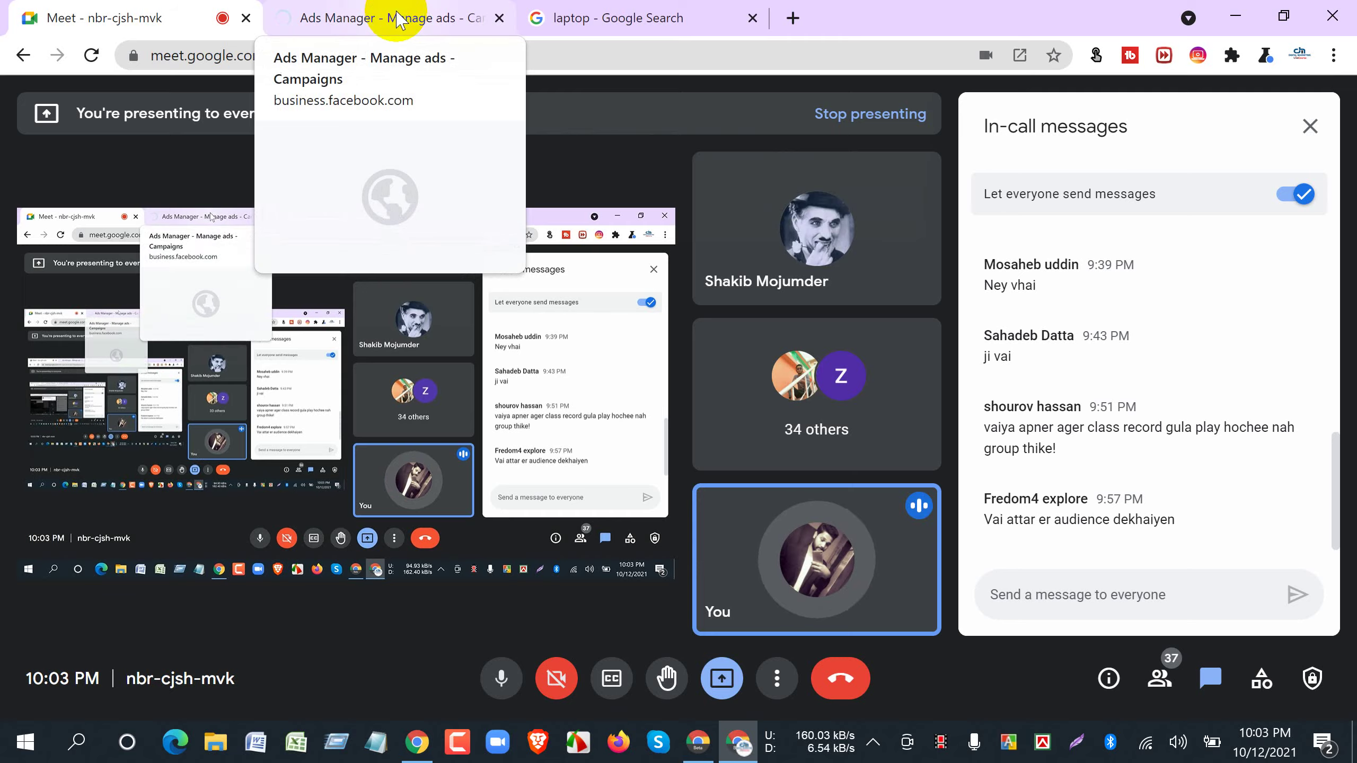
left_click(393, 15)
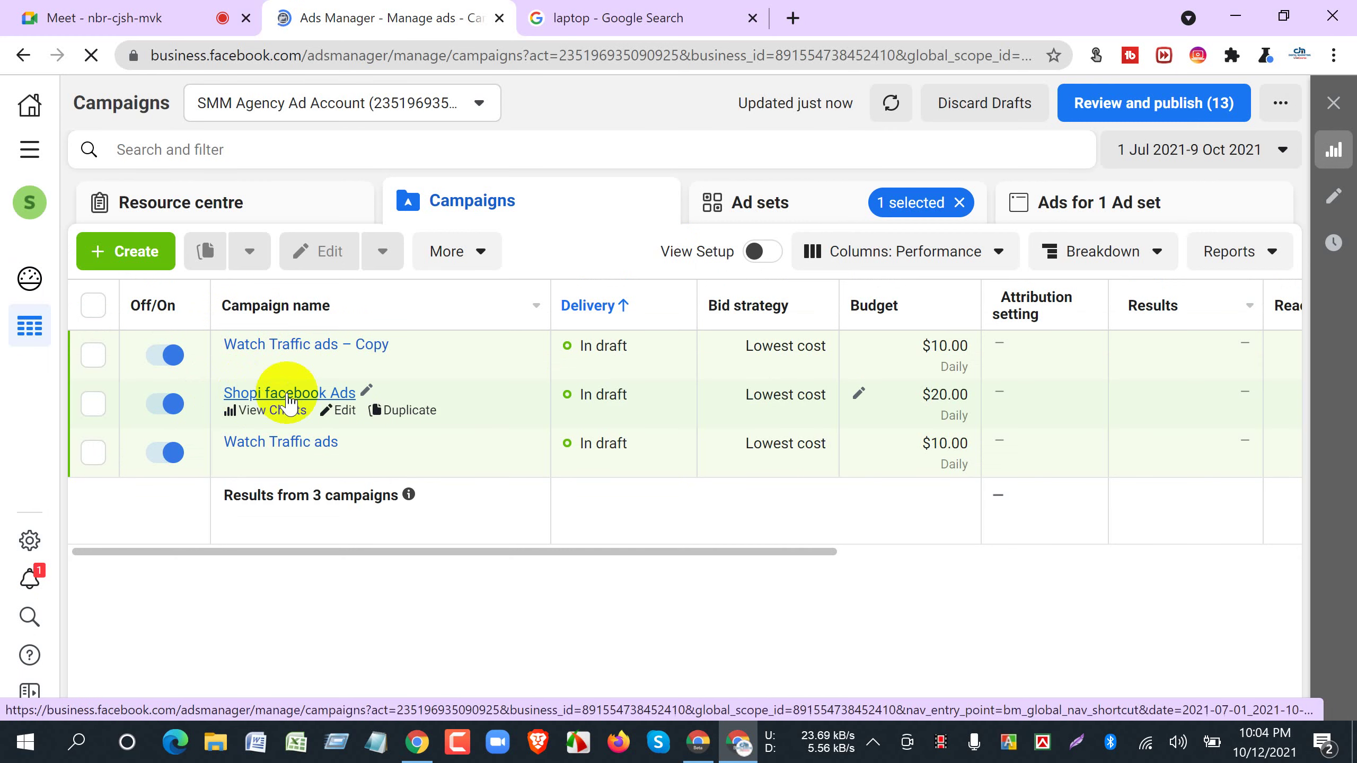
left_click(345, 411)
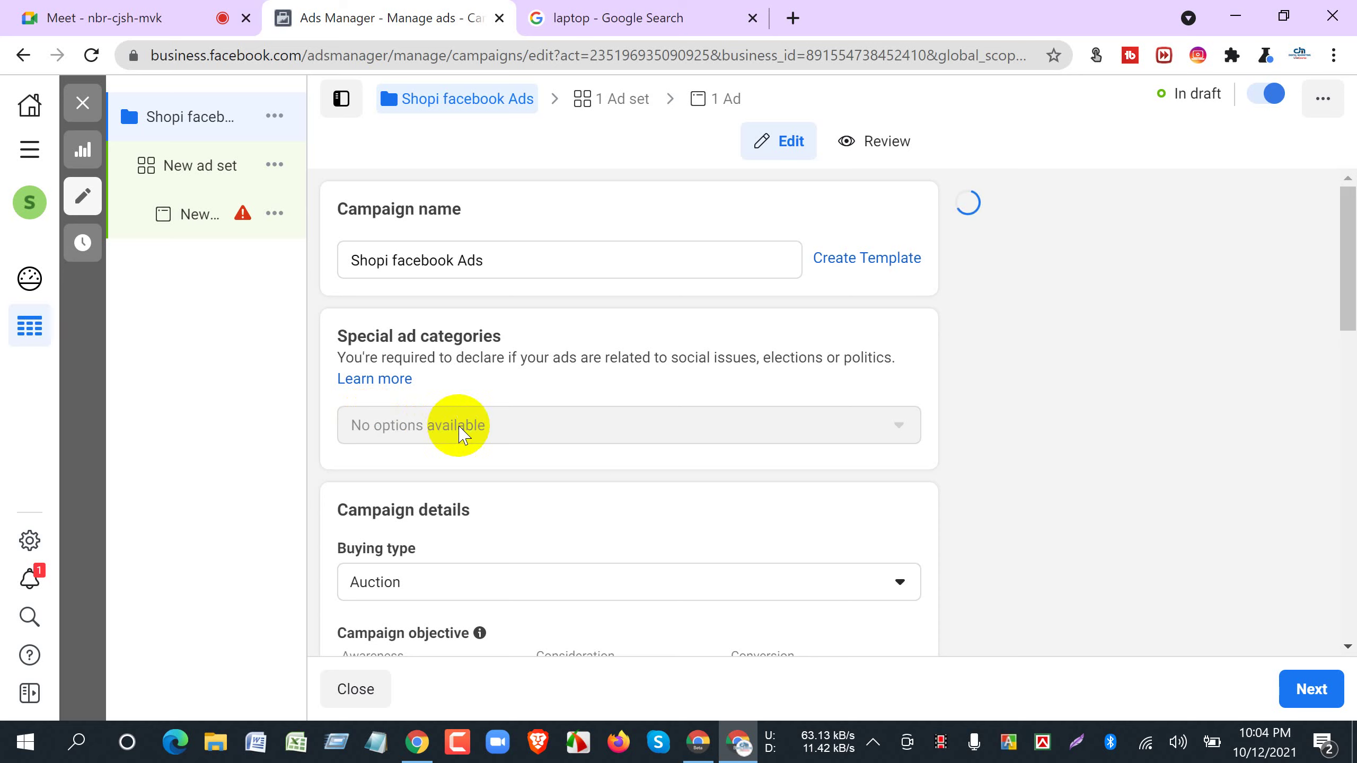
Check the Google Meet call again, close the laptop Google Search tab and return to Ads Manager.
left_click(69, 19)
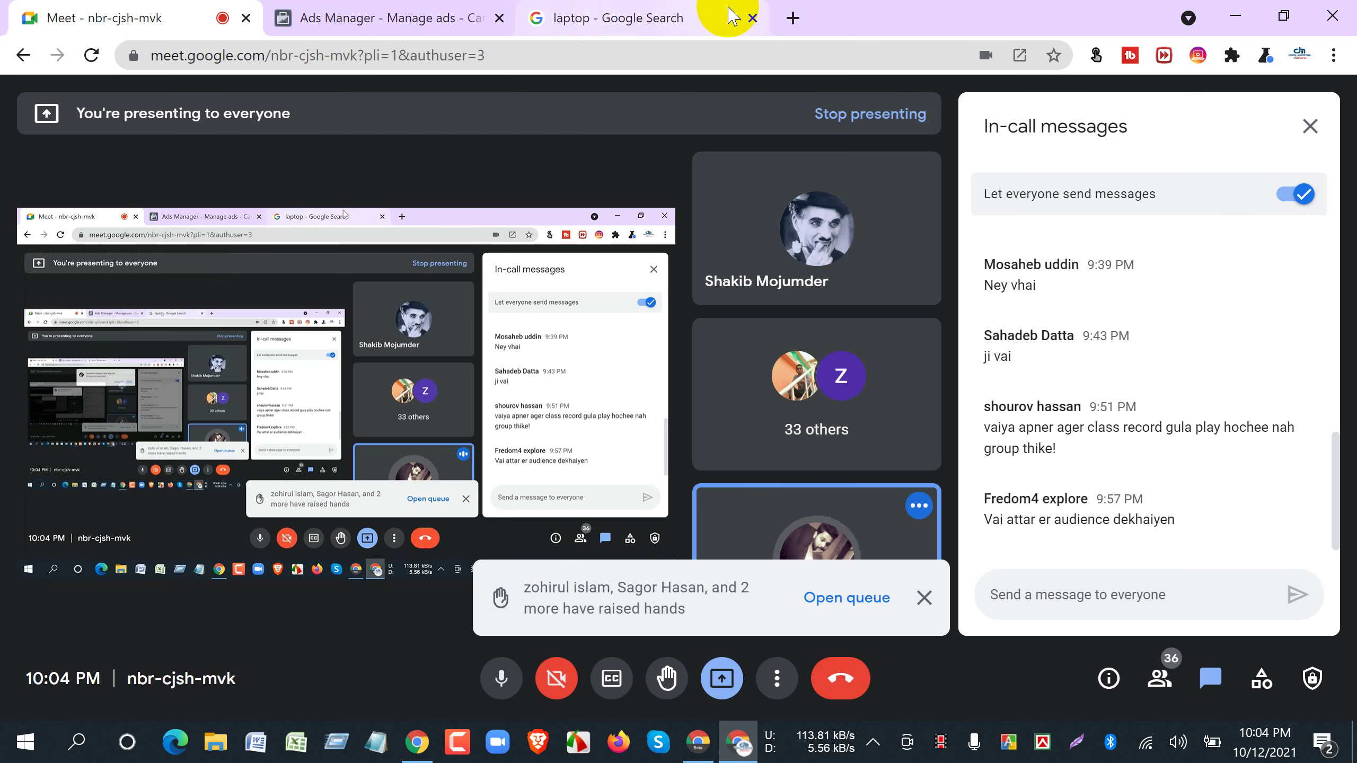
left_click(752, 18)
left_click(320, 19)
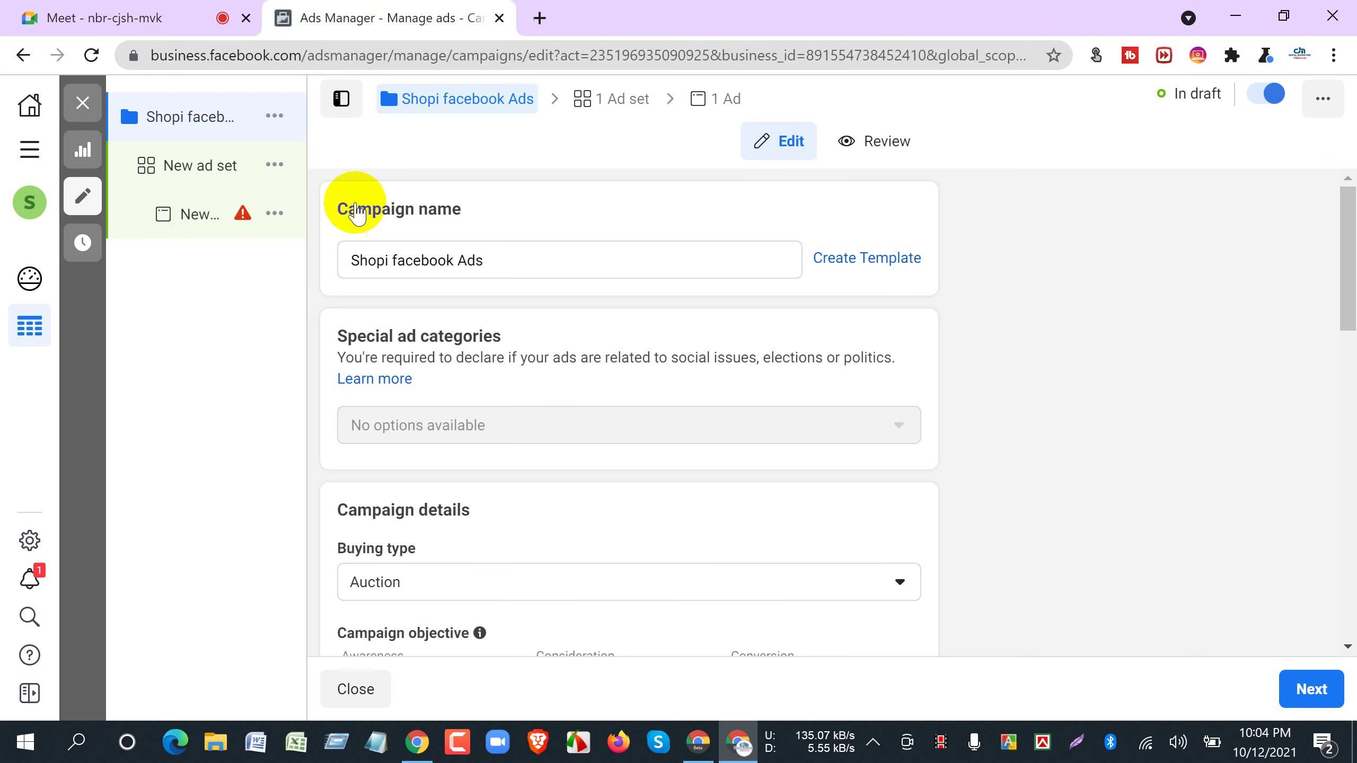
Open the settings of New ad set in the Shopi facebook Ads campaign.
mouse_move(288, 394)
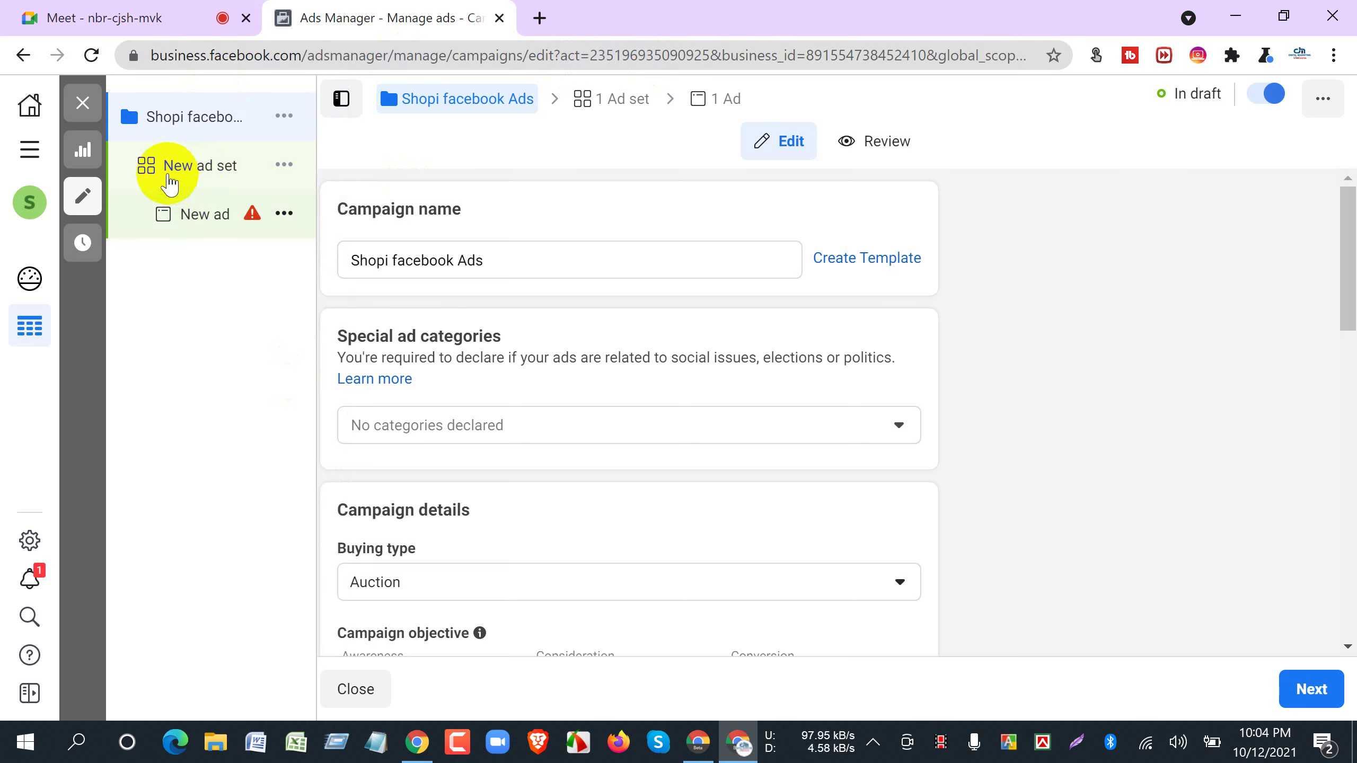
left_click(131, 182)
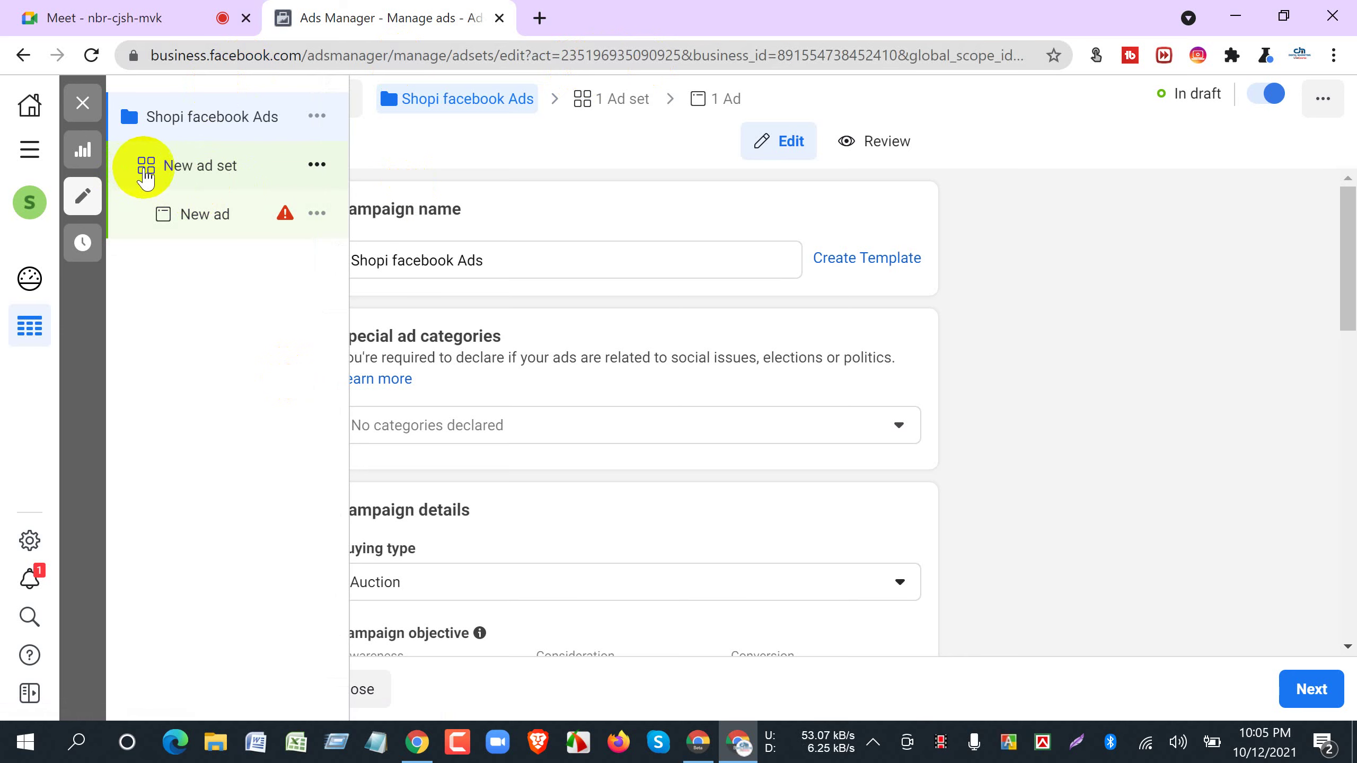
left_click(134, 167)
Dismiss the past start date warning in the ad set's schedule and the Improvements to detailed targeting notice.
scroll(630, 395, "down", 10)
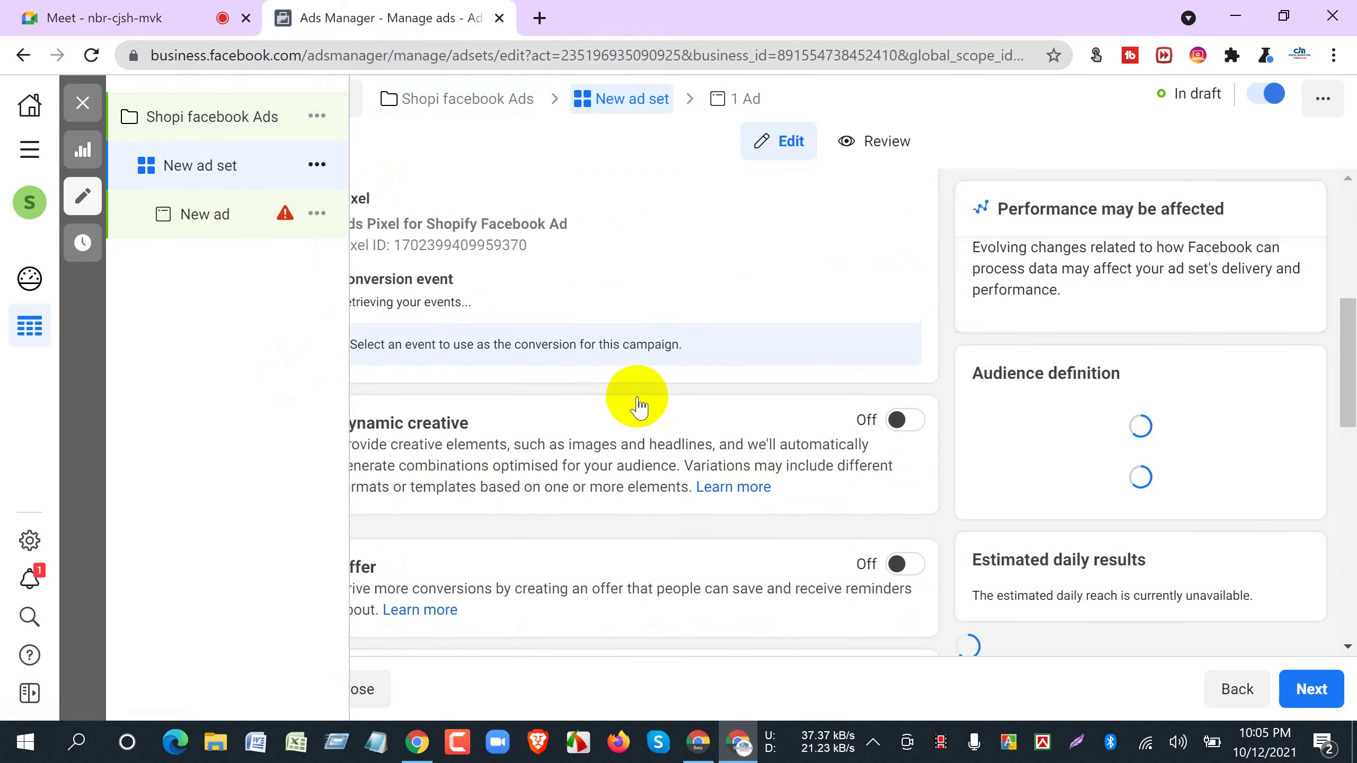
scroll(641, 406, "down", 8)
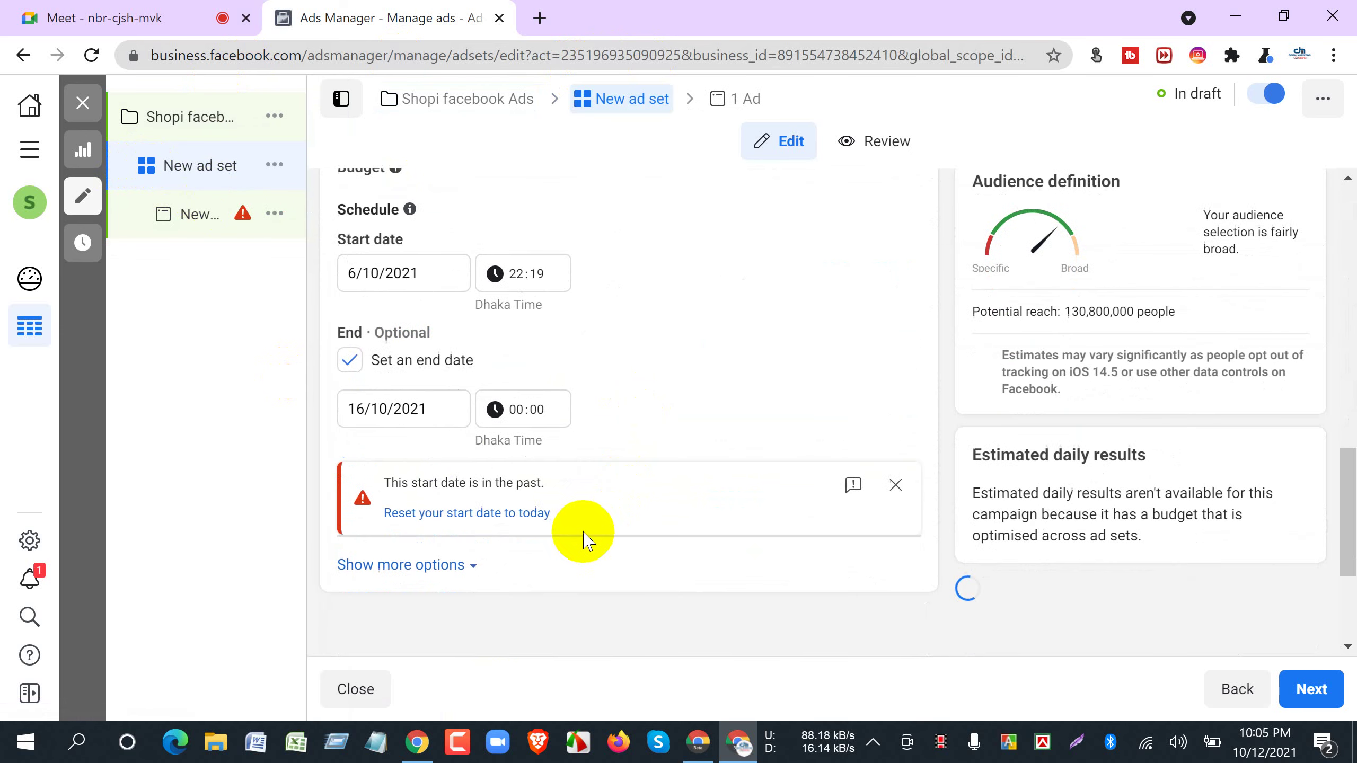
left_click(896, 488)
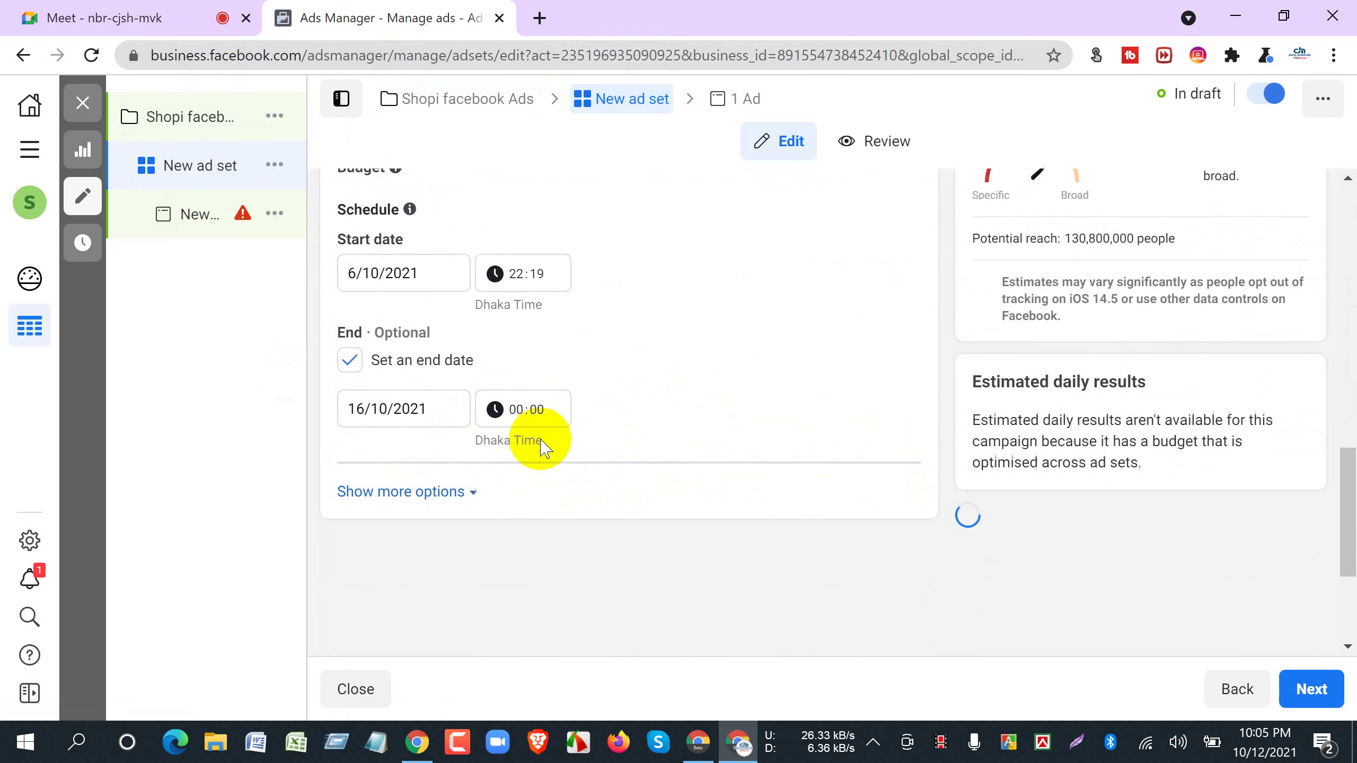
scroll(568, 452, "down", 10)
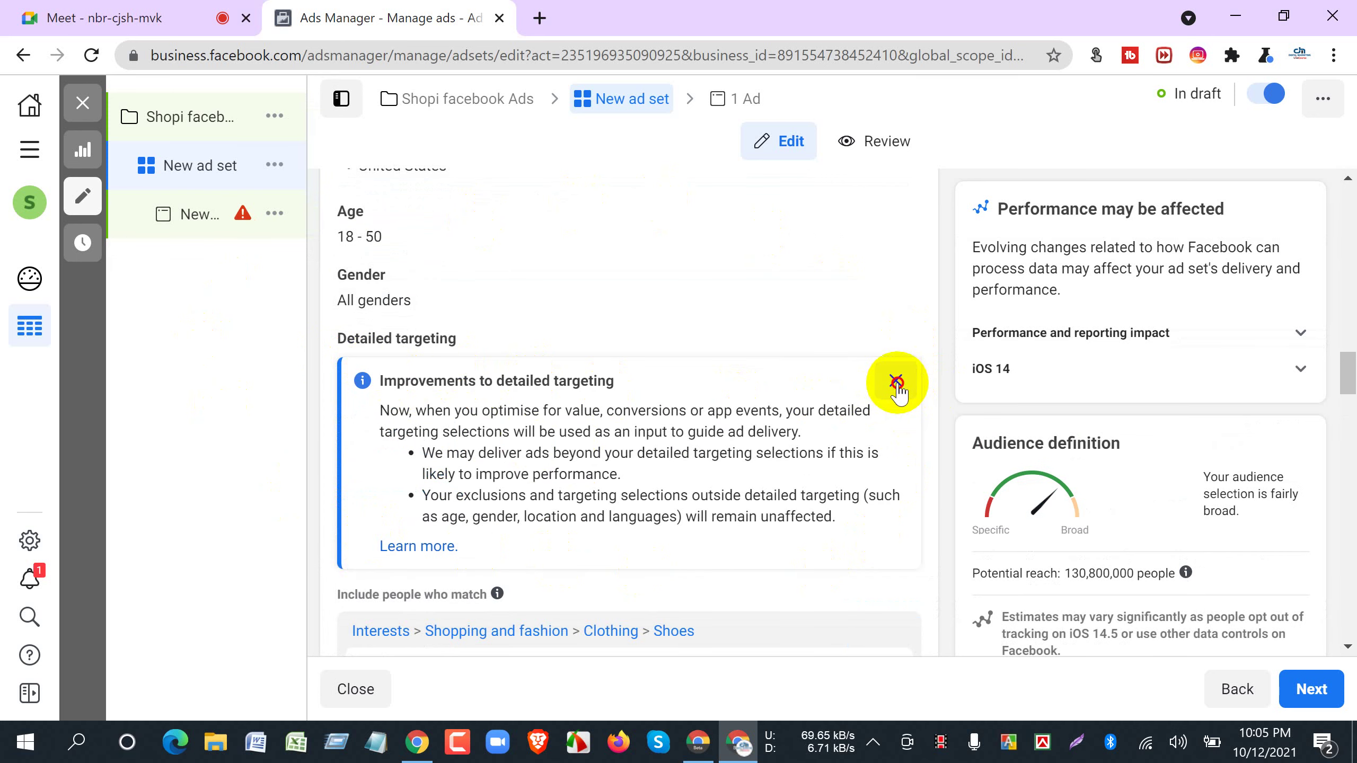
left_click(896, 382)
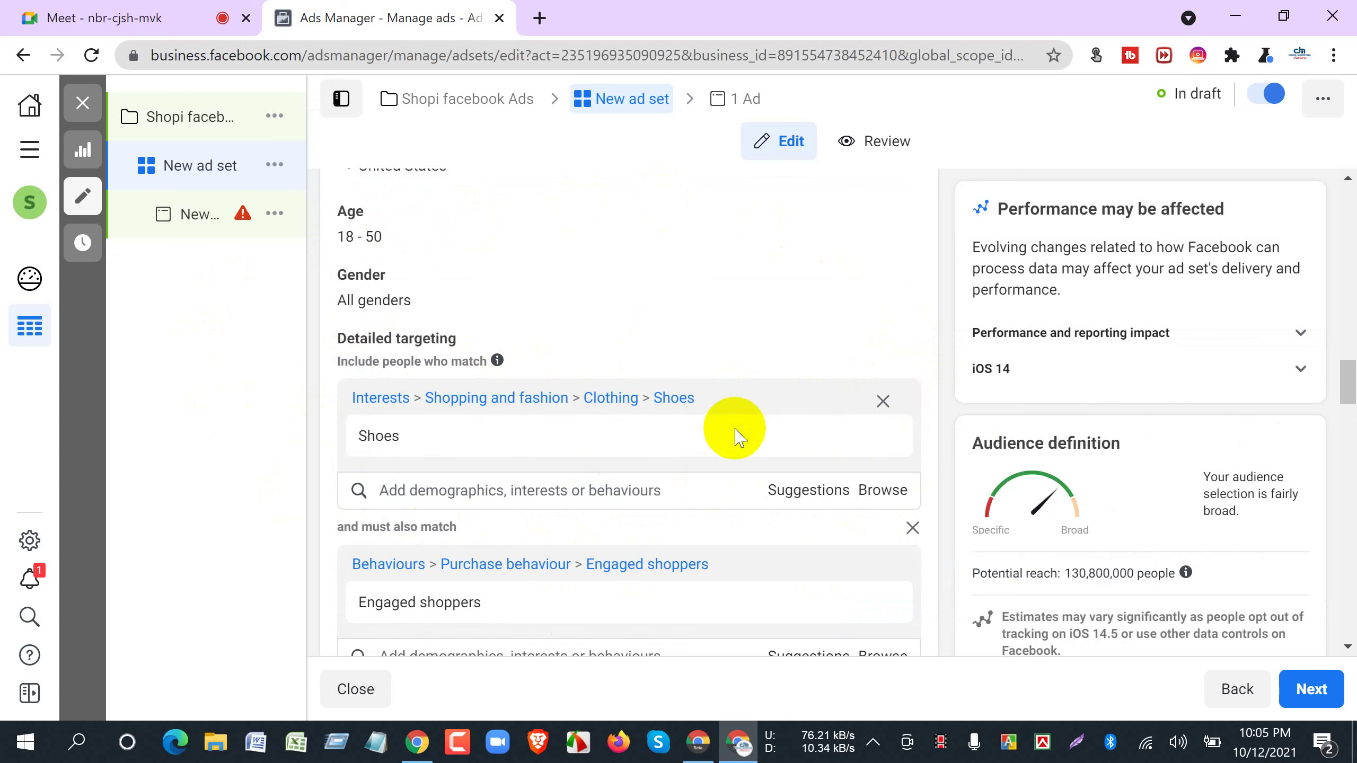
Remove the Engaged shoppers must-also-match condition from the ad set's detailed targeting and clear its Purchase conversion event.
scroll(534, 481, "down", 2)
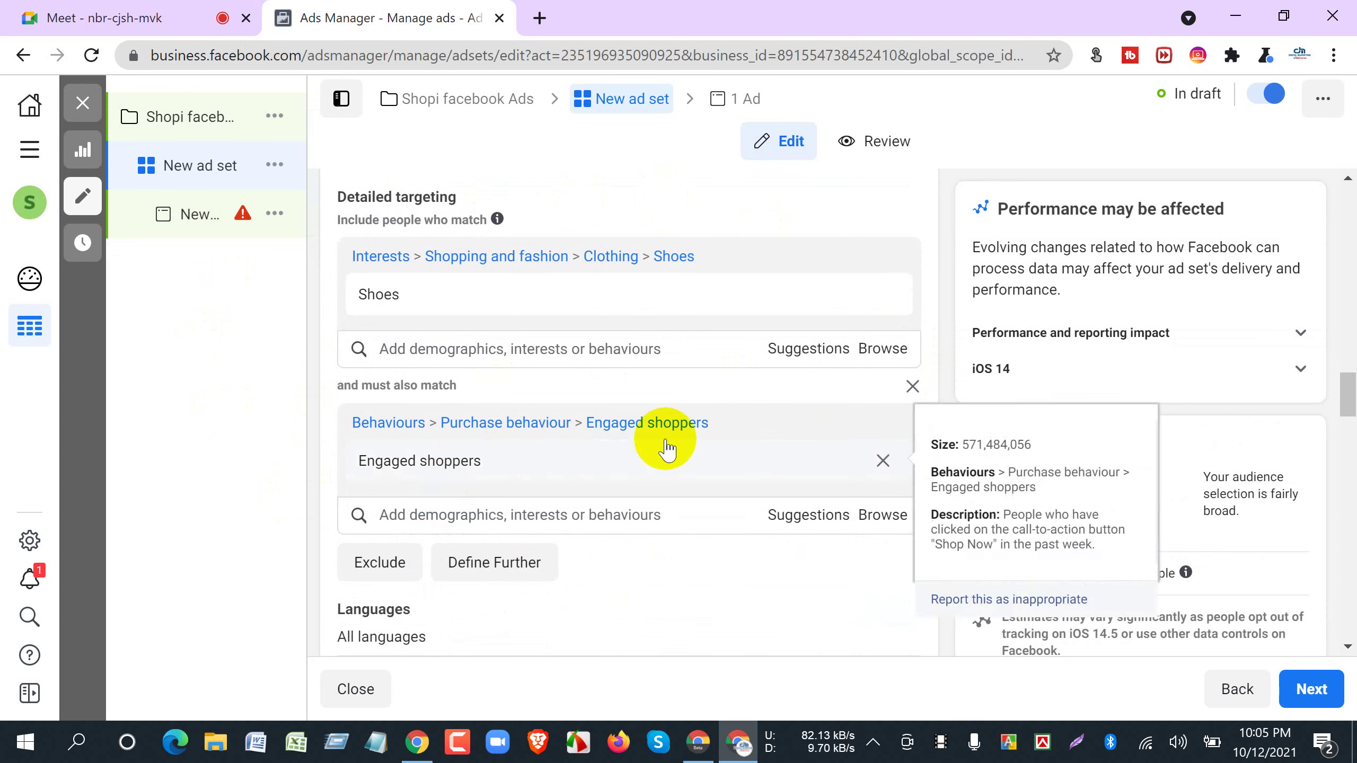
left_click(912, 386)
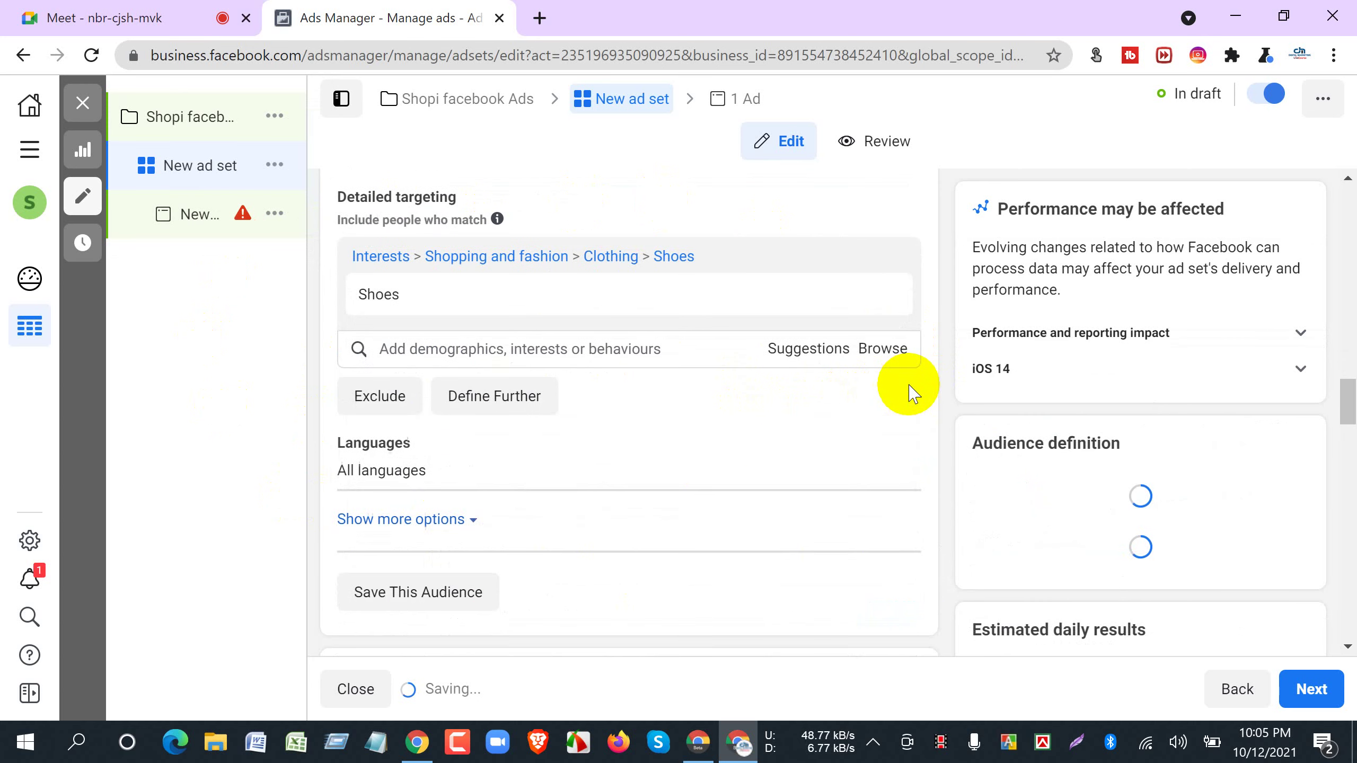
scroll(418, 542, "up", 10)
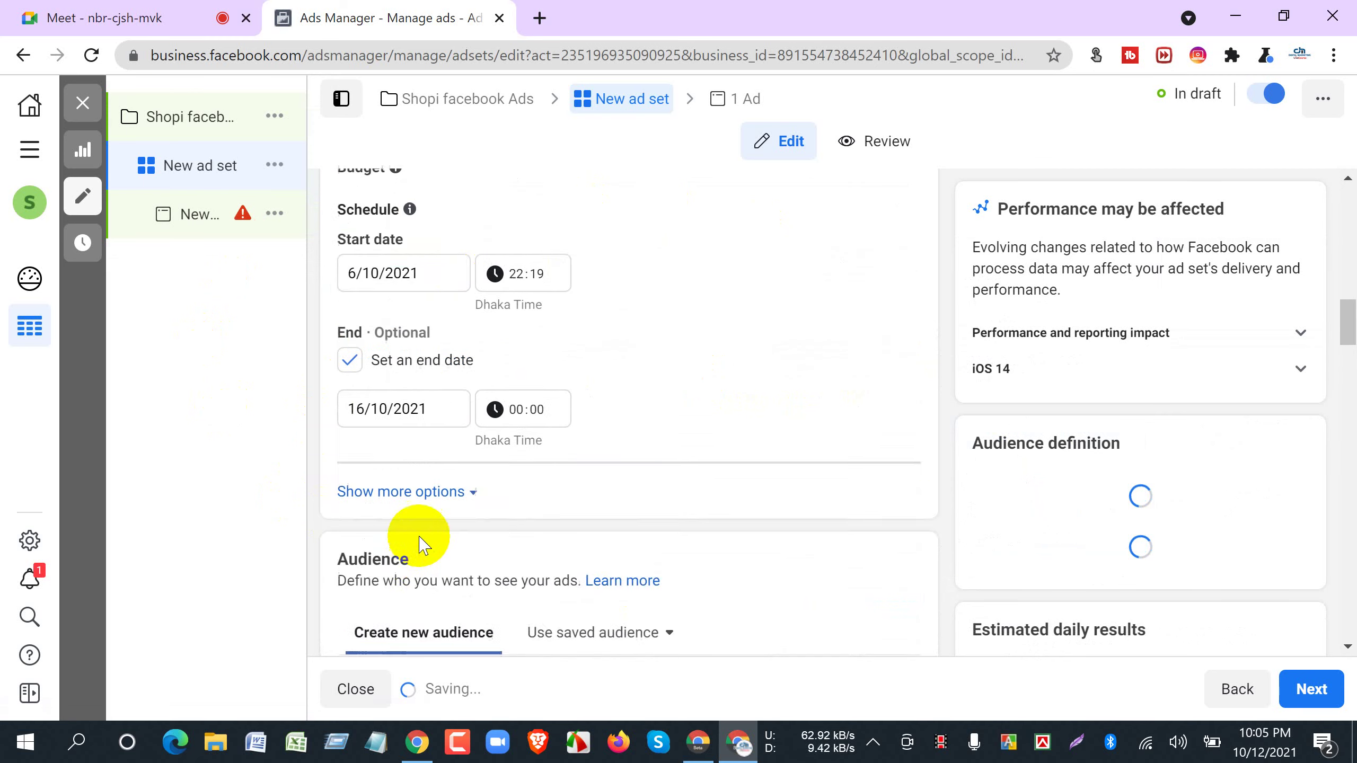
scroll(418, 535, "up", 4)
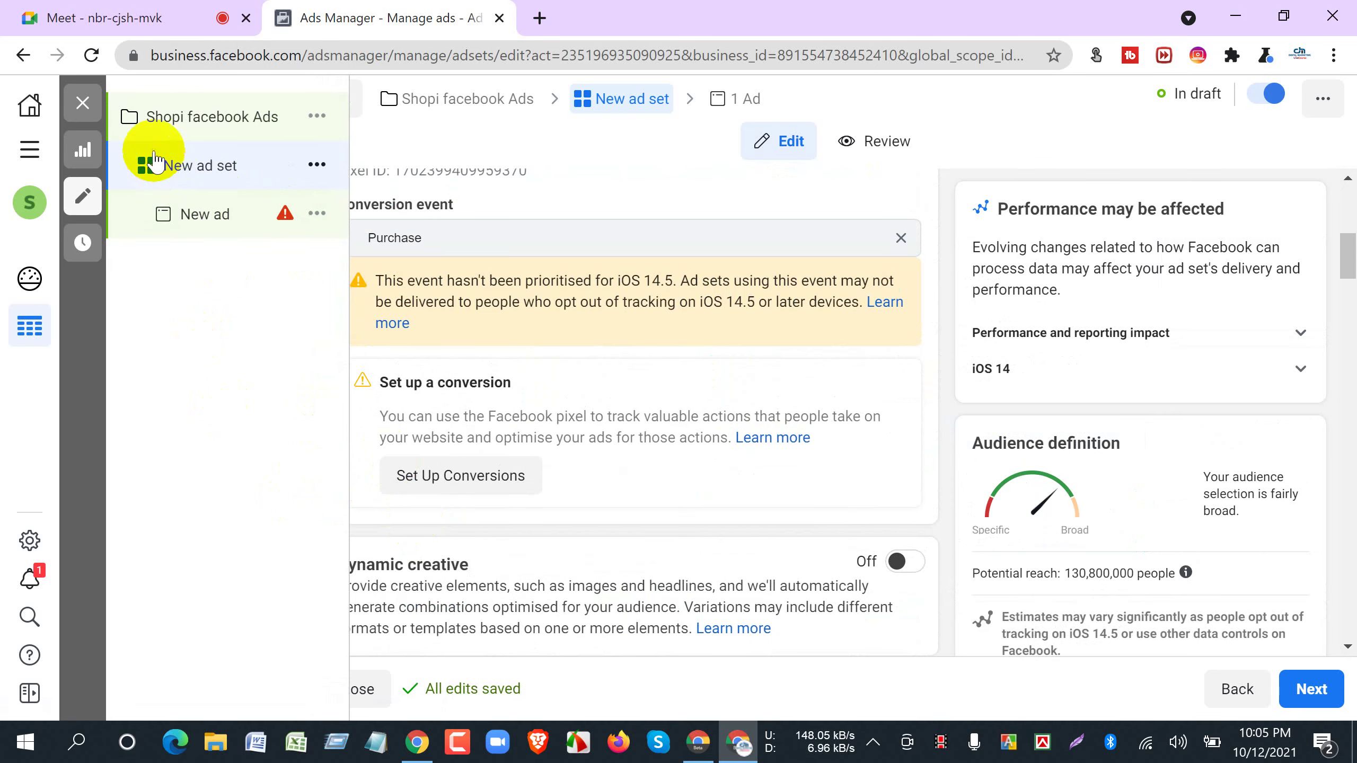
left_click(902, 238)
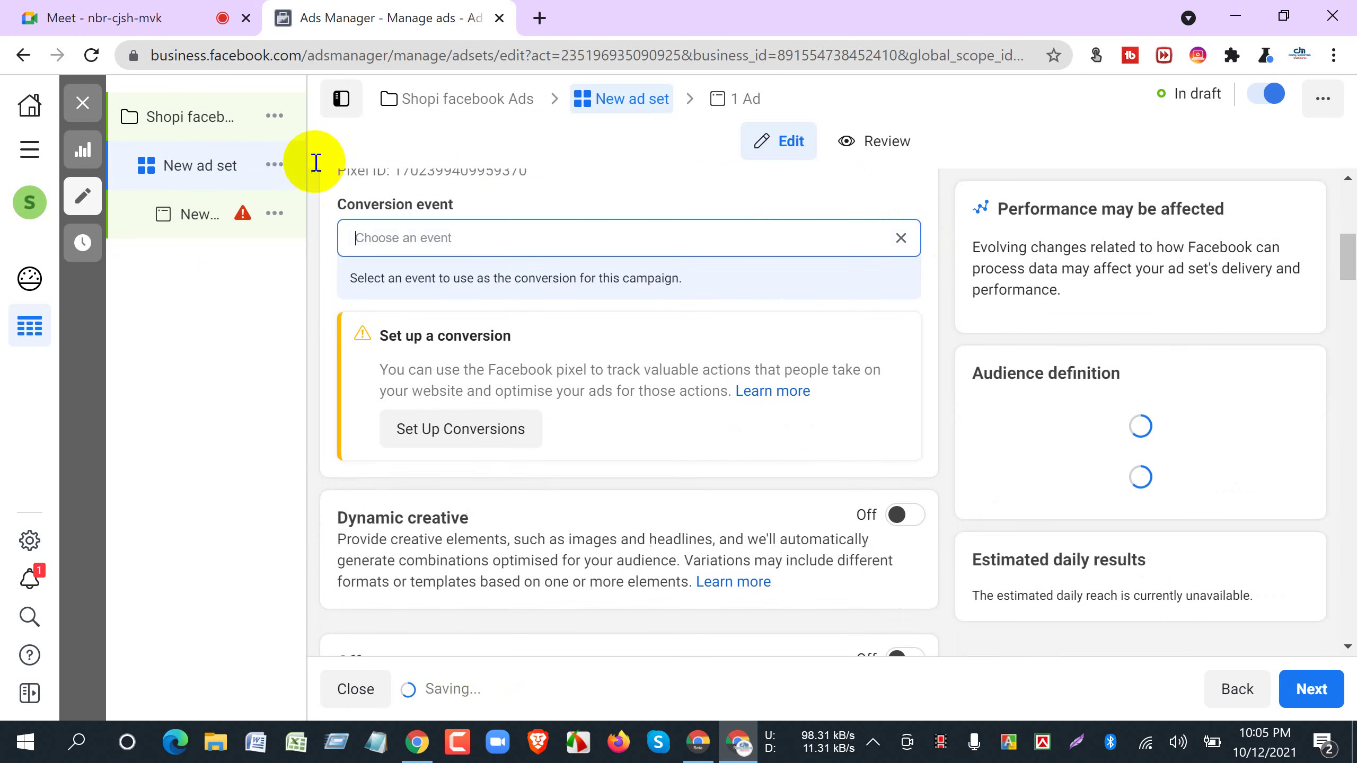
Change the Shopi facebook Ads campaign objective to Traffic and accept the resulting settings change.
left_click(171, 122)
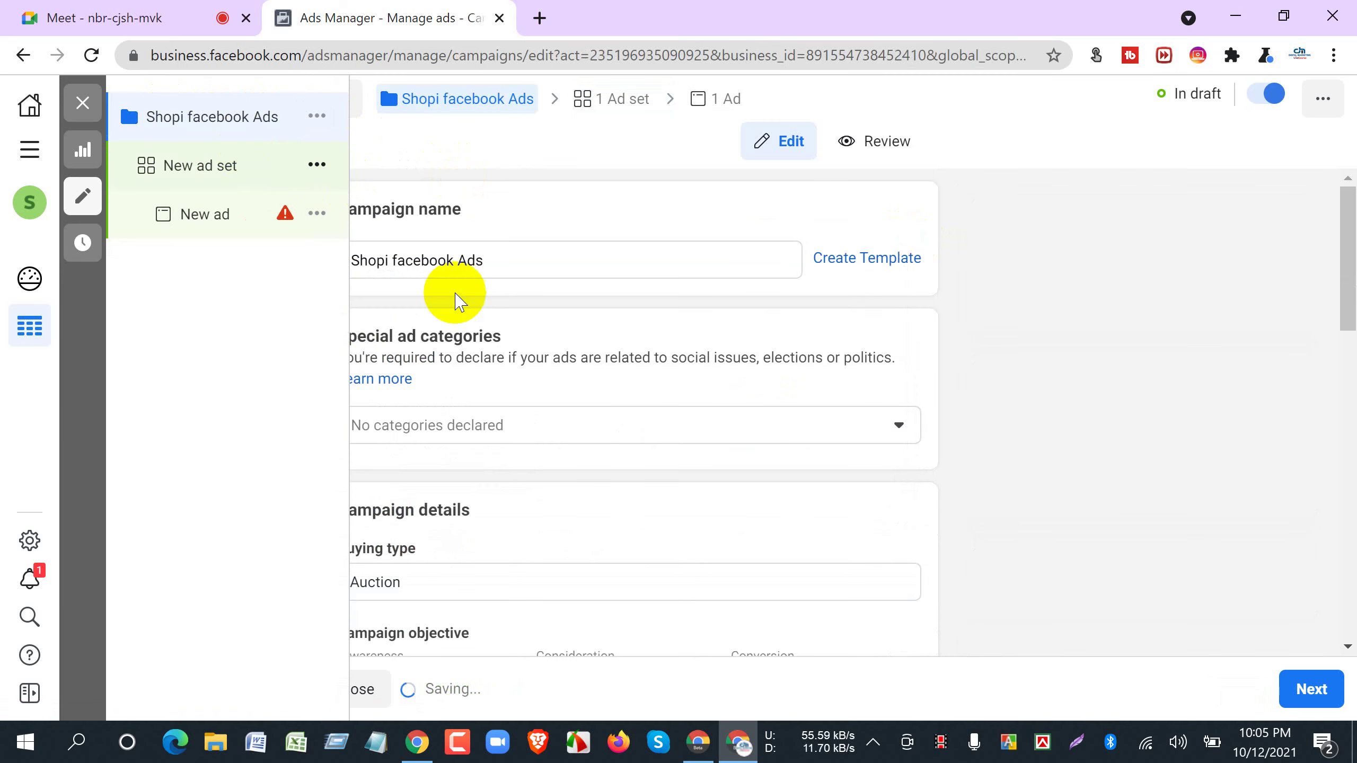
scroll(710, 604, "down", 5)
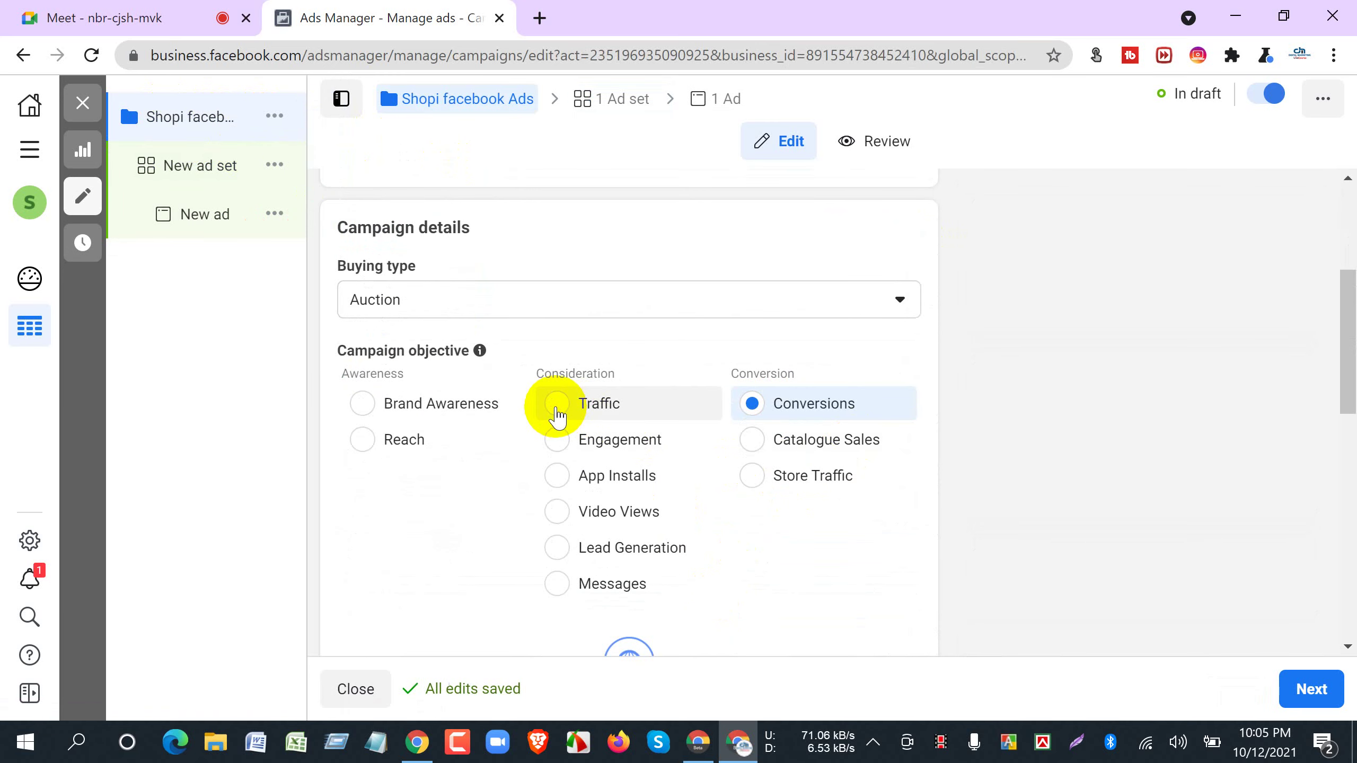
left_click(556, 412)
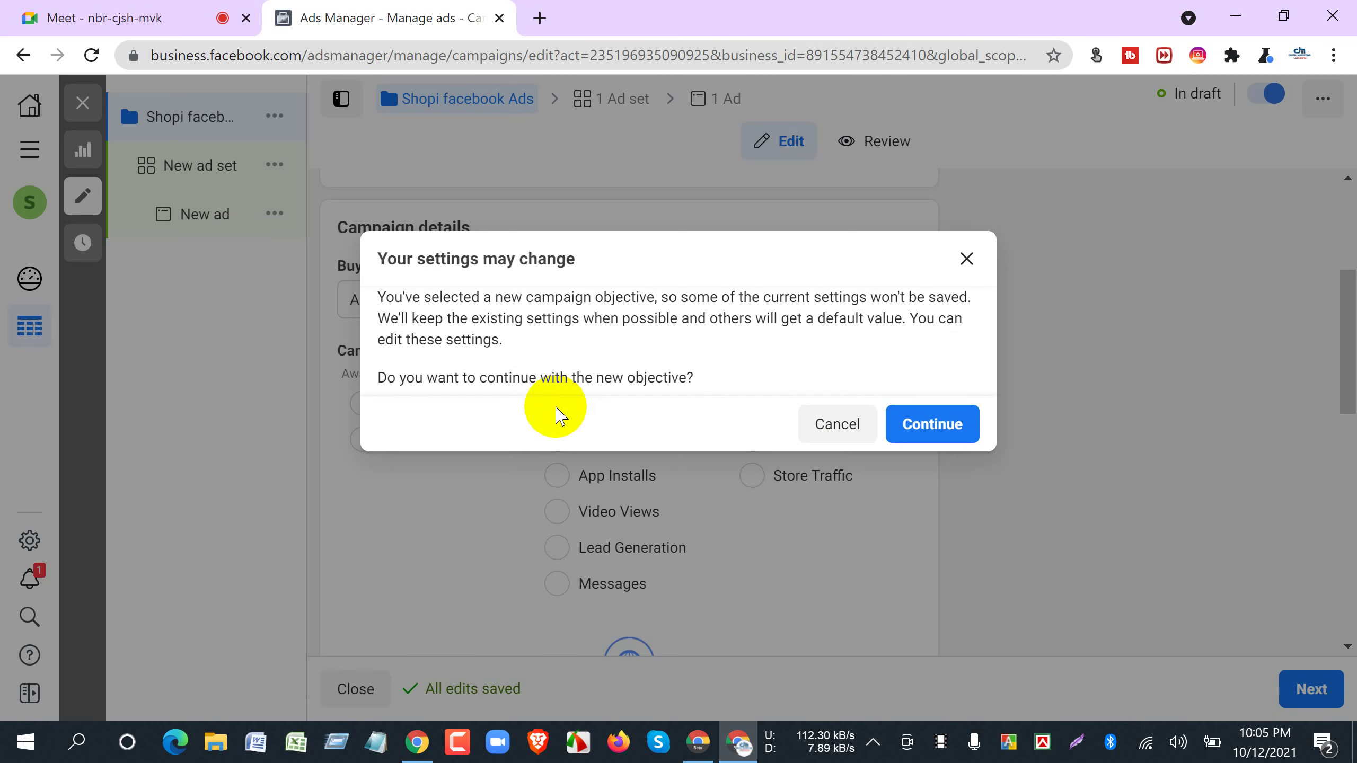
left_click(919, 438)
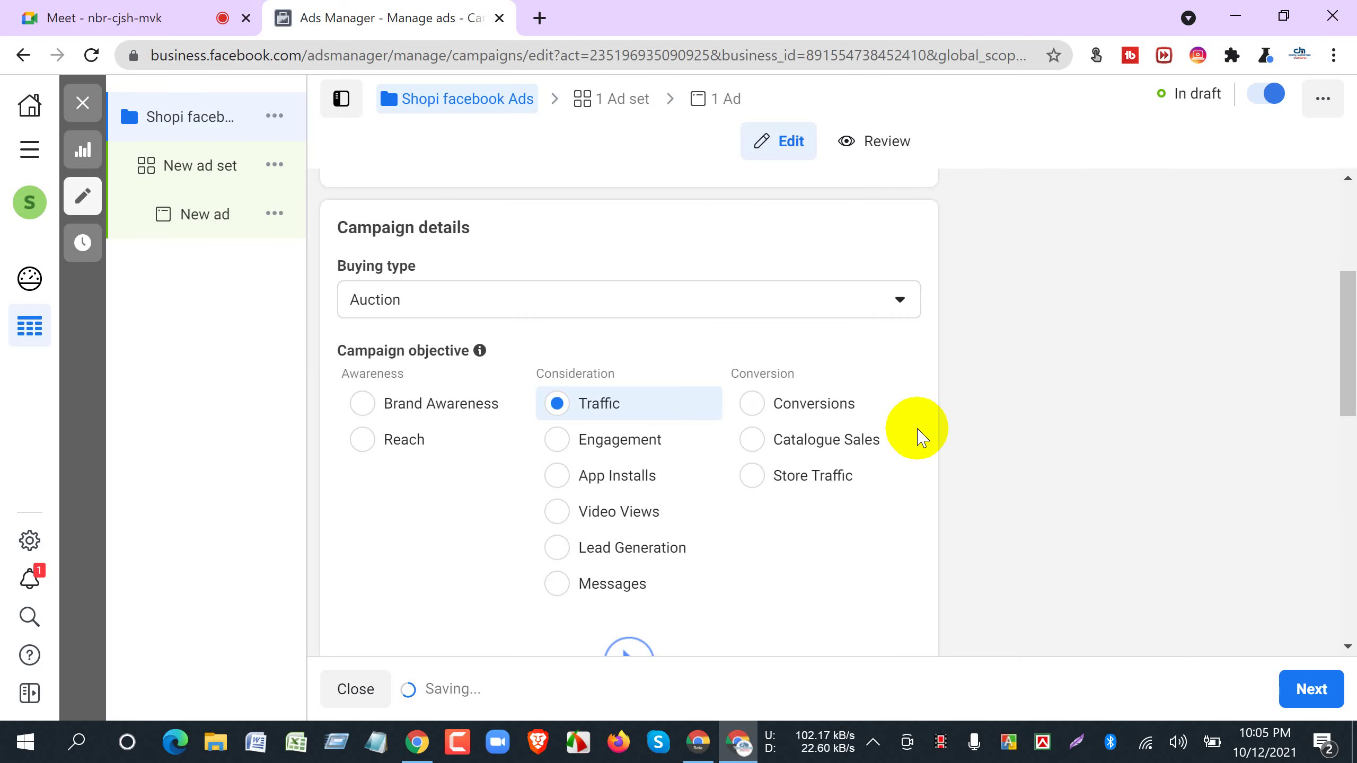
Open New ad set's settings, check the Google Meet call twice and return to Ads Manager.
left_click(160, 170)
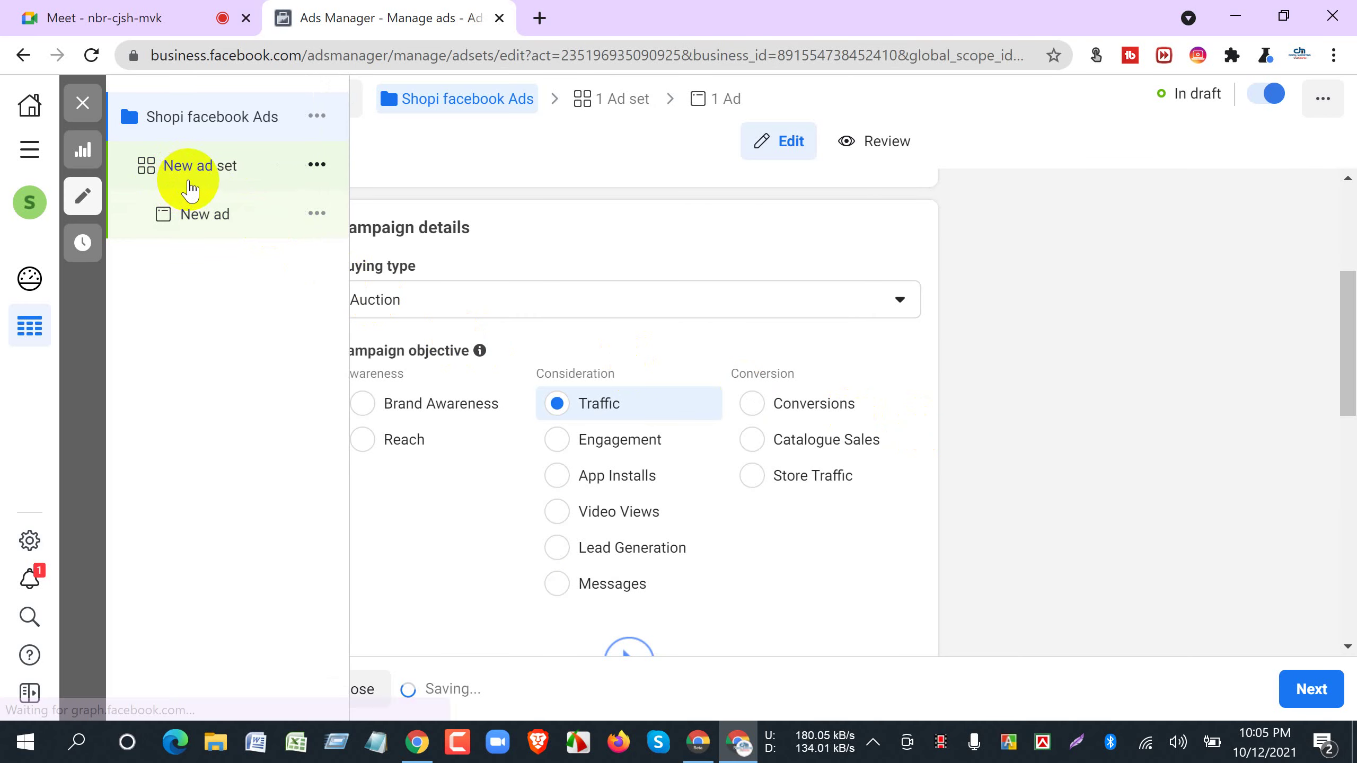
left_click(118, 27)
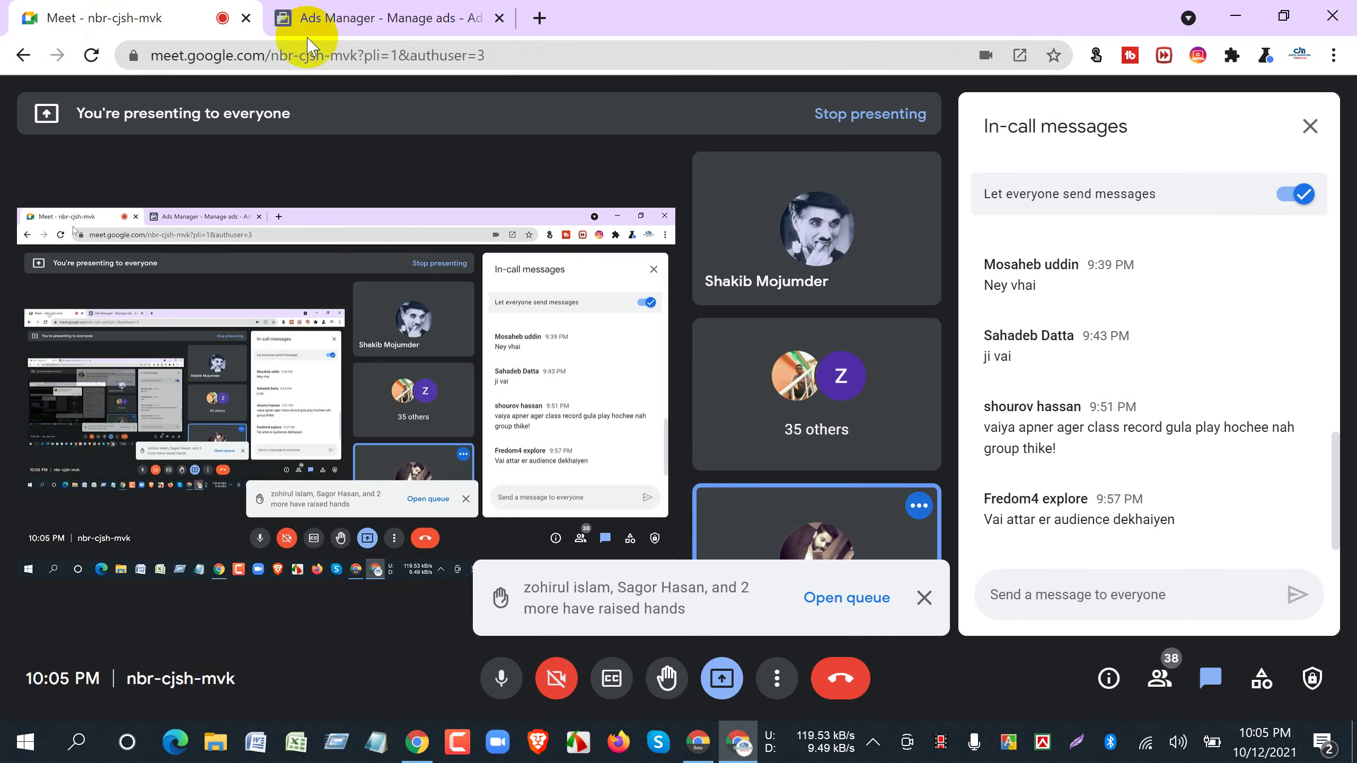
left_click(362, 24)
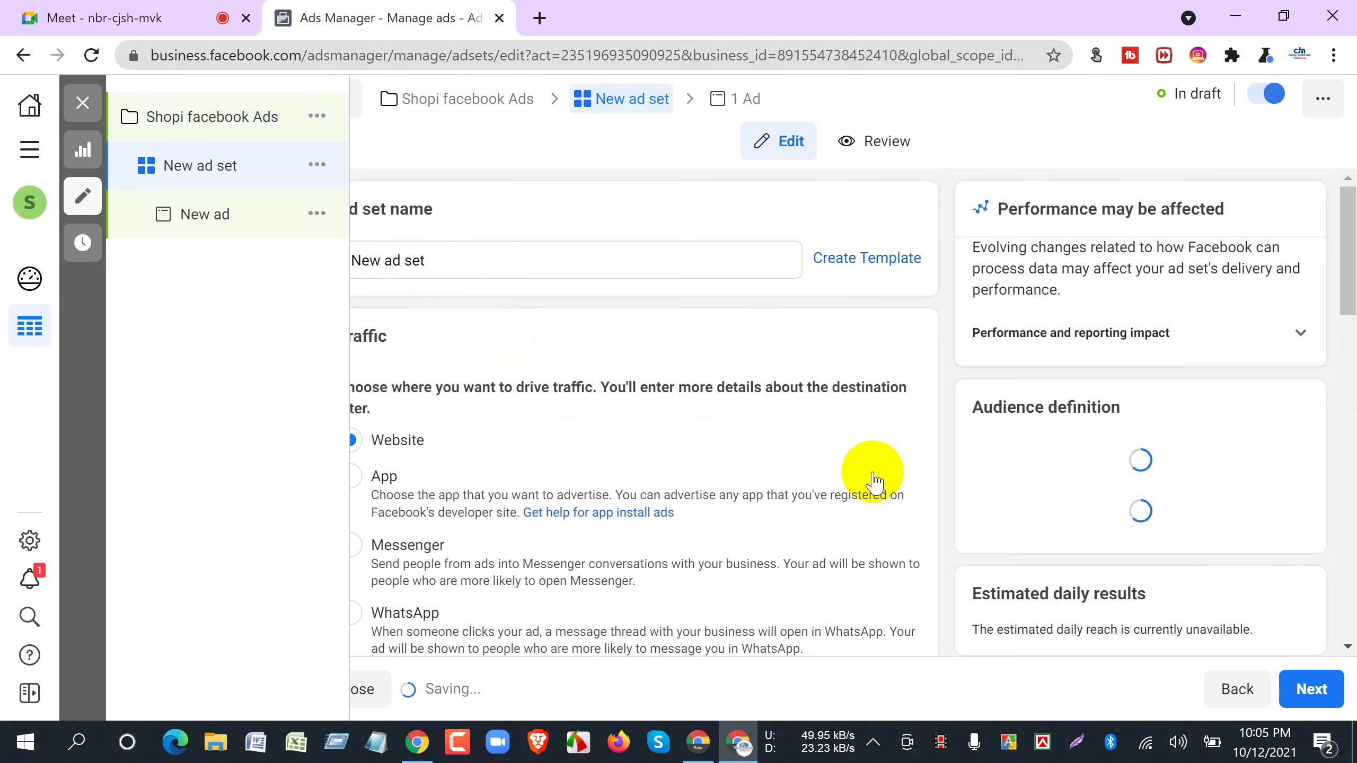
left_click(137, 19)
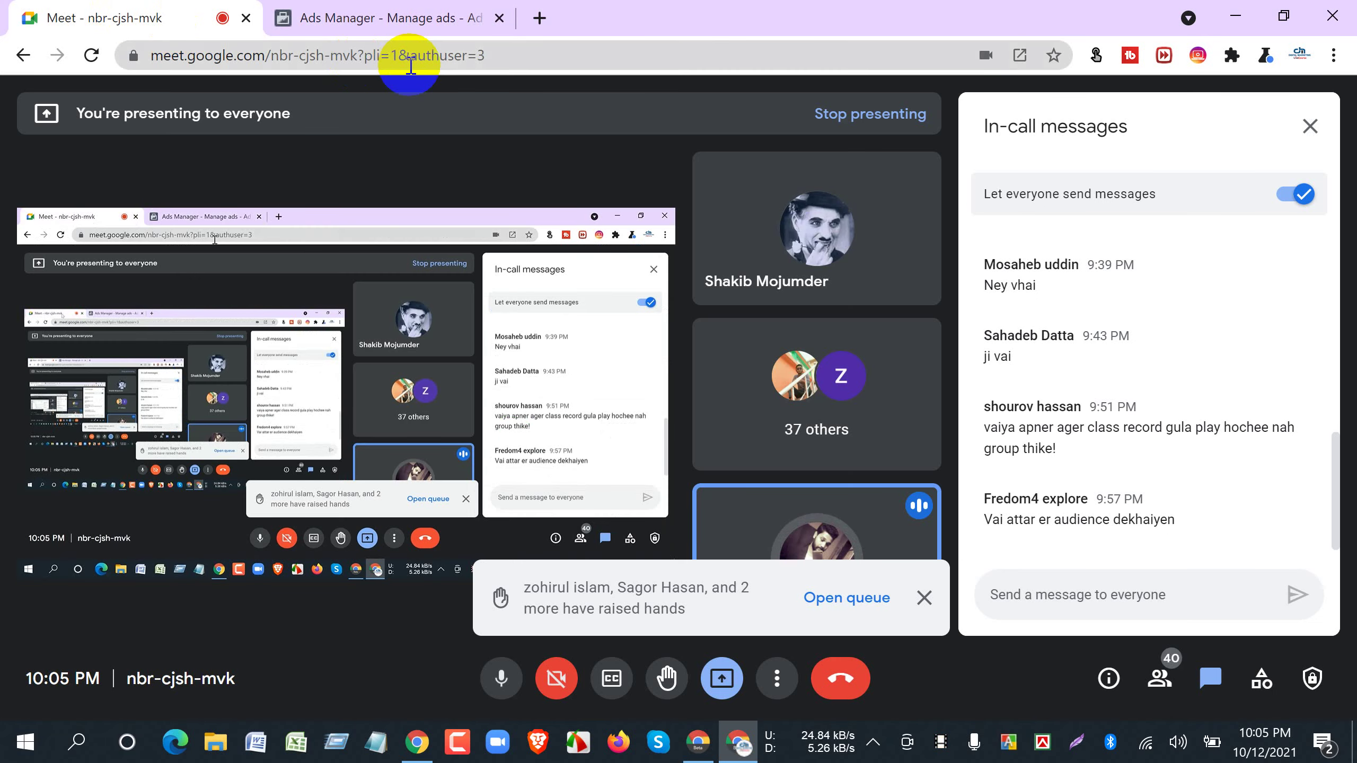
left_click(368, 18)
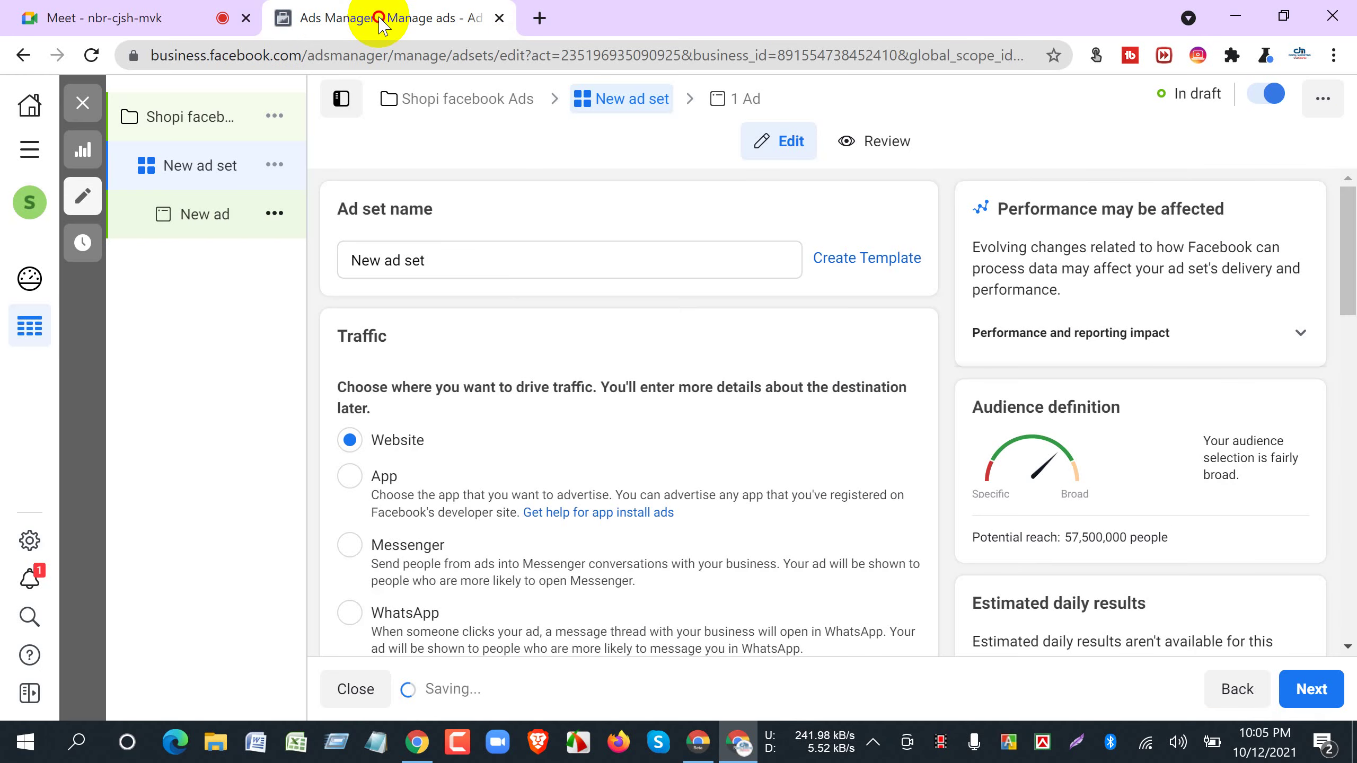
Switch the Shopi facebook Ads campaign budget to Lifetime budget.
left_click(170, 115)
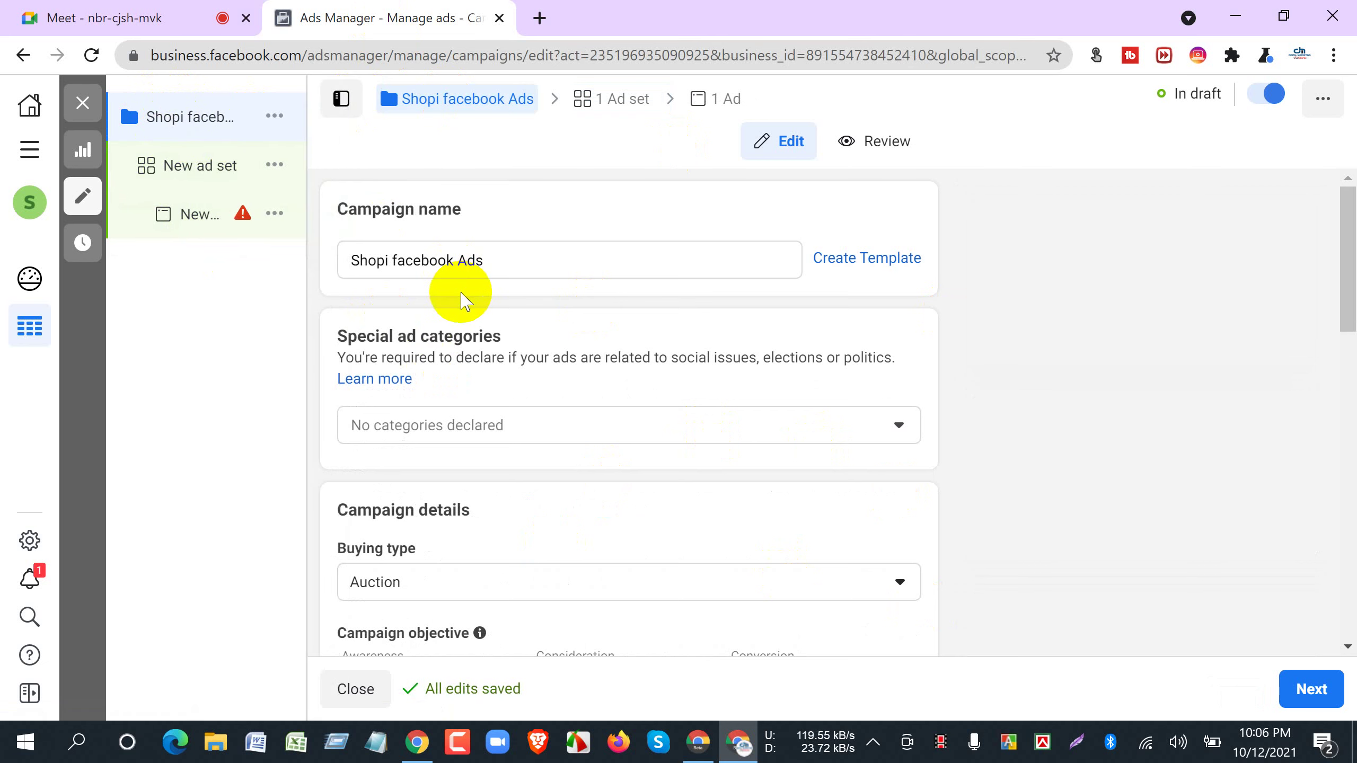
scroll(464, 299, "down", 15)
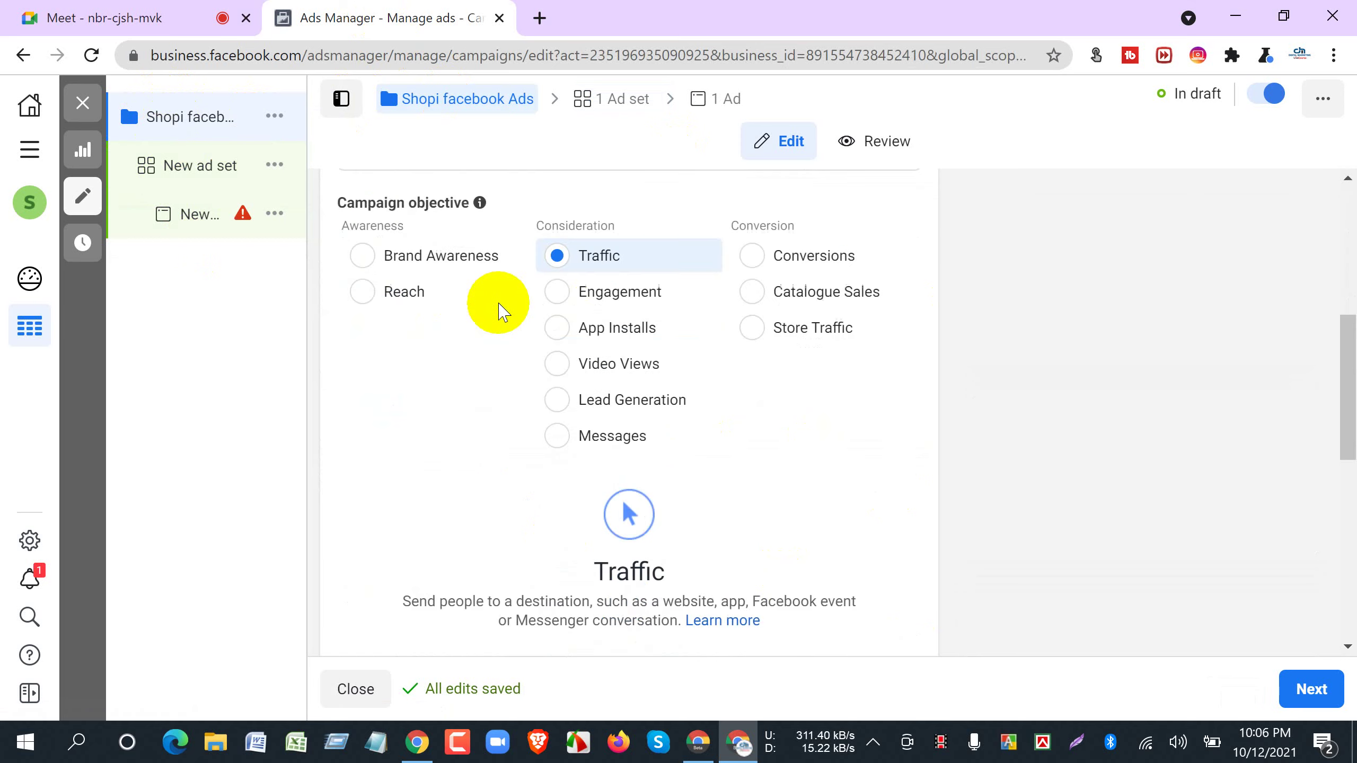
scroll(499, 315, "down", 1)
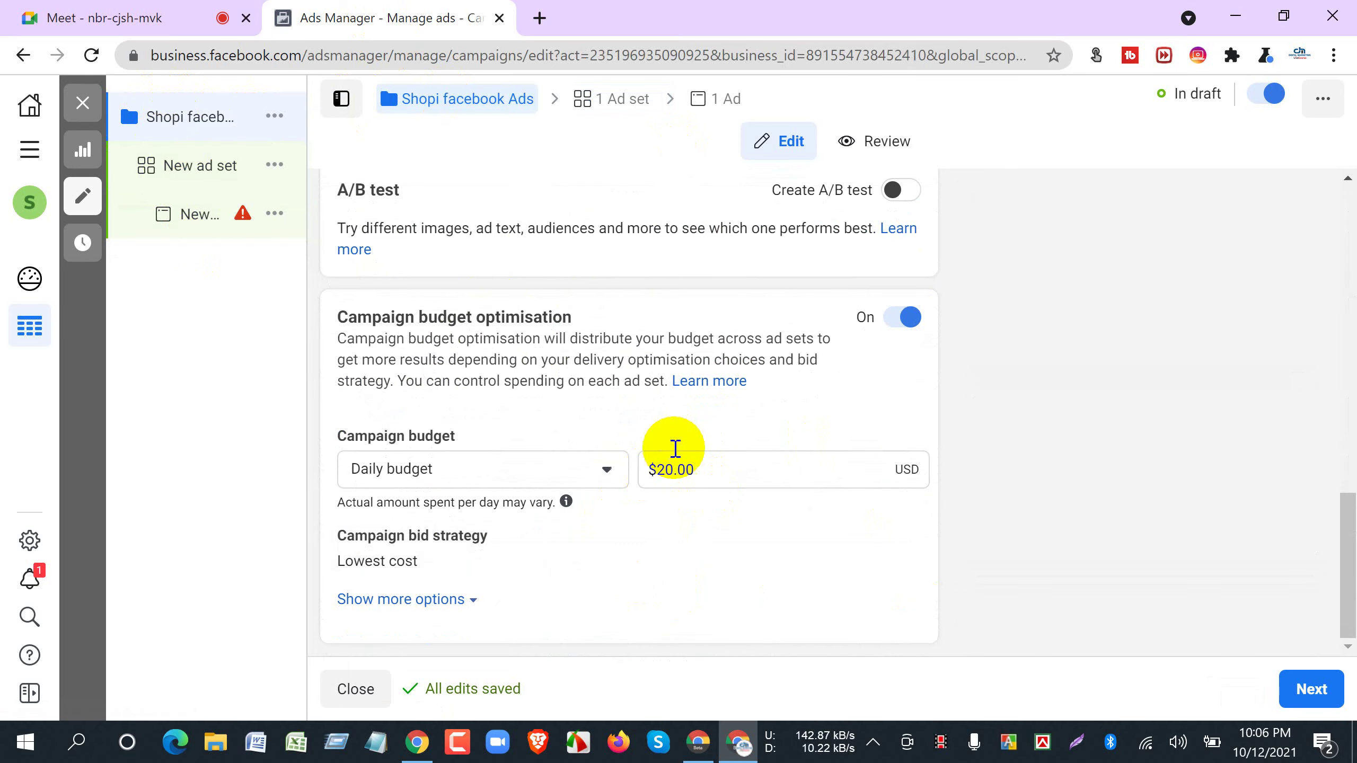
double_click(672, 470)
left_click(540, 566)
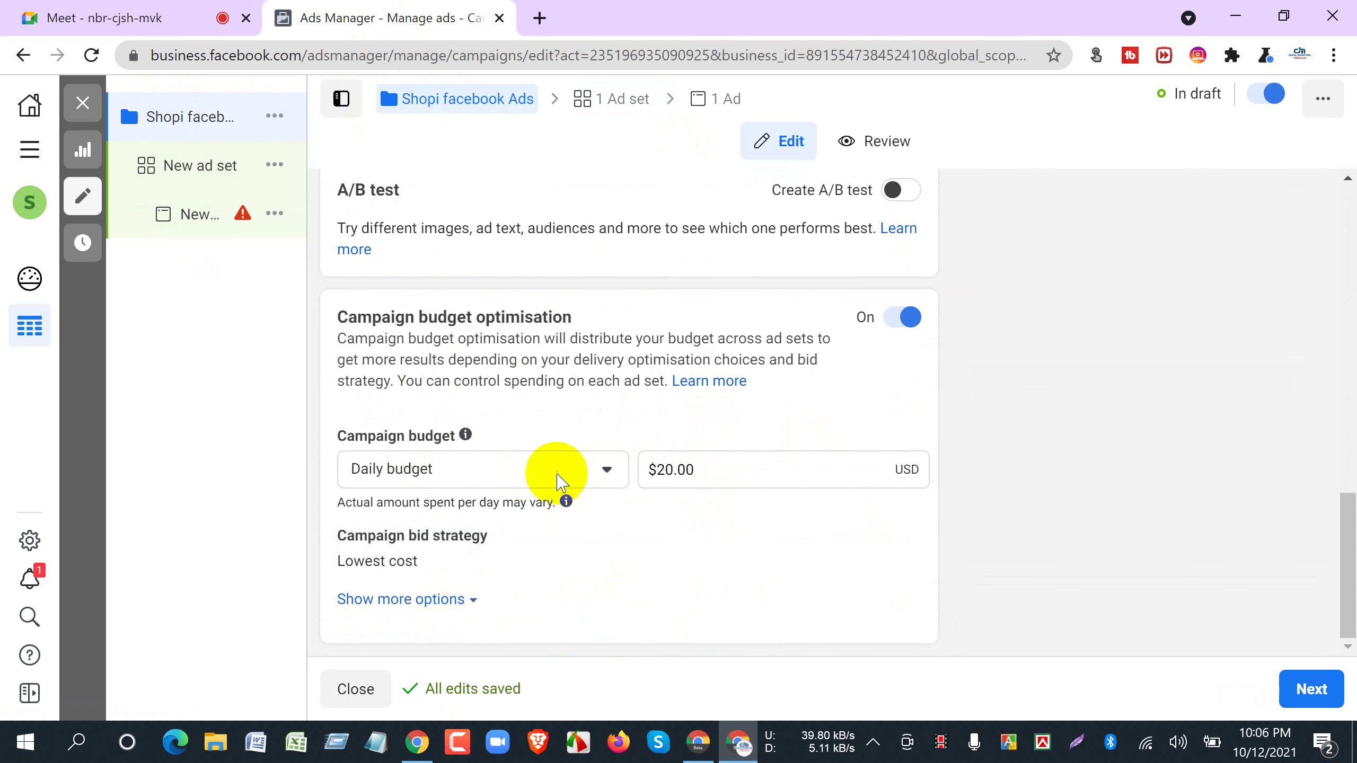
left_click(607, 470)
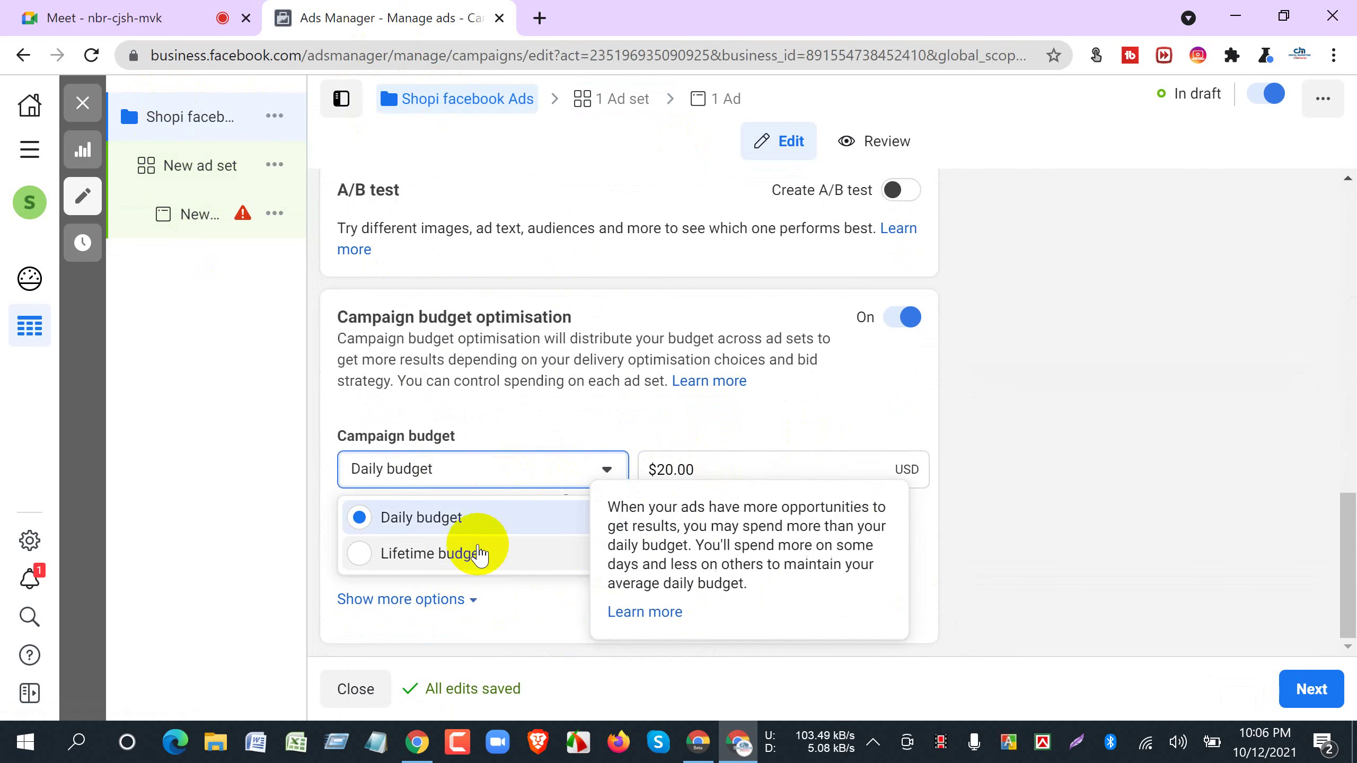
left_click(431, 555)
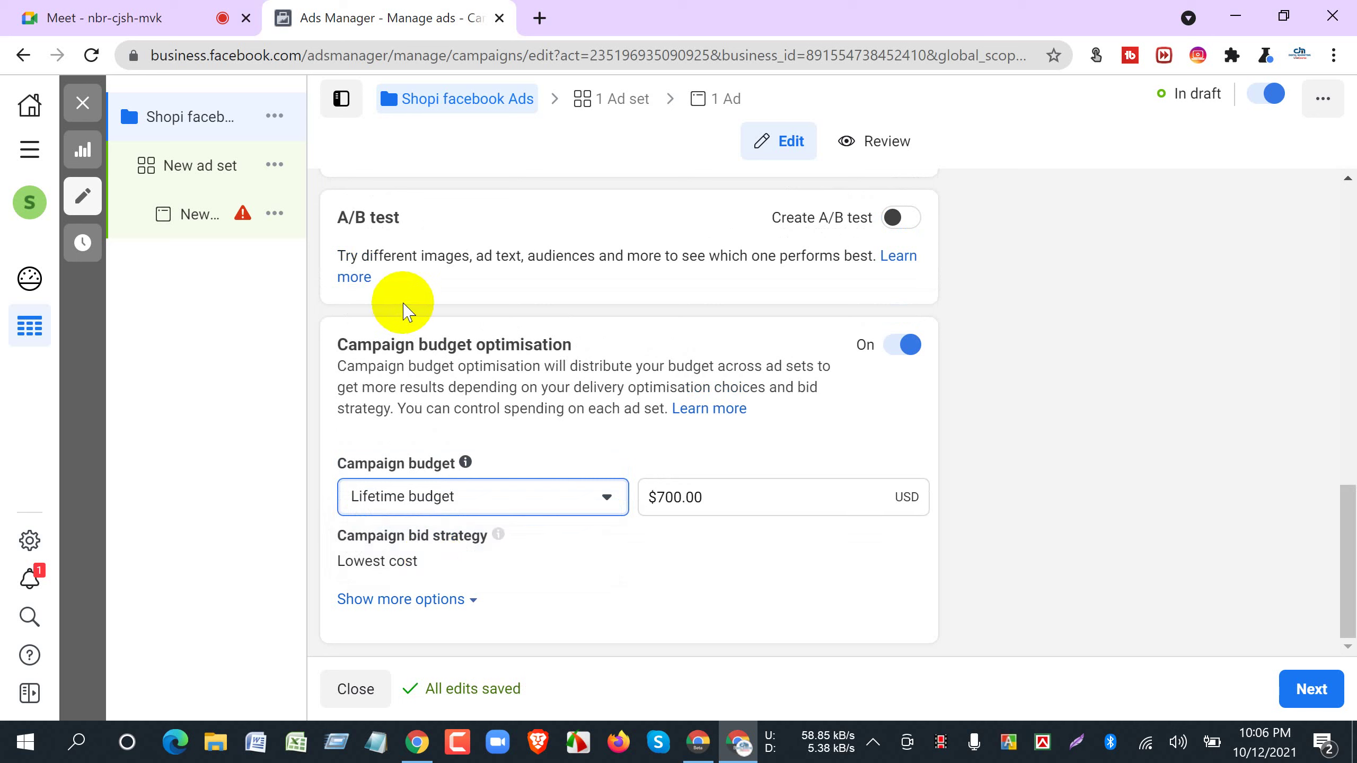
double_click(681, 501)
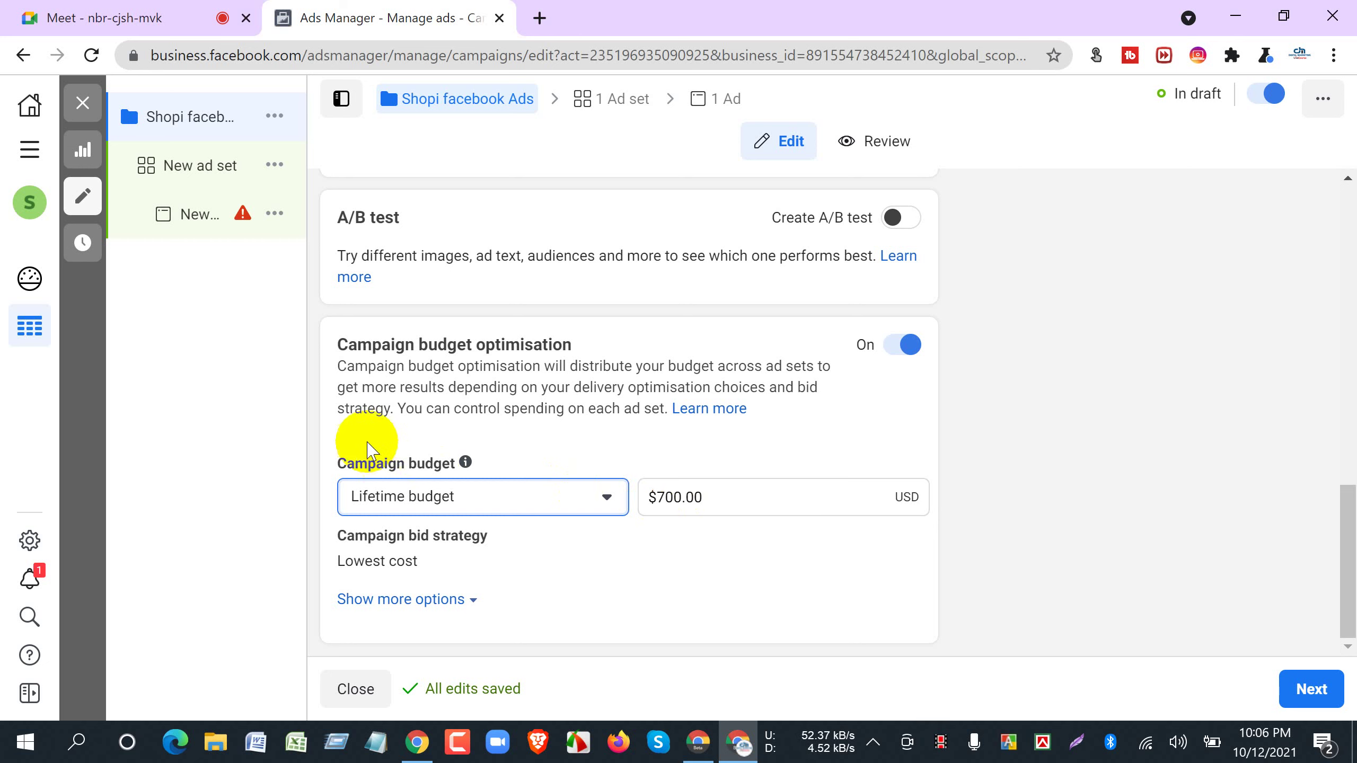
left_click(327, 442)
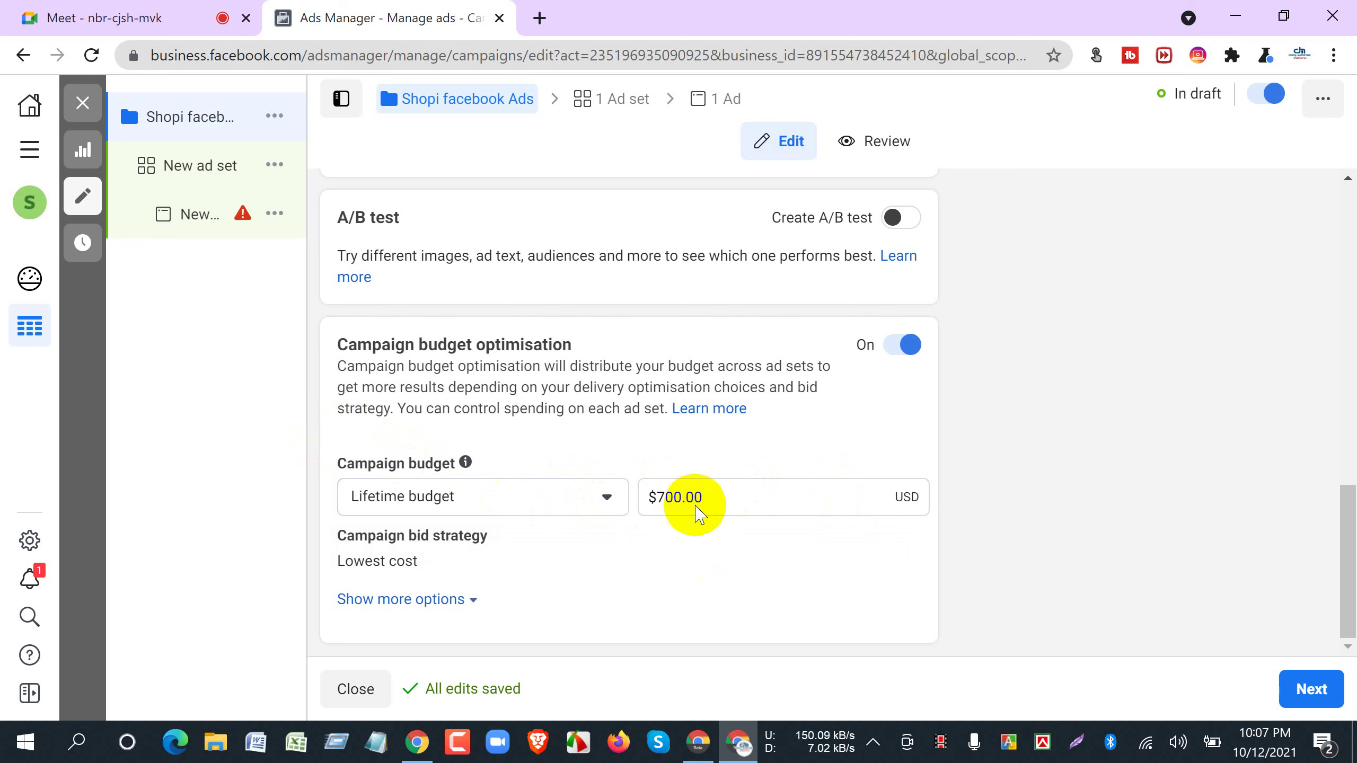
Switch the campaign budget back to Daily budget and dismiss the account spending limit warning.
left_click(588, 507)
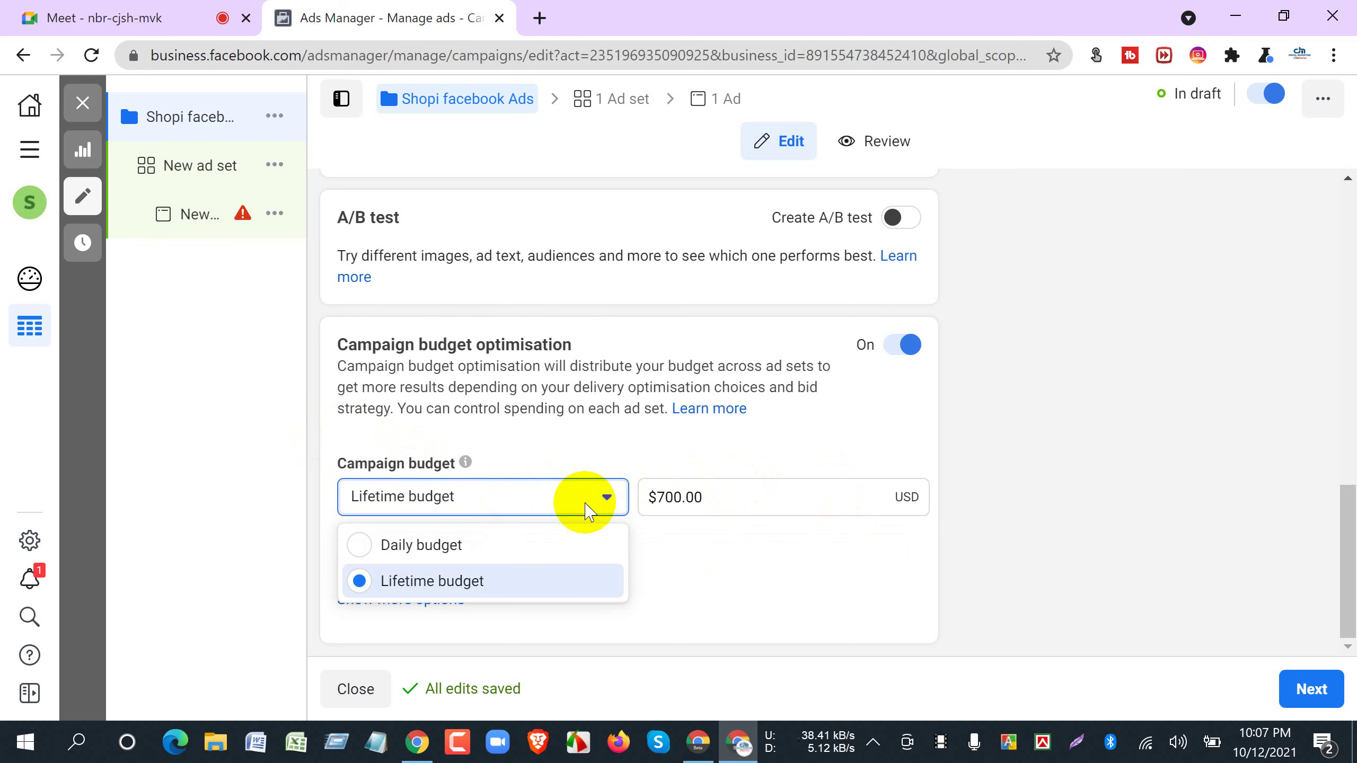
left_click(358, 546)
scroll(668, 513, "down", 2)
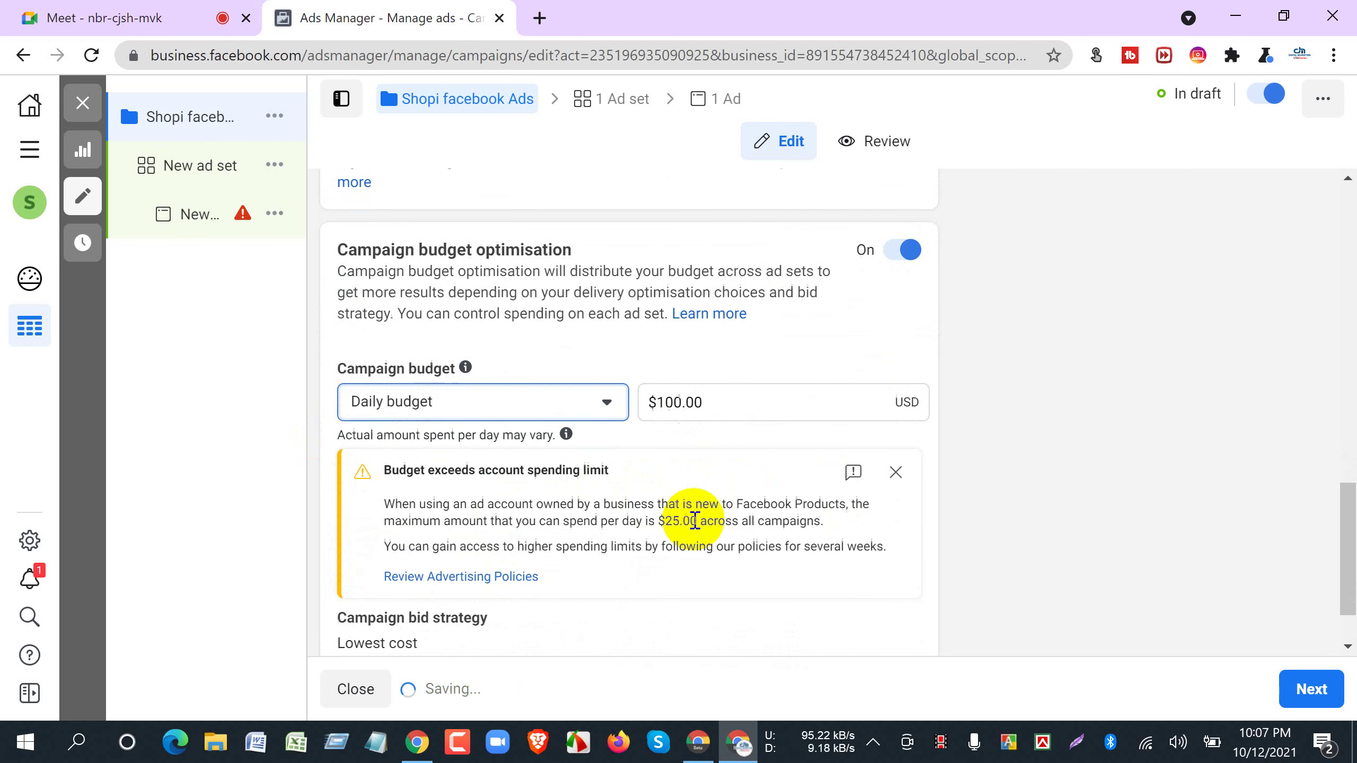
left_click(894, 471)
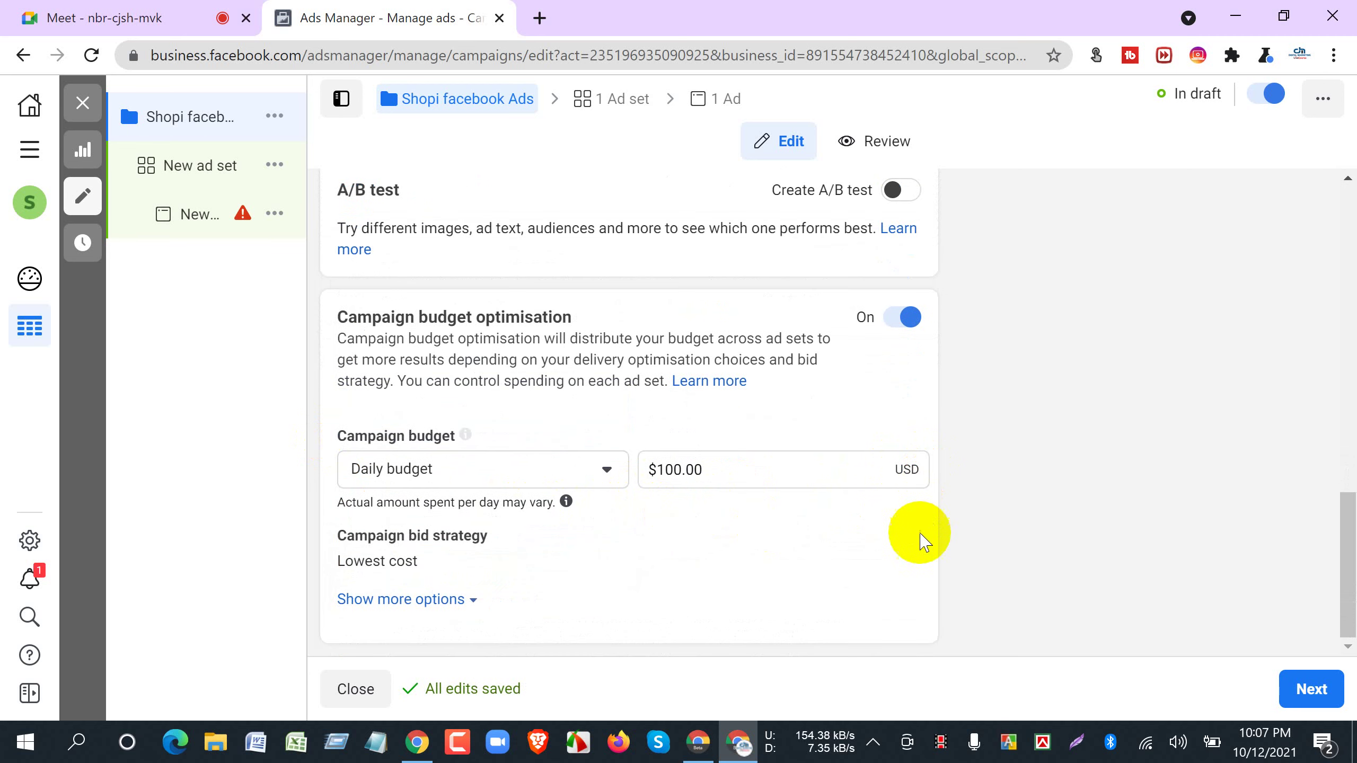
Set the campaign's daily budget to $20.00.
mouse_move(920, 546)
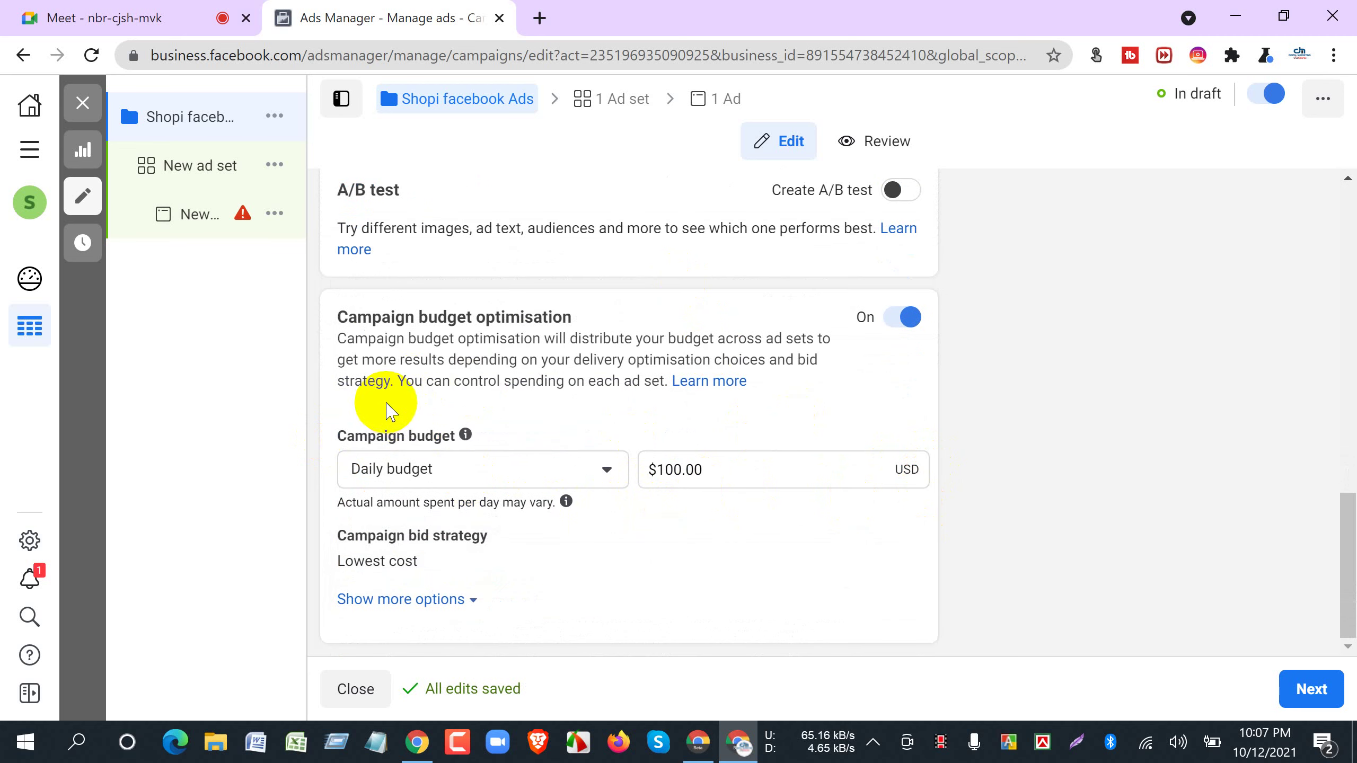
scroll(414, 486, "up", 15)
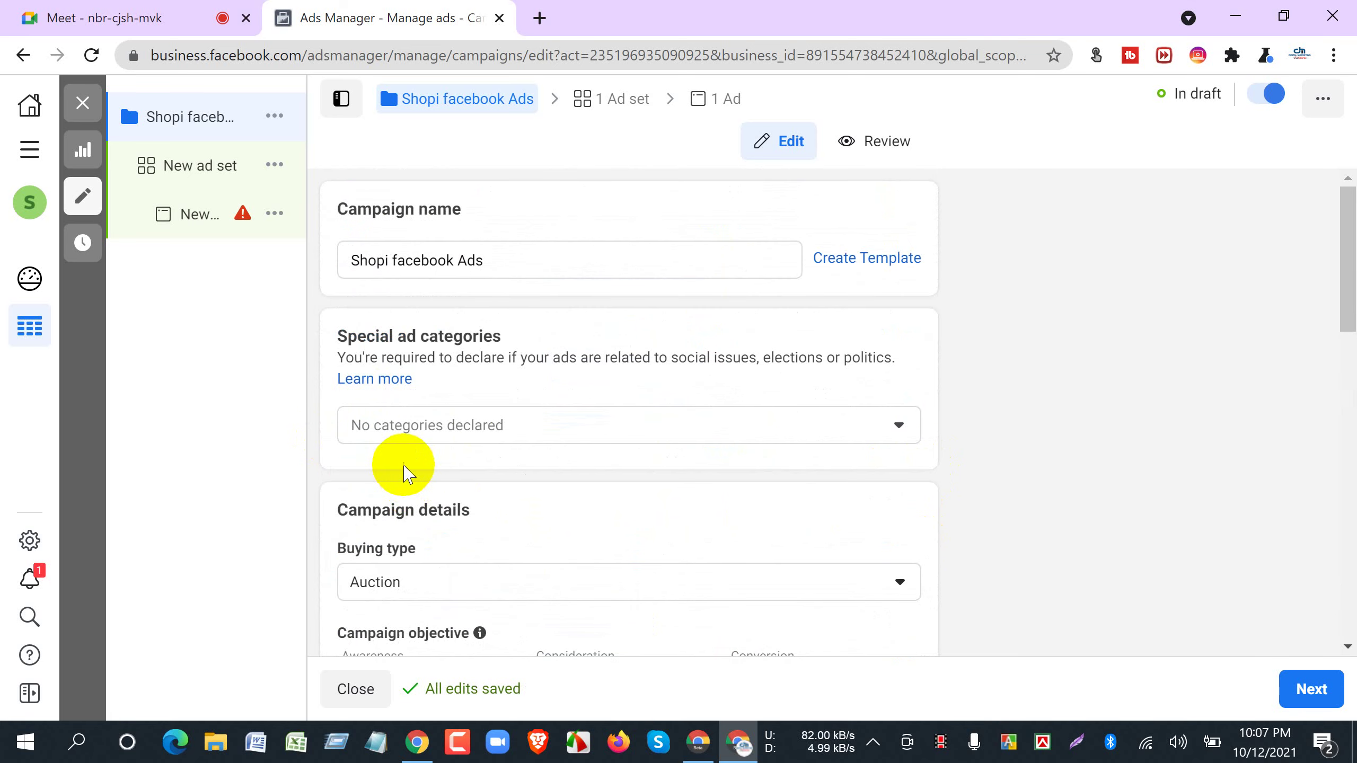
scroll(401, 465, "down", 15)
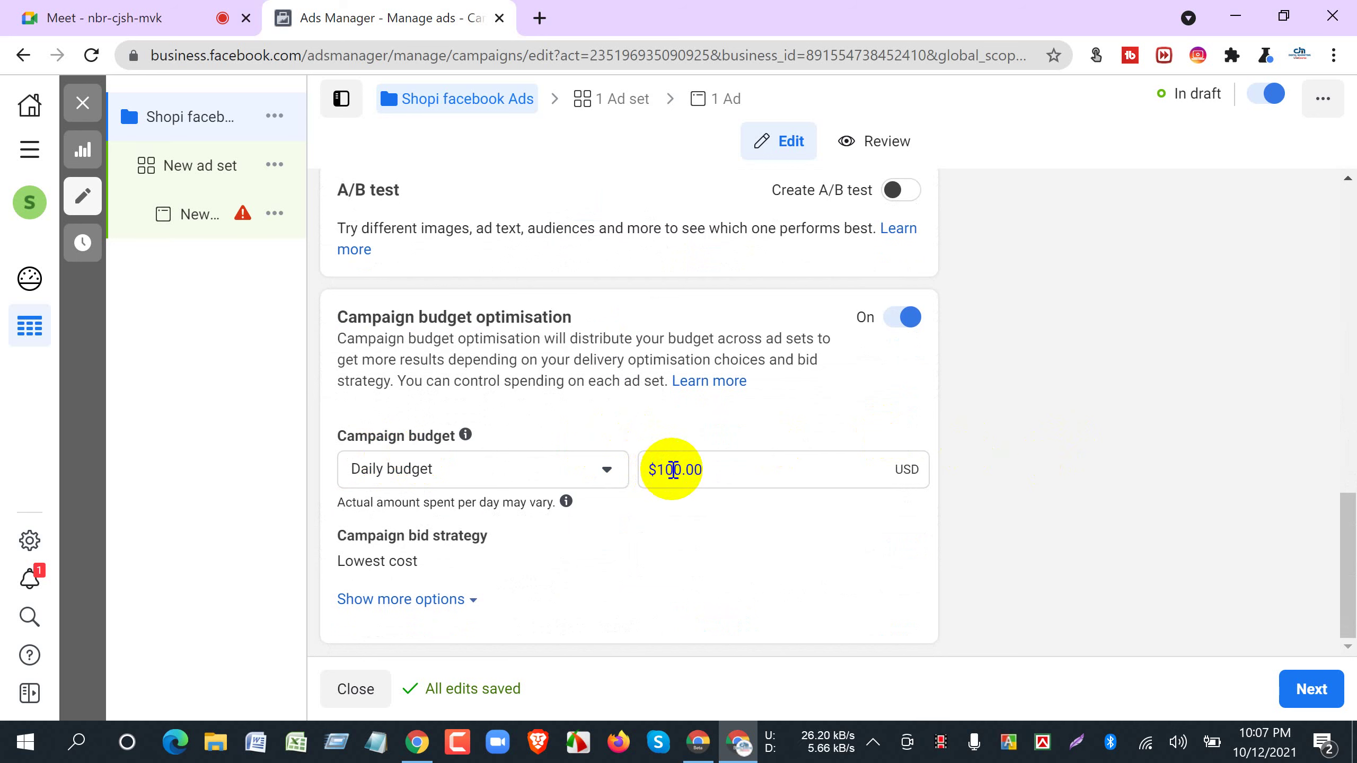
left_click_drag(673, 470, 700, 473)
left_click(698, 482)
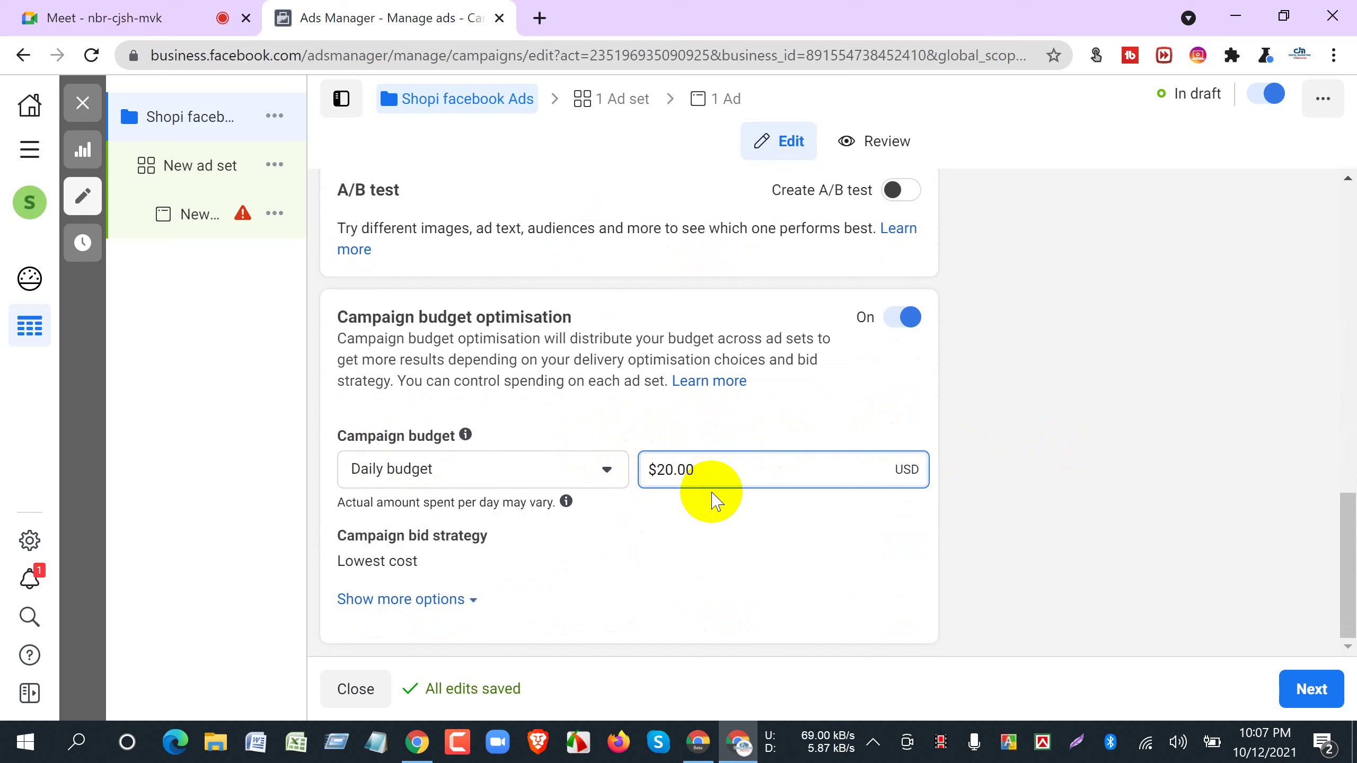
left_click(944, 369)
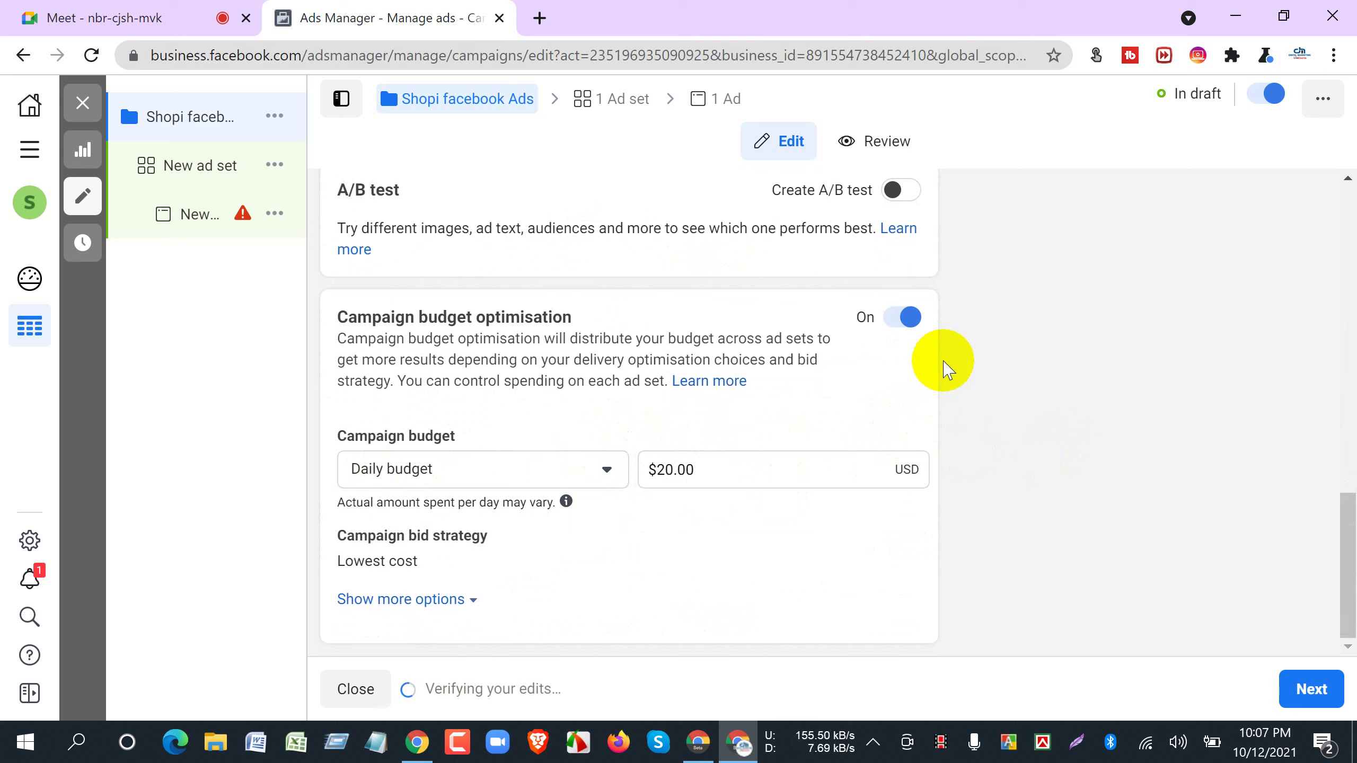
Duplicate New ad set once within its original campaign, keeping existing reactions, comments and shares on the new ads.
mouse_move(157, 201)
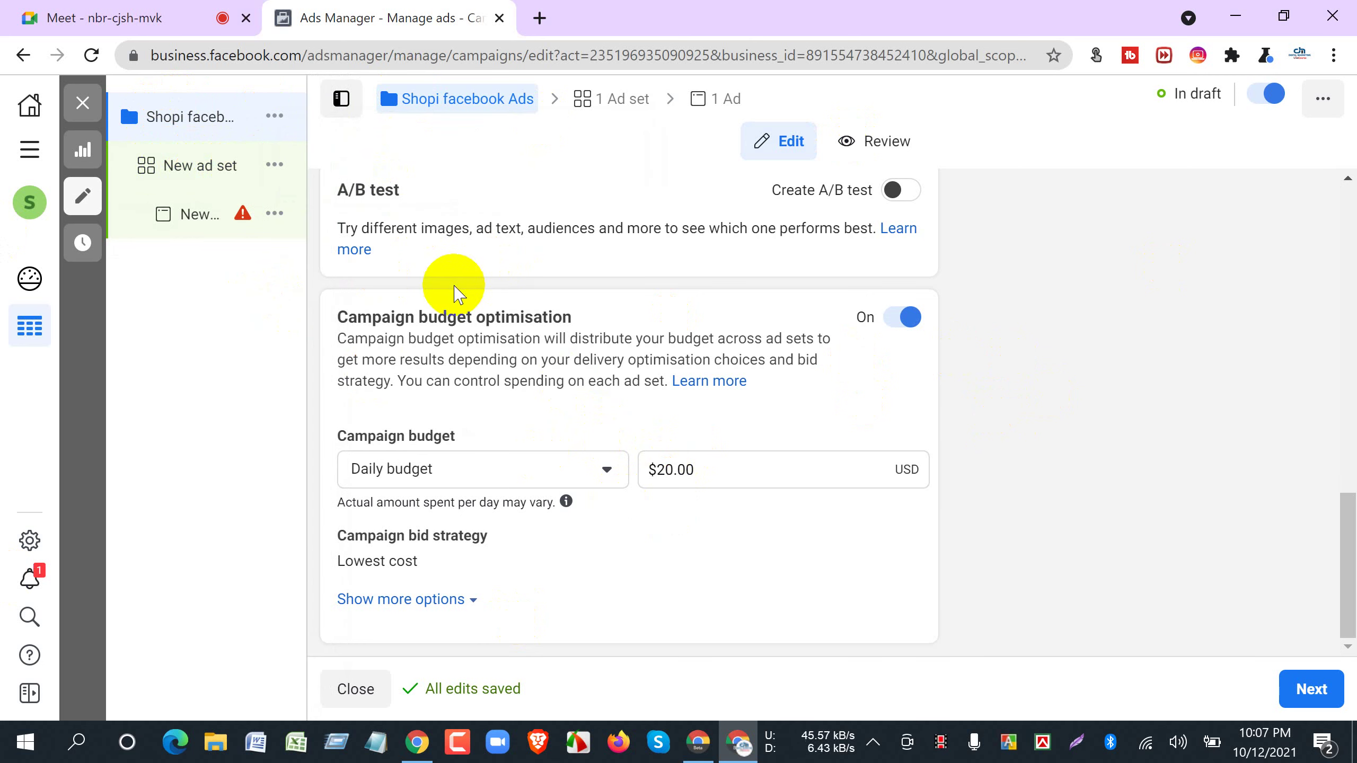
left_click(162, 173)
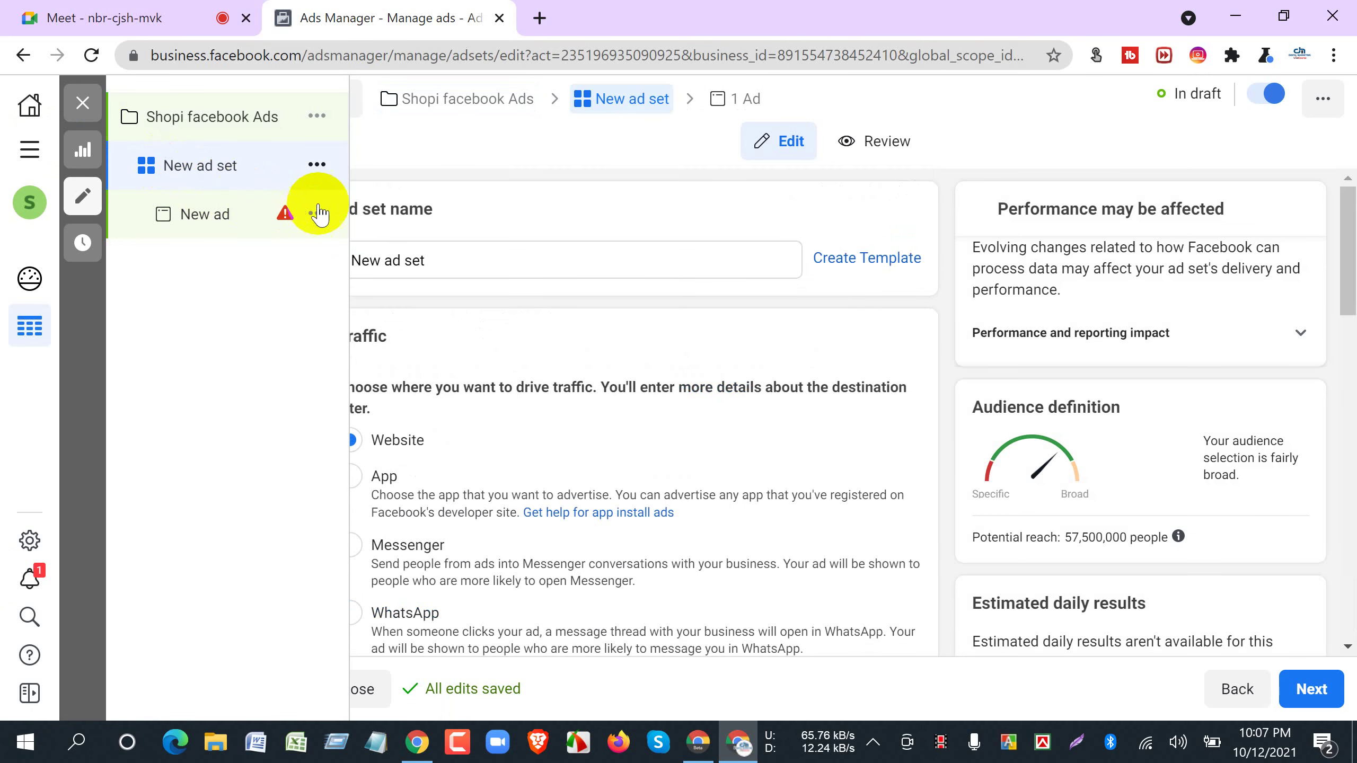
left_click(319, 166)
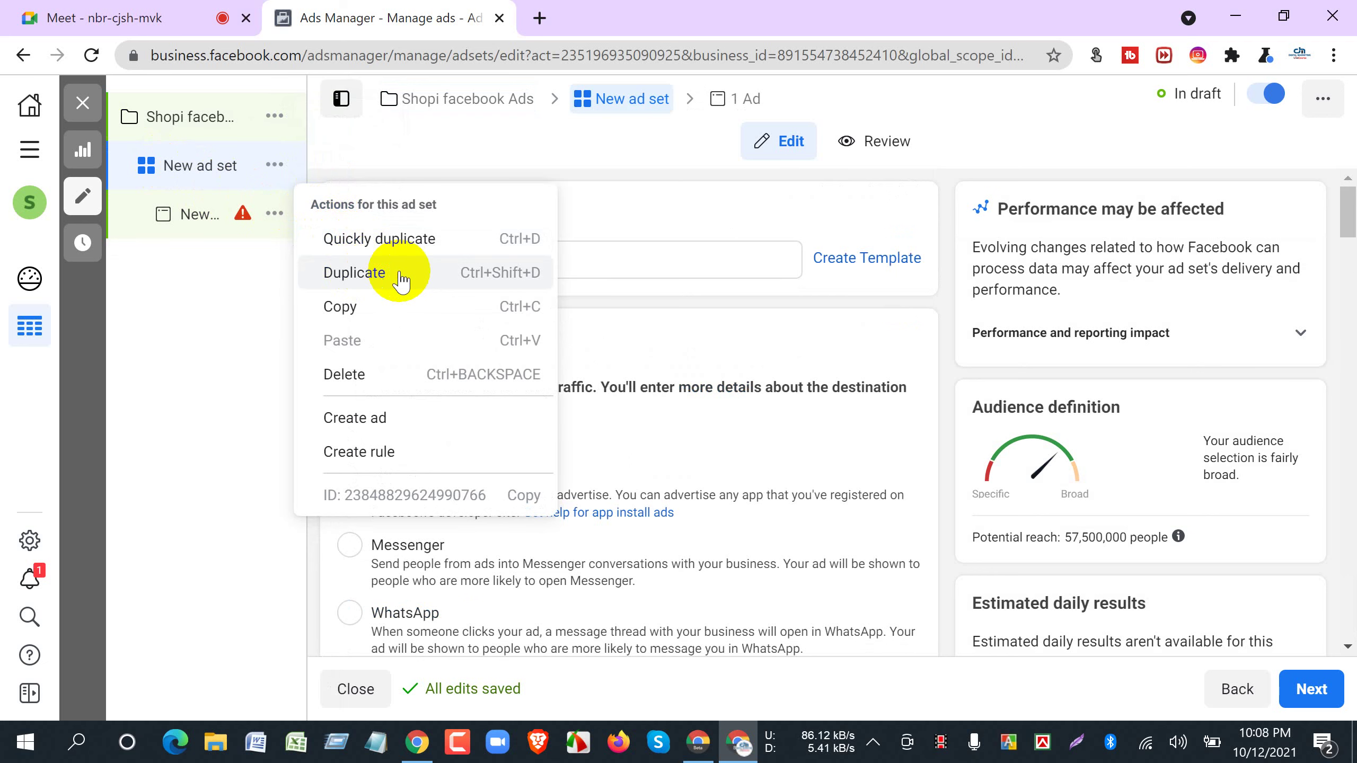
left_click(381, 278)
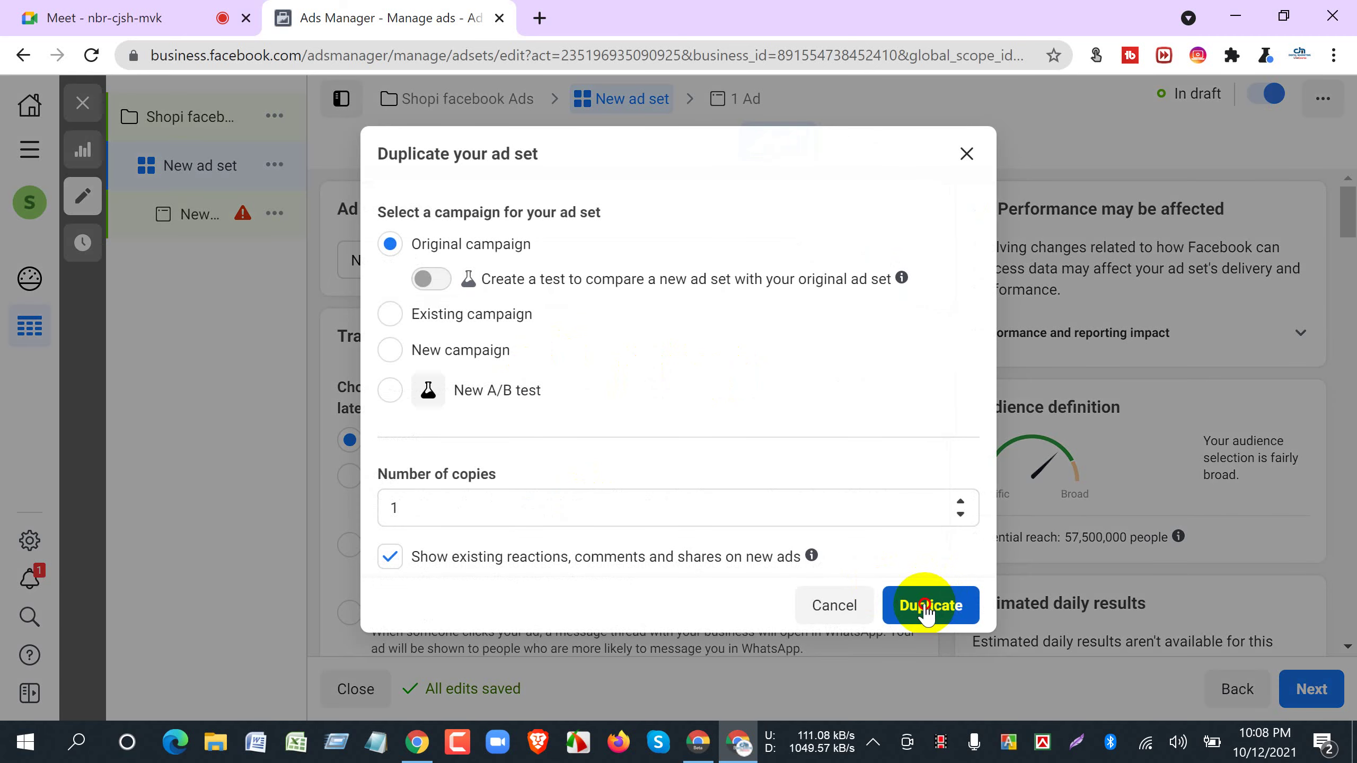
left_click(939, 600)
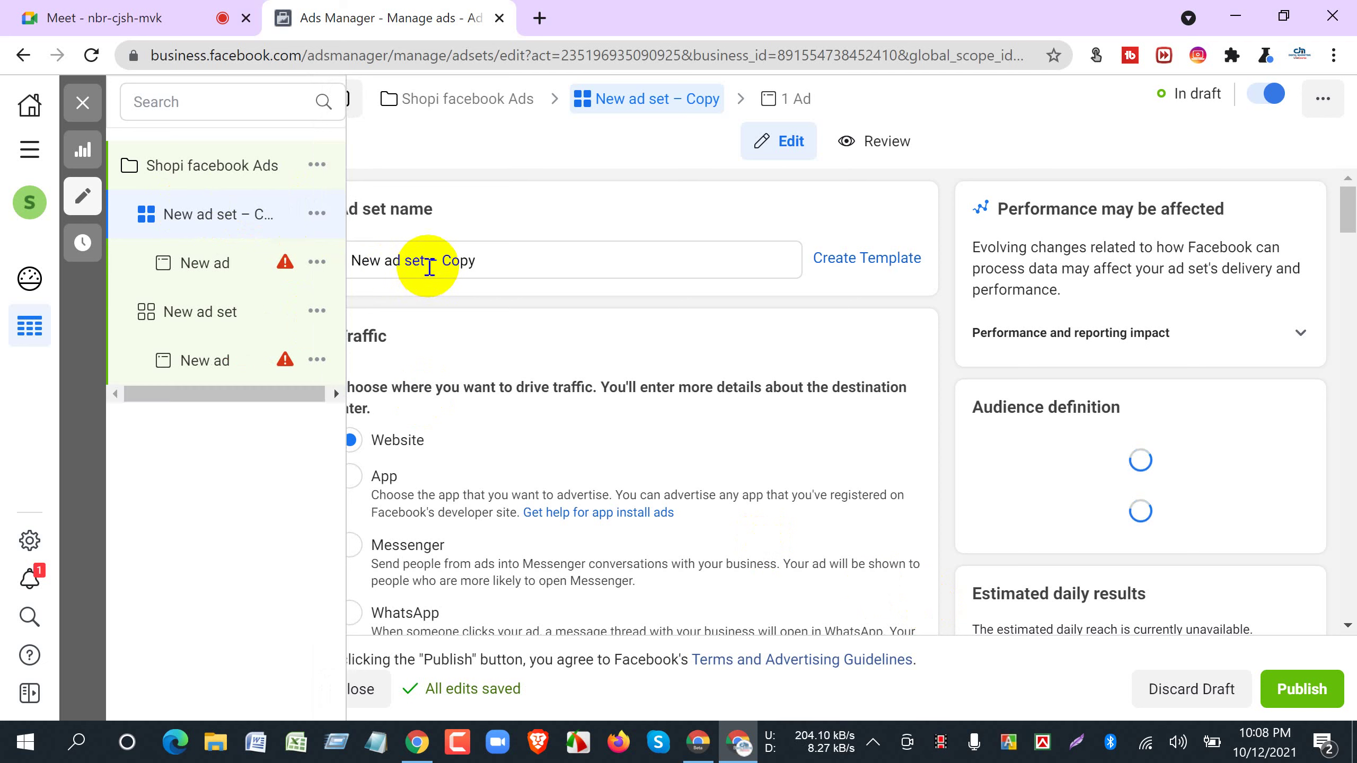
Rename the original ad set in the Shopi facebook Ads campaign to New ad set-01.
left_click(192, 320)
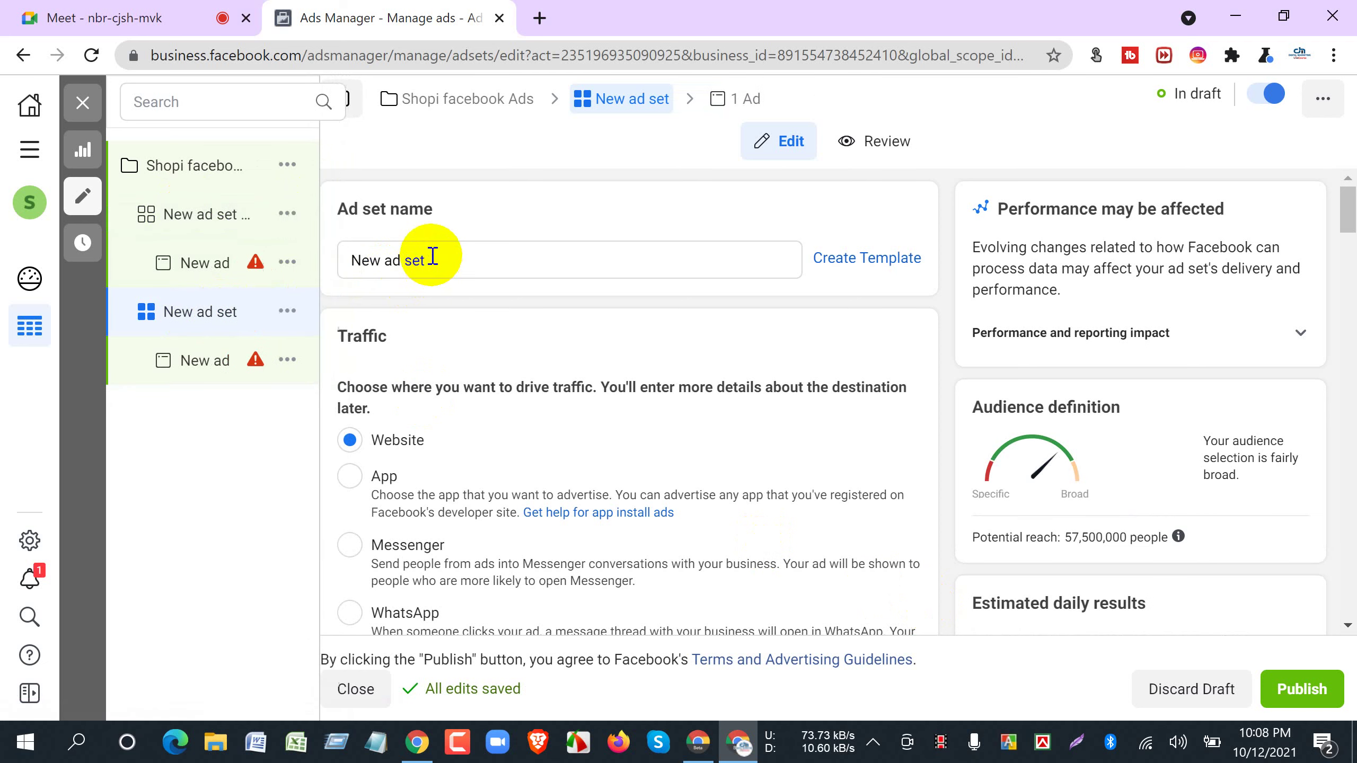
double_click(431, 258)
left_click(438, 260)
type("-01")
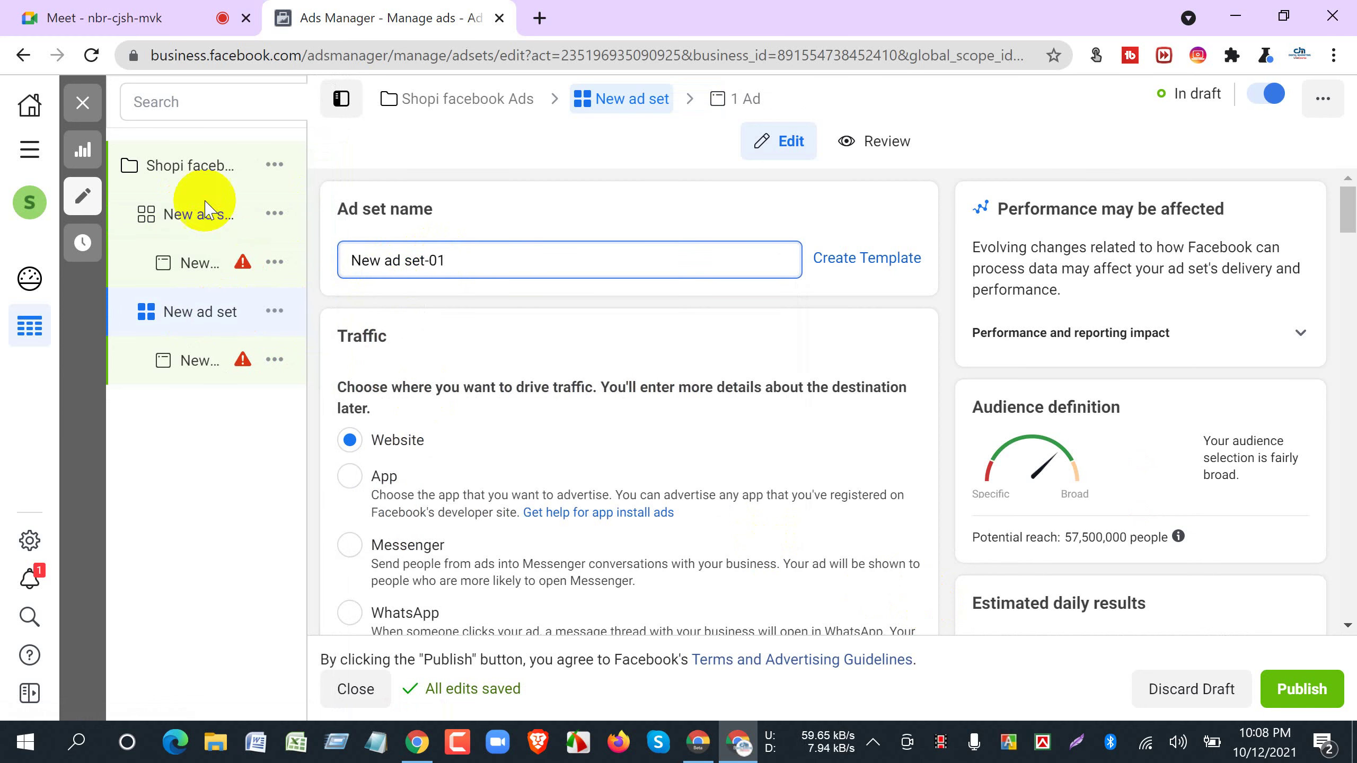
Rename the duplicated ad set to New ad set –02.
left_click(178, 216)
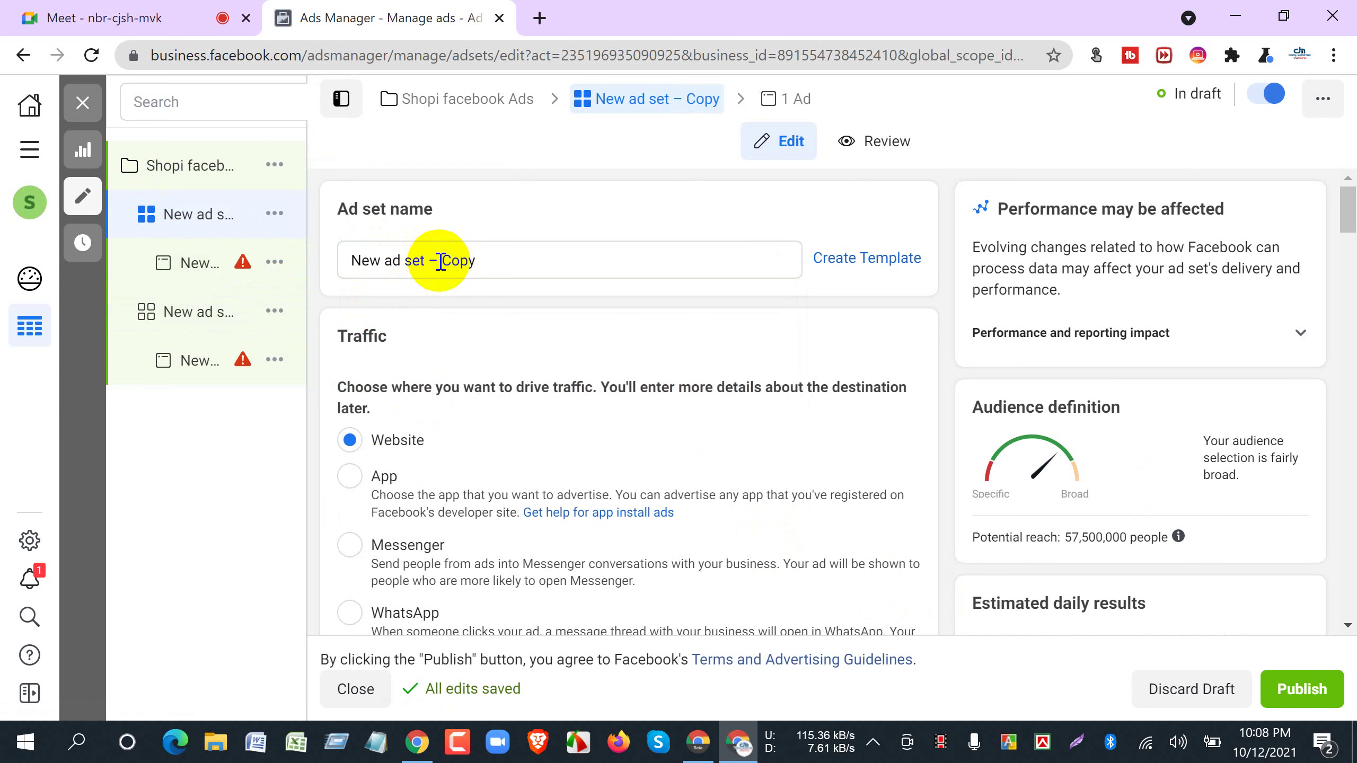
left_click_drag(439, 261, 516, 261)
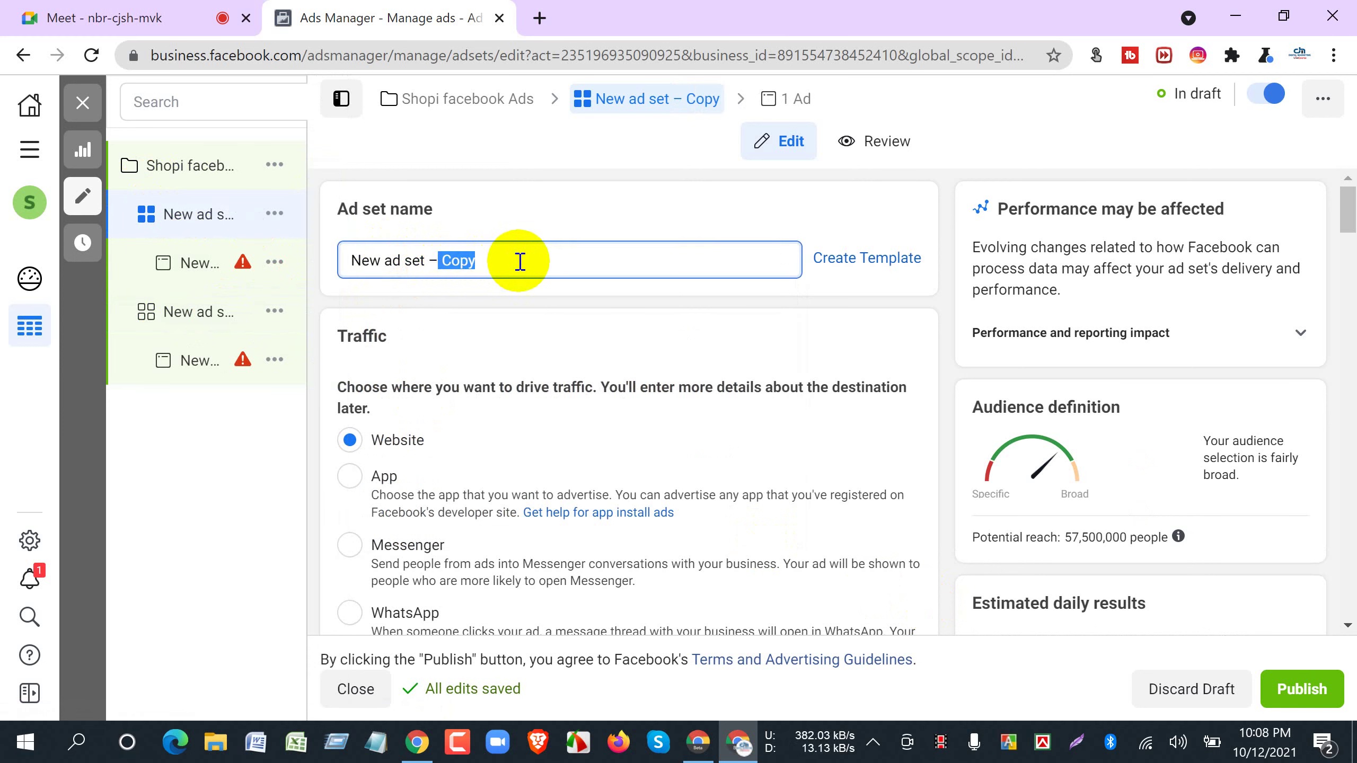
key("BackSpace")
type("-02")
key("Left")
key("Left")
key("BackSpace")
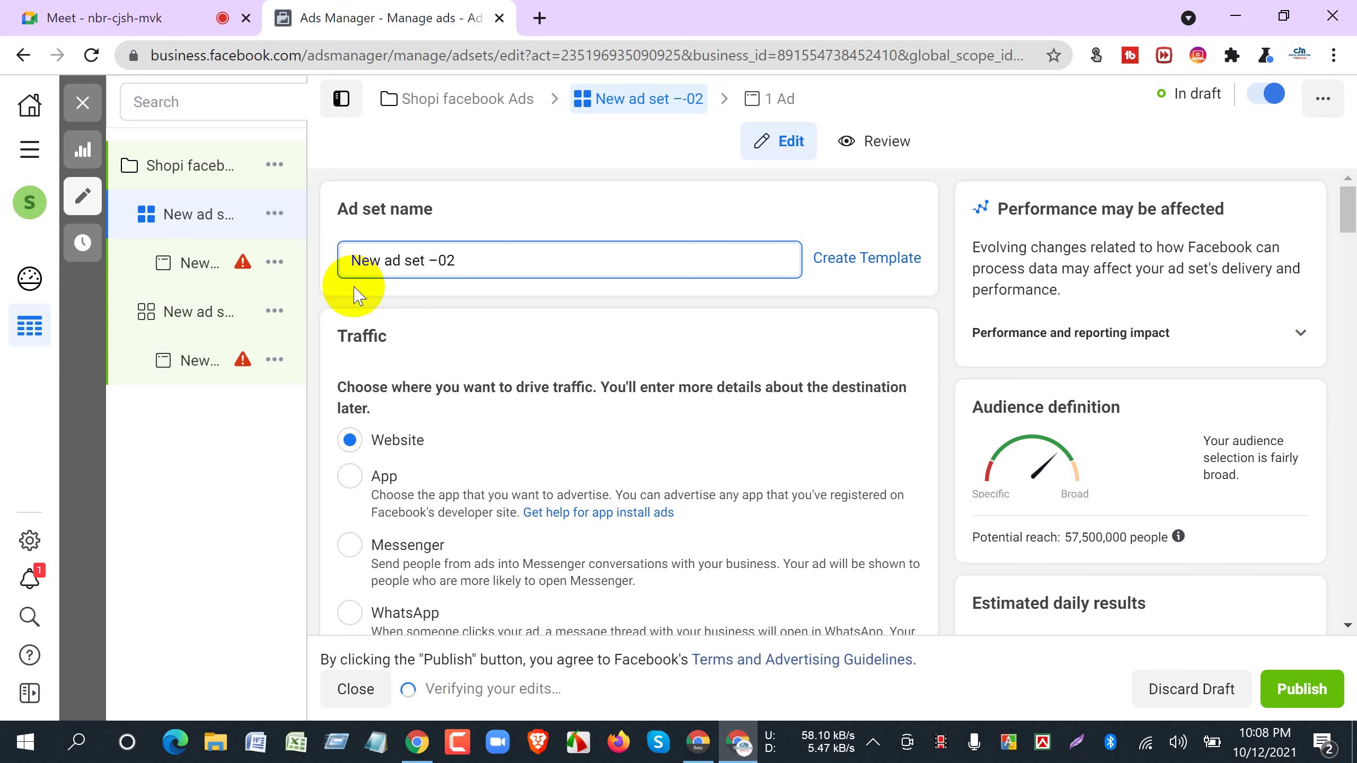
left_click(317, 308)
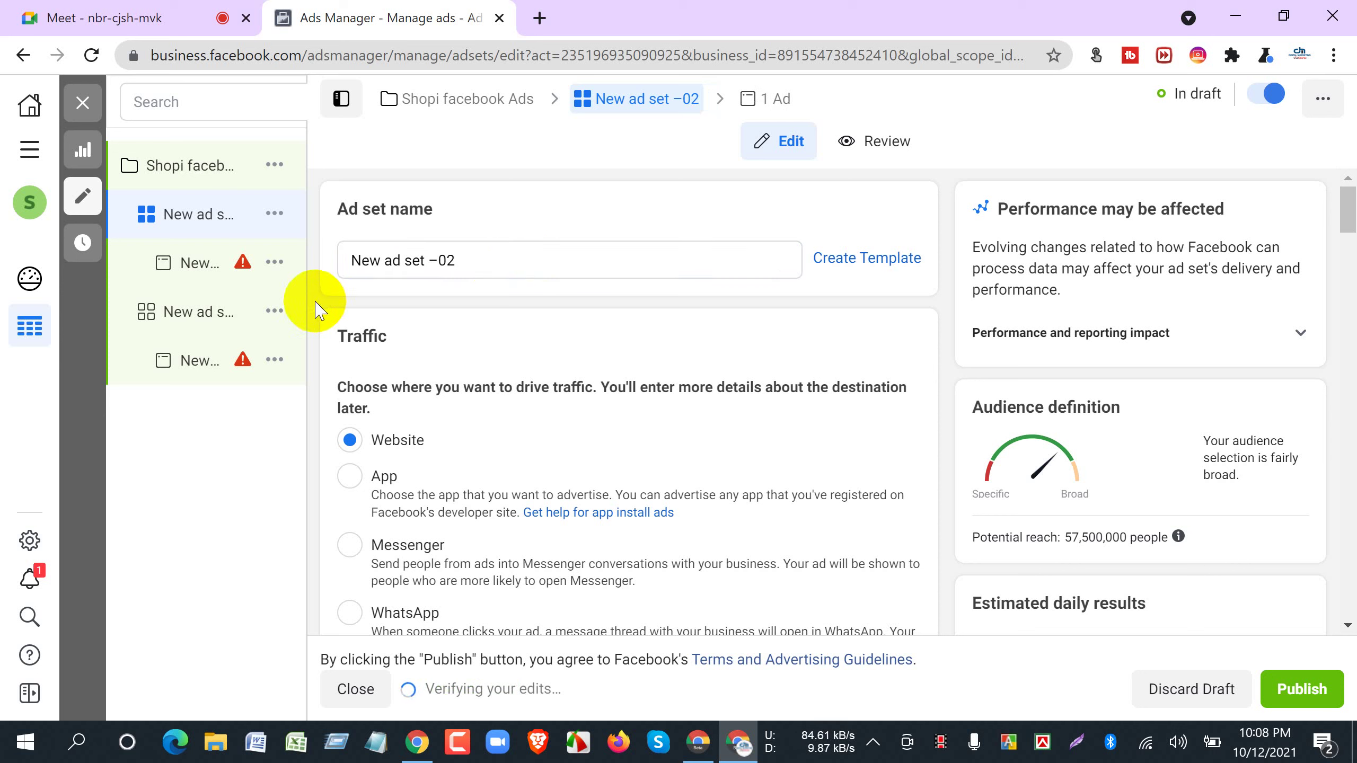
mouse_move(133, 206)
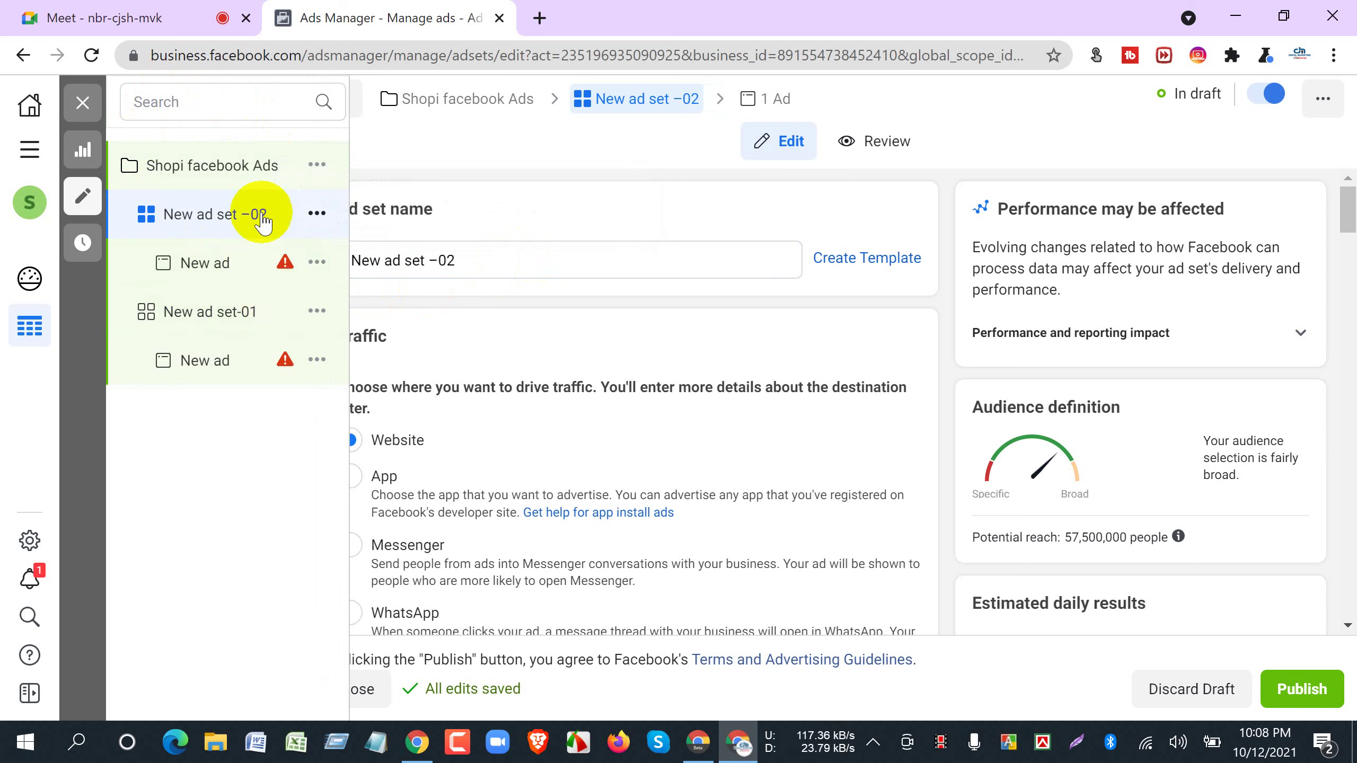
left_click(316, 214)
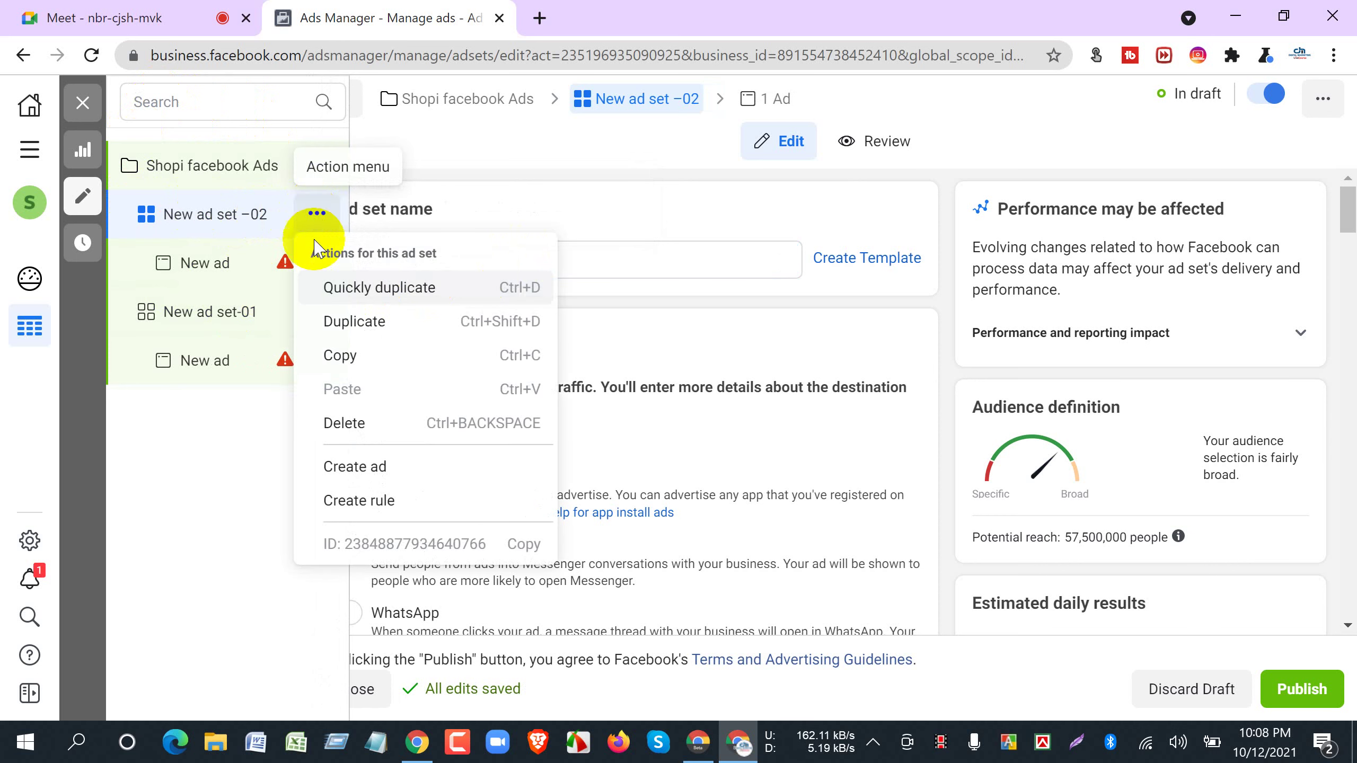
left_click(337, 323)
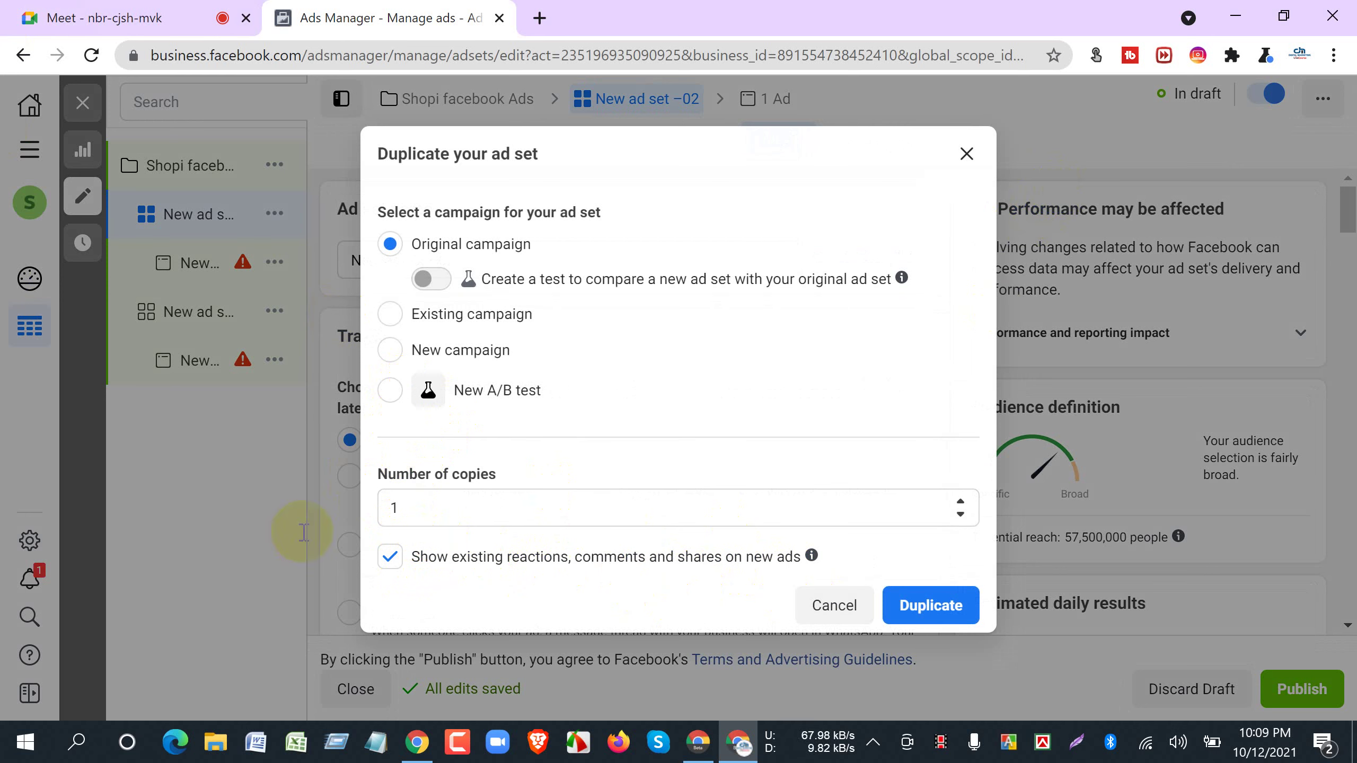
left_click(966, 155)
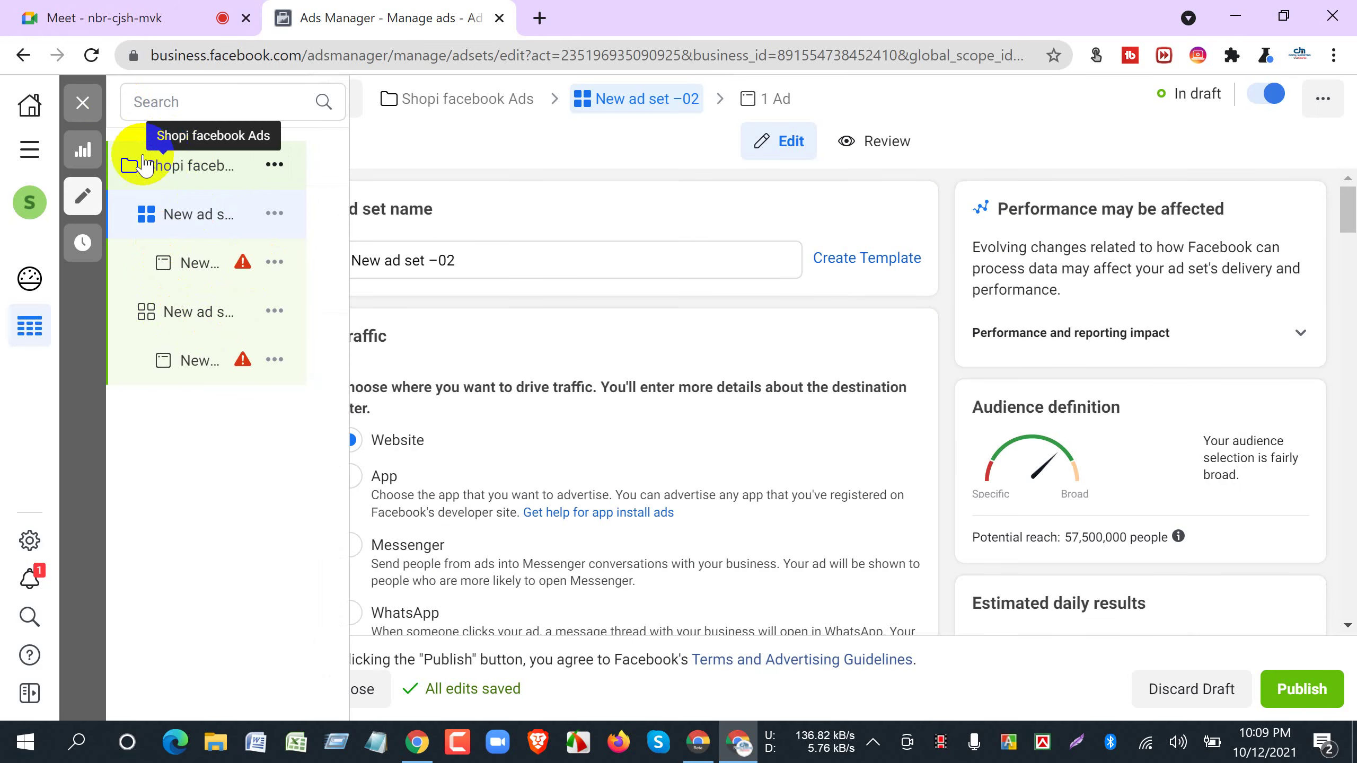
Close the Shopi facebook Ads campaign editor without publishing the draft items.
left_click(154, 169)
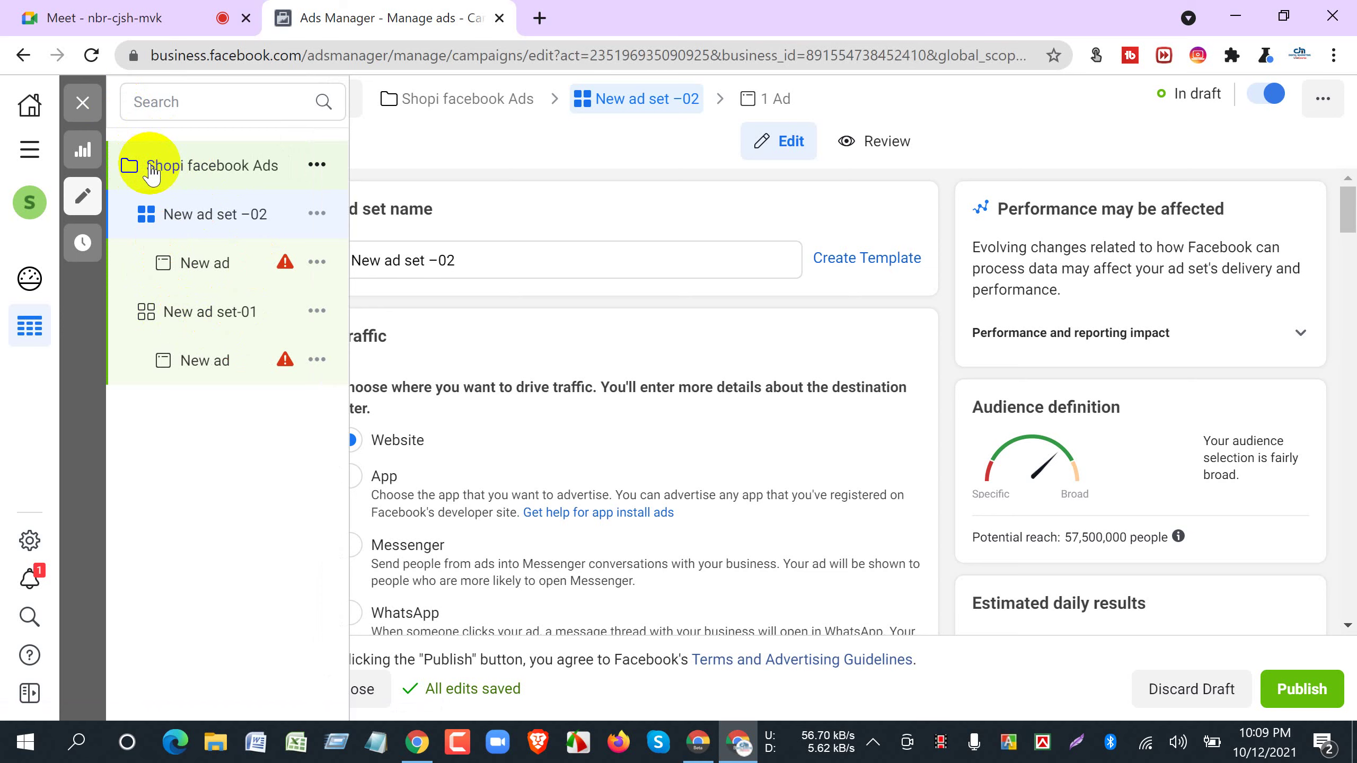
left_click(81, 103)
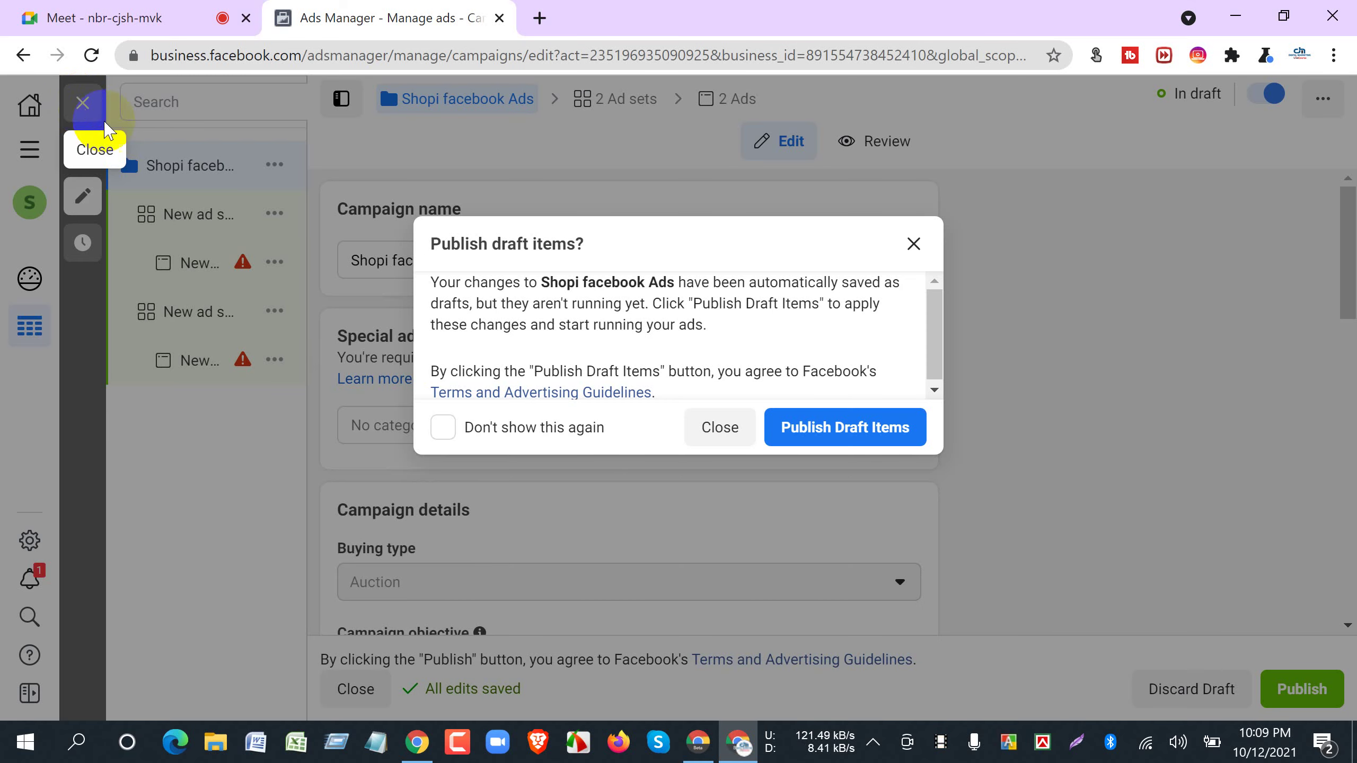
left_click(716, 429)
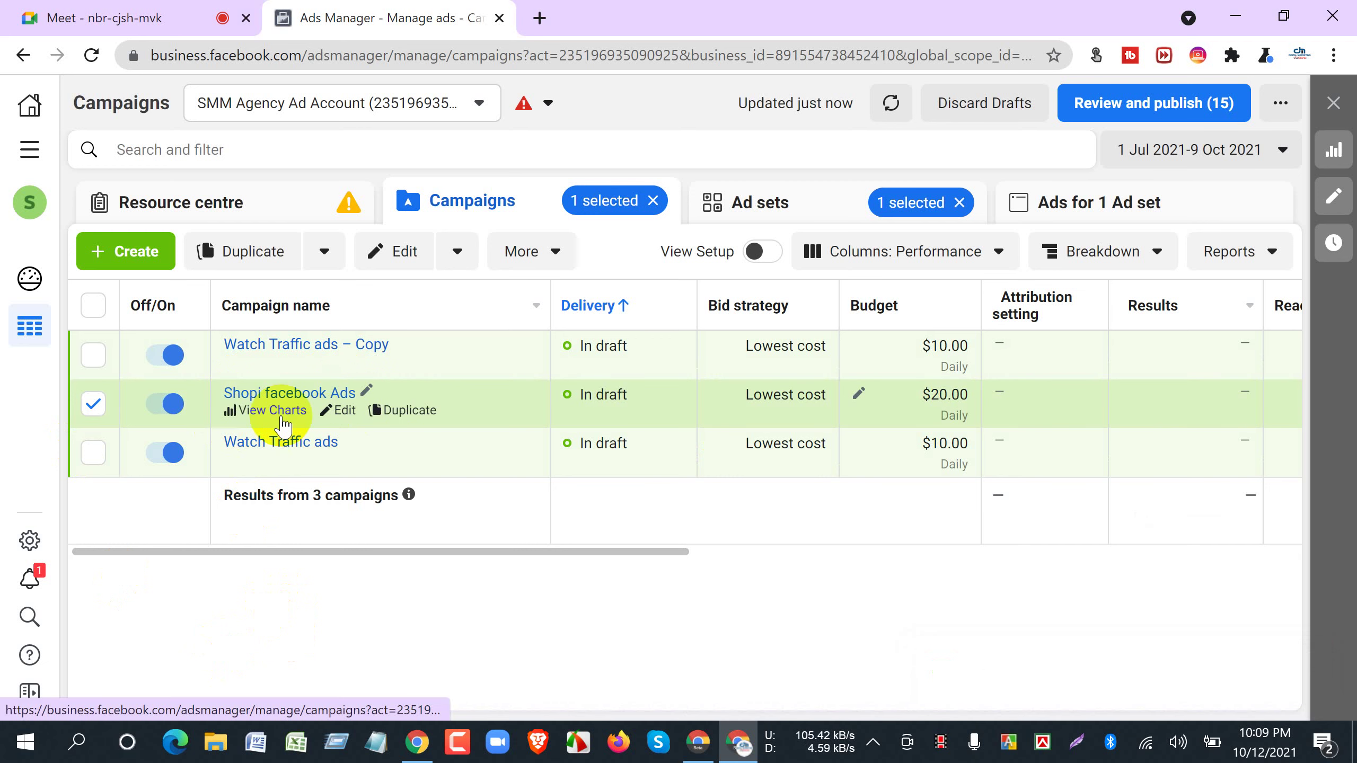
Reopen the Shopi facebook Ads campaign for editing and examine its ad sets and campaign budget optimisation settings.
left_click(343, 413)
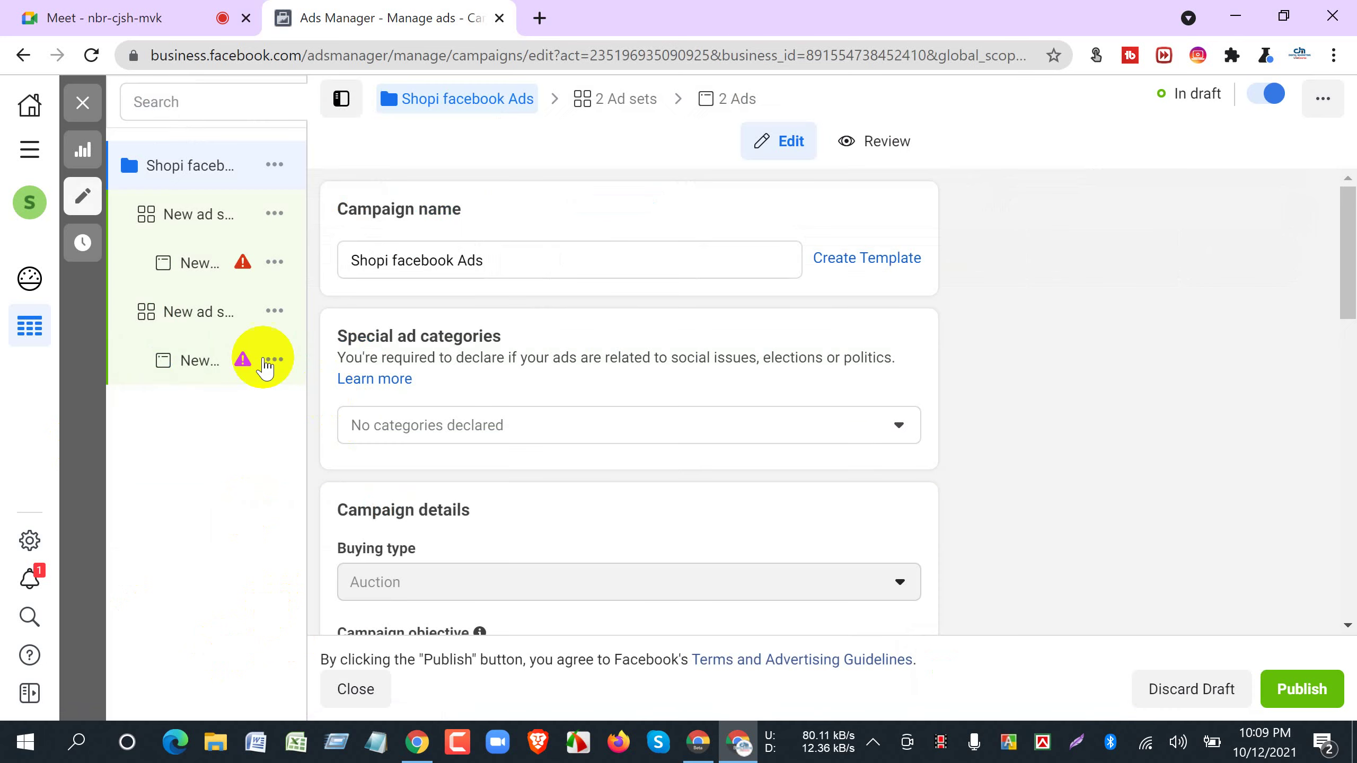
left_click(204, 320)
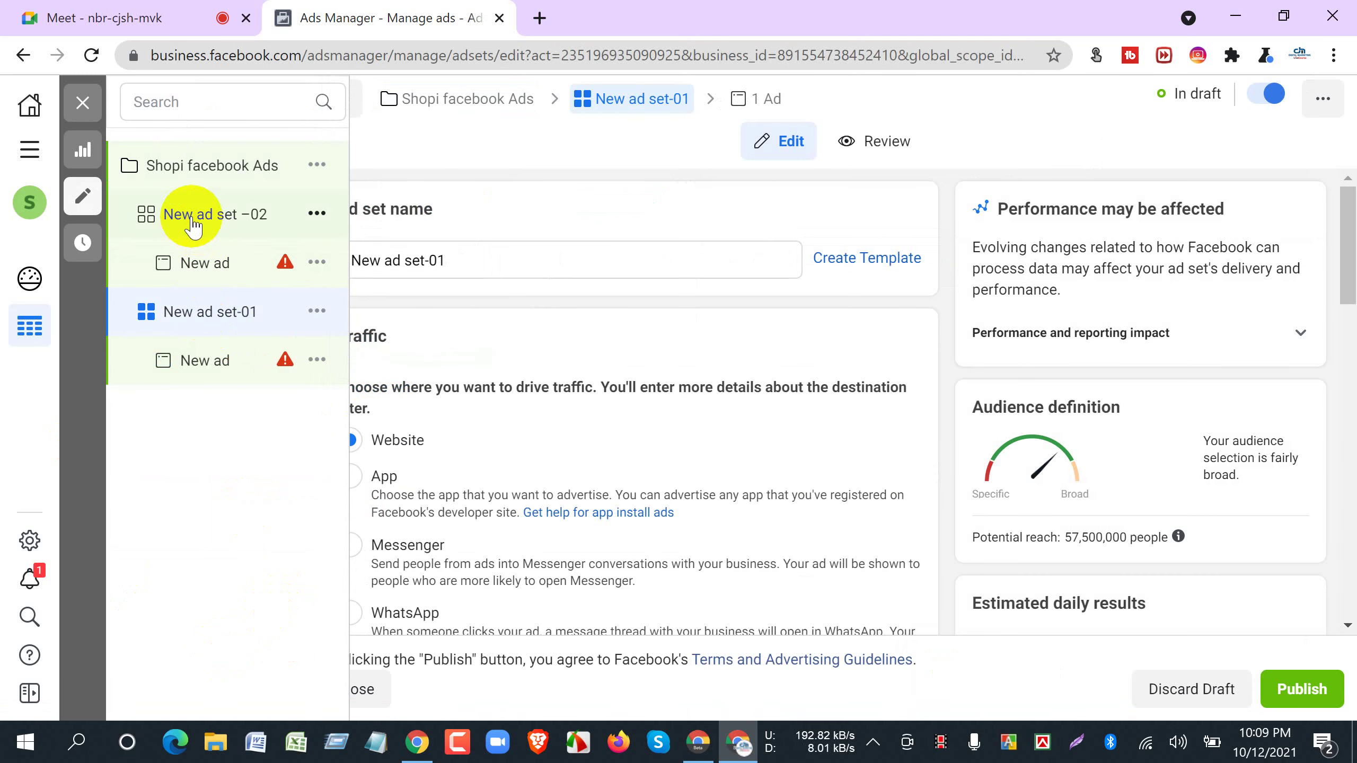
left_click(229, 321)
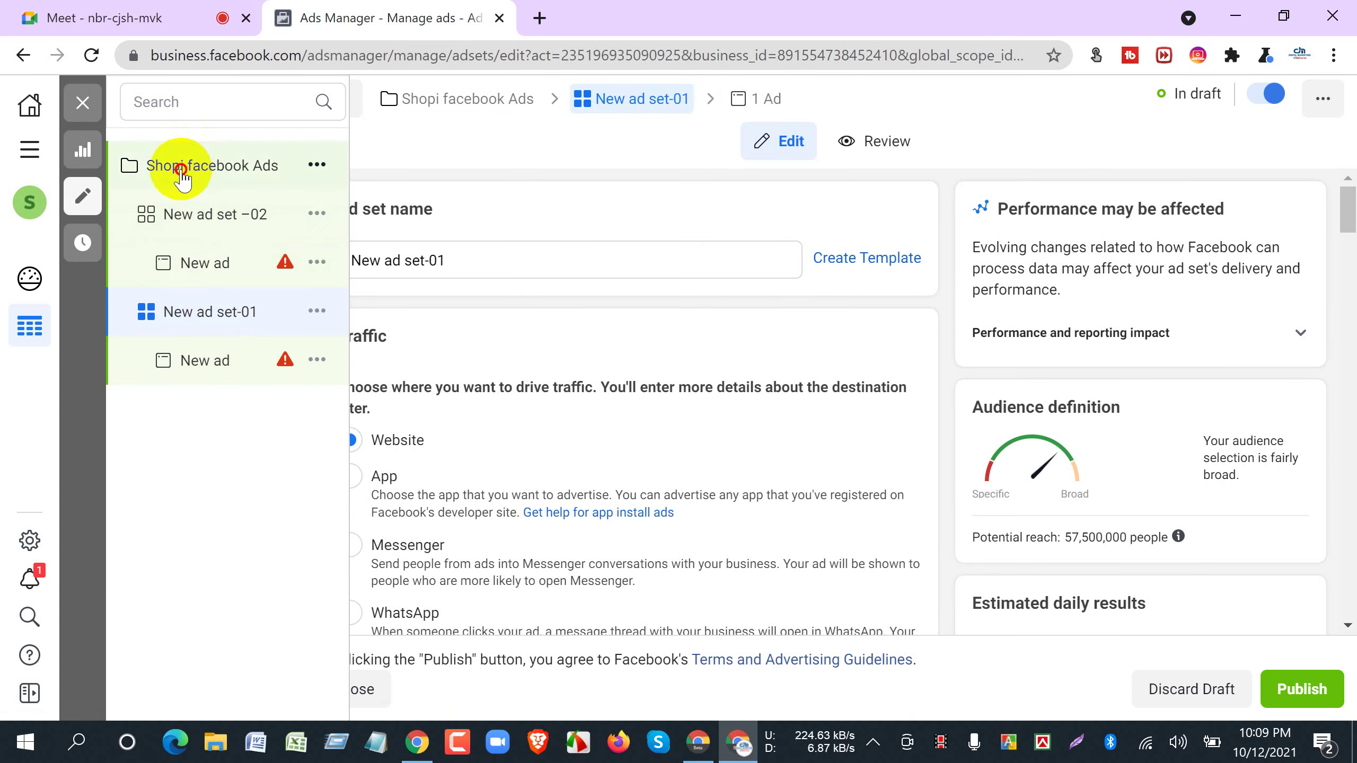
left_click(181, 170)
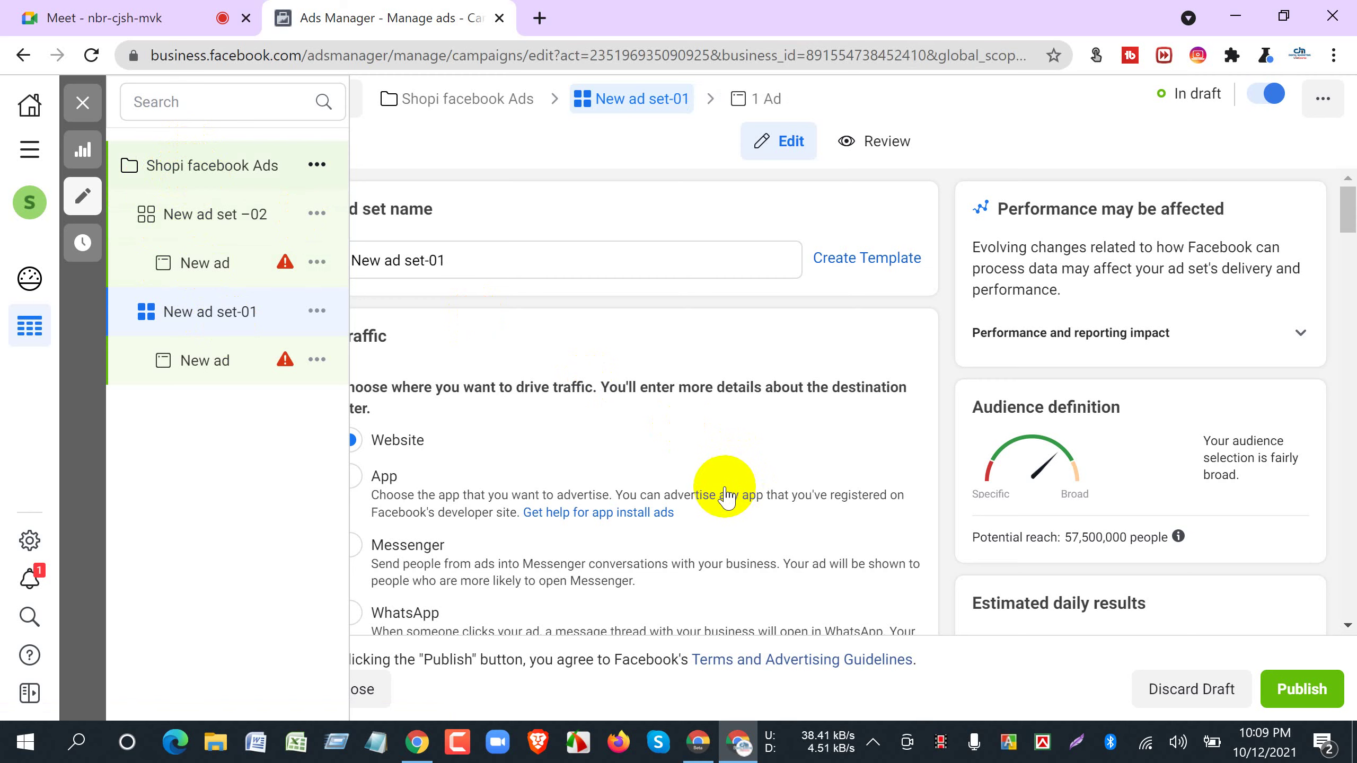
left_click(181, 167)
scroll(323, 280, "down", 10)
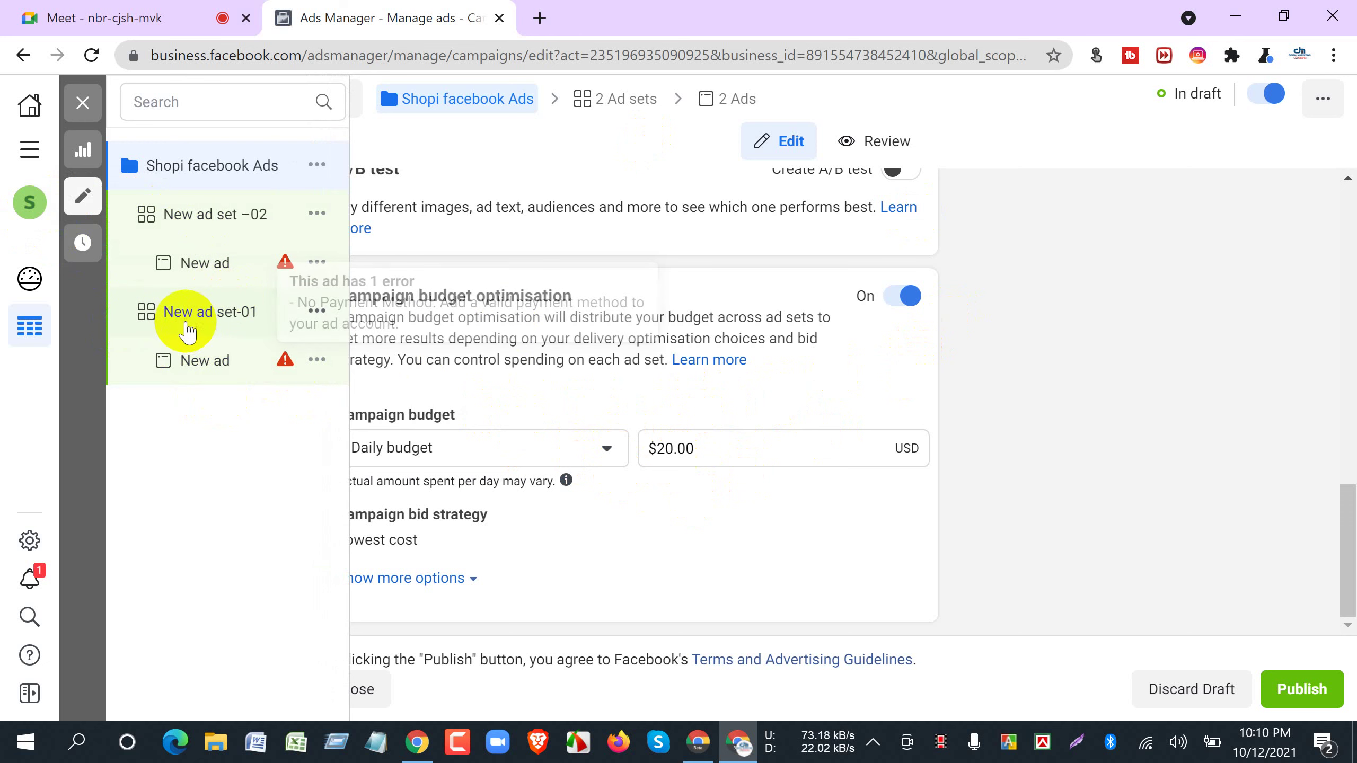
Examine New ad set-01's audience settings and open its detailed targeting for editing.
left_click(148, 320)
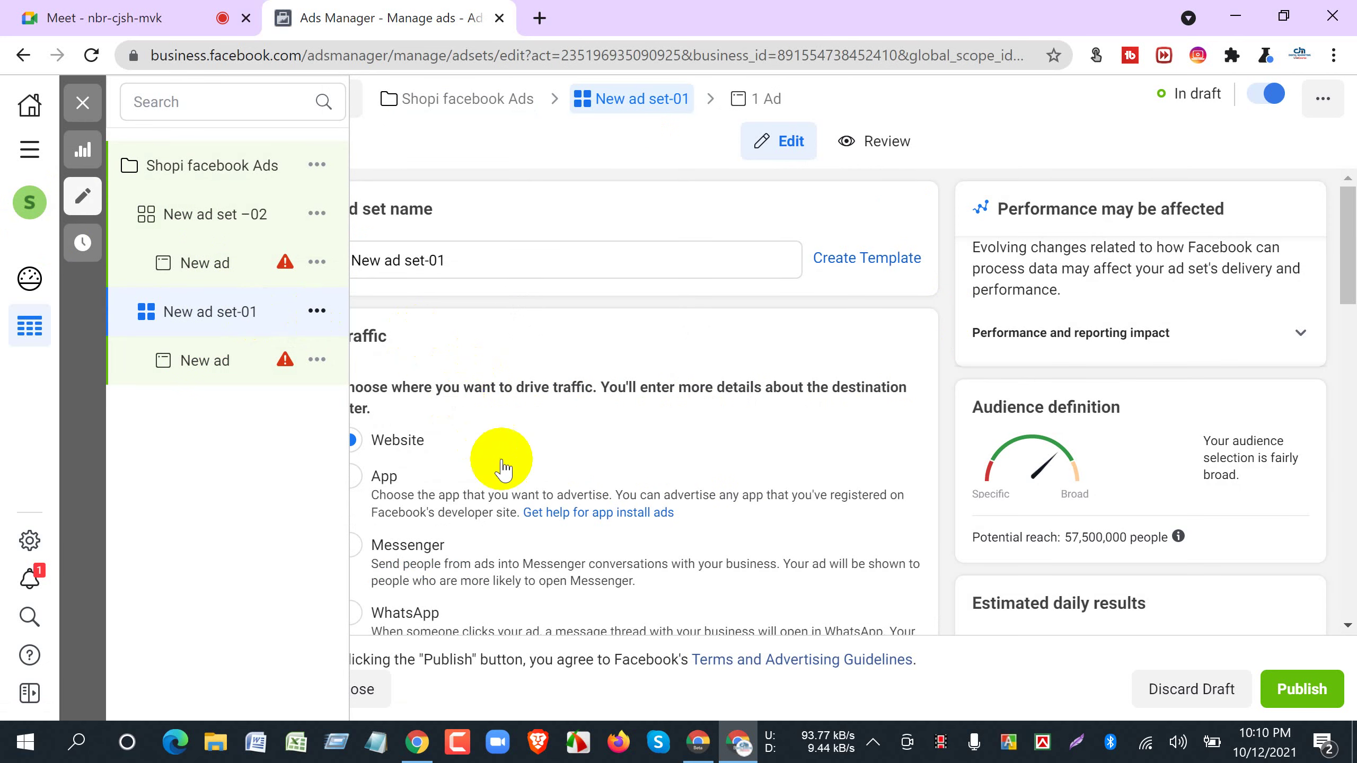
scroll(505, 464, "down", 10)
scroll(506, 464, "down", 5)
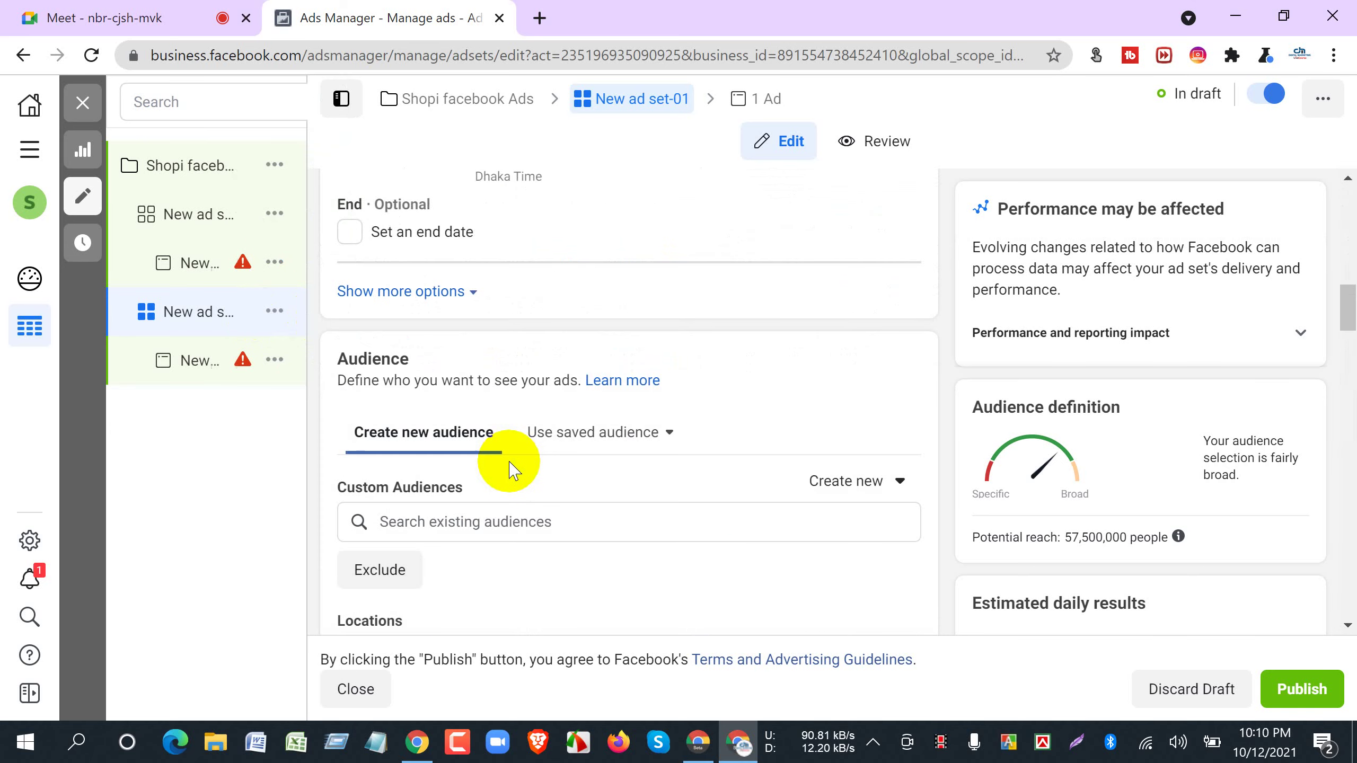
scroll(507, 470, "down", 5)
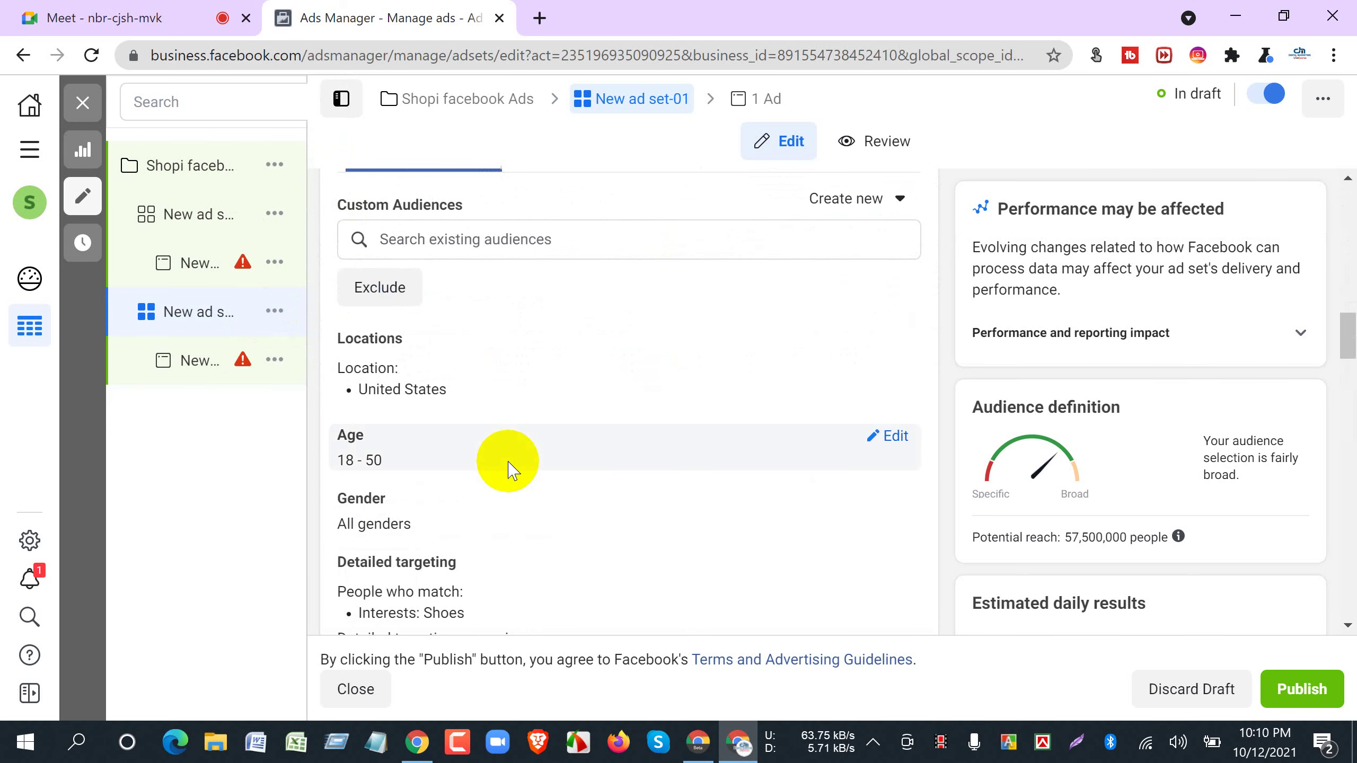
scroll(507, 470, "down", 3)
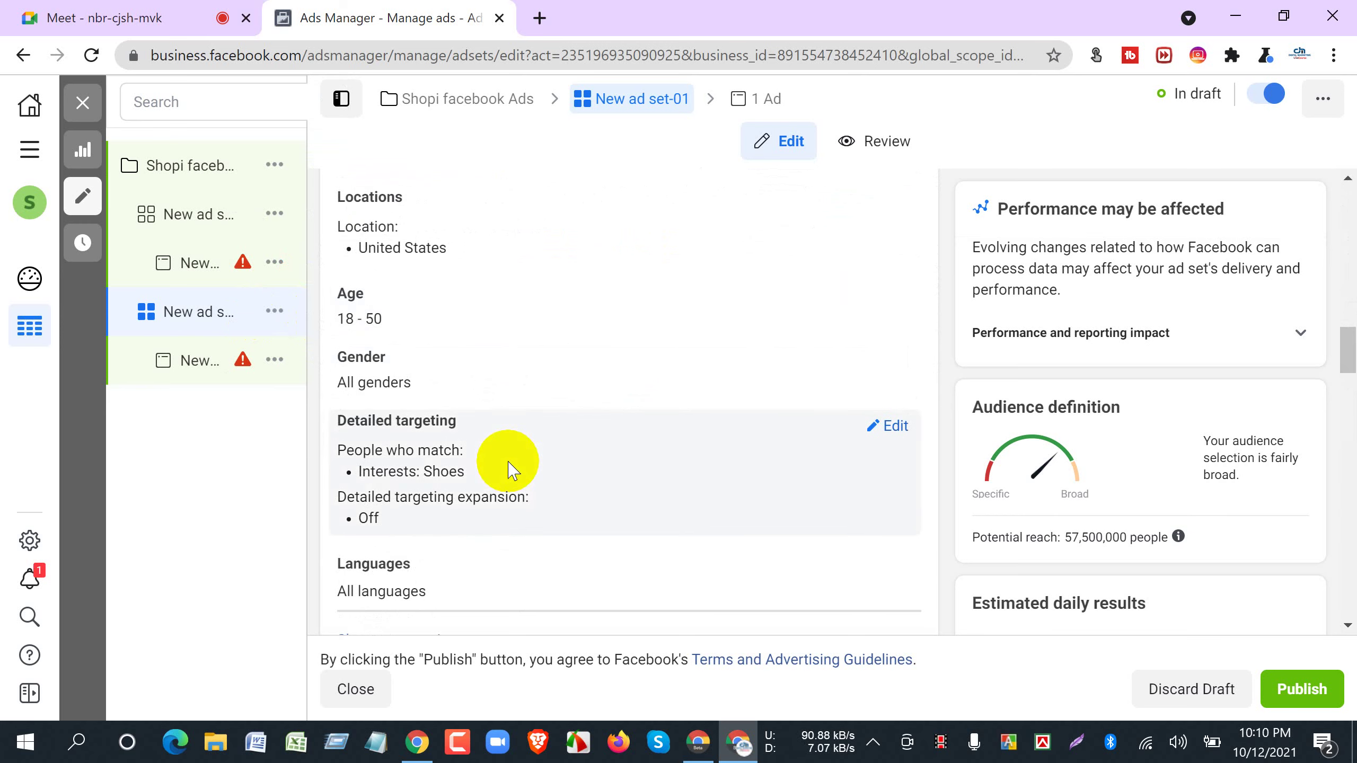
scroll(507, 465, "up", 3)
scroll(401, 383, "down", 3)
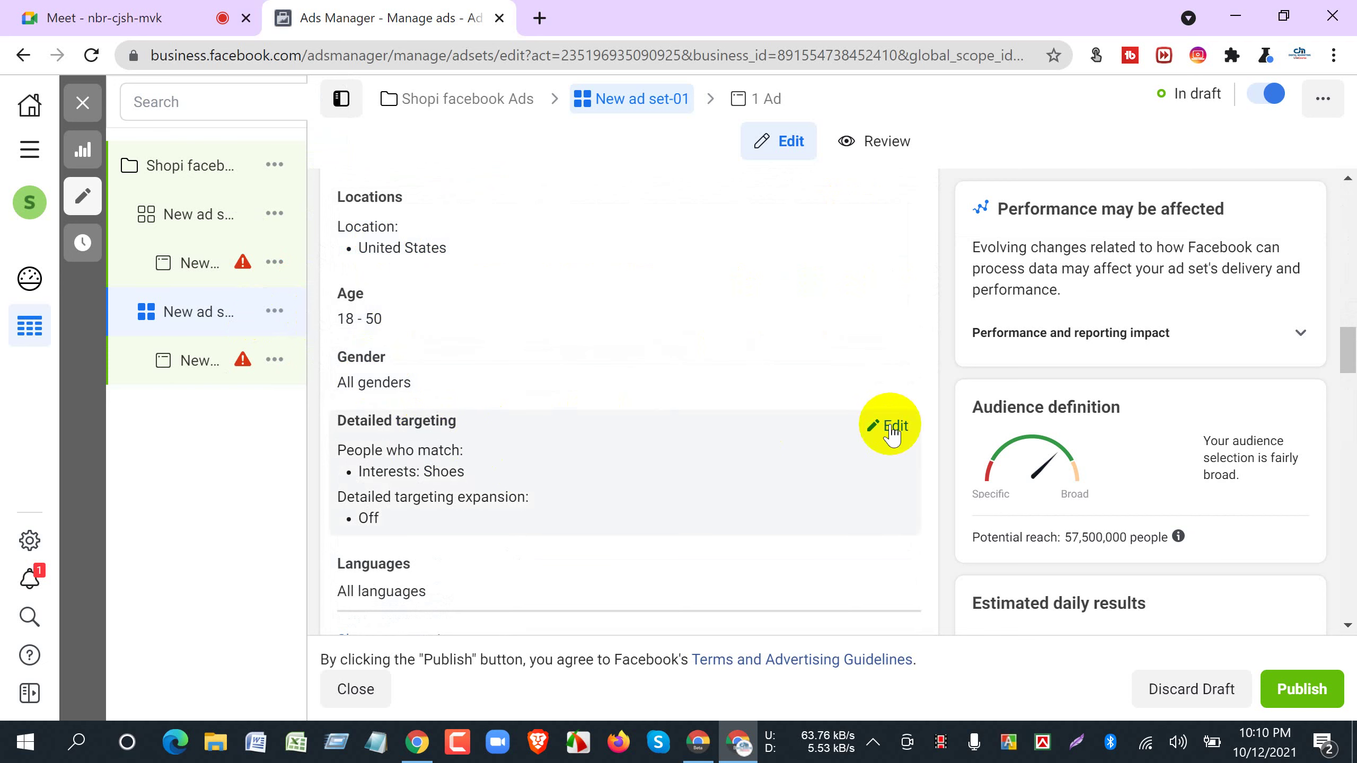
left_click(895, 426)
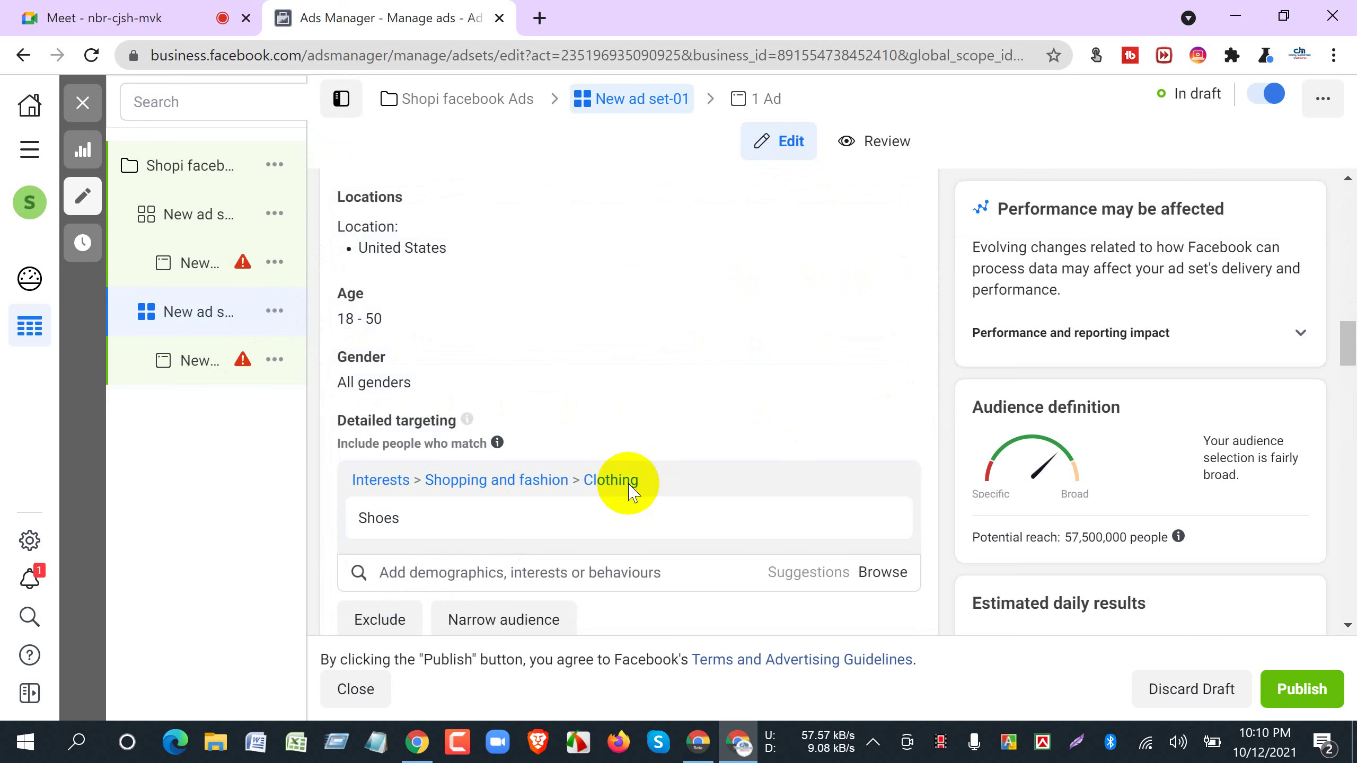
scroll(507, 439, "down", 2)
mouse_move(385, 381)
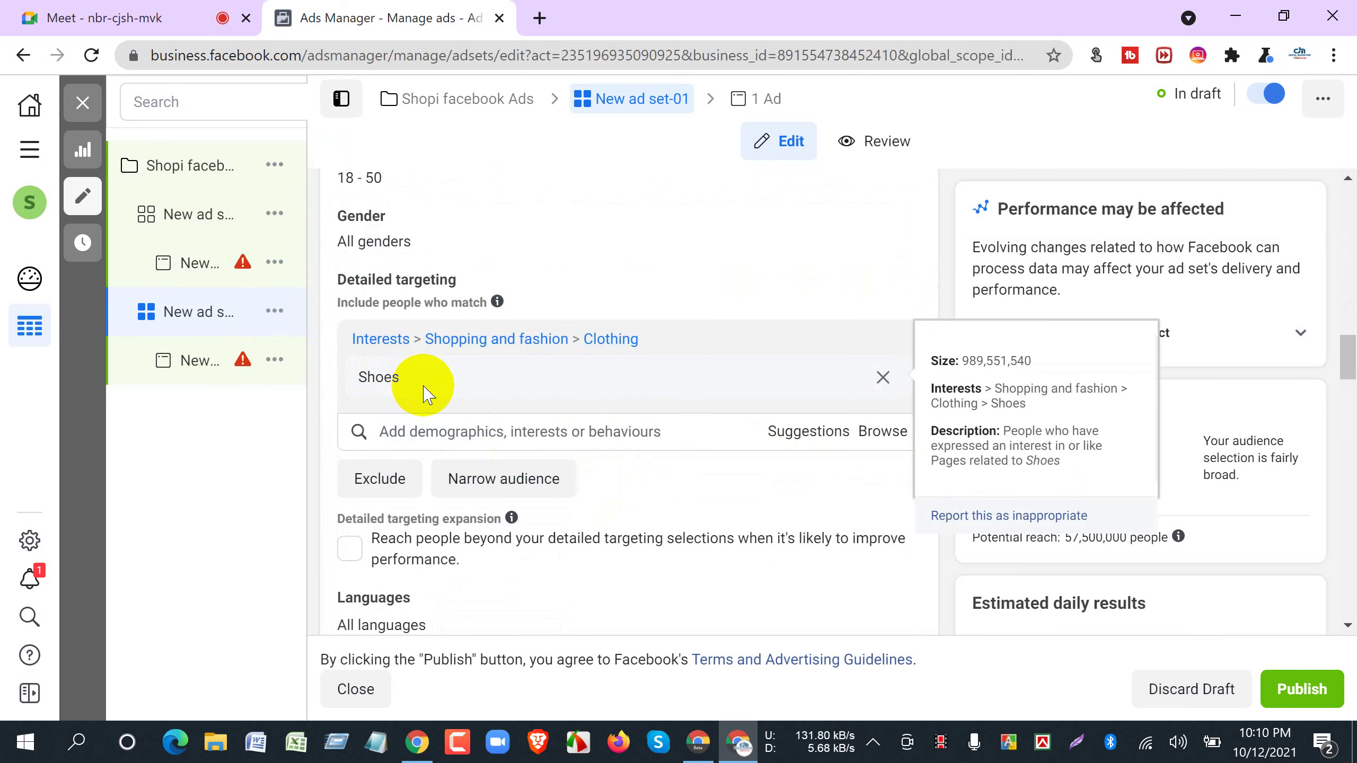
Examine New ad set-01's placements and its optimisation and delivery settings, and return to its audience section.
scroll(638, 521, "down", 6)
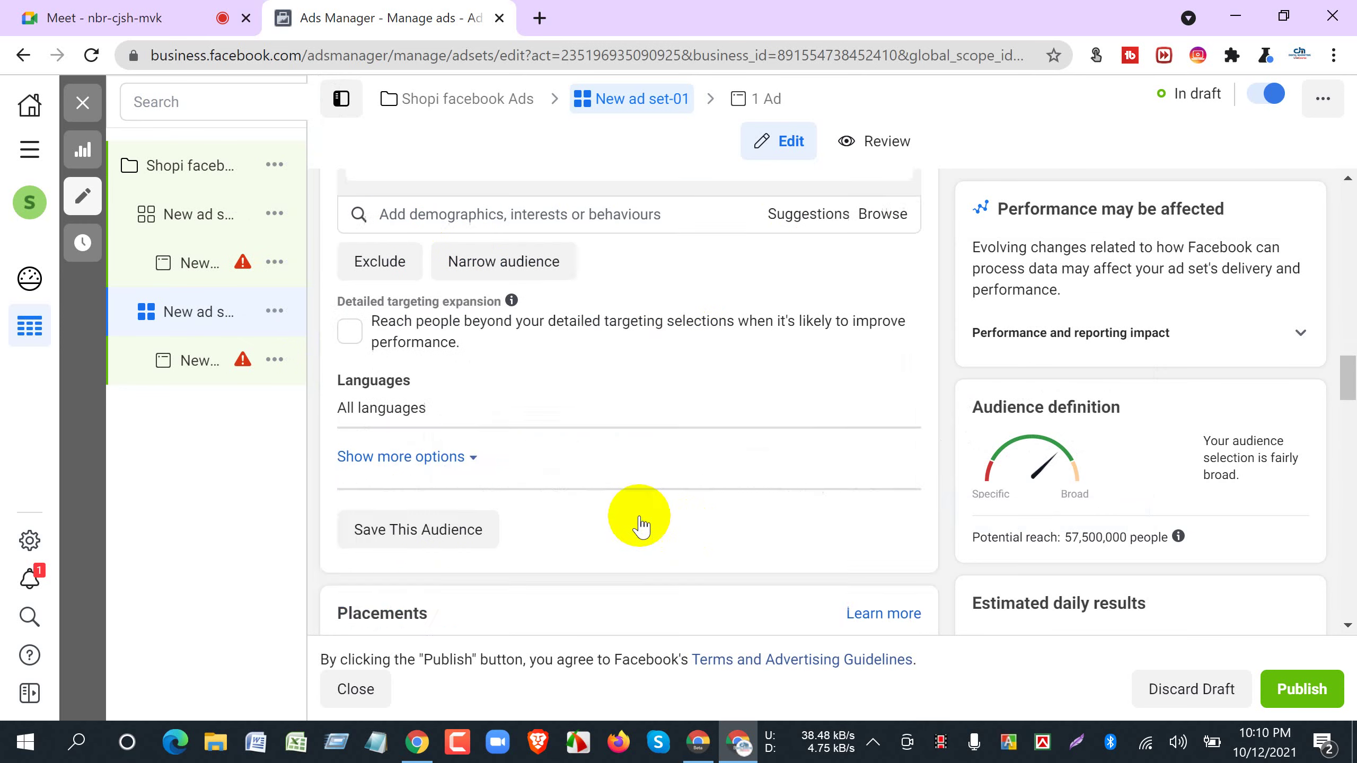
scroll(614, 513, "down", 4)
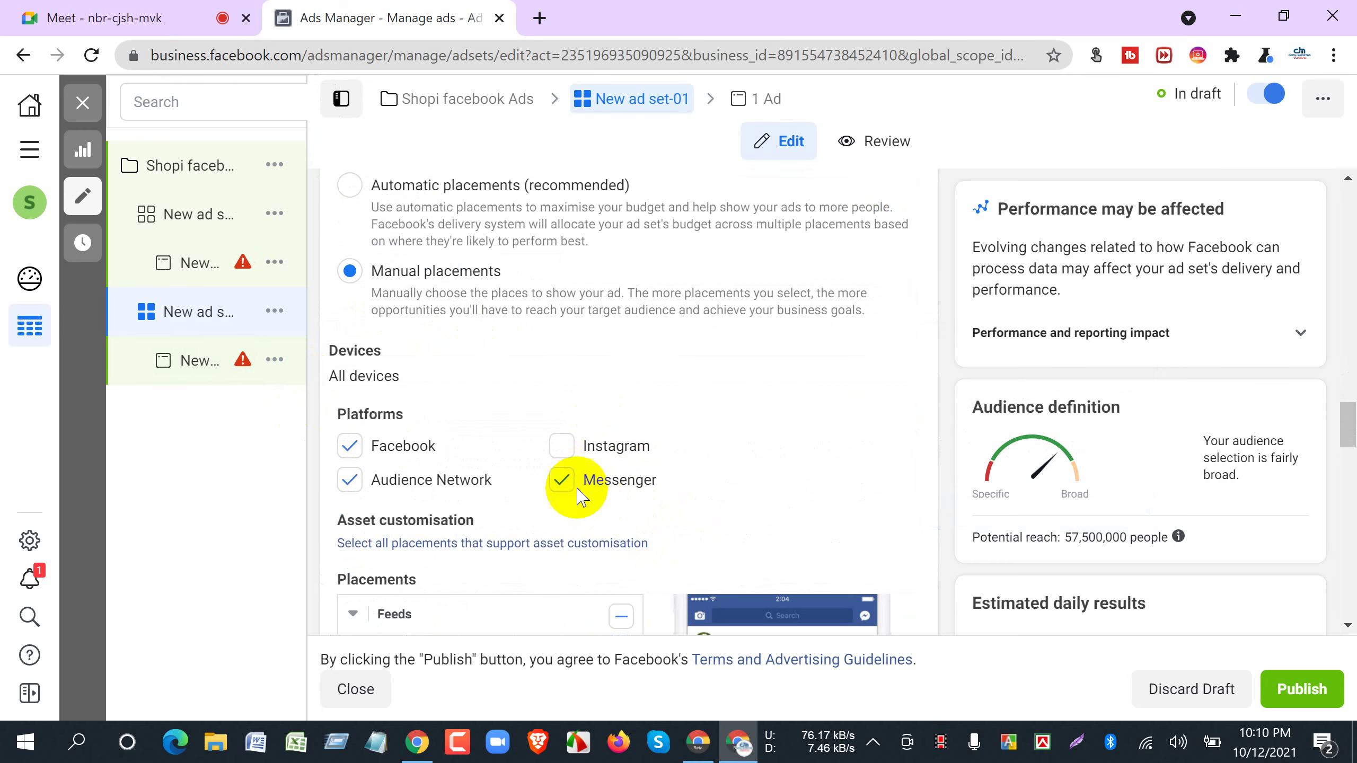
scroll(560, 524, "down", 1)
scroll(545, 561, "down", 5)
scroll(493, 521, "up", 6)
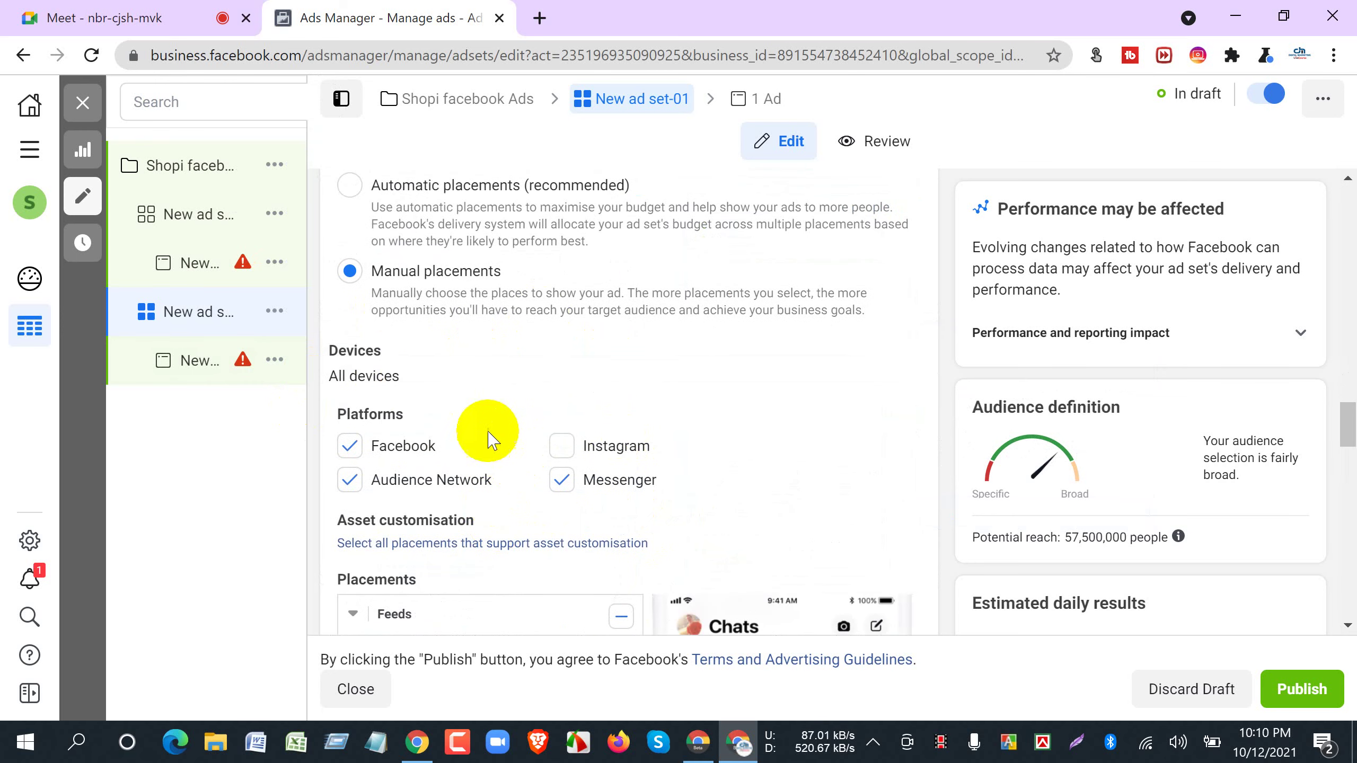
scroll(569, 528, "down", 4)
scroll(515, 252, "up", 4)
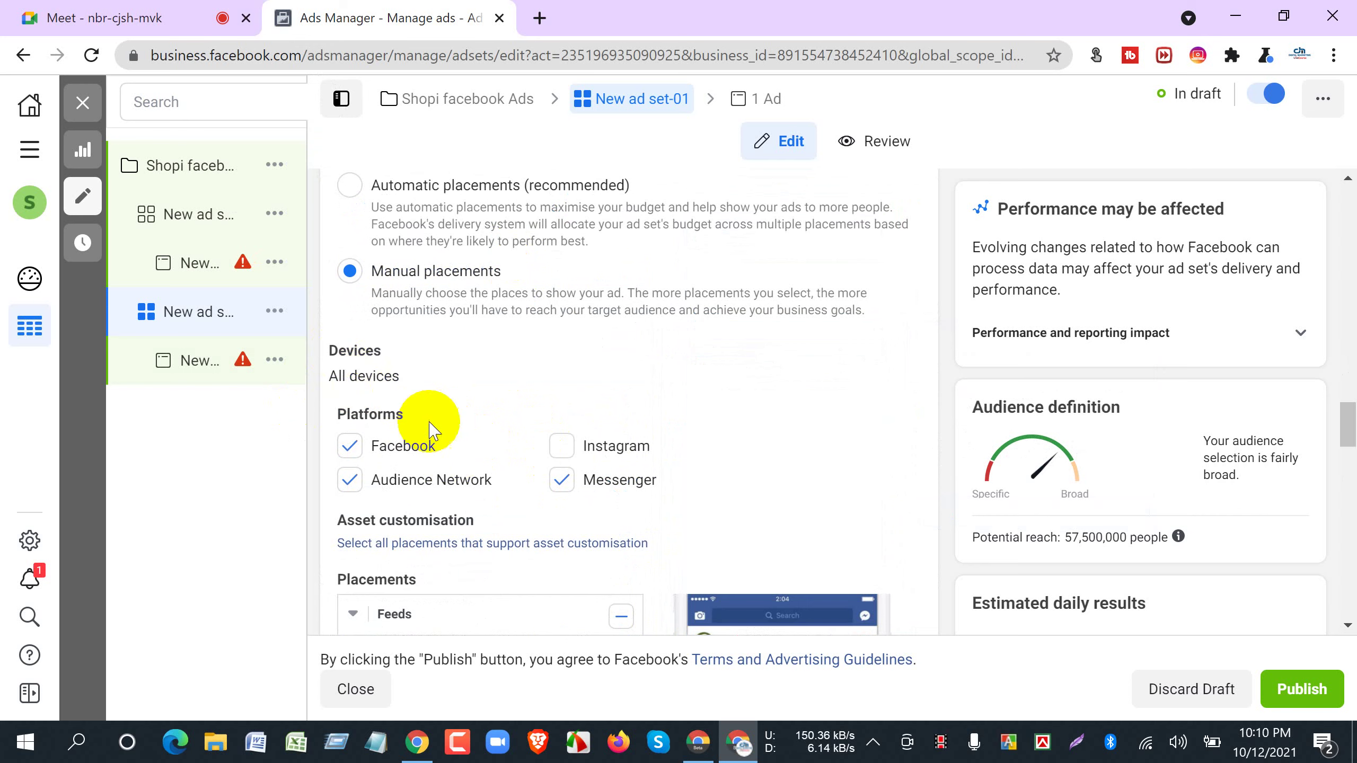
scroll(697, 516, "down", 10)
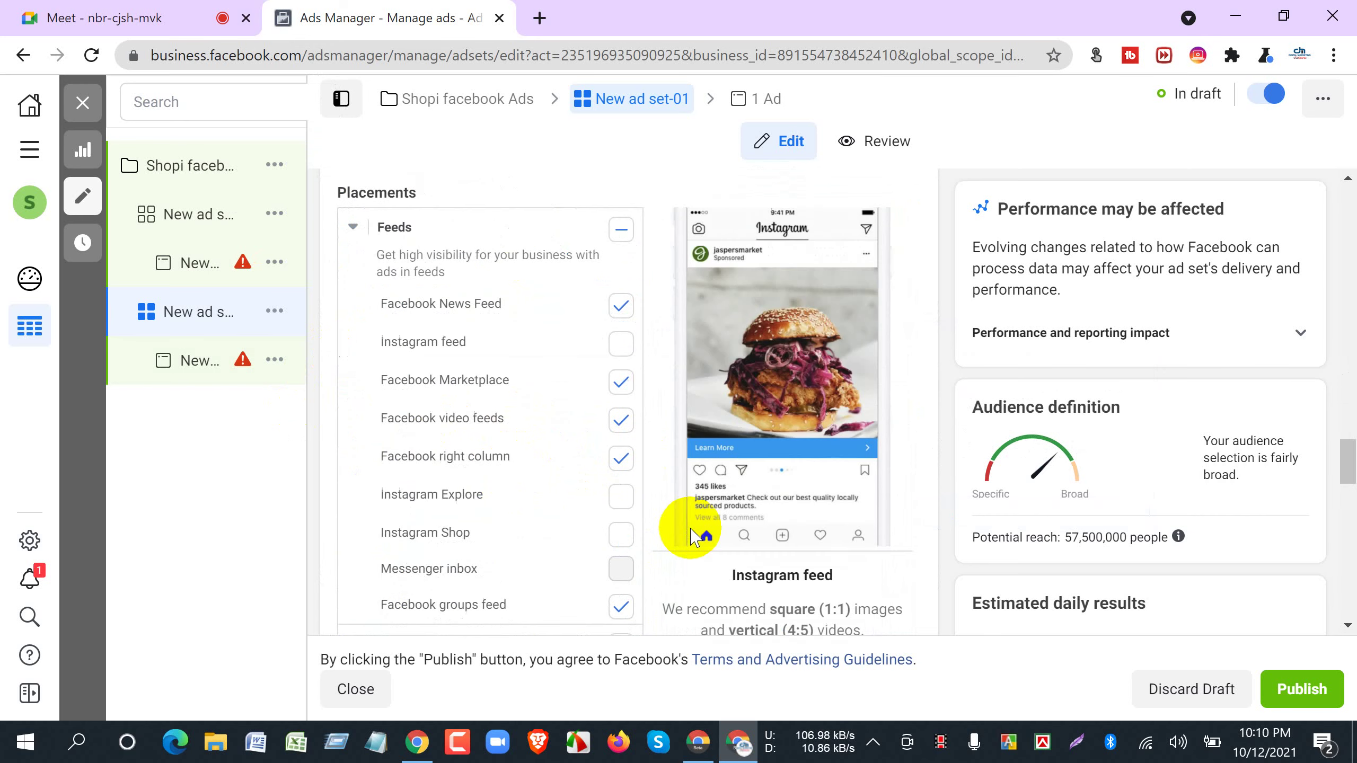
scroll(689, 534, "down", 10)
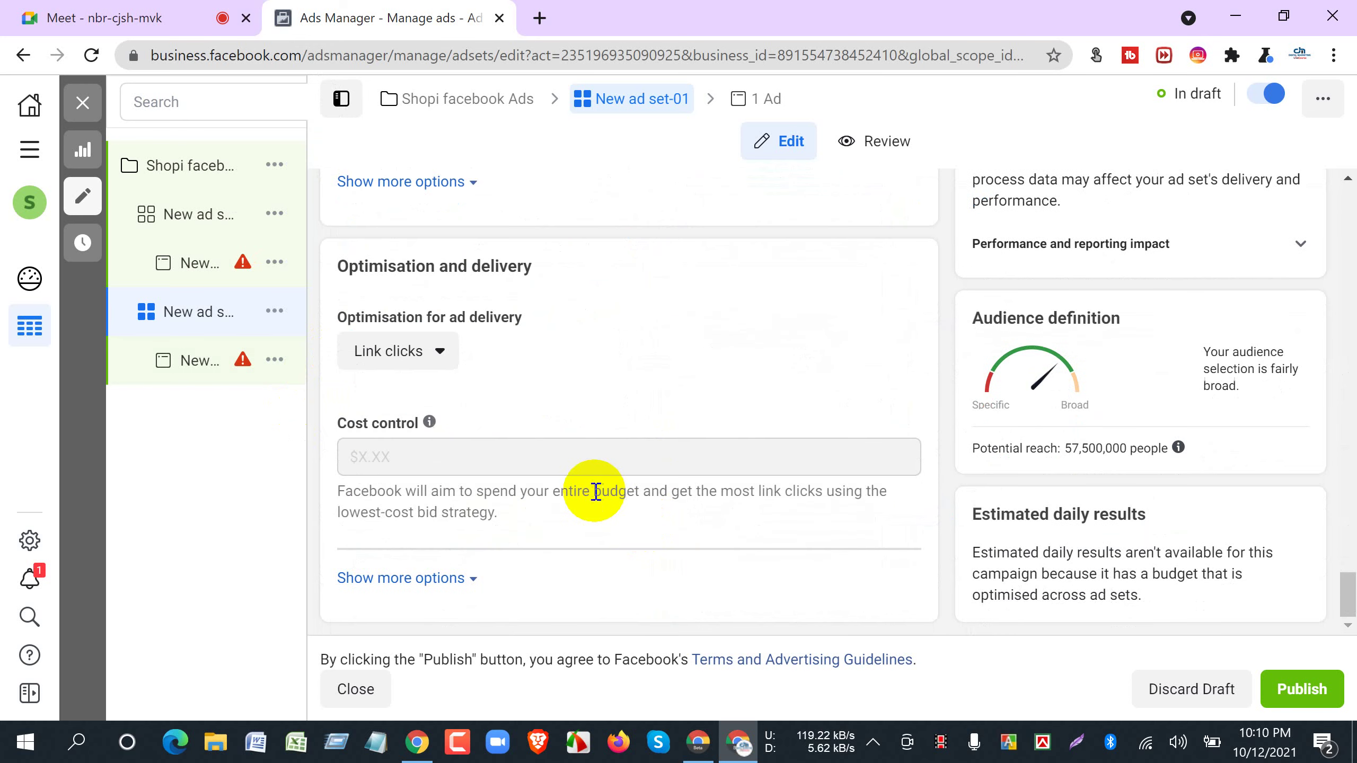
scroll(591, 485, "up", 6)
scroll(594, 489, "up", 12)
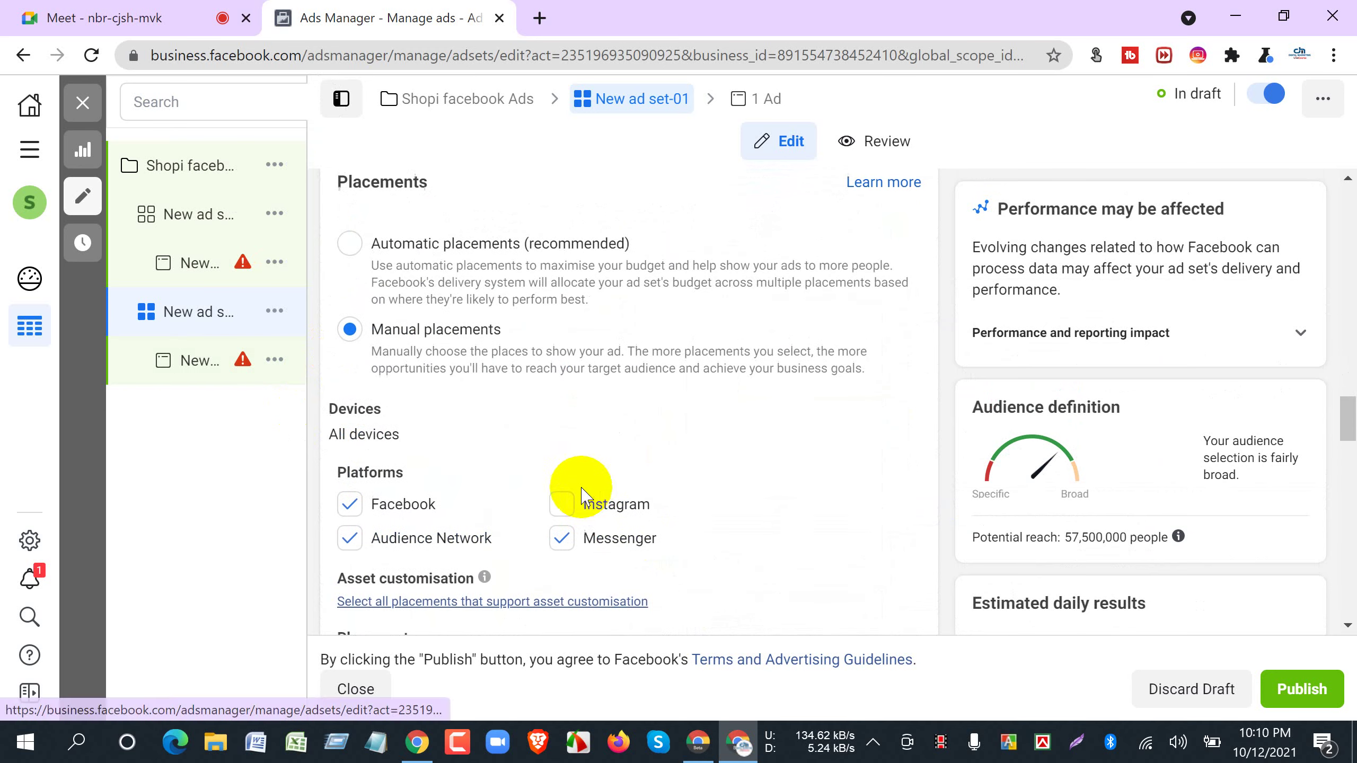
scroll(563, 545, "up", 10)
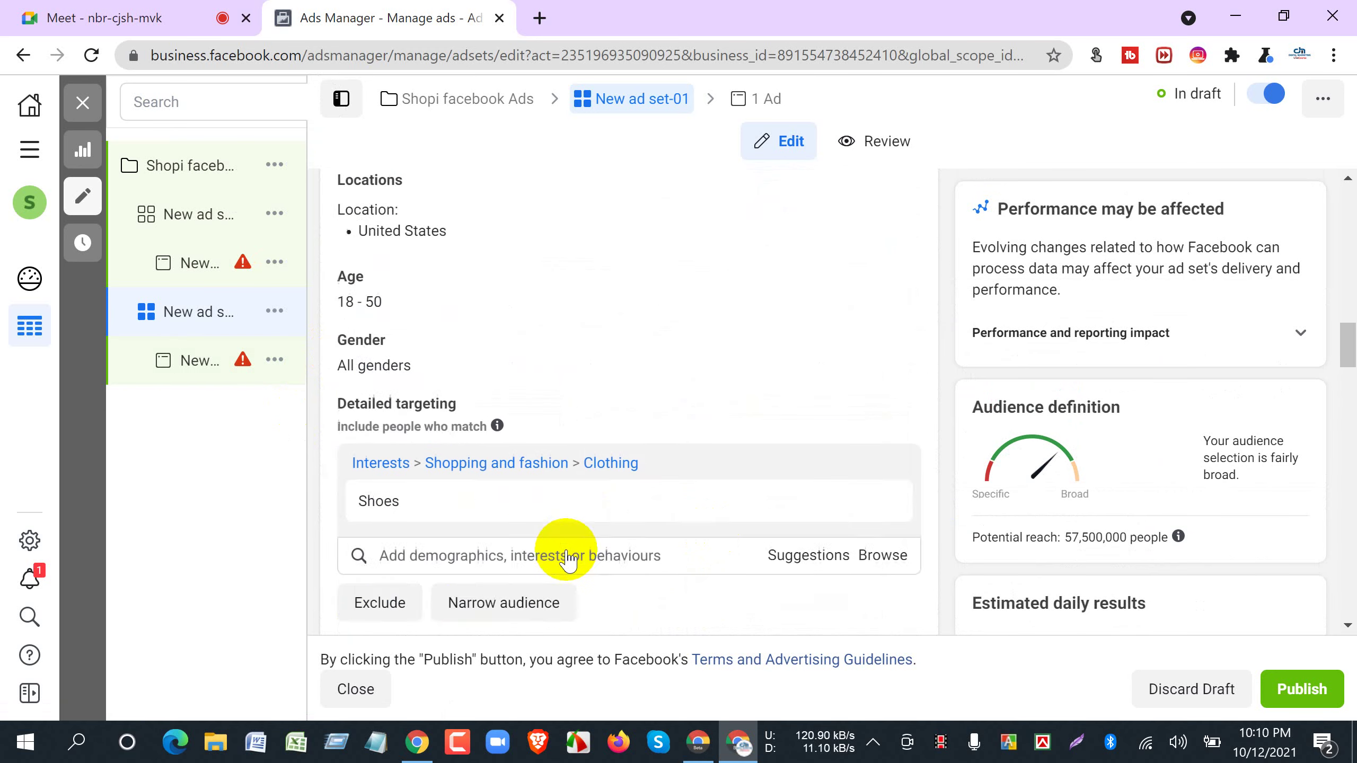
scroll(583, 550, "up", 2)
mouse_move(181, 273)
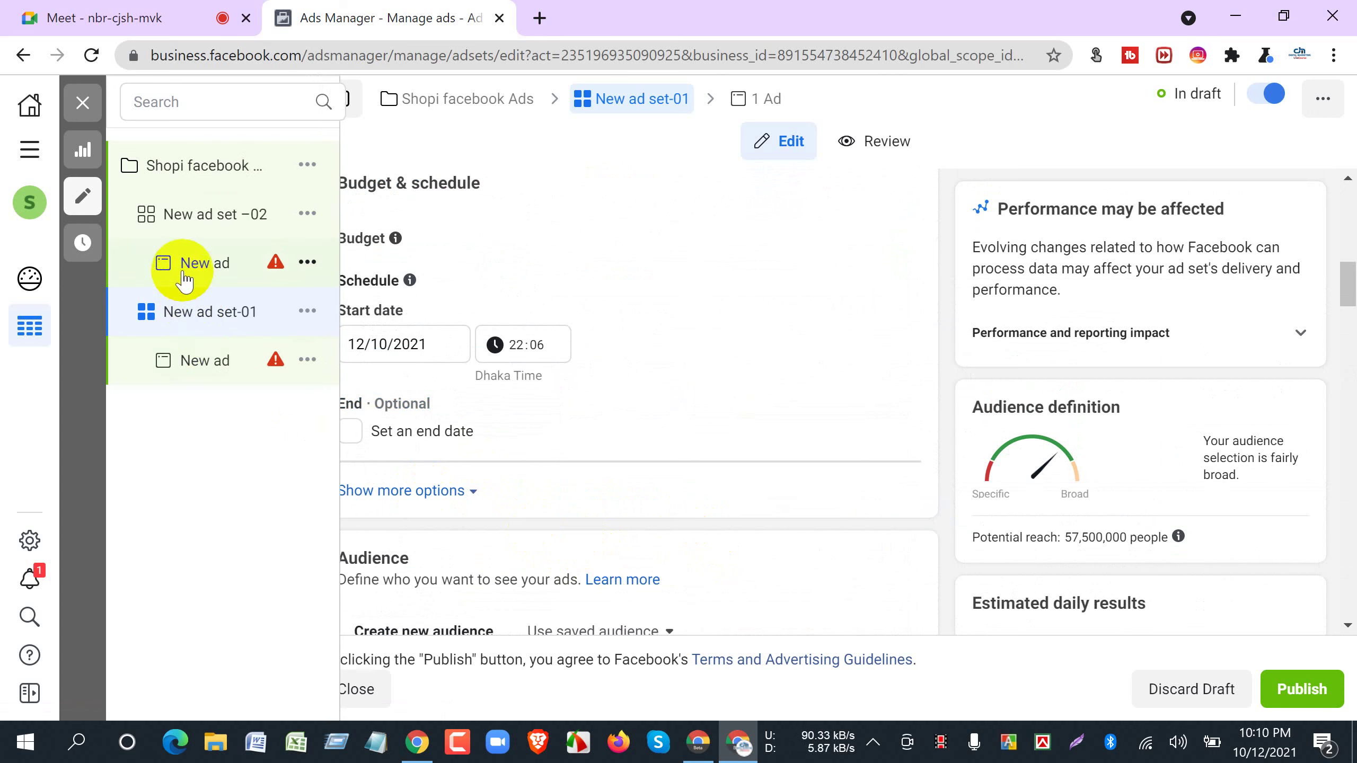
scroll(560, 433, "down", 8)
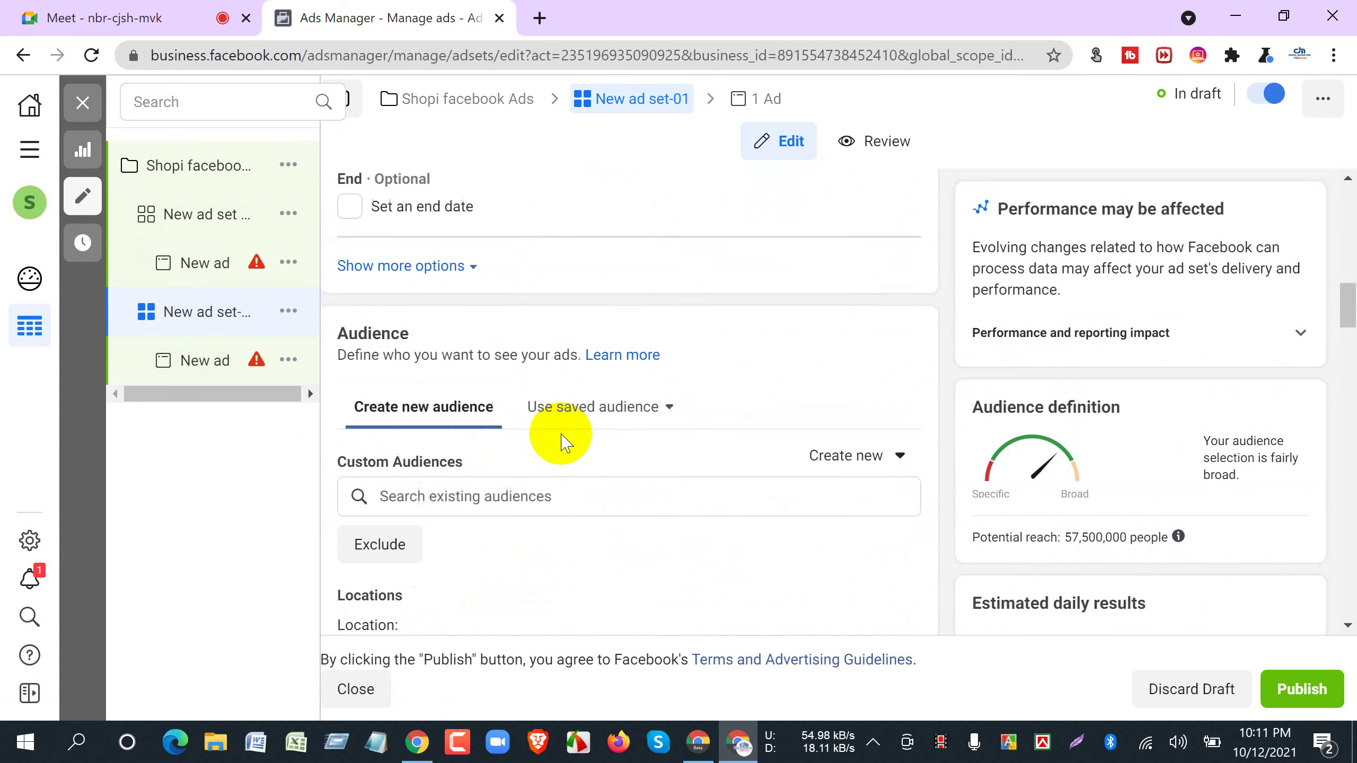
Review New ad set-01's audience settings, and switch to New ad set –02 to compare its location, age and detailed targeting.
scroll(560, 440, "down", 5)
scroll(560, 439, "up", 3)
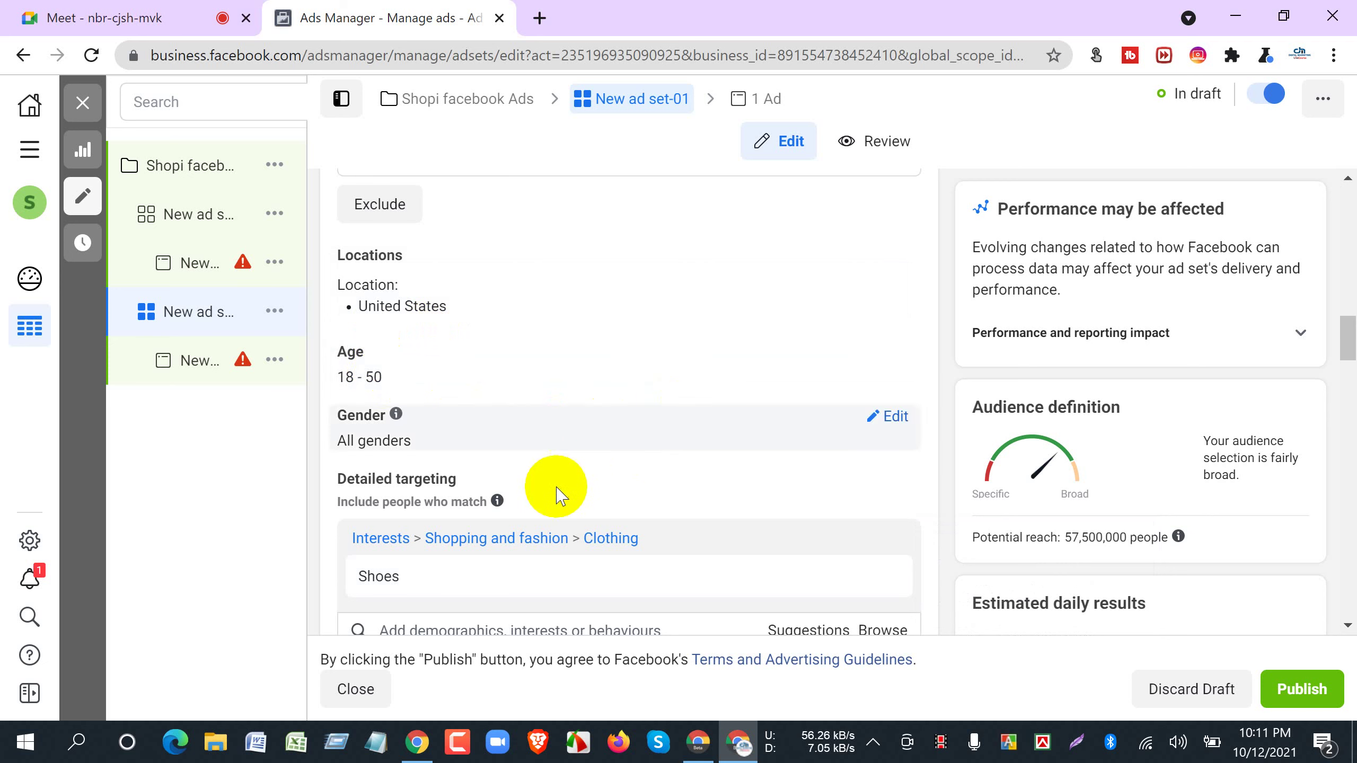
mouse_move(454, 575)
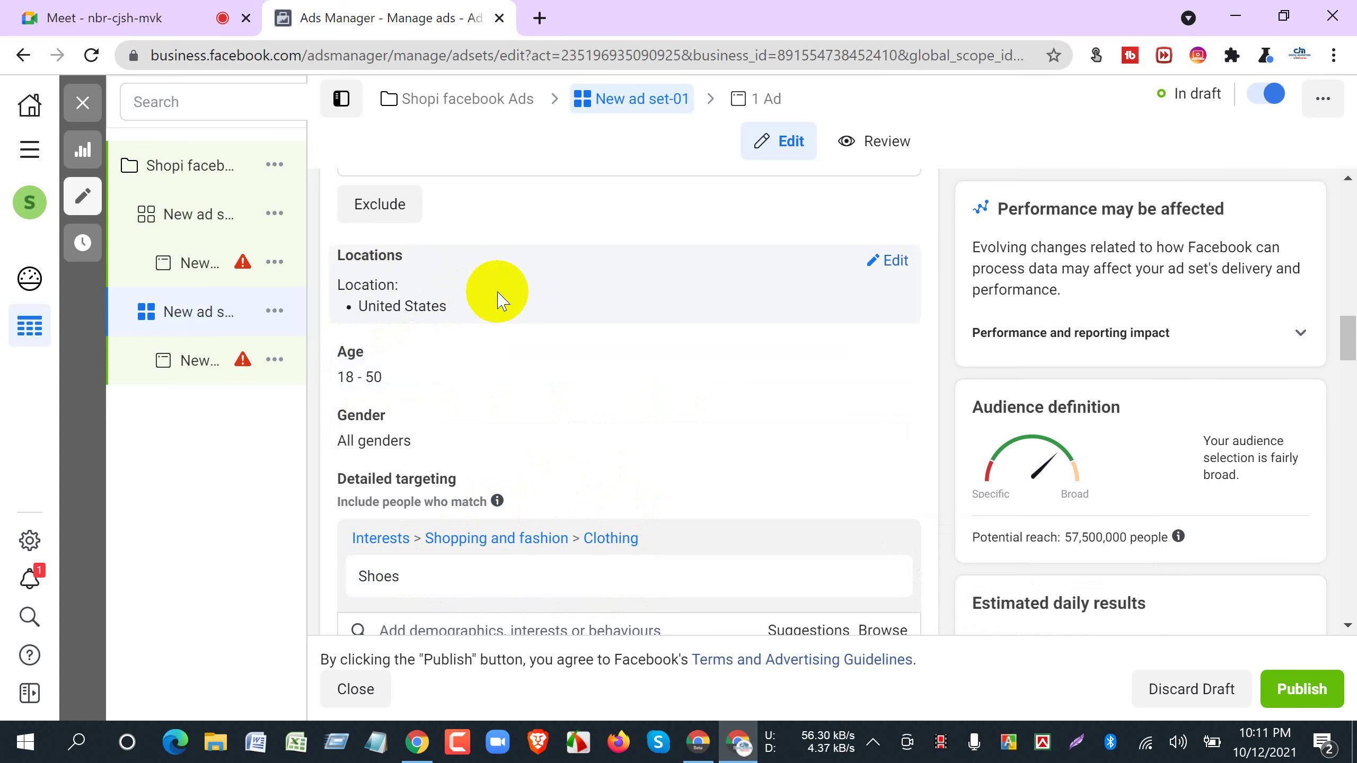
mouse_move(163, 225)
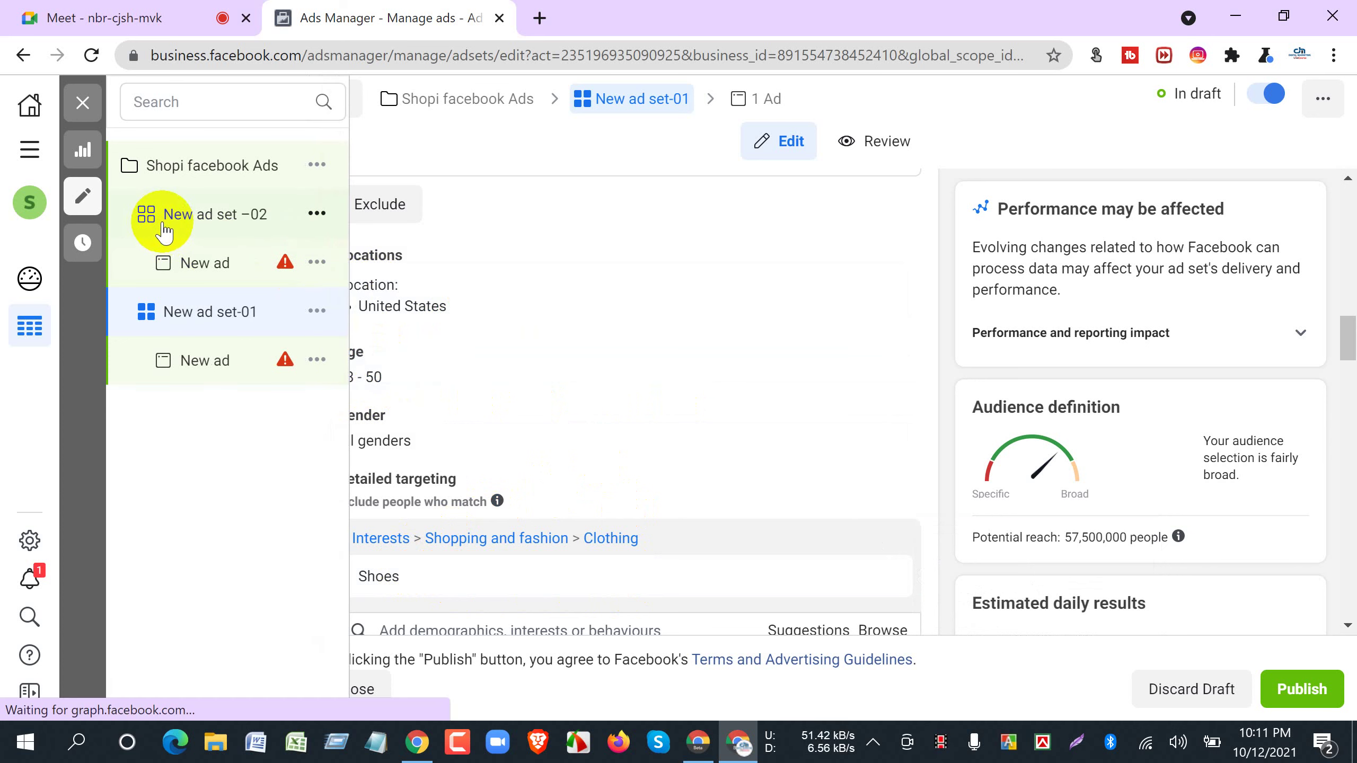
left_click(161, 229)
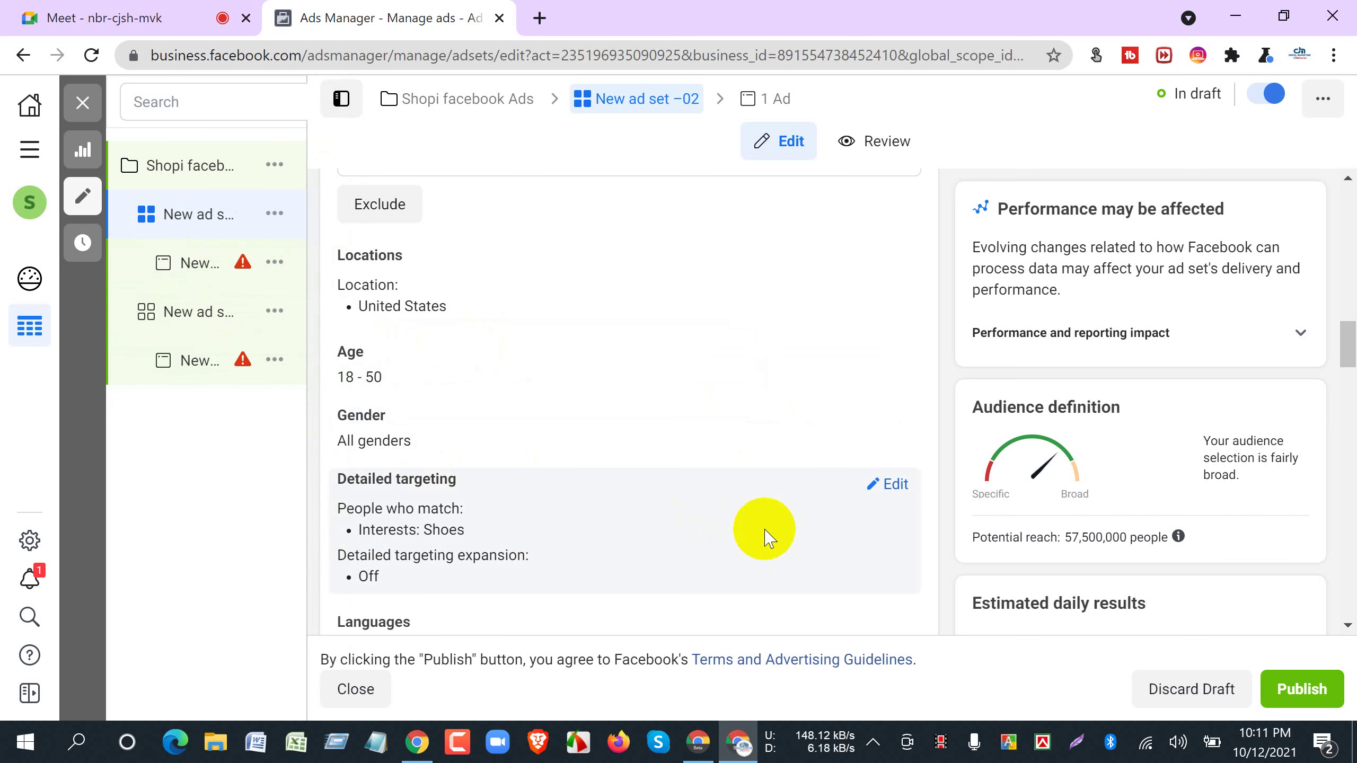
scroll(765, 534, "down", 2)
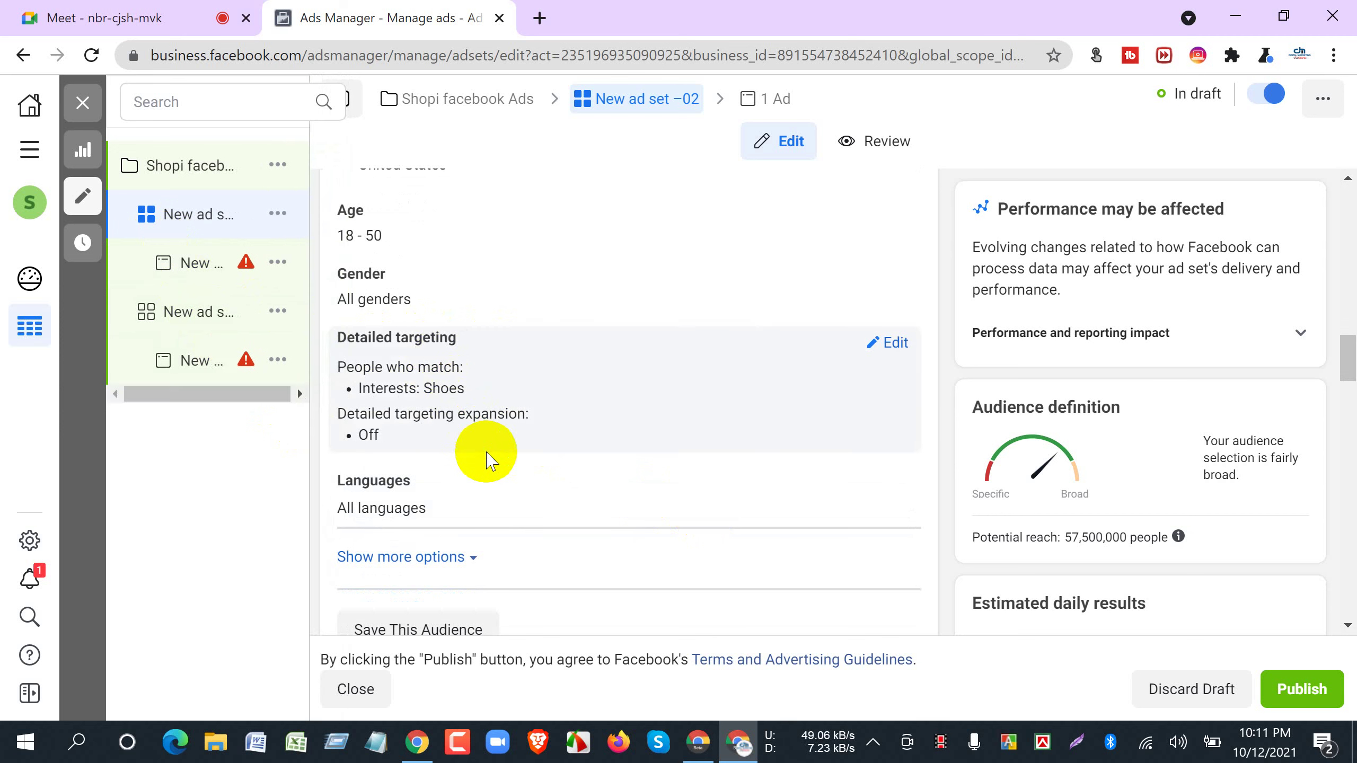
scroll(484, 454, "up", 2)
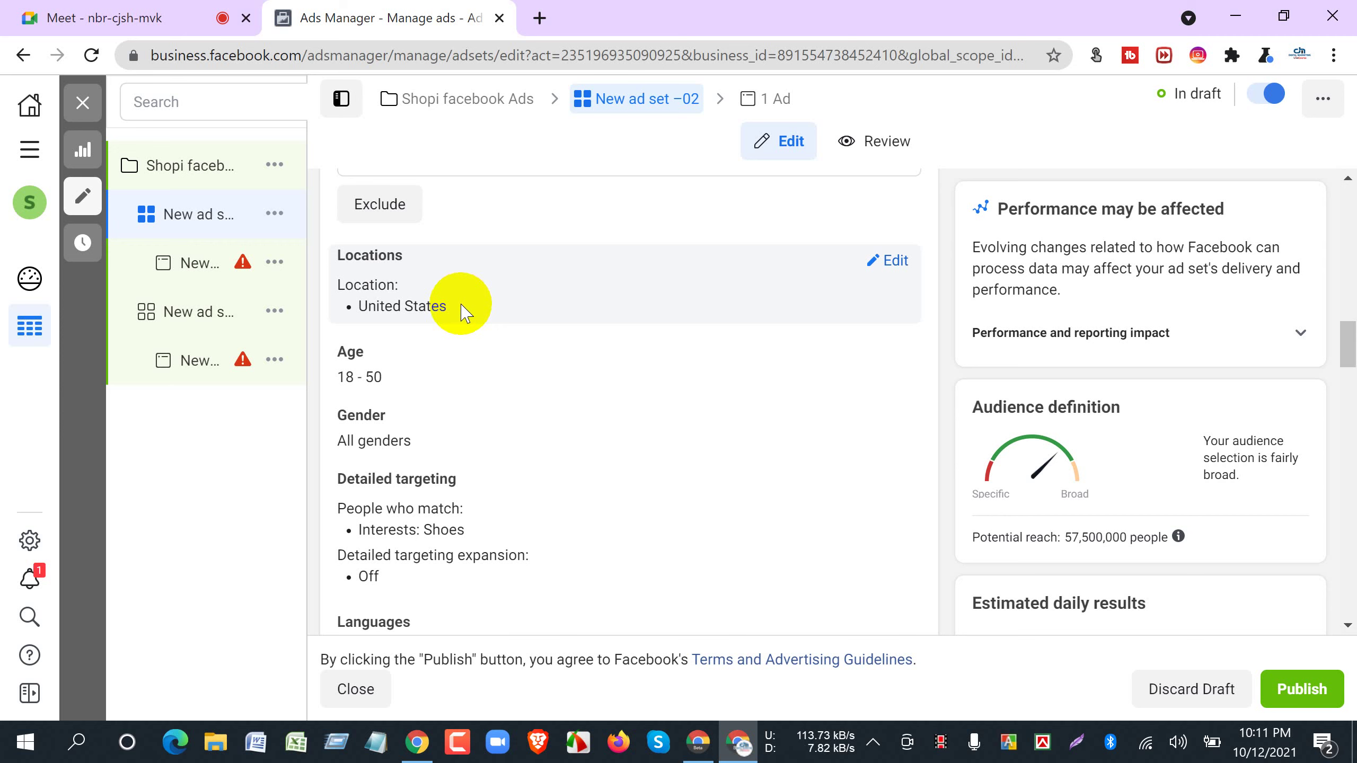
scroll(462, 306, "down", 3)
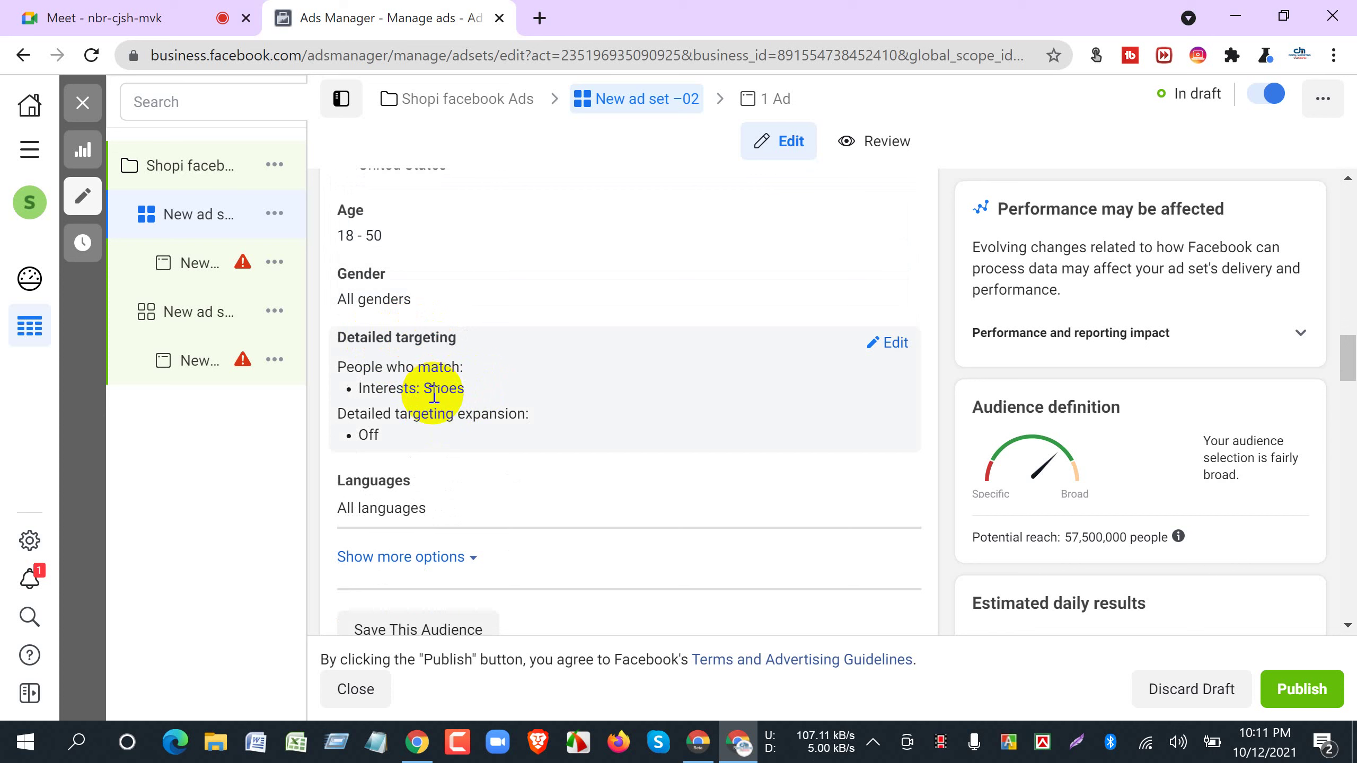
Replace the Shoes interest in New ad set –02's detailed targeting with the Shopping and fashion interest.
left_click(886, 345)
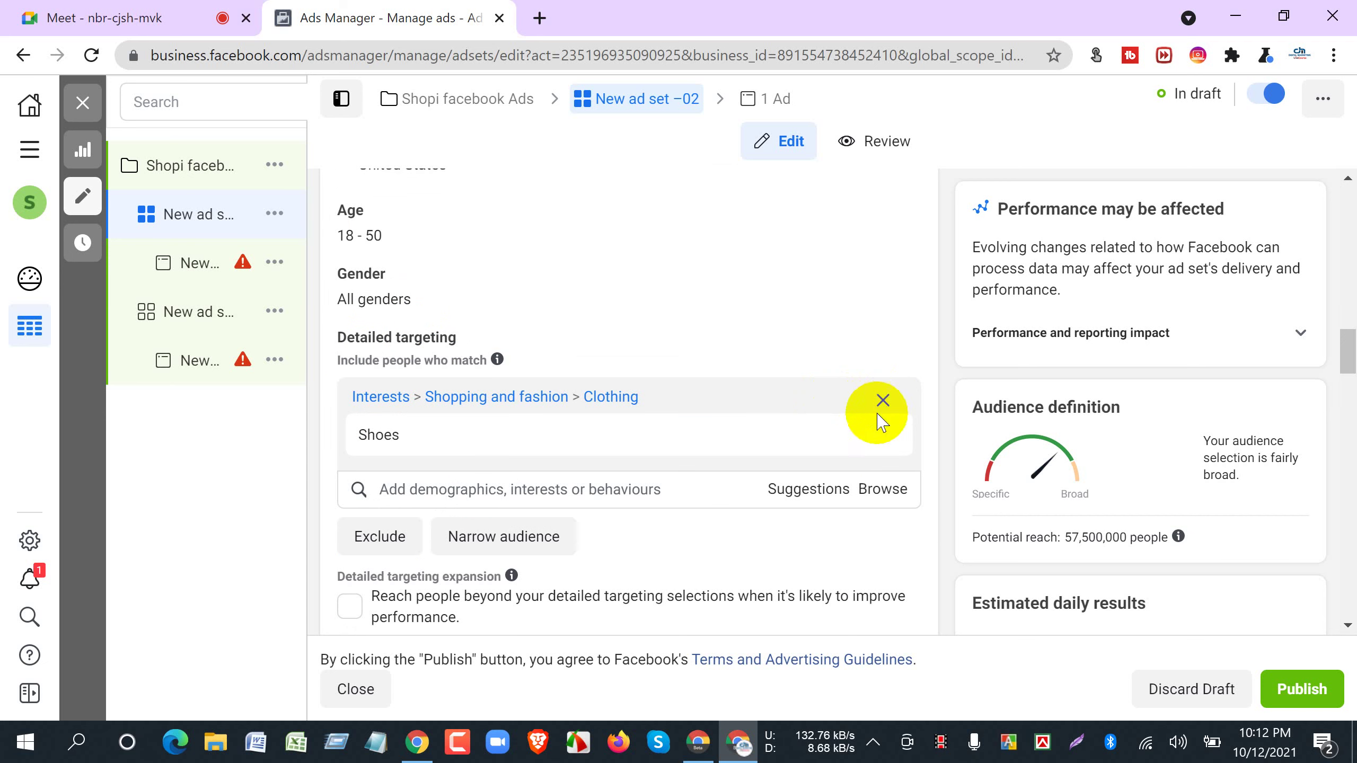
left_click(883, 436)
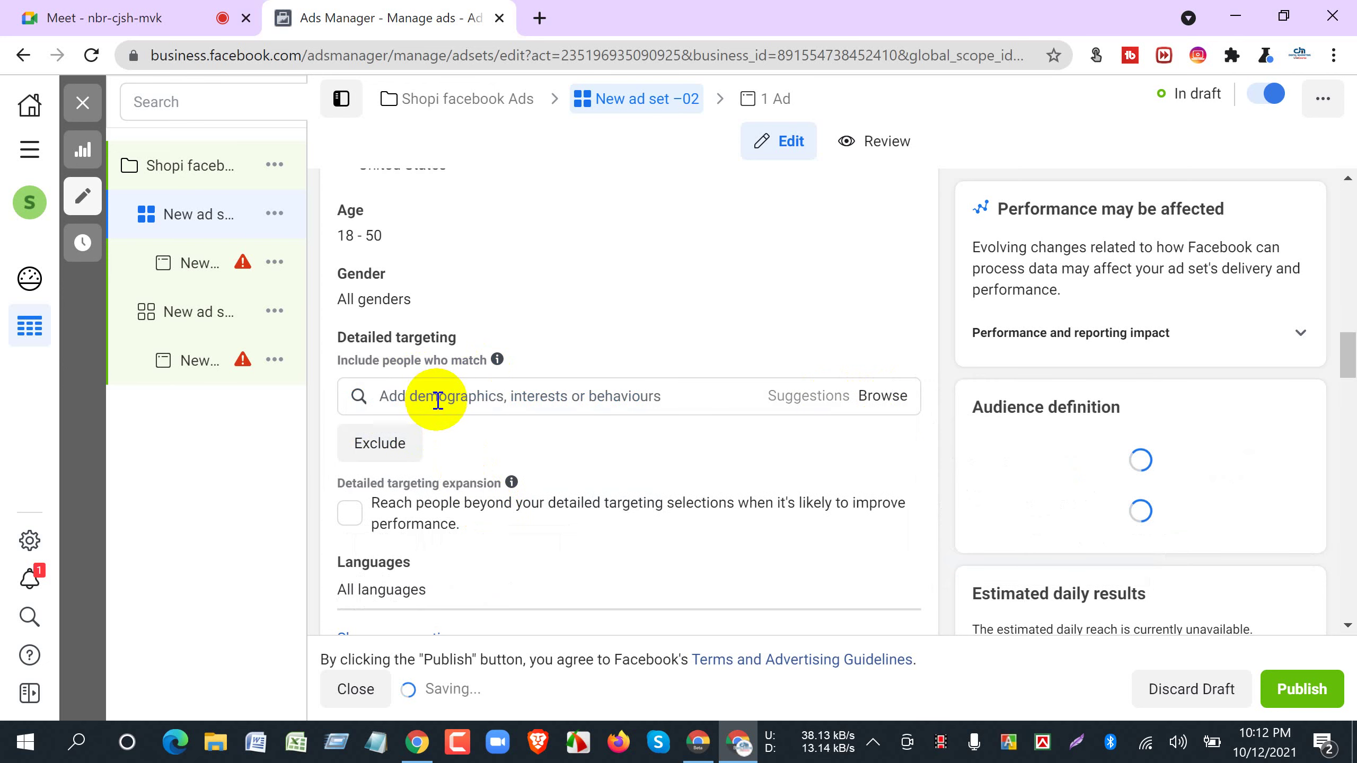
left_click(438, 400)
type("shopping and fas")
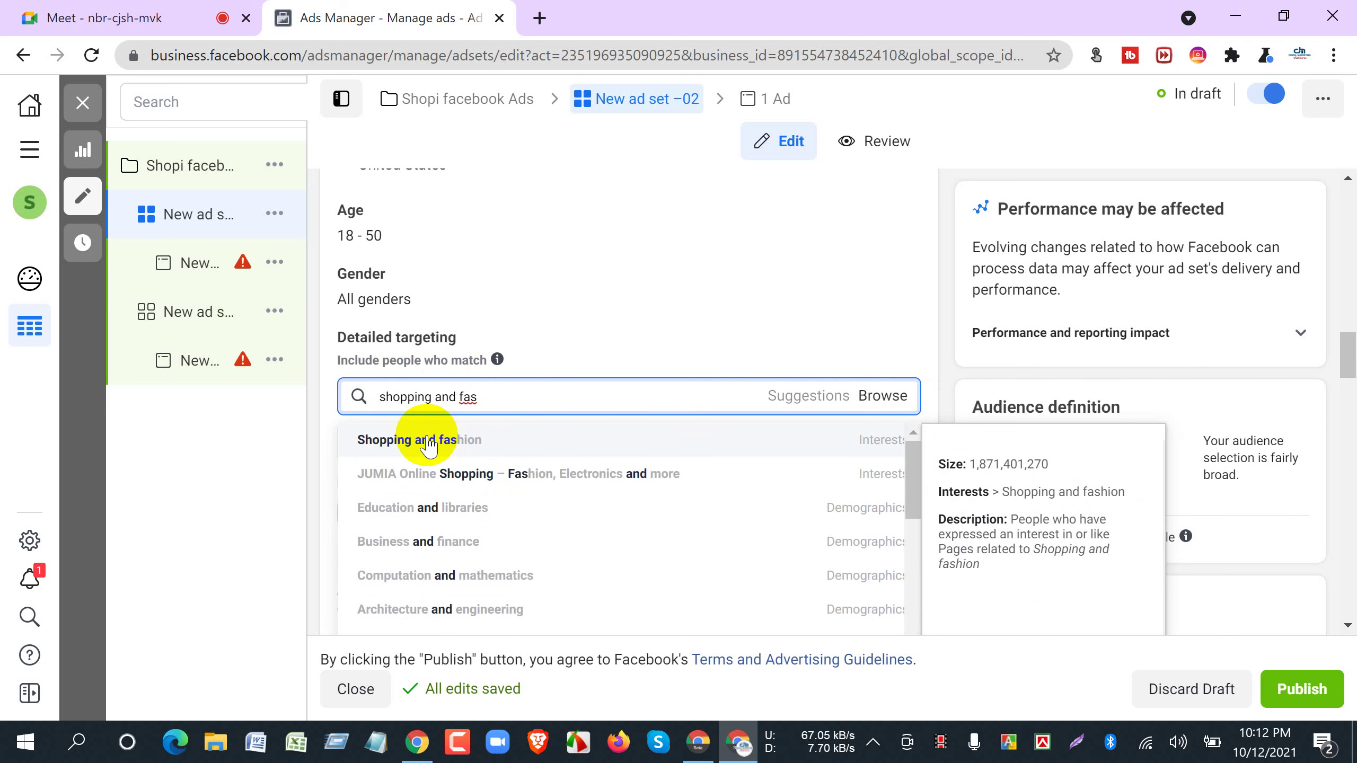
left_click(431, 441)
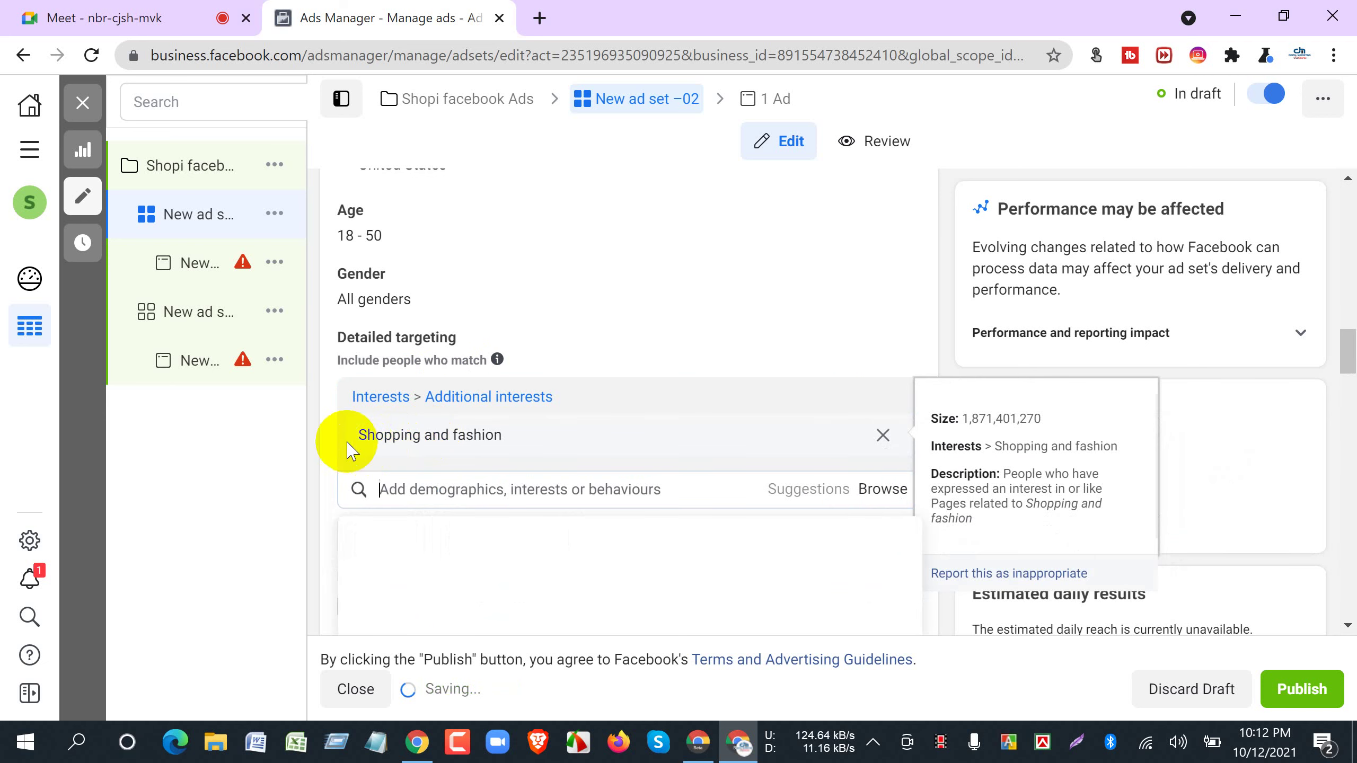
Set New ad set –02's audience age range to 21–54.
scroll(377, 406, "up", 2)
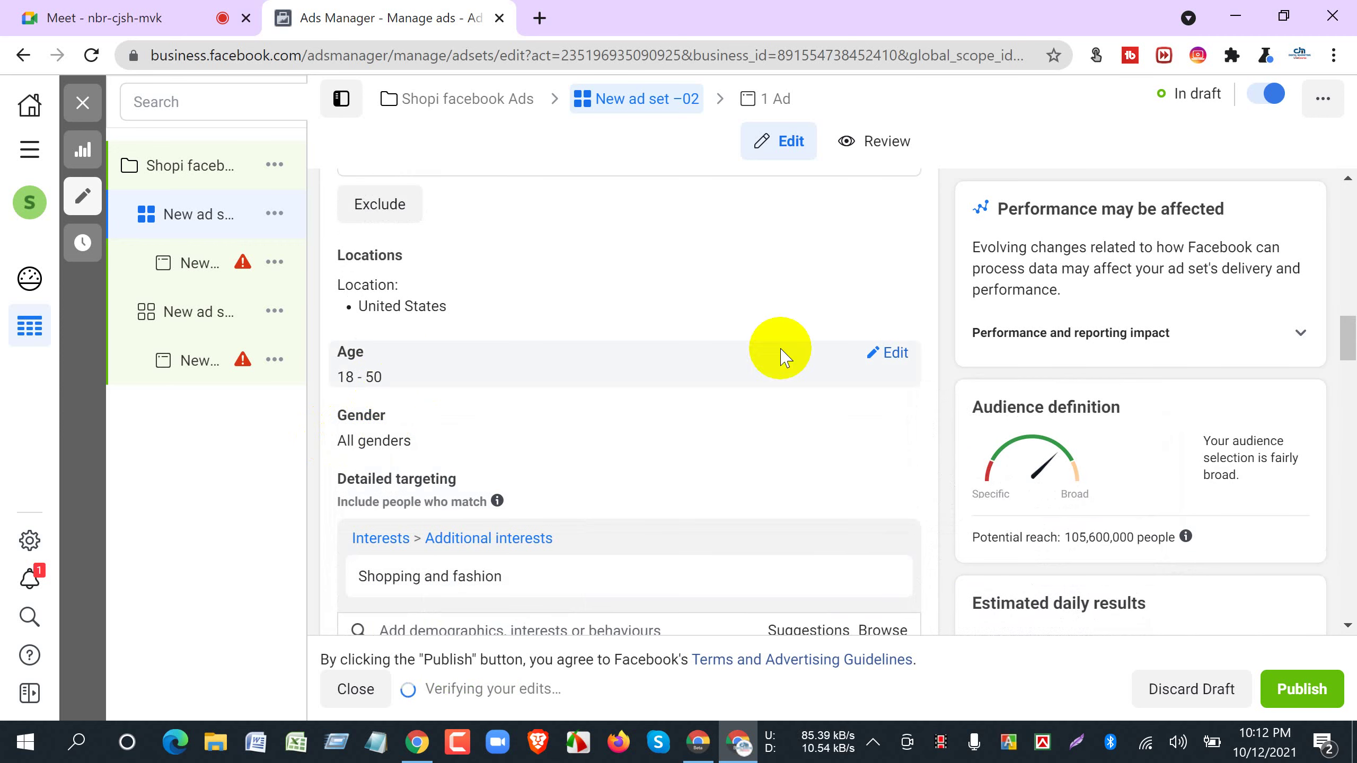
left_click(898, 362)
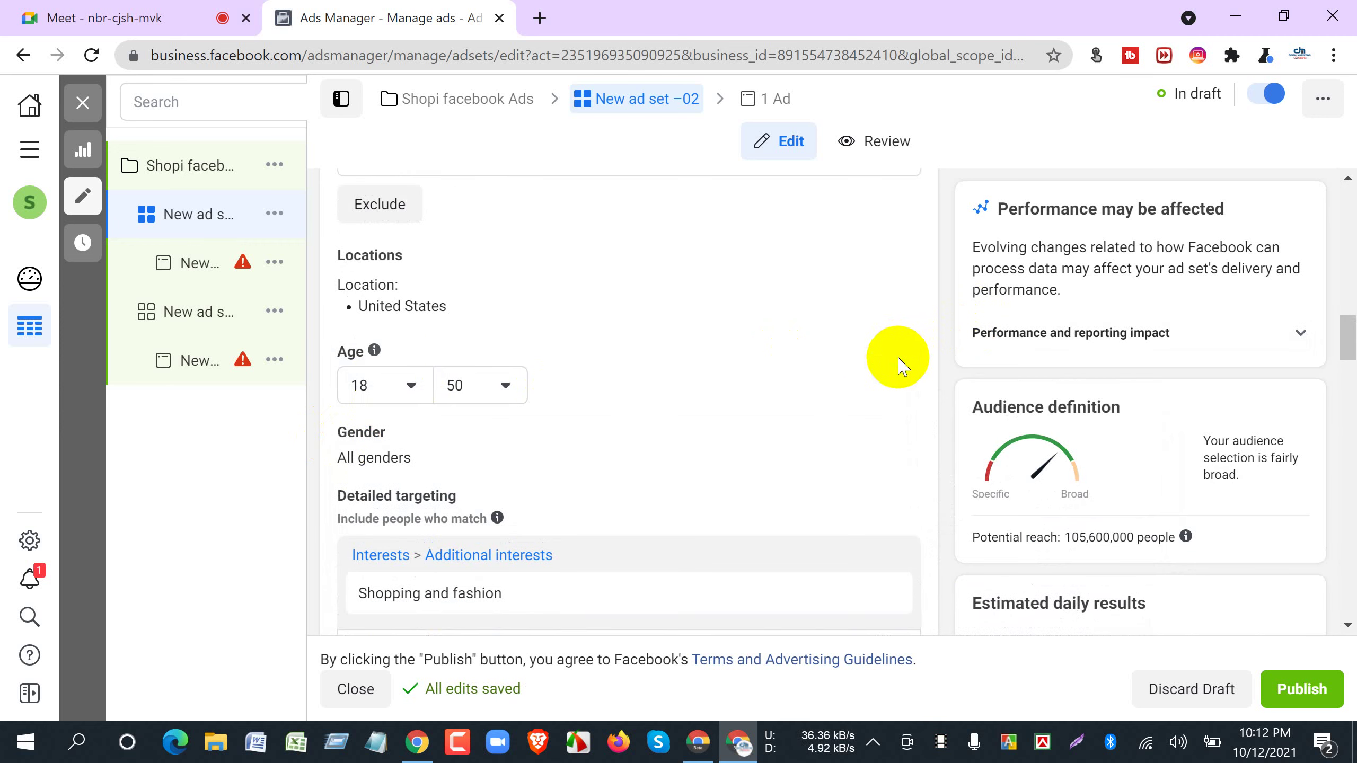
left_click(405, 390)
scroll(396, 549, "down", 3)
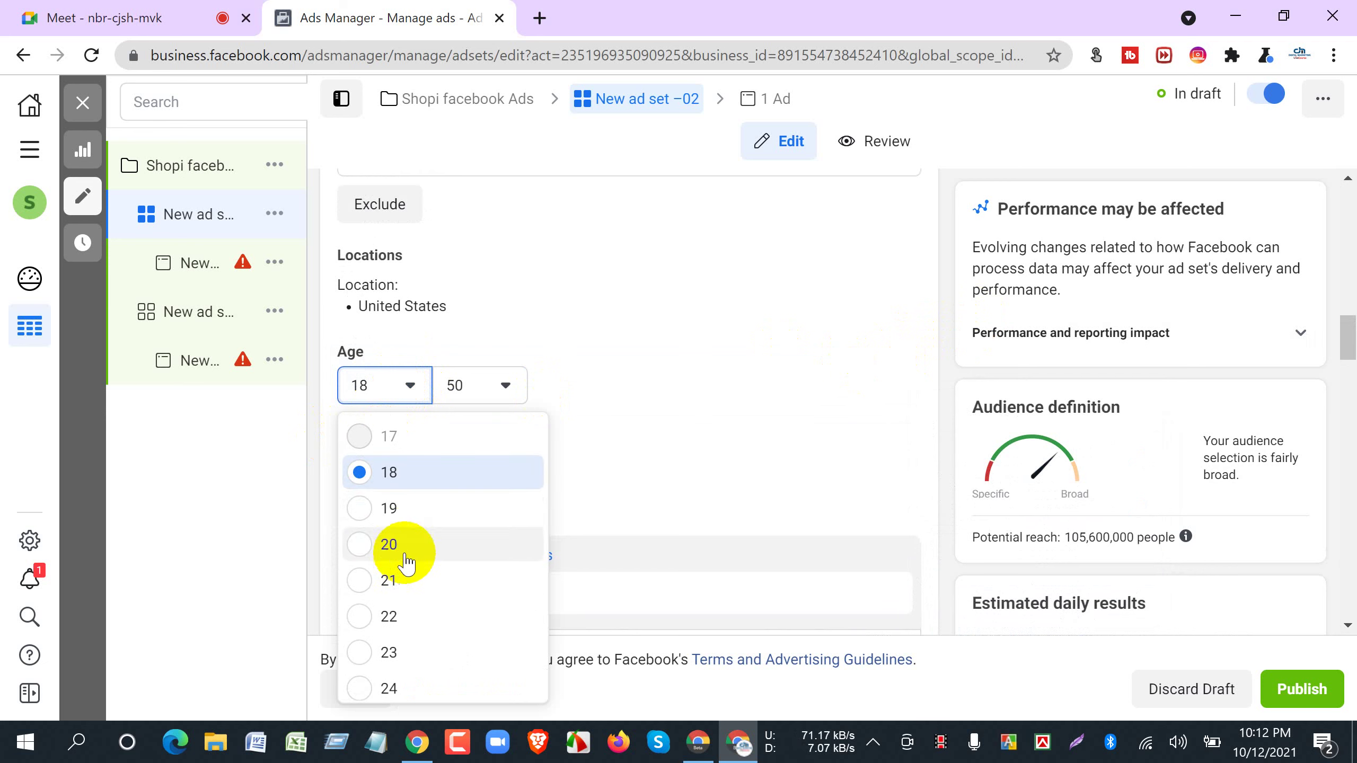
left_click(505, 386)
scroll(452, 615, "down", 3)
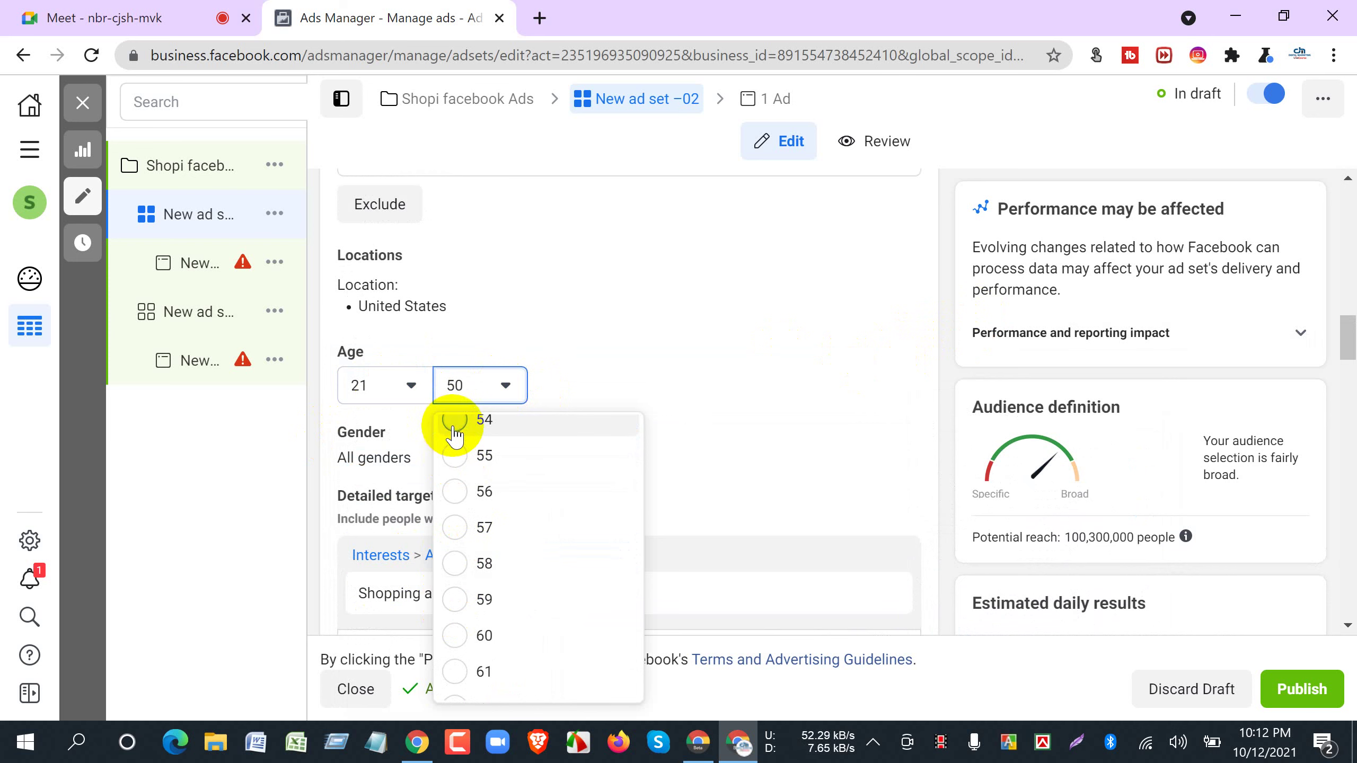
left_click(454, 423)
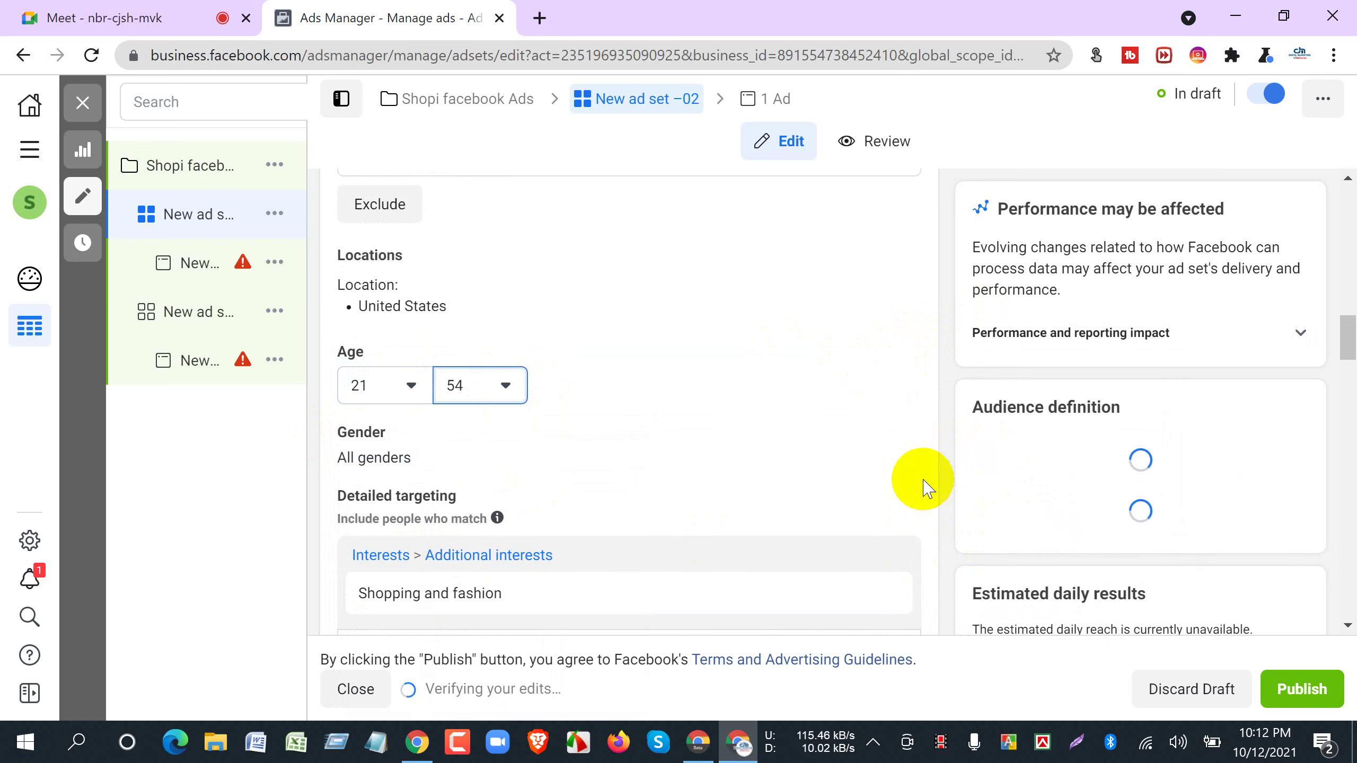
Examine New ad set –02's custom audience, location, age, gender and detailed targeting settings.
scroll(919, 485, "up", 3)
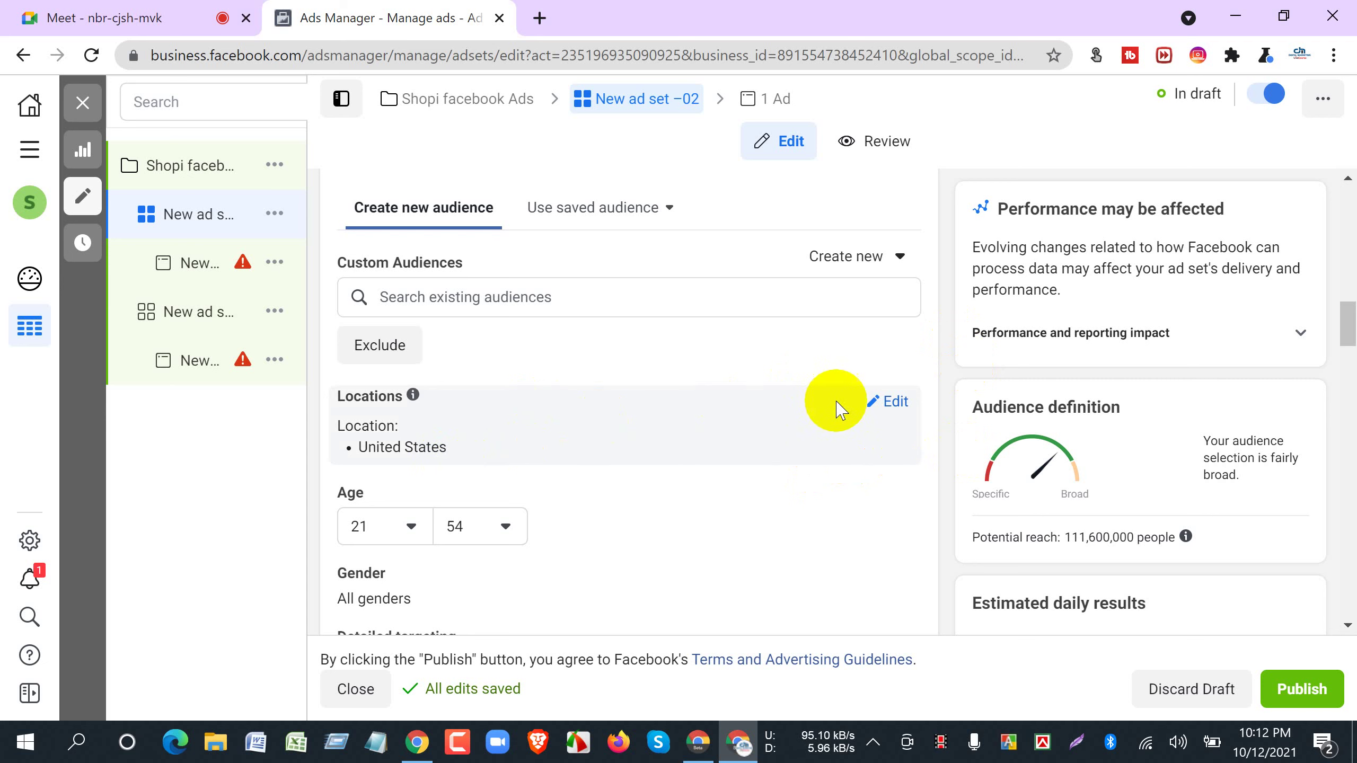
scroll(938, 440, "down", 3)
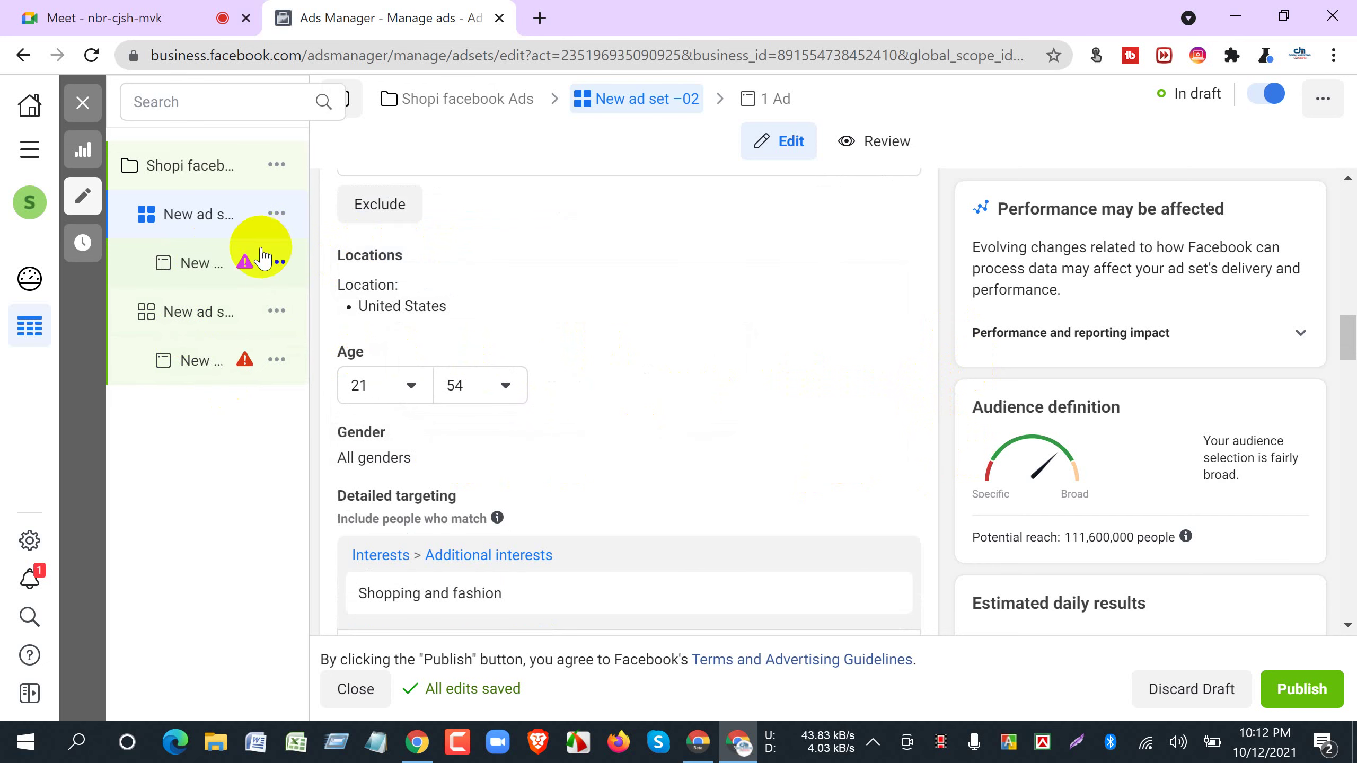
scroll(550, 433, "down", 3)
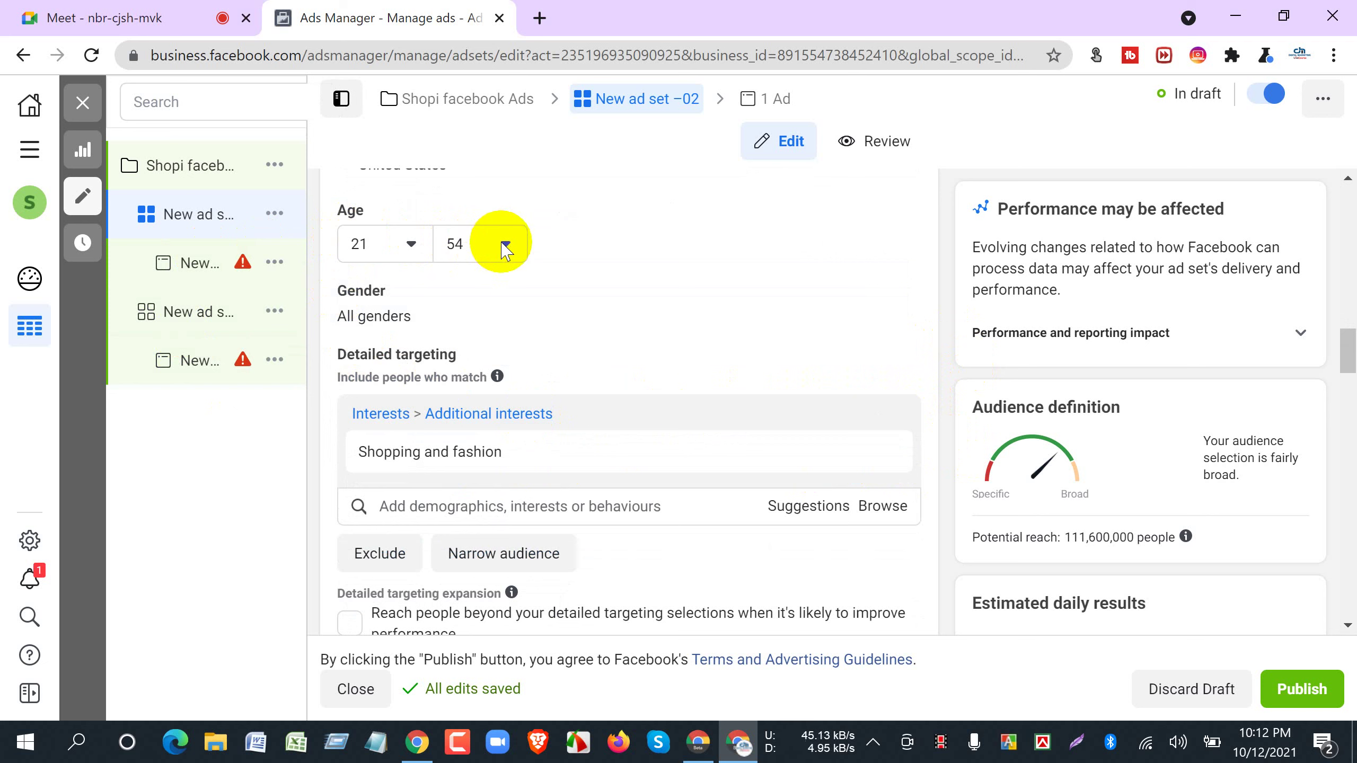
mouse_move(461, 457)
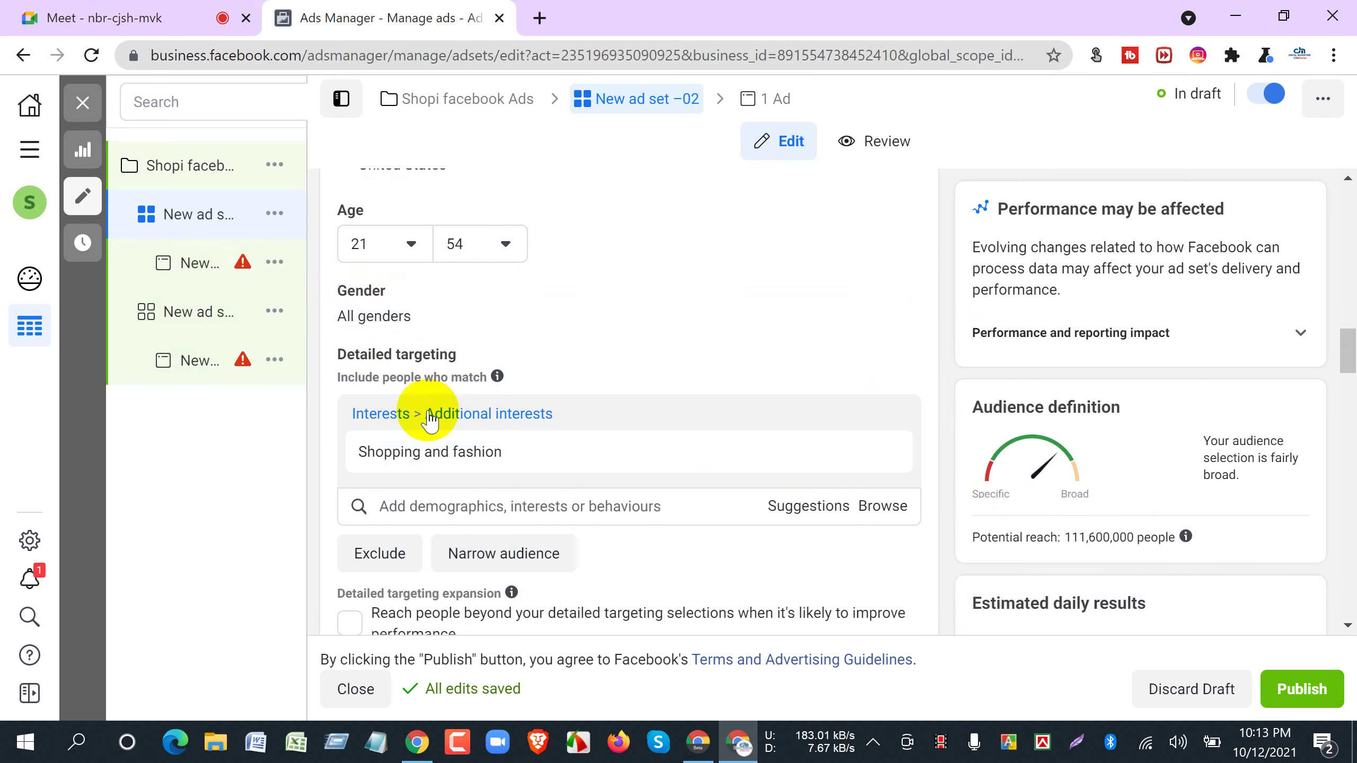
scroll(424, 423, "up", 4)
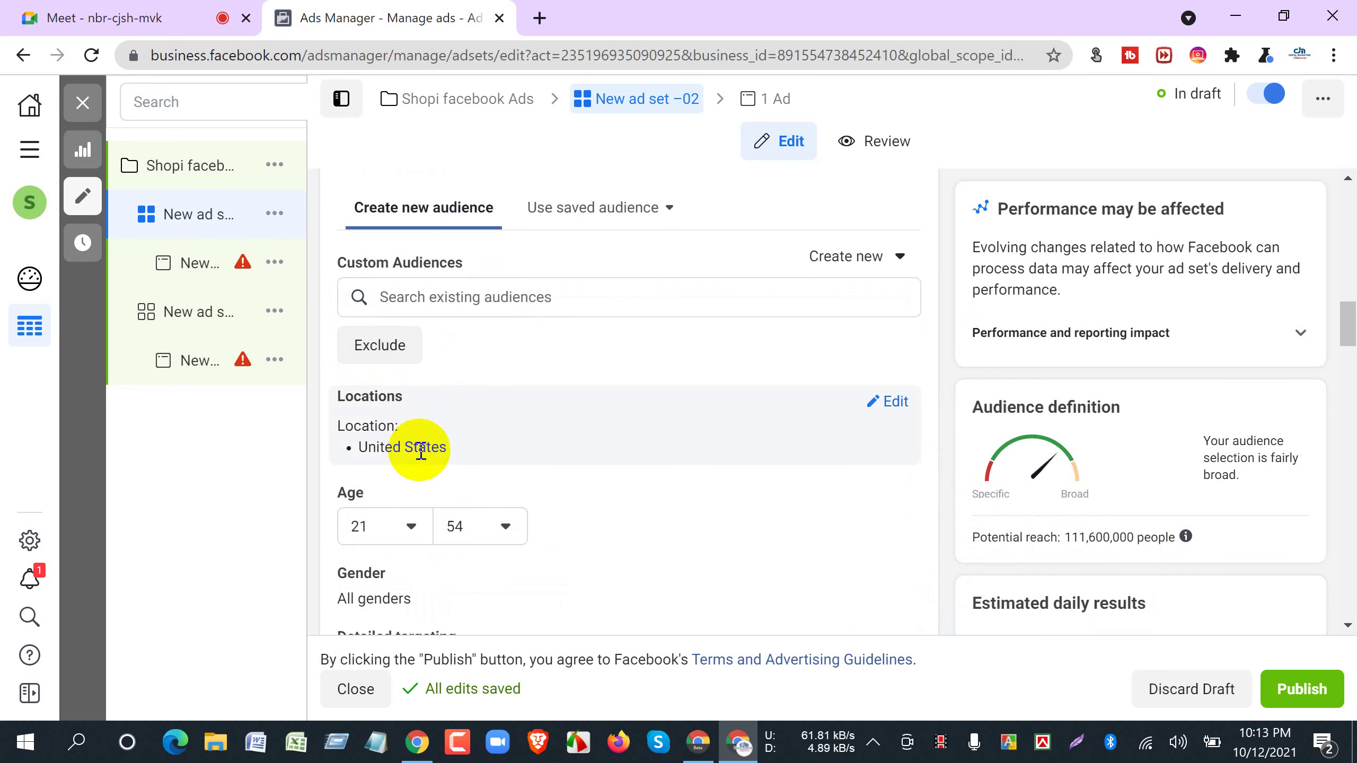
scroll(424, 449, "down", 2)
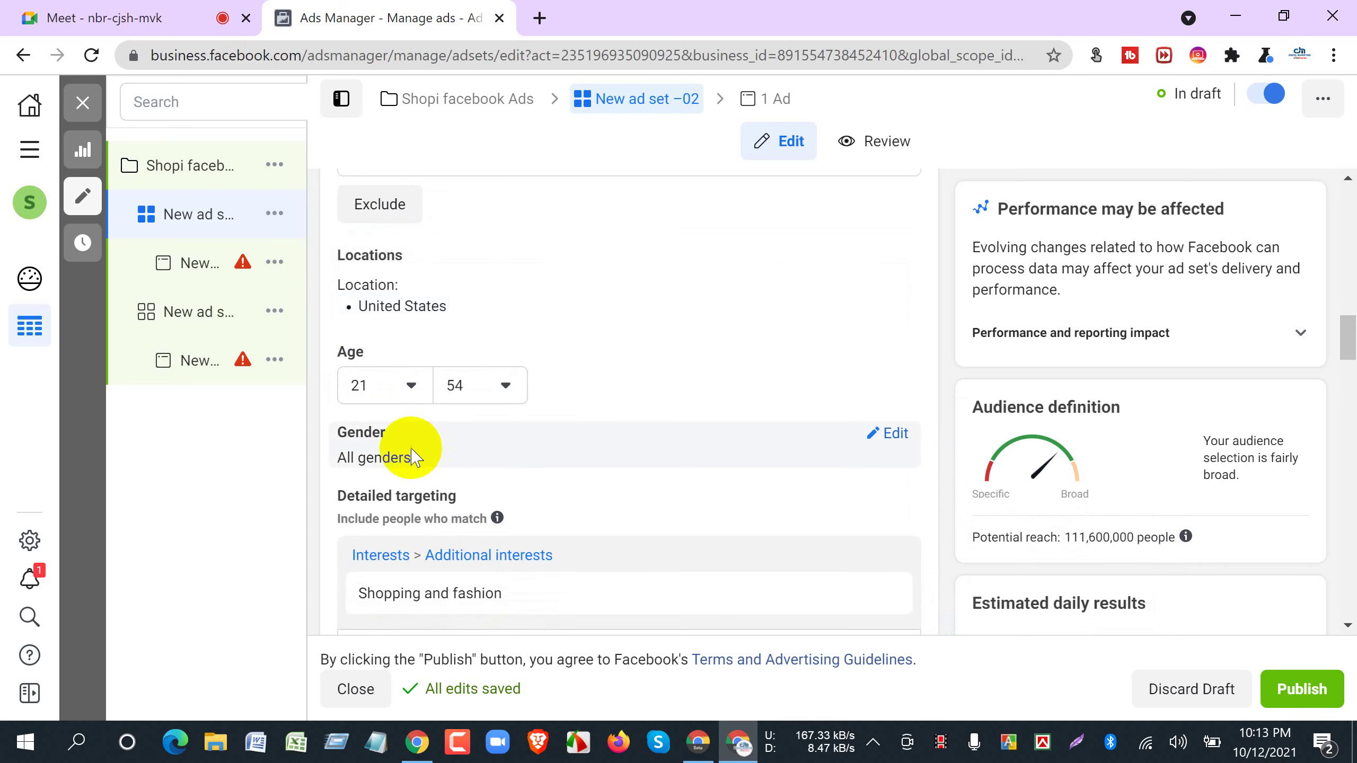
mouse_move(171, 273)
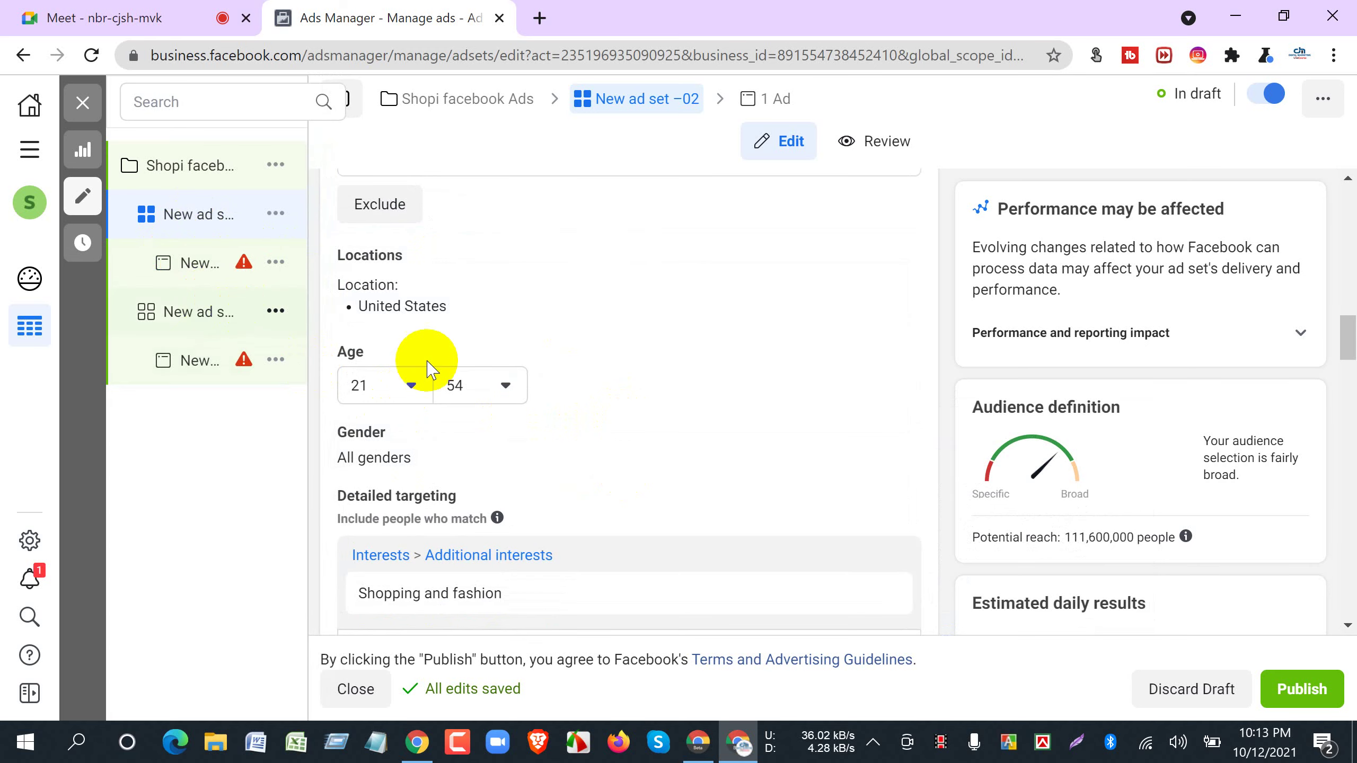
Open the ad under New ad set –02 and examine its creative, website URL, call to action, tracking and feed preview.
left_click(211, 270)
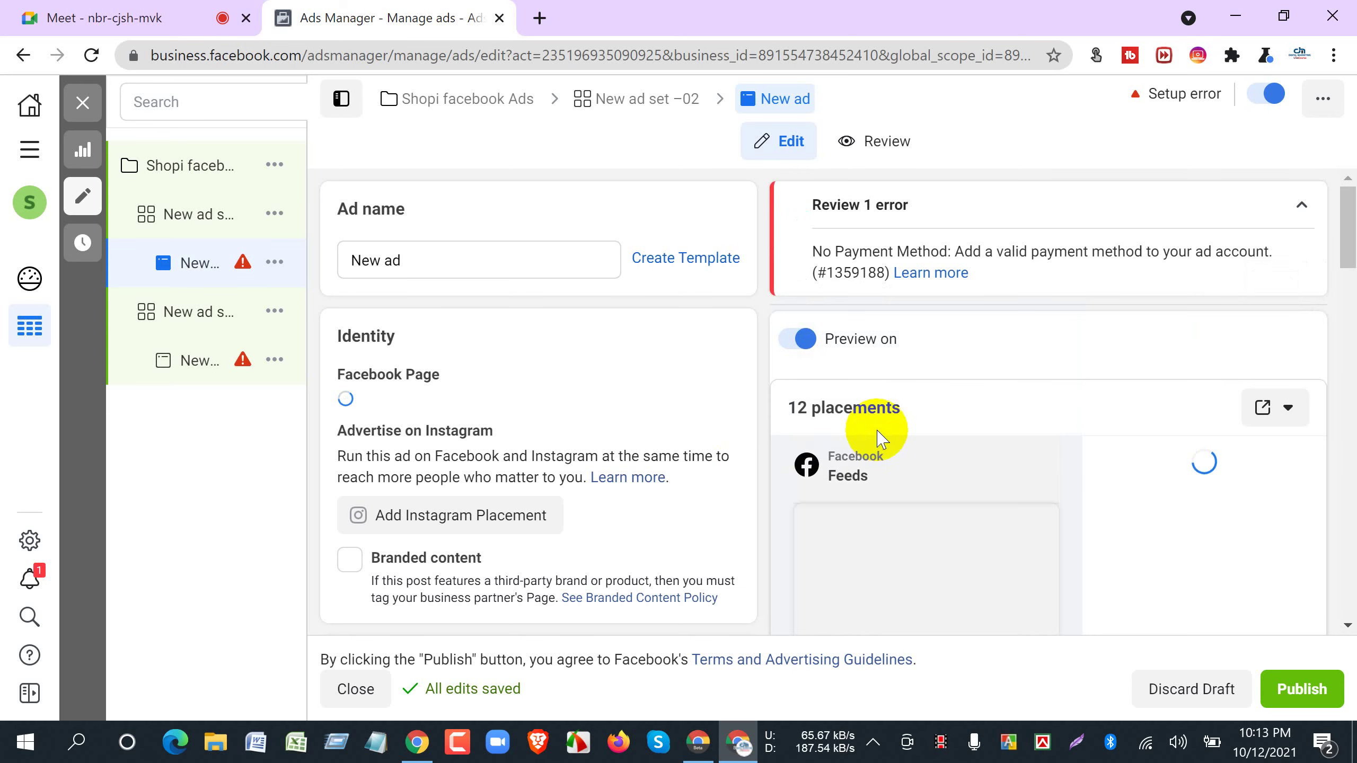
scroll(857, 446, "down", 10)
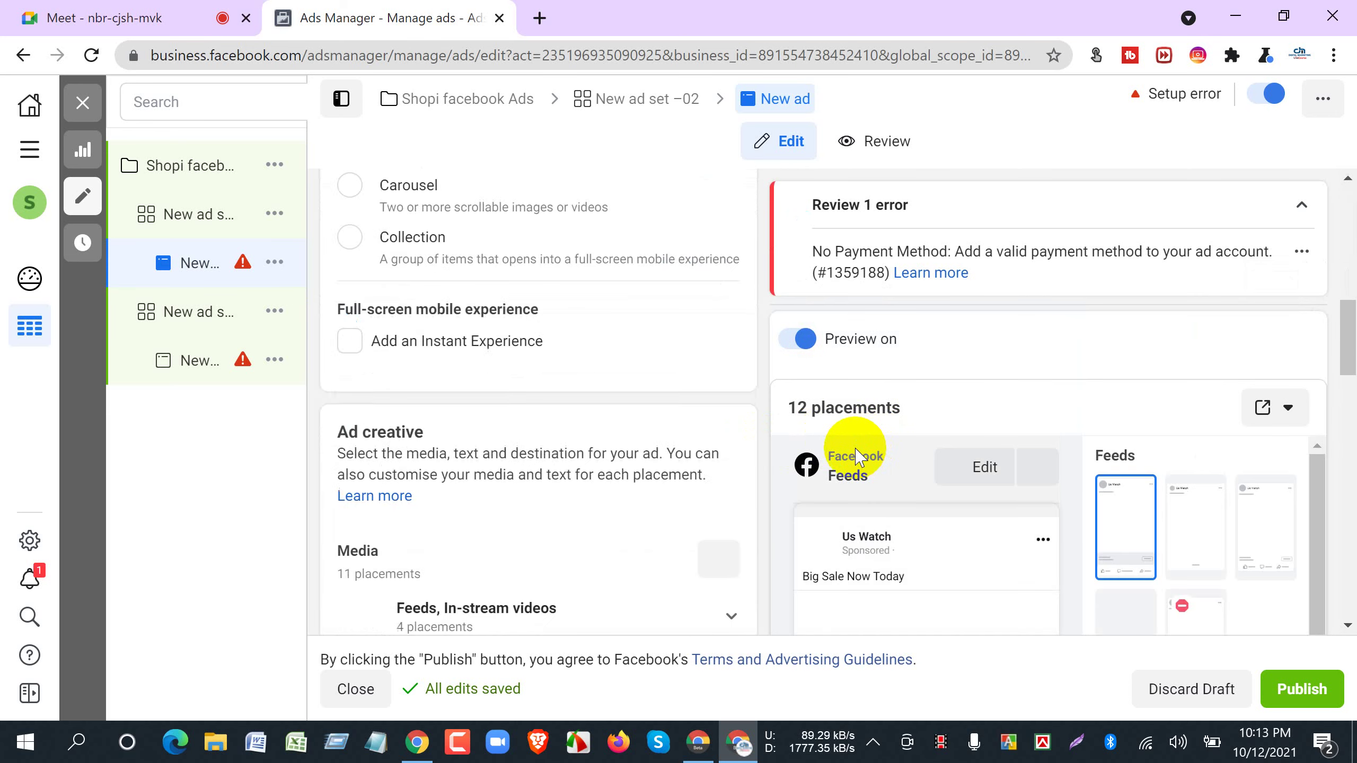
scroll(852, 449, "down", 10)
scroll(824, 529, "down", 4)
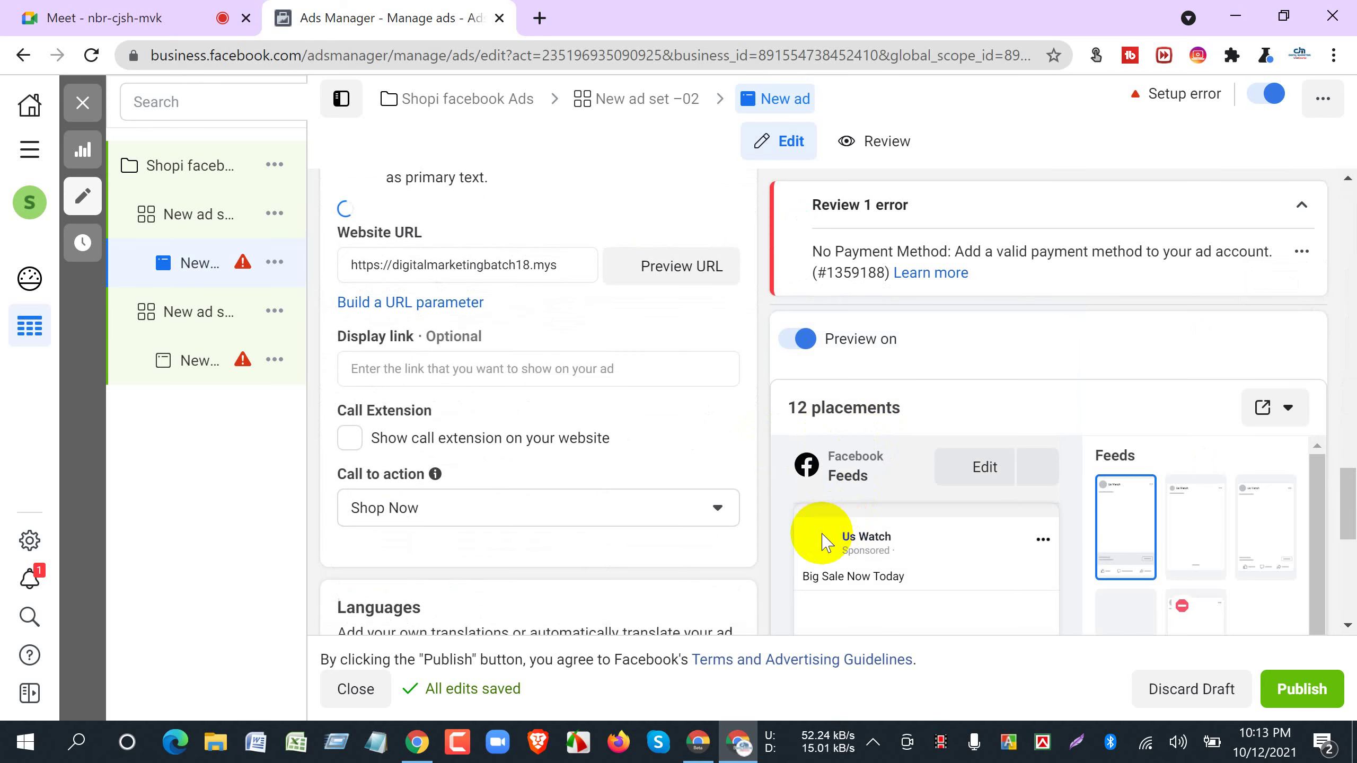
scroll(823, 534, "down", 8)
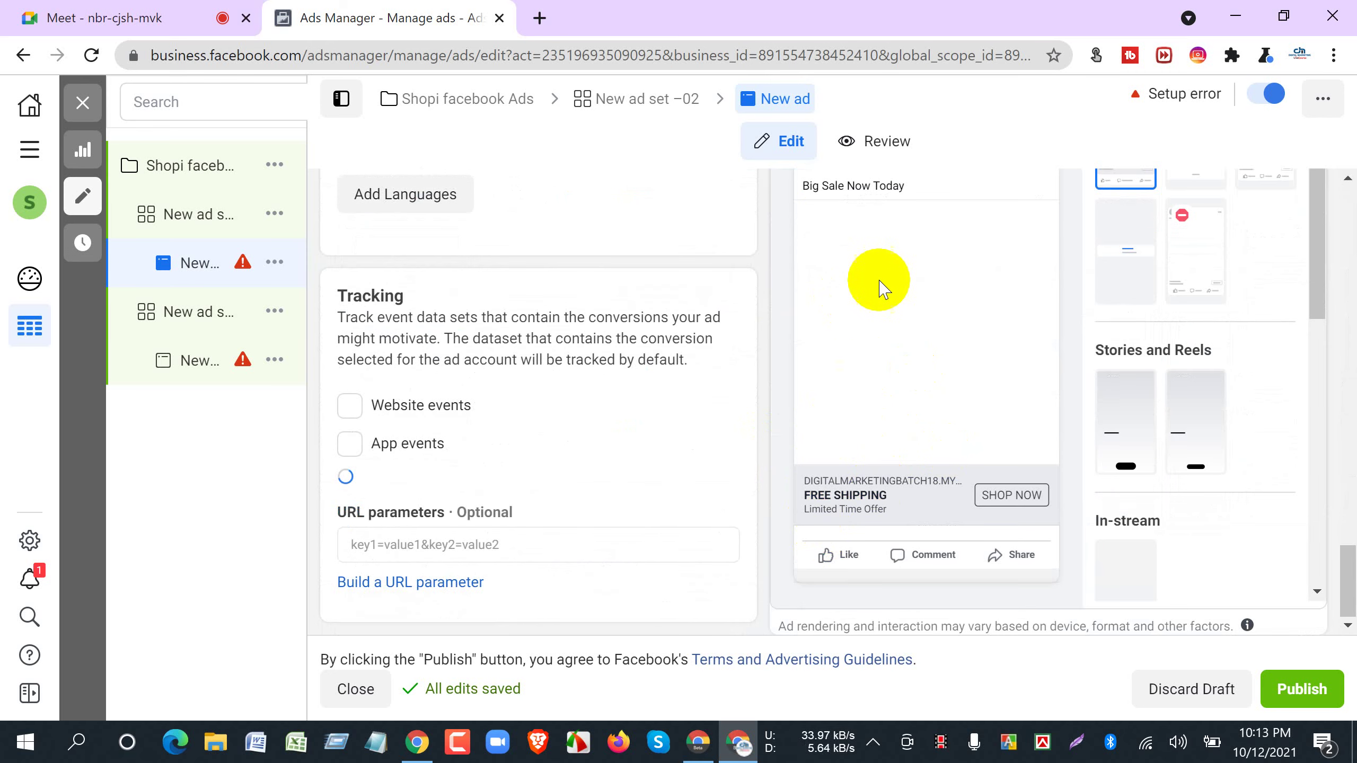
scroll(902, 391, "up", 4)
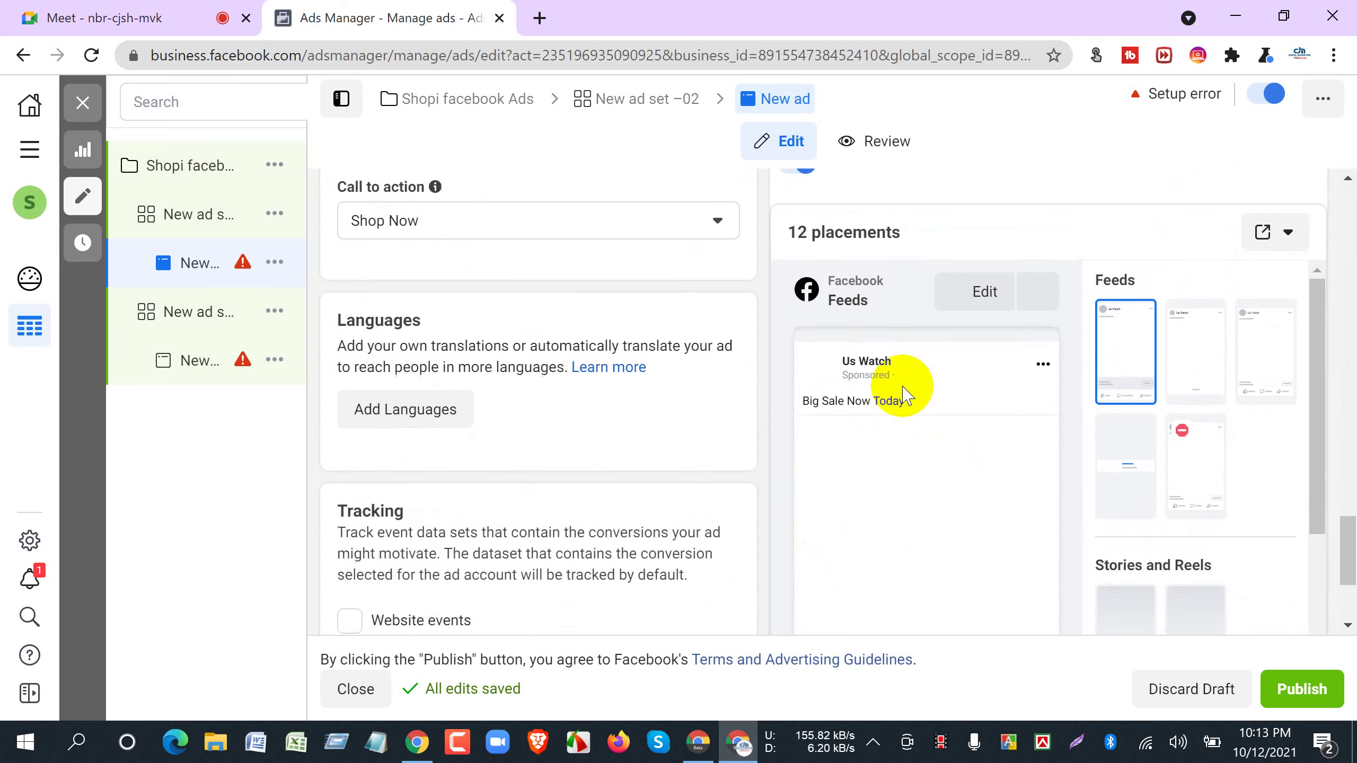
scroll(903, 398, "down", 1)
scroll(876, 396, "down", 3)
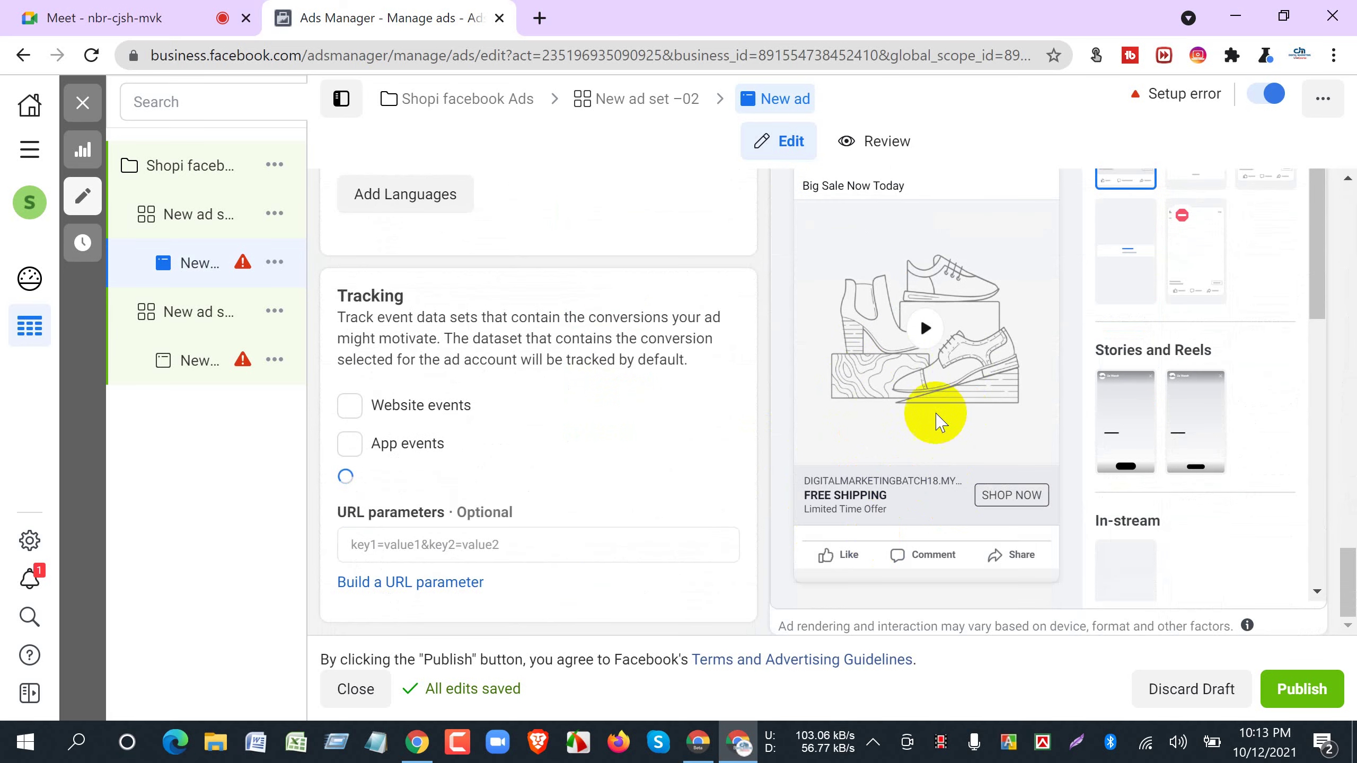
Return to New ad set –02 and review its audience section from custom audiences through detailed targeting.
left_click(192, 216)
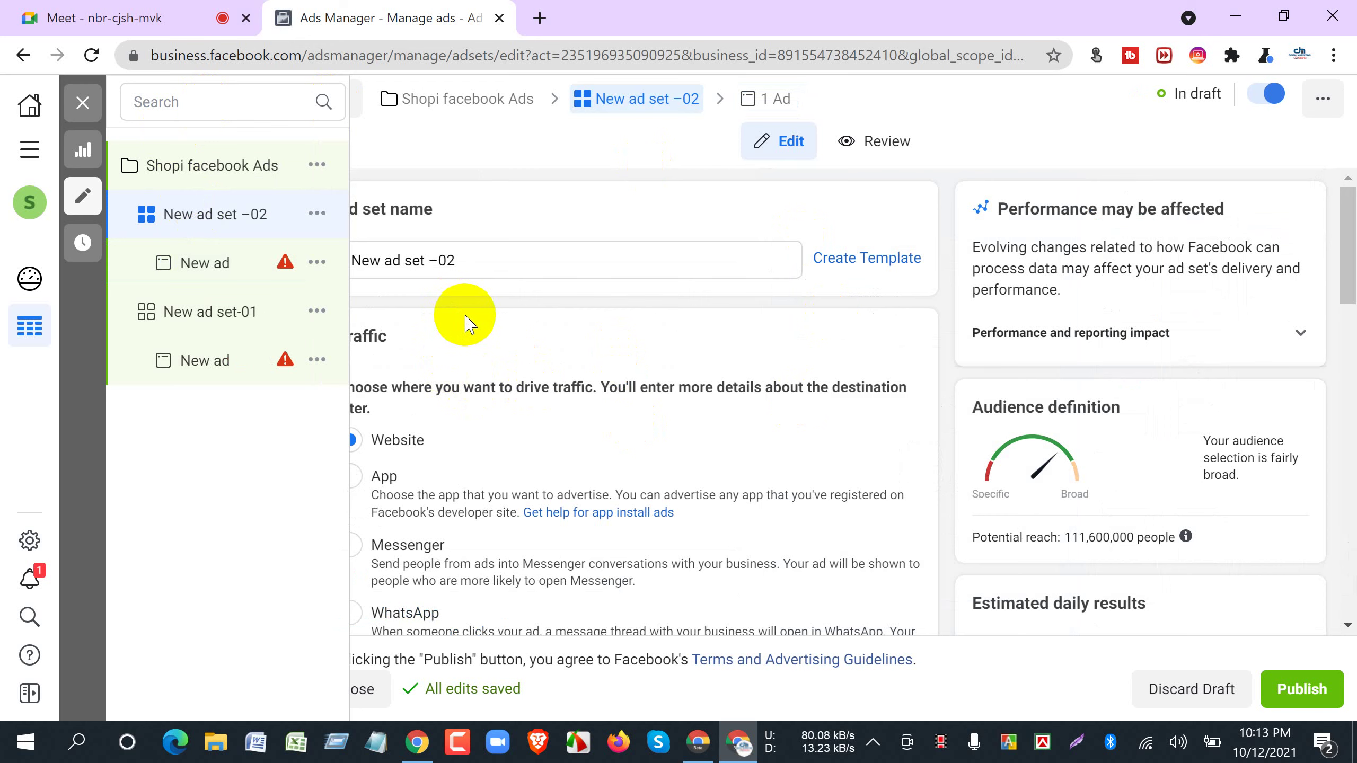
scroll(467, 323, "down", 10)
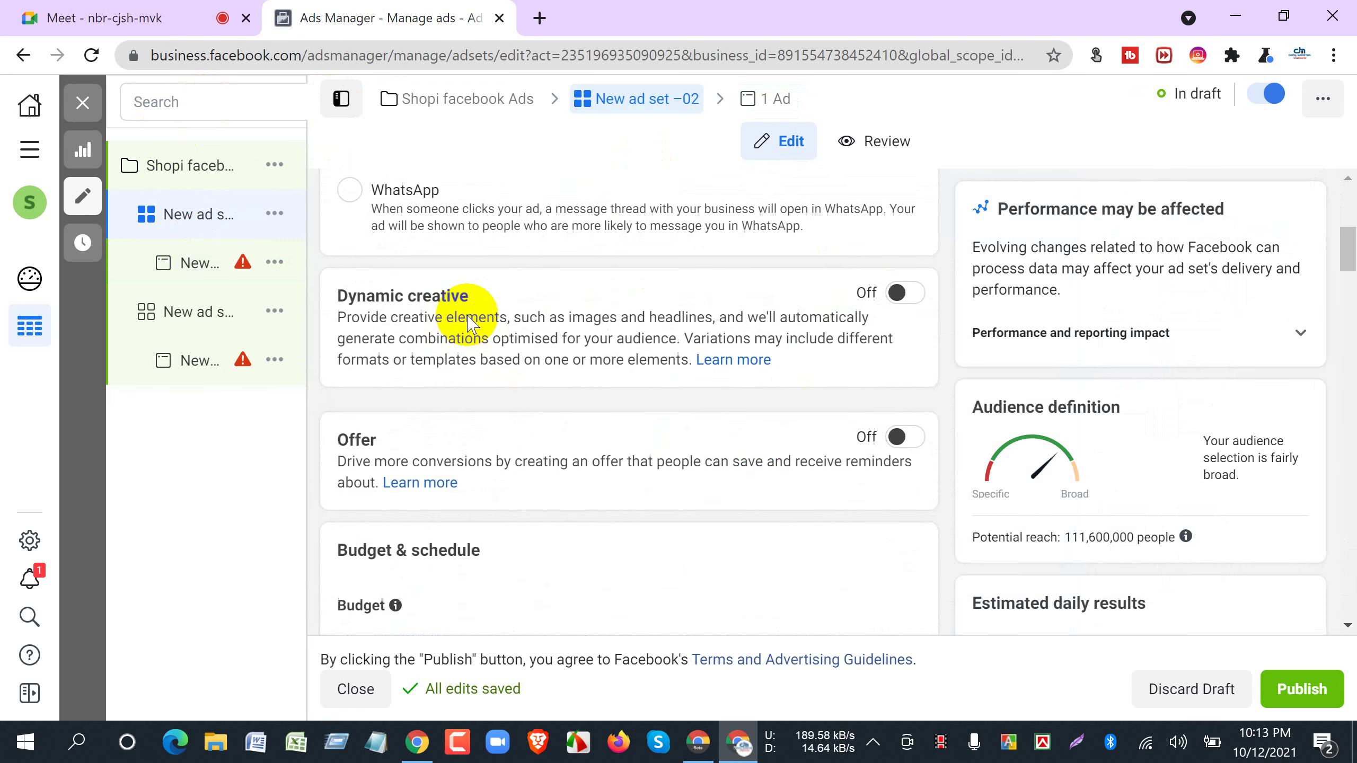
scroll(467, 324, "down", 8)
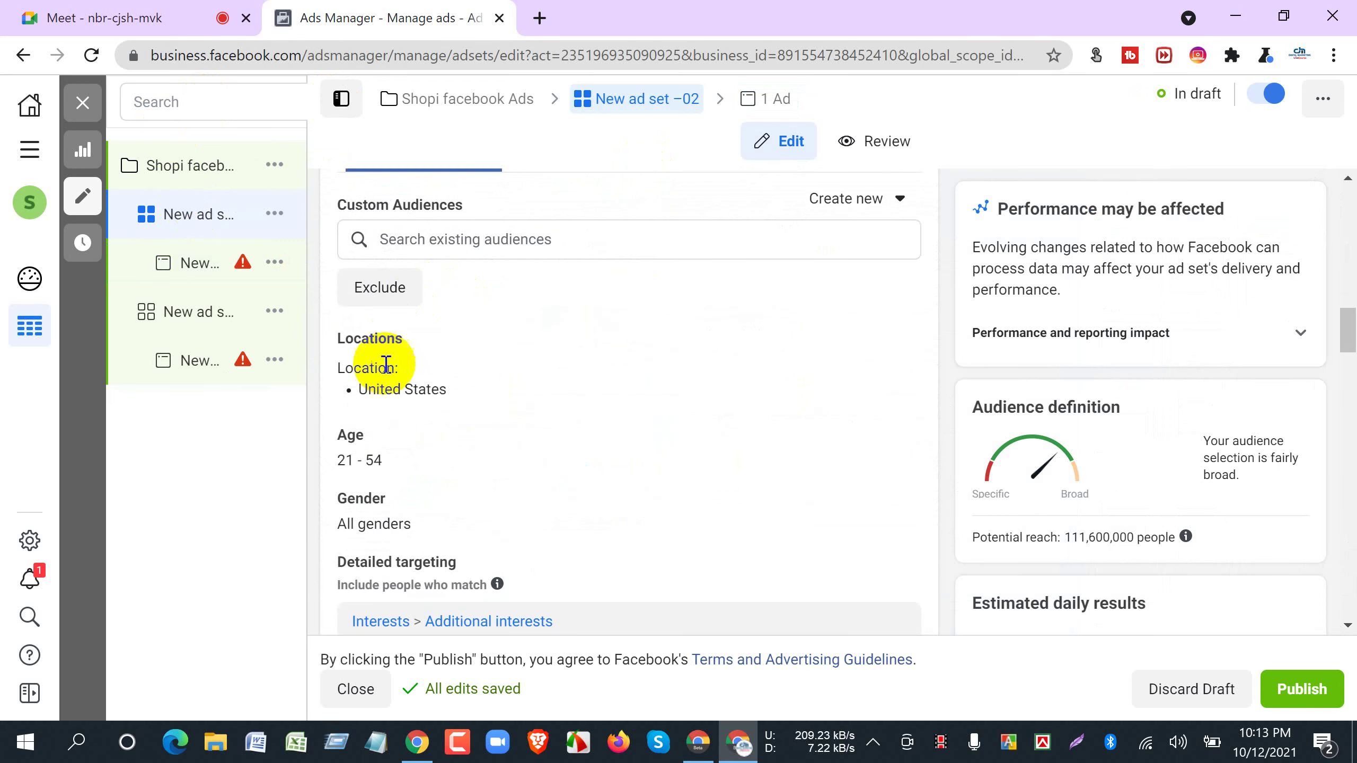
scroll(434, 395, "down", 3)
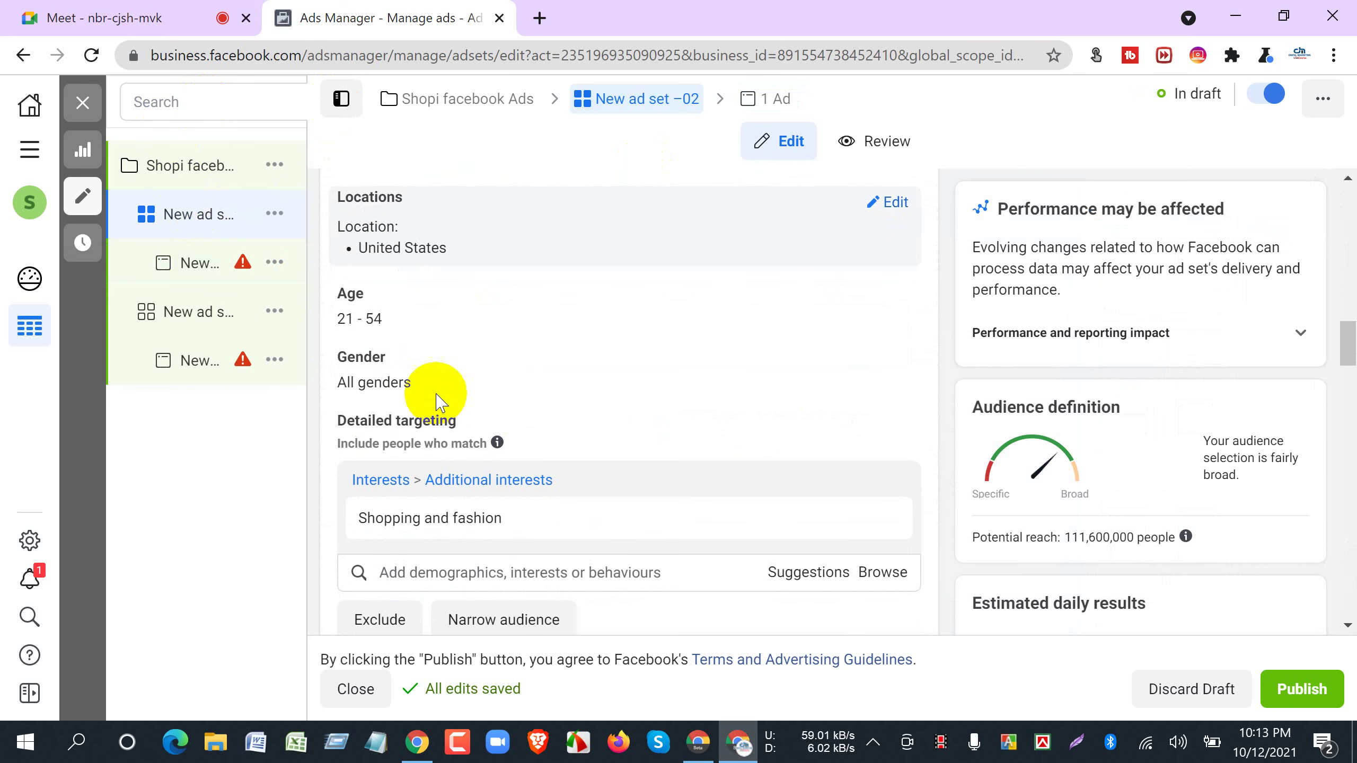
scroll(433, 396, "up", 3)
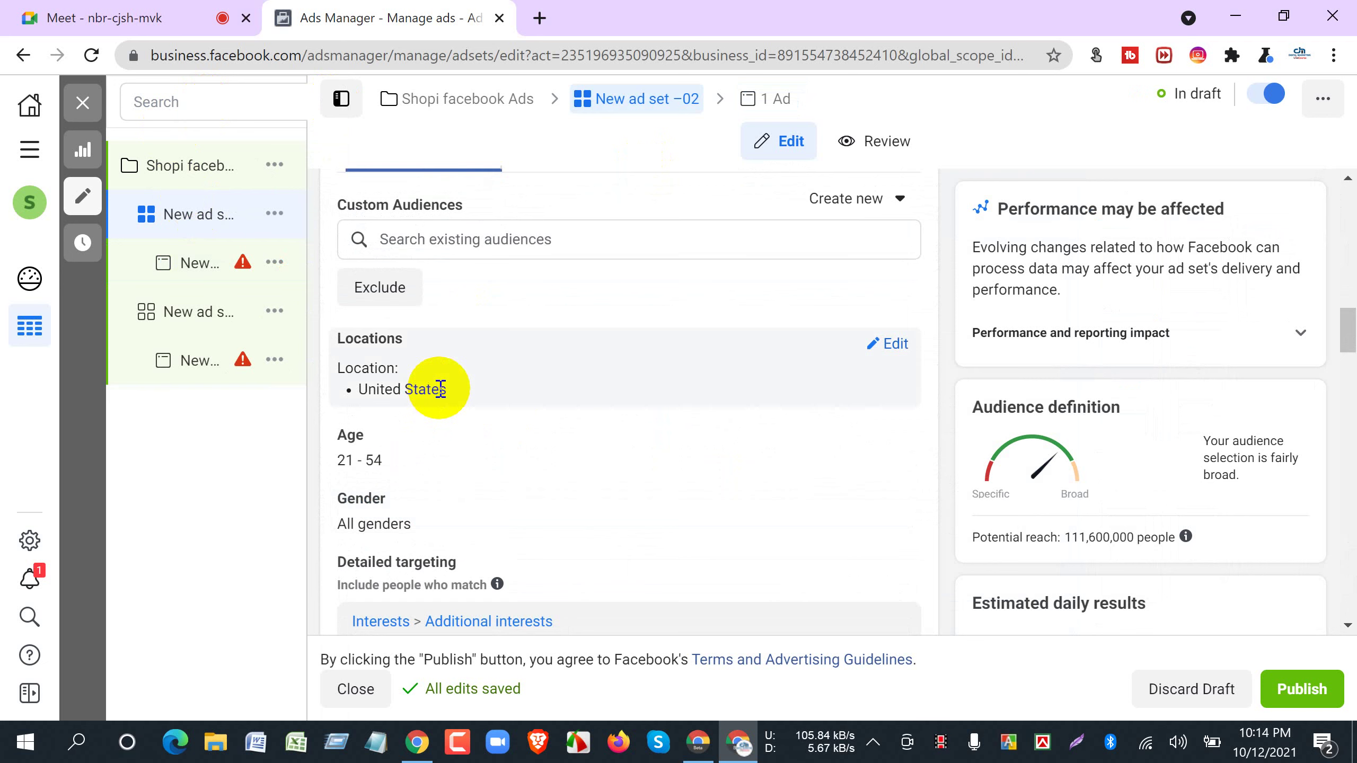
scroll(443, 389, "down", 3)
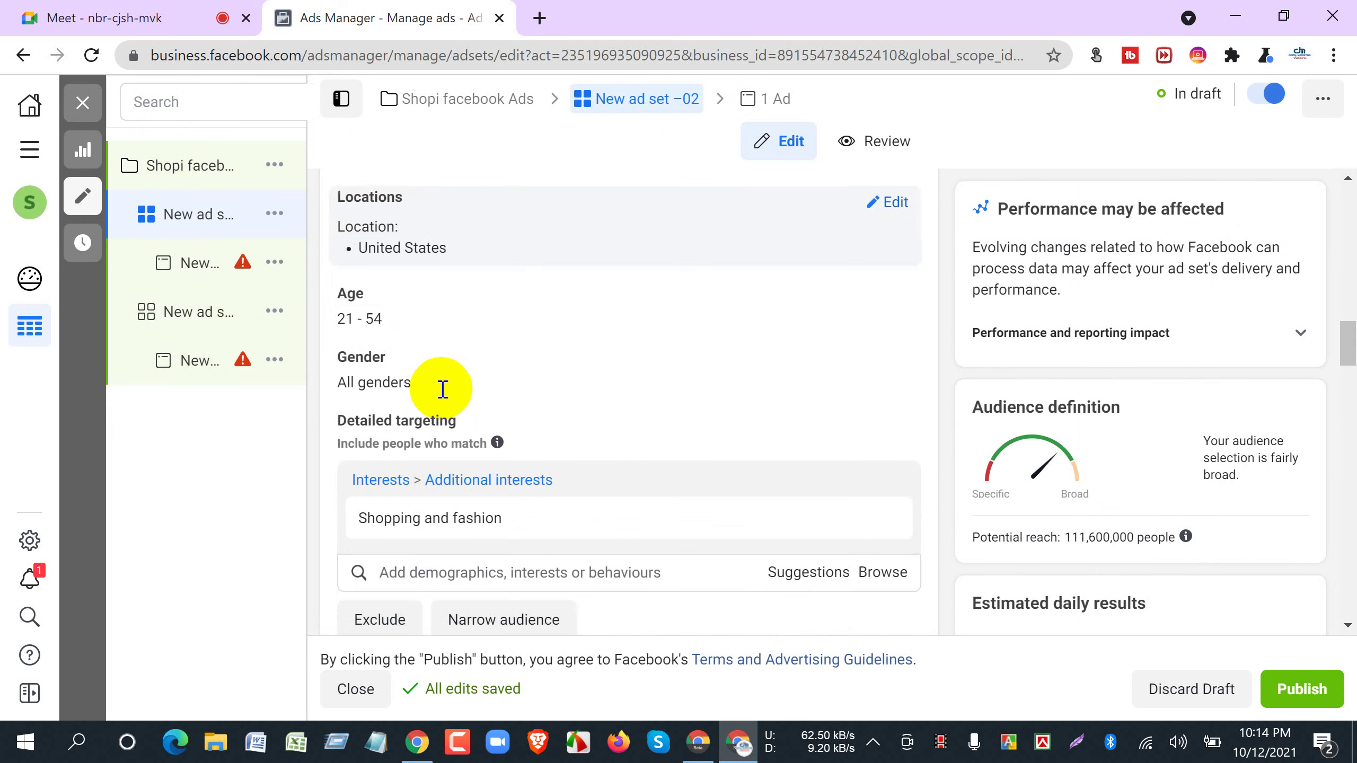
Open New ad set-01 and examine its location, age, gender, detailed targeting and potential reach for comparison with New ad set –02.
mouse_move(387, 534)
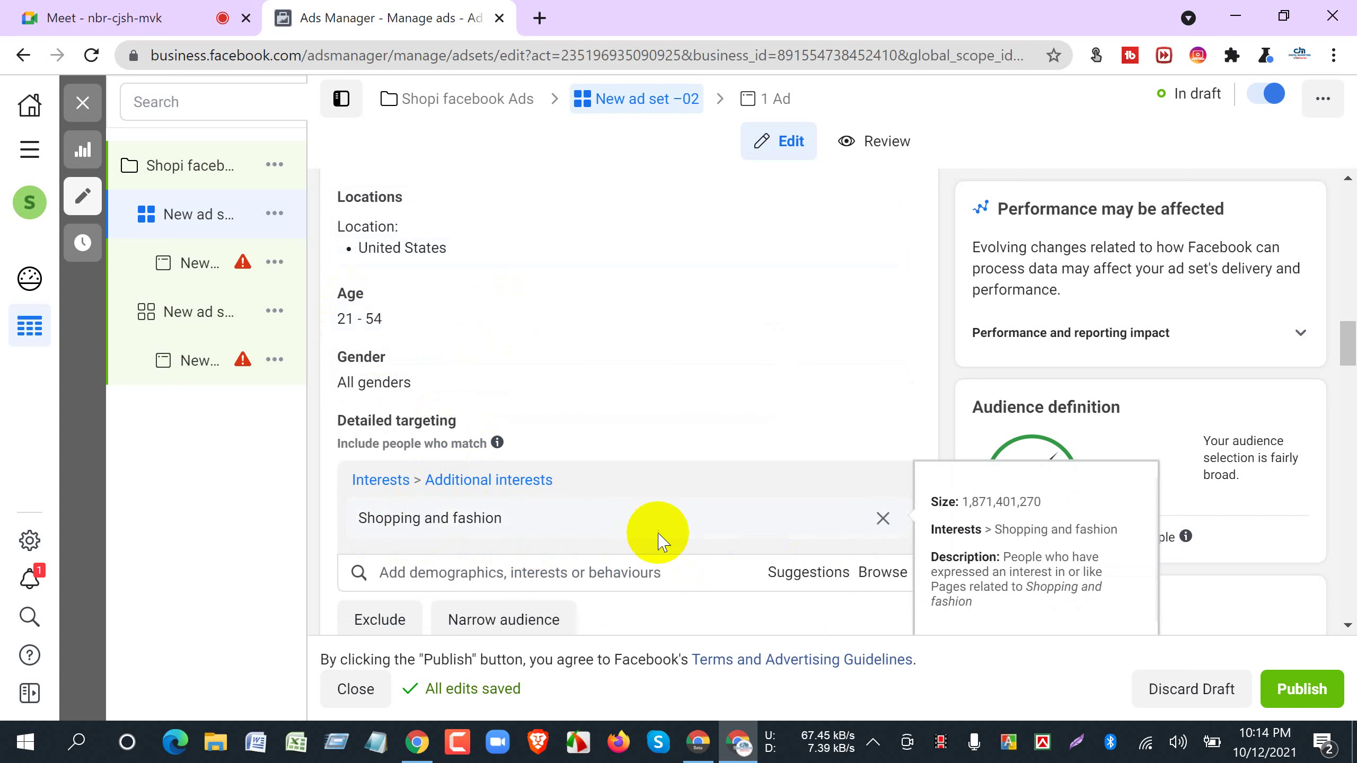
mouse_move(182, 303)
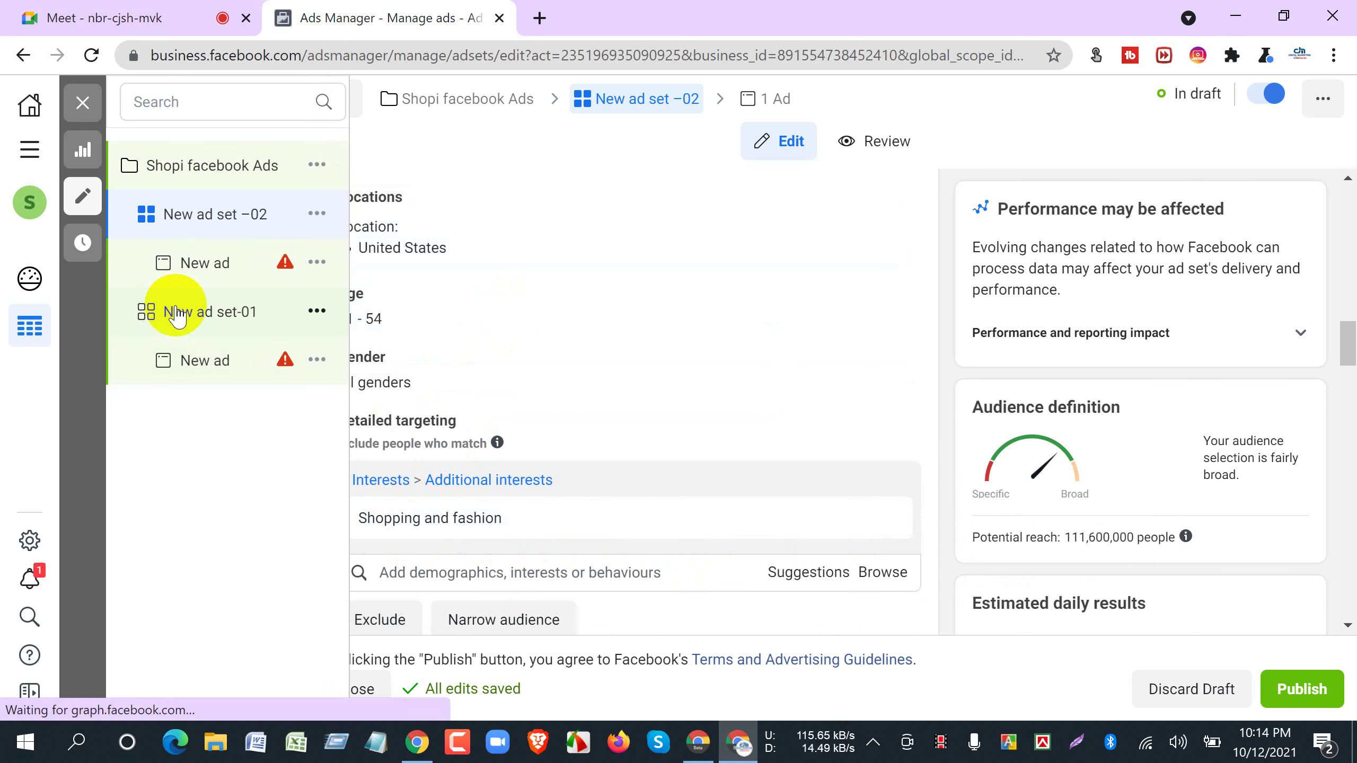
left_click(177, 314)
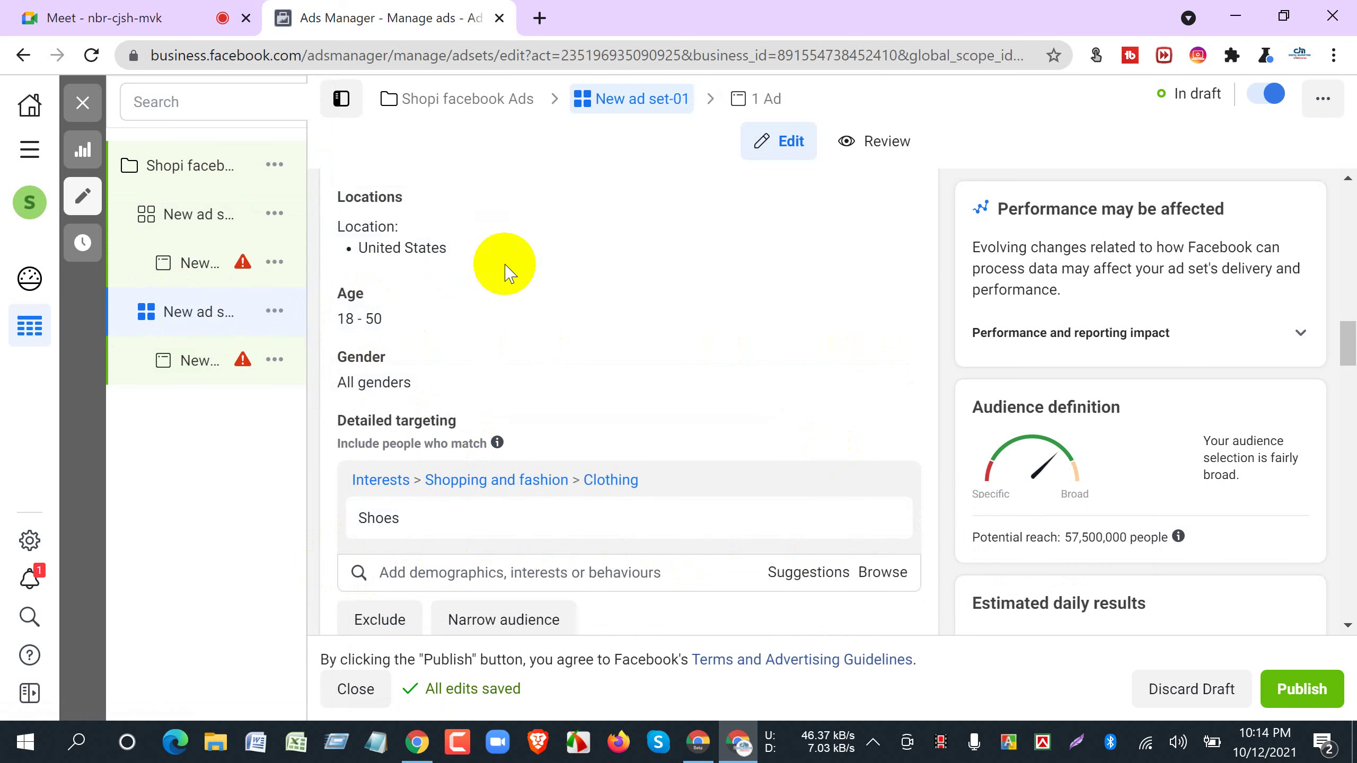
mouse_move(153, 219)
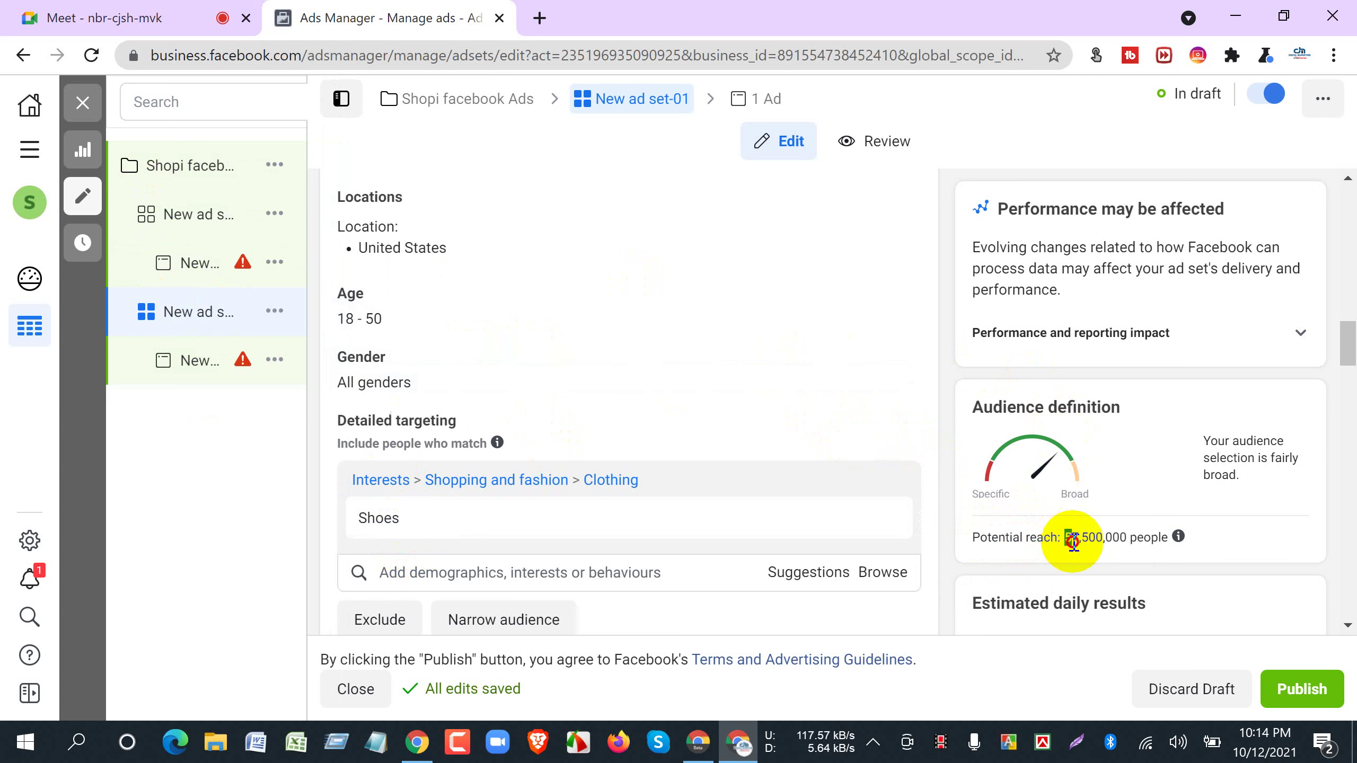
left_click_drag(1073, 540, 1128, 539)
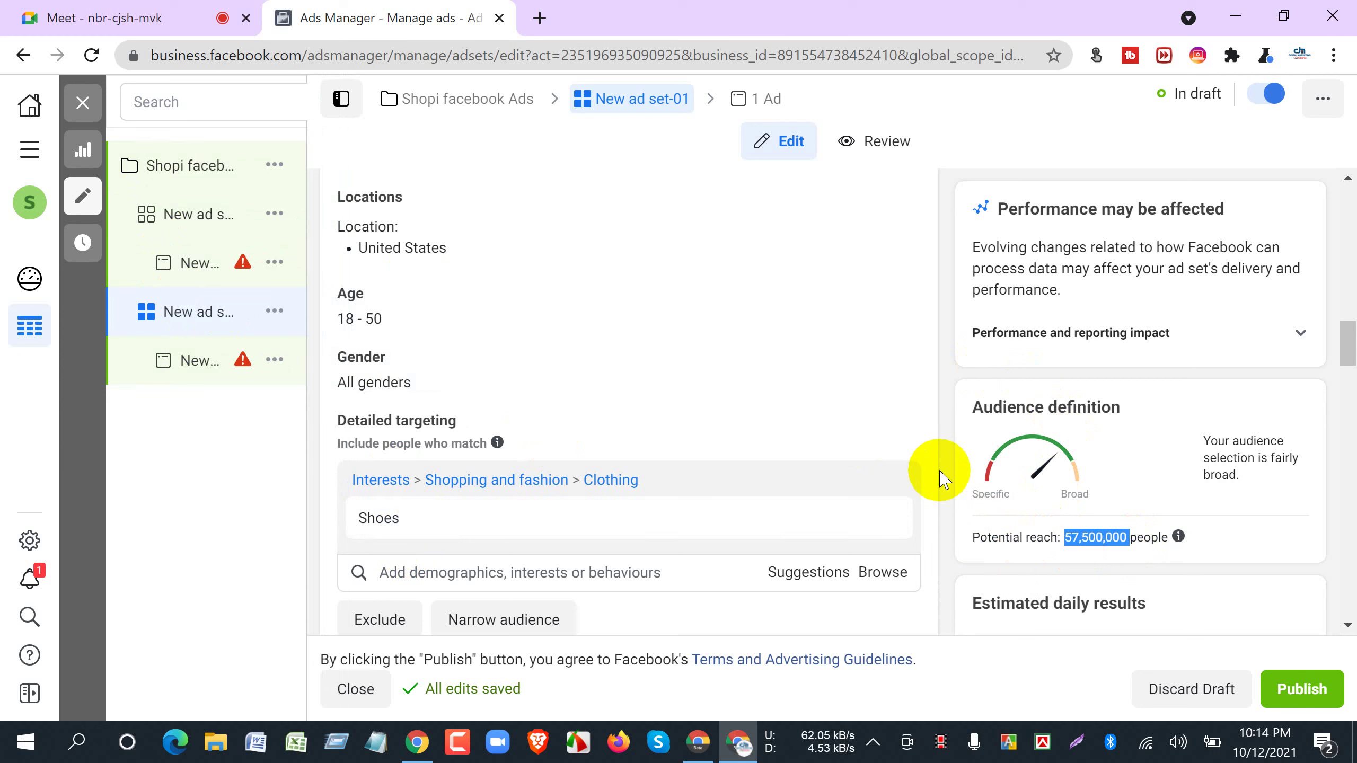
scroll(910, 465, "down", 2)
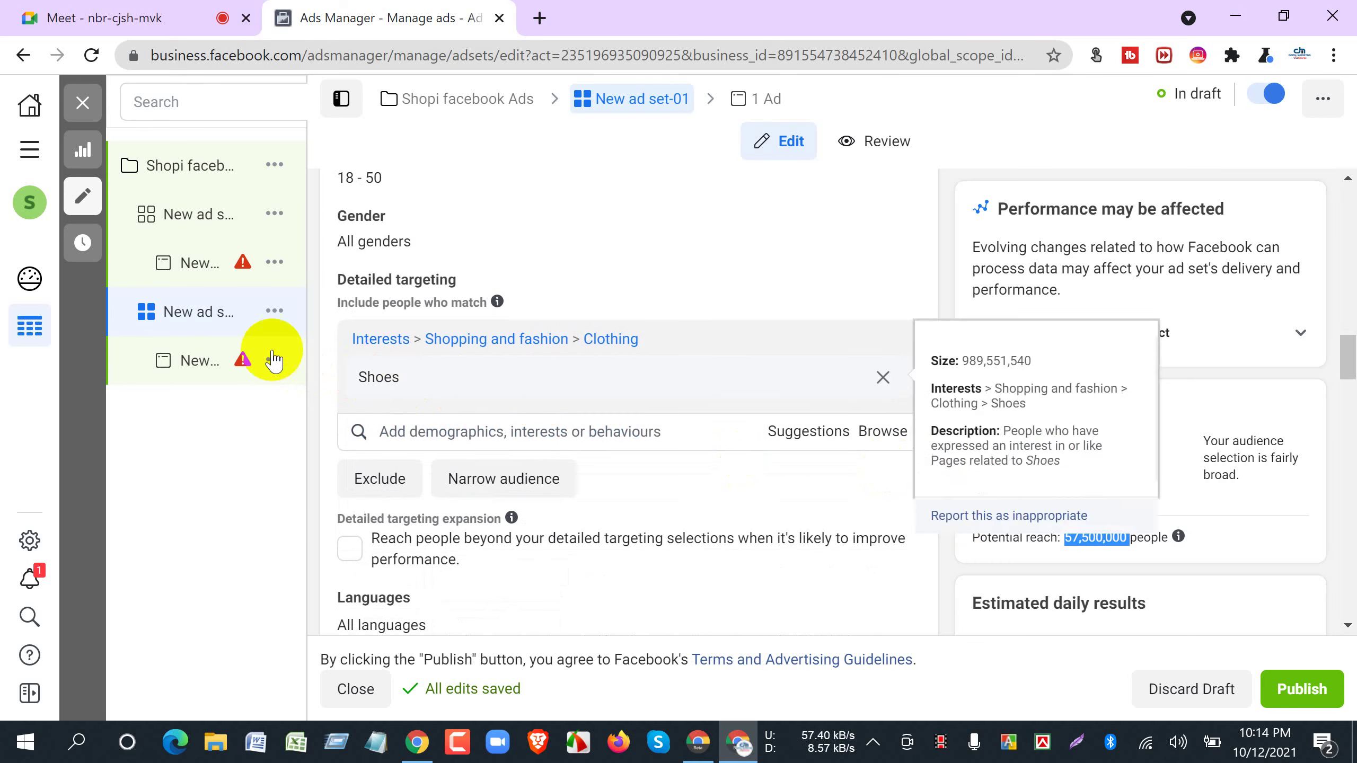
scroll(497, 455, "up", 2)
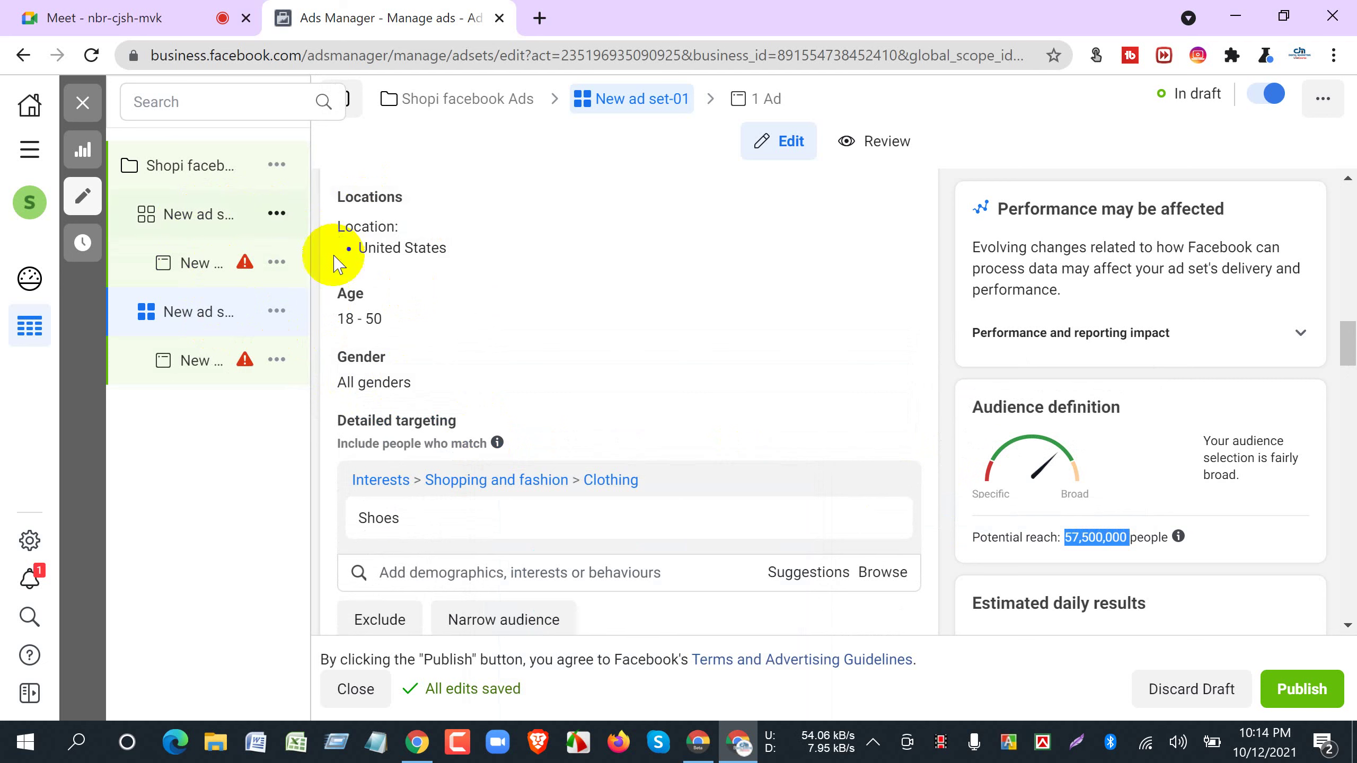
mouse_move(282, 227)
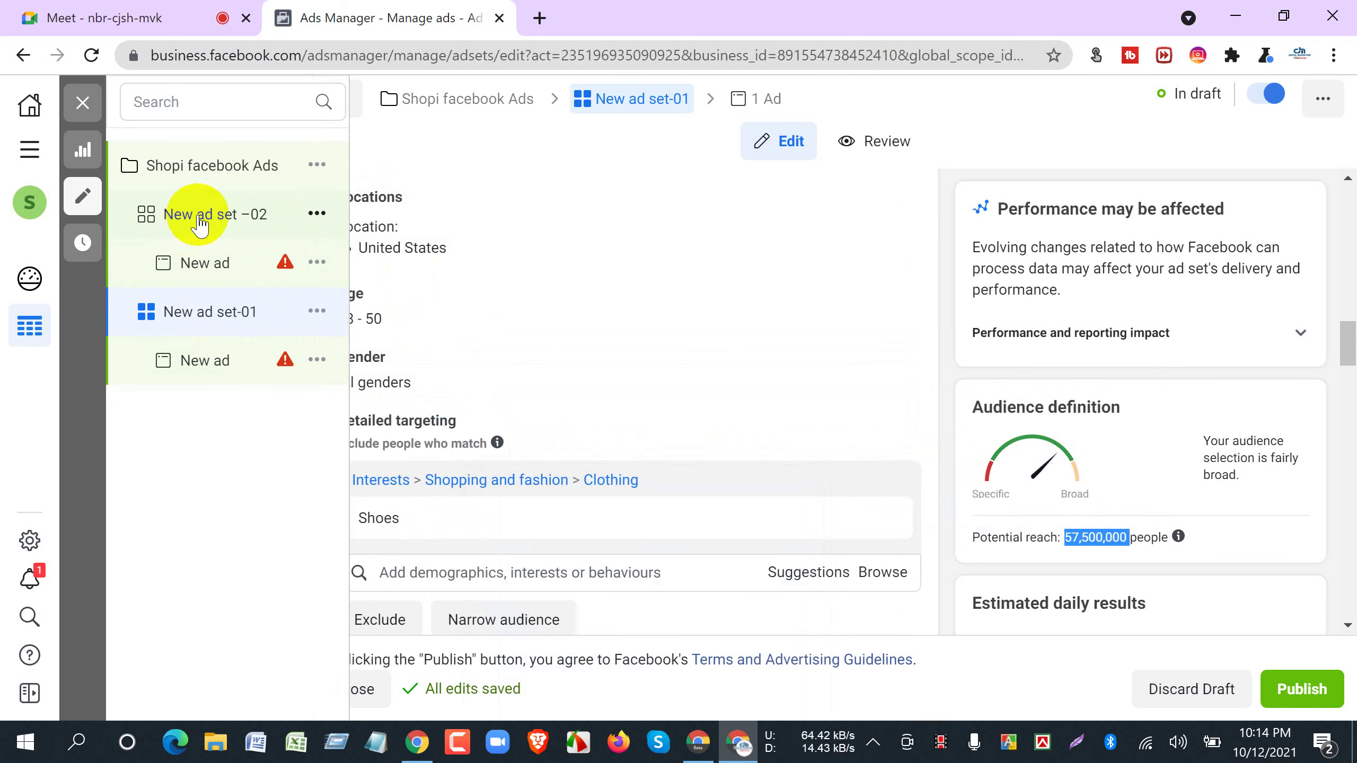
Add the Shopping and fashion interest to New ad set-01's detailed targeting.
scroll(588, 577, "down", 2)
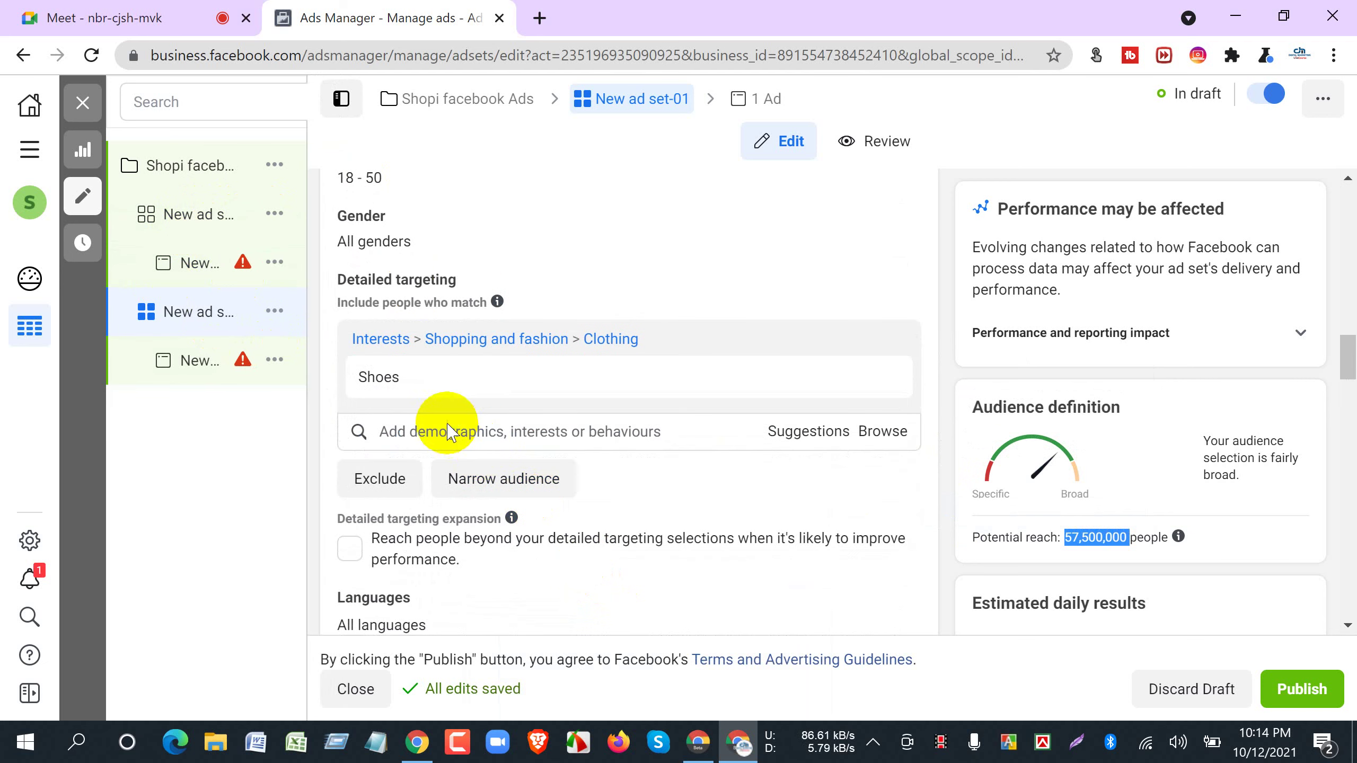
left_click(440, 433)
type("shopping and fash")
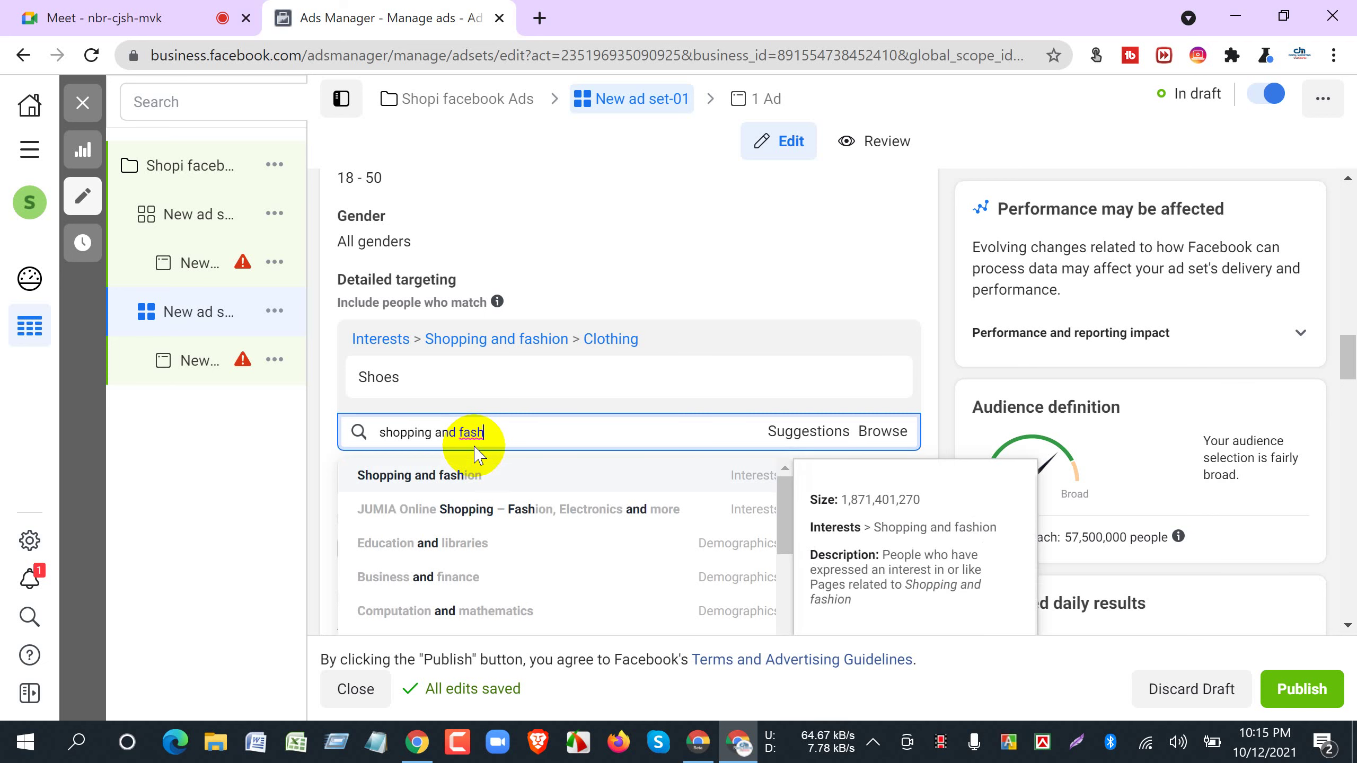
left_click(464, 478)
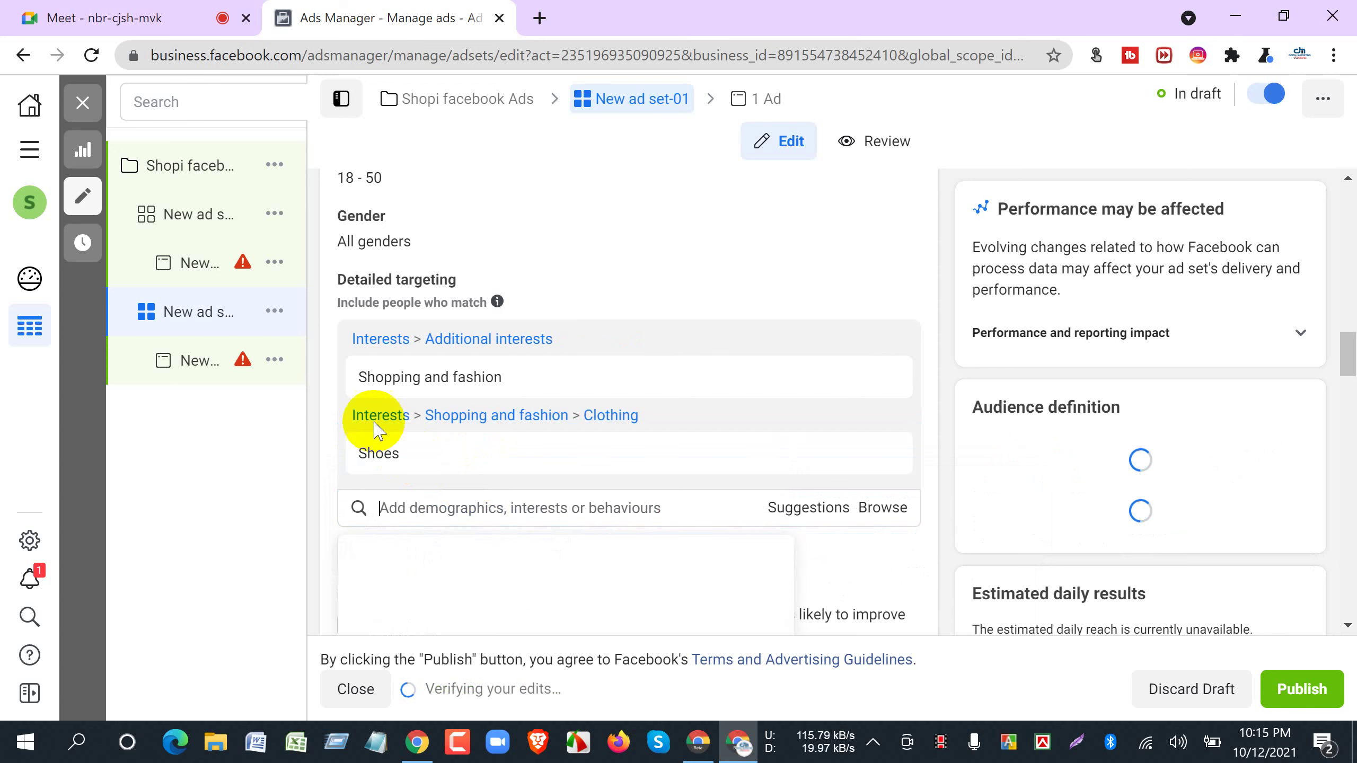
Set the maximum audience age of New ad set-01 to 54.
scroll(427, 476, "up", 3)
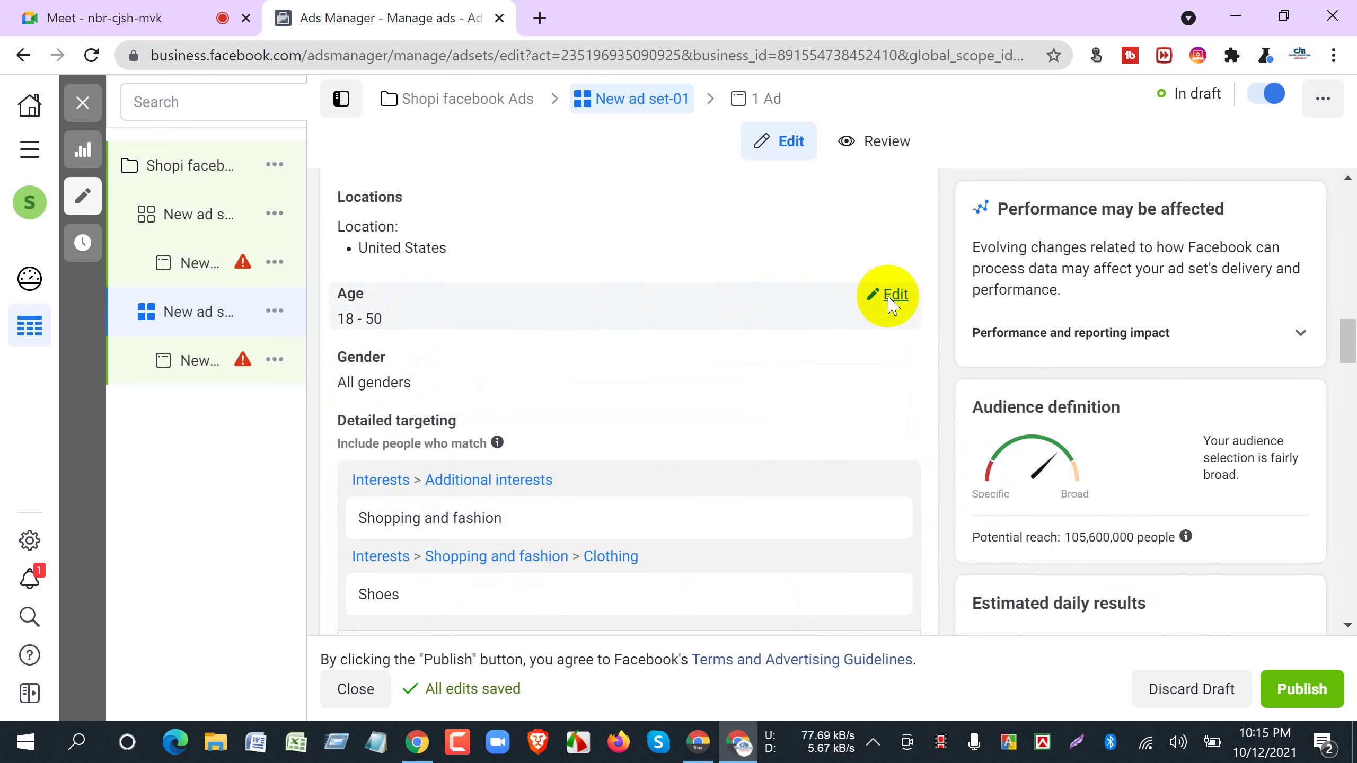
left_click(888, 299)
left_click(499, 327)
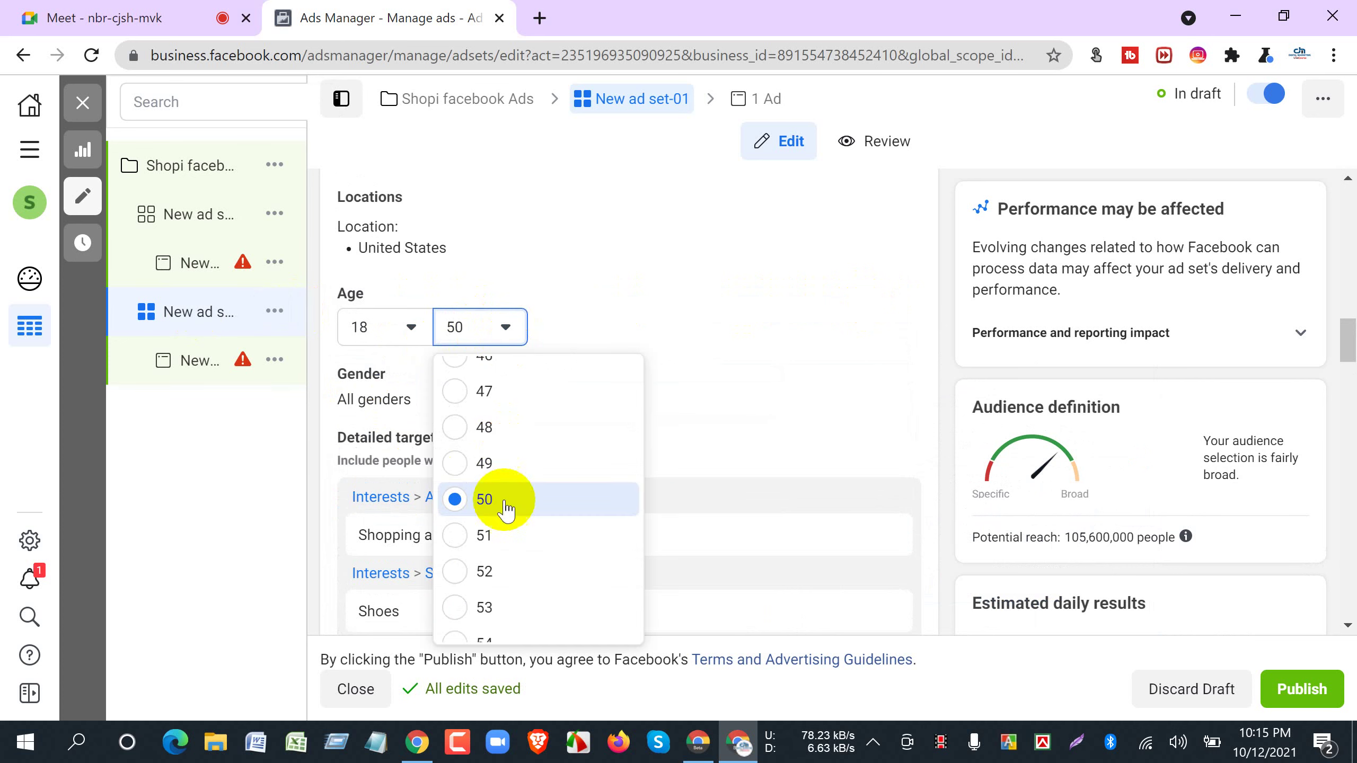
scroll(473, 562, "down", 2)
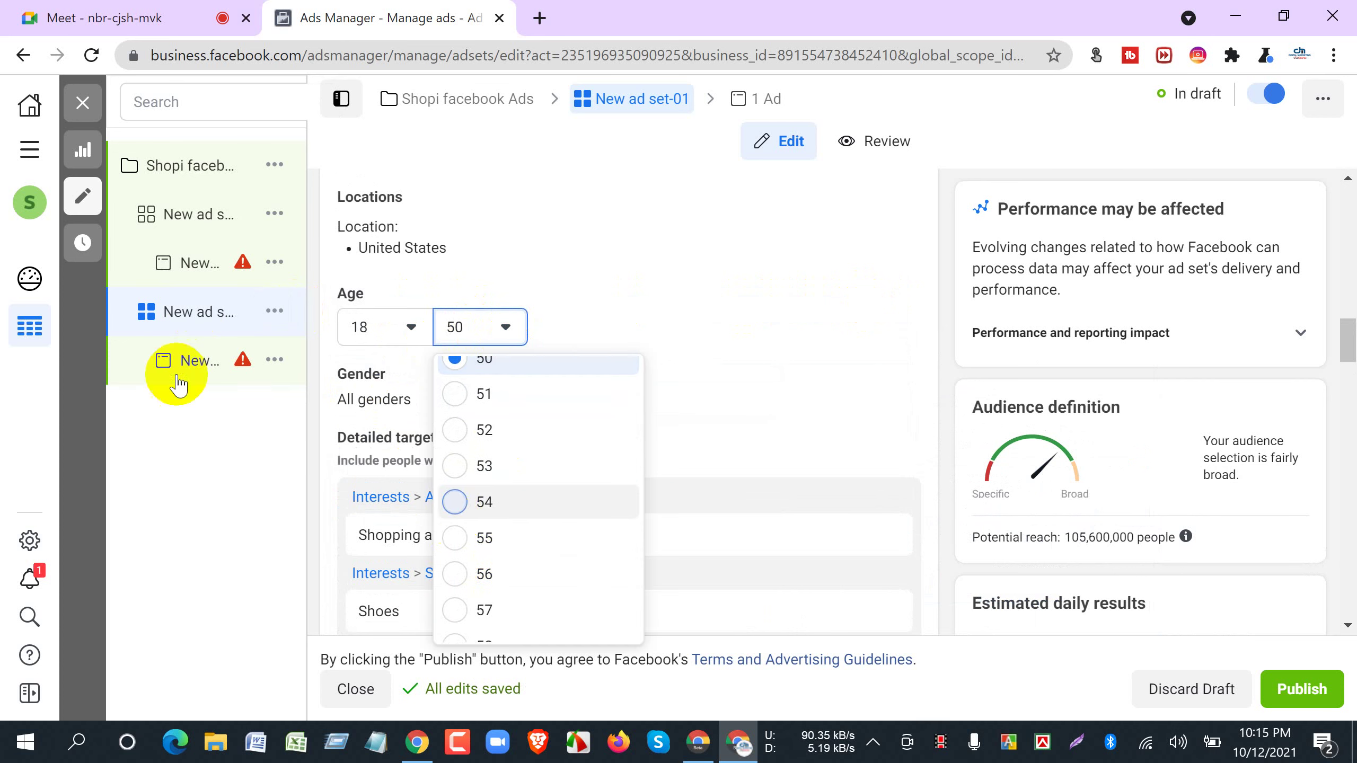
key("Return")
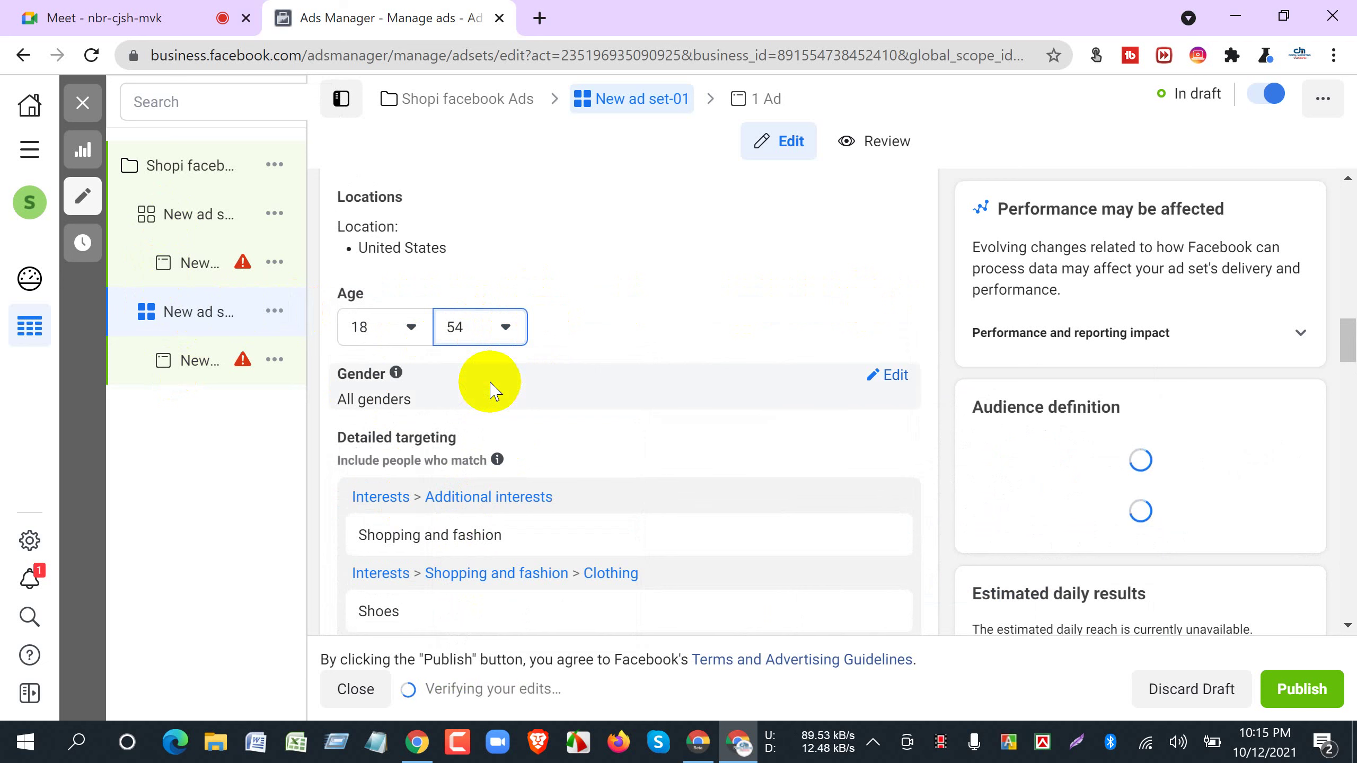
Examine New ad set-01's detailed targeting interests together with the potential reach in its audience definition.
scroll(558, 446, "down", 2)
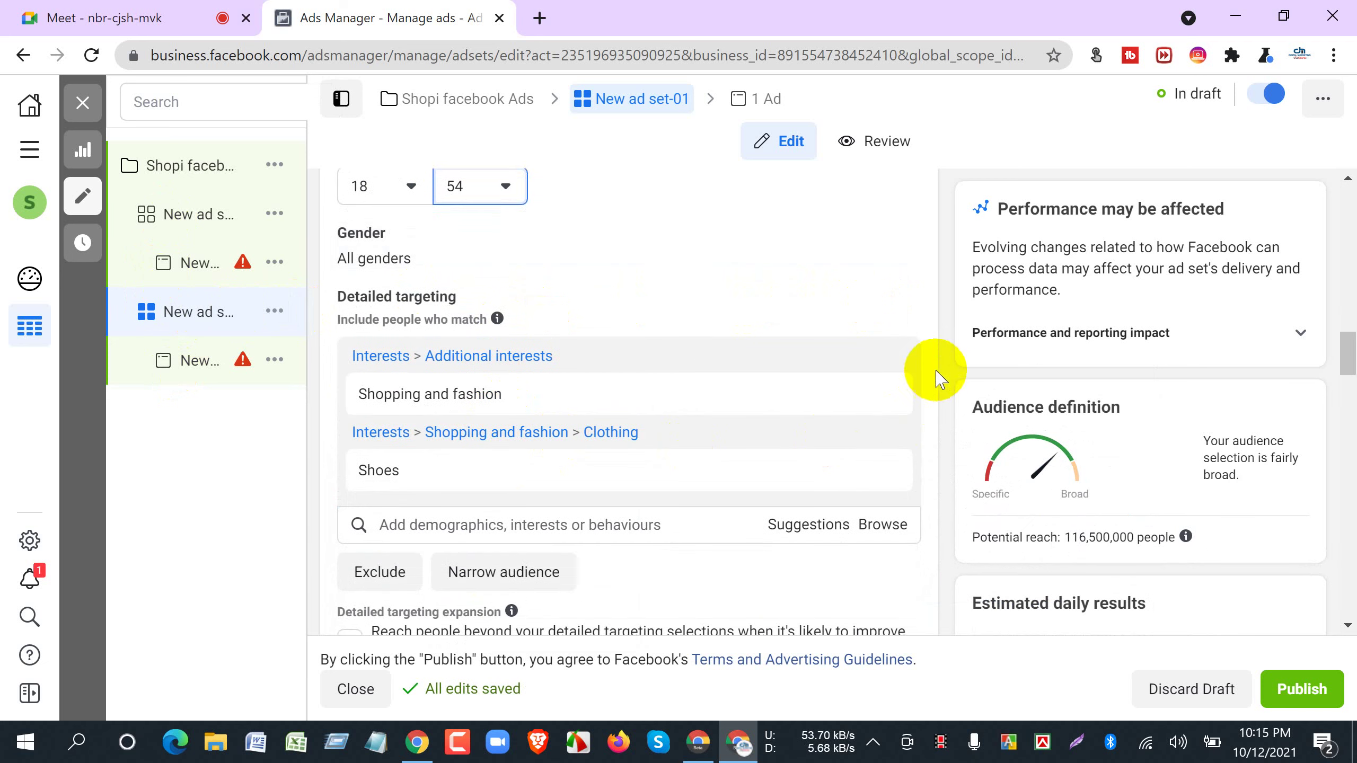
scroll(923, 383, "down", 2)
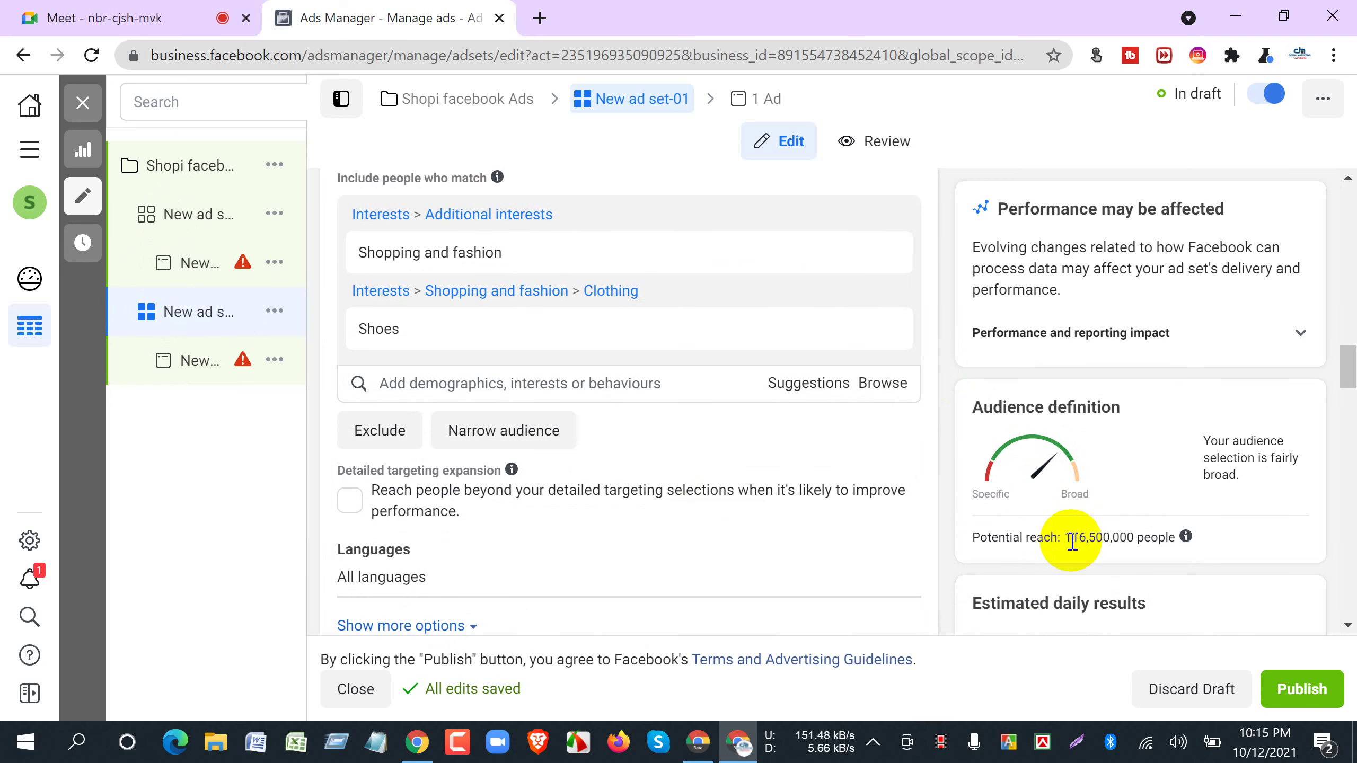
left_click_drag(1068, 544, 1130, 536)
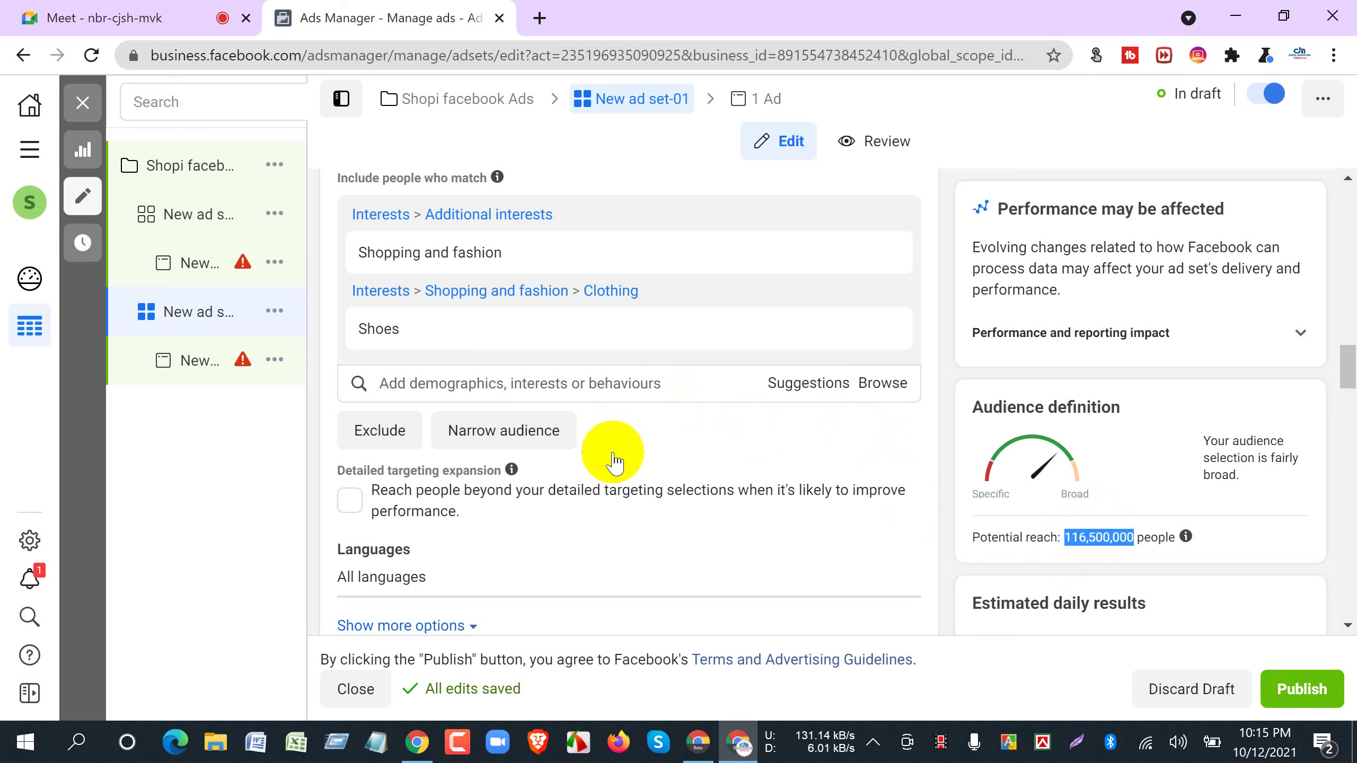
scroll(622, 505, "up", 2)
scroll(748, 418, "down", 2)
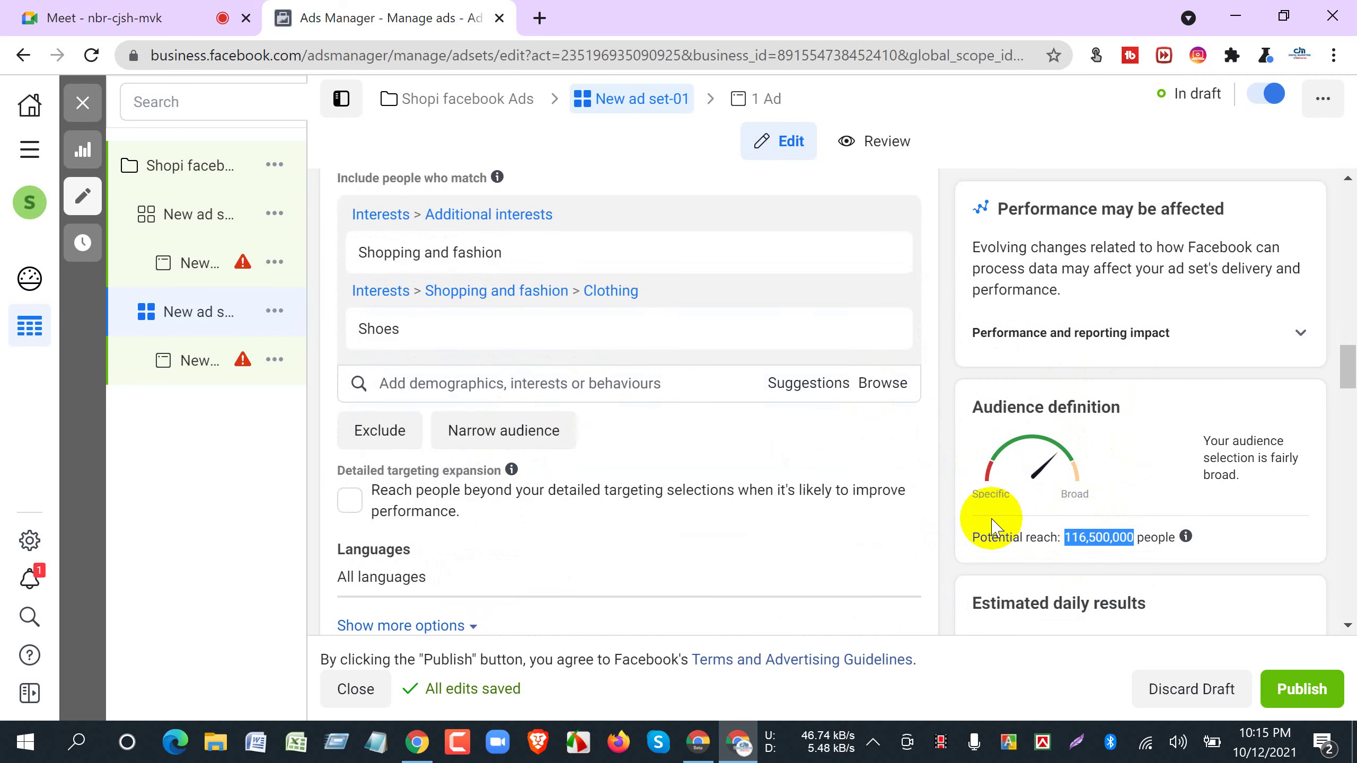
scroll(985, 518, "up", 2)
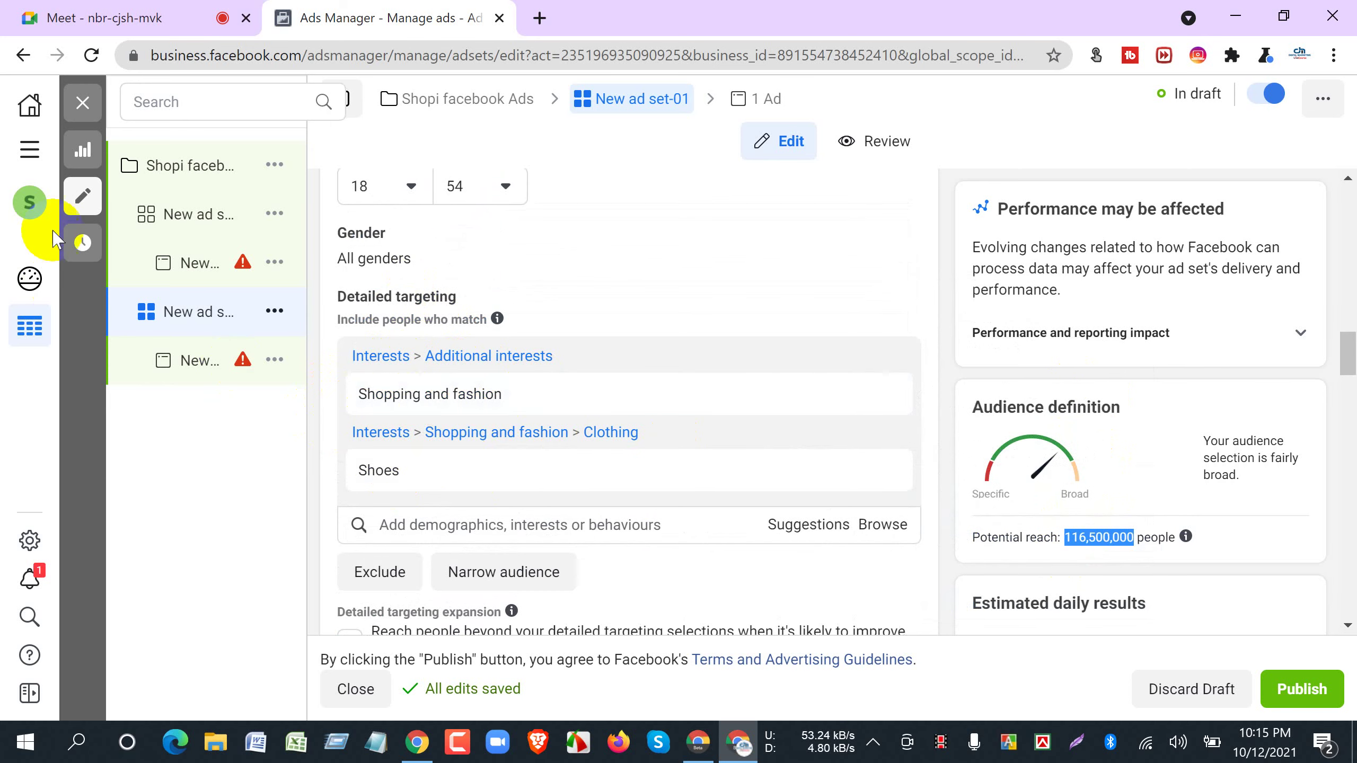
mouse_move(182, 267)
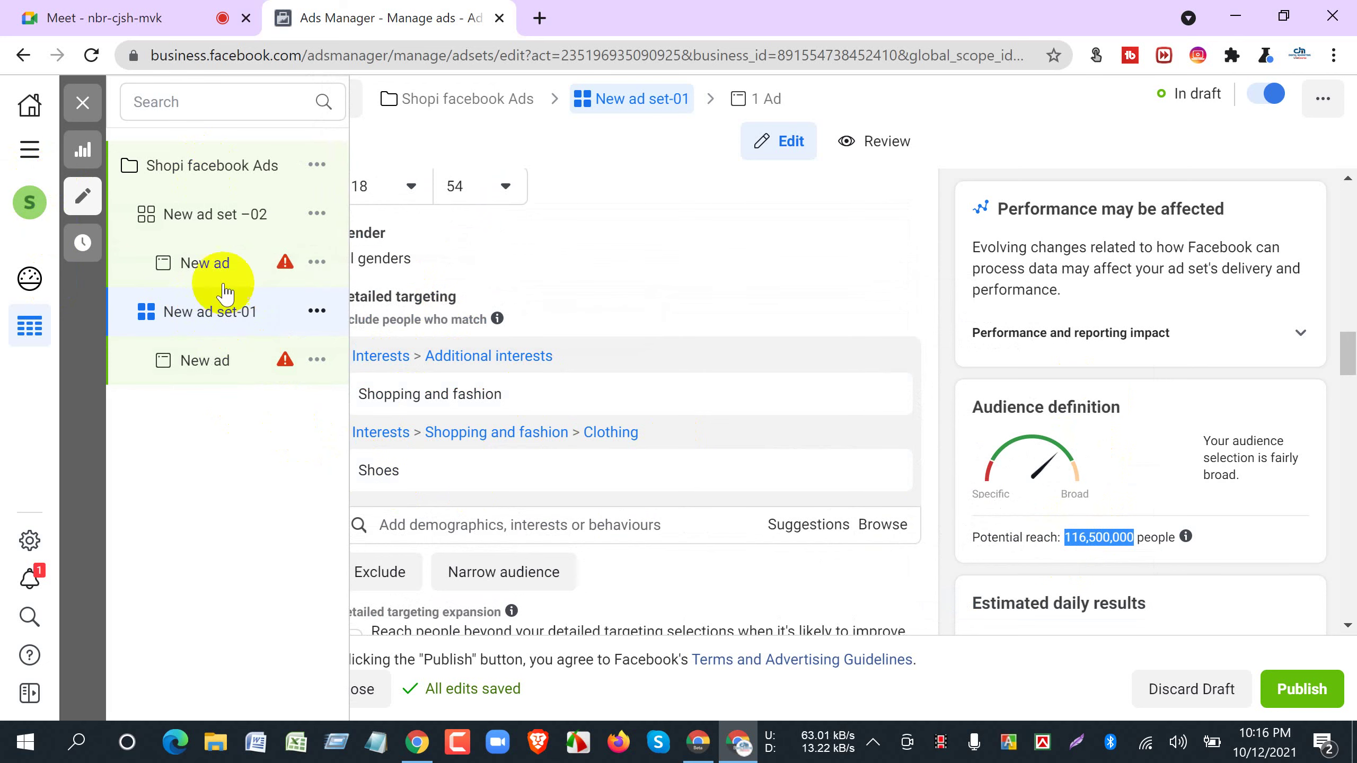
Set New ad set-01's maximum audience age to 45.
scroll(470, 395, "up", 3)
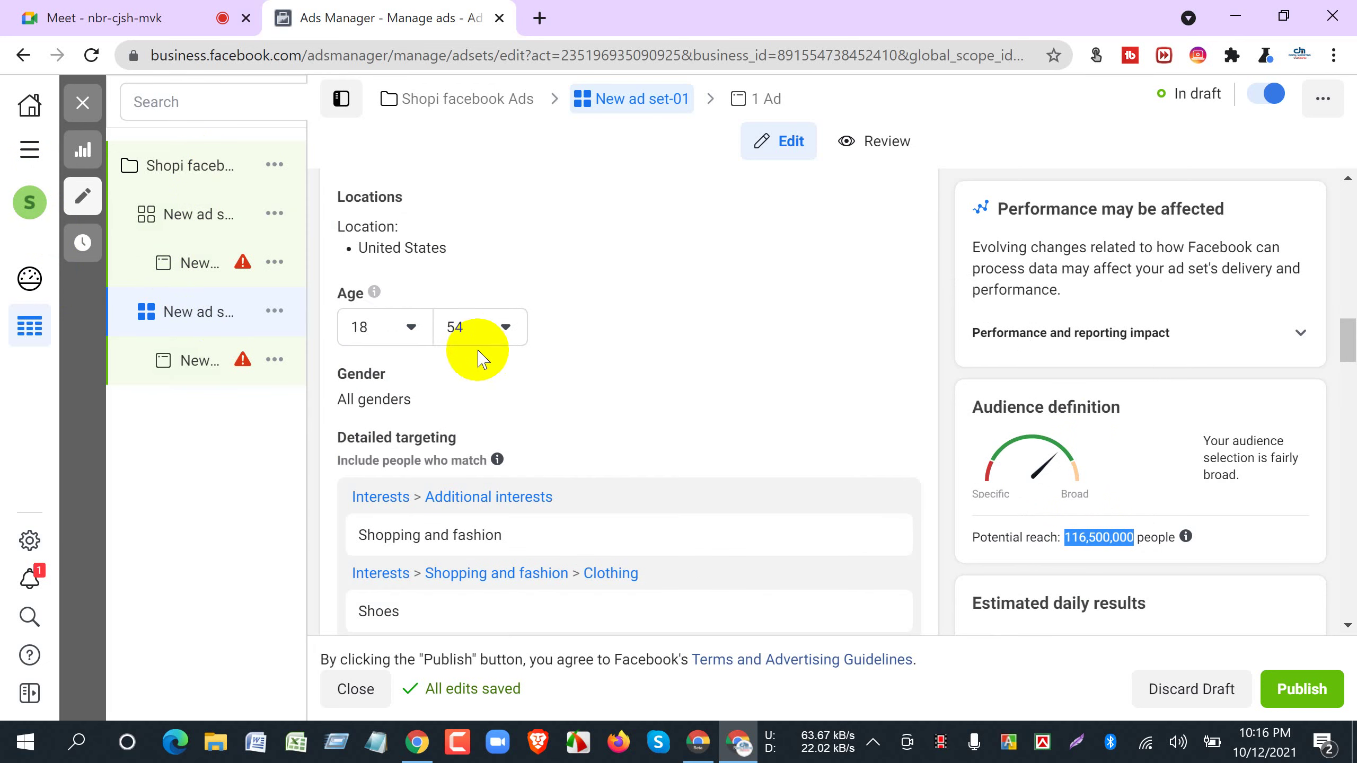
left_click(502, 337)
left_click(502, 338)
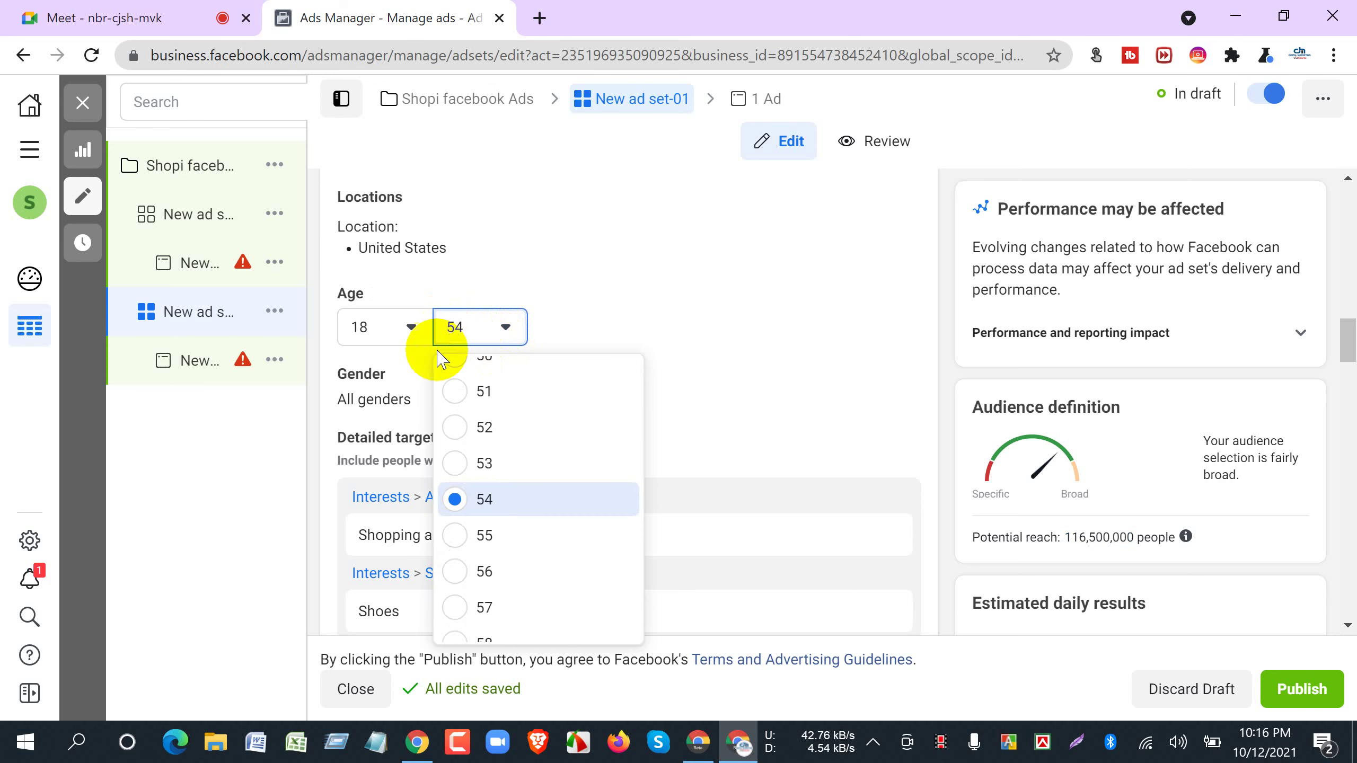
scroll(486, 554, "up", 5)
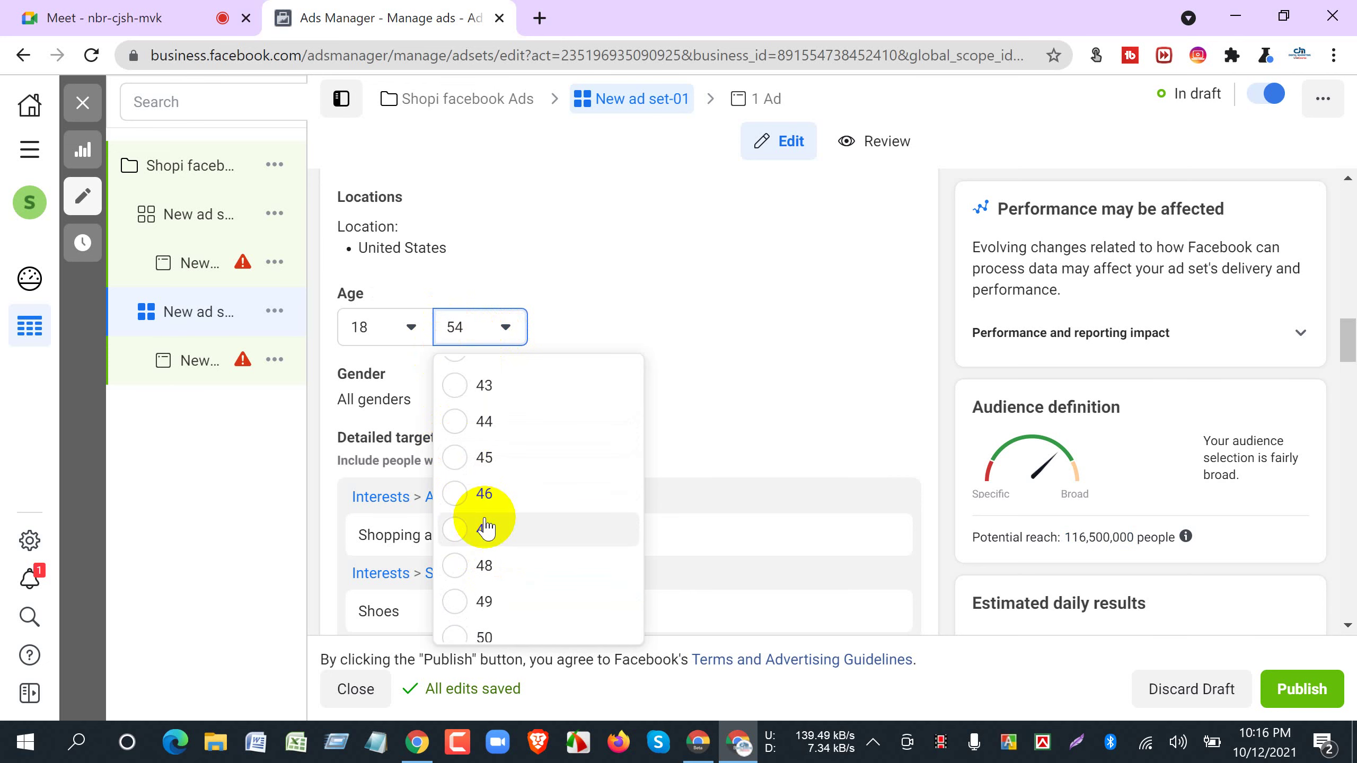
left_click(455, 457)
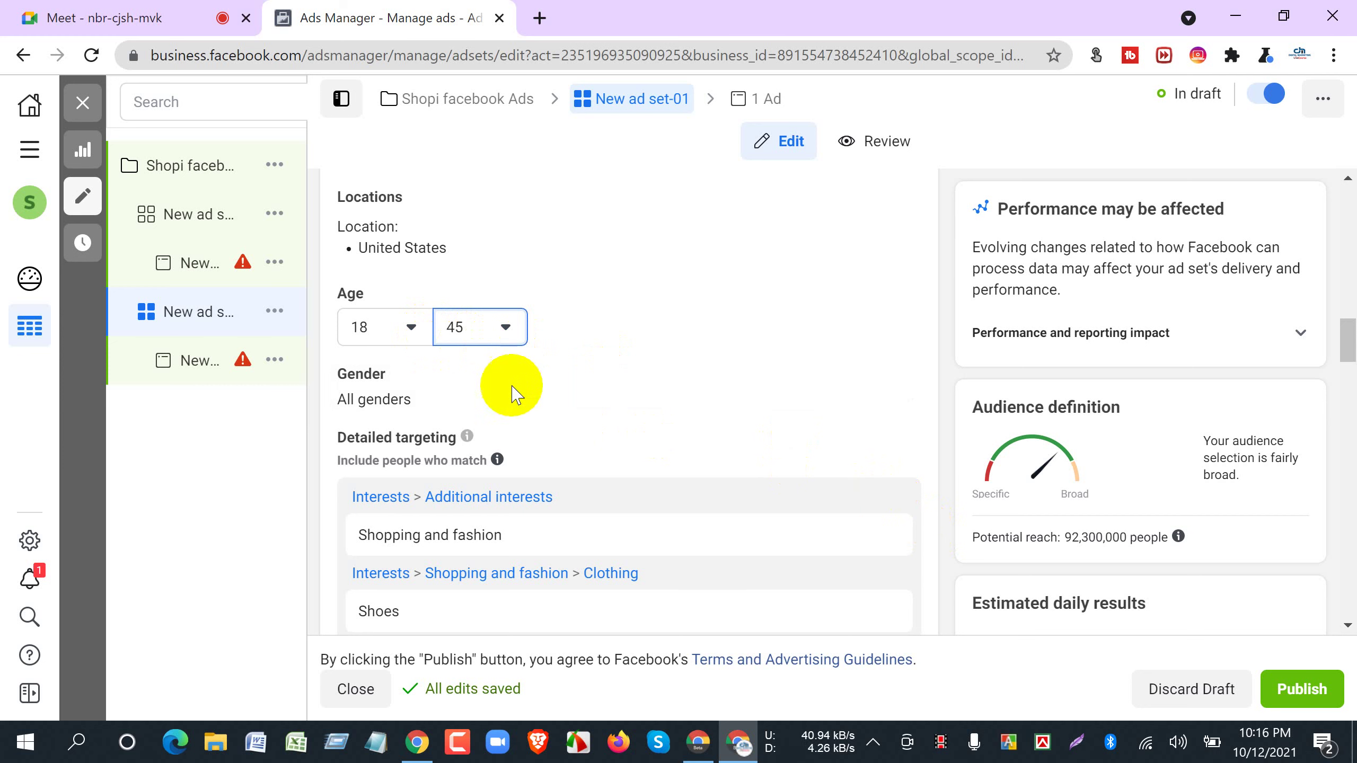
Open the Shopi facebook Ads campaign and review its objective, campaign budget optimisation and daily budget.
mouse_move(245, 312)
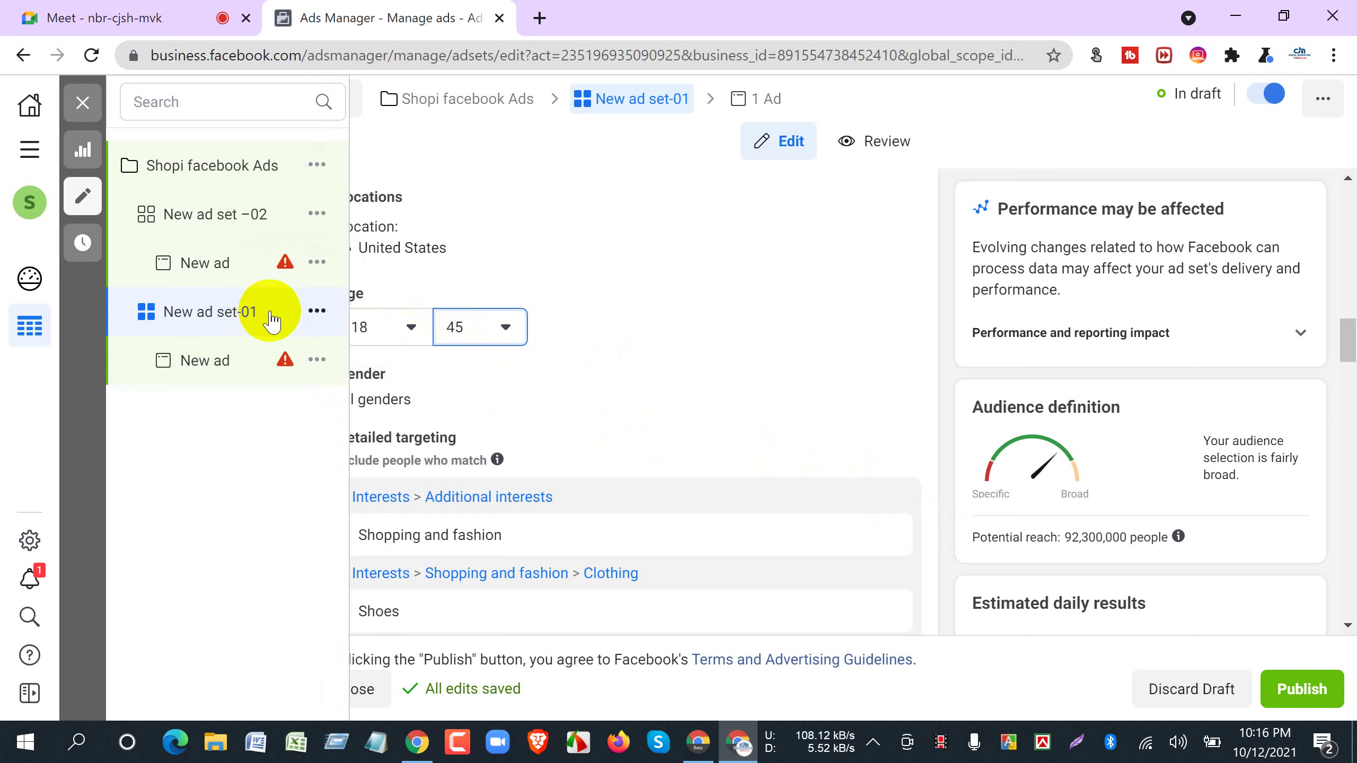
left_click(165, 174)
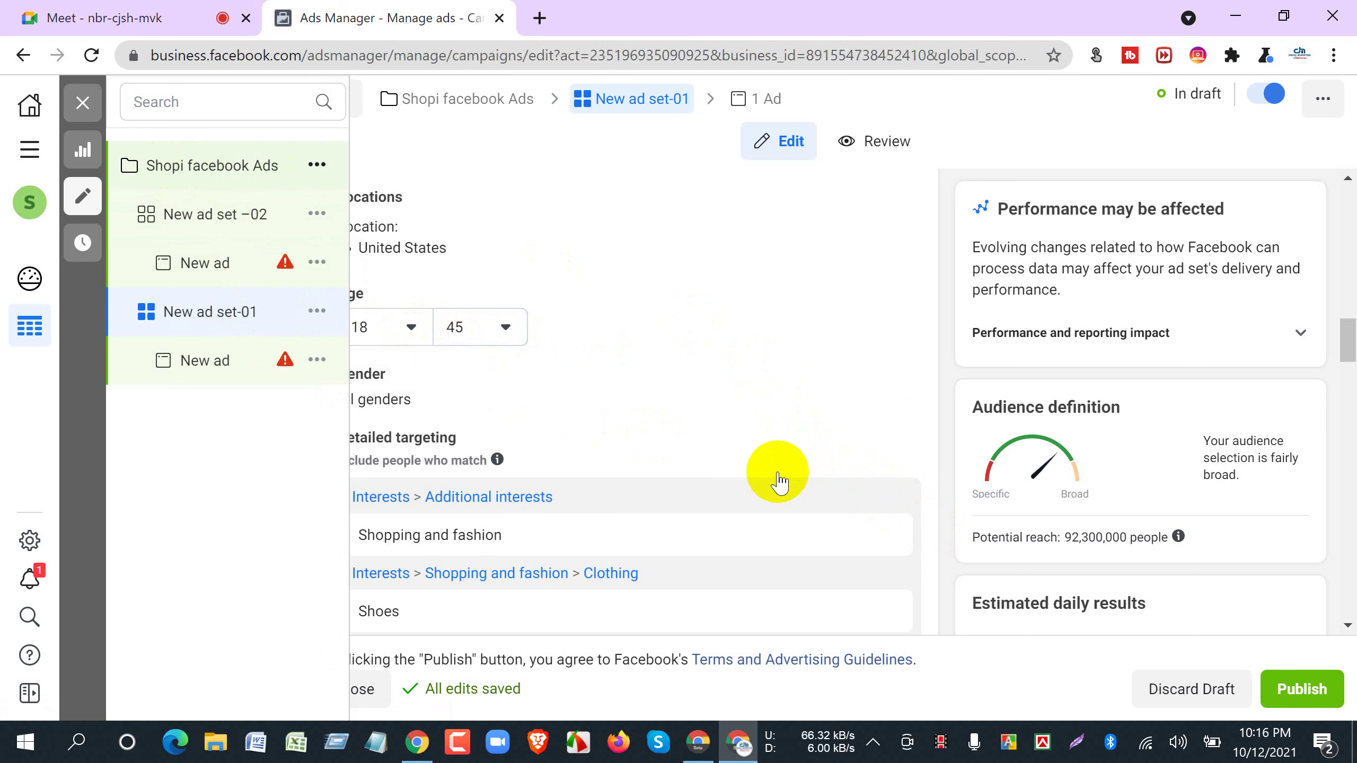
scroll(780, 475, "down", 5)
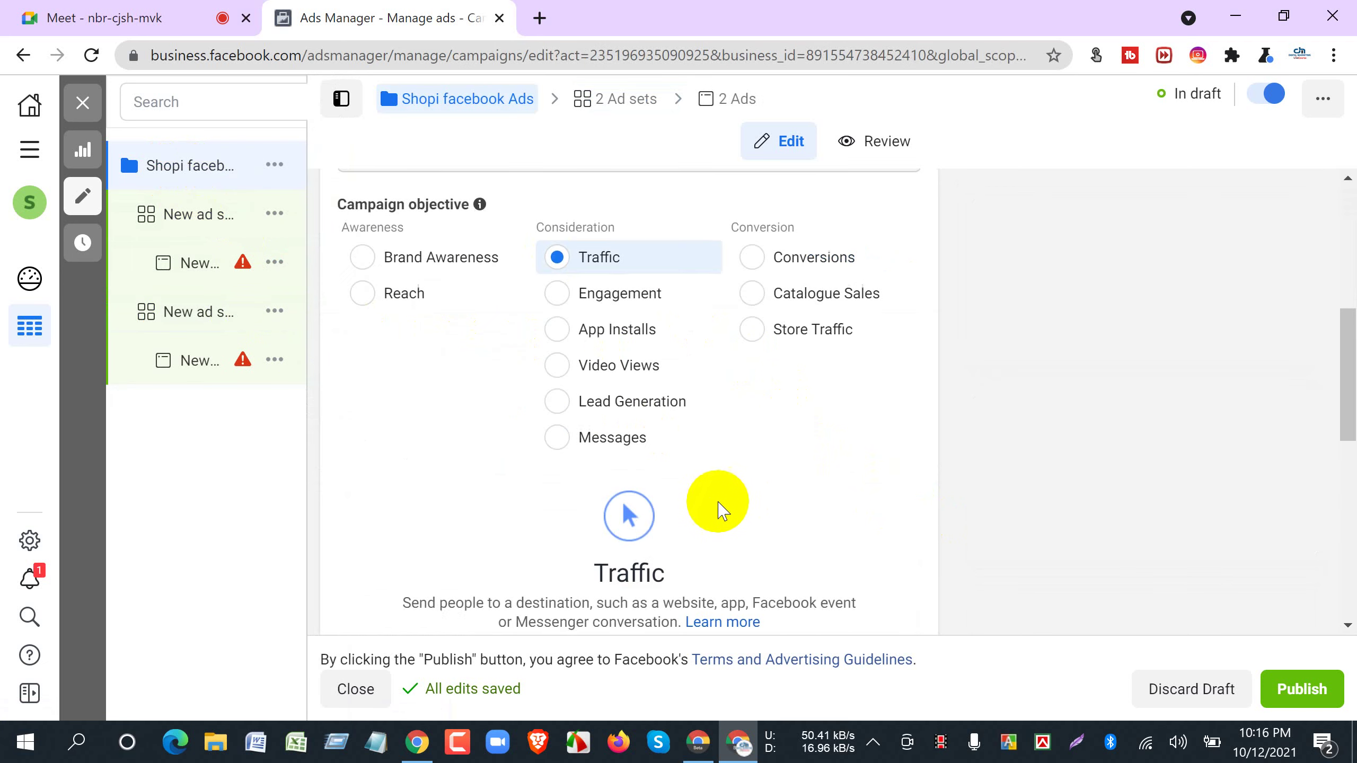
scroll(718, 511, "down", 10)
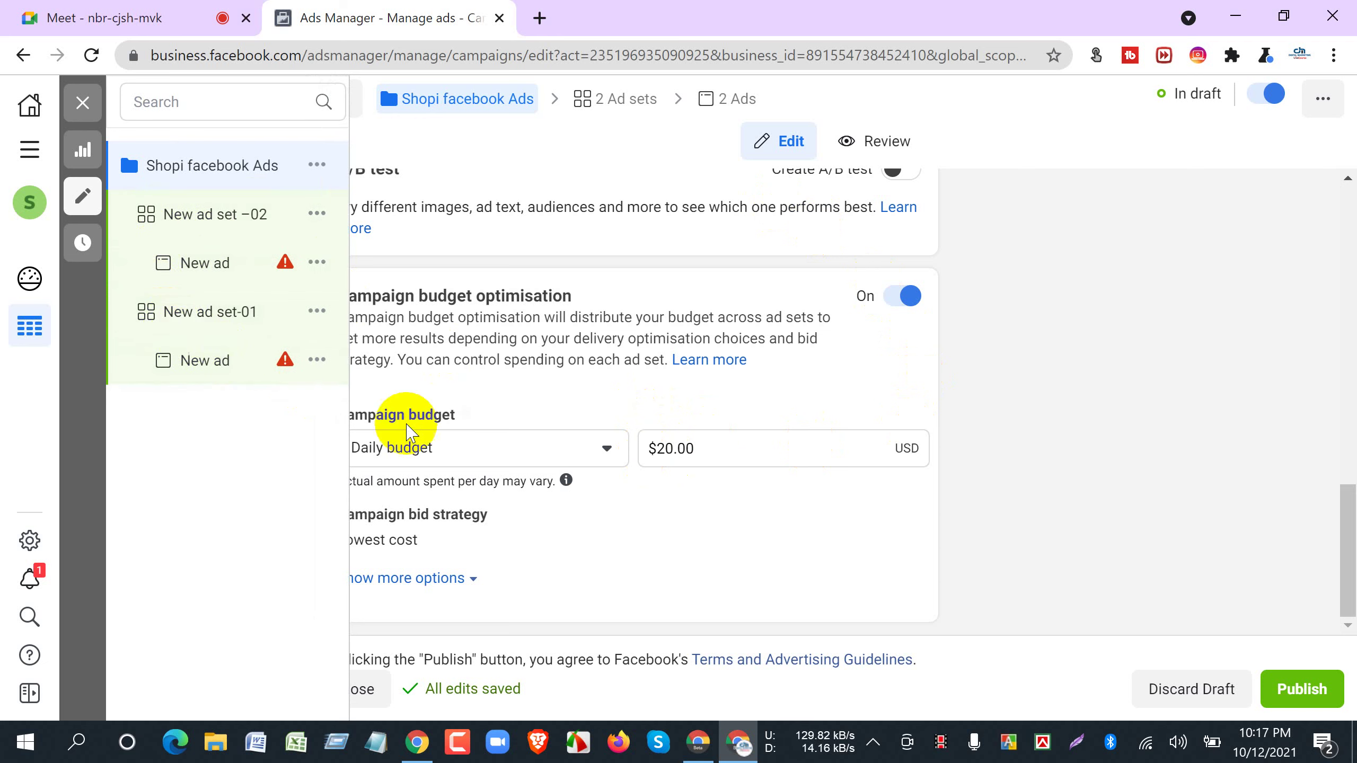
left_click(668, 439)
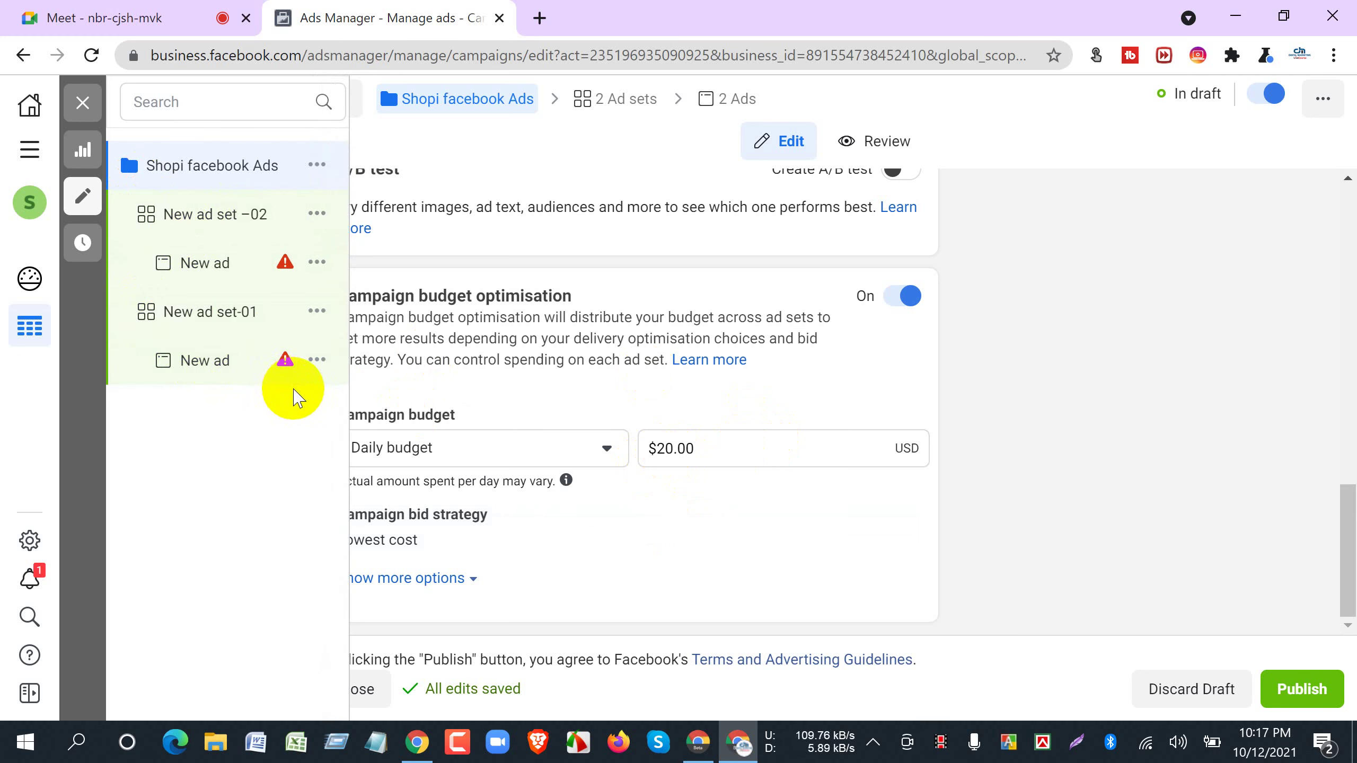
Return to New ad set-01 and review its traffic, schedule, age, gender and detailed targeting settings.
left_click(183, 321)
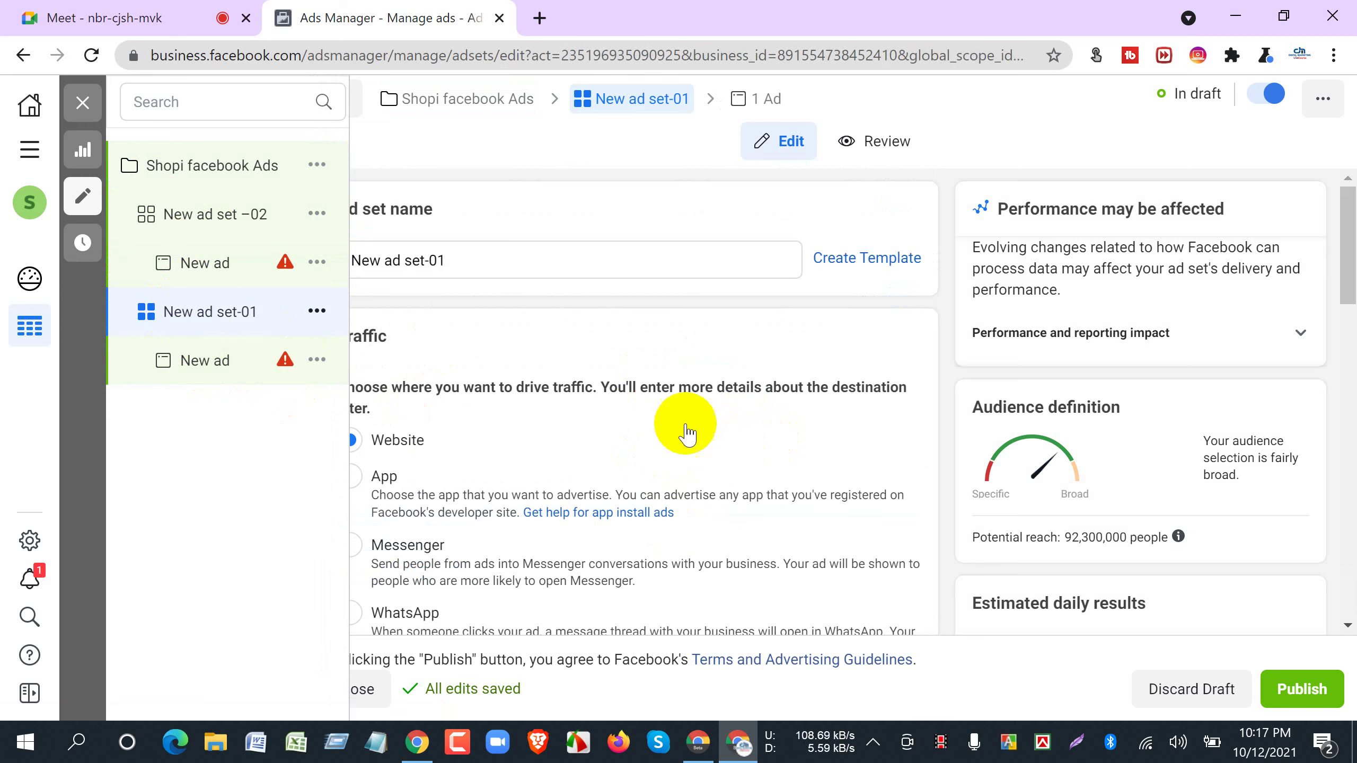
scroll(697, 507, "down", 10)
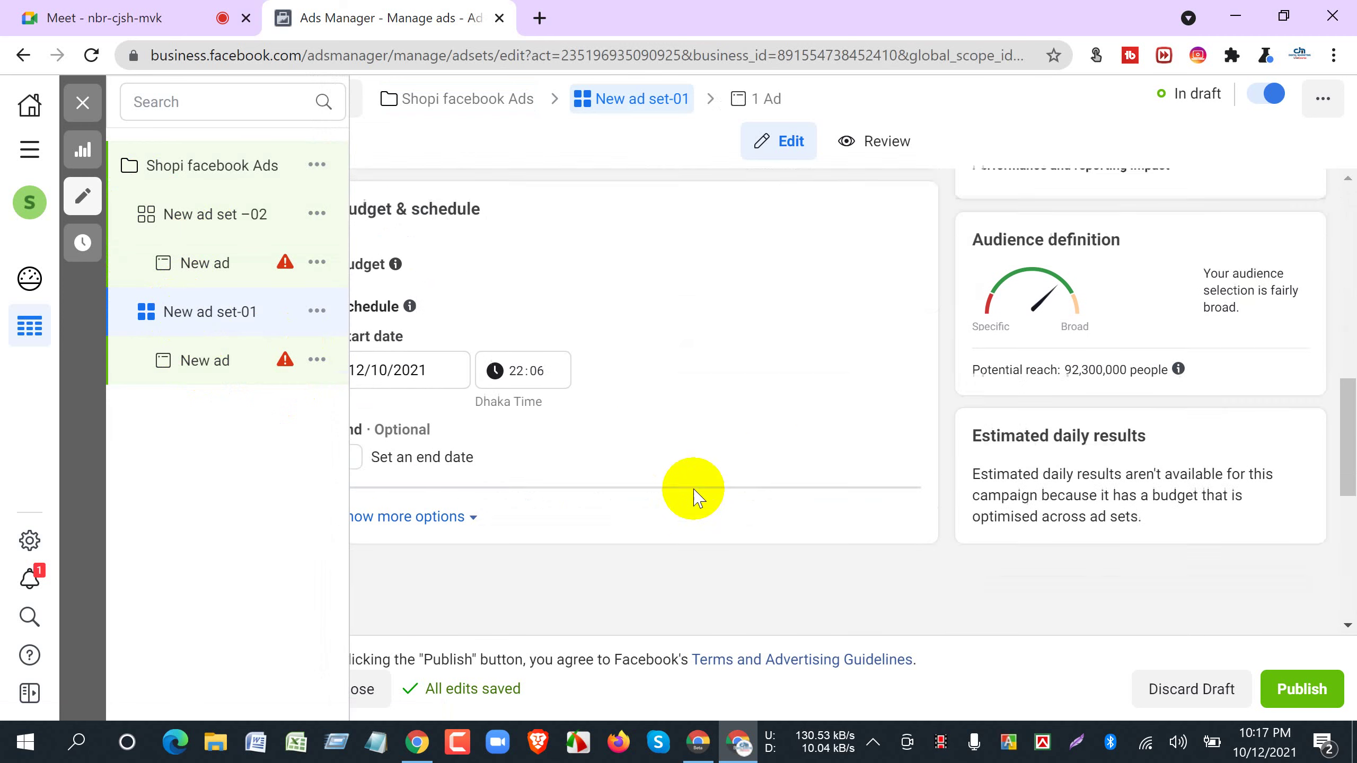
scroll(697, 492, "down", 10)
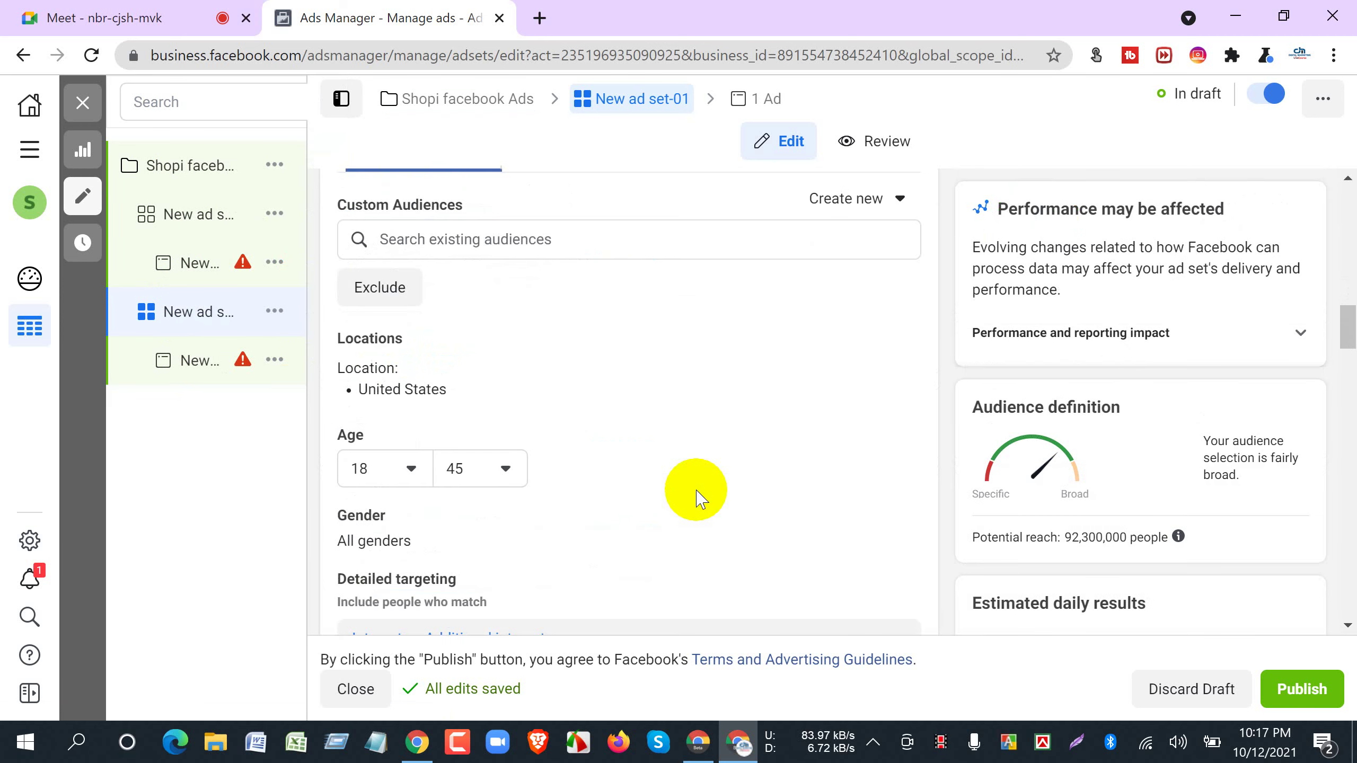
scroll(700, 500, "up", 5)
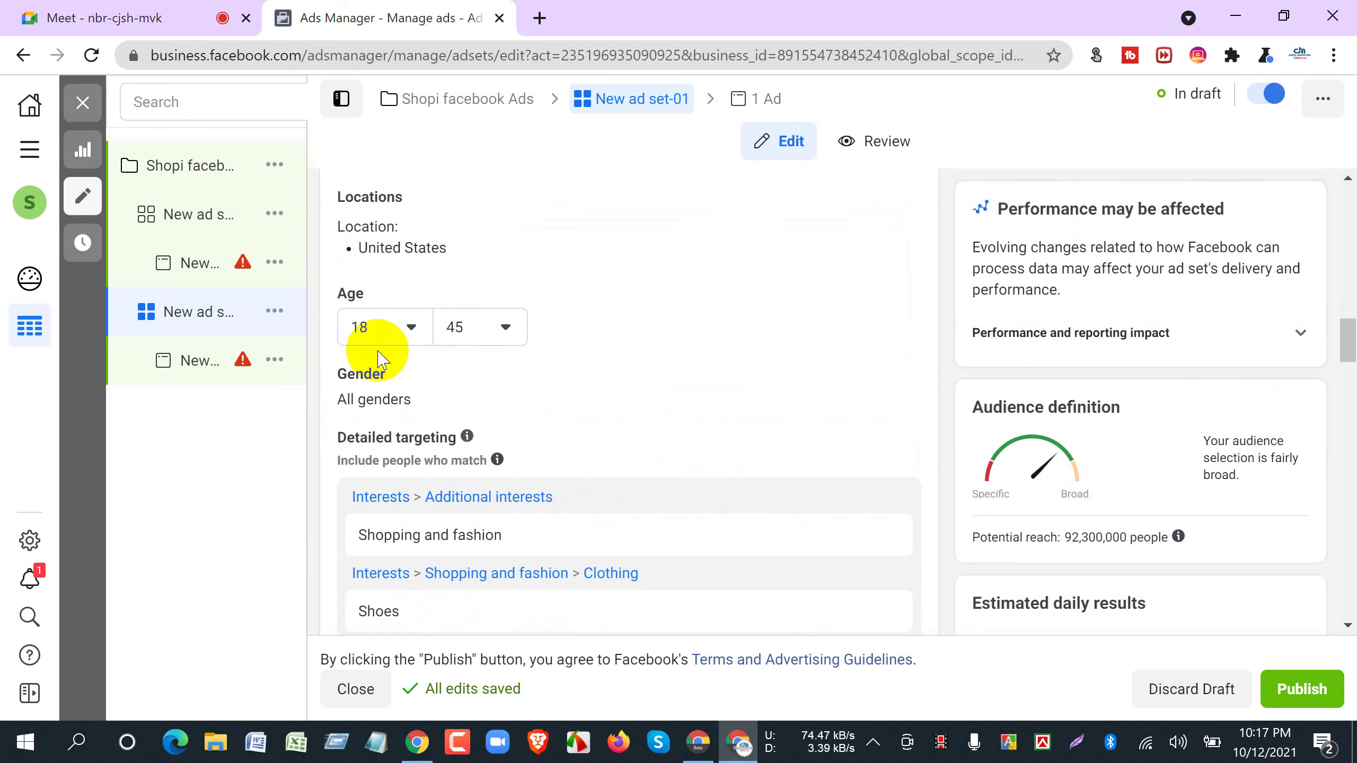
left_click(539, 403)
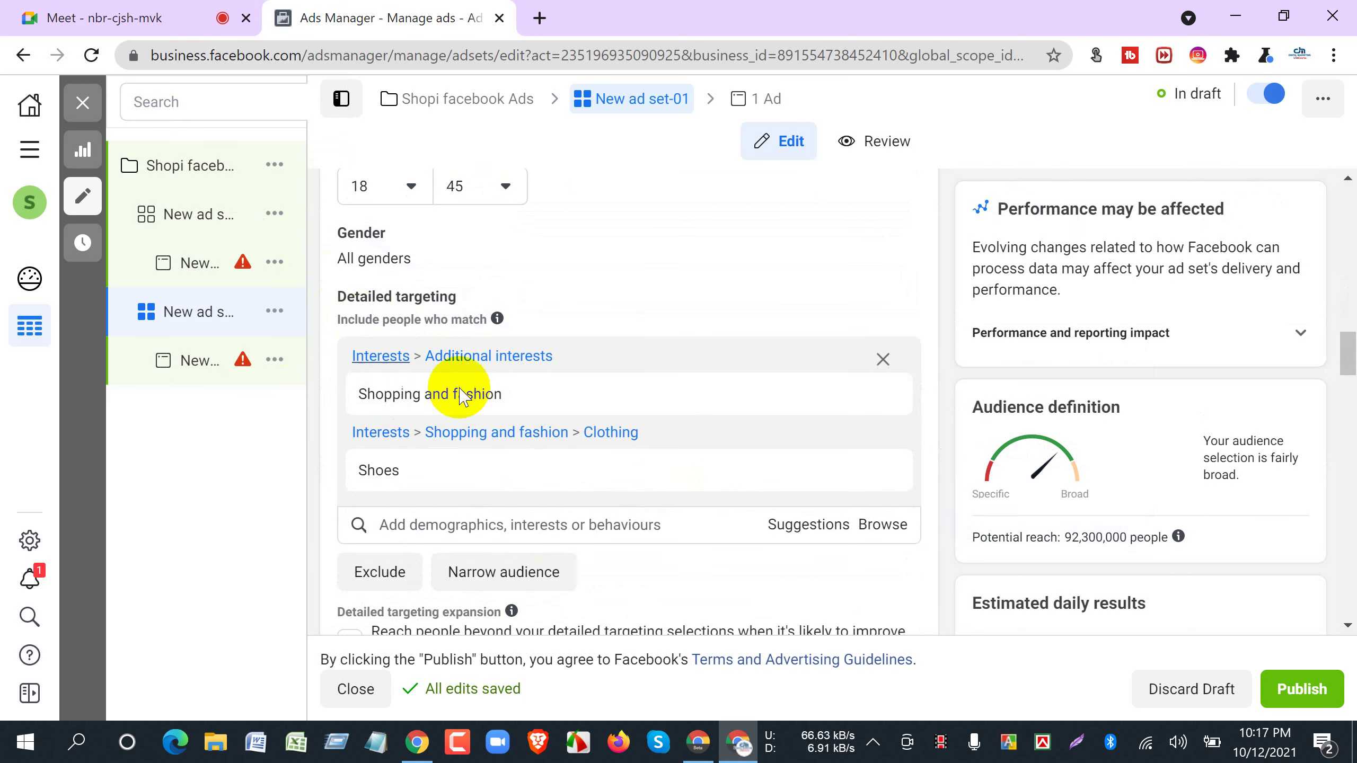
Review New ad set-01's detailed targeting interests, narrowing option, custom audience, location, age and gender settings.
mouse_move(628, 455)
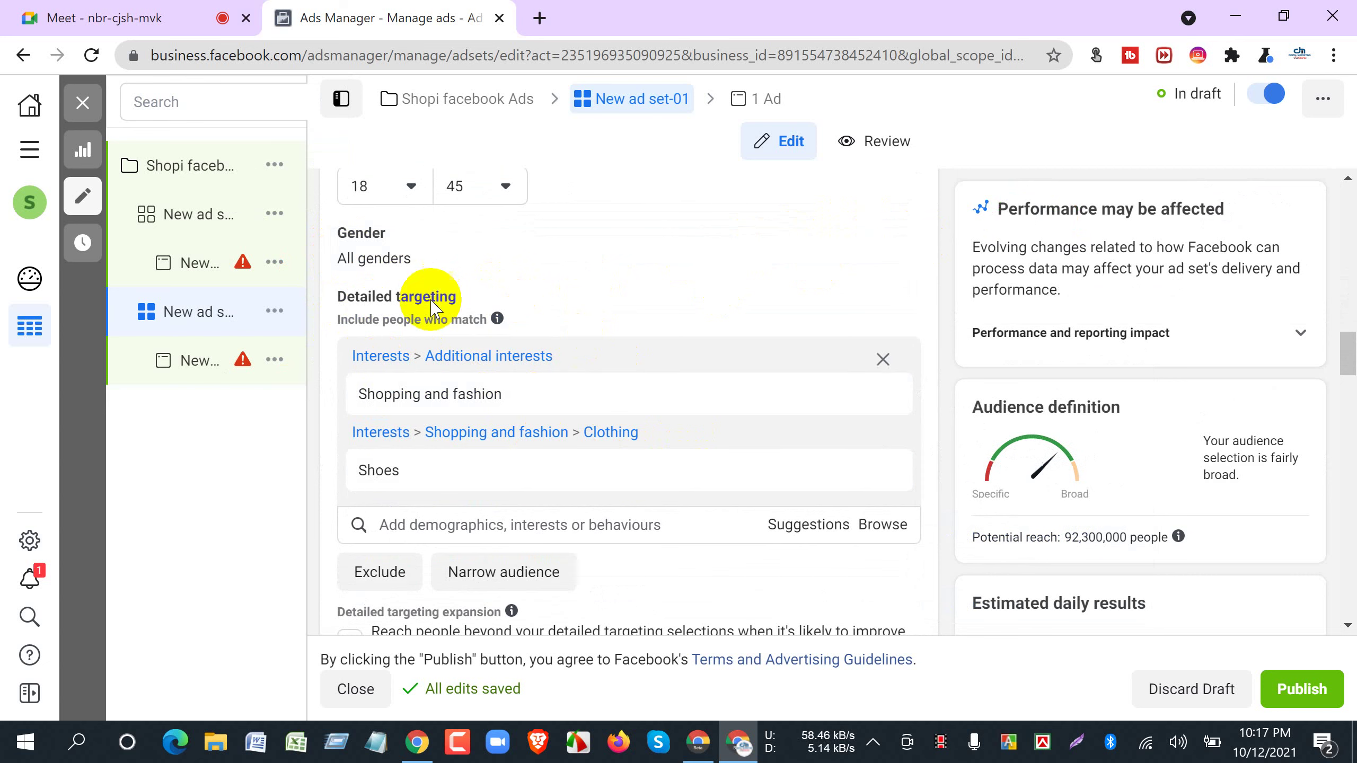
mouse_move(729, 451)
scroll(619, 425, "down", 2)
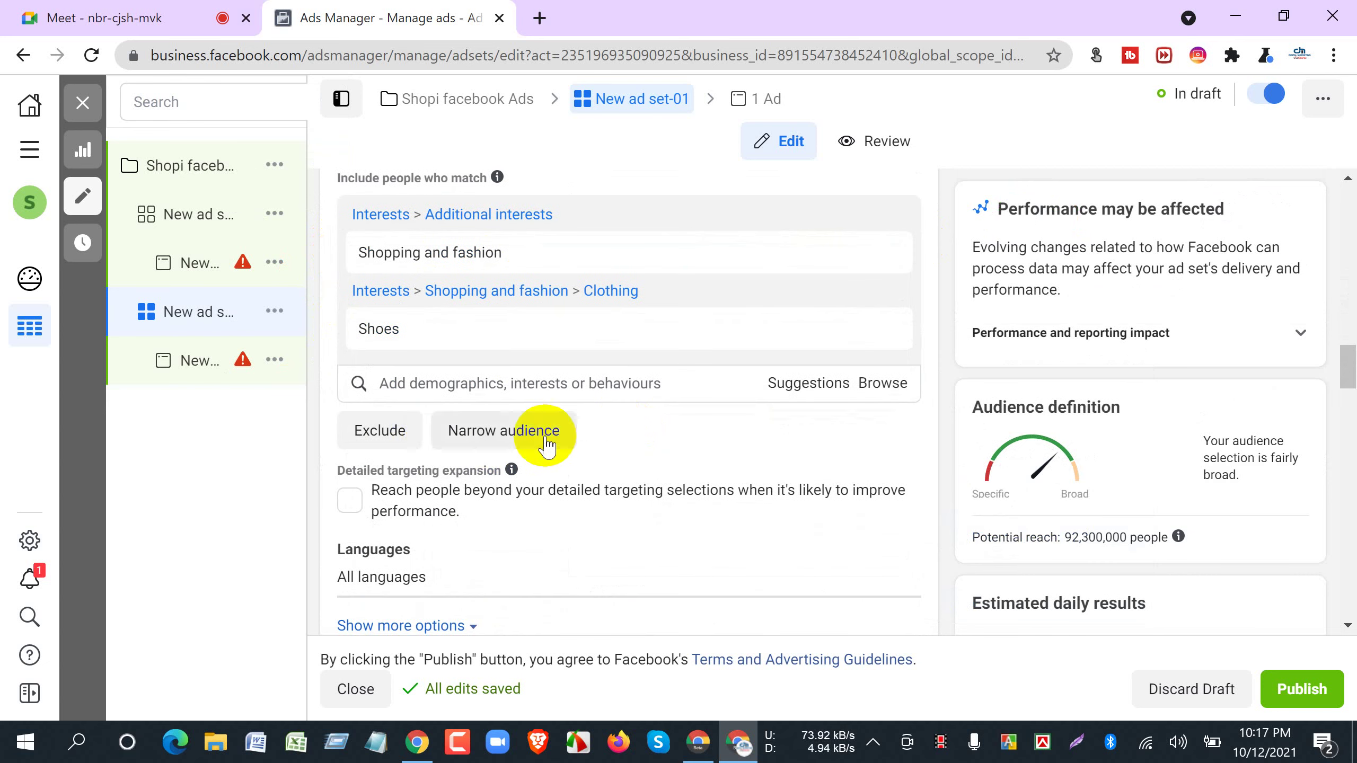
scroll(580, 467, "up", 10)
scroll(597, 454, "down", 4)
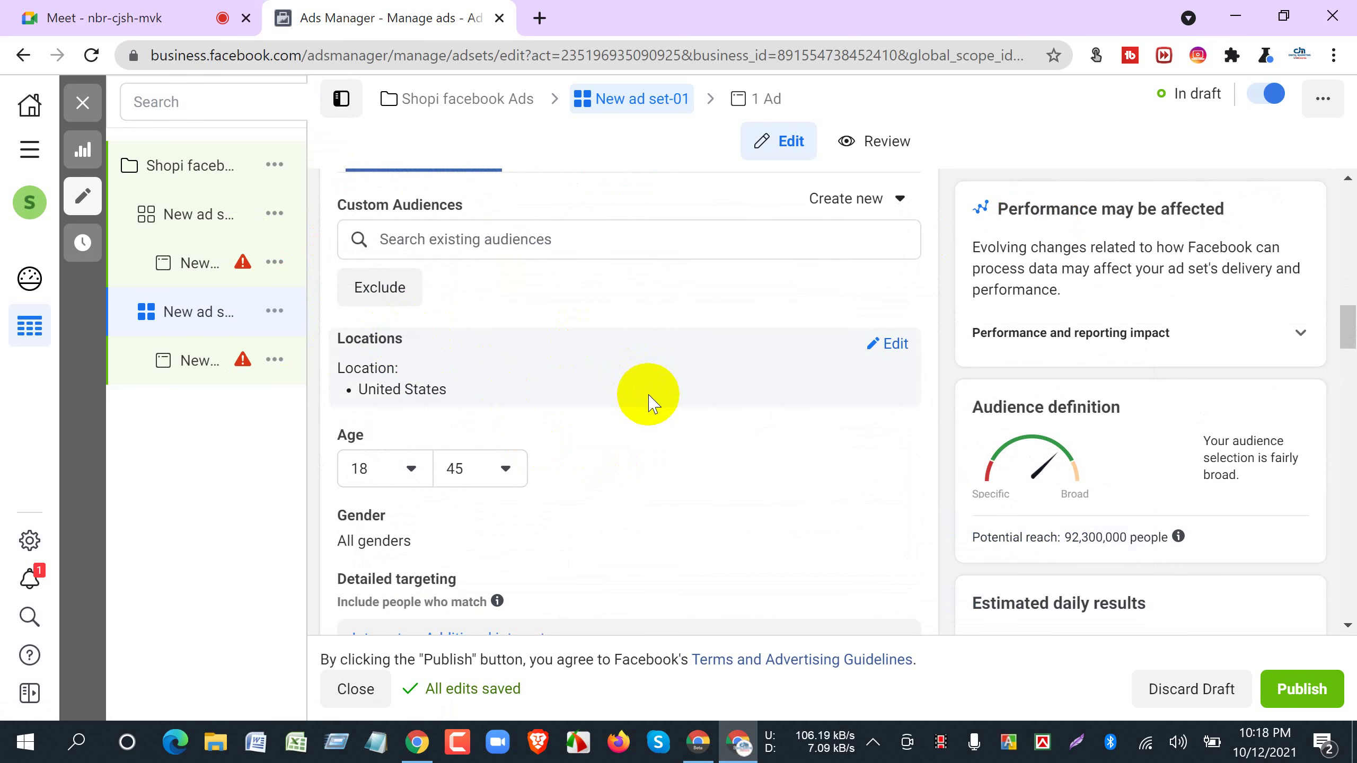
scroll(778, 515, "down", 6)
scroll(757, 509, "up", 6)
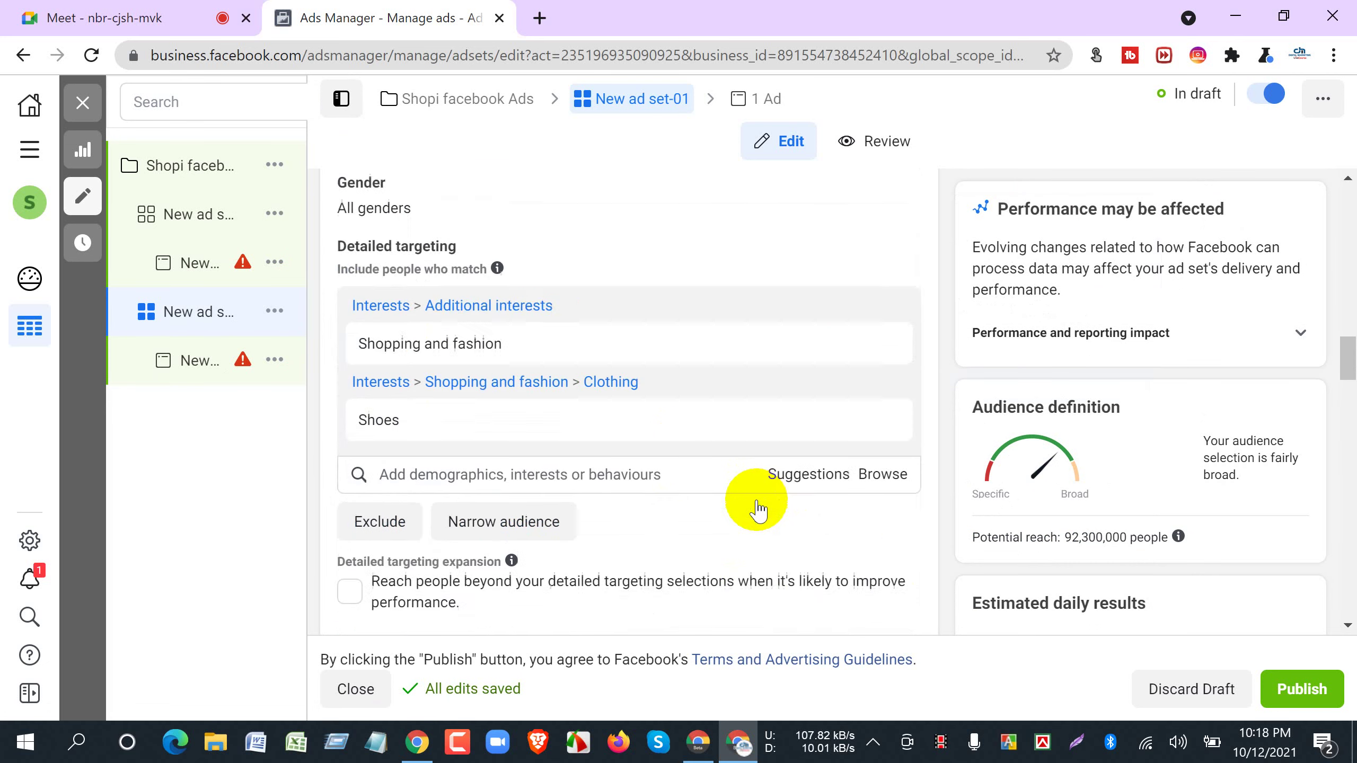
mouse_move(597, 385)
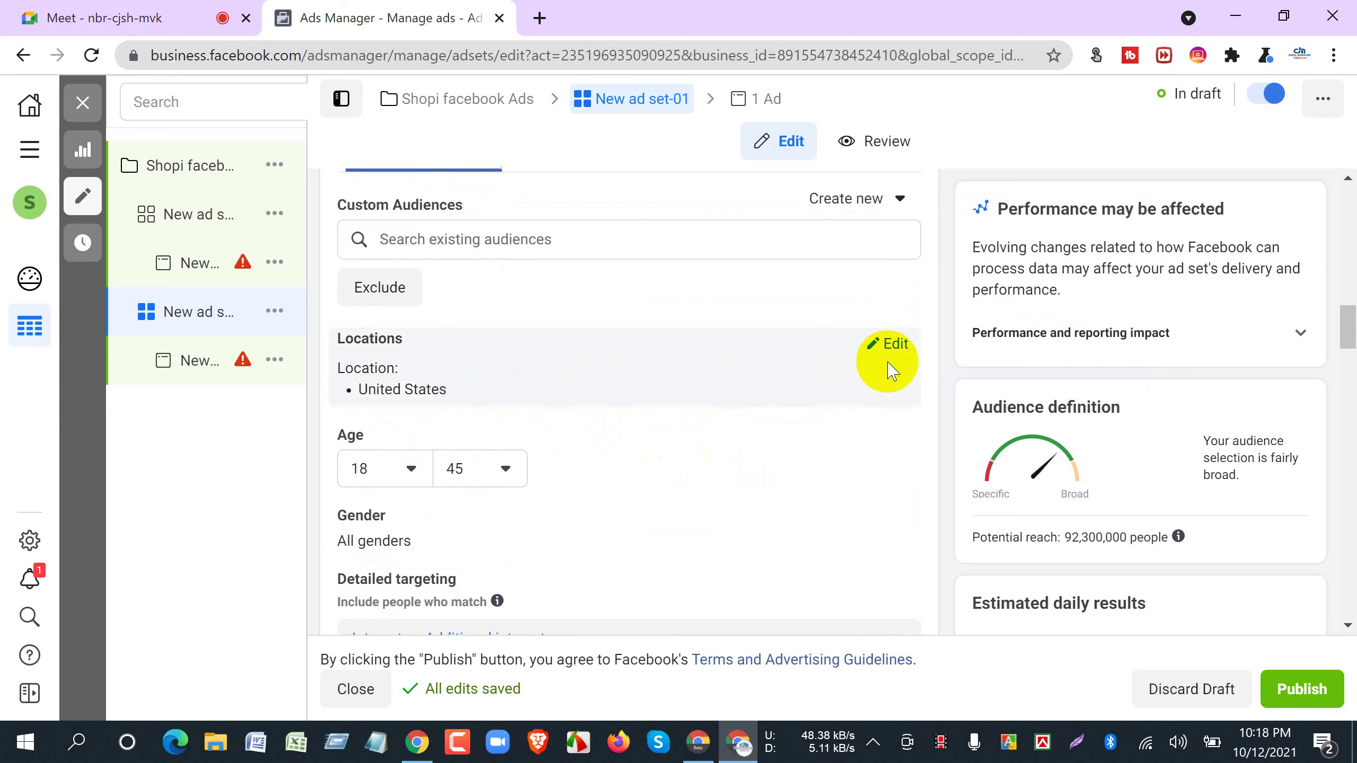
Open New ad set-01's locations for editing and review the options for people living in, recently in or travelling in the location.
left_click(892, 343)
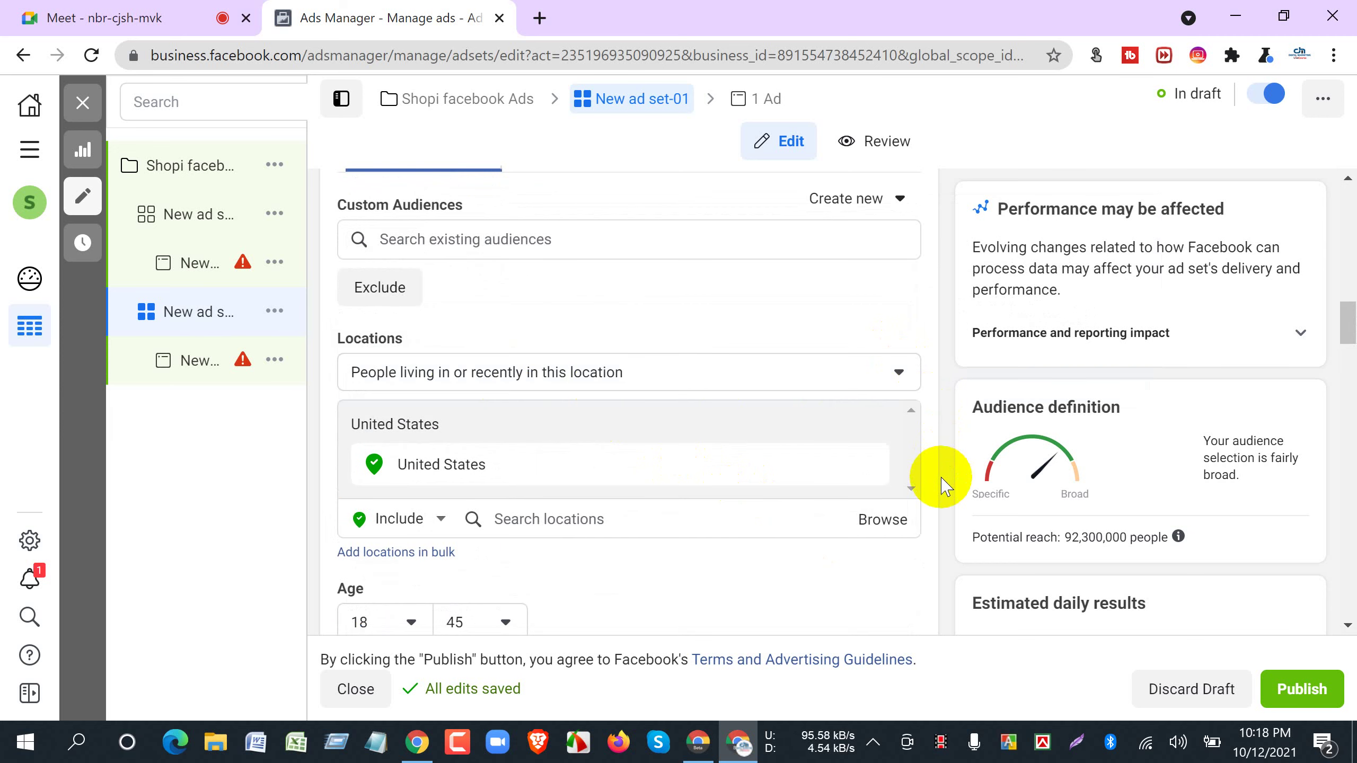
scroll(711, 391, "down", 2)
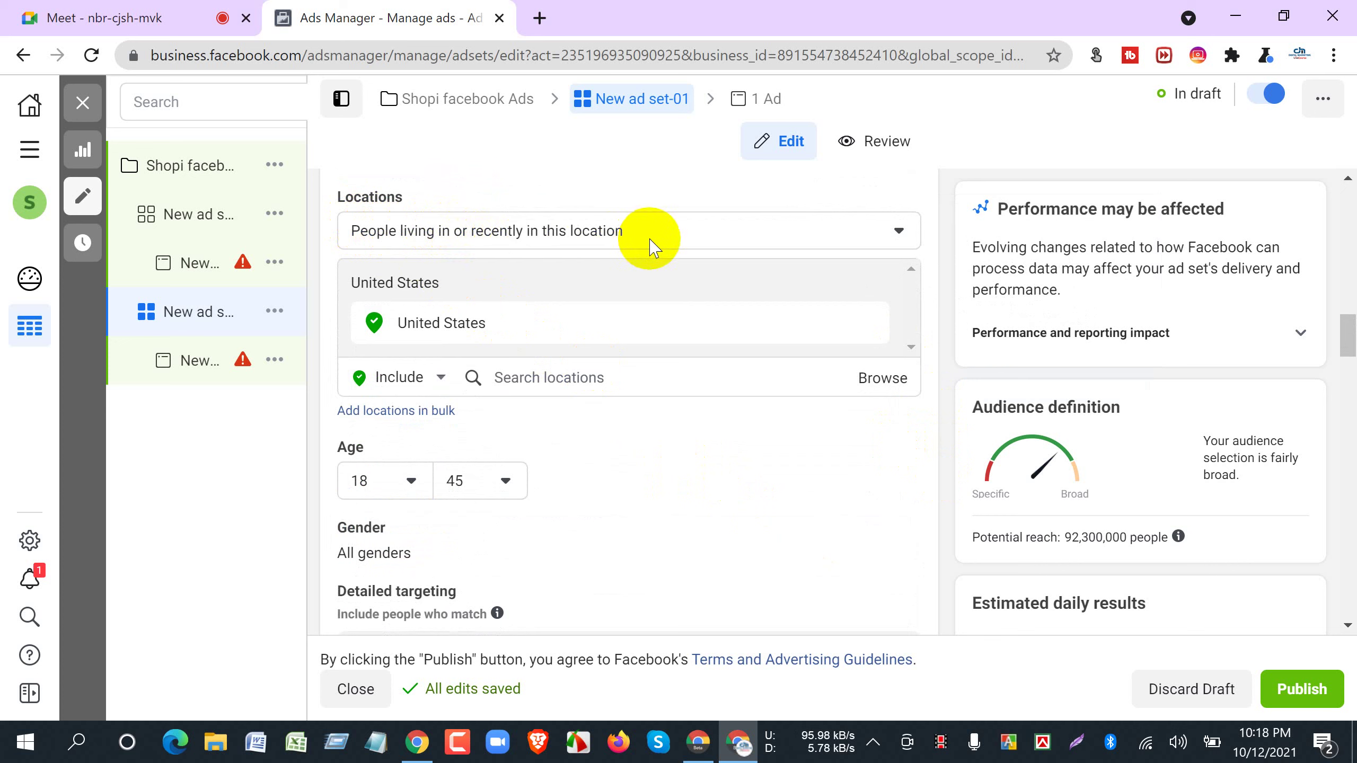
left_click(897, 231)
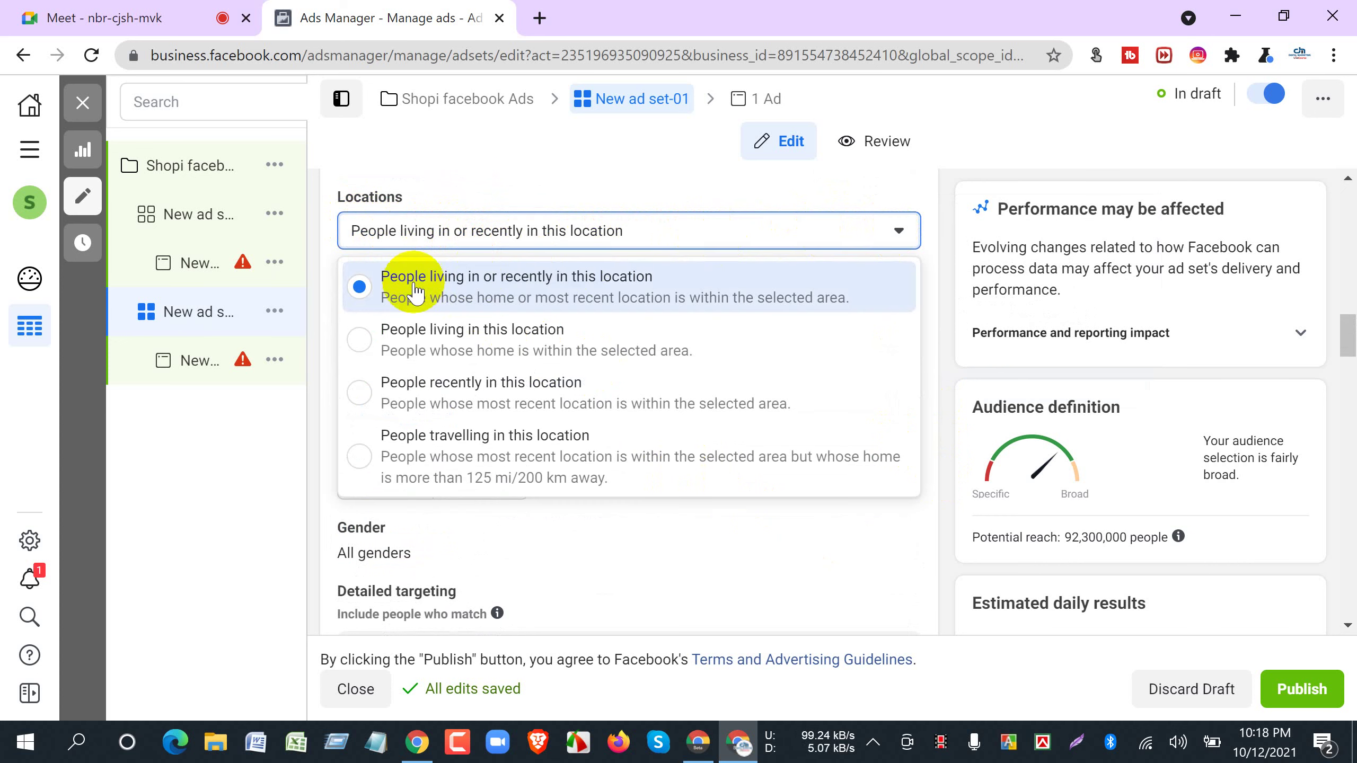
left_click(946, 230)
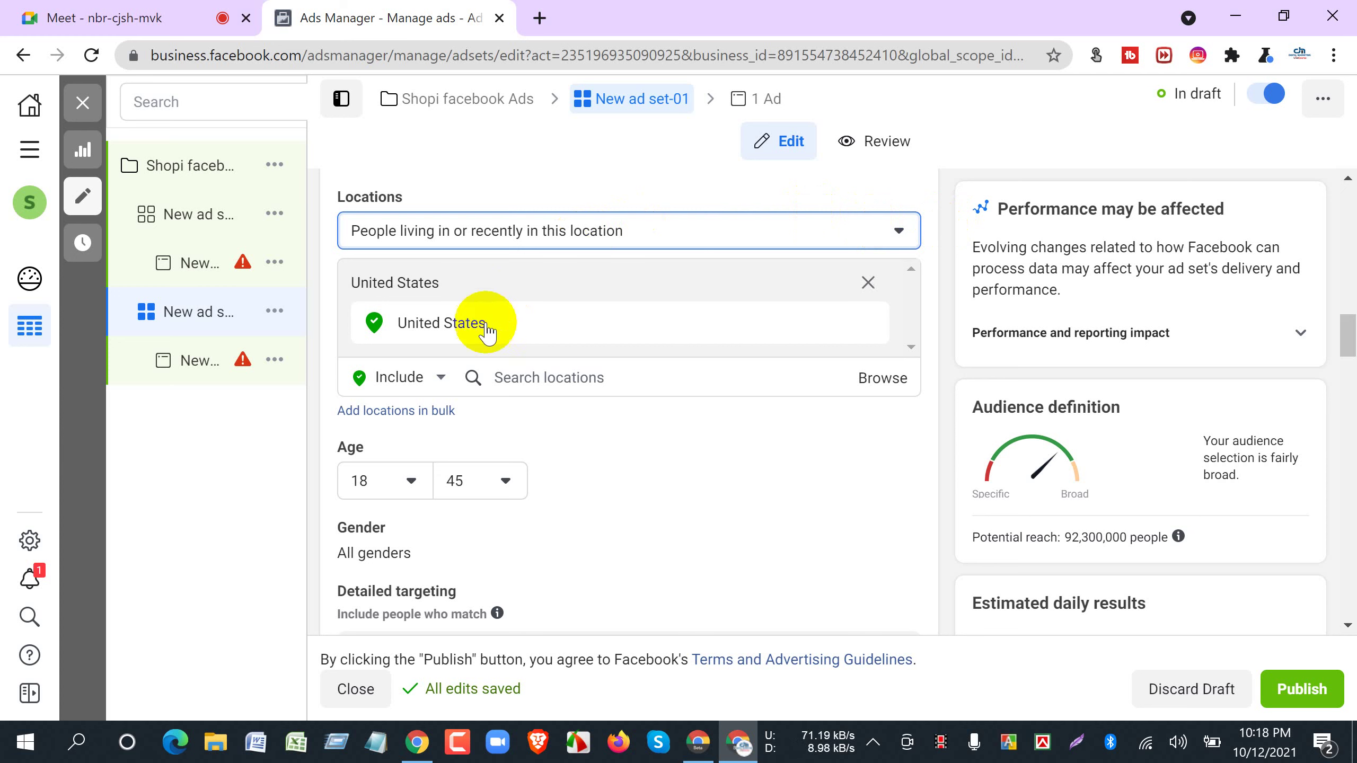
Set New ad set-01's audience location to the Worldwide region.
left_click(534, 379)
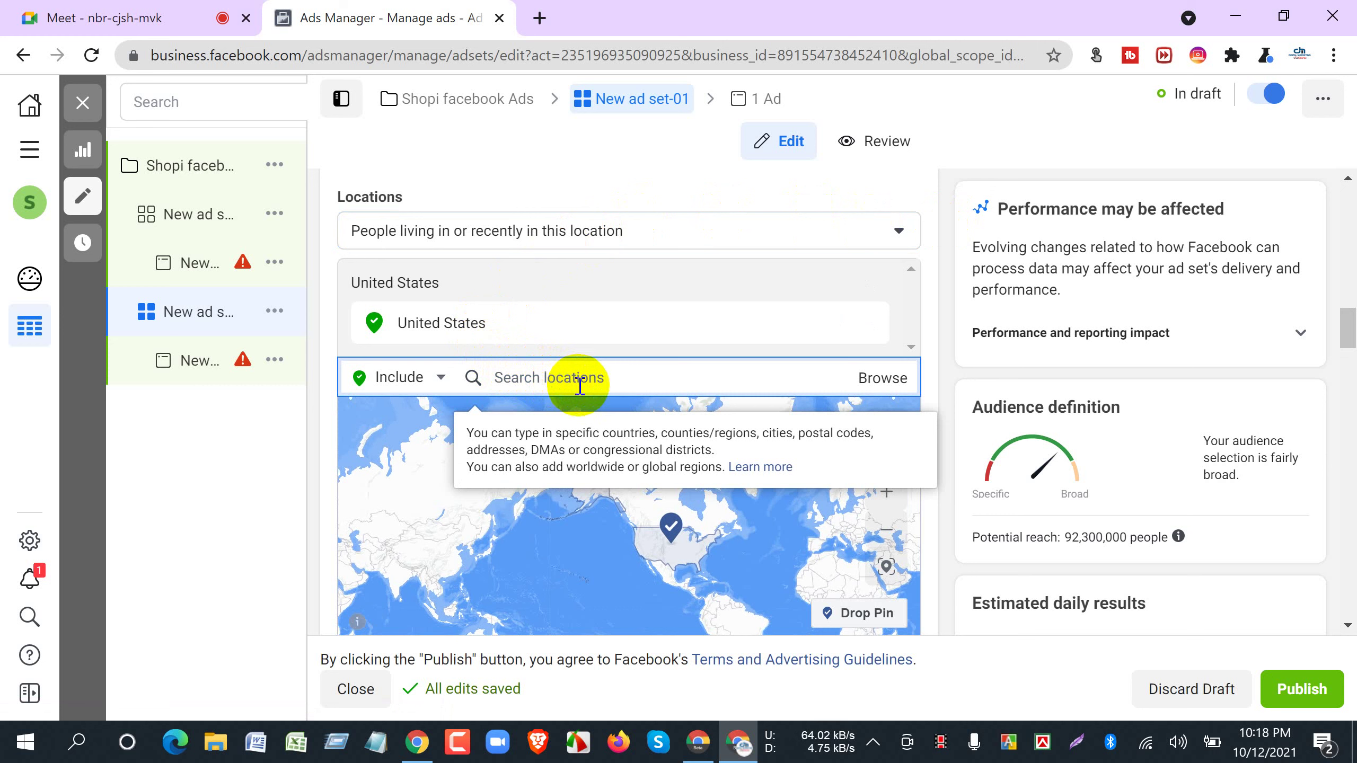
type("worldwide")
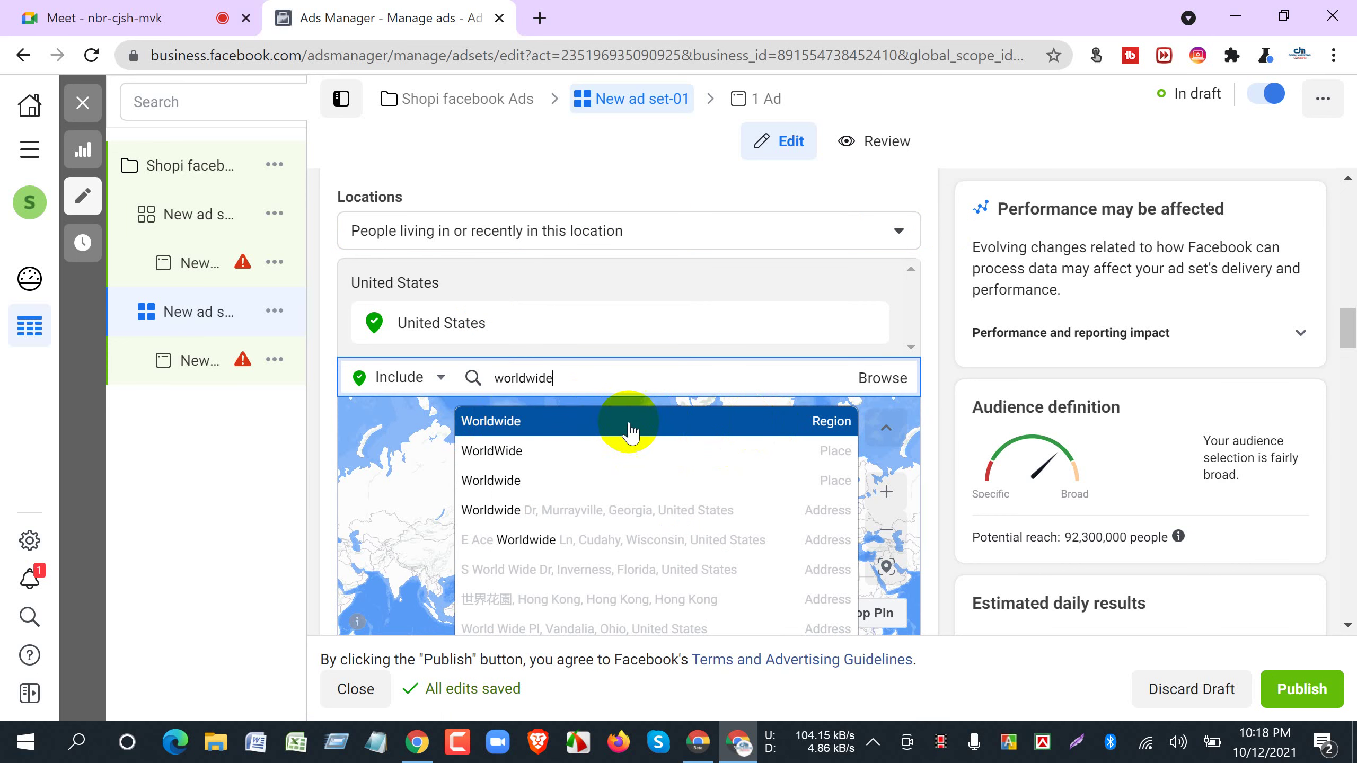
left_click(807, 428)
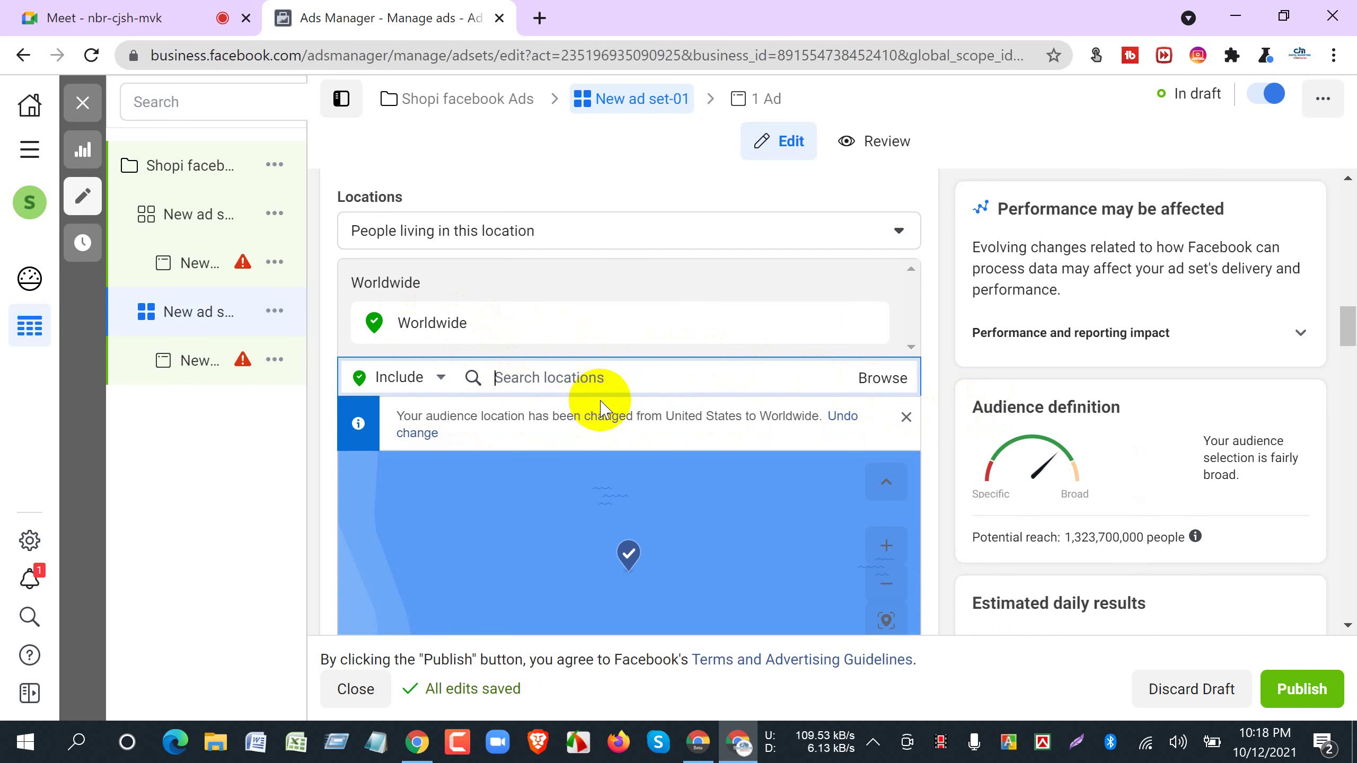
Browse the location list, unselect all countries and select them all again.
left_click(881, 393)
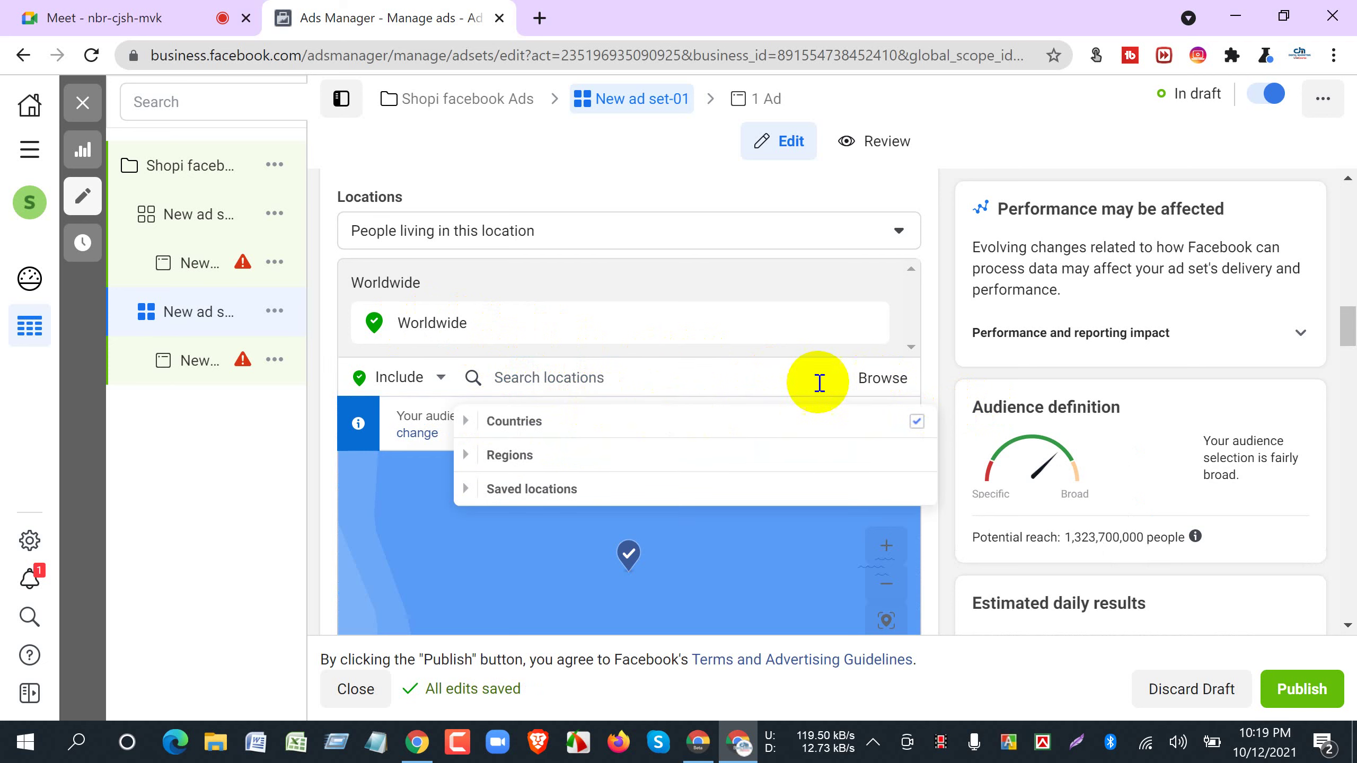
mouse_move(561, 430)
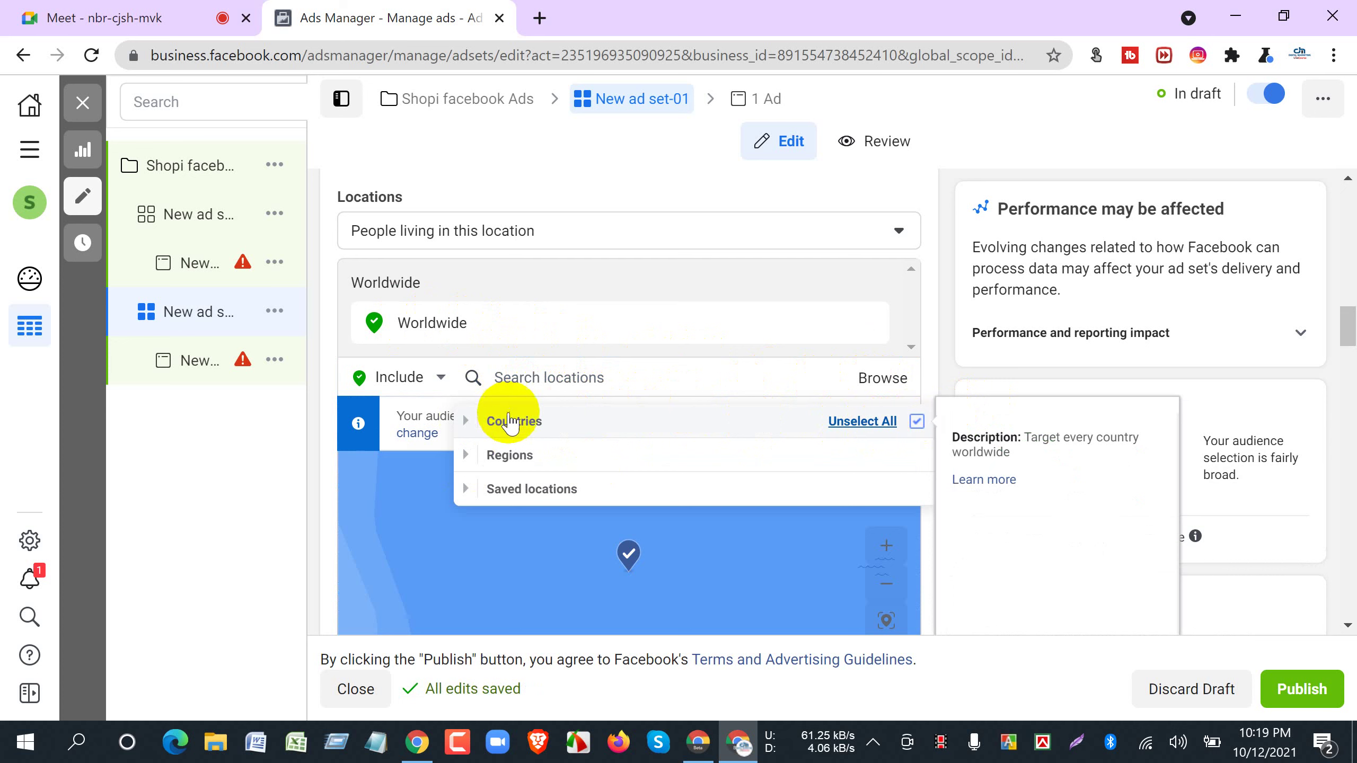
left_click(916, 422)
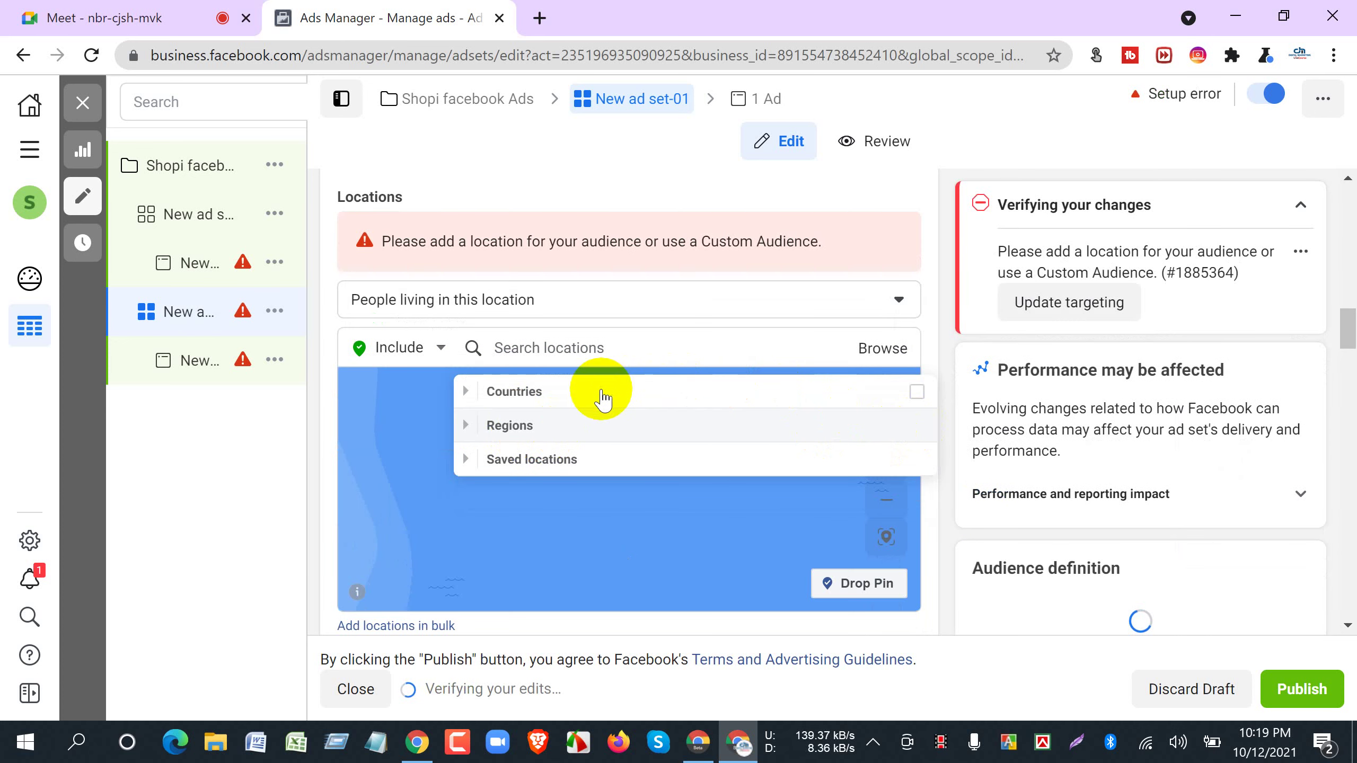
mouse_move(900, 394)
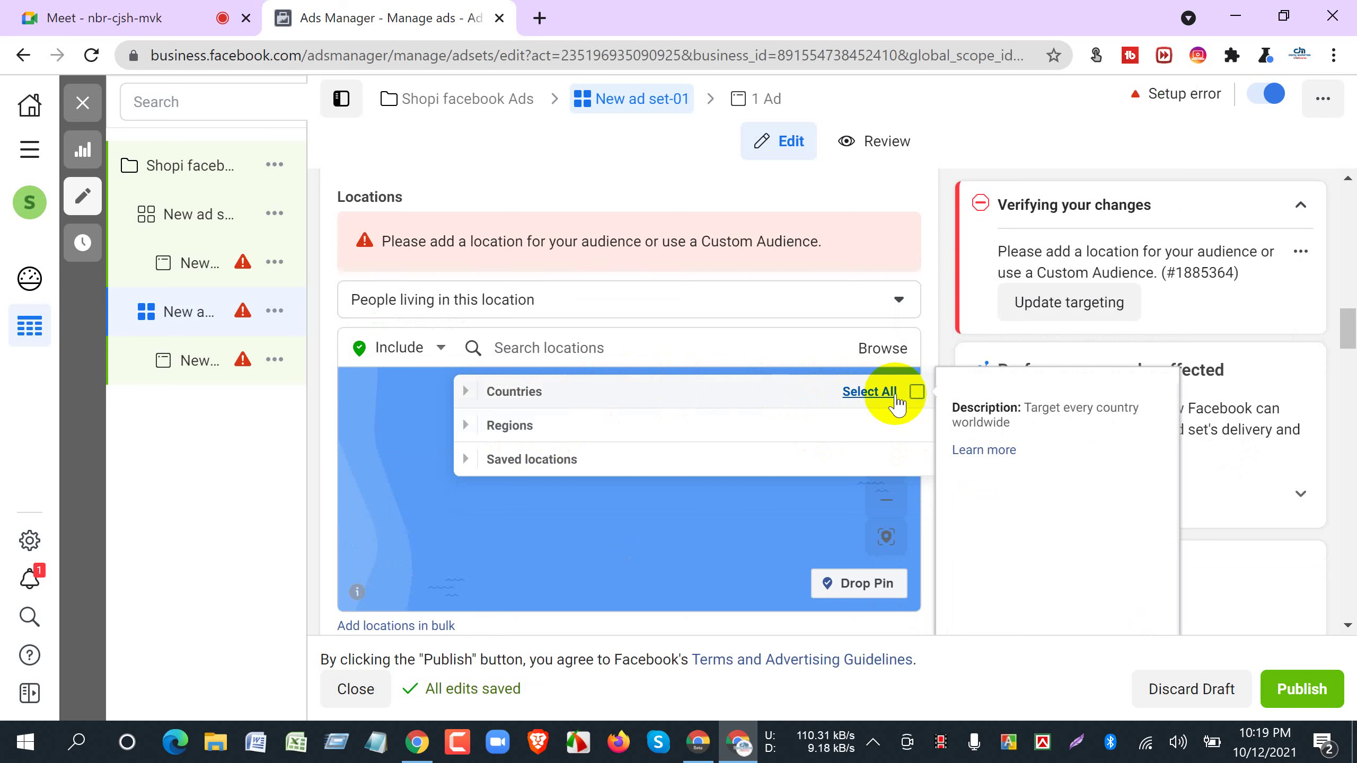
left_click(917, 394)
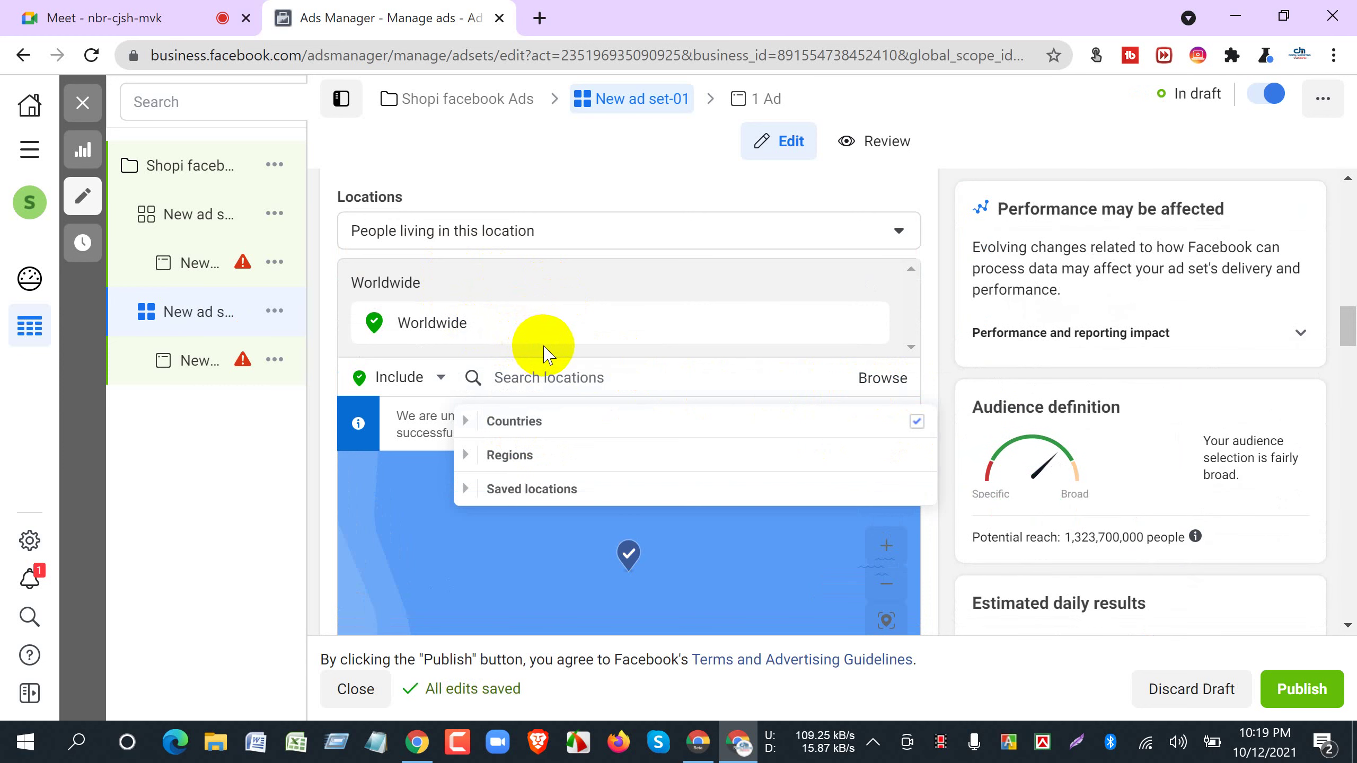
left_click(37, 18)
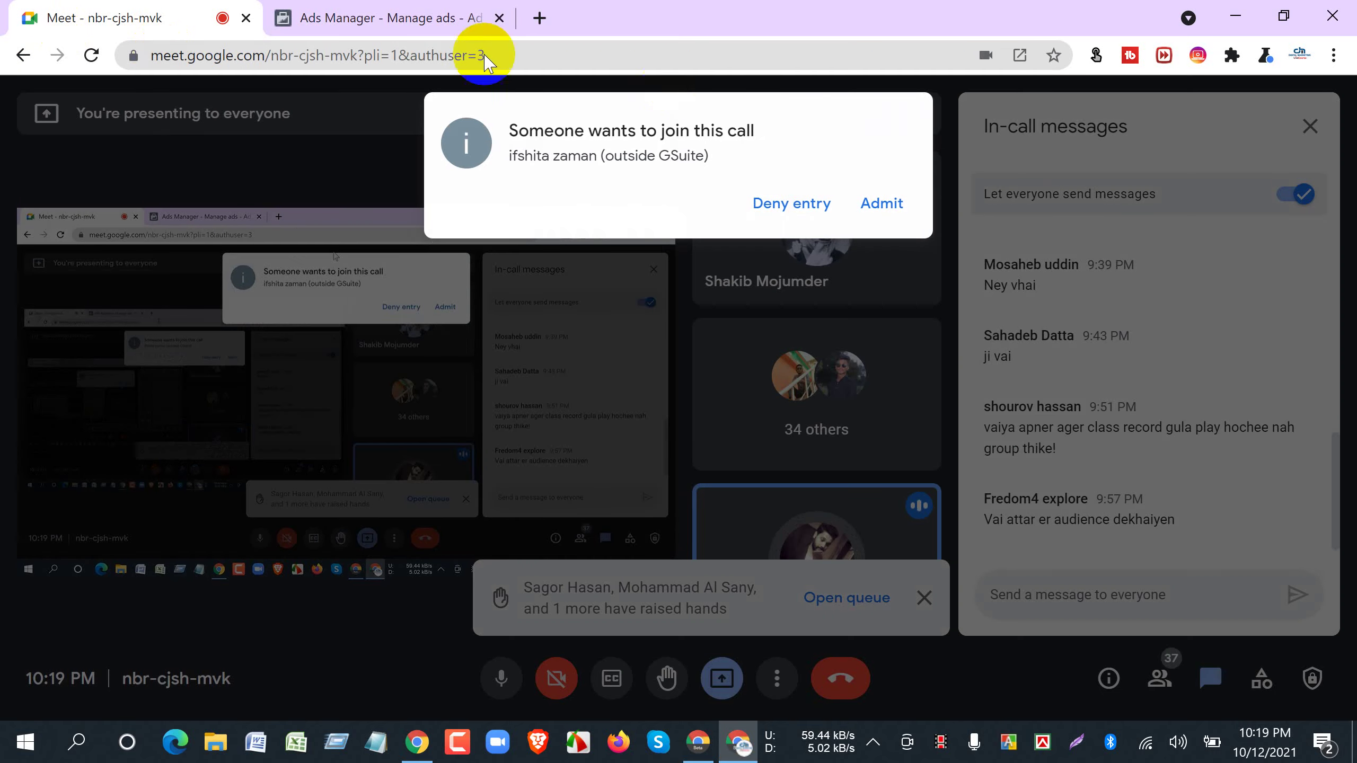
left_click(385, 18)
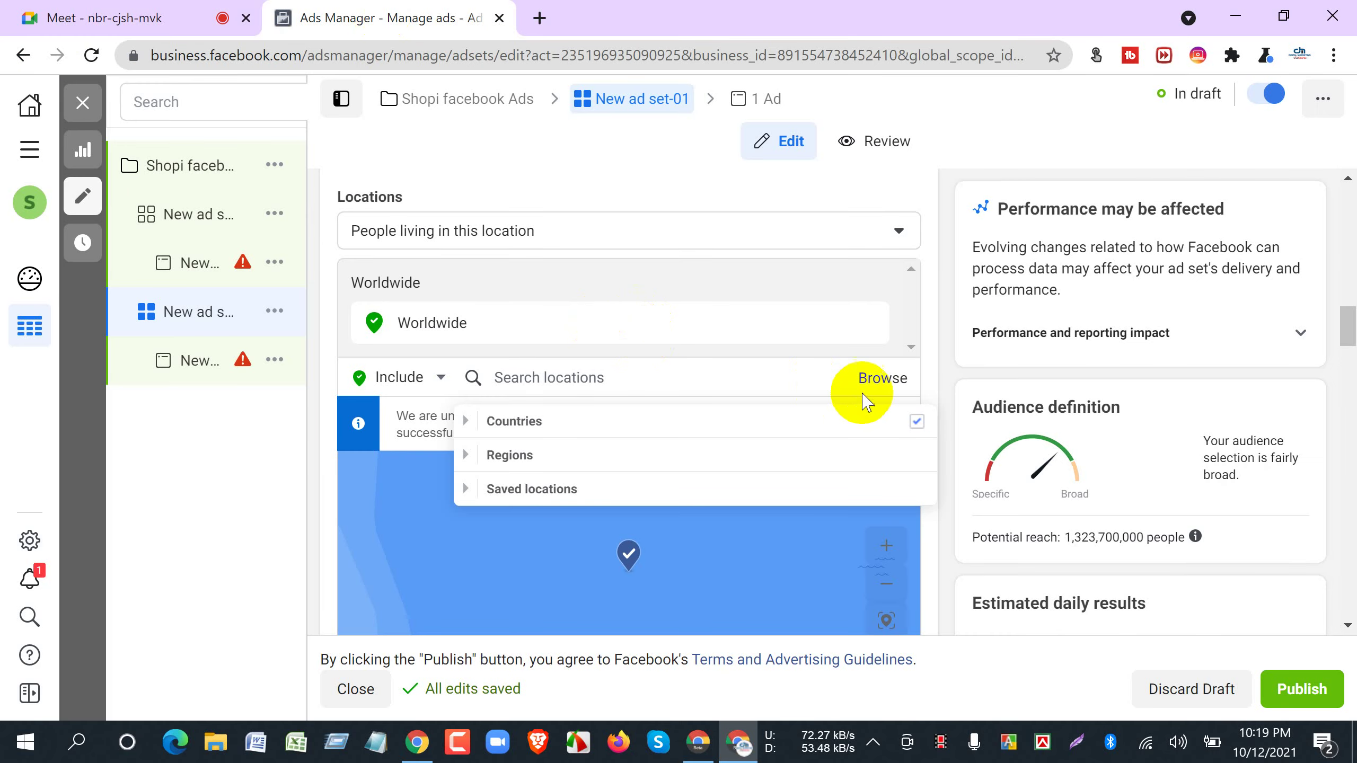
Expand the regions in the location list and examine the countries under Euro area and Emerging markets.
left_click(466, 454)
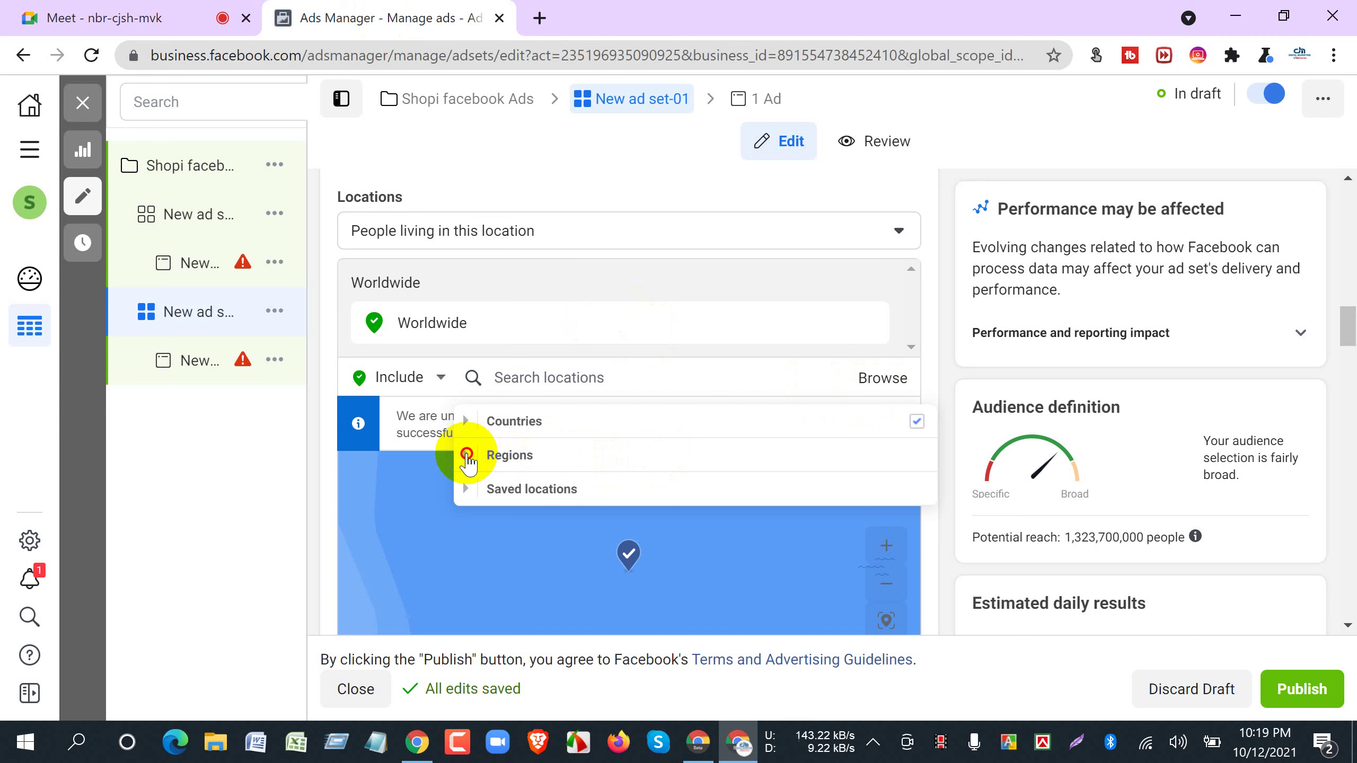
mouse_move(561, 500)
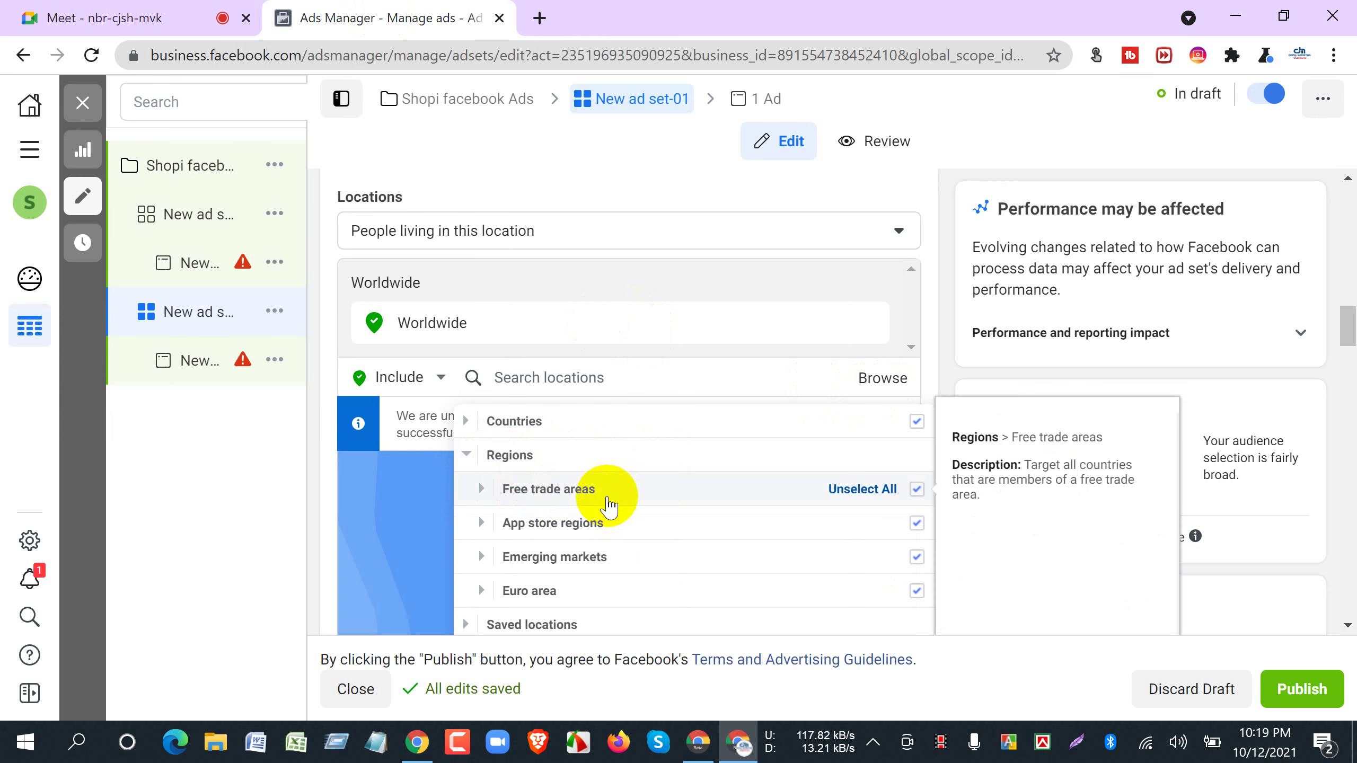
scroll(590, 539, "down", 3)
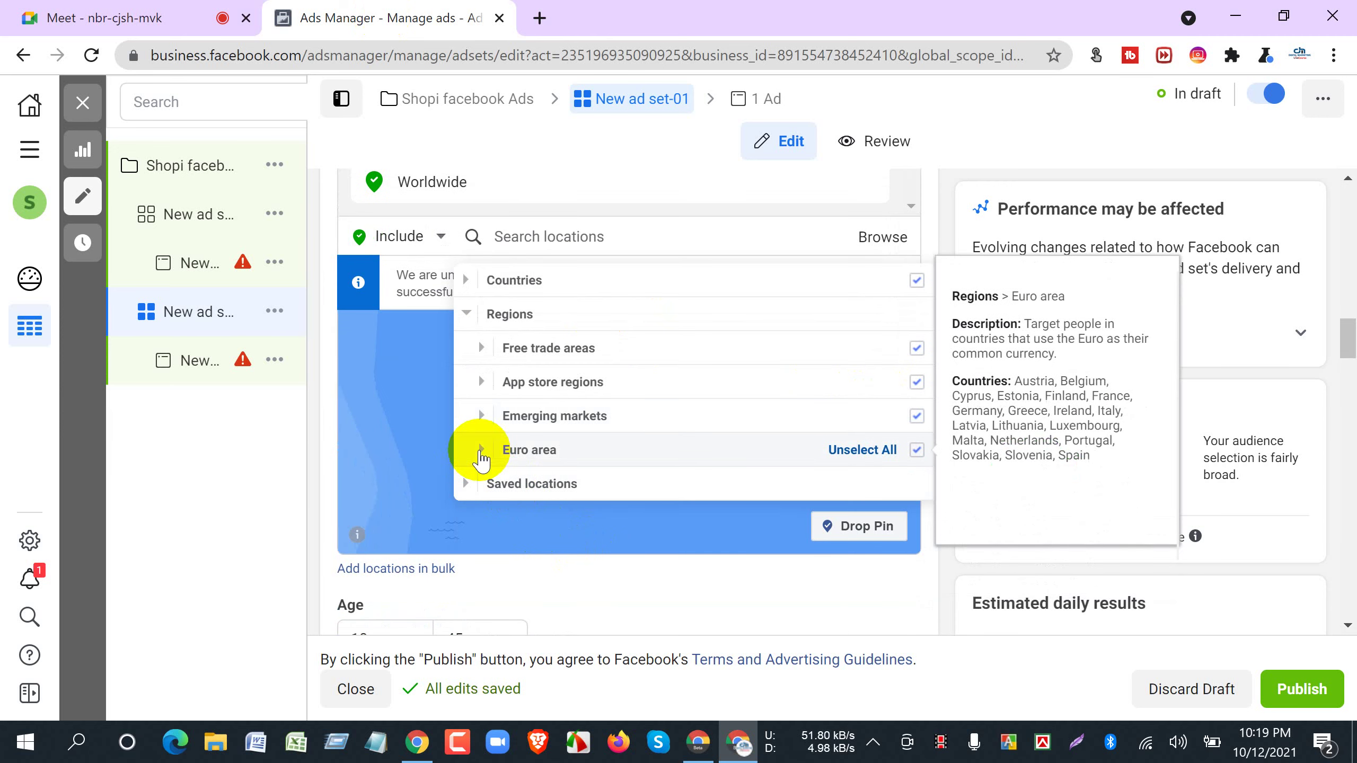
left_click(481, 451)
scroll(497, 460, "down", 3)
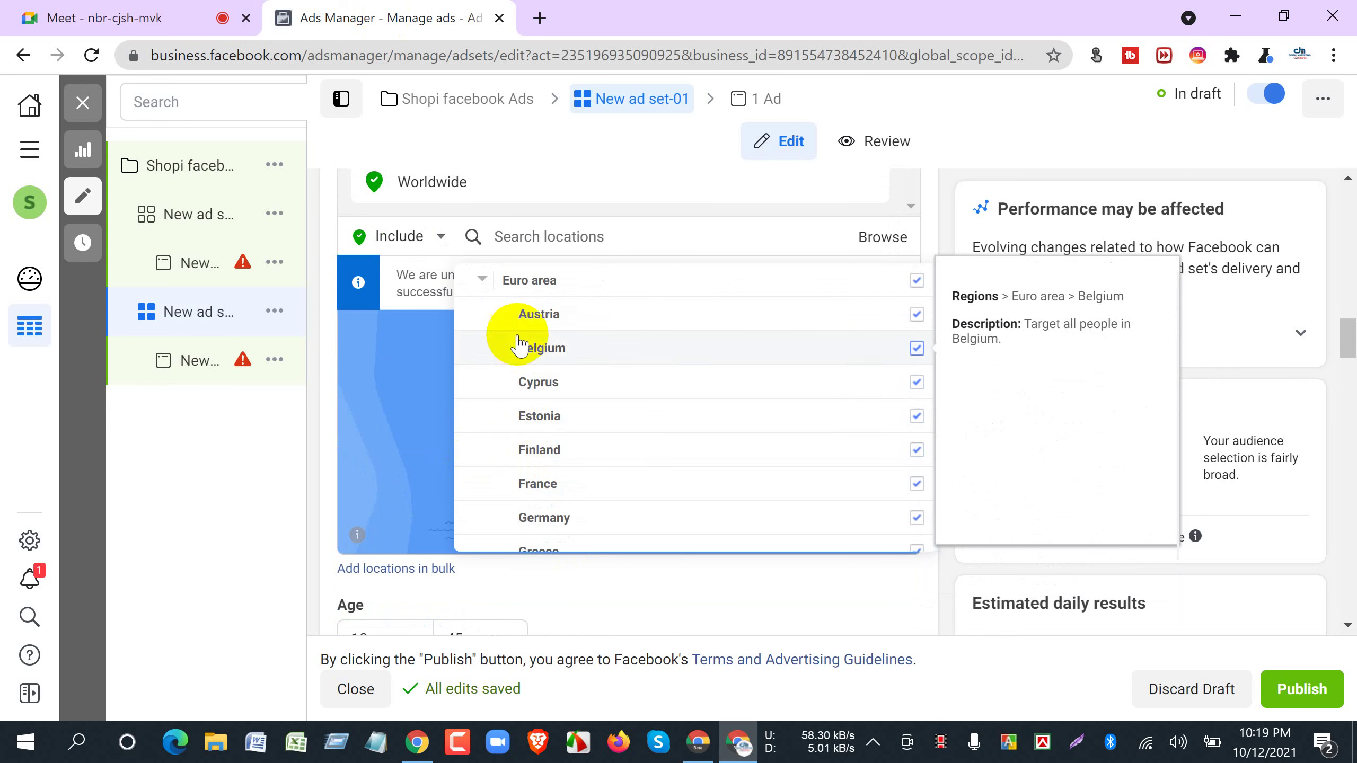
scroll(540, 470, "up", 3)
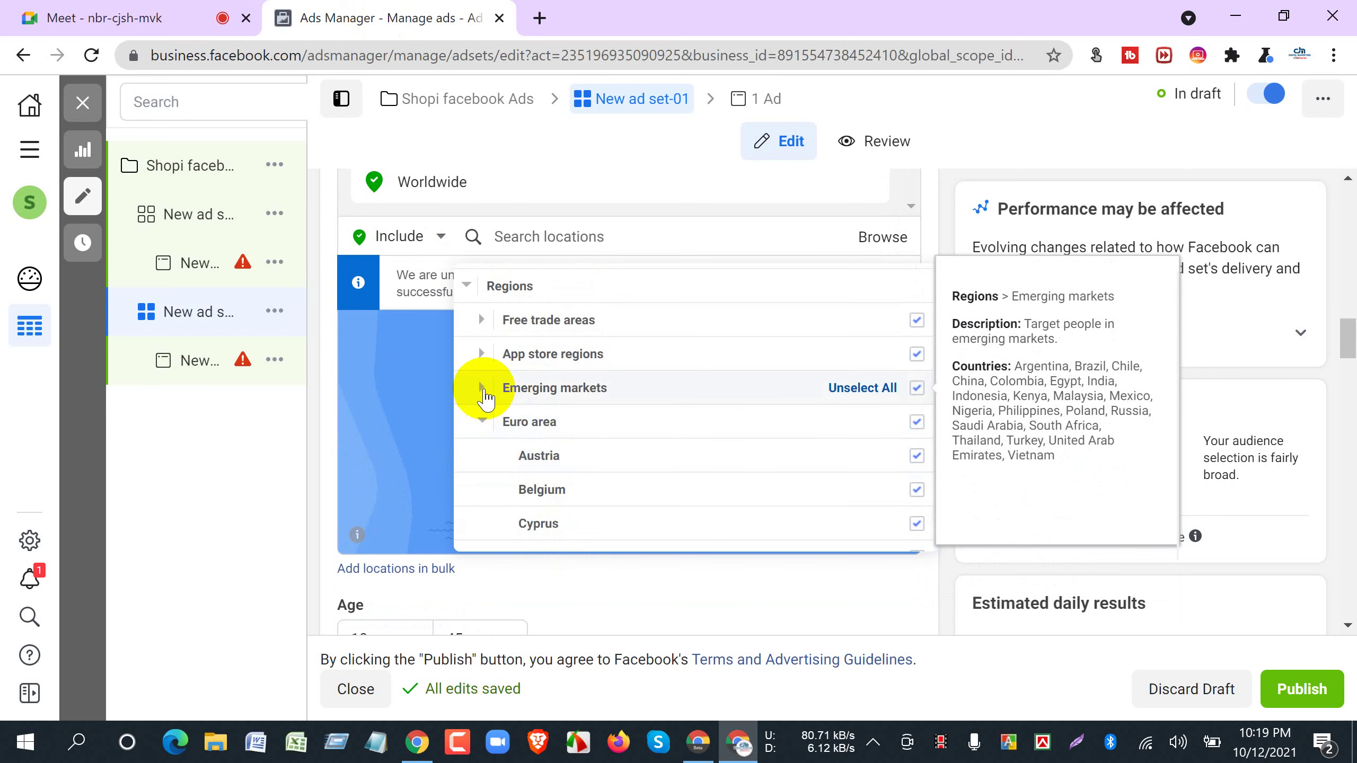
left_click(484, 390)
scroll(526, 448, "up", 3)
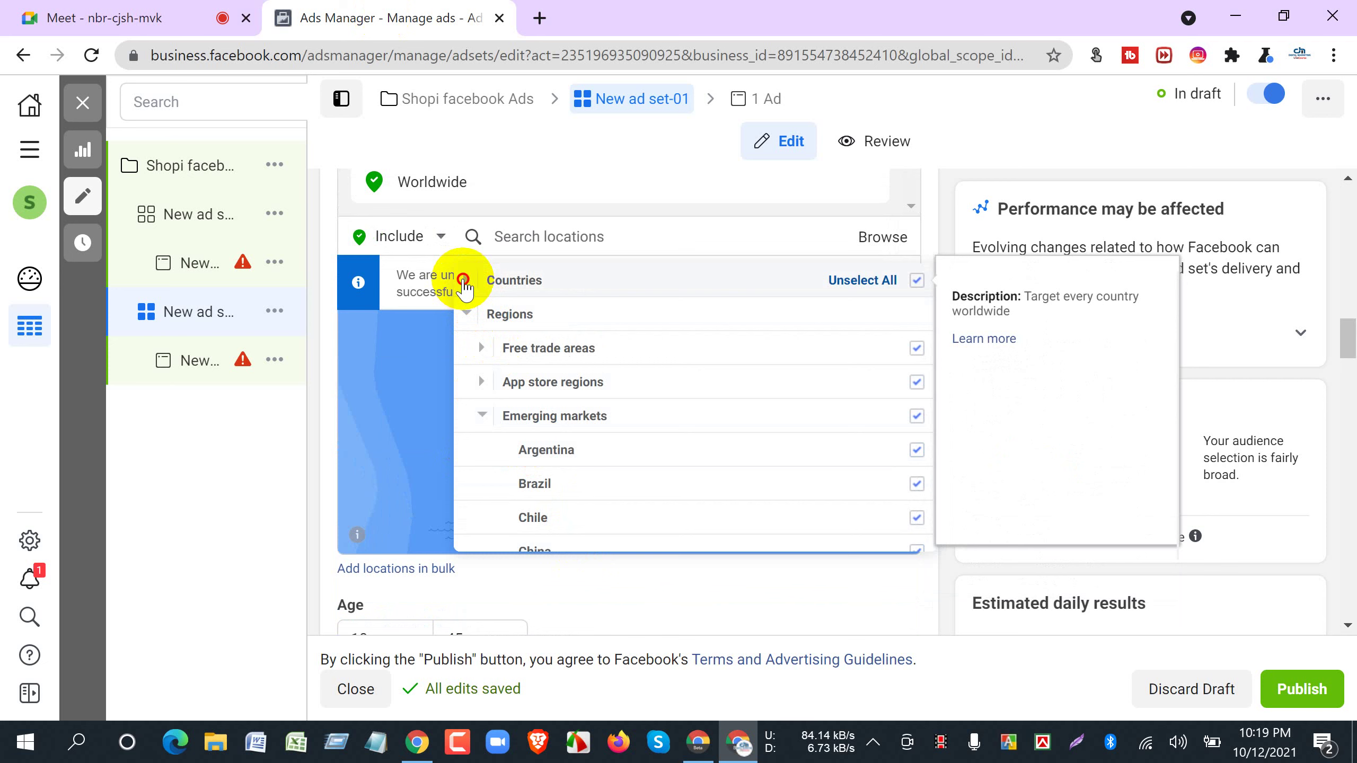
Expand the countries group in the location list, examine the countries under Europe and Asia, and close the list.
left_click(464, 279)
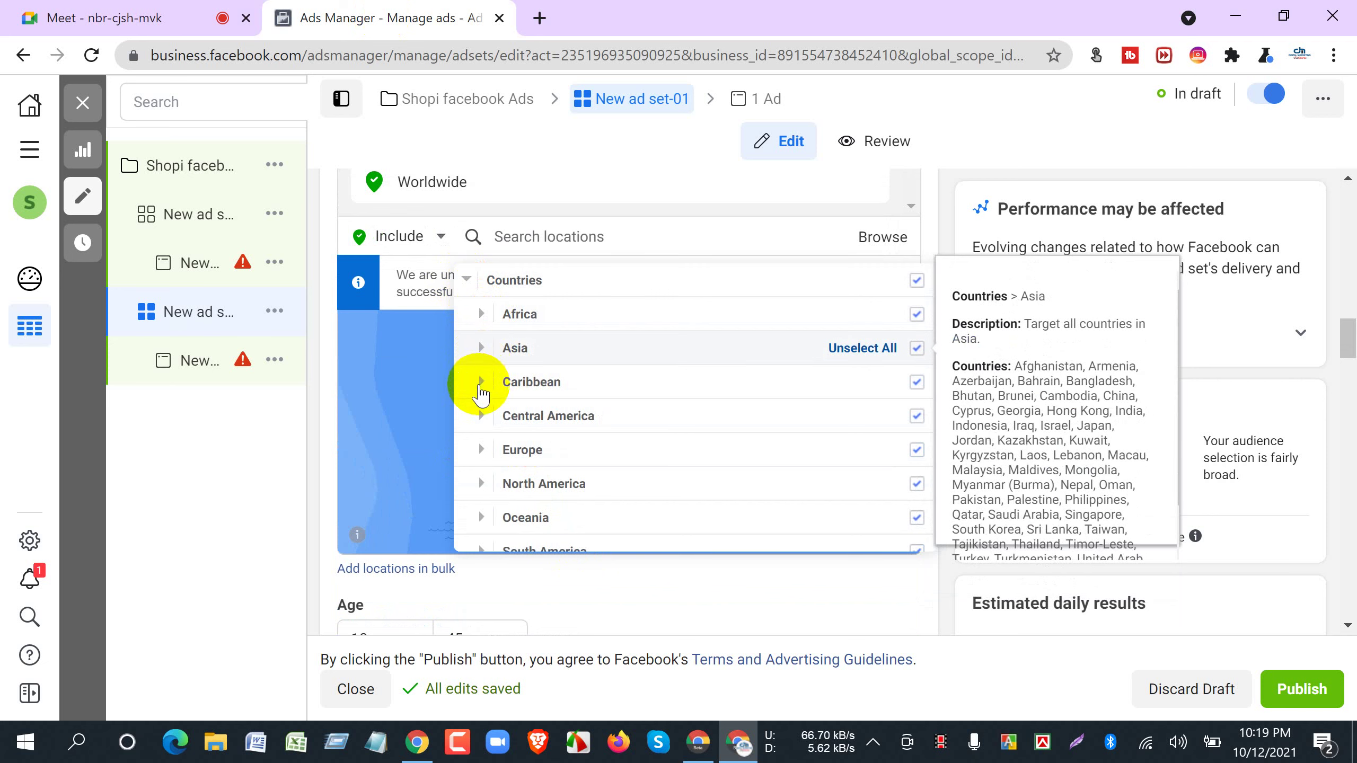
left_click(481, 450)
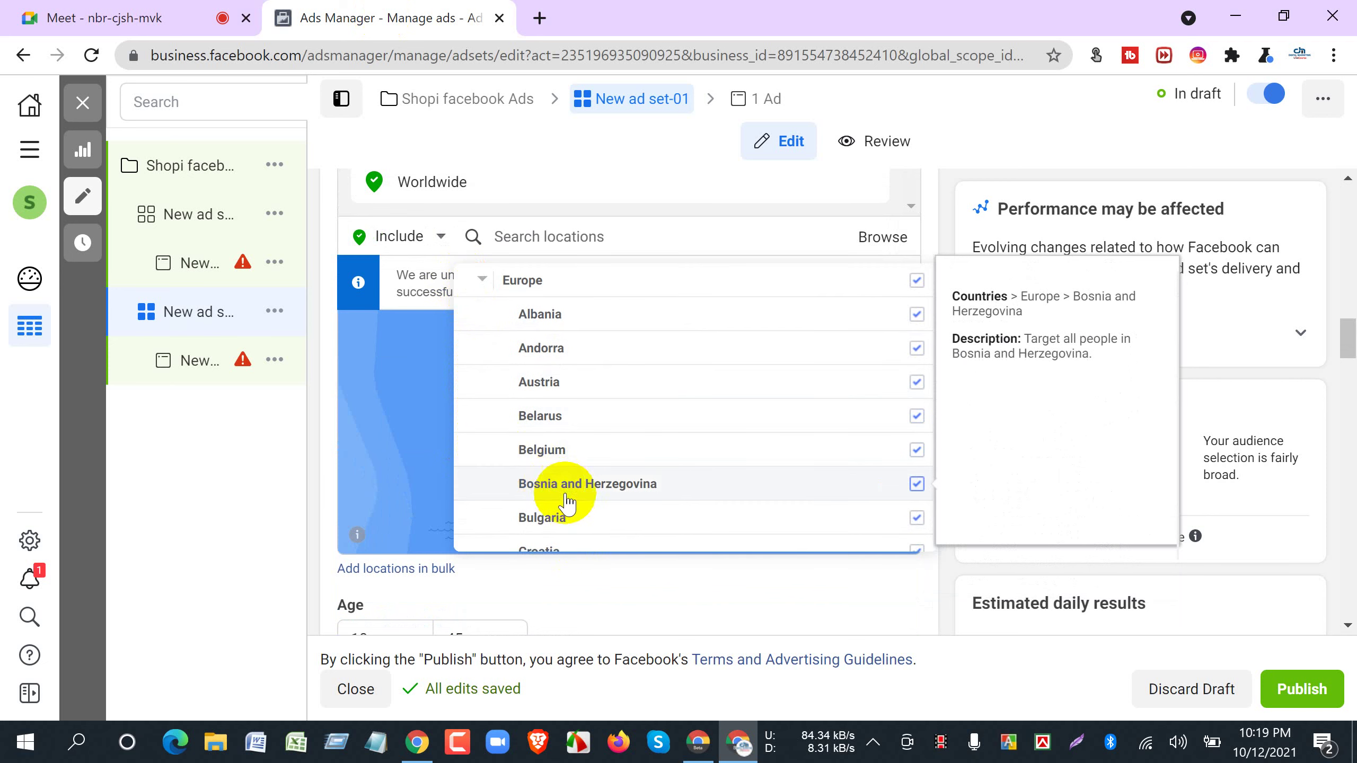
scroll(499, 456, "up", 3)
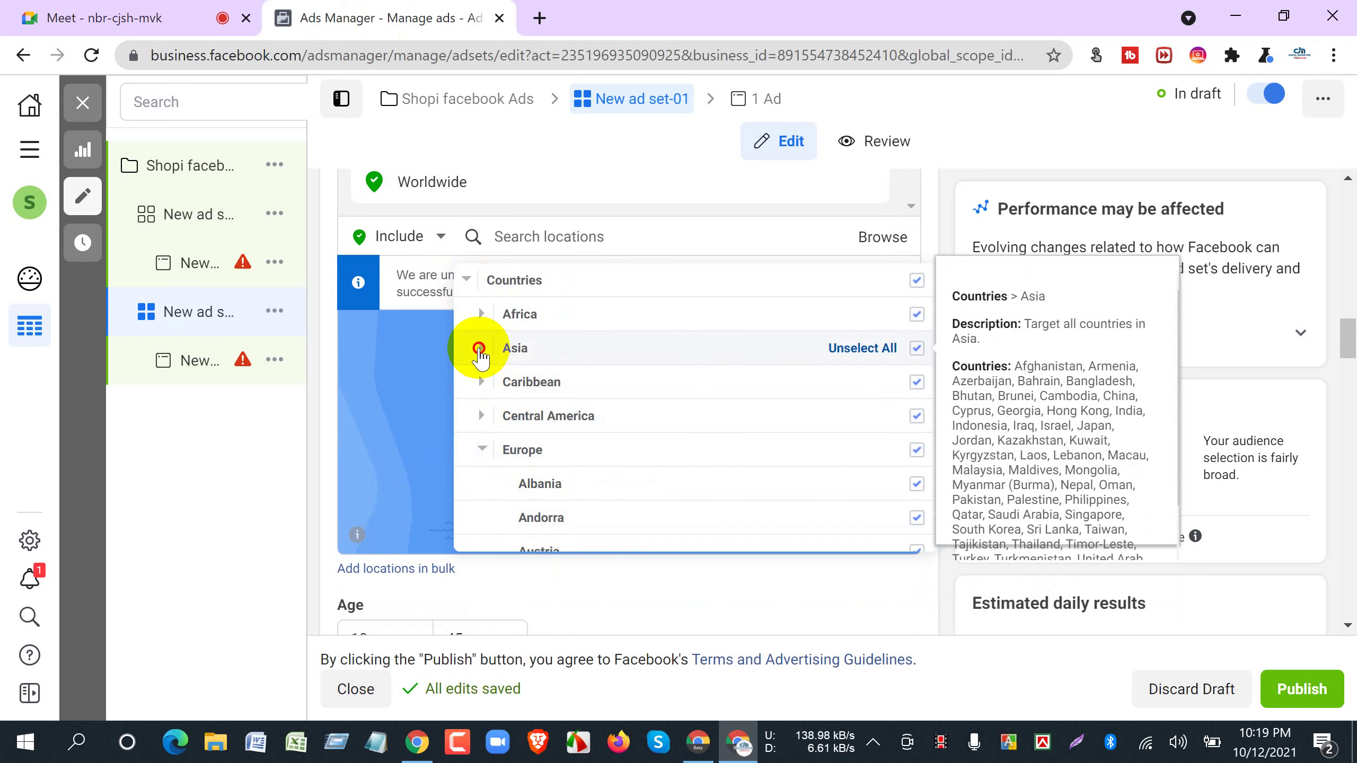
left_click(479, 348)
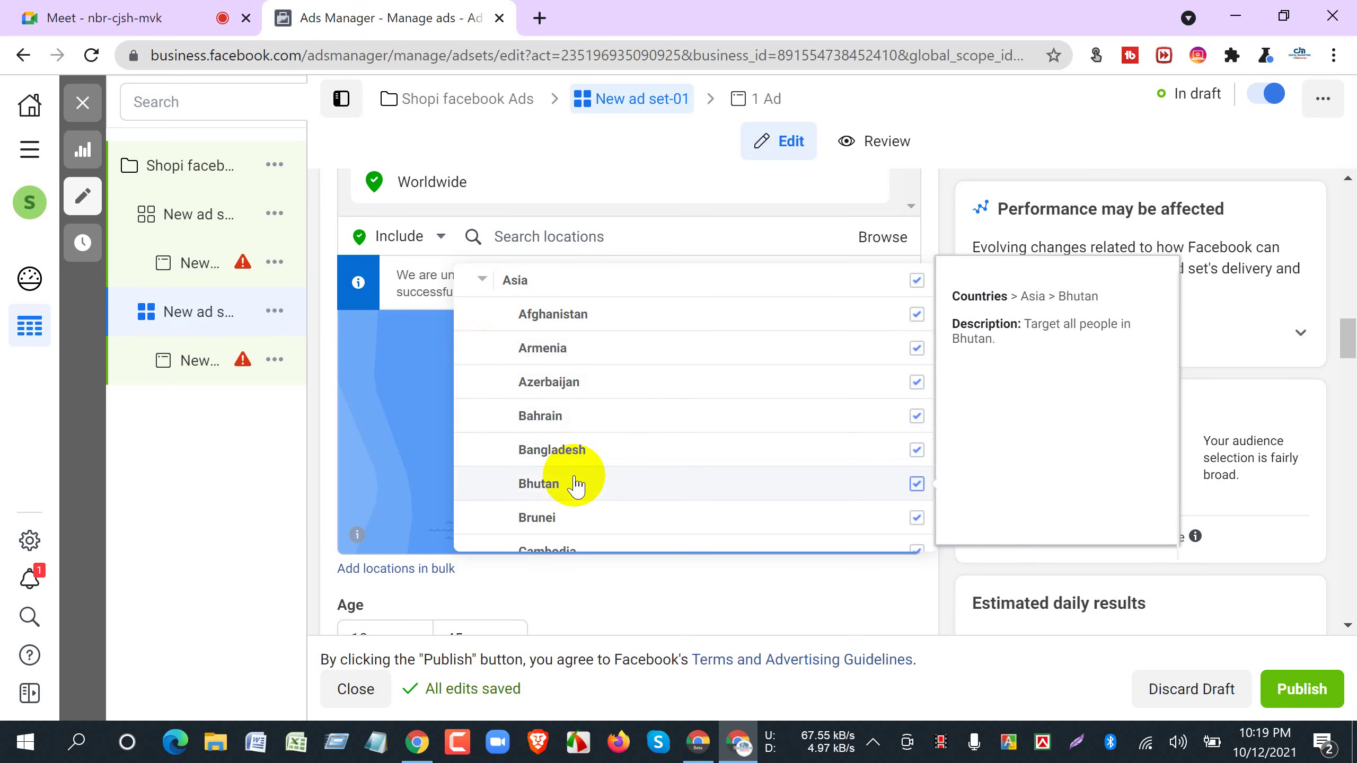
scroll(496, 364, "up", 2)
scroll(598, 406, "down", 3)
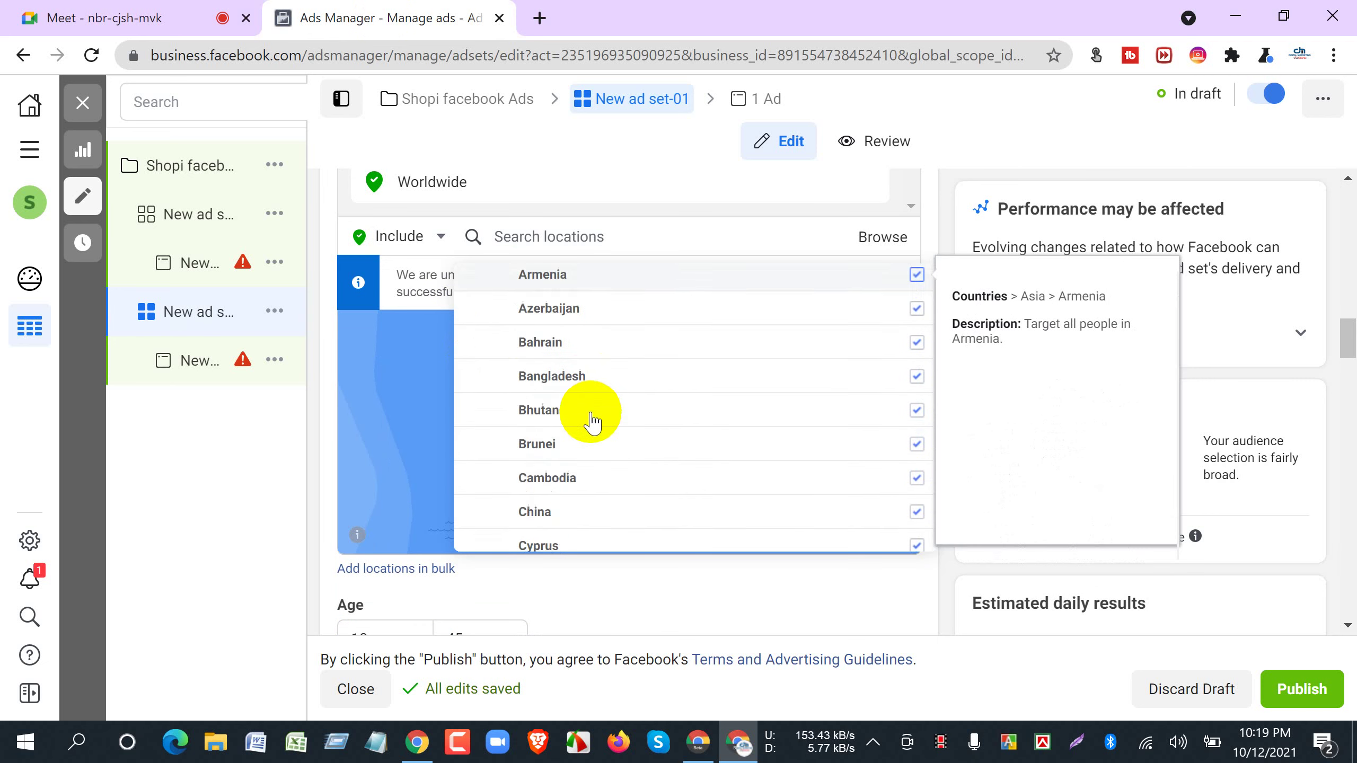
scroll(592, 427, "down", 1)
scroll(577, 417, "up", 3)
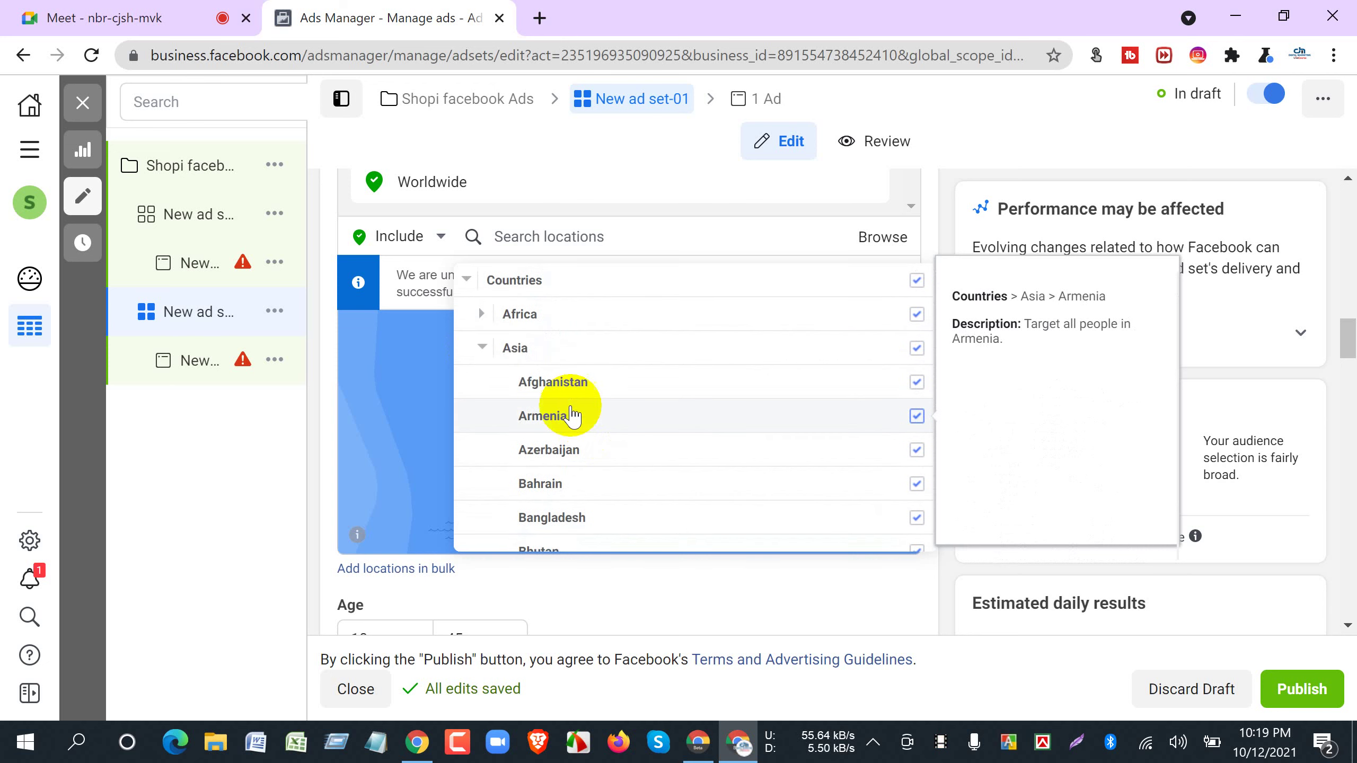
left_click(322, 320)
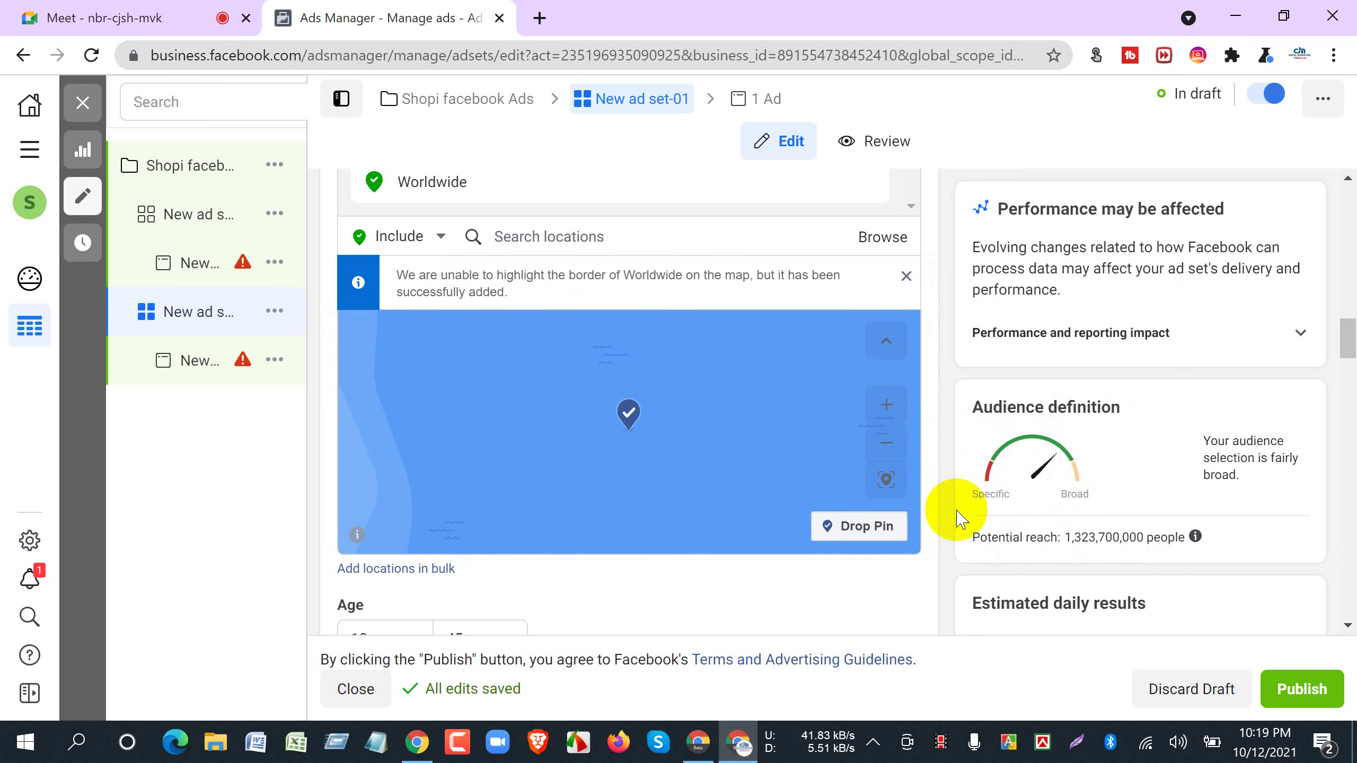
Reopen the browsable location list to review its Countries, Regions and Saved locations groups, and close it.
scroll(958, 521, "up", 4)
scroll(958, 519, "down", 2)
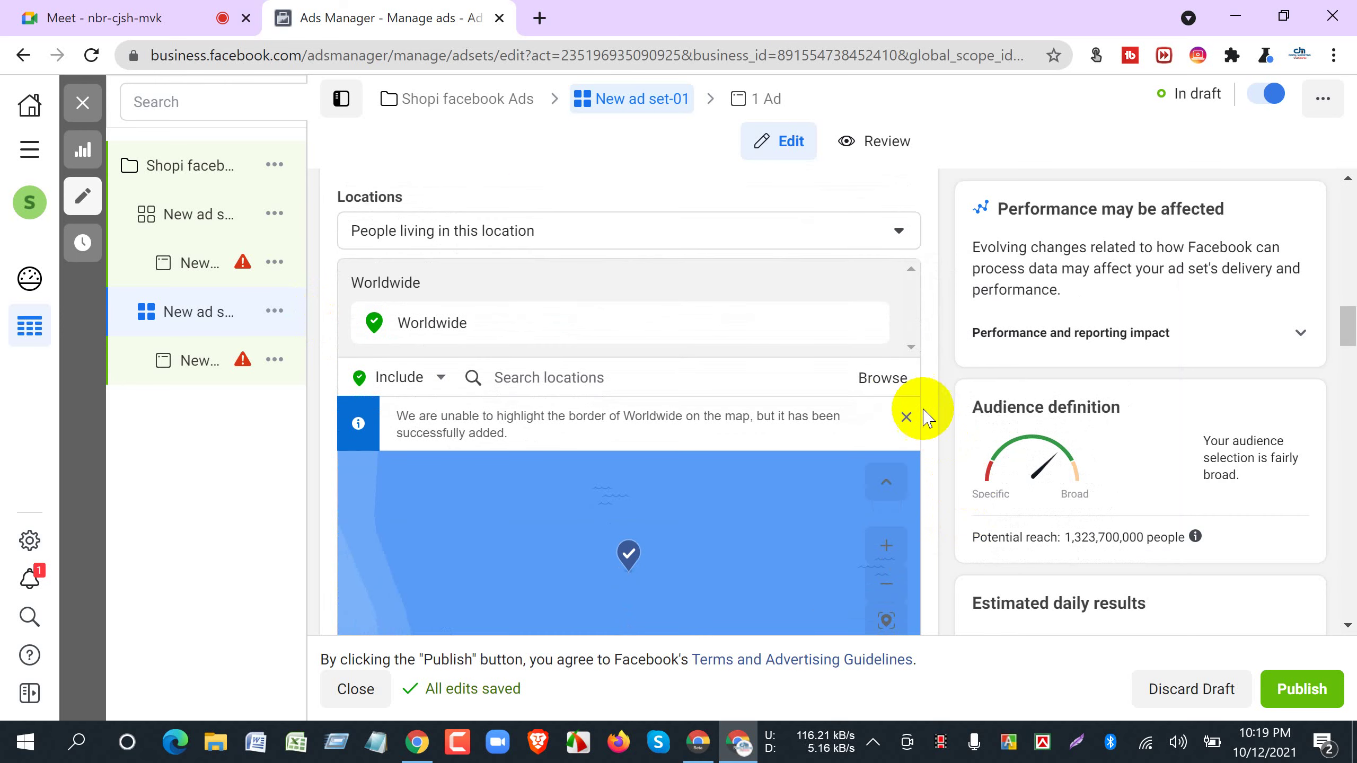
left_click(879, 381)
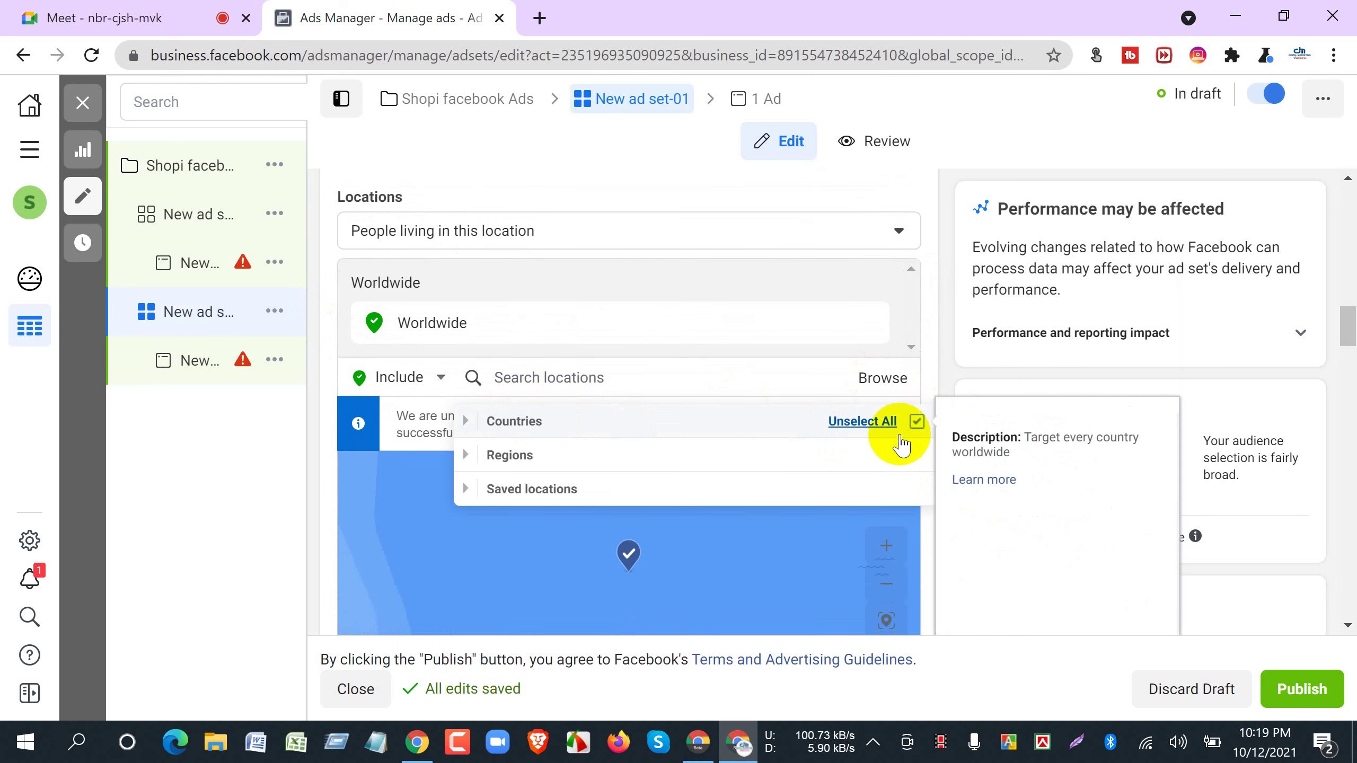
left_click(949, 359)
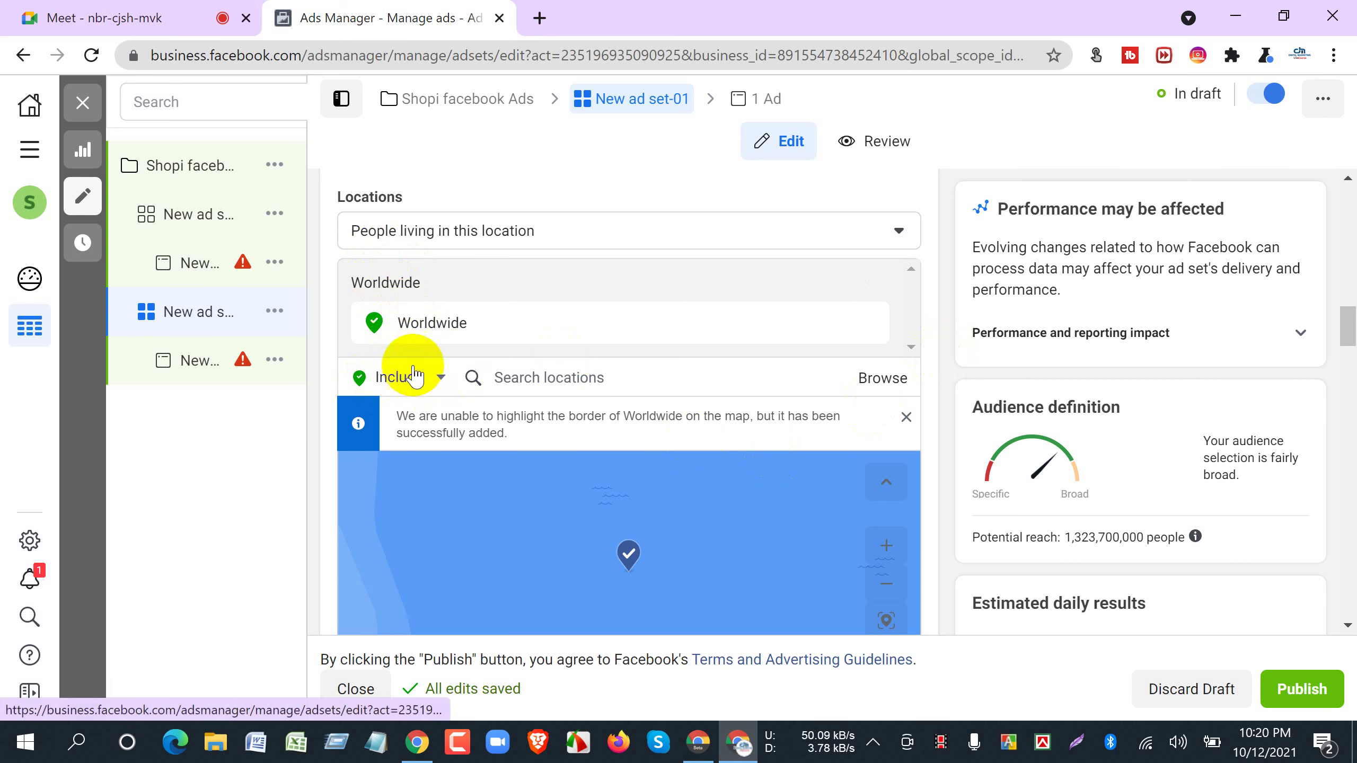
Exclude Sri Lanka from the ad set's Worldwide location targeting.
left_click(432, 379)
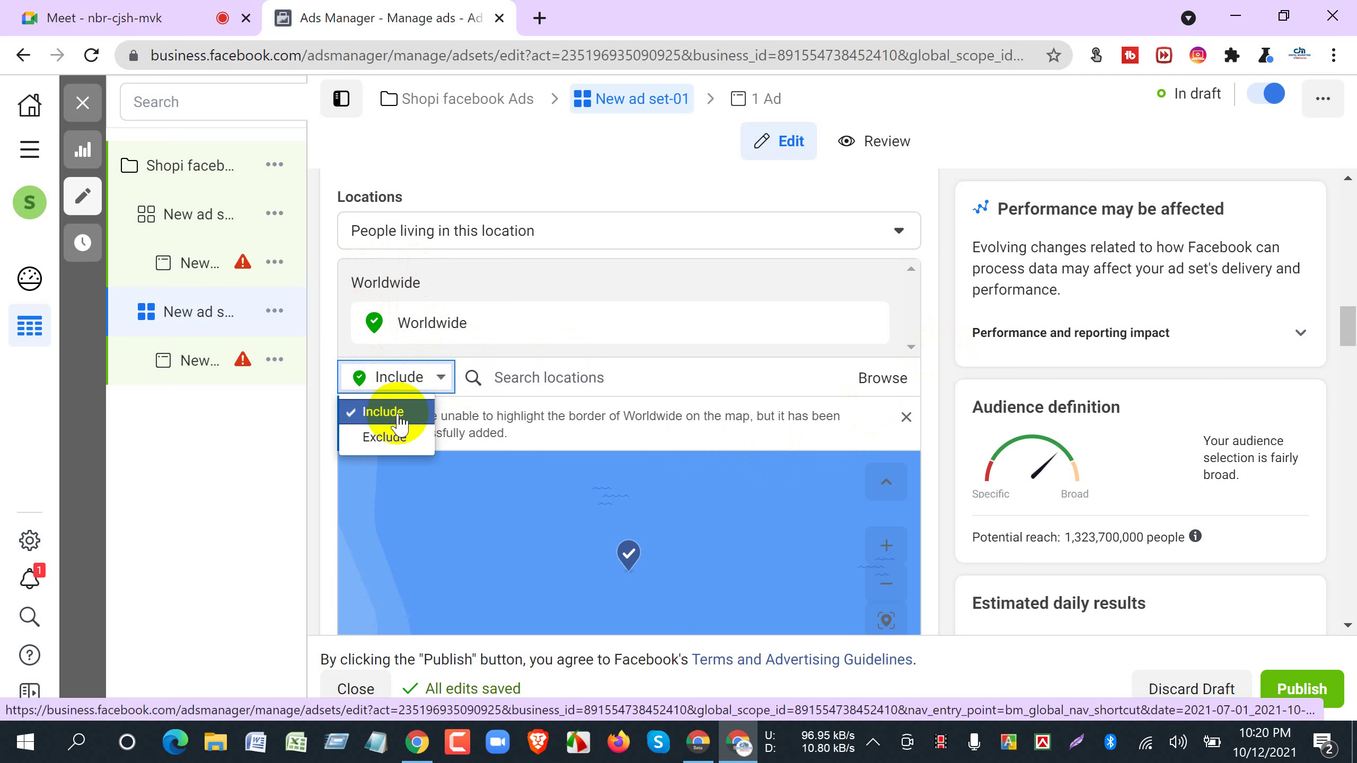
left_click(386, 437)
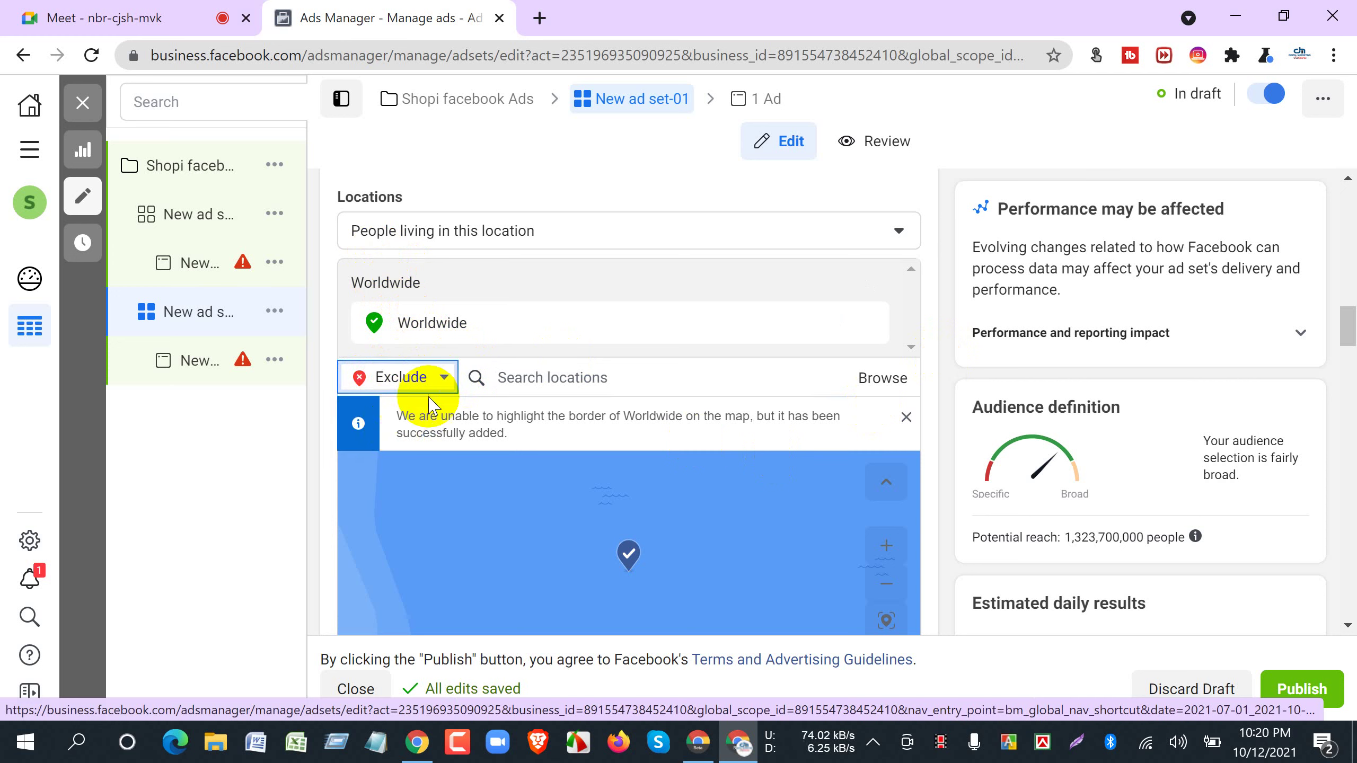
left_click(524, 375)
type("sri")
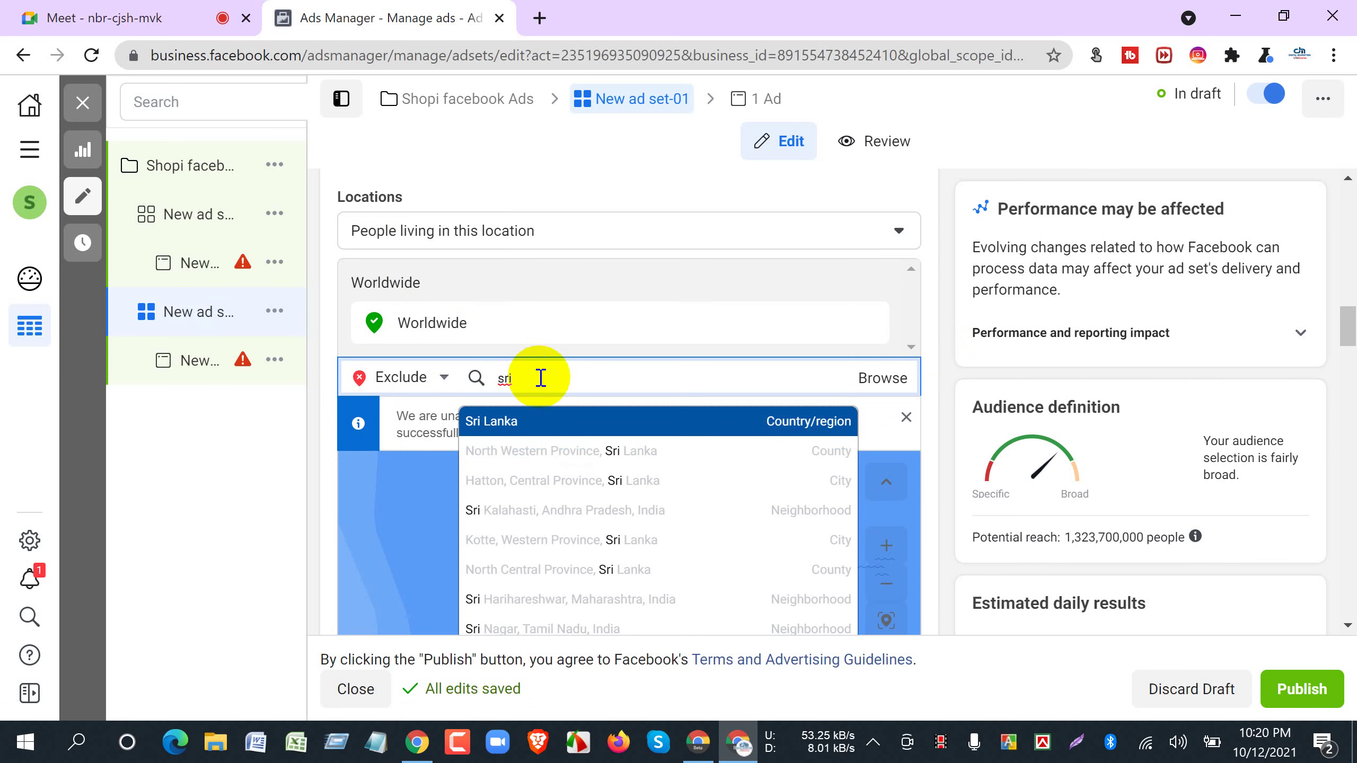
left_click(485, 423)
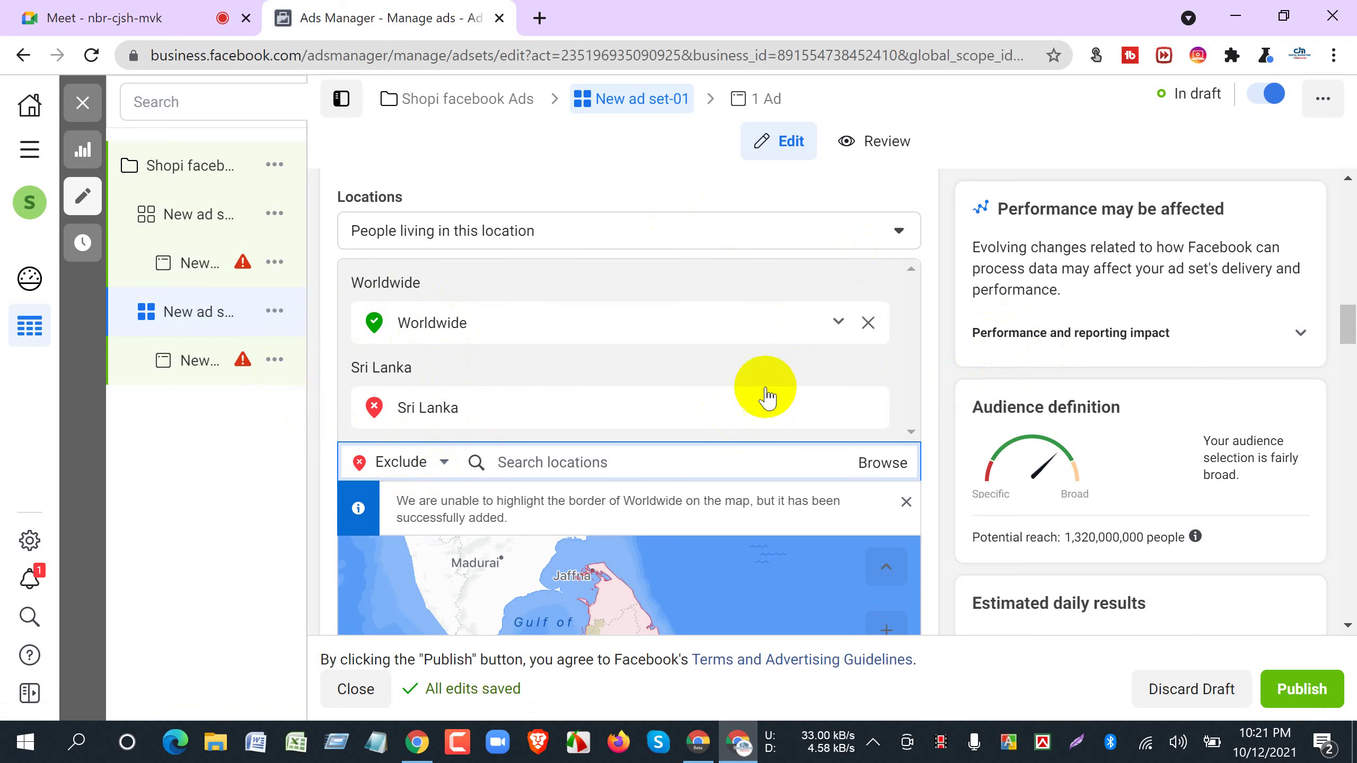
Review the ad set's age and gender settings and the explanation of its Detailed targeting section.
scroll(662, 369, "up", 3)
scroll(873, 376, "down", 10)
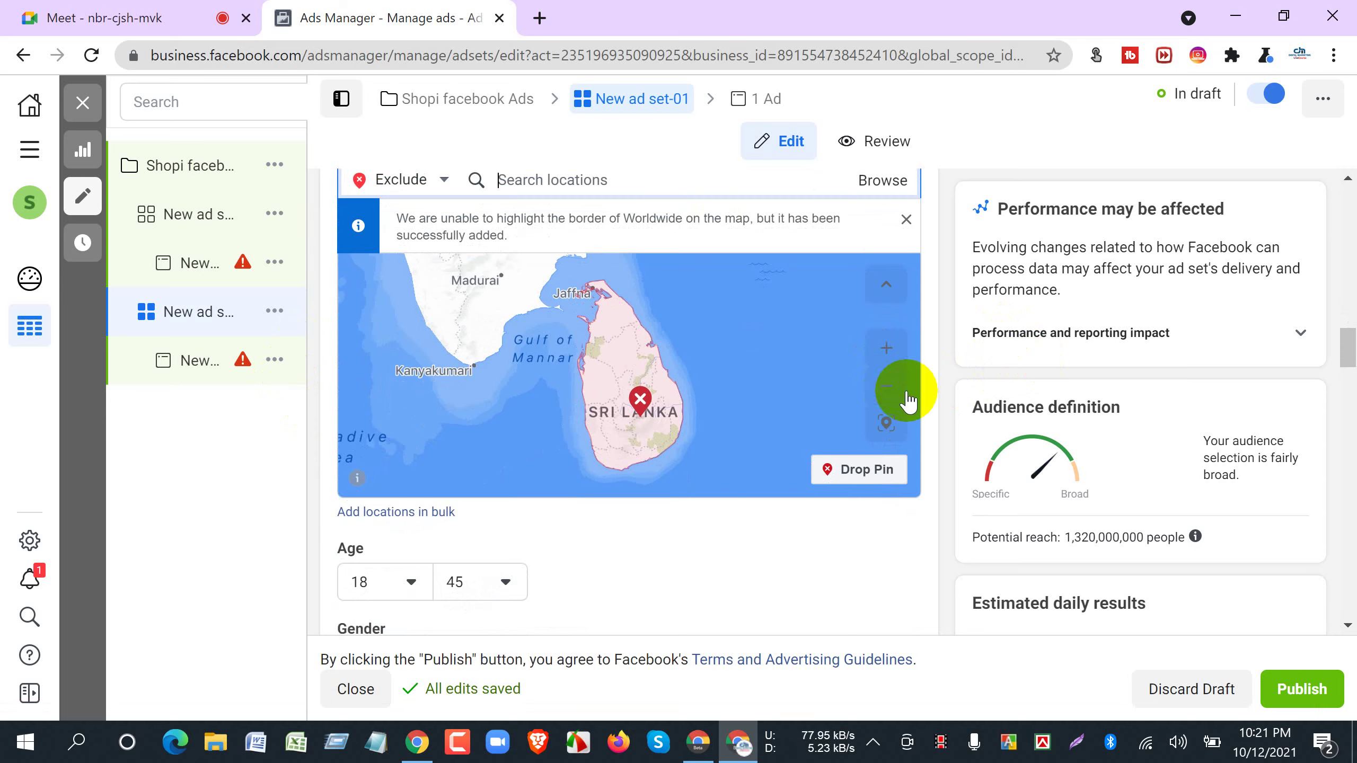
scroll(449, 300, "down", 3)
scroll(599, 359, "down", 3)
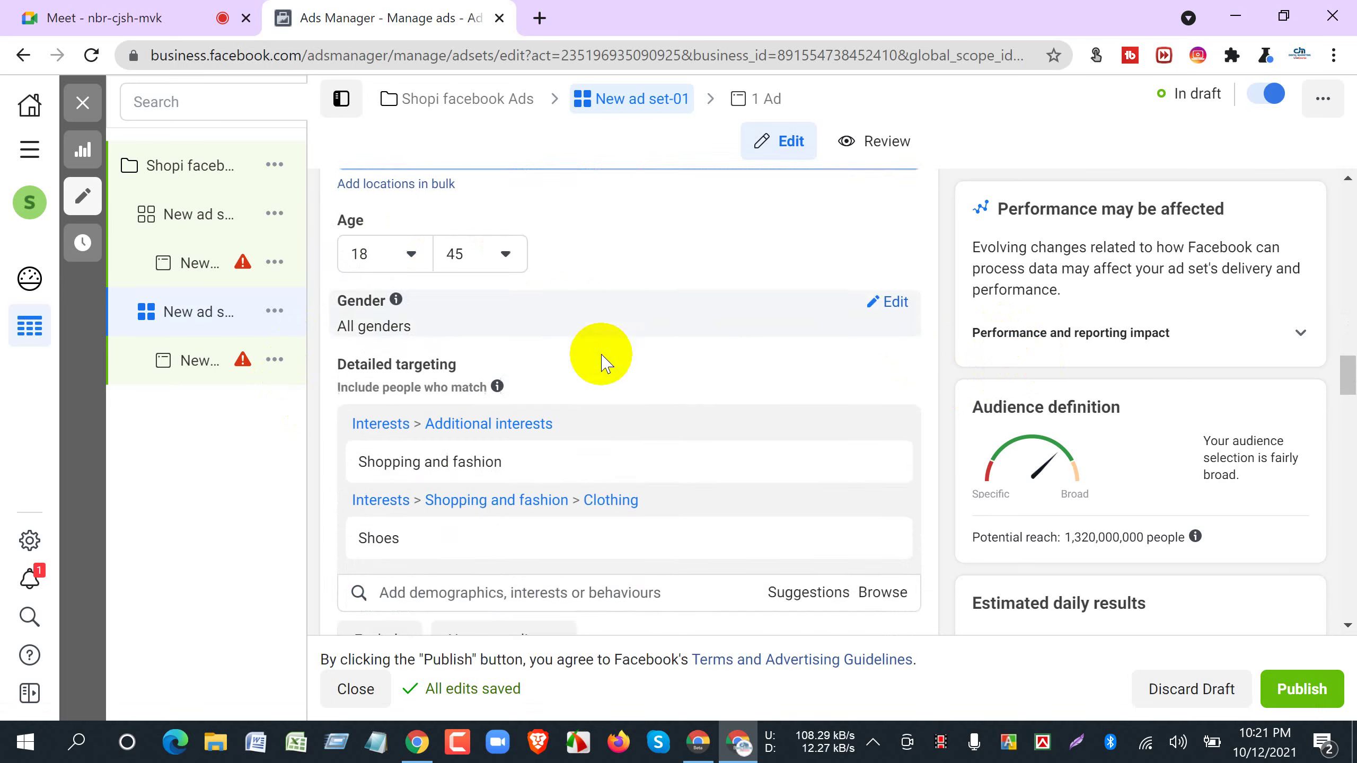
scroll(575, 313, "down", 3)
scroll(372, 267, "up", 3)
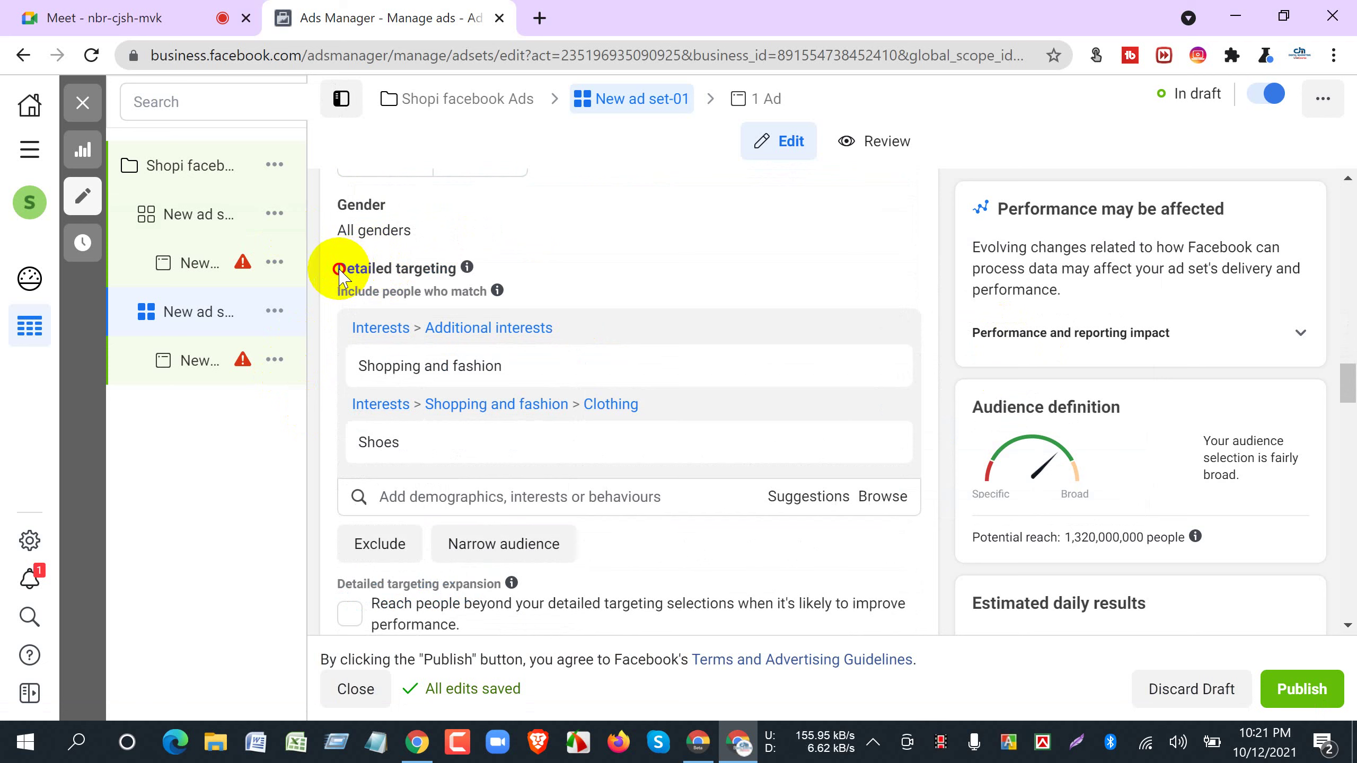
left_click_drag(338, 267, 456, 268)
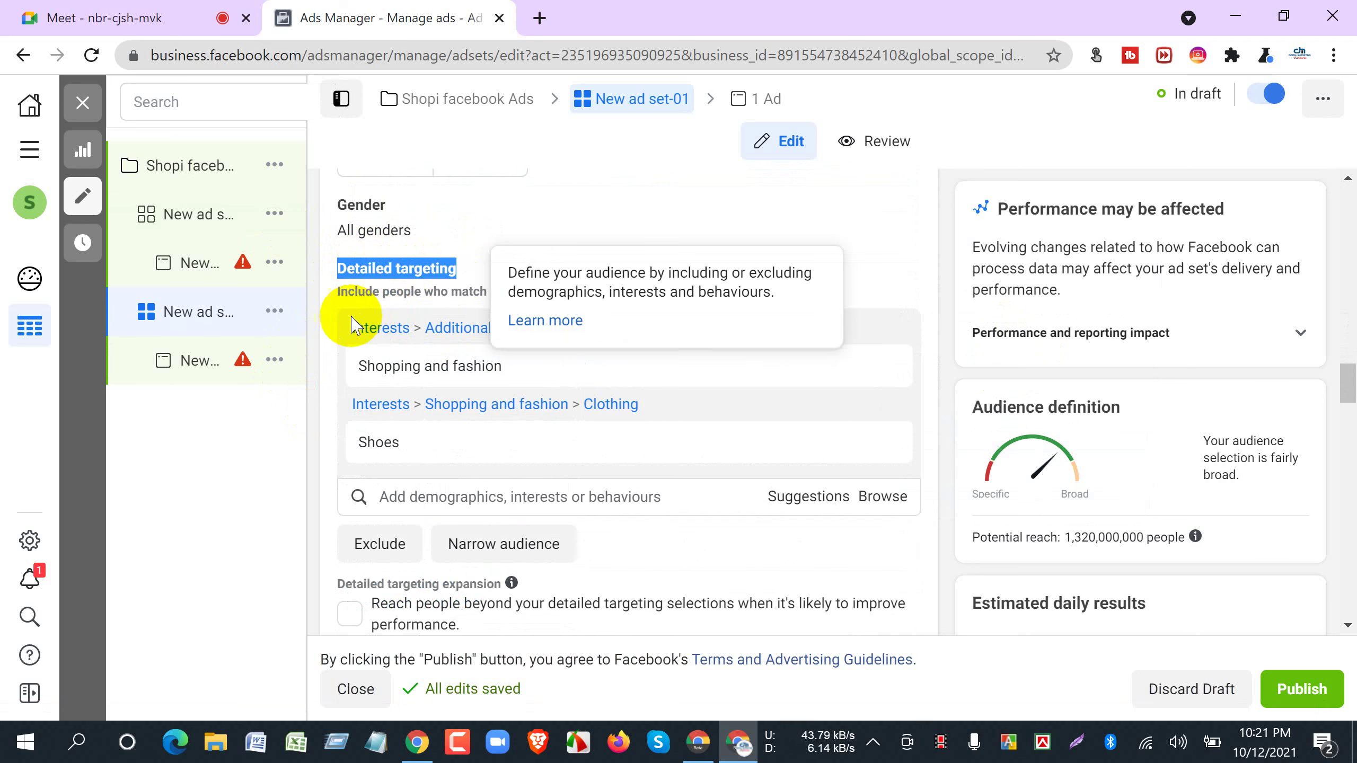
left_click(326, 320)
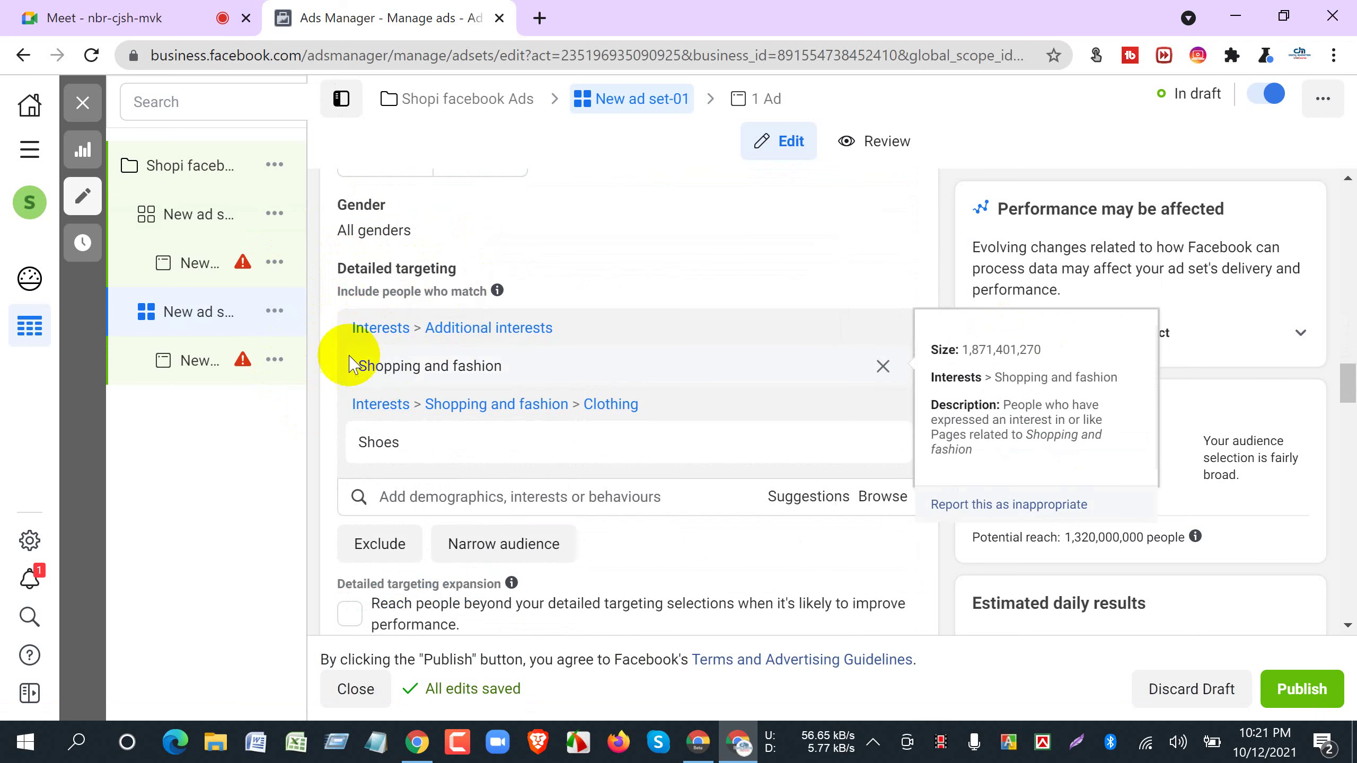
Examine the audience details of the Shopping and fashion and Shoes interests under Detailed targeting.
scroll(329, 338, "down", 1)
scroll(329, 338, "down", 2)
mouse_move(368, 304)
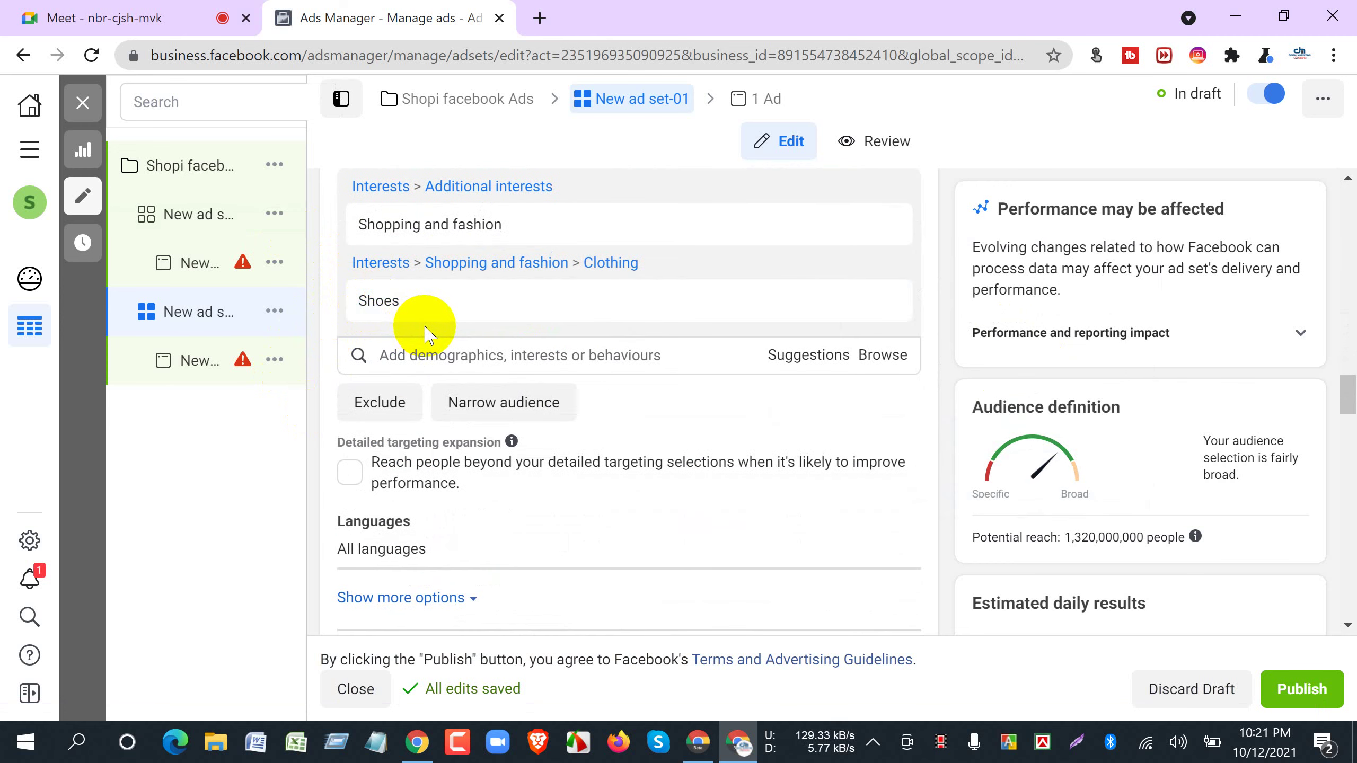
scroll(426, 331, "up", 1)
scroll(427, 335, "up", 1)
mouse_move(387, 440)
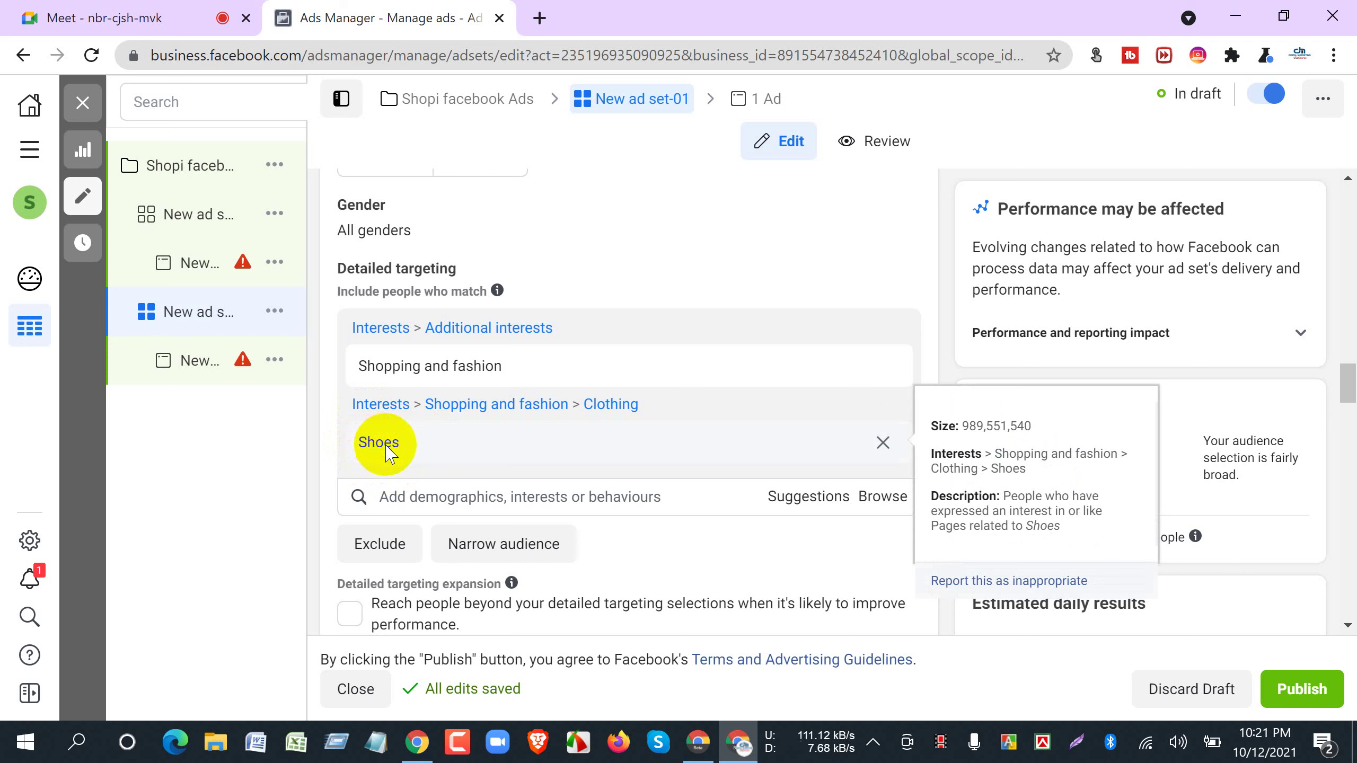
mouse_move(368, 366)
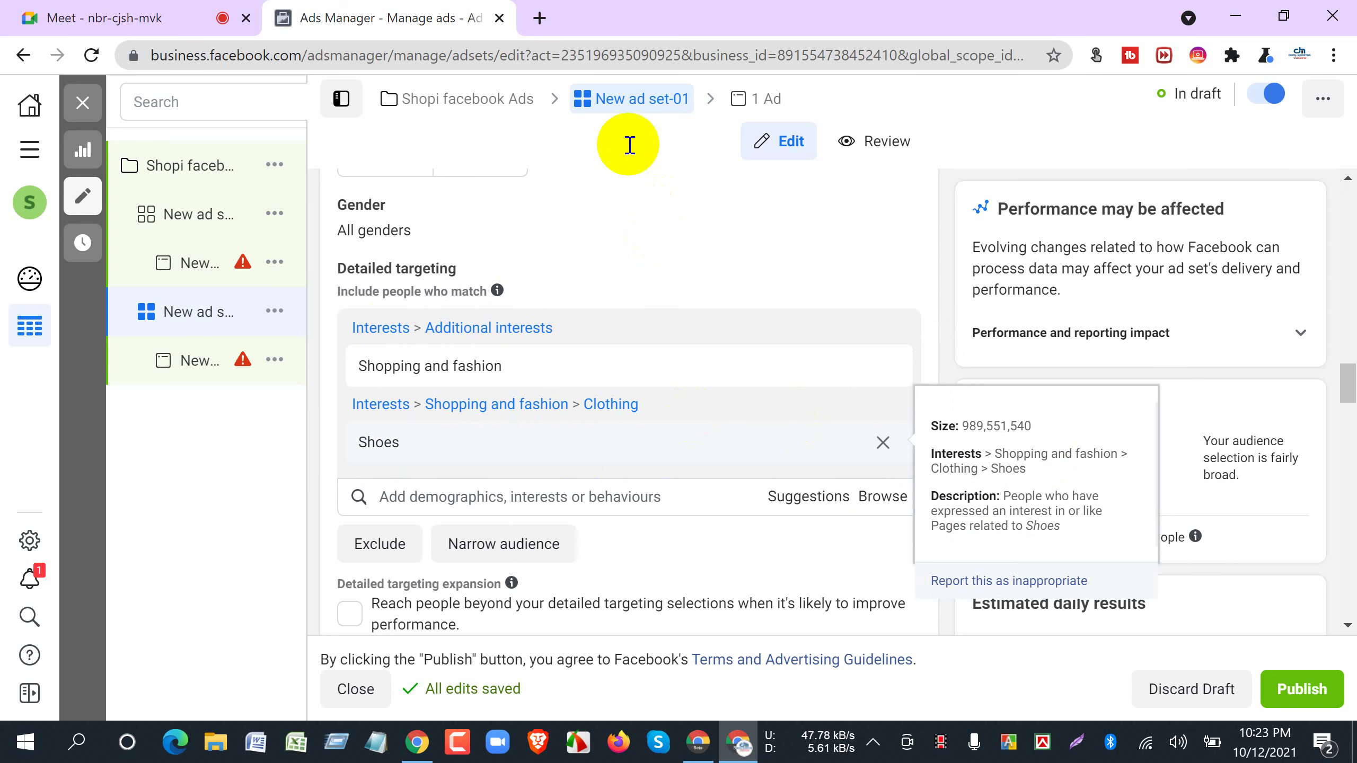
Open Facebook in a new browser tab and browse the posts in the news feed.
left_click(539, 18)
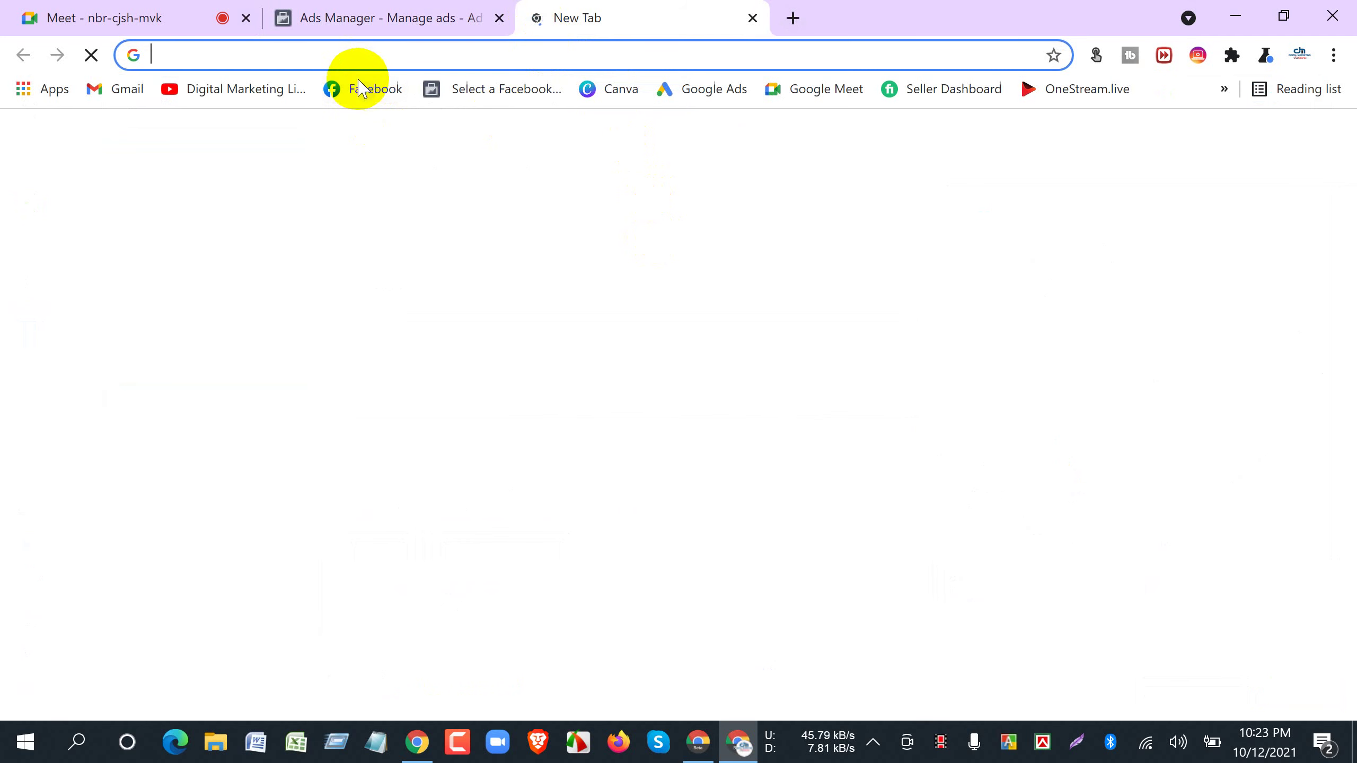
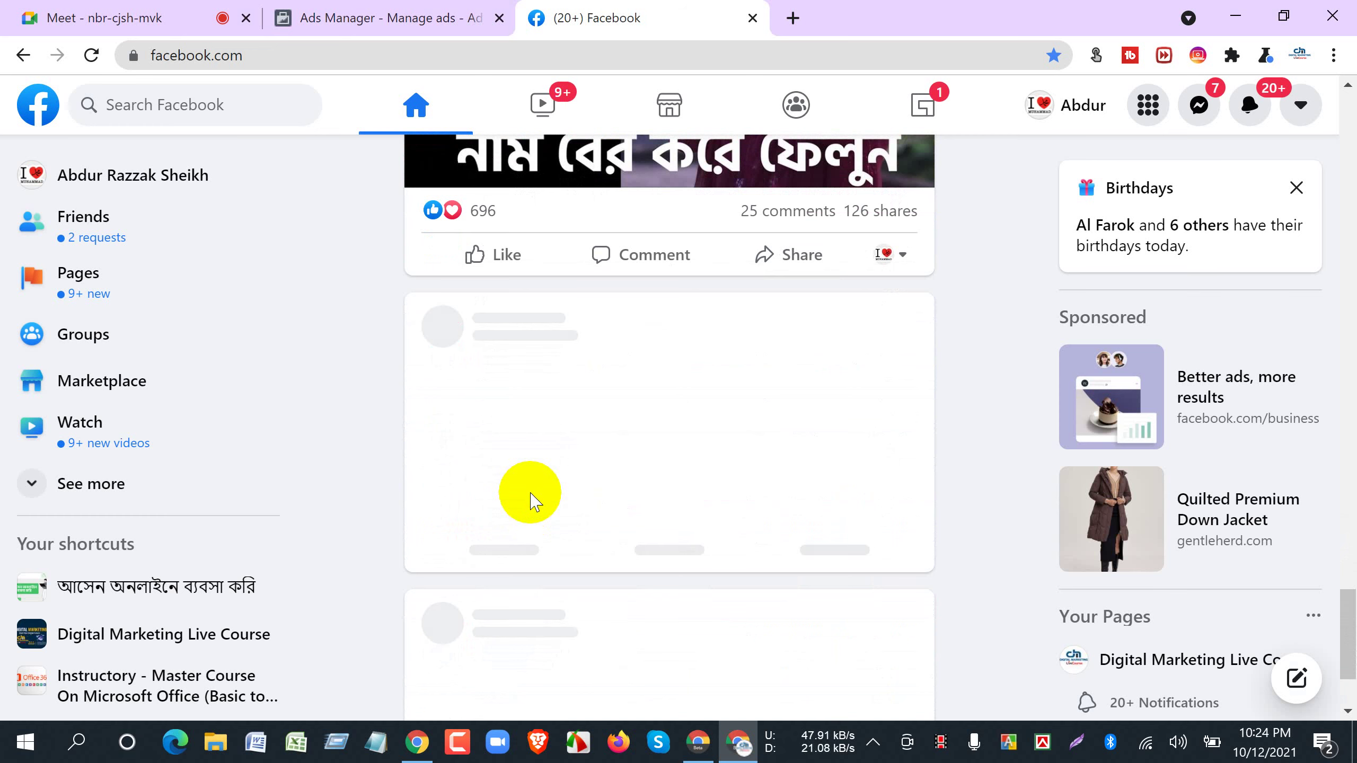
scroll(531, 503, "down", 15)
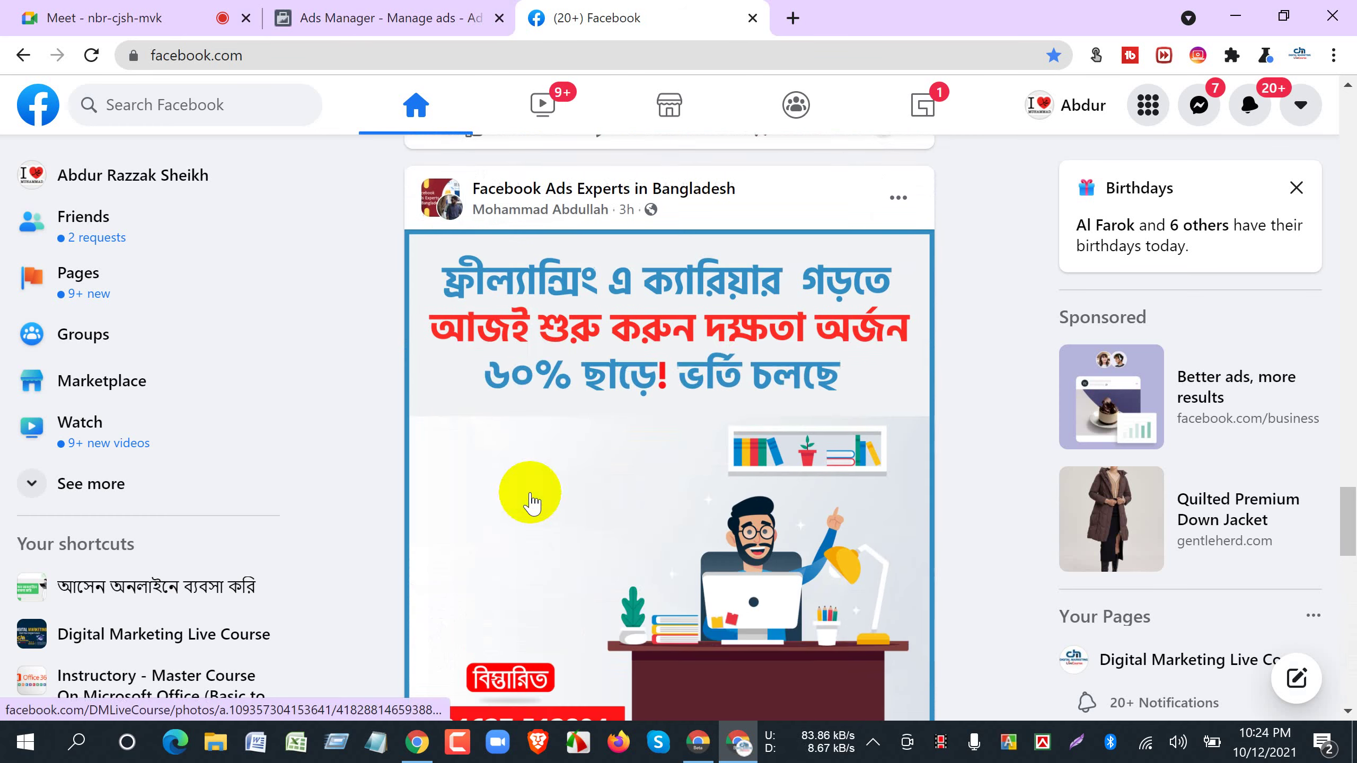
scroll(531, 502, "down", 15)
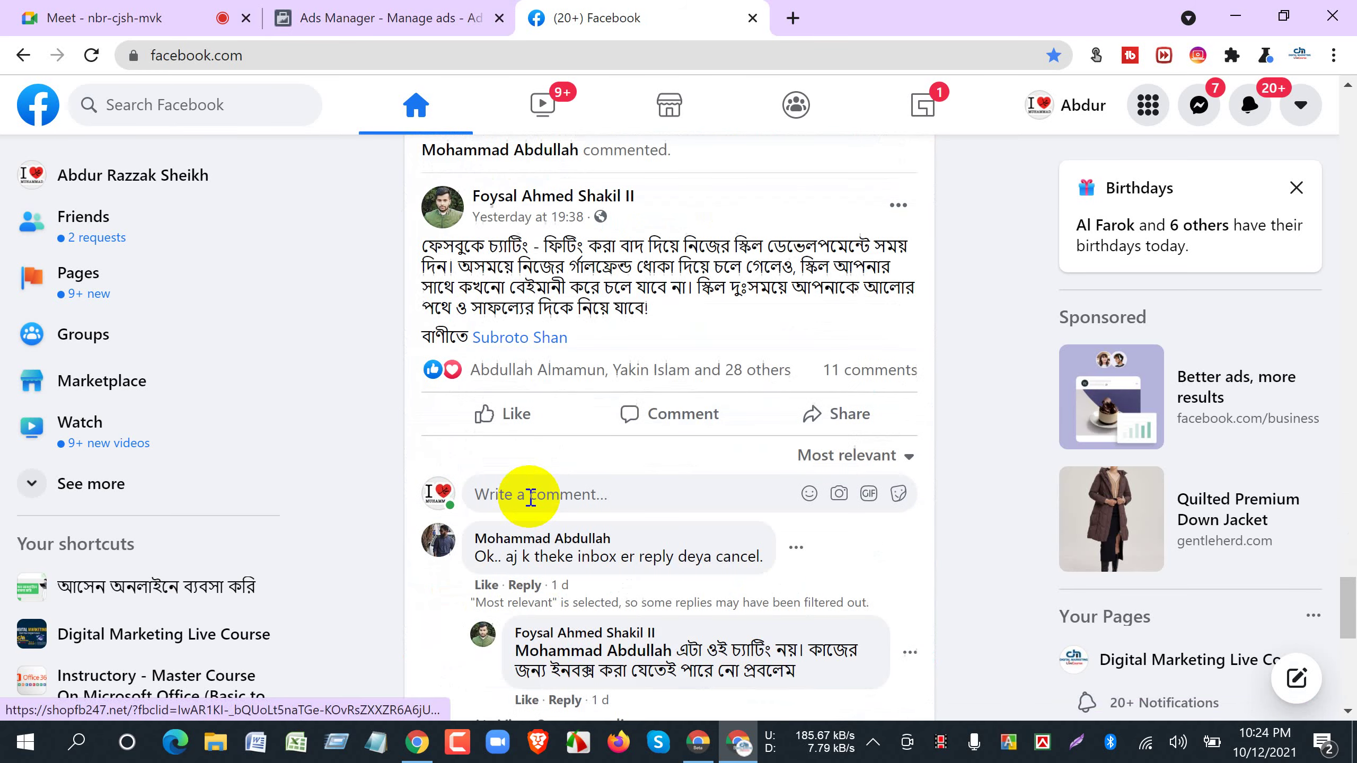
Browse the Facebook news feed for sponsored ads and examine the Workshop Manuals ad.
scroll(530, 503, "down", 2)
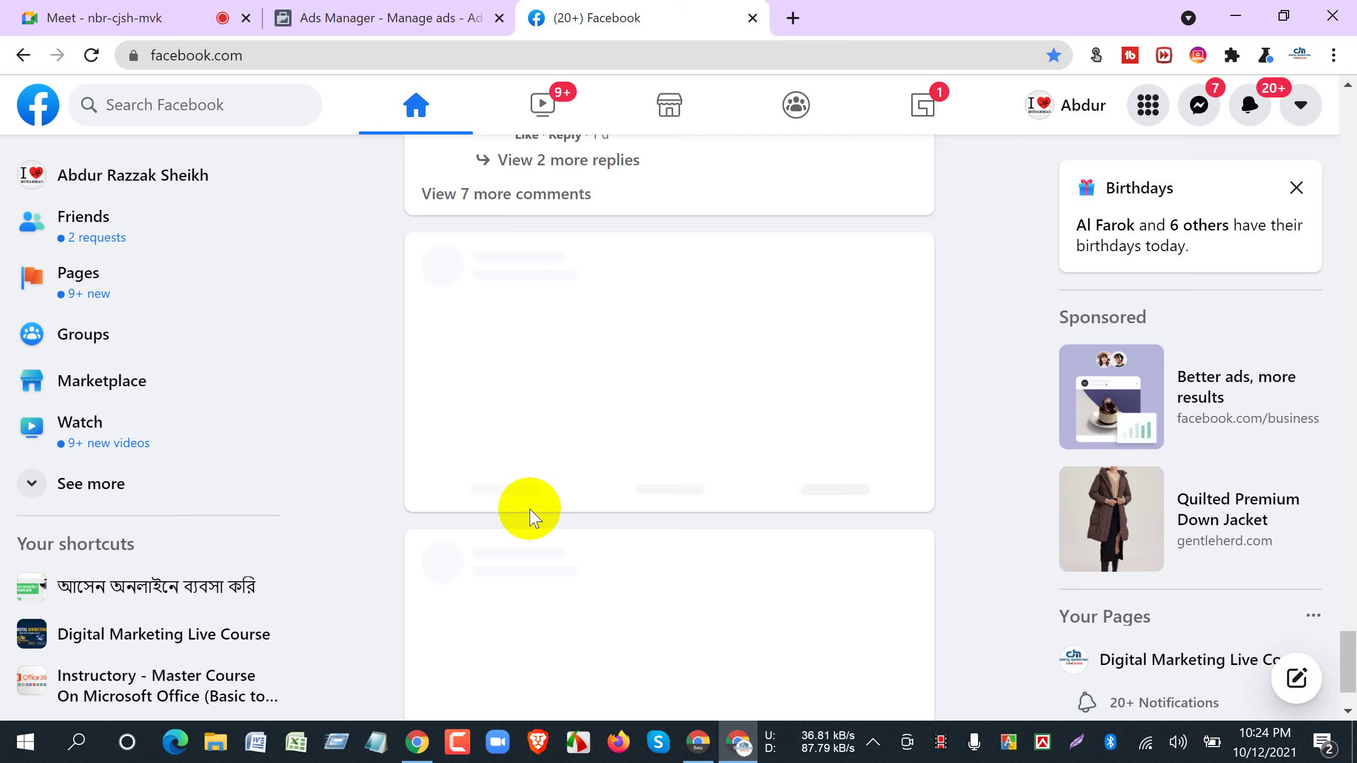
scroll(531, 511, "down", 12)
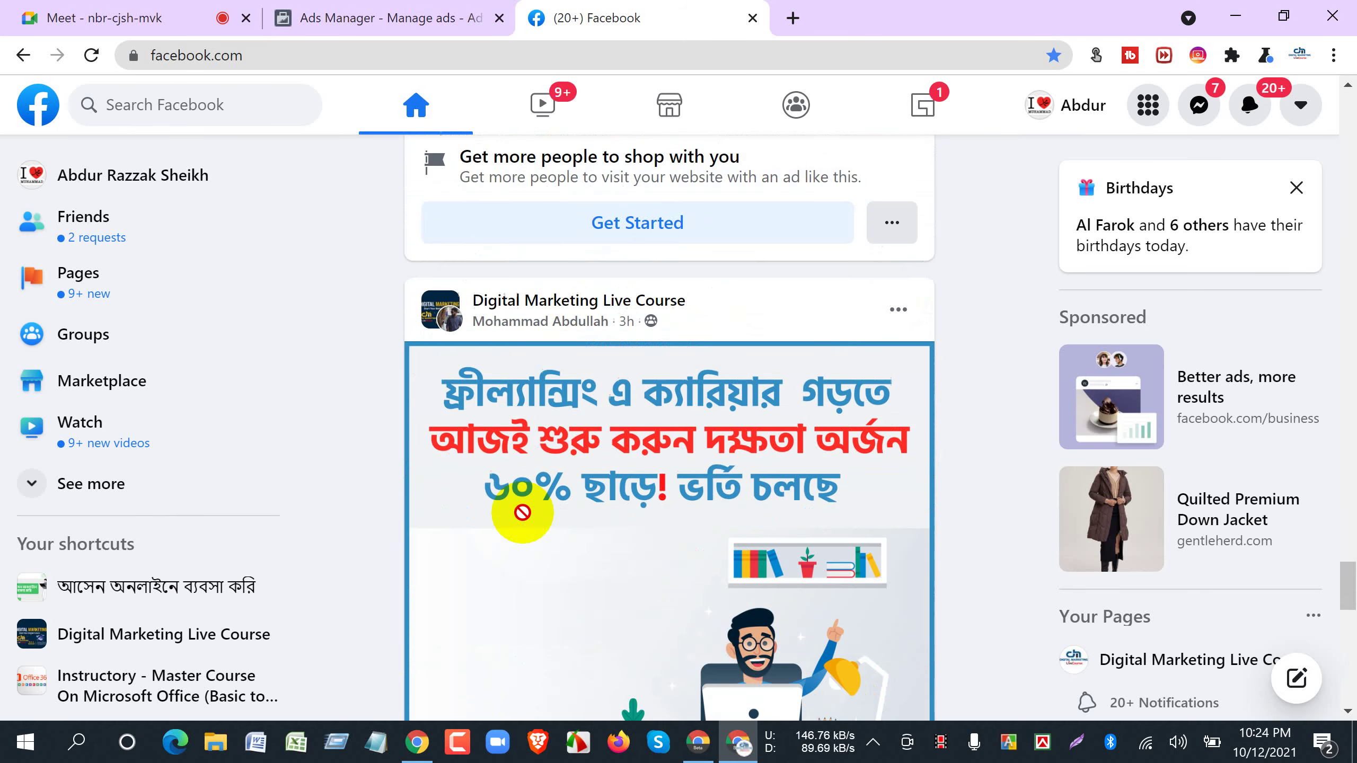
scroll(523, 513, "down", 12)
scroll(523, 521, "up", 17)
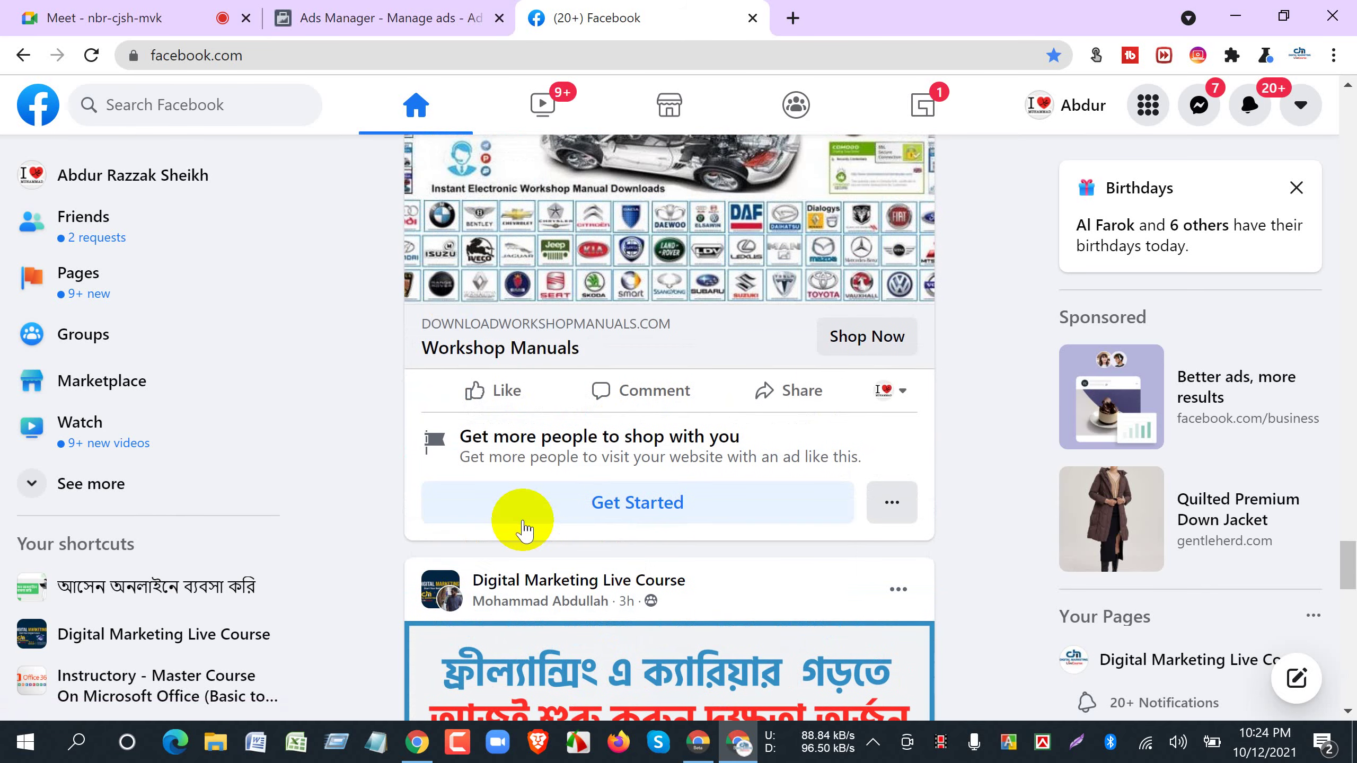
scroll(523, 521, "up", 2)
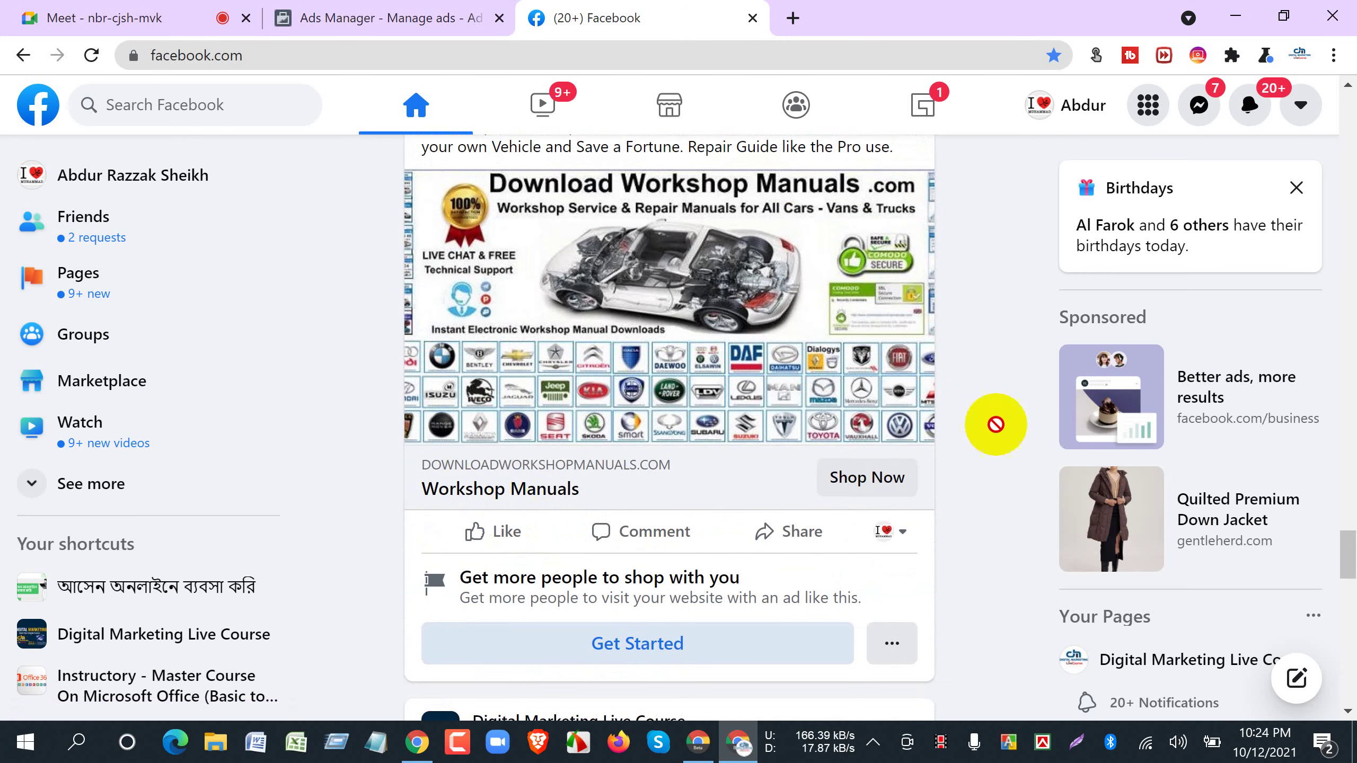
scroll(1347, 484, "up", 1)
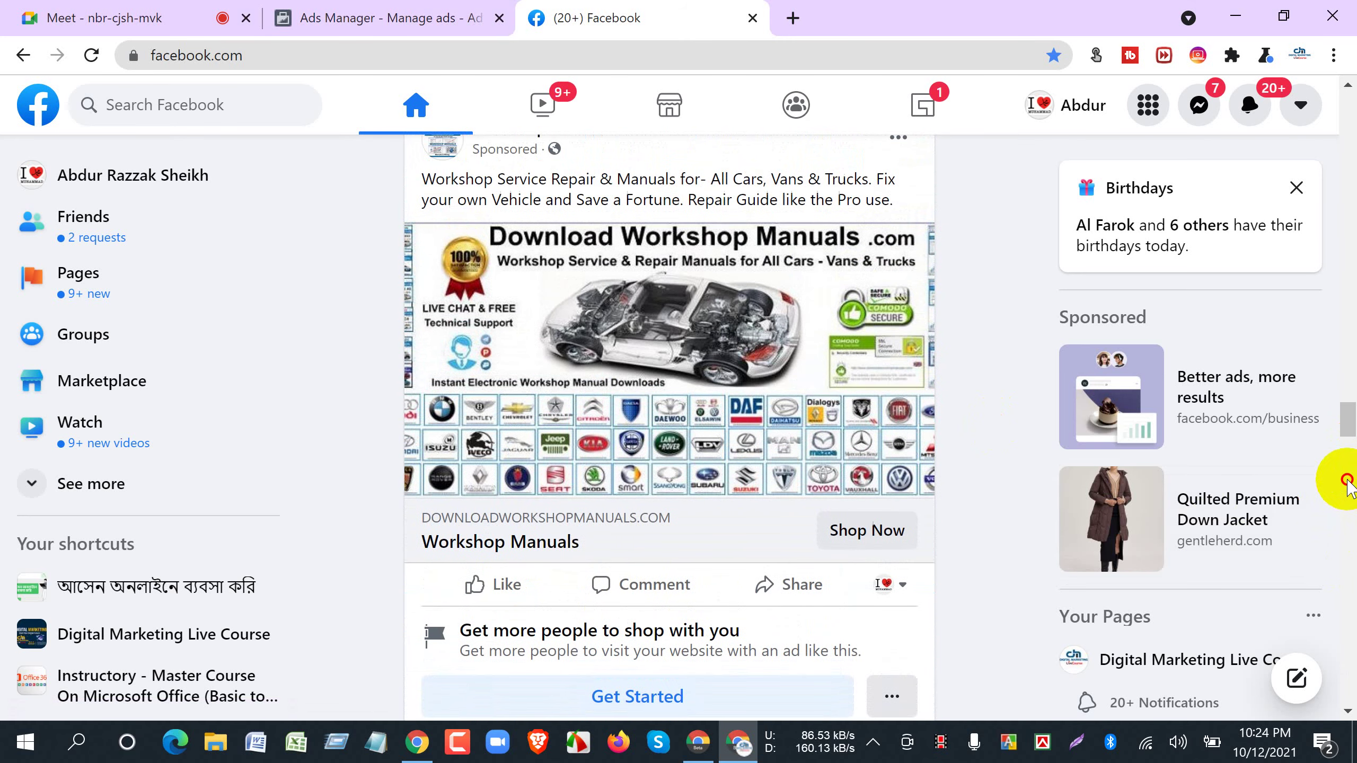
scroll(1346, 484, "up", 1)
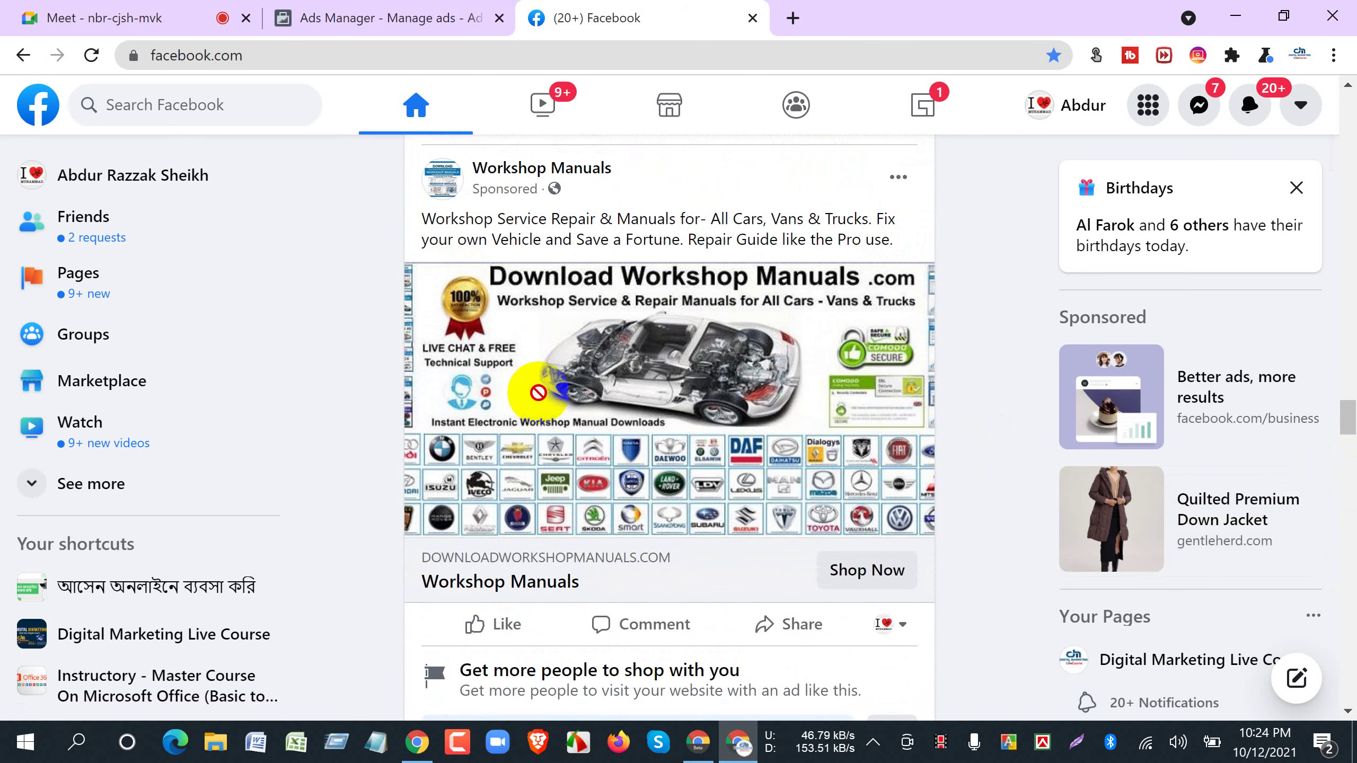
scroll(587, 535, "down", 20)
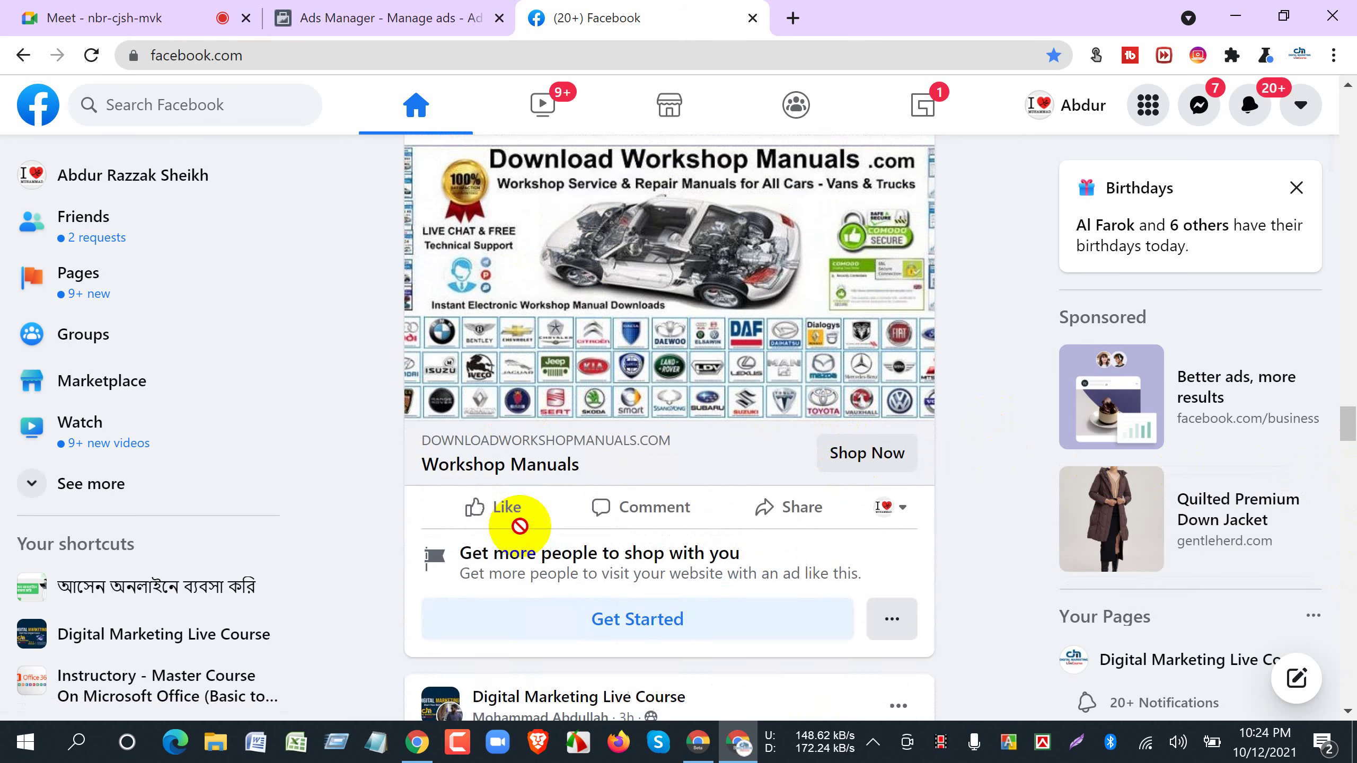
scroll(597, 537, "down", 20)
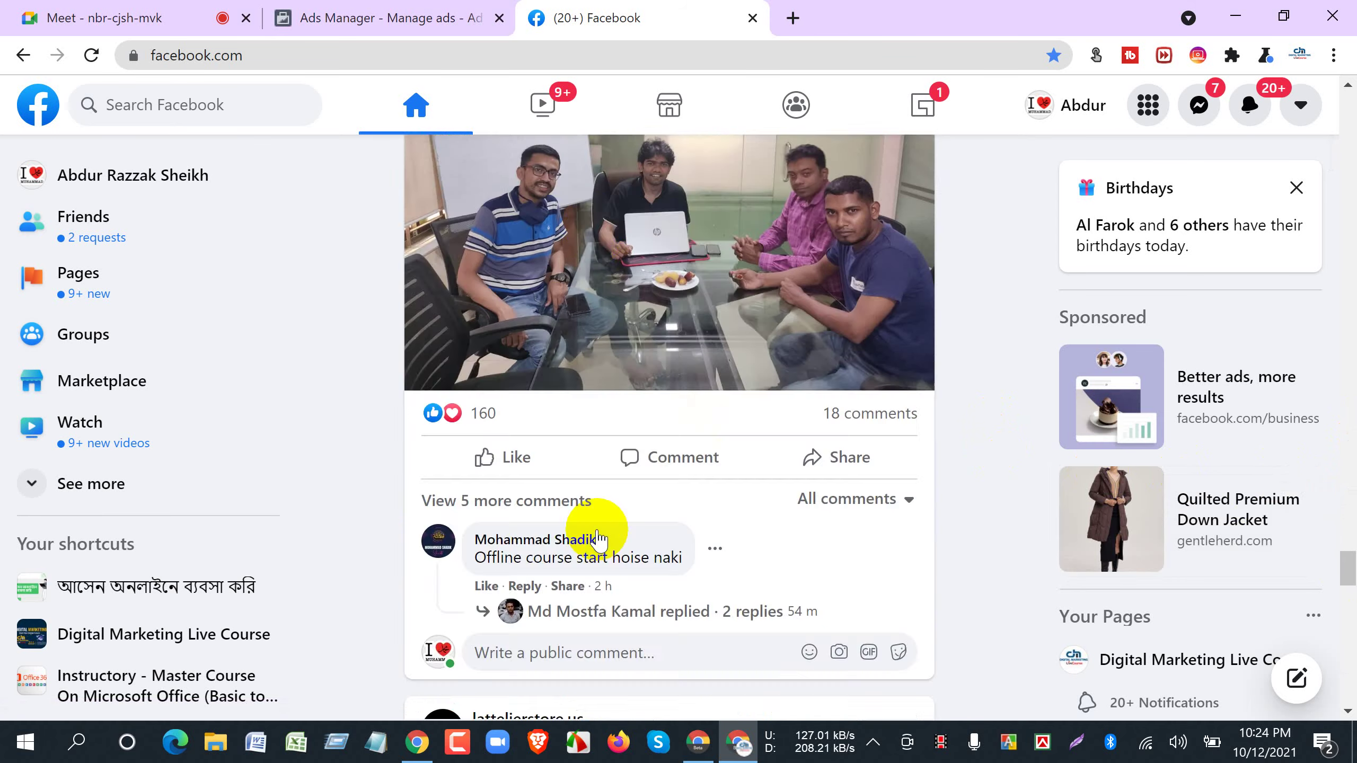
Find the sponsored lattelierstore.us cashmere coat ad in the feed and open its Shop Now link.
scroll(599, 537, "up", 4)
scroll(614, 454, "up", 7)
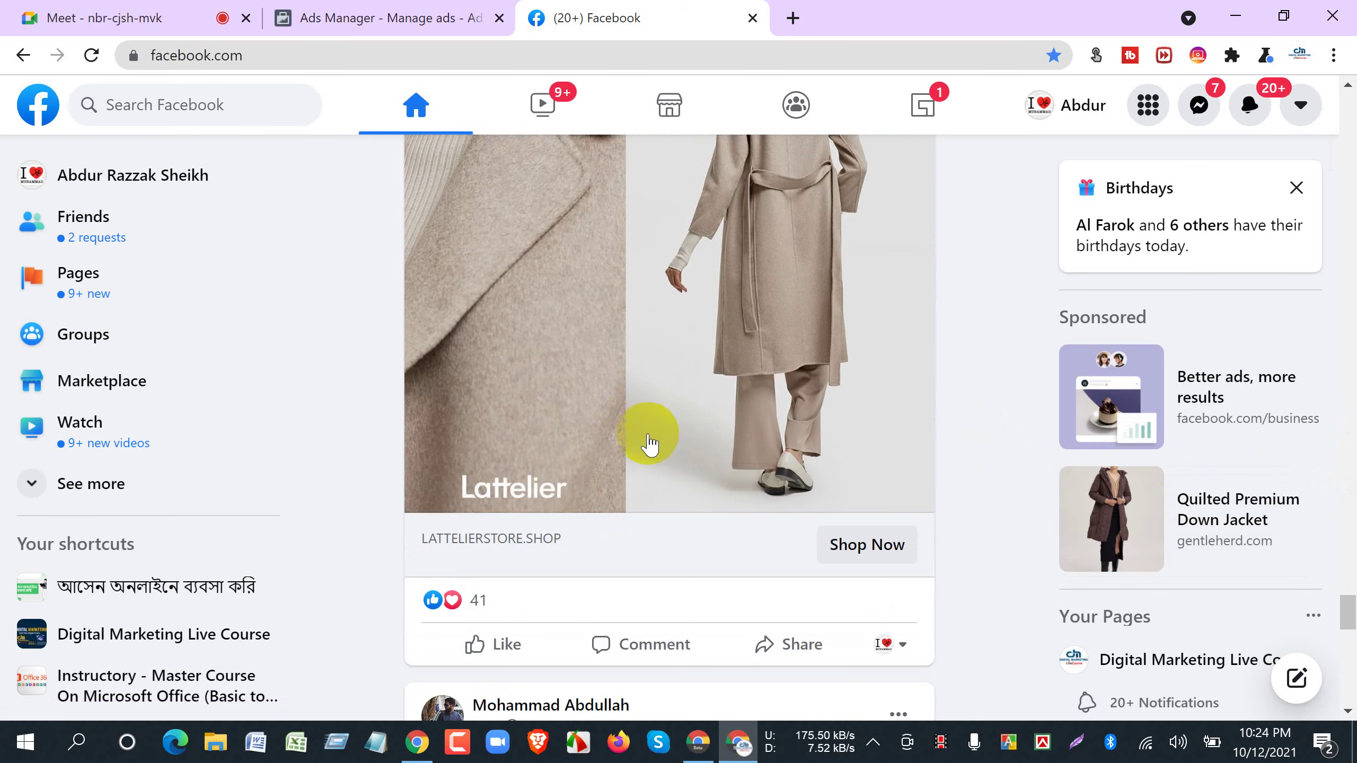
scroll(589, 344, "down", 2)
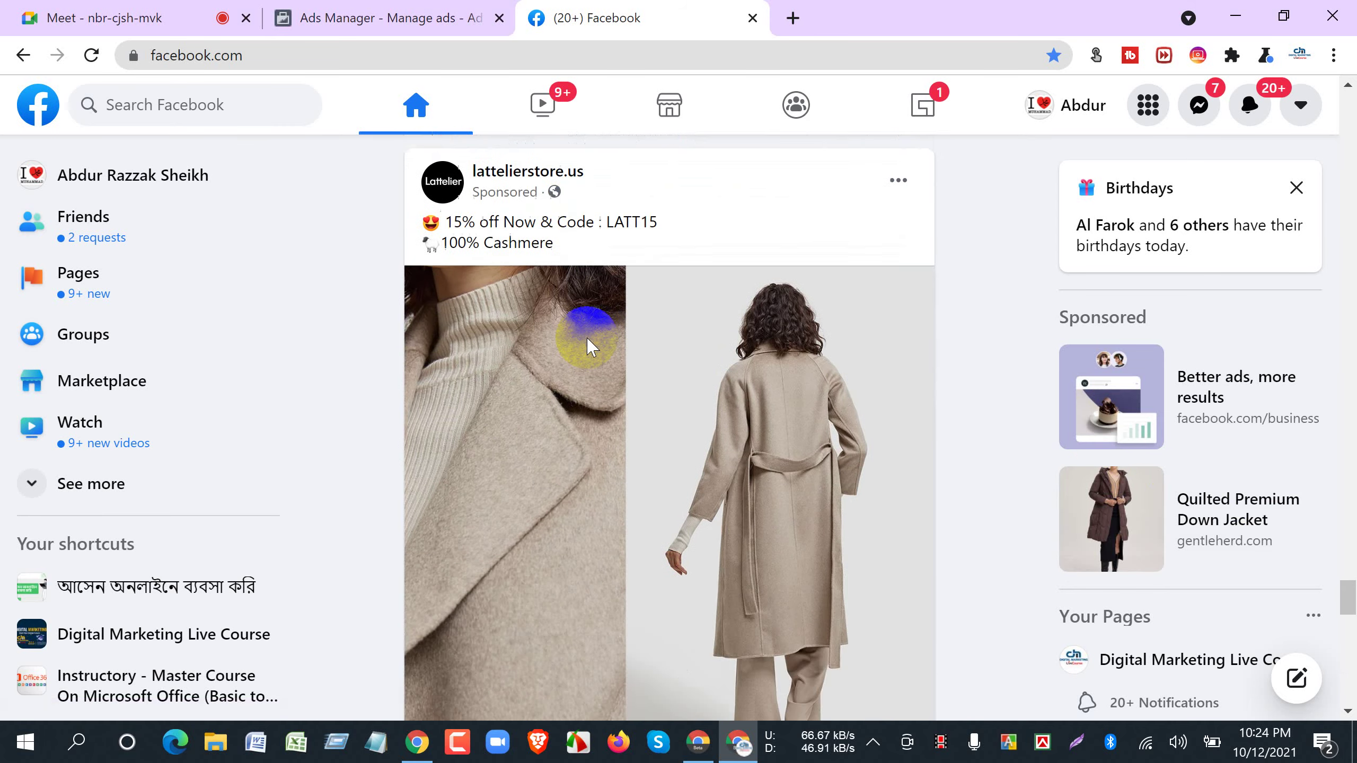
scroll(978, 358, "down", 2)
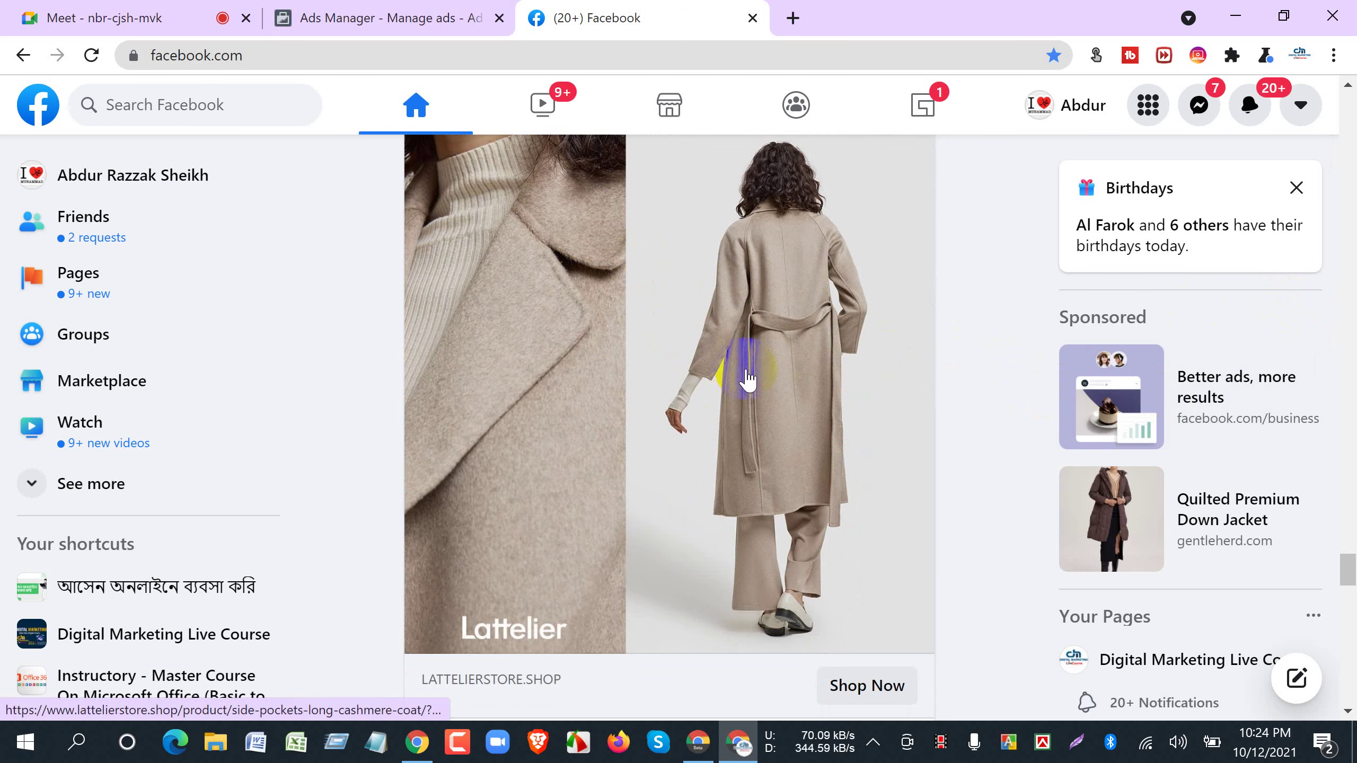
scroll(779, 384, "down", 2)
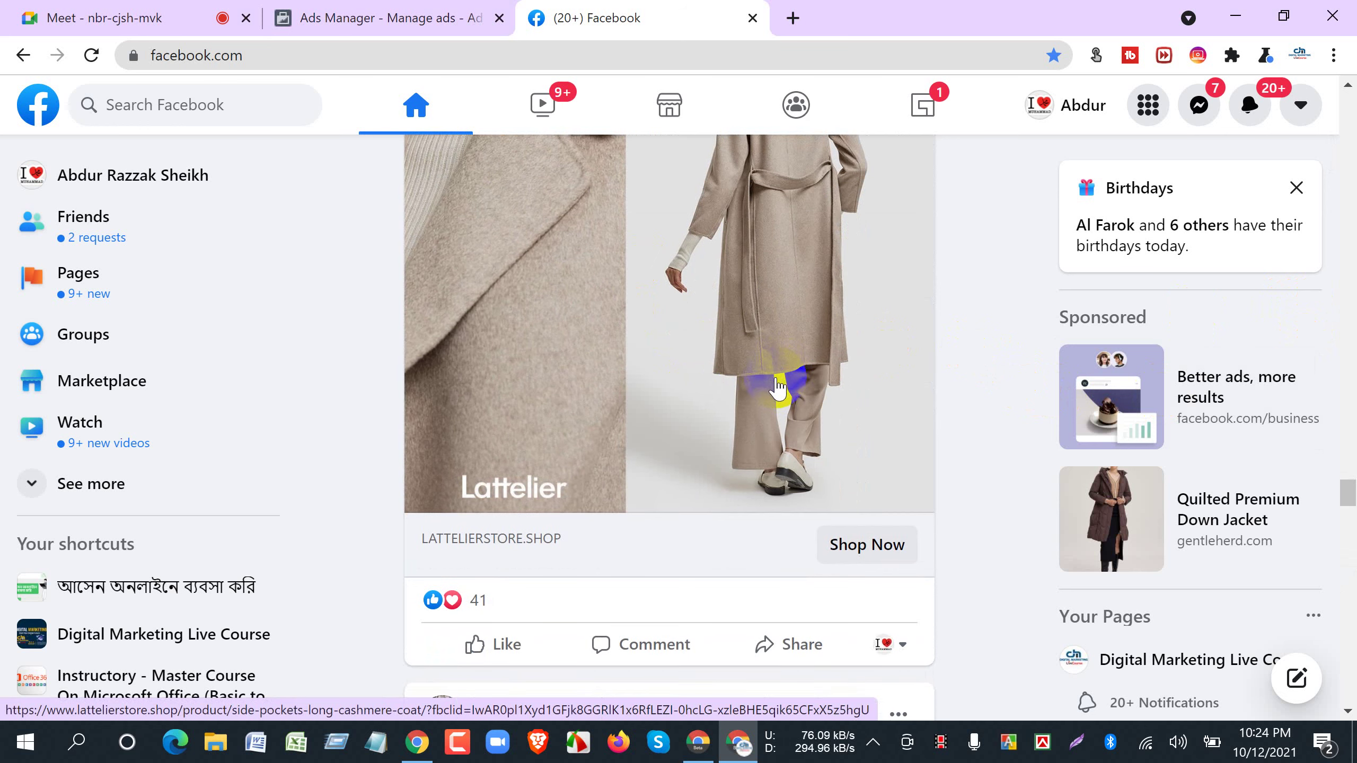
left_click(855, 551)
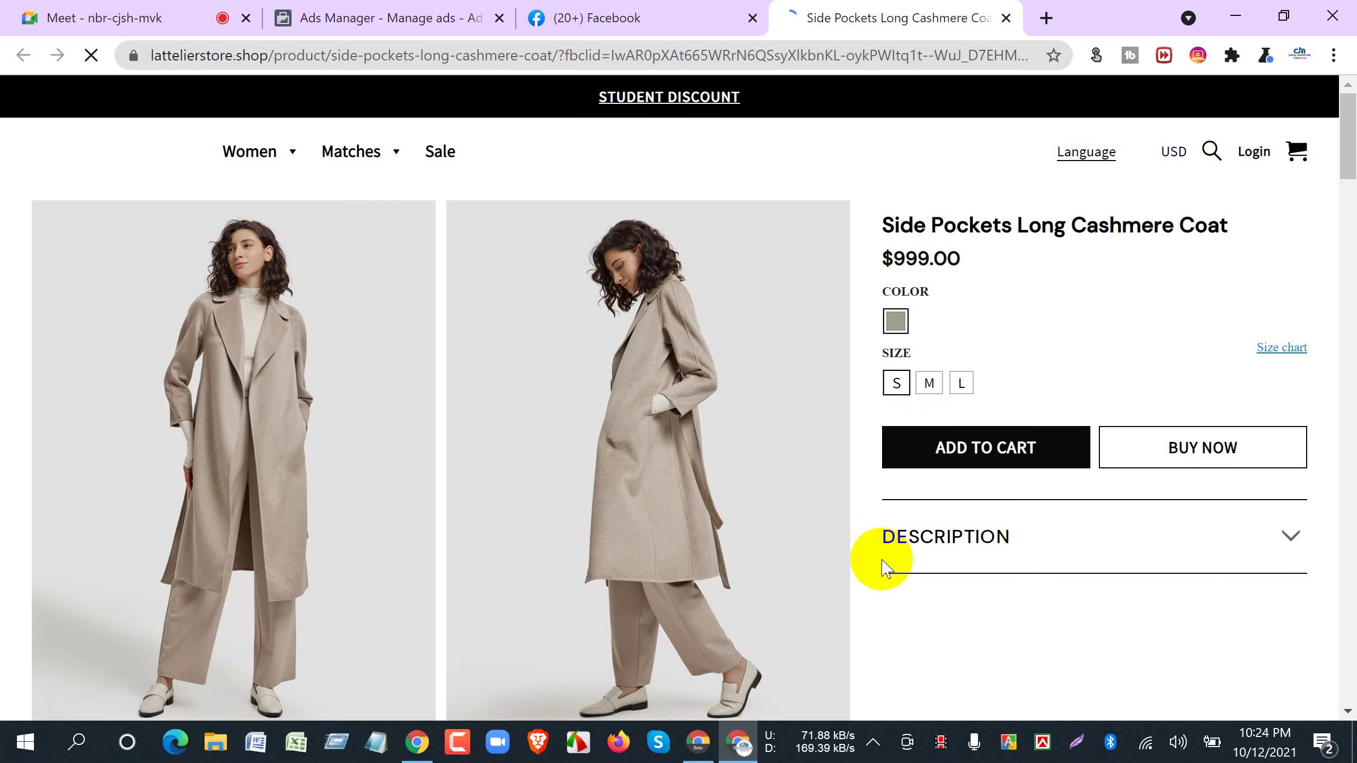
Expand the coat's description on the store page and examine the product photos, price and details.
left_click(887, 568)
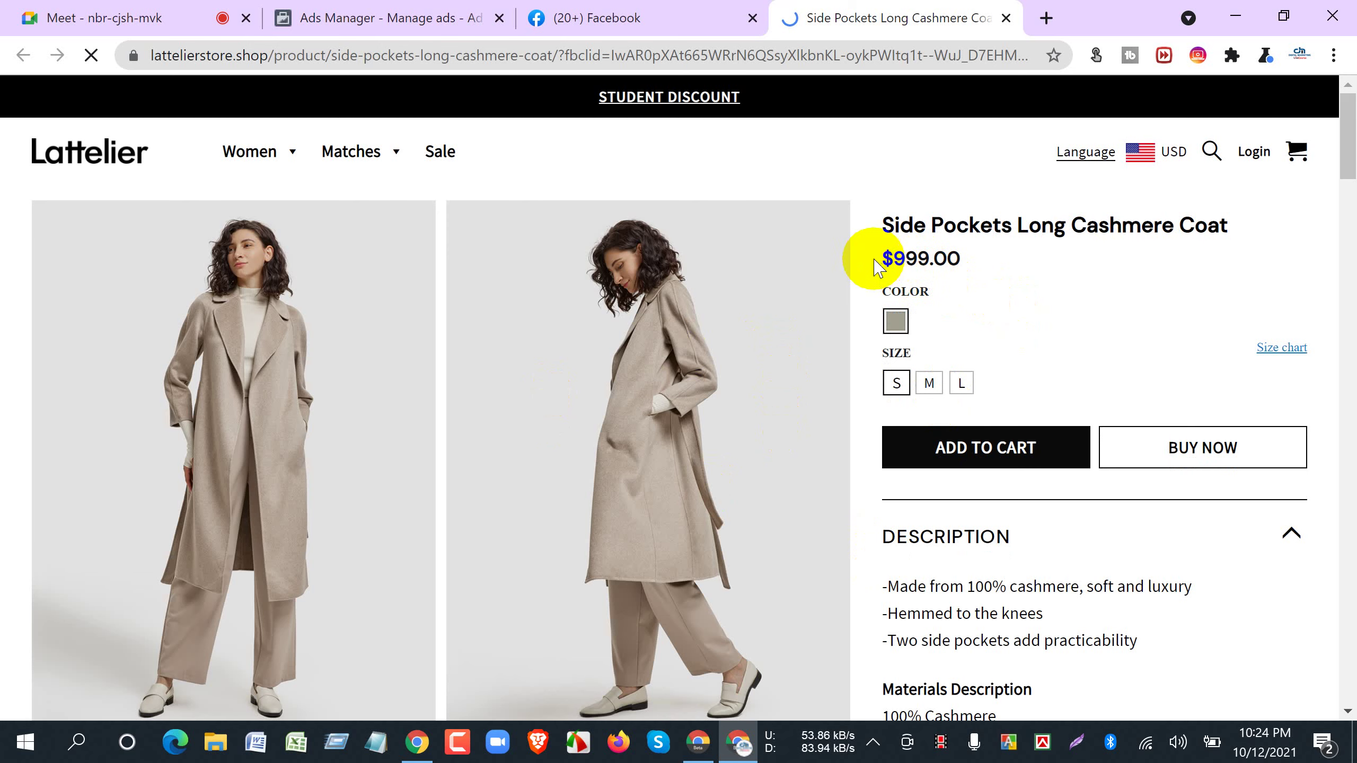
scroll(737, 374, "down", 5)
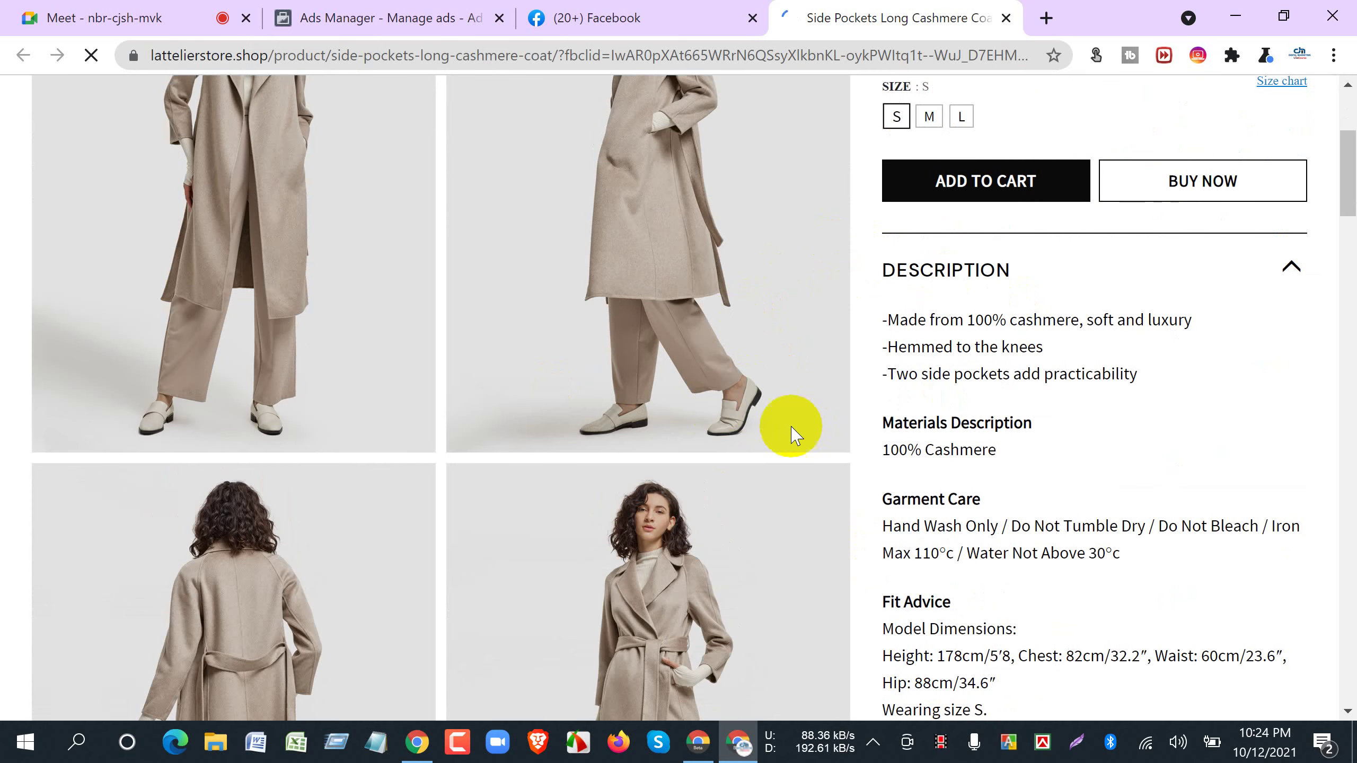
scroll(409, 370, "down", 5)
scroll(606, 539, "up", 10)
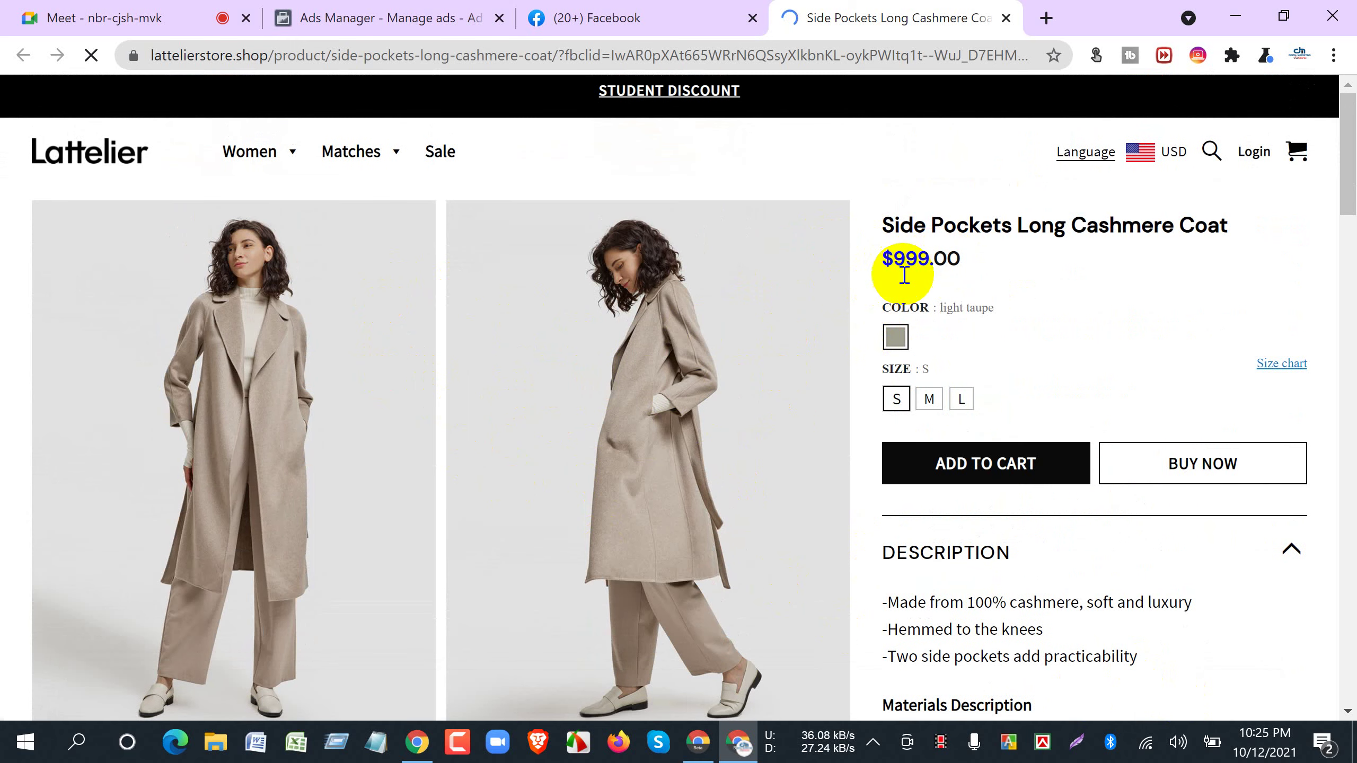
scroll(684, 508, "down", 10)
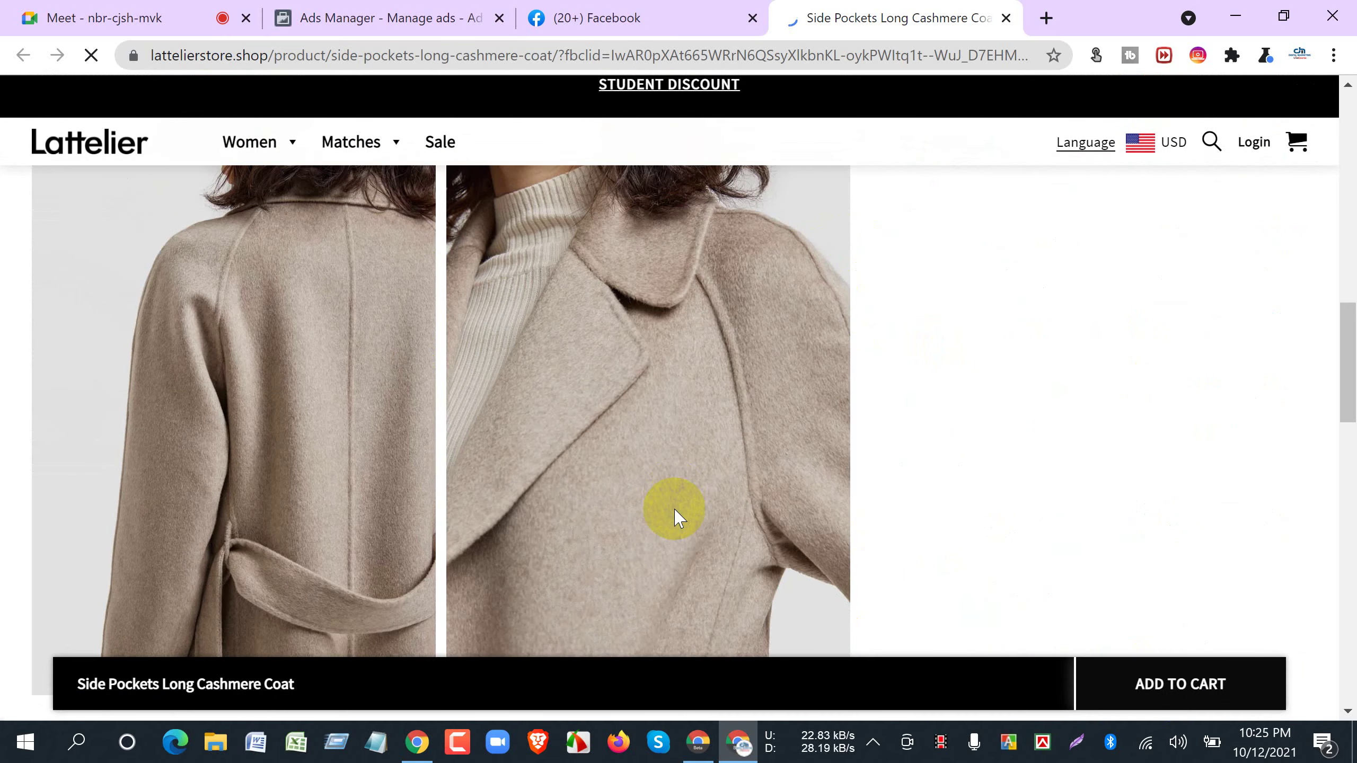
scroll(674, 516, "down", 5)
scroll(674, 515, "up", 8)
scroll(672, 513, "up", 8)
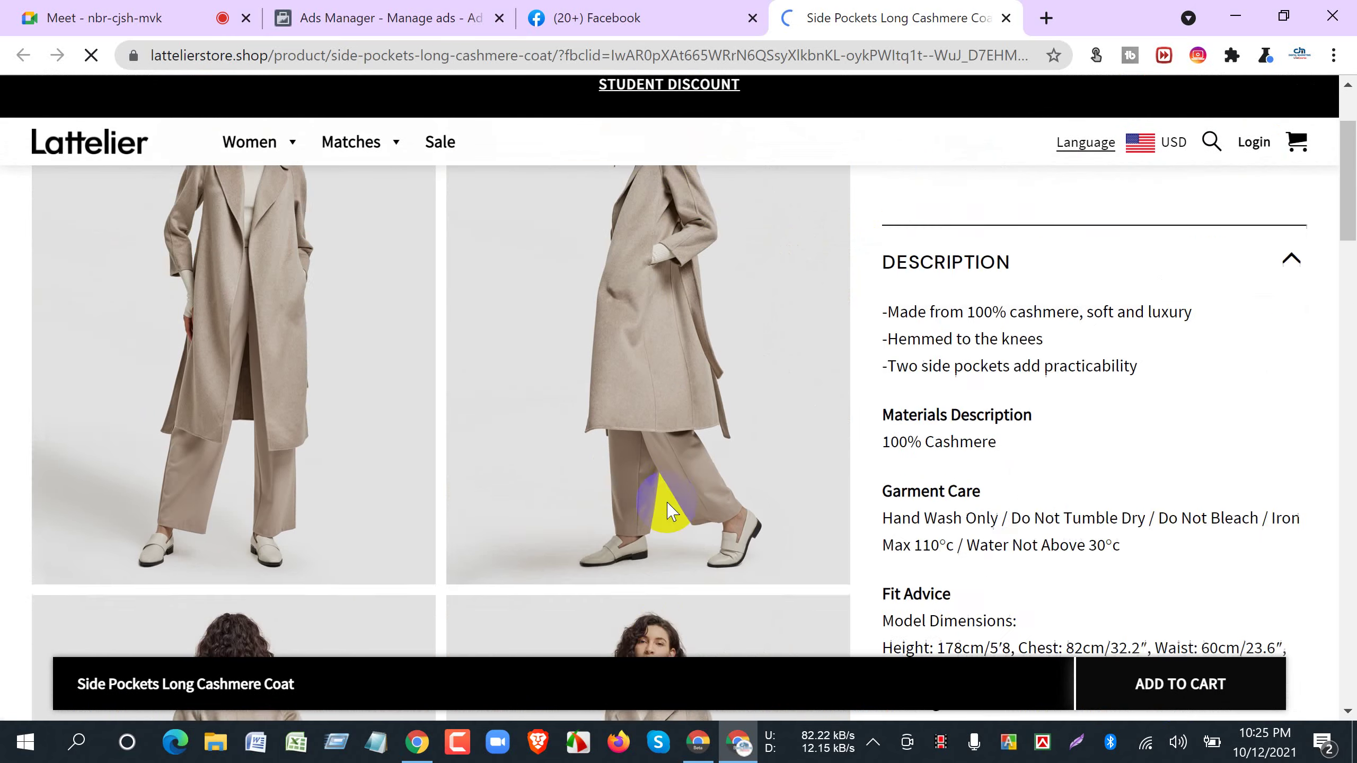
Return to the Facebook feed and examine the lattelierstore.us ad's offer text, image and Shop Now link.
left_click(606, 22)
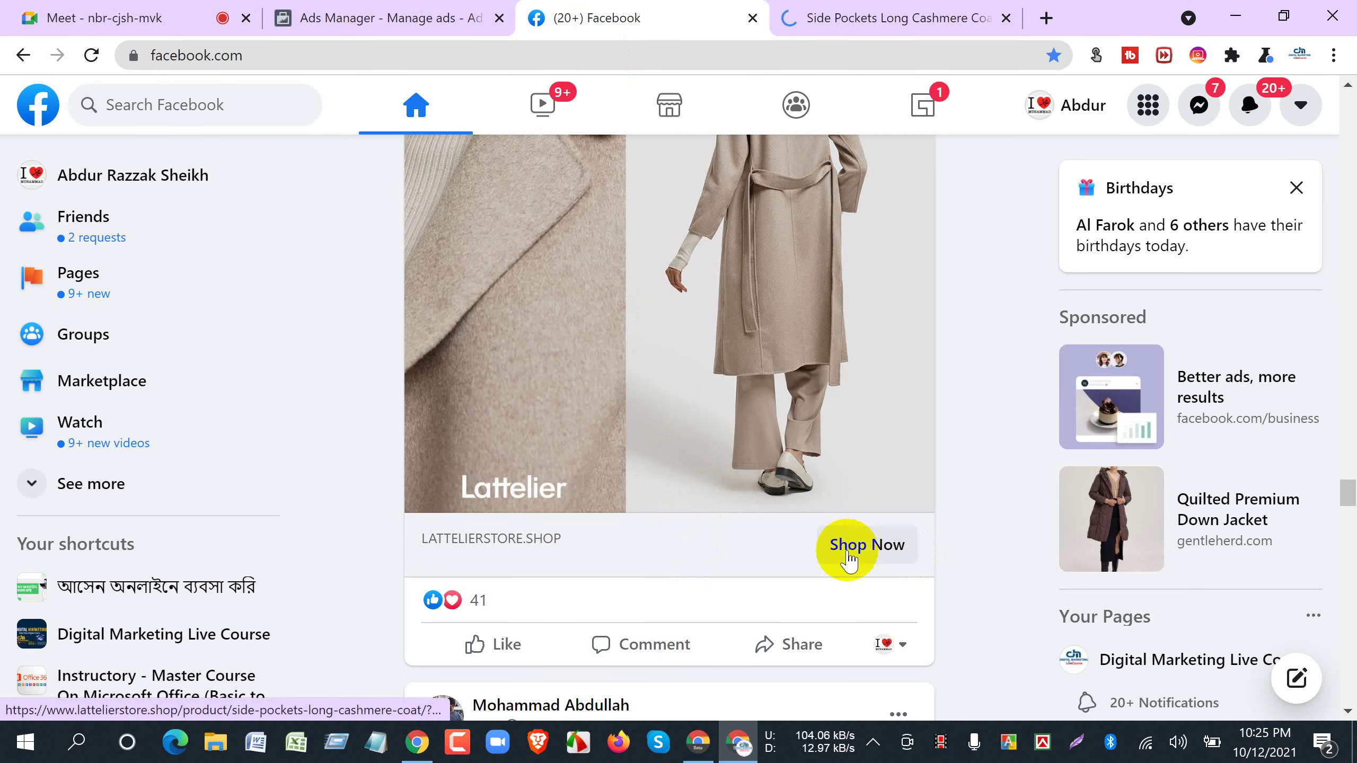
scroll(869, 545, "up", 8)
left_click(736, 521)
scroll(730, 516, "down", 3)
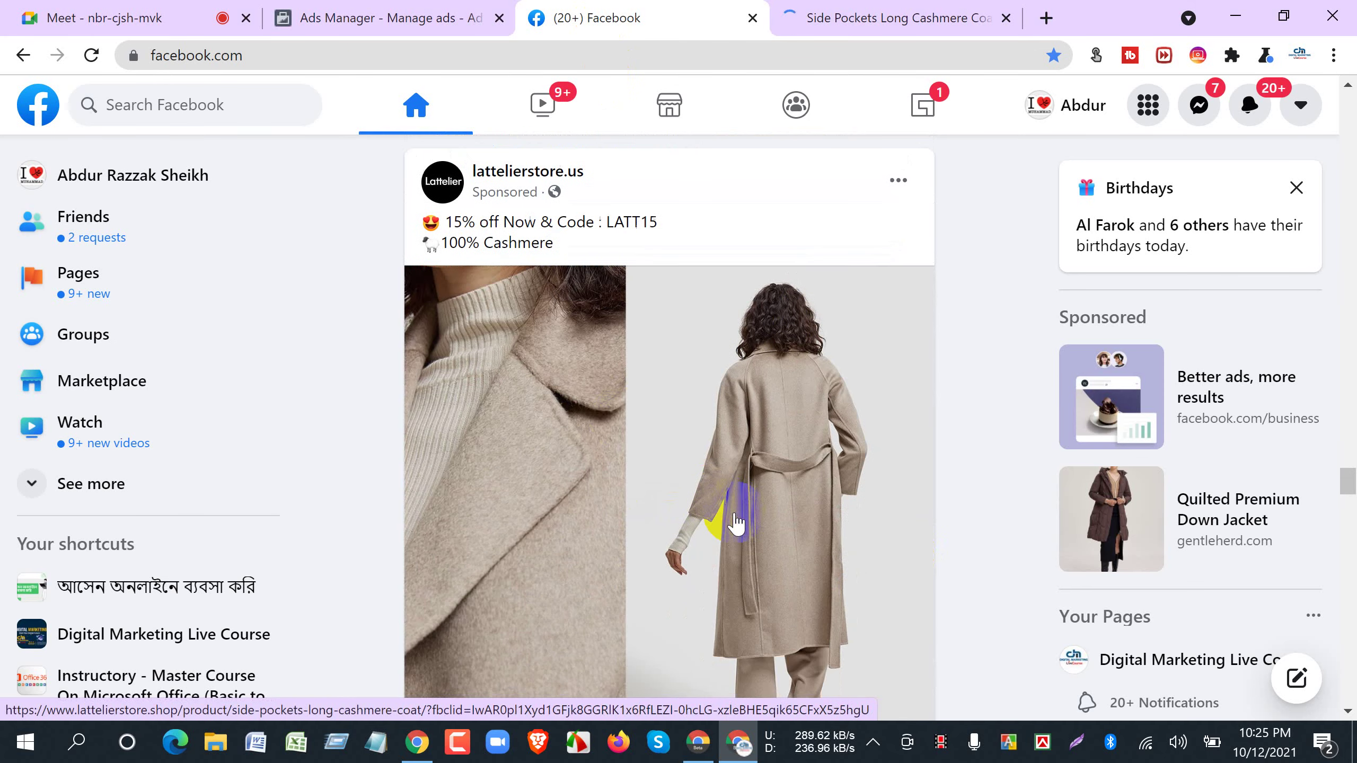
scroll(672, 312, "down", 5)
scroll(676, 321, "down", 10)
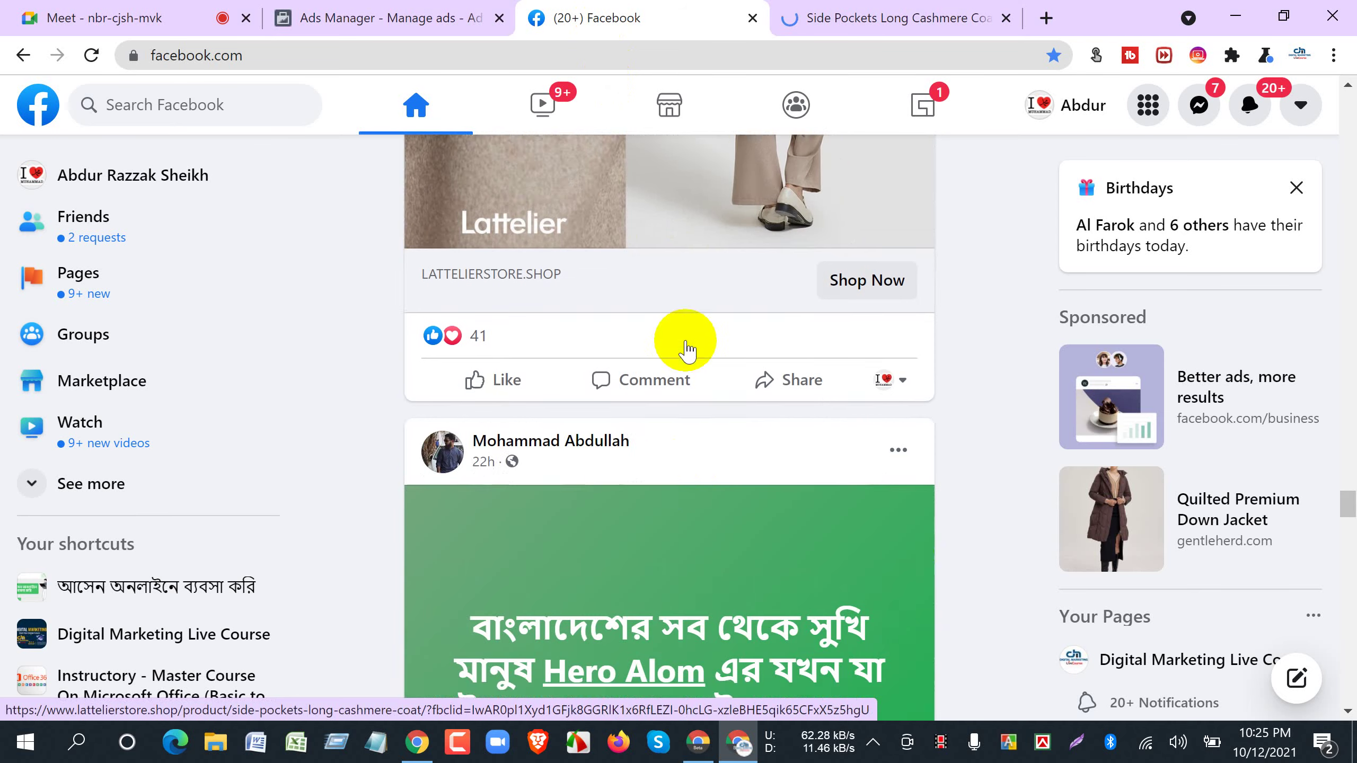
scroll(689, 375, "up", 12)
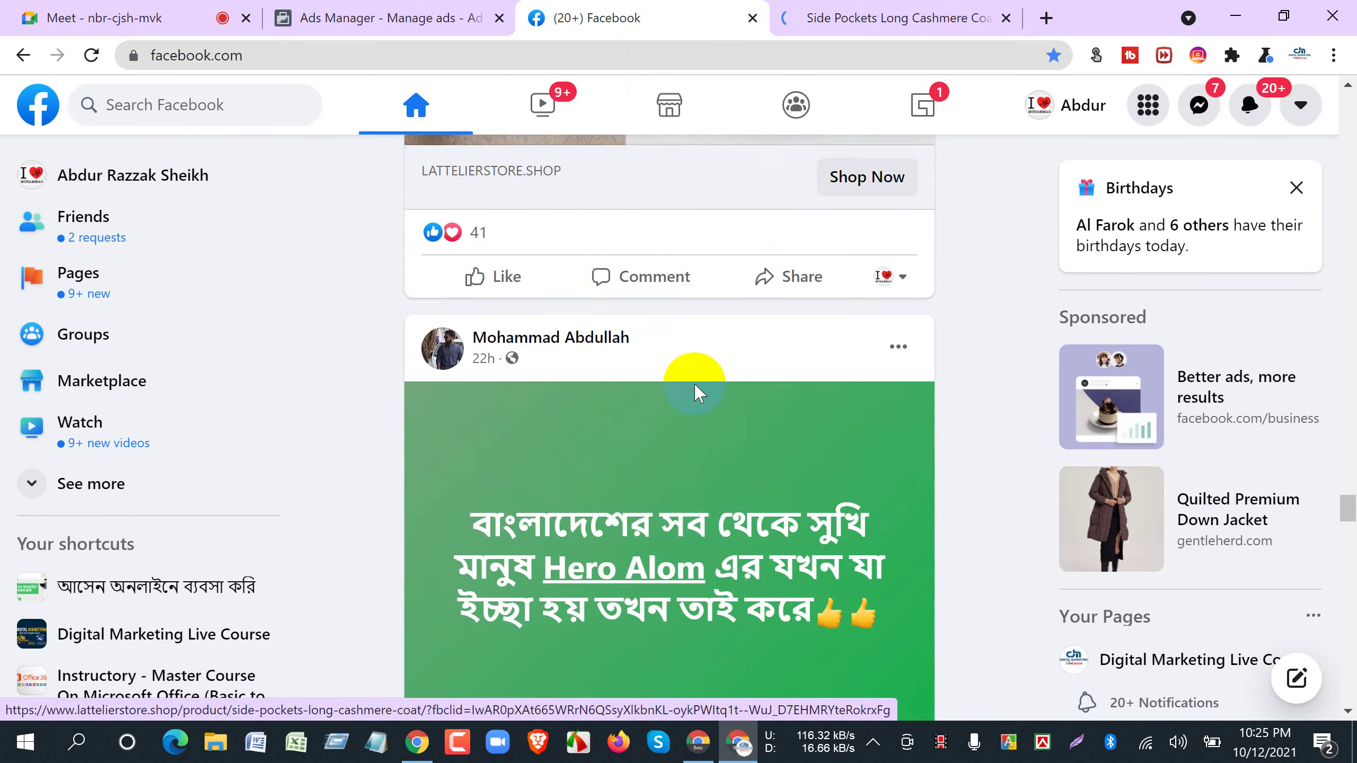
left_click(741, 397)
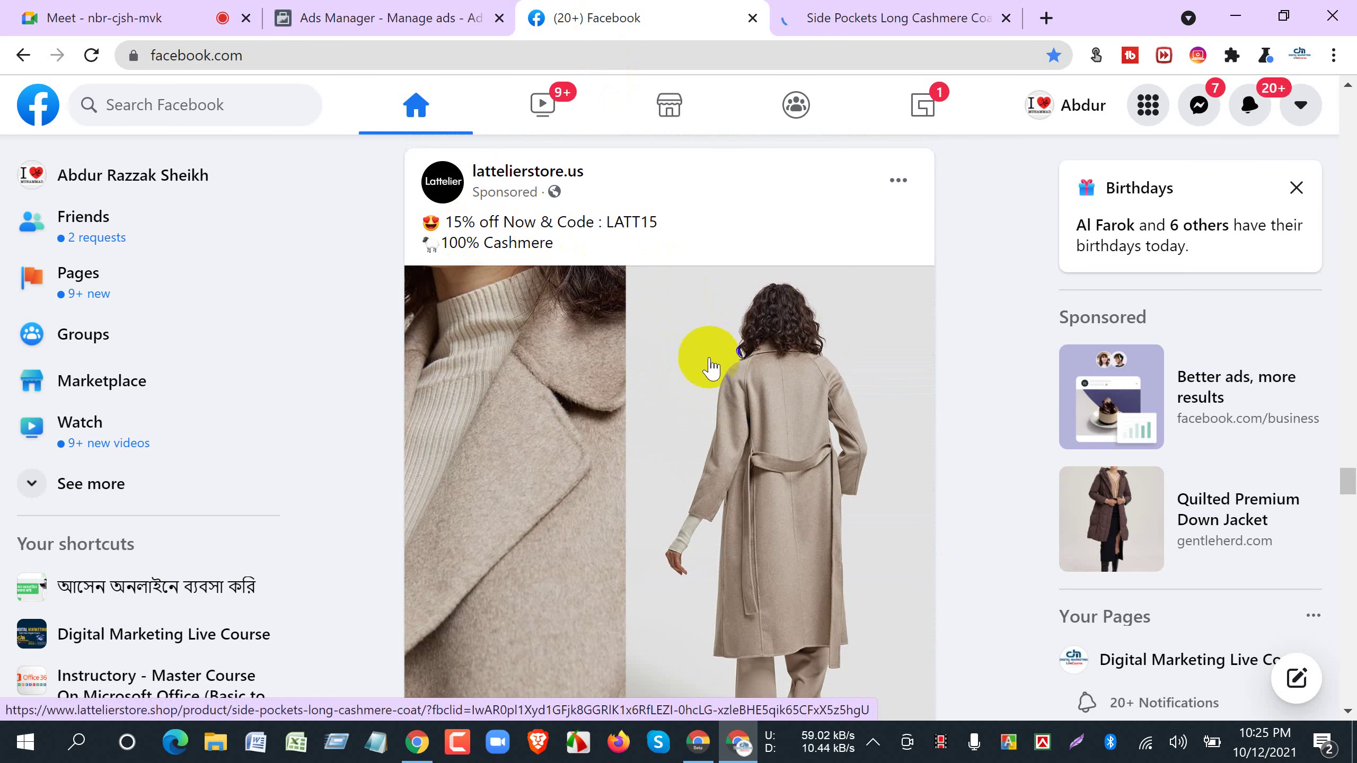
scroll(771, 463, "down", 2)
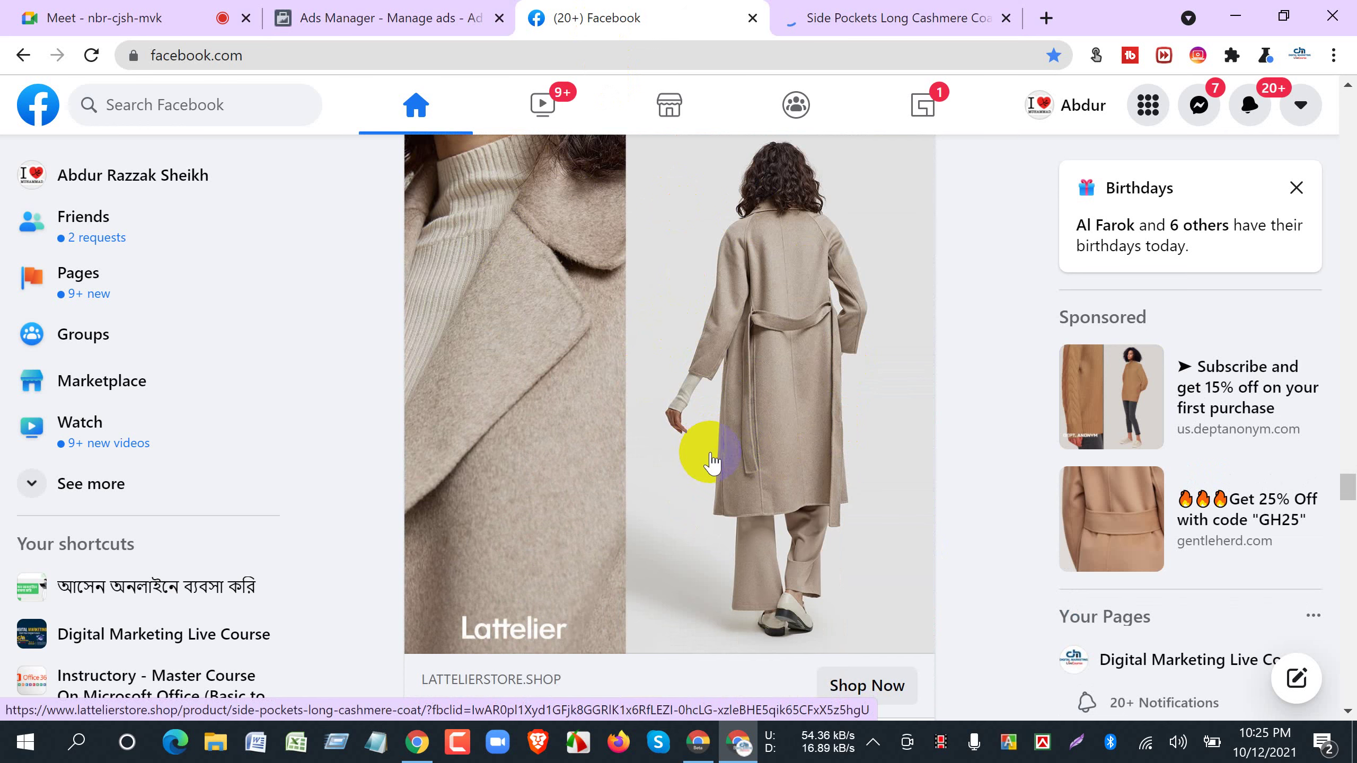
Compare the coat's product page with its Facebook ad, and check New ad set-01's detailed targeting in Ads Manager.
left_click(831, 19)
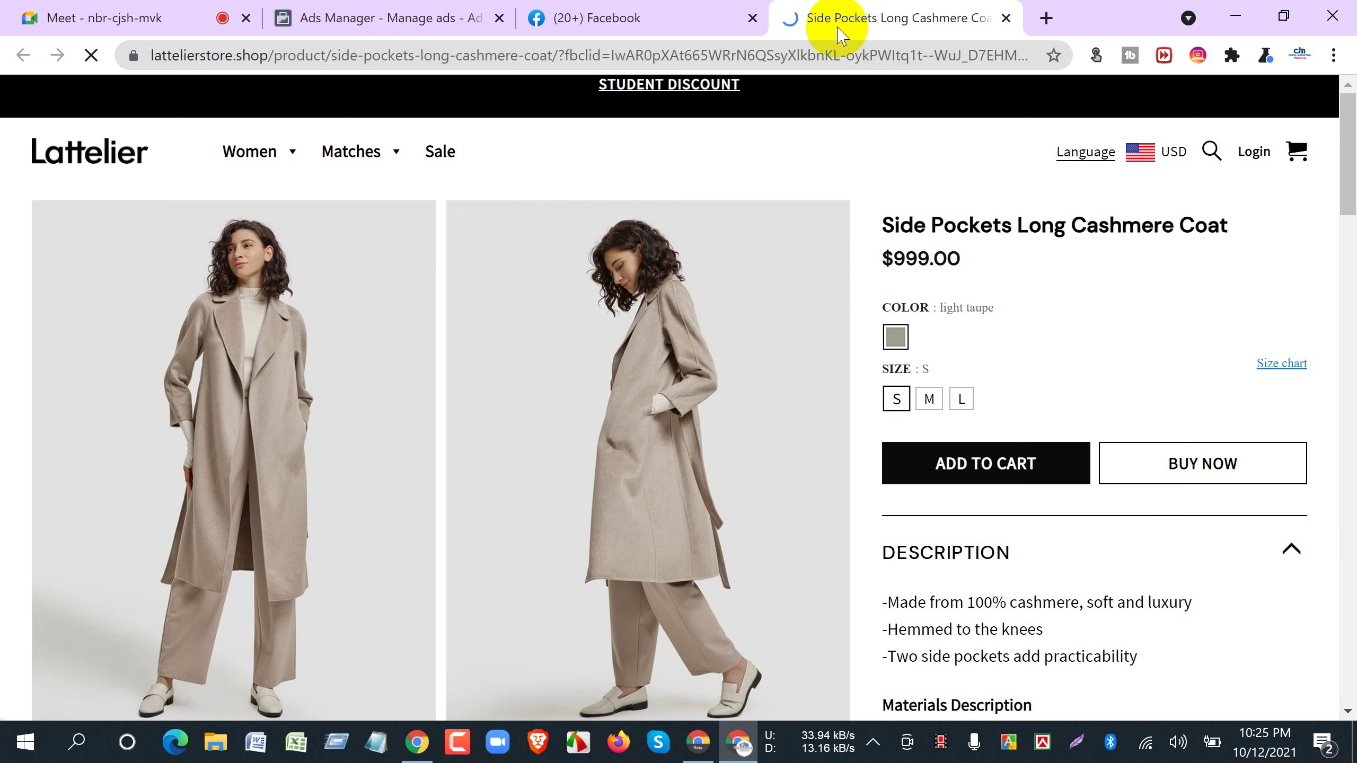
left_click(580, 20)
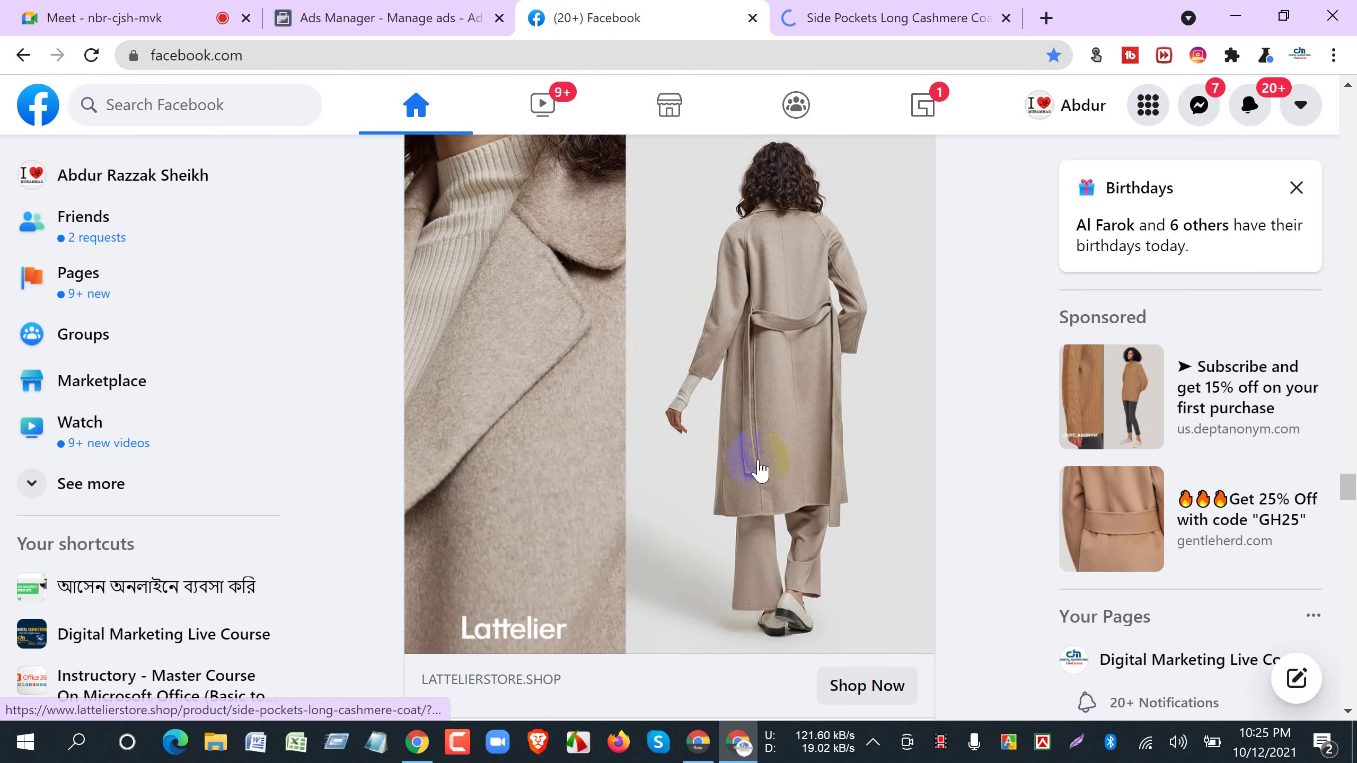
left_click(347, 18)
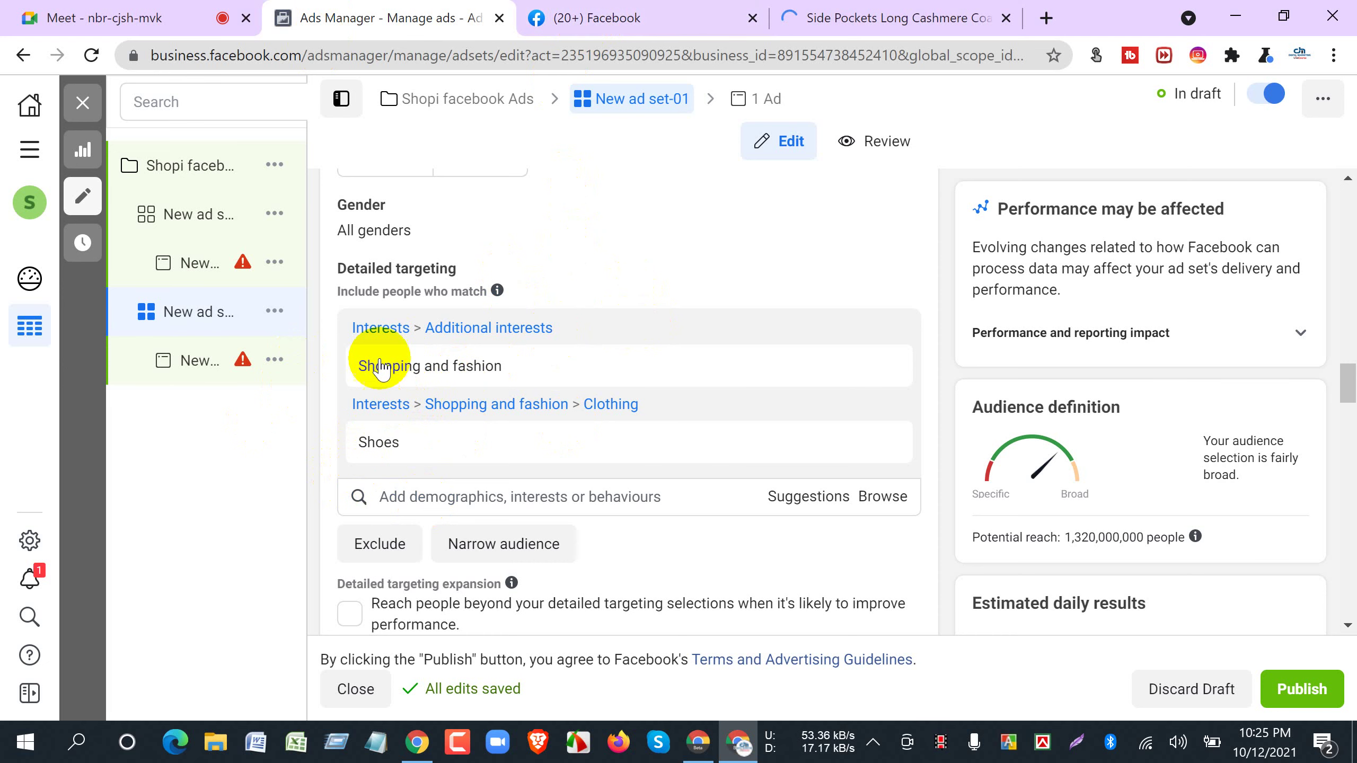
Go back to the Facebook feed and review the cashmere coat ad from its headline offer down to its reactions.
left_click(596, 18)
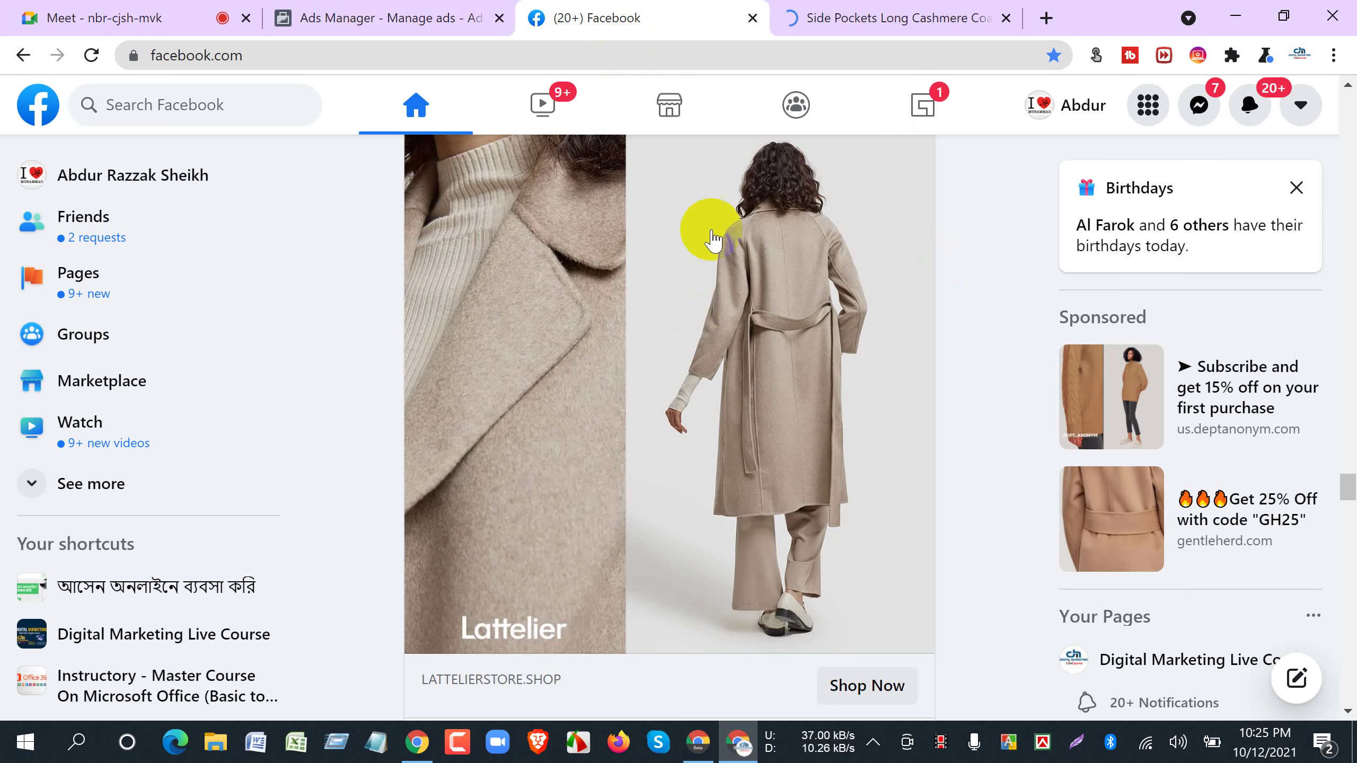
scroll(575, 272, "up", 2)
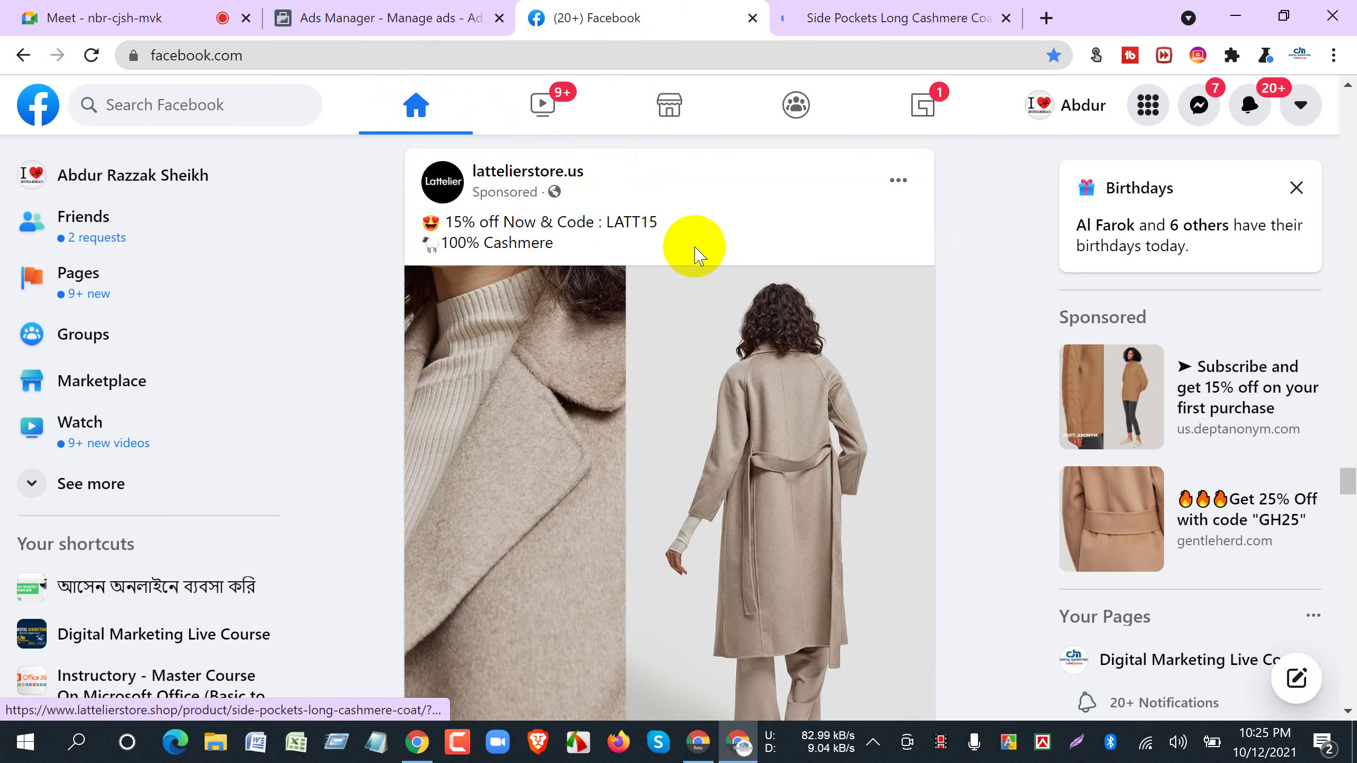
scroll(689, 288, "down", 2)
scroll(714, 369, "down", 2)
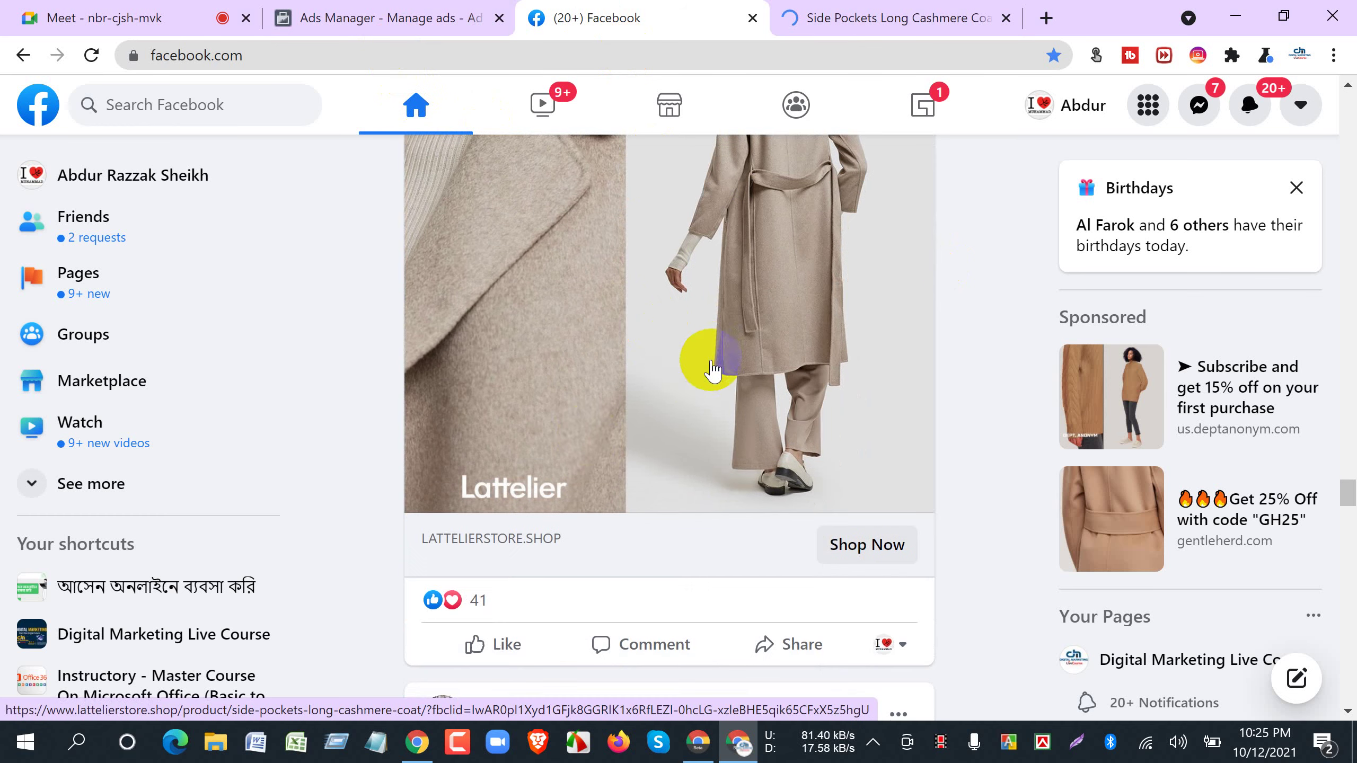
Switch to the Lattelier product page and highlight the Side Pockets Long Cashmere Coat title and price.
left_click(884, 34)
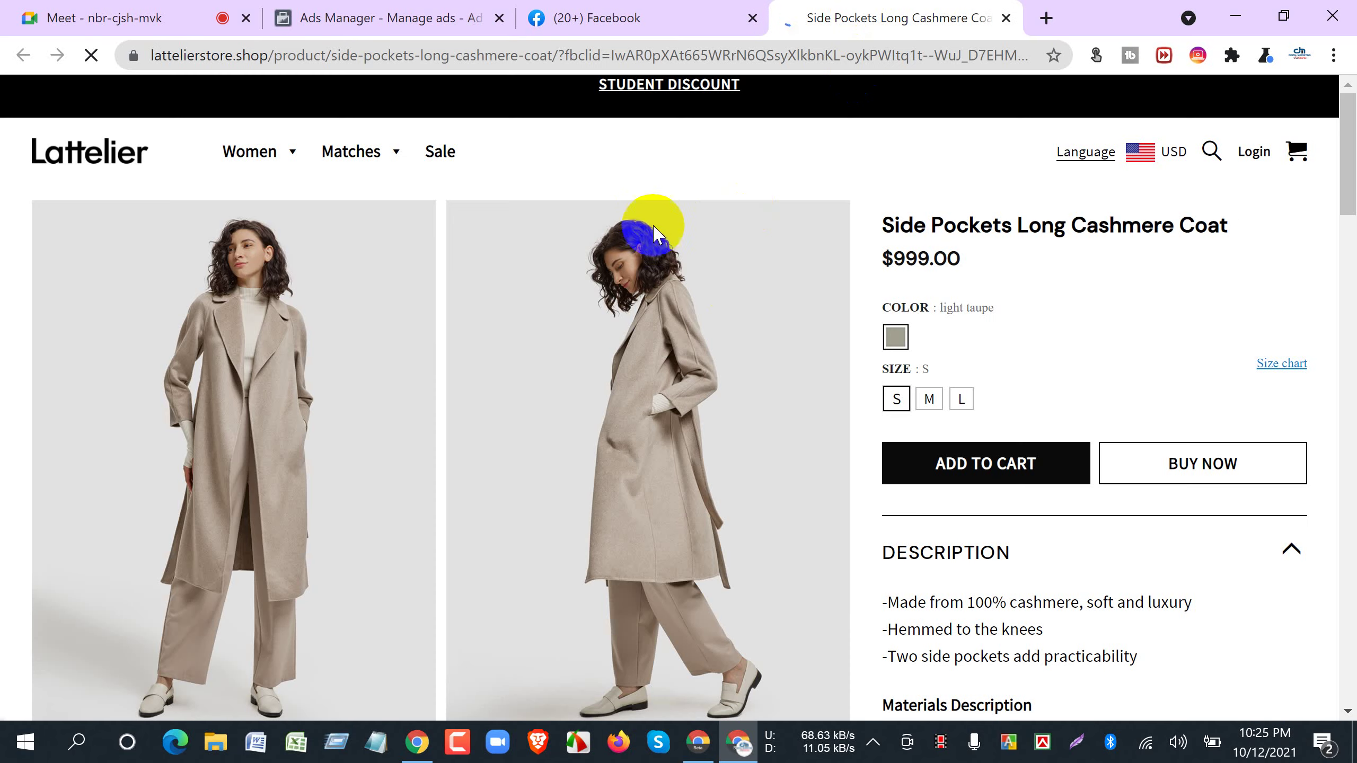
scroll(710, 411, "down", 6)
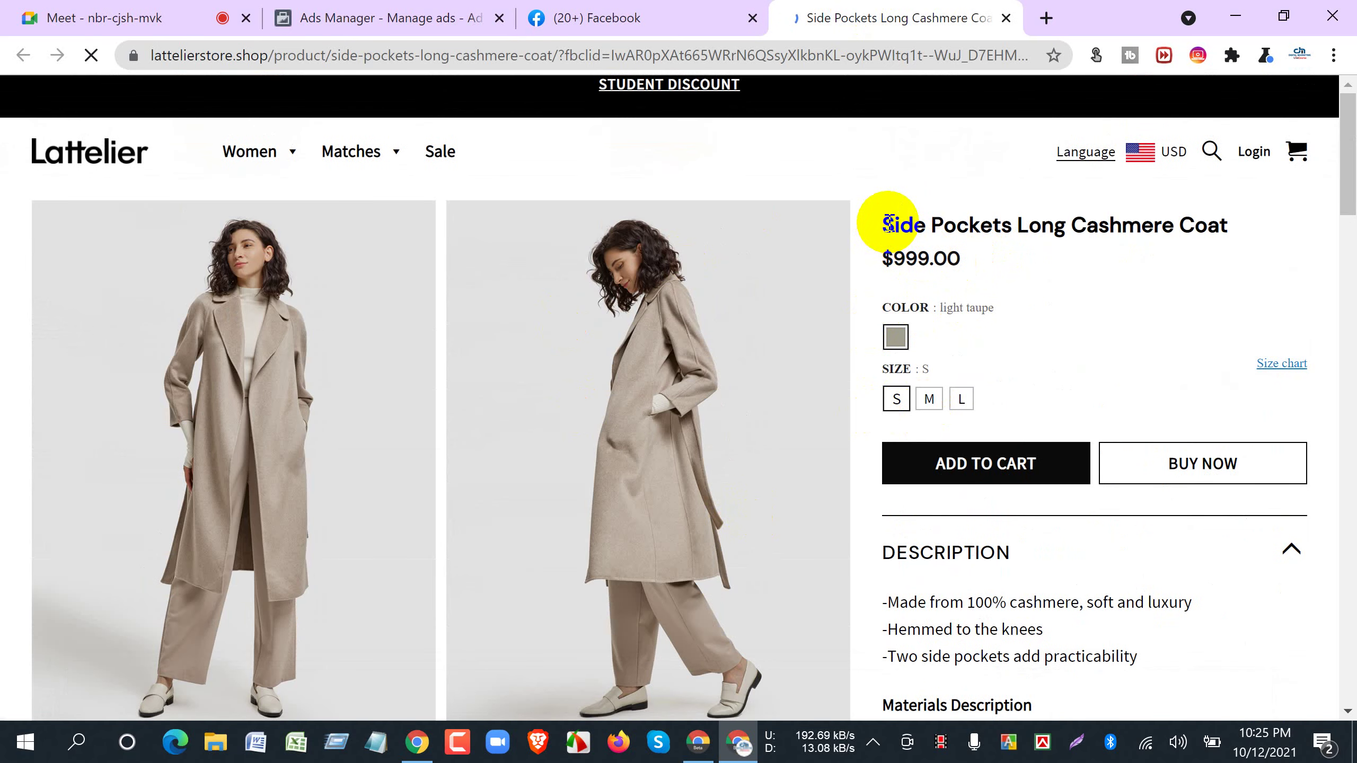
left_click_drag(884, 225, 1015, 258)
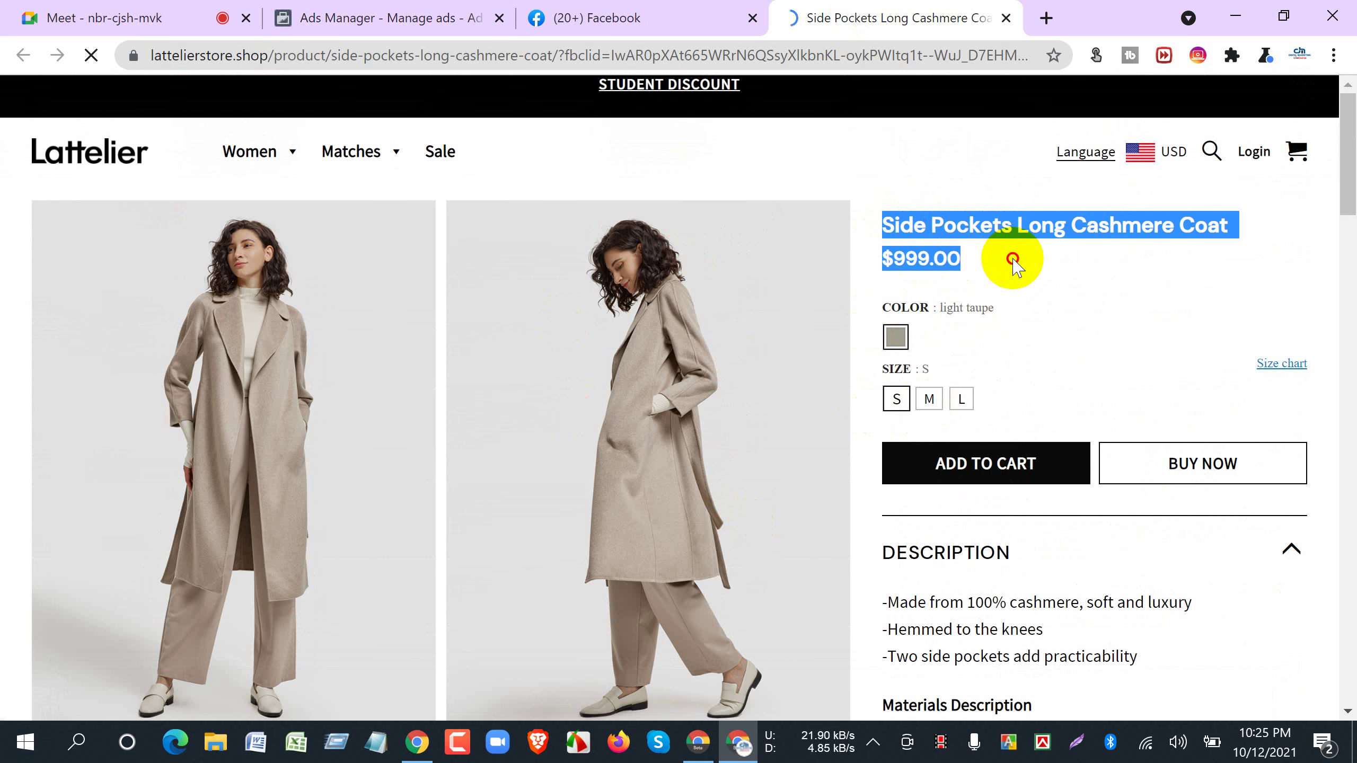
Switch back to the Facebook feed and inspect the Shop Now area below the coat ad's image.
left_click(577, 22)
scroll(697, 479, "down", 2)
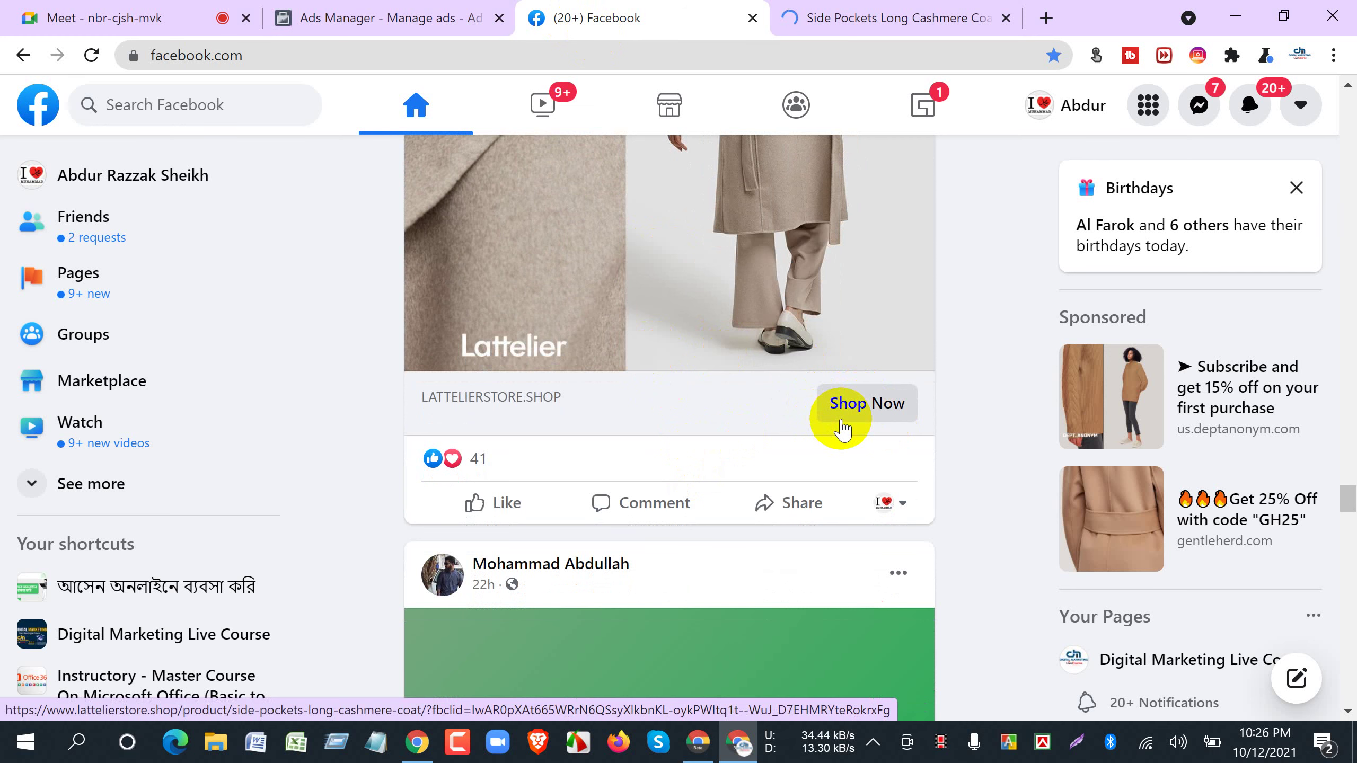
scroll(850, 428, "up", 2)
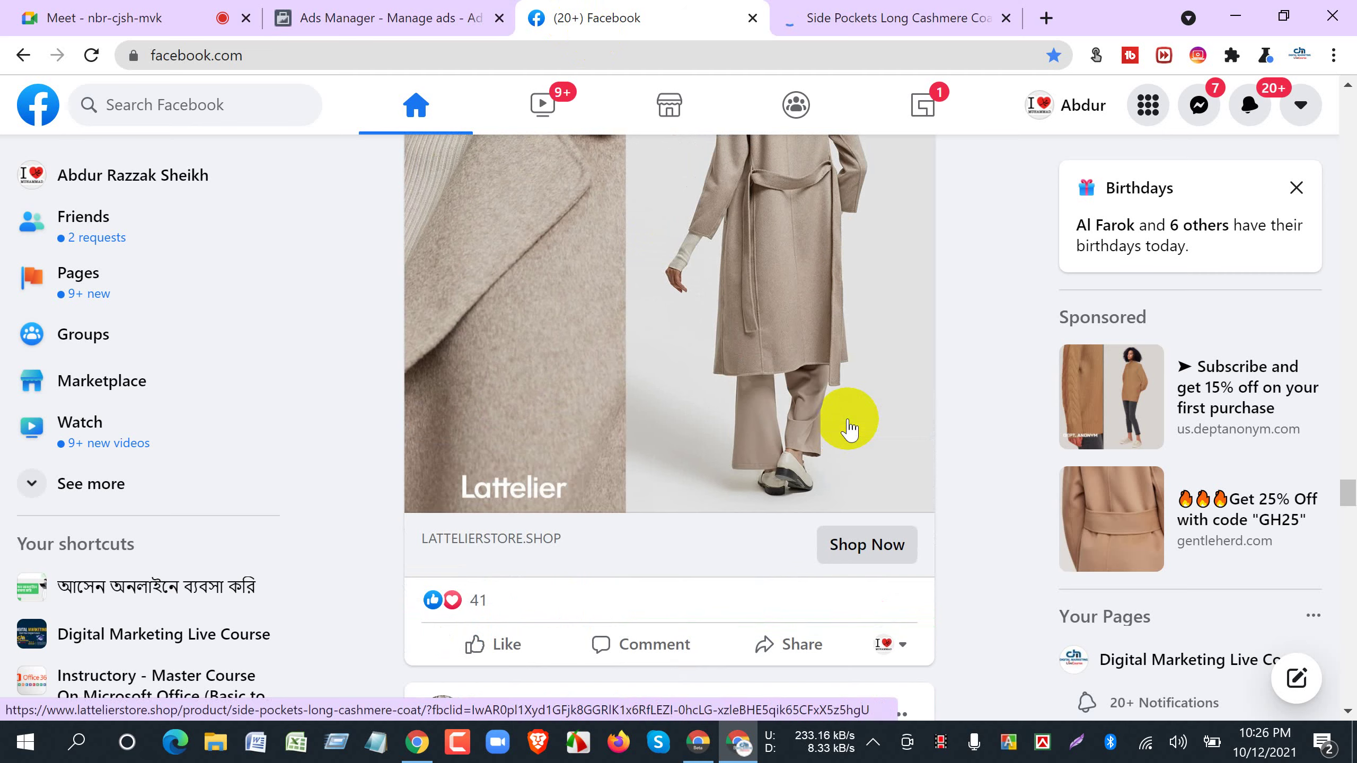
Return to the Lattelier coat page, clear the highlighted title and price, and dismiss the email subscription pop-up.
scroll(849, 428, "up", 2)
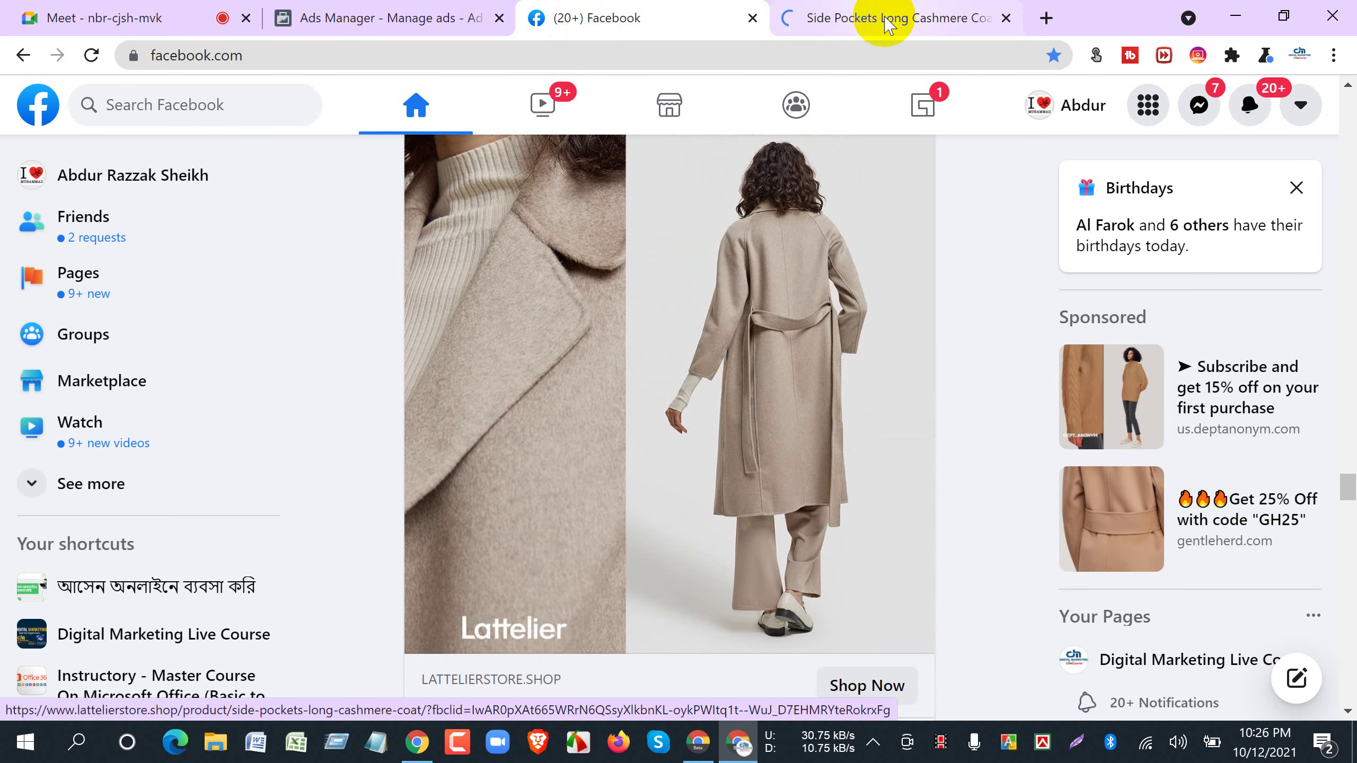
left_click(884, 21)
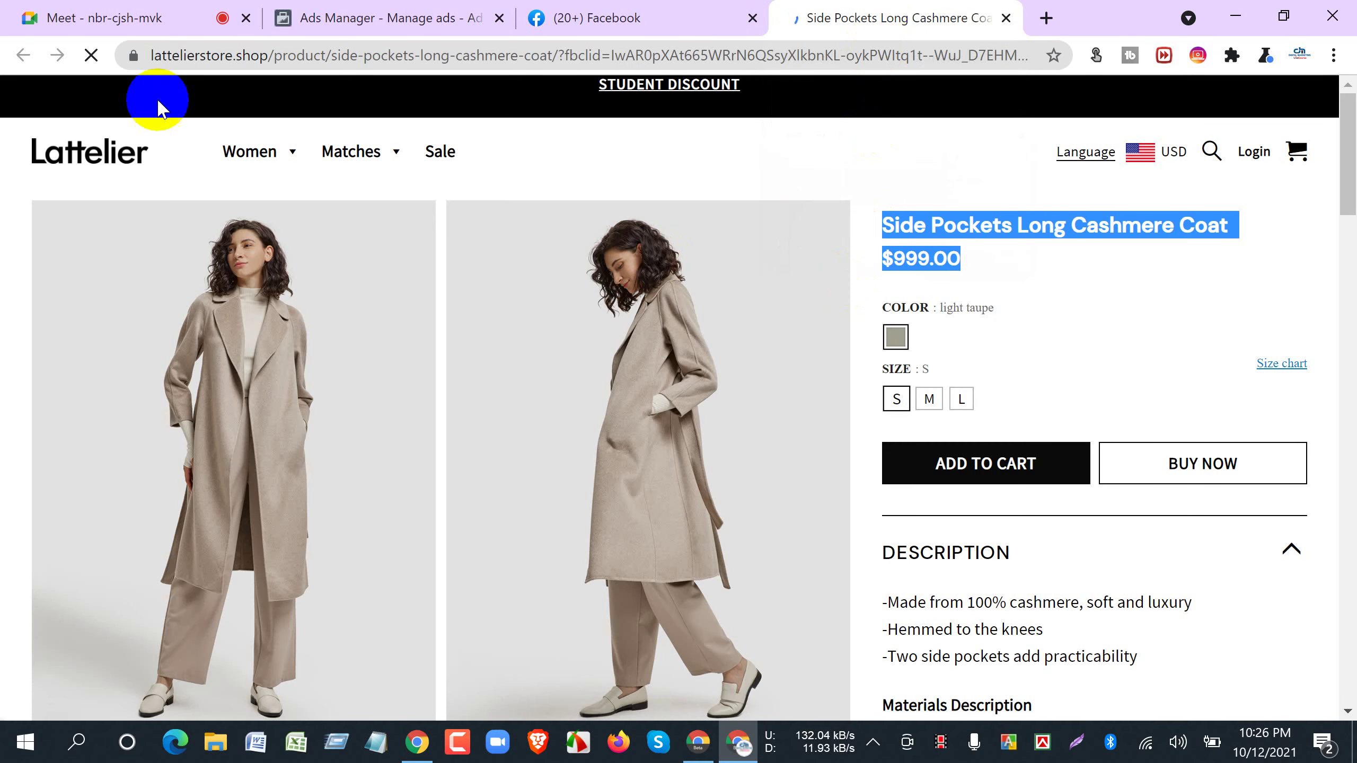
left_click(950, 247)
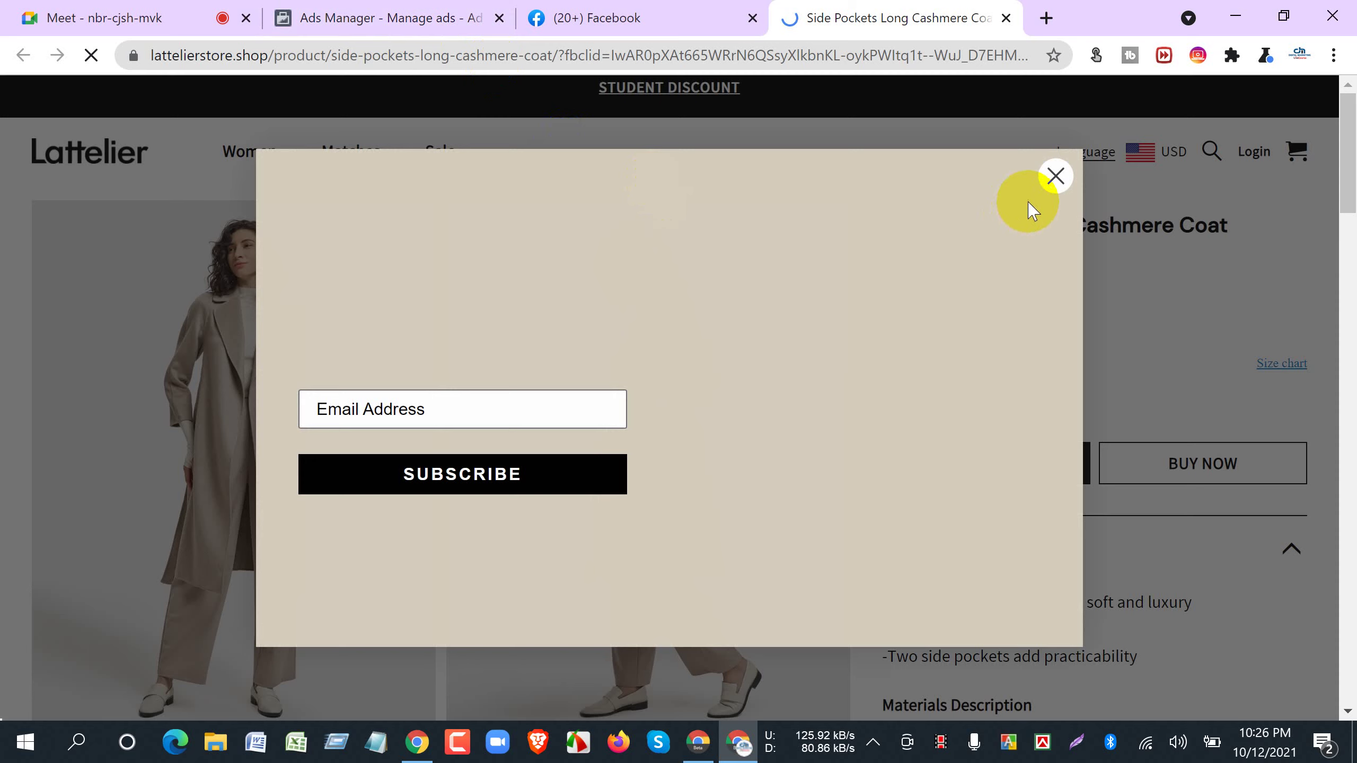
left_click(1056, 177)
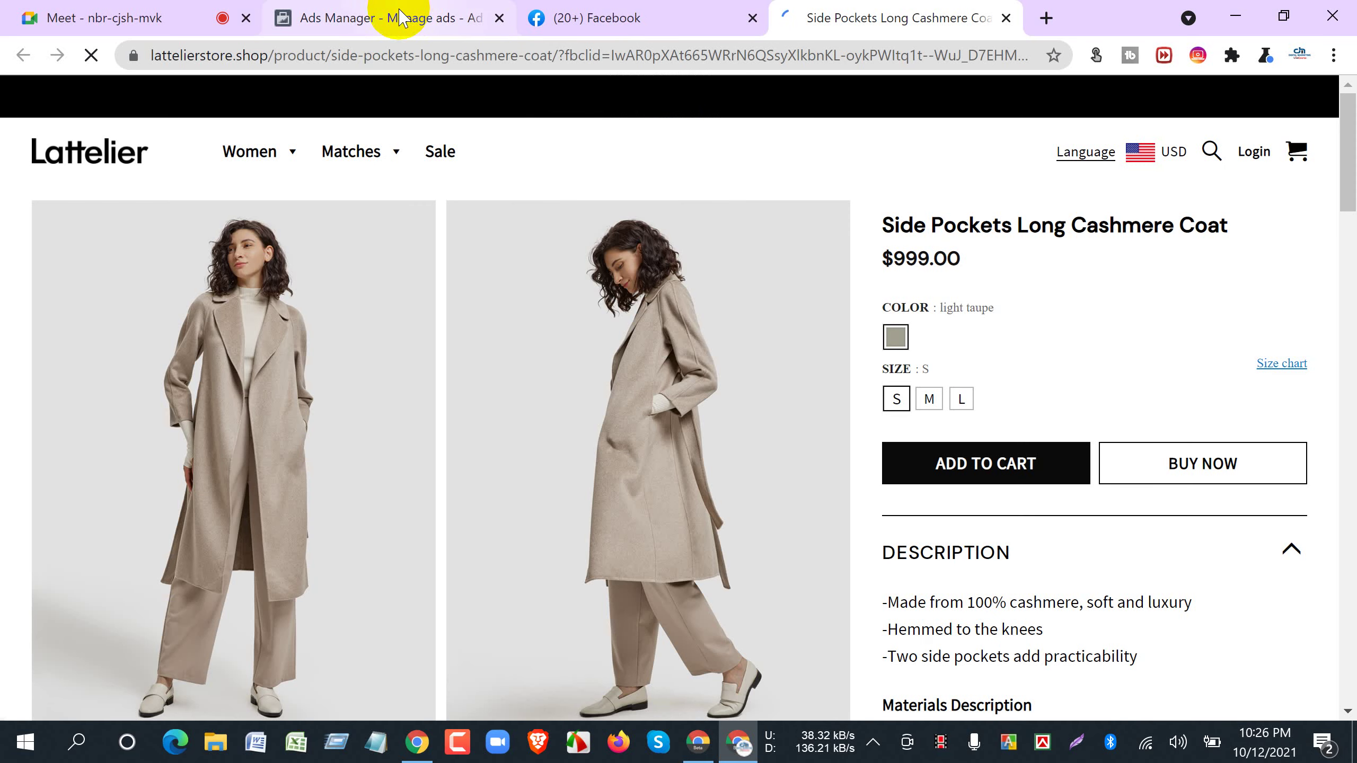
Compare New ad set-01's detailed targeting in Ads Manager with the Facebook coat ad, and inspect the Shoes interest's details.
left_click(400, 16)
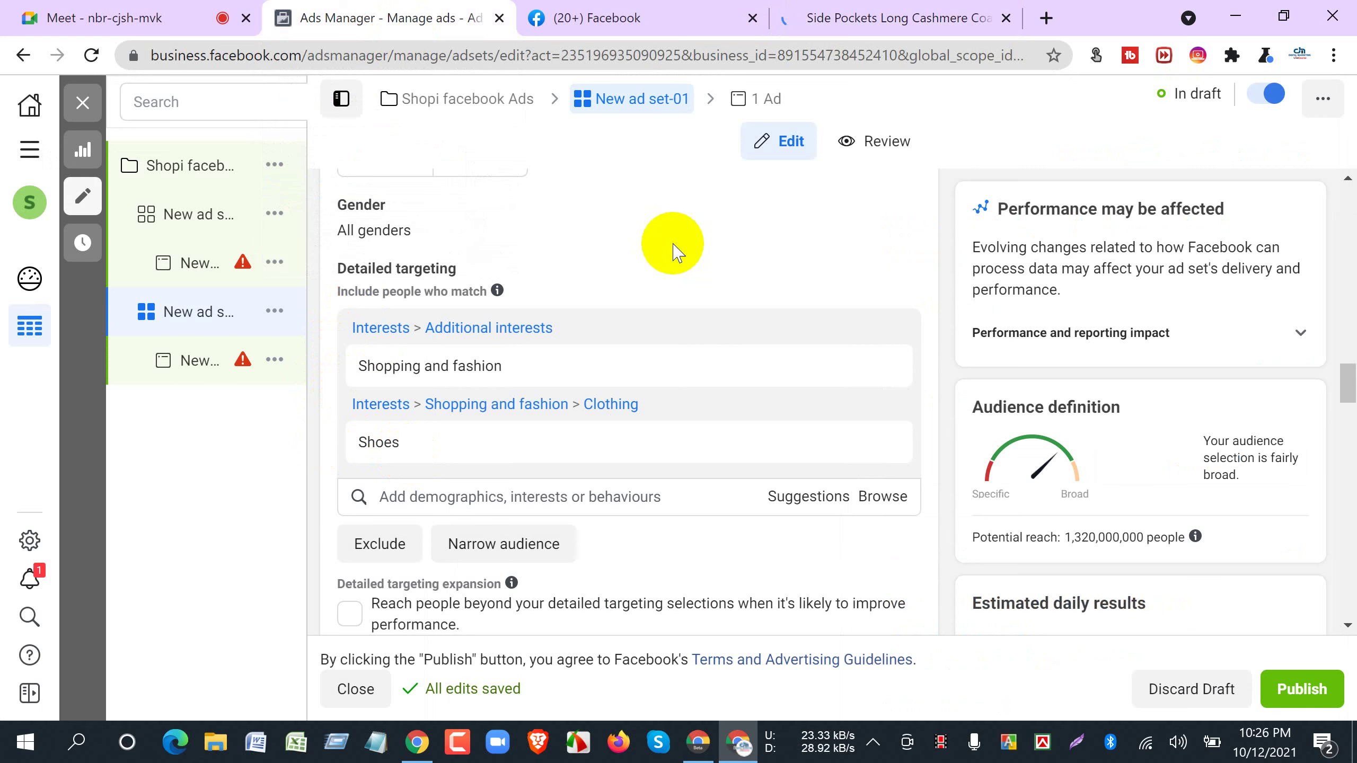
left_click(577, 18)
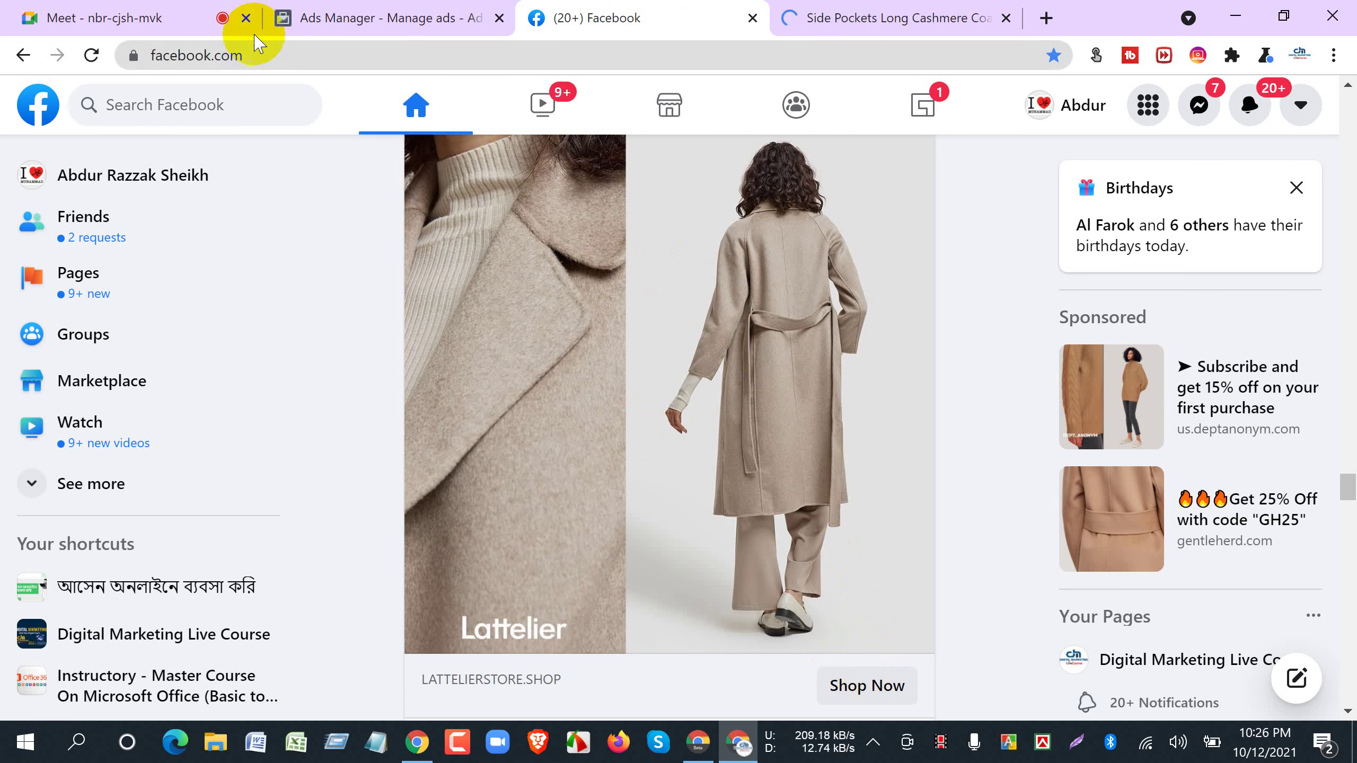
left_click(314, 17)
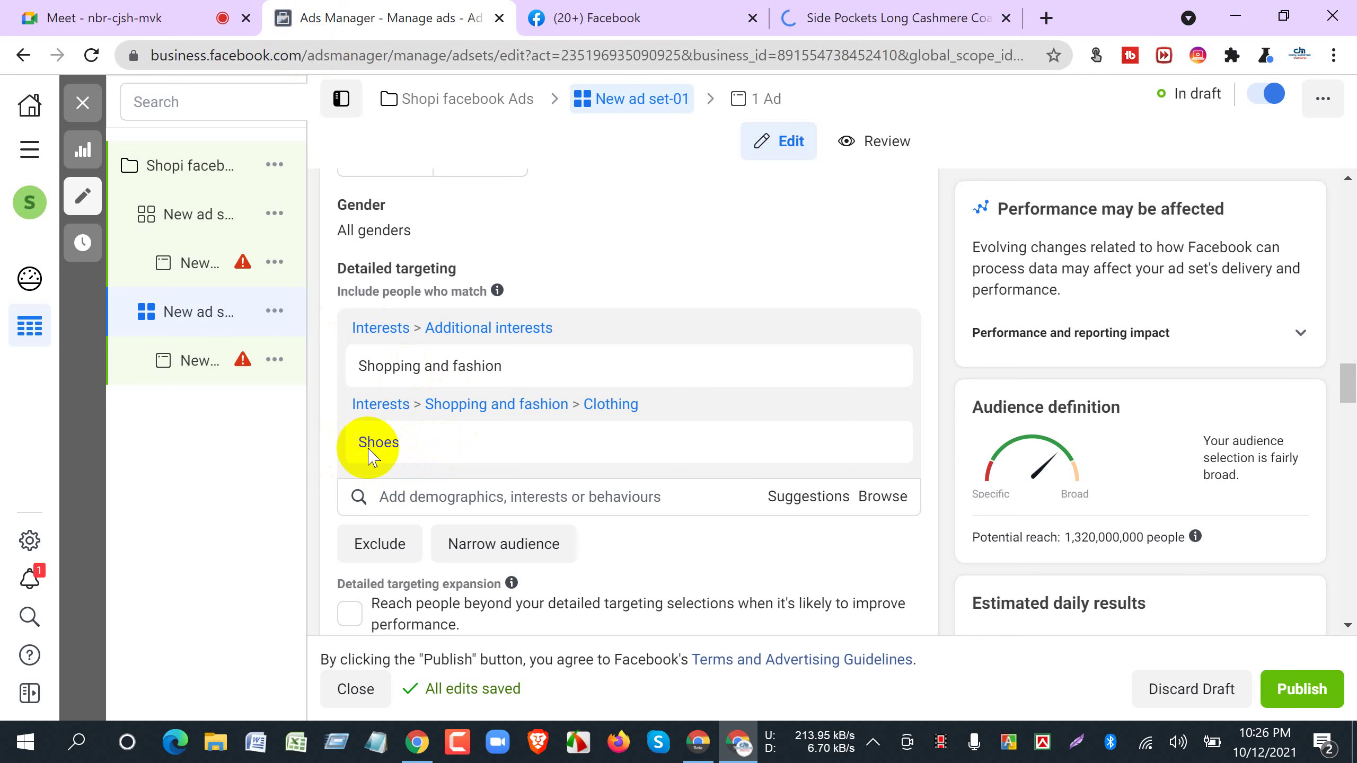
mouse_move(372, 455)
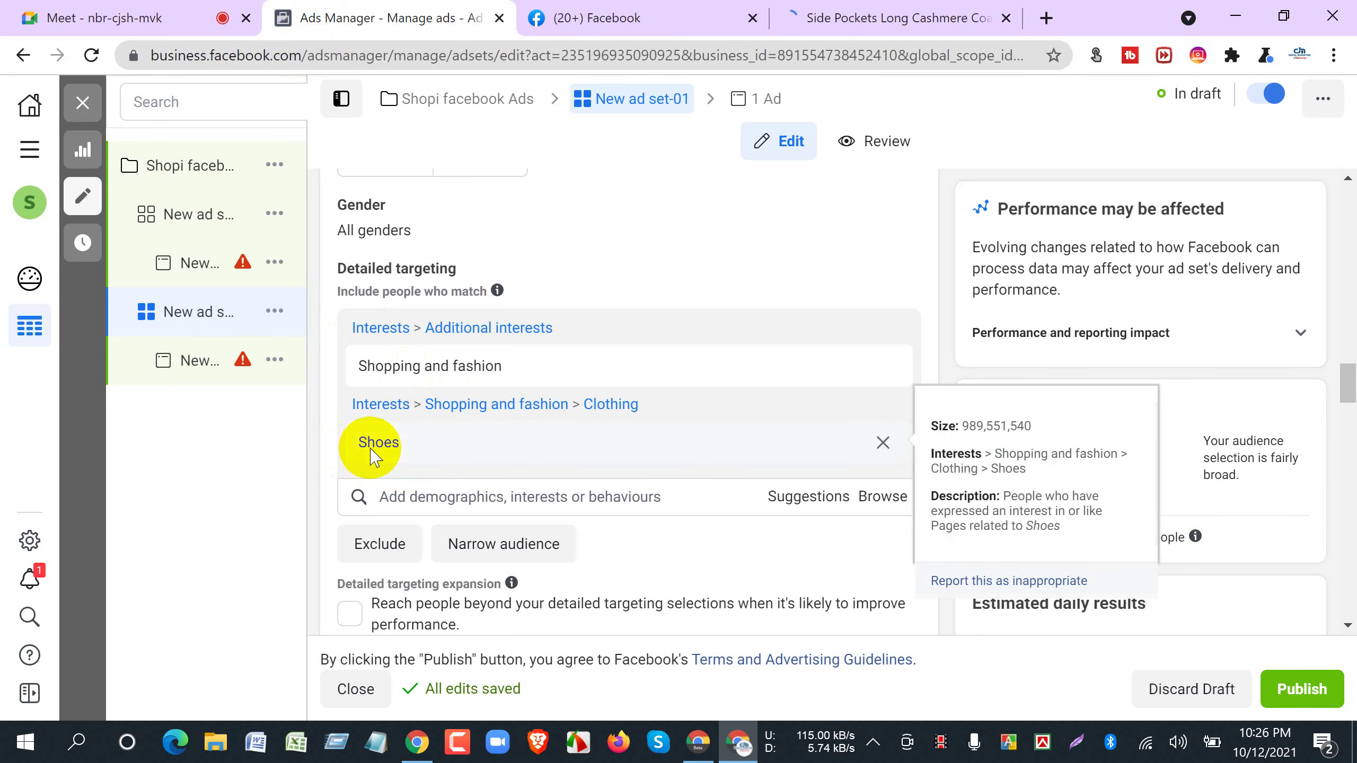
Switch to the Facebook feed and compare the coat ad's image and Shop Now area with its Lattelier product page.
left_click(603, 12)
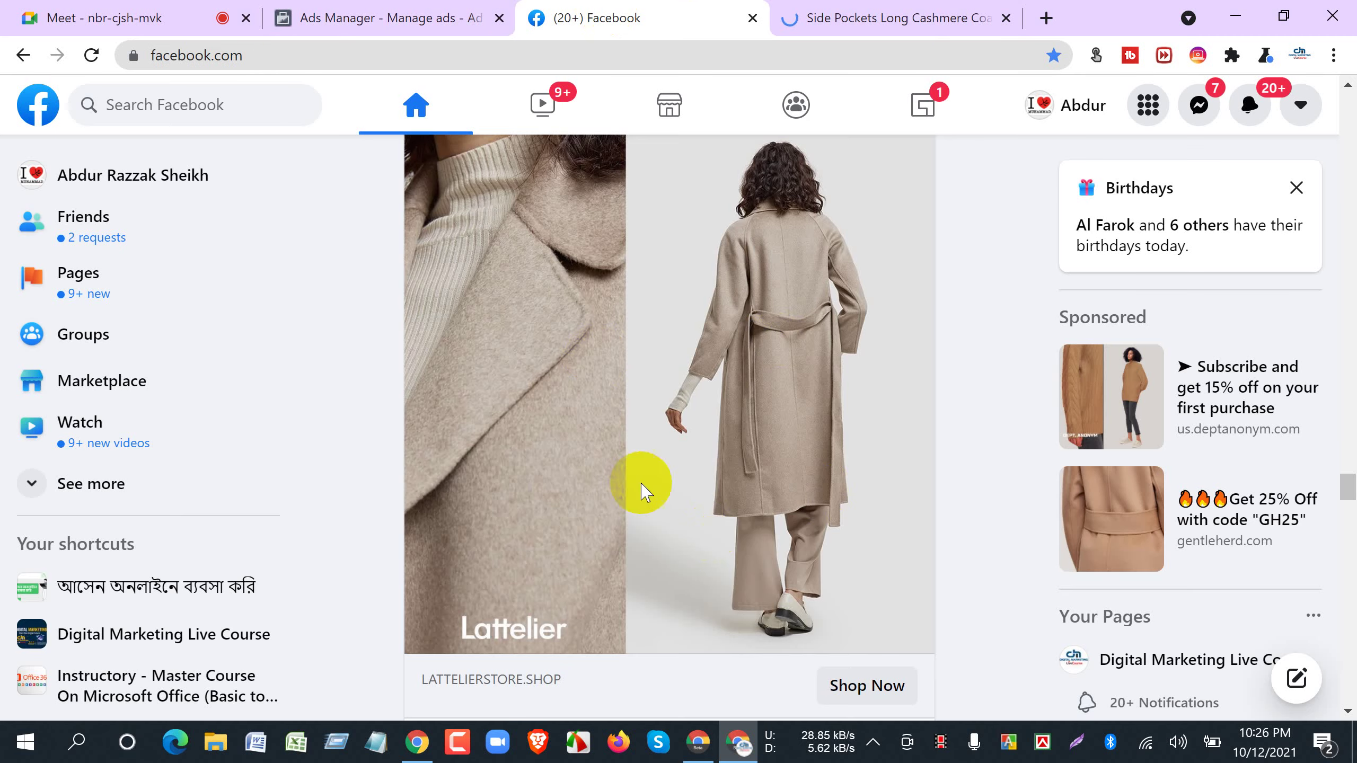
scroll(717, 382, "down", 2)
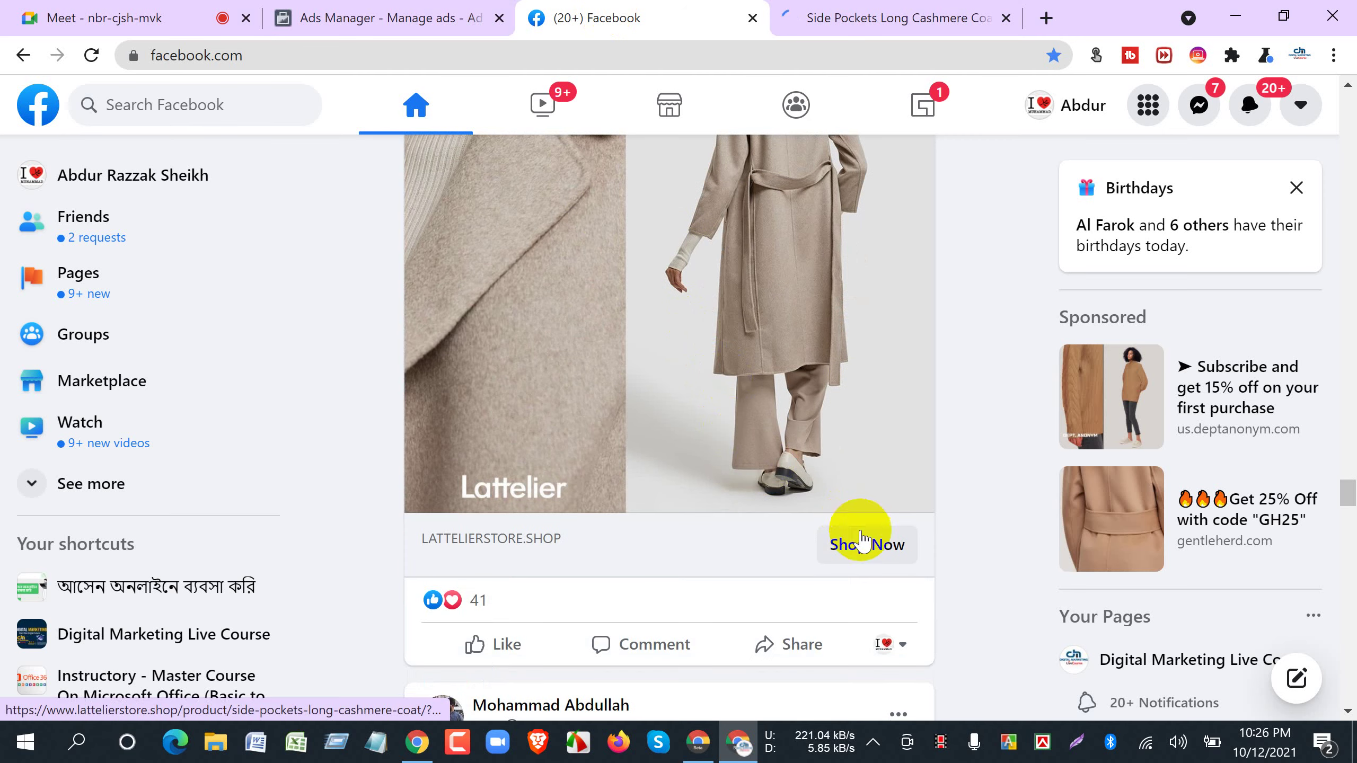
left_click(908, 19)
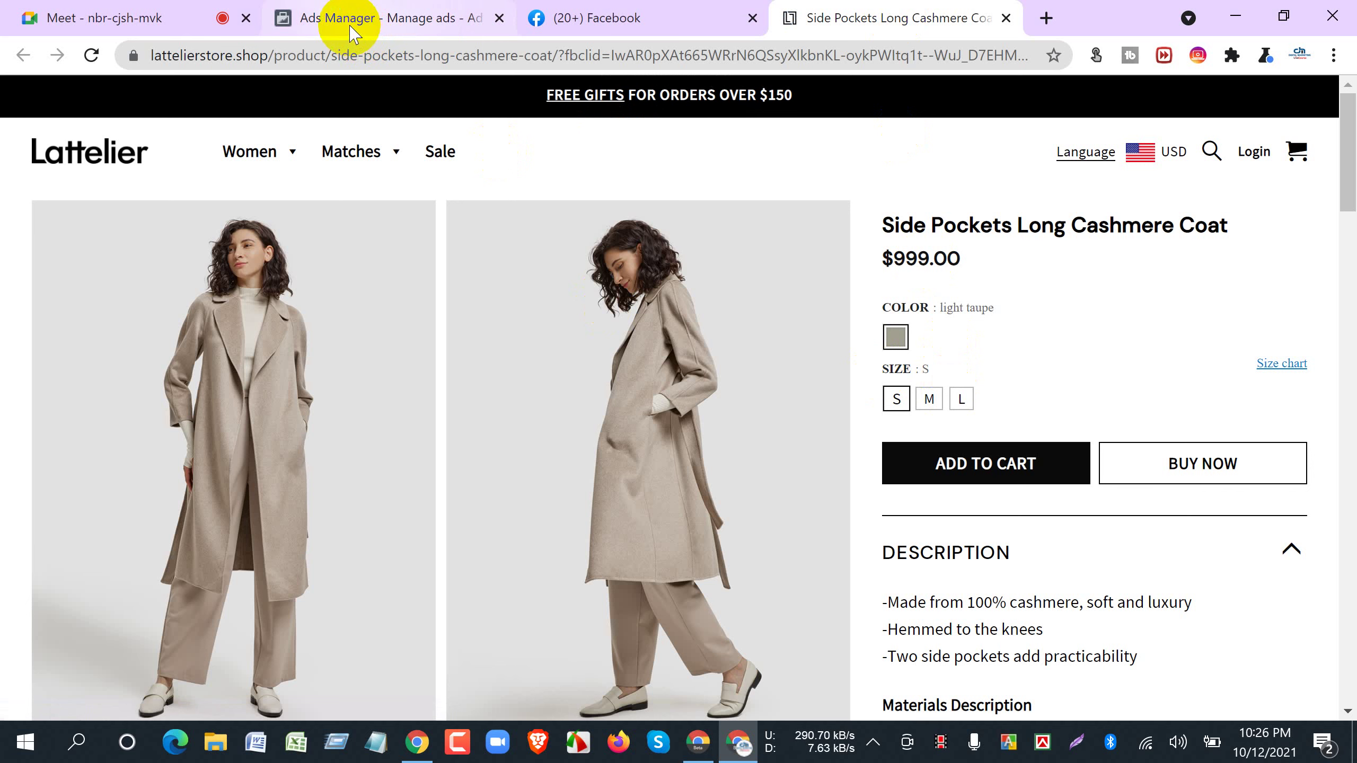
left_click(593, 21)
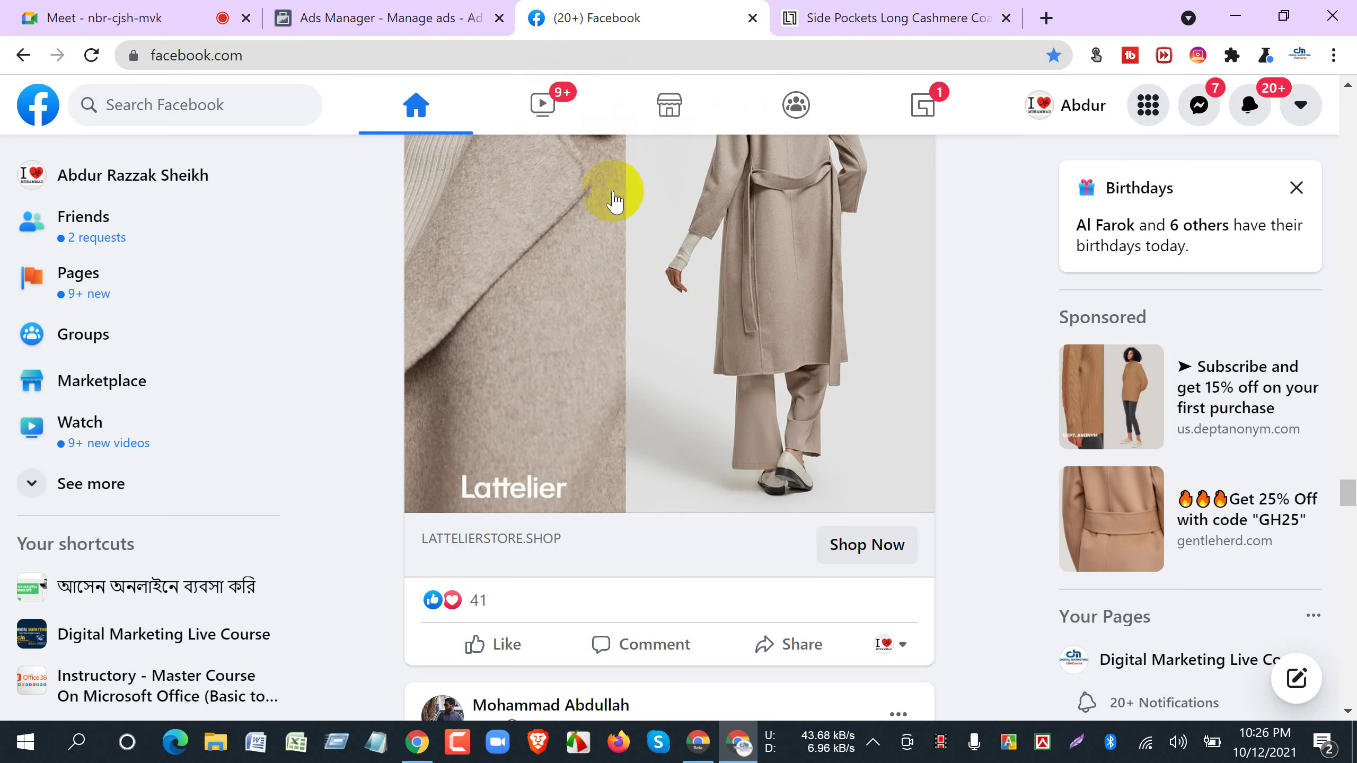
scroll(690, 449, "up", 2)
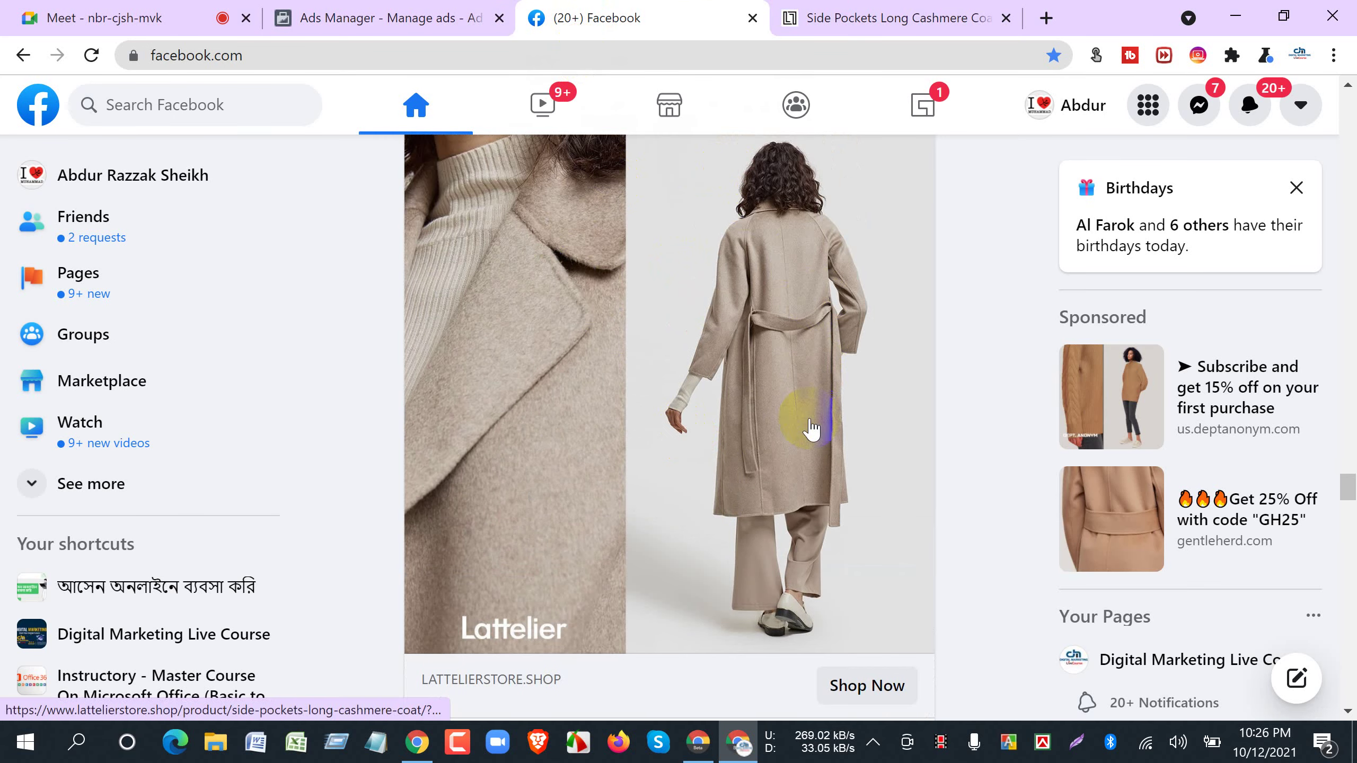
scroll(769, 436, "down", 4)
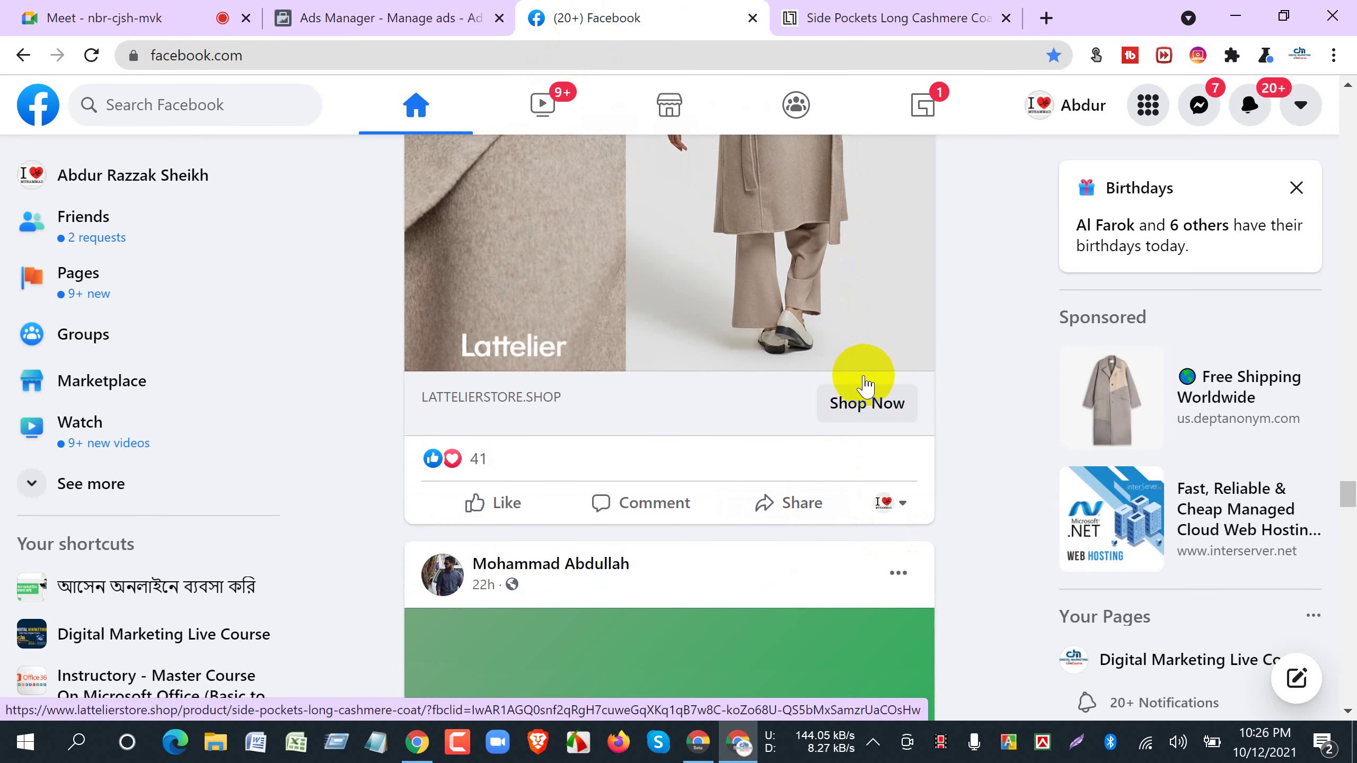
left_click(825, 20)
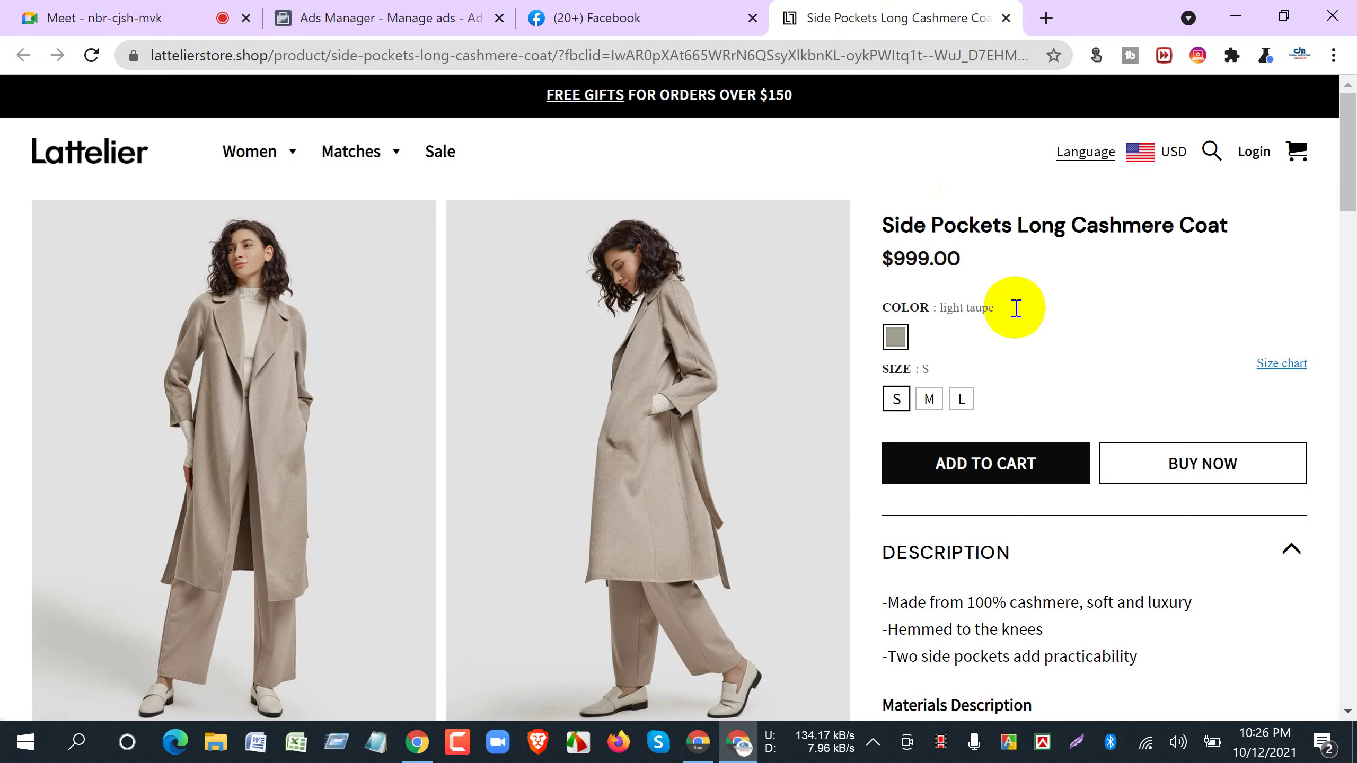
Return to Ads Manager and review the Shopping and fashion and Shoes interests alongside the audience narrowing option.
left_click(369, 17)
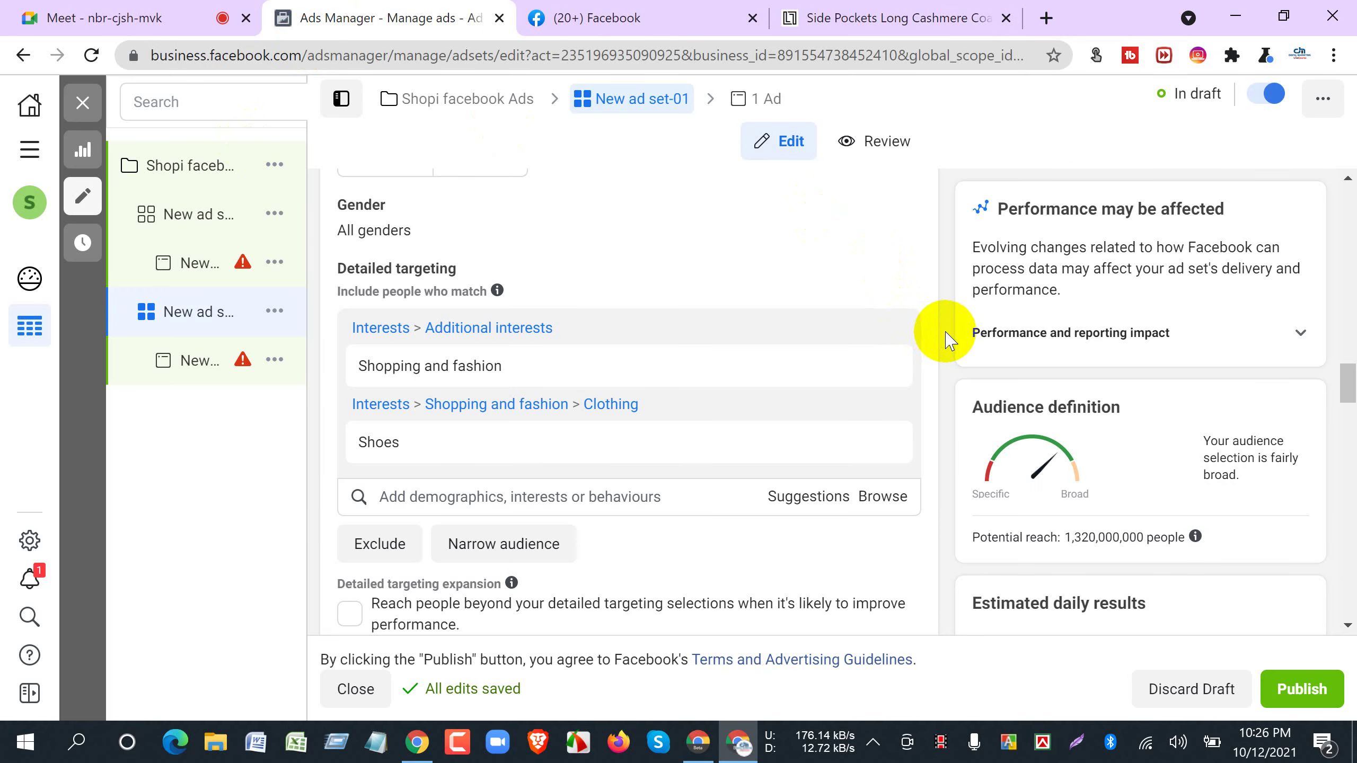
scroll(945, 339, "down", 2)
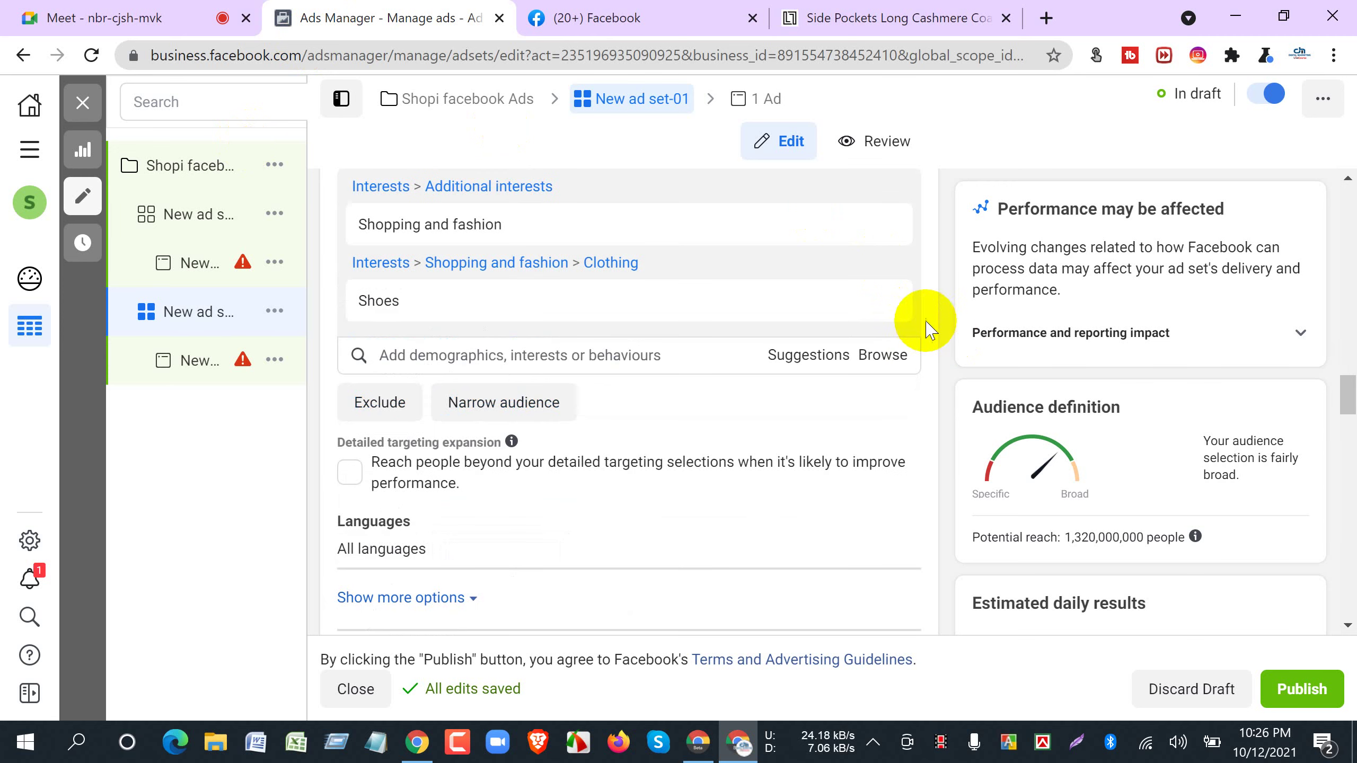
scroll(927, 329, "up", 2)
scroll(927, 329, "down", 2)
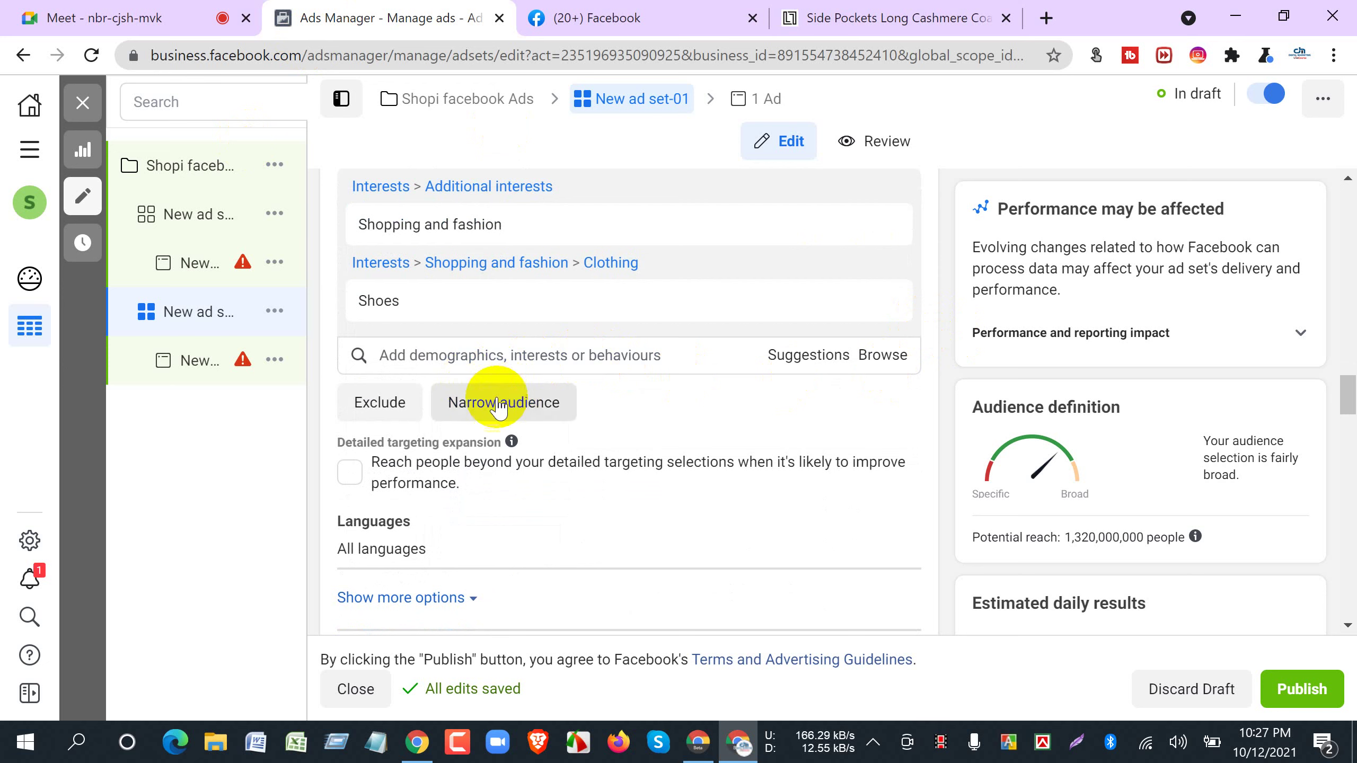
scroll(519, 411, "up", 2)
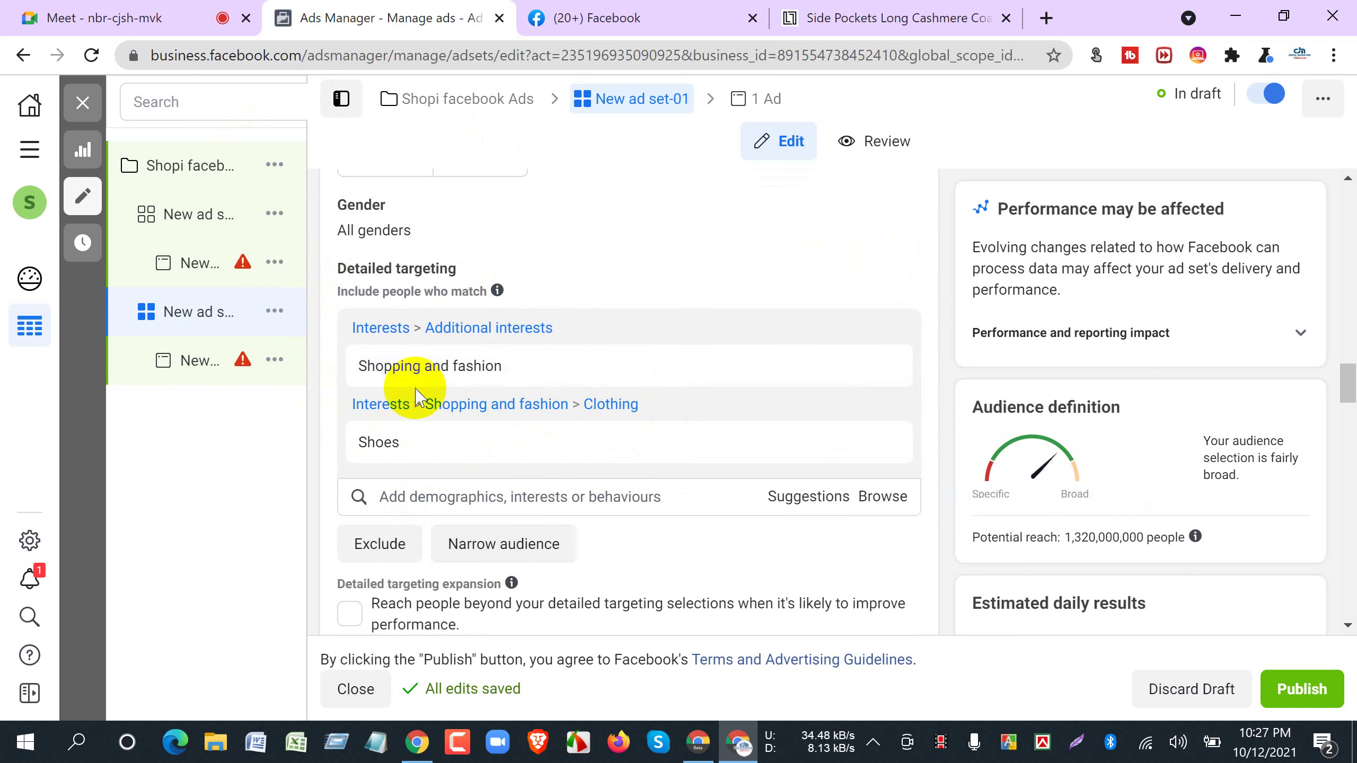
mouse_move(375, 452)
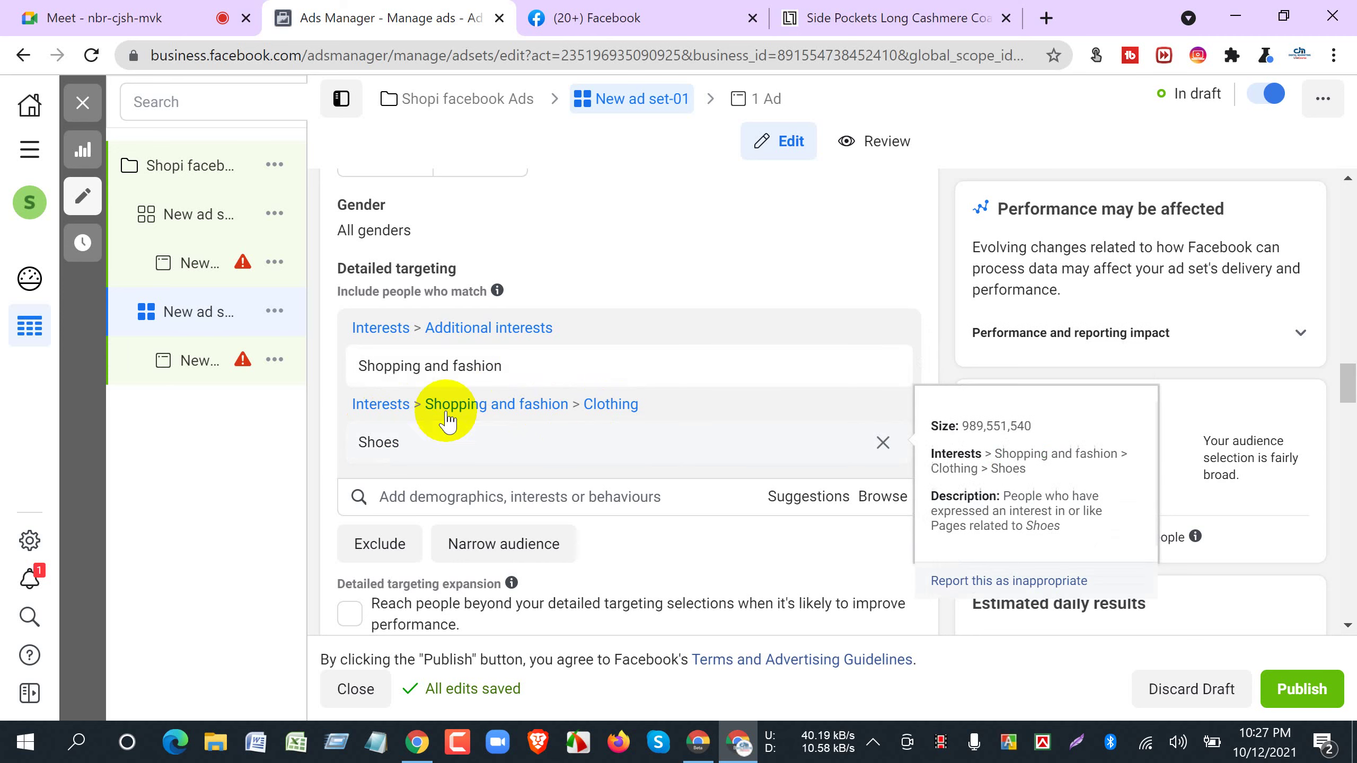
scroll(648, 437, "down", 2)
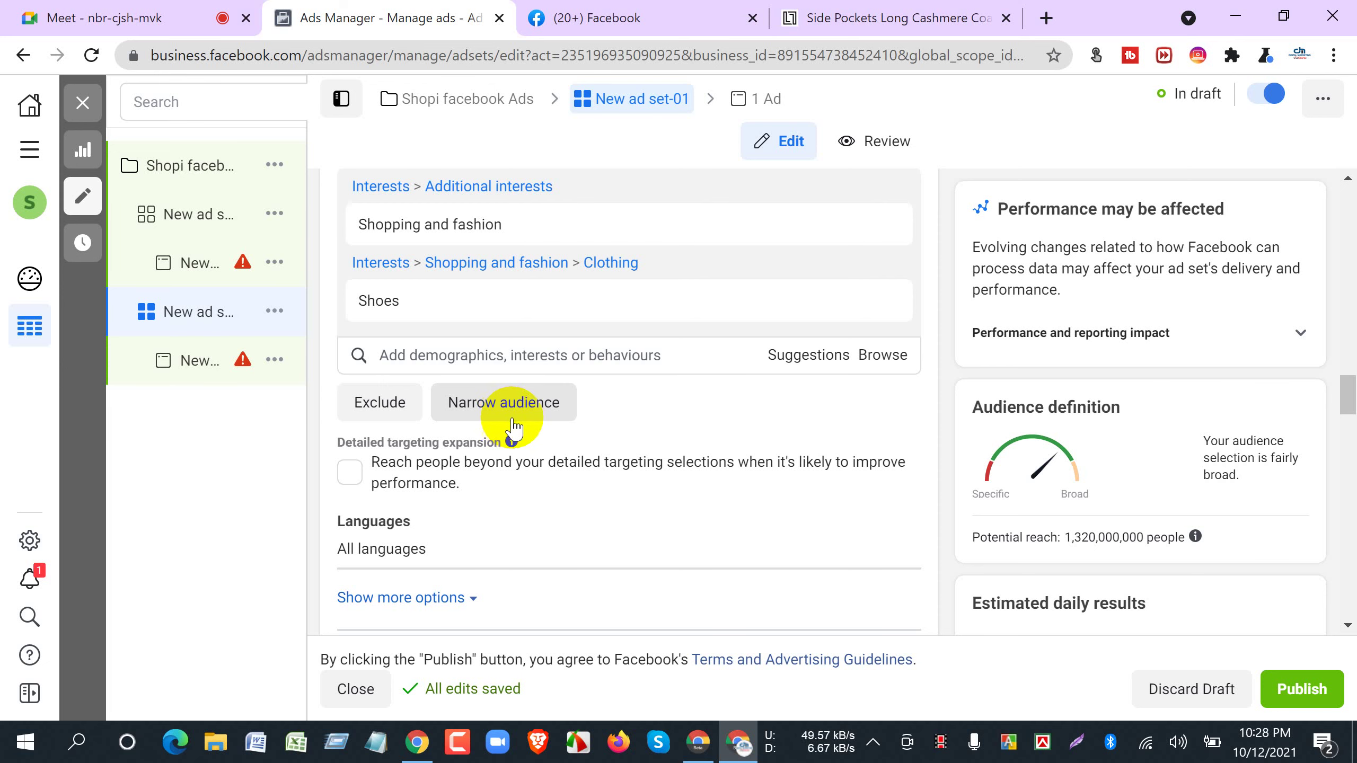
scroll(476, 419, "up", 2)
scroll(374, 320, "down", 2)
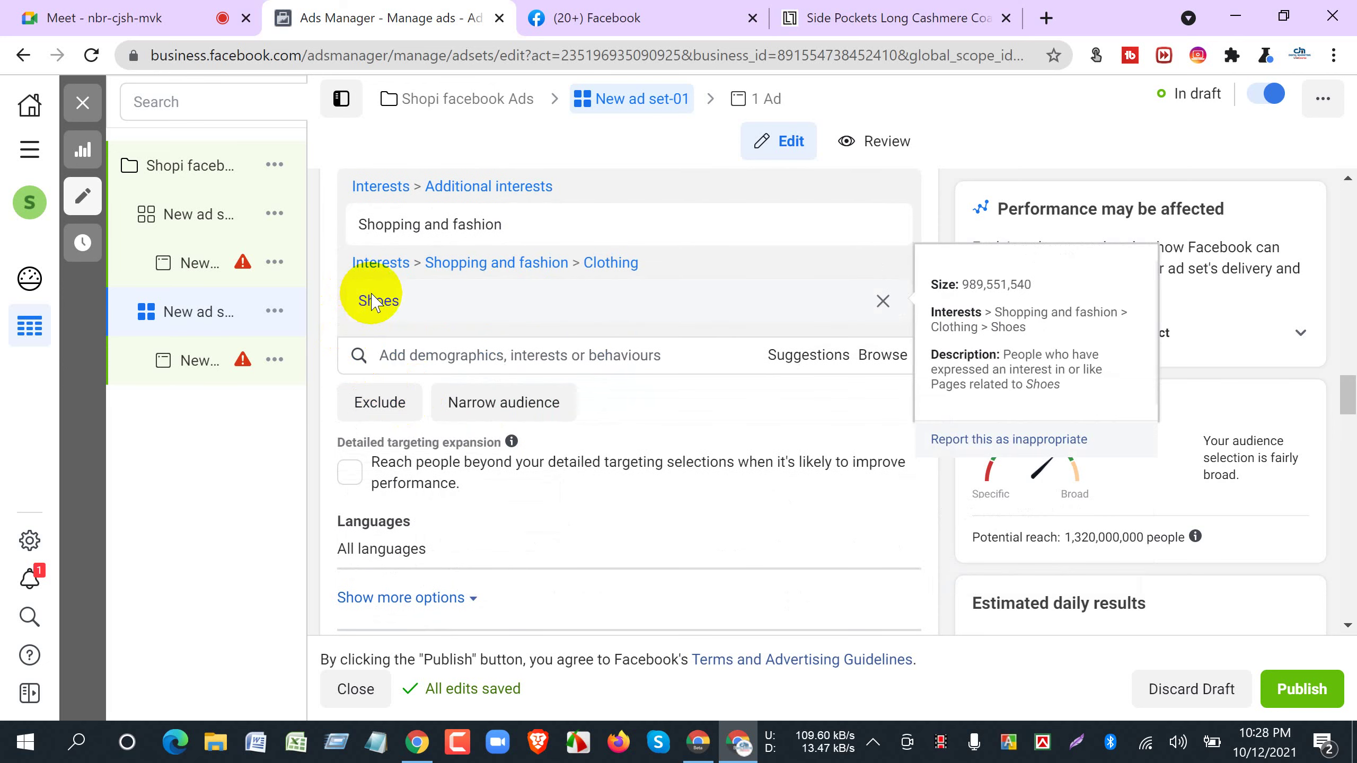
mouse_move(541, 297)
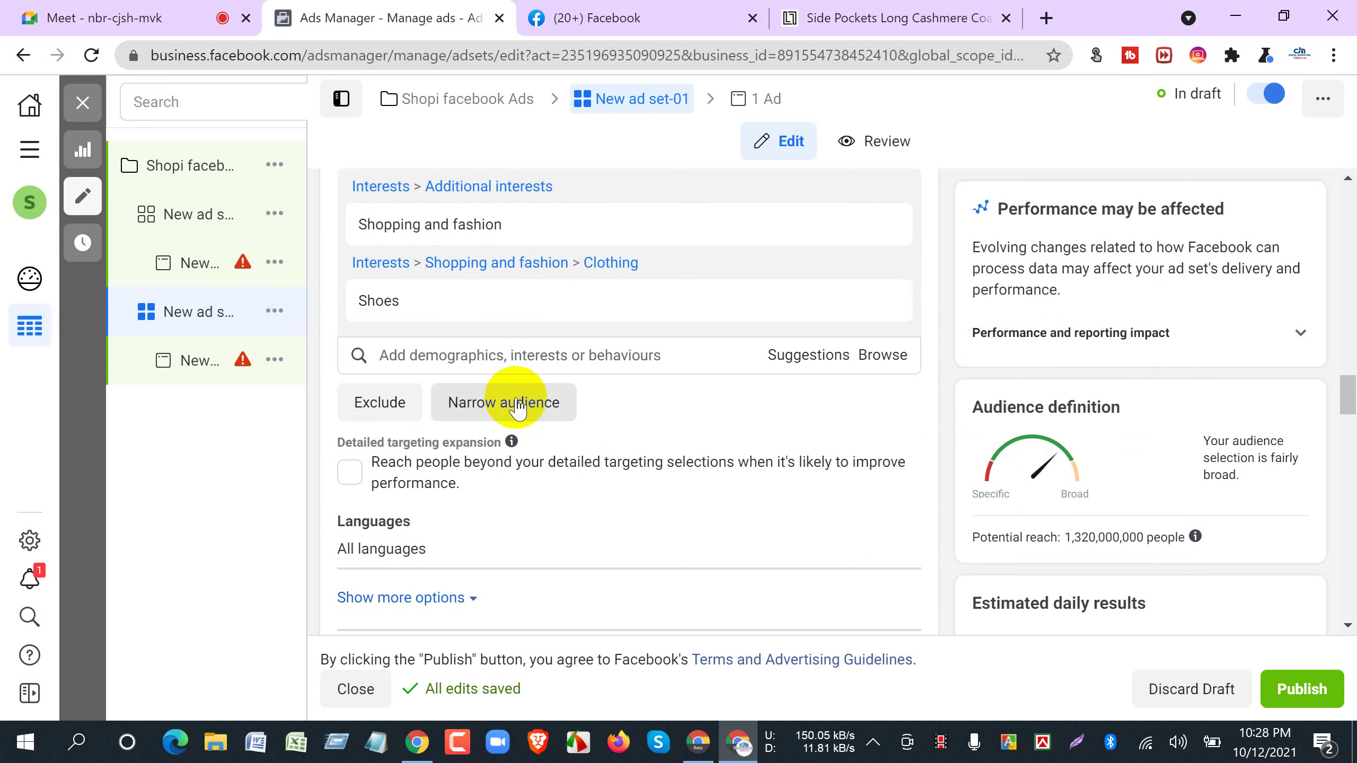
mouse_move(380, 298)
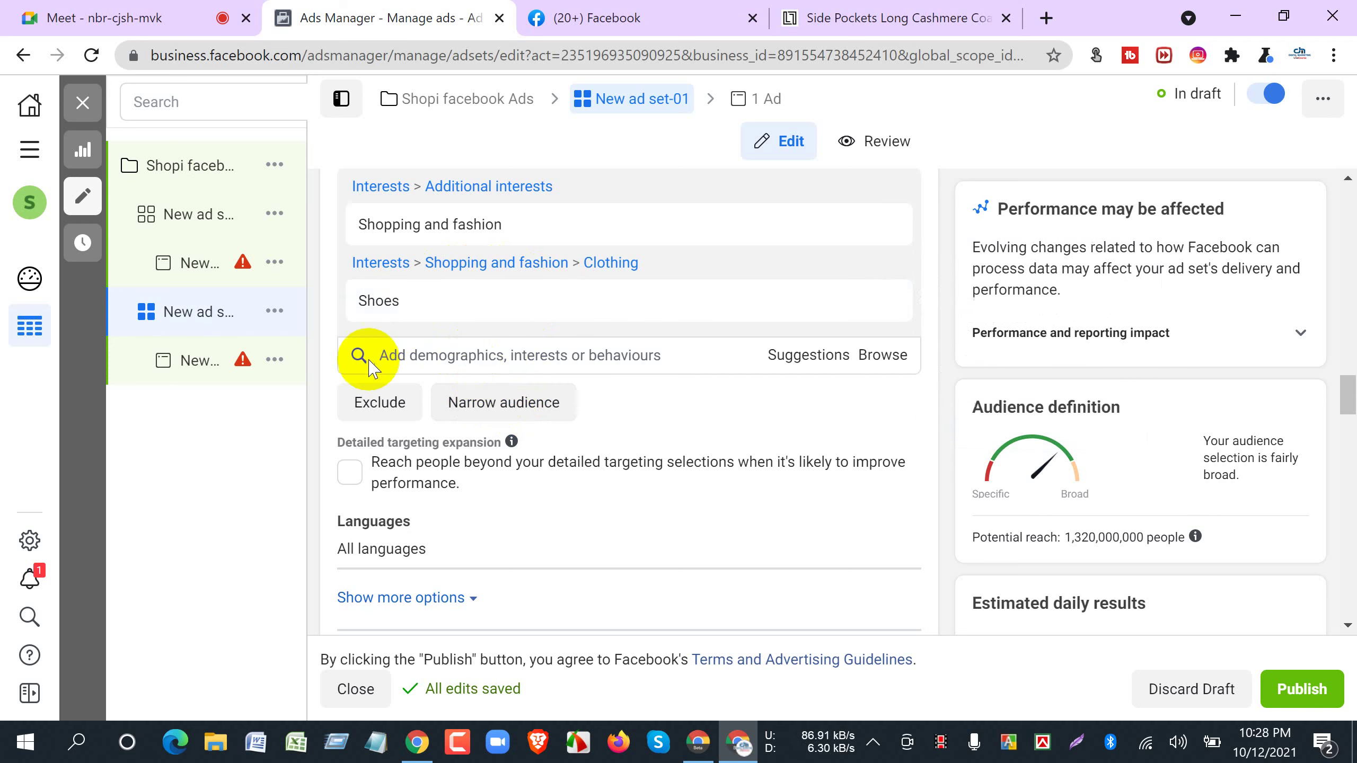
Narrow New ad set-01's audience to people who must also match the Online shopping interest.
left_click(488, 414)
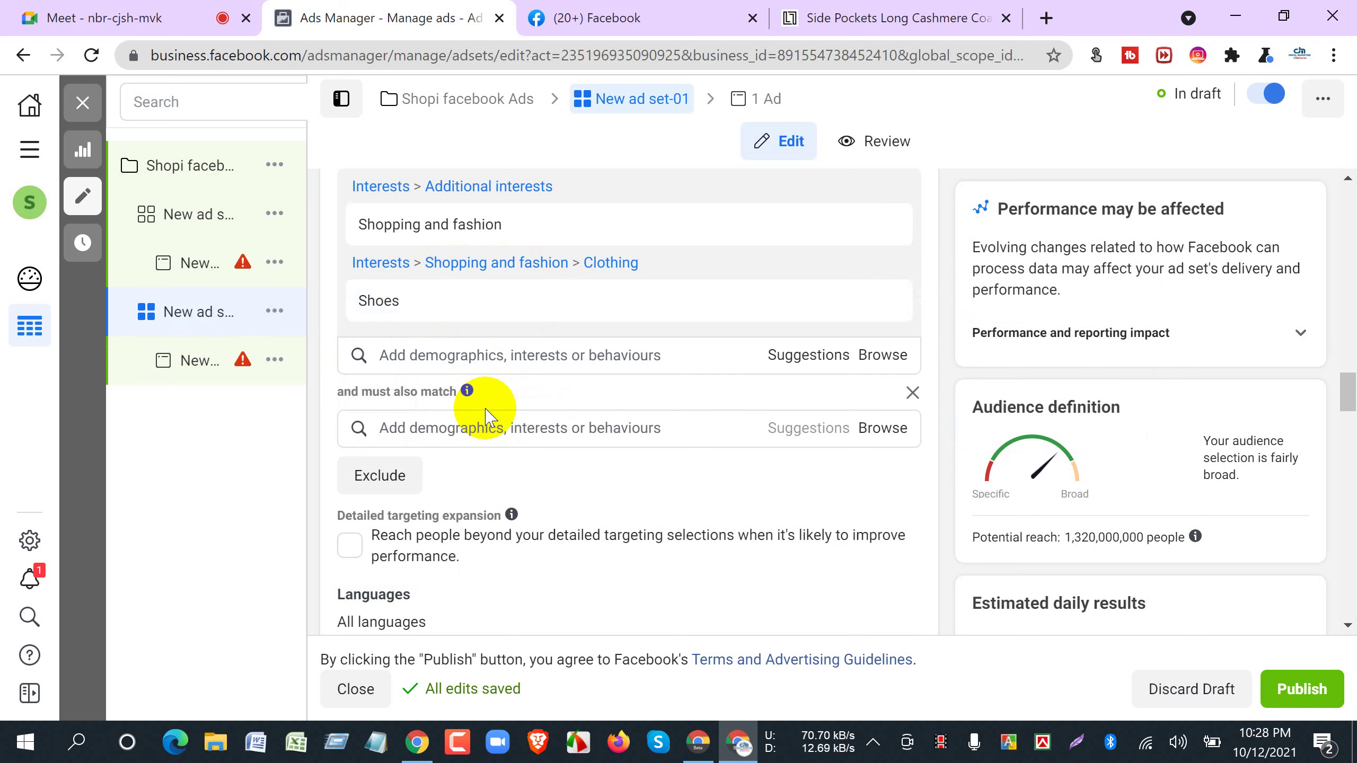
left_click(435, 427)
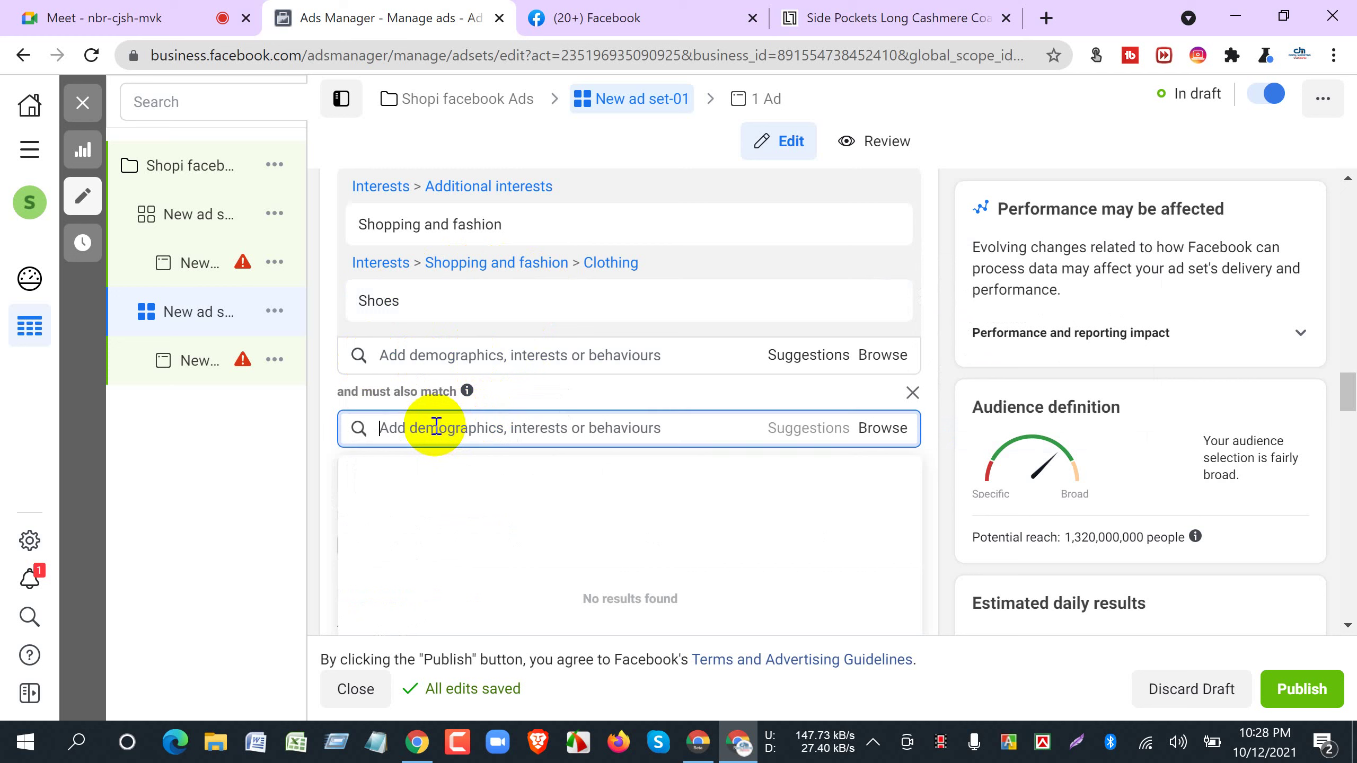
type("online")
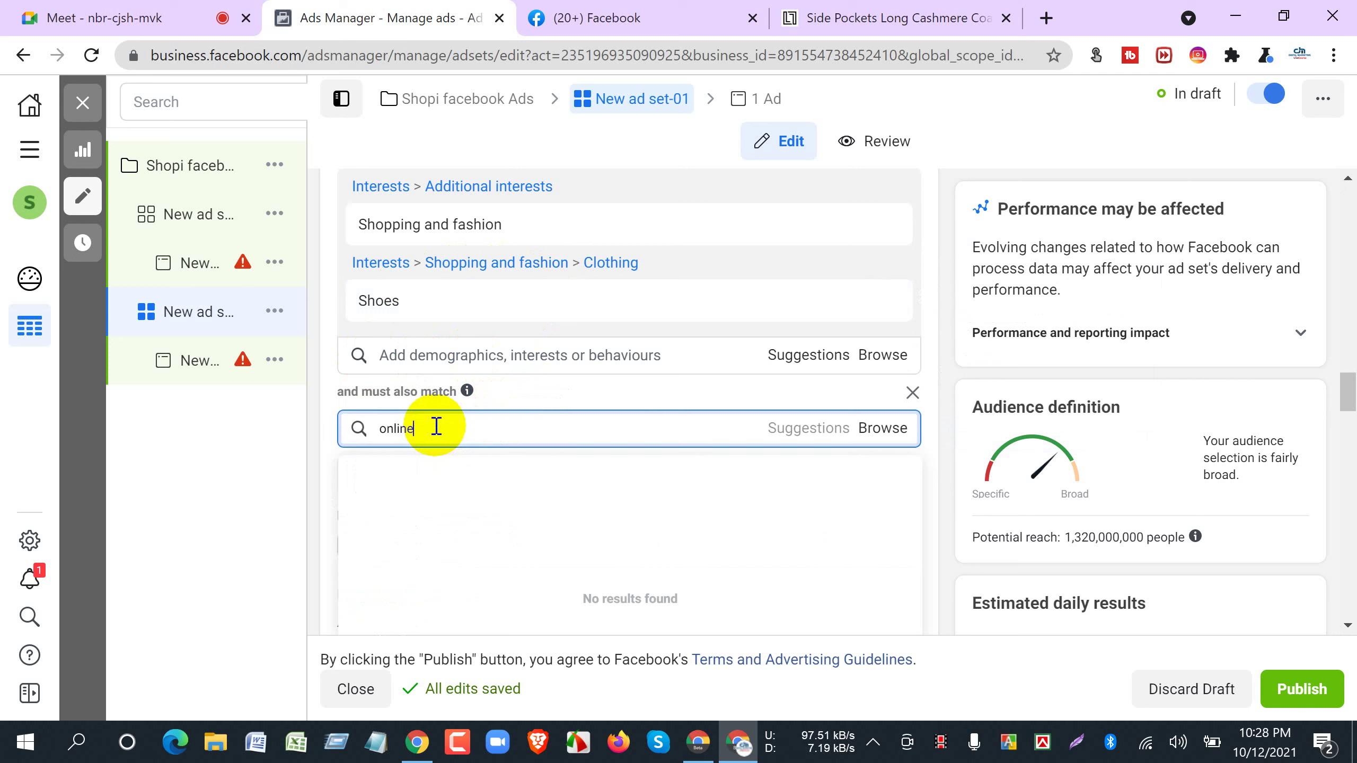
type(" shopping")
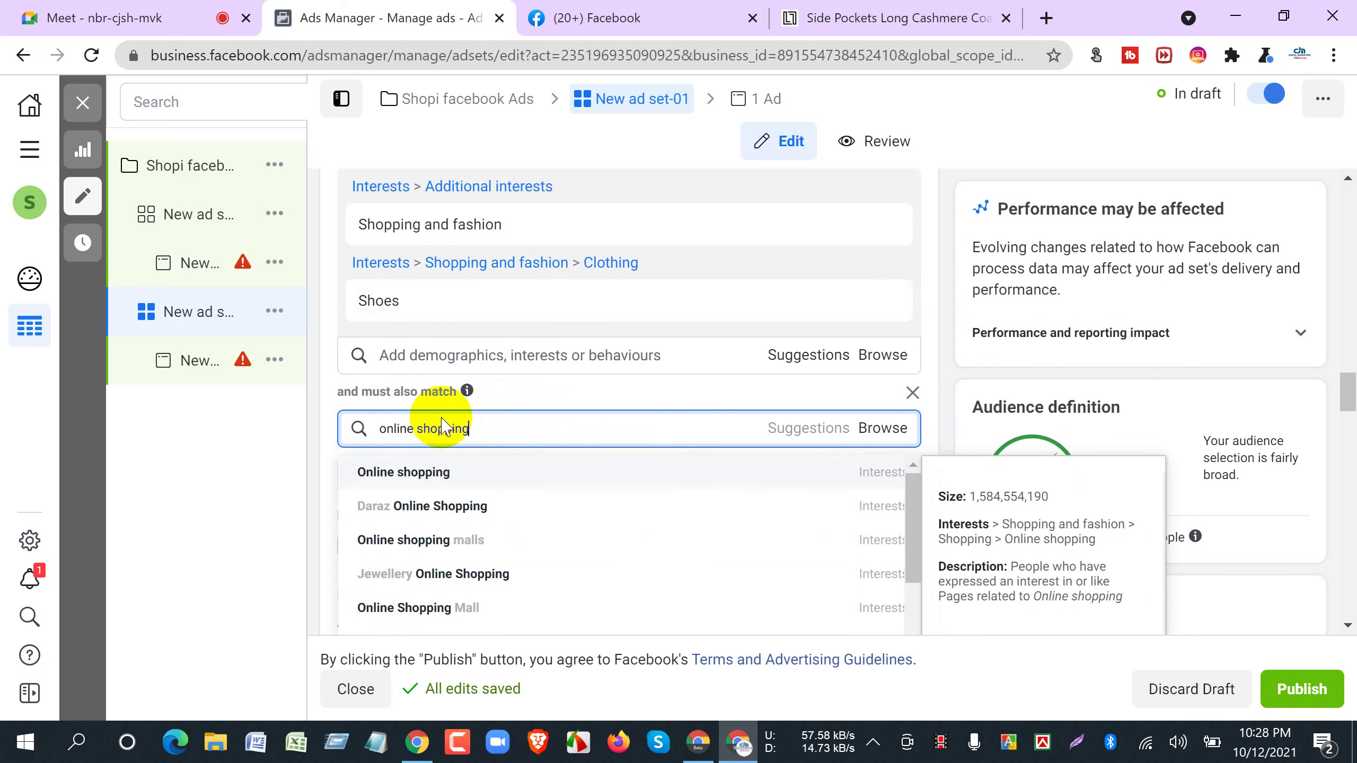
left_click(415, 474)
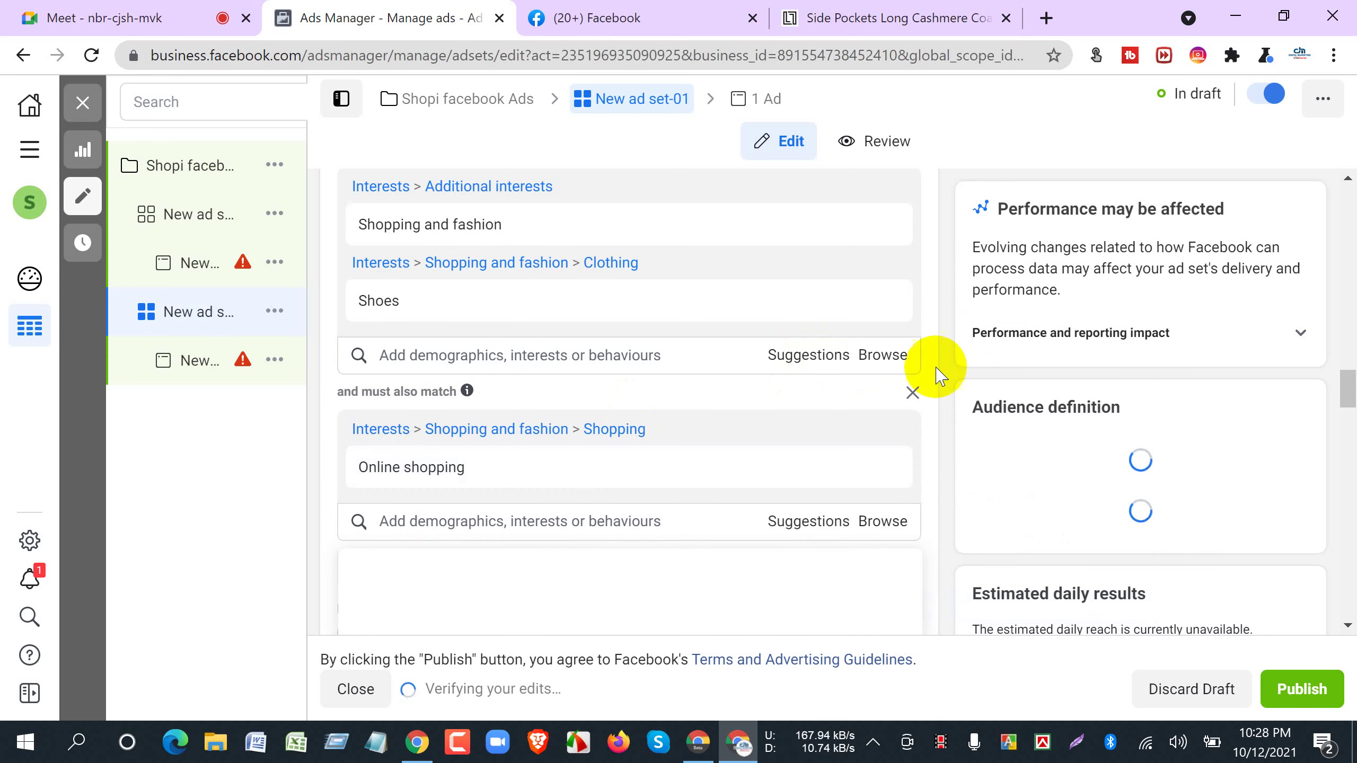
Glance back at the Facebook coat ad, and compare the Shoes interest with the required Online shopping interest in Ads Manager.
left_click(606, 21)
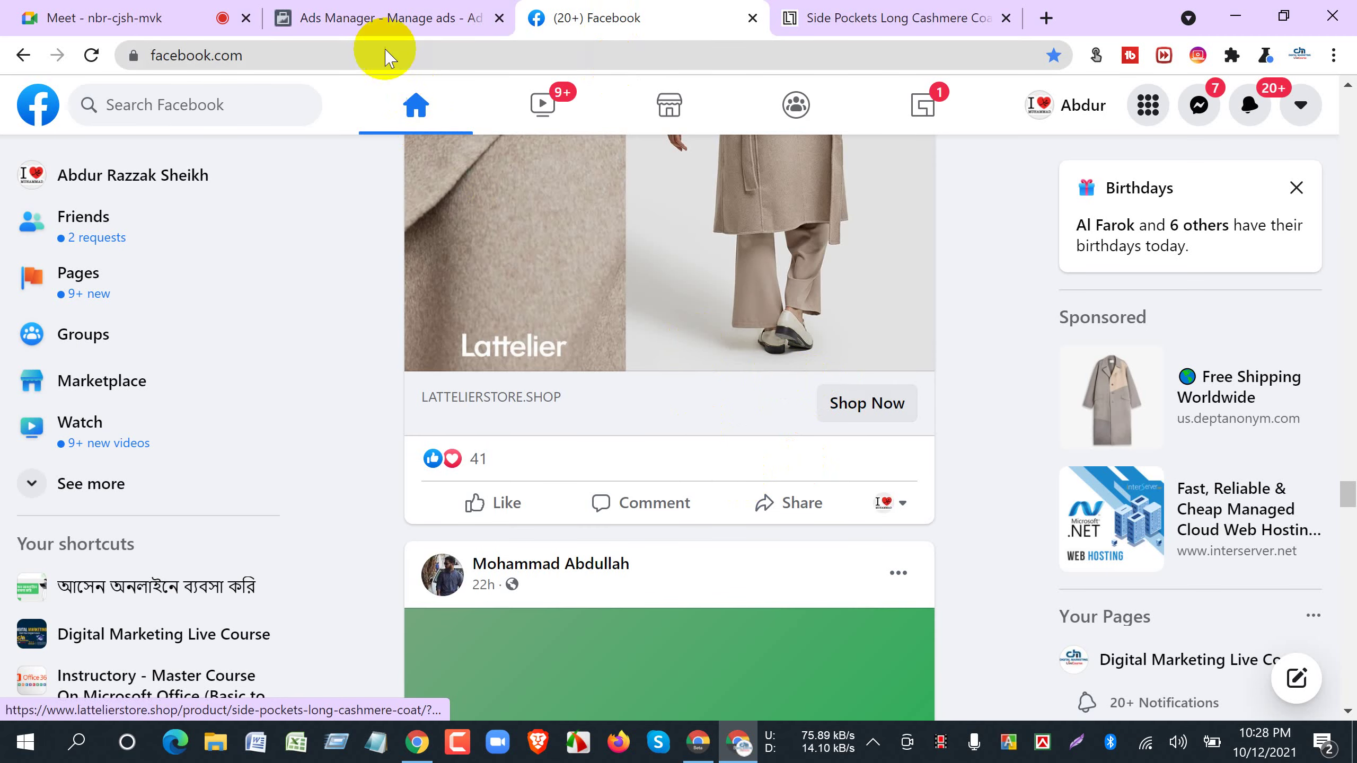
left_click(361, 21)
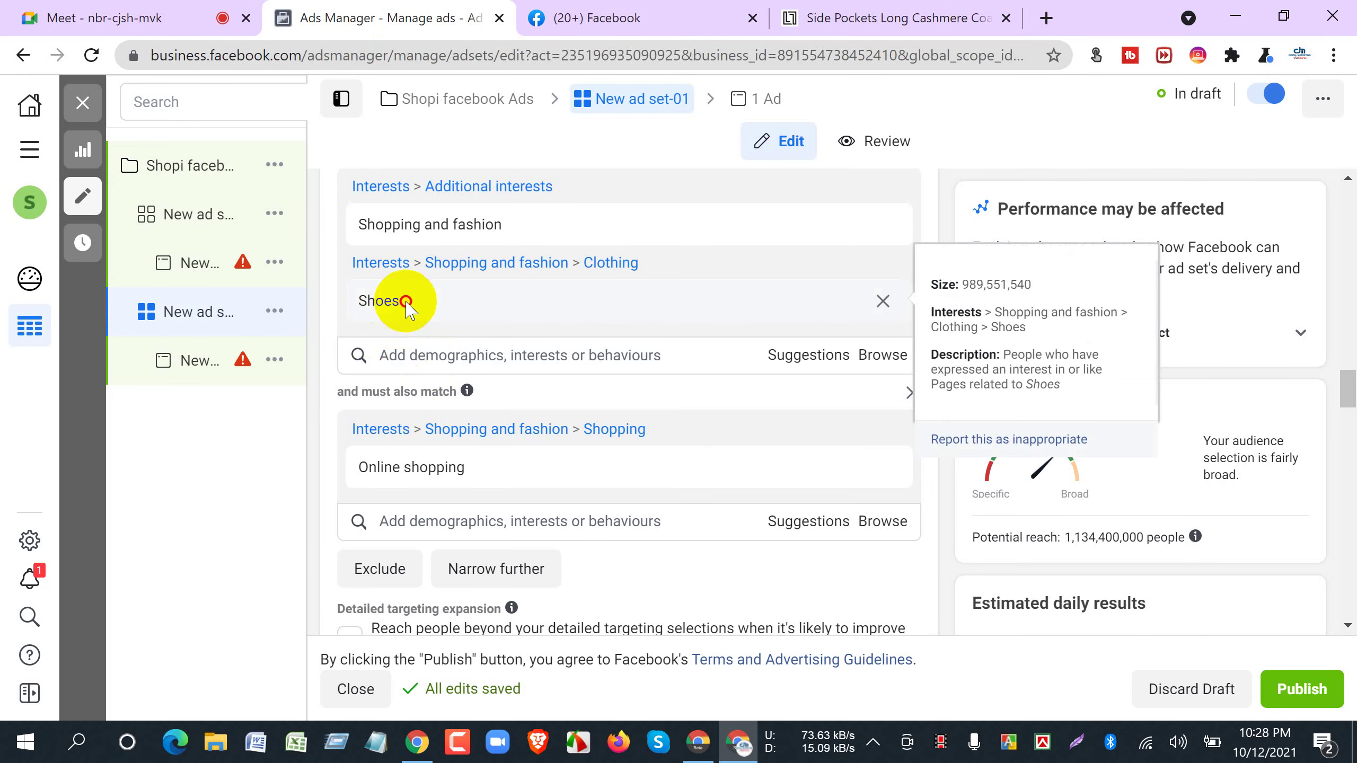
double_click(365, 303)
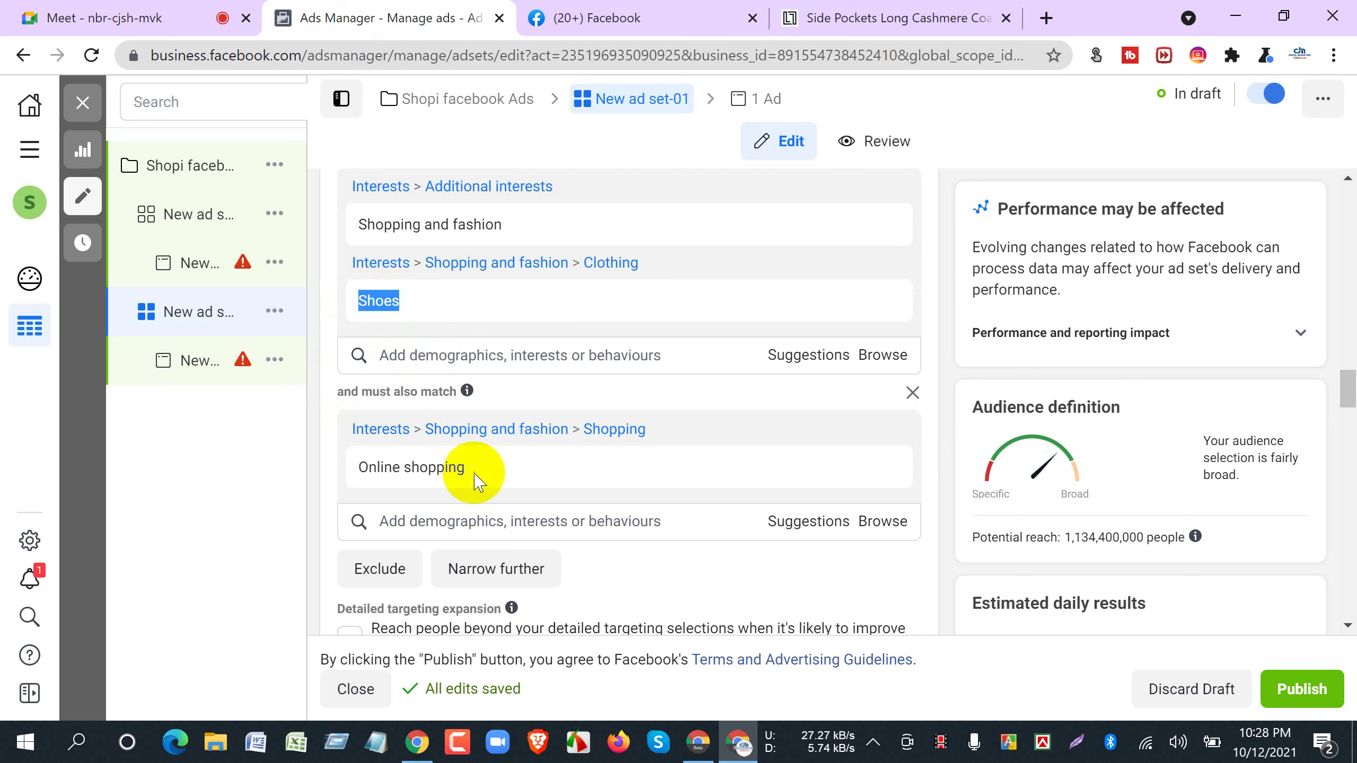
mouse_move(439, 475)
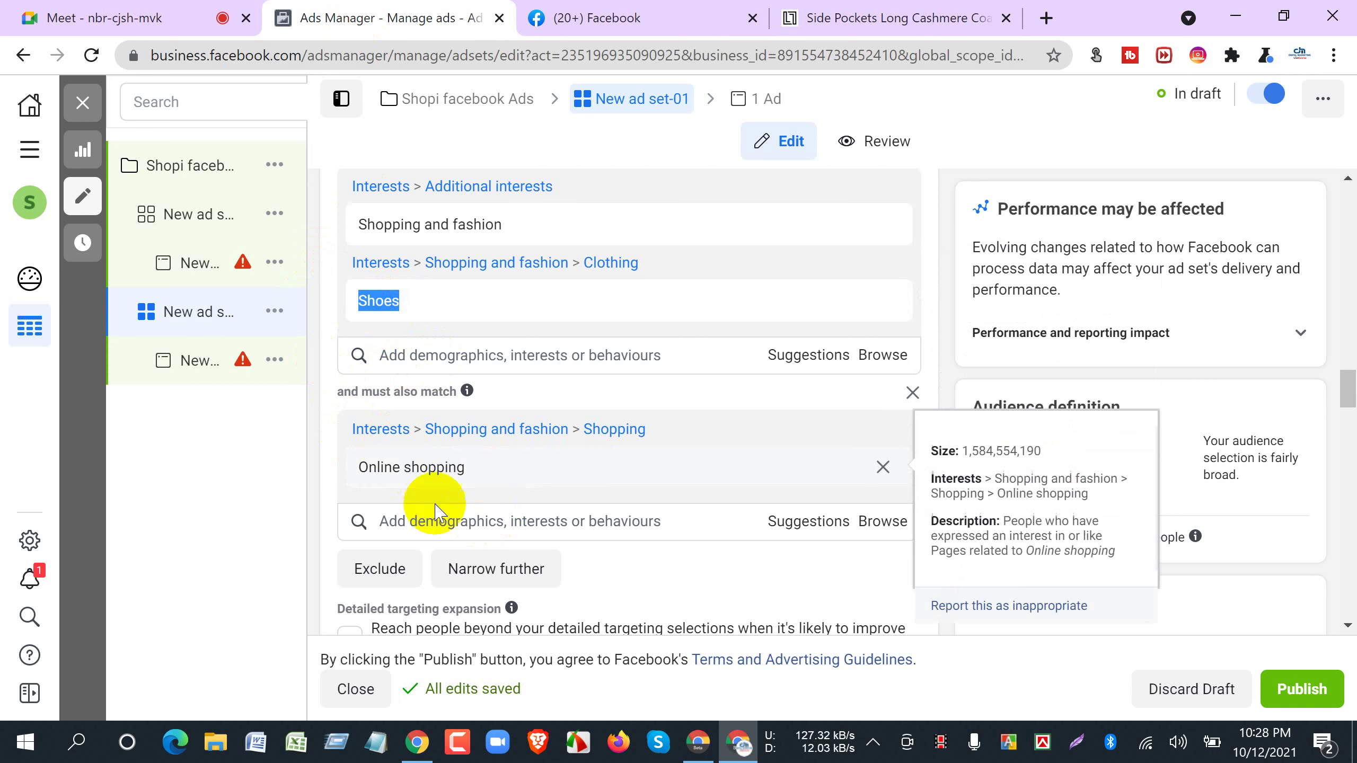
mouse_move(416, 298)
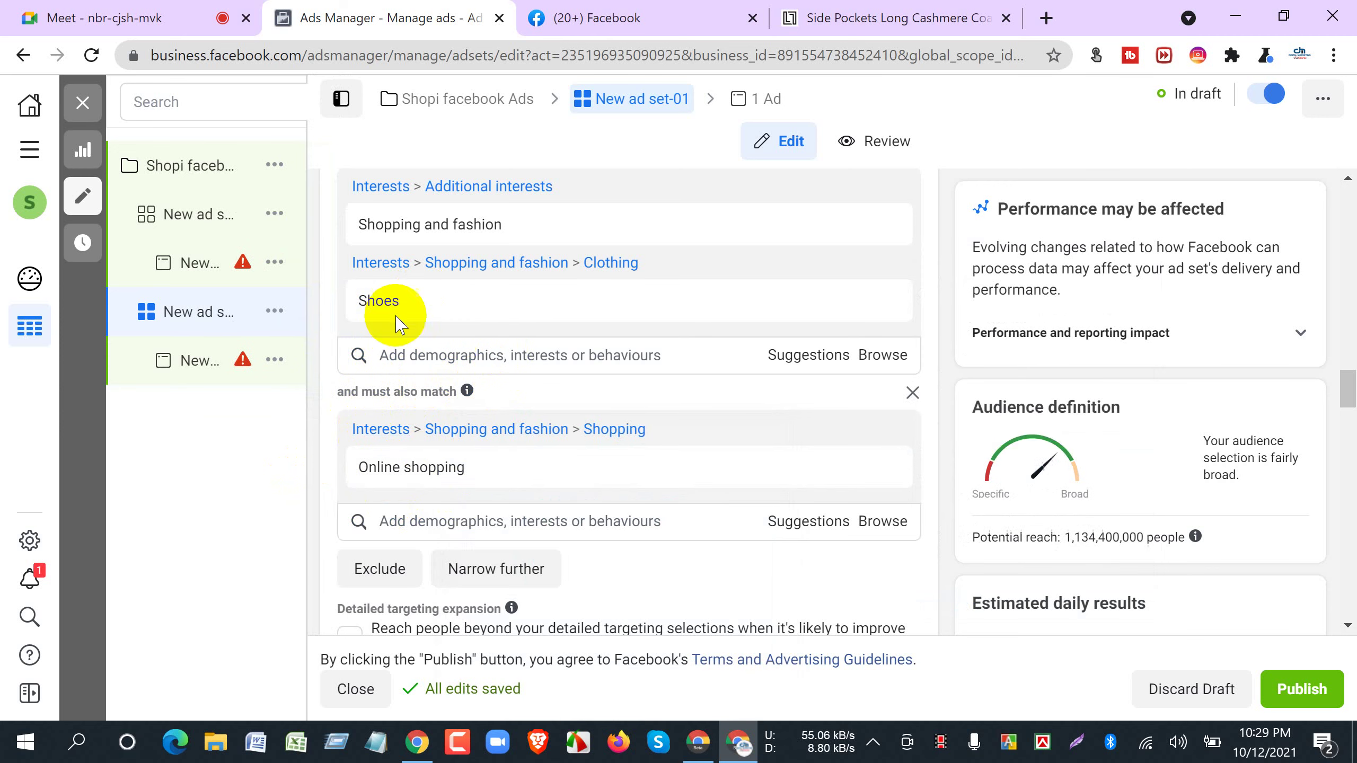
mouse_move(353, 482)
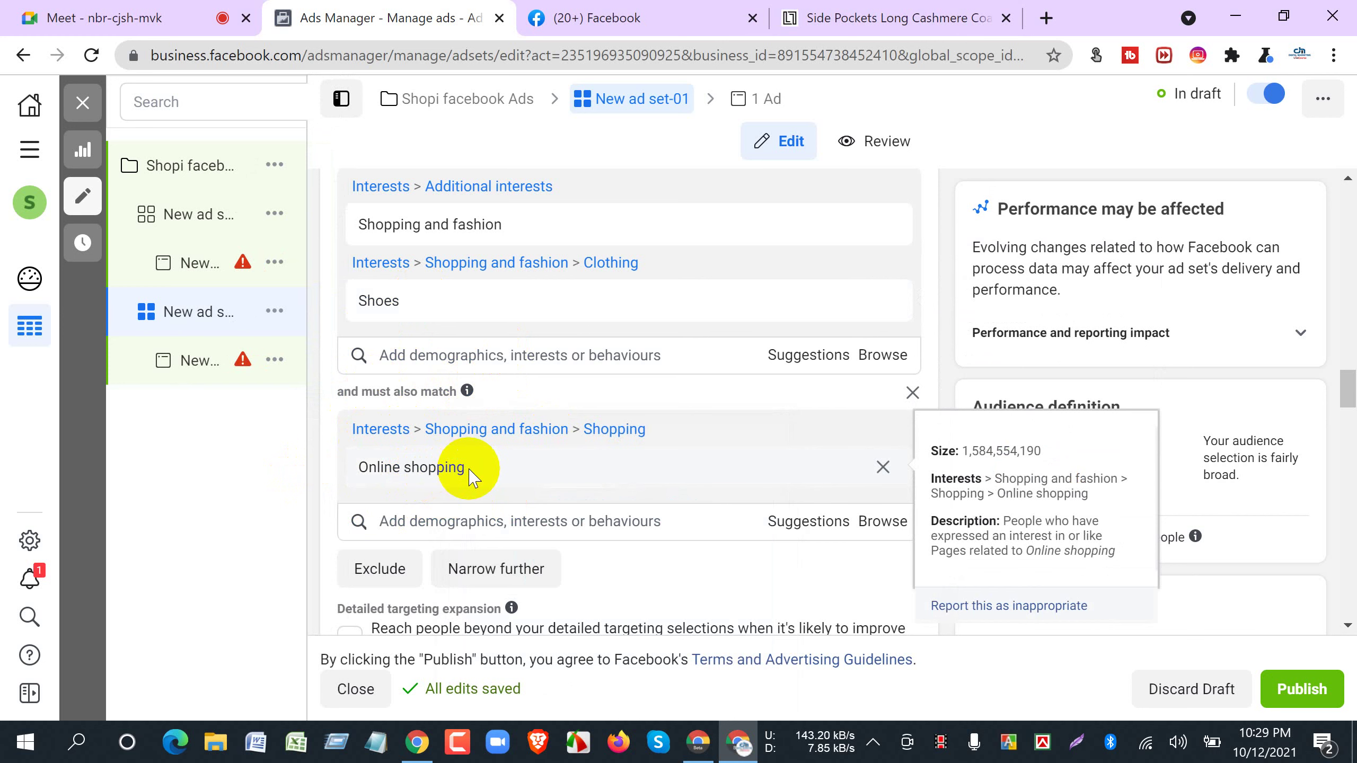
Check the audience's potential reach, and remove the required Online shopping interest from New ad set-01's detailed targeting.
scroll(1047, 459, "down", 3)
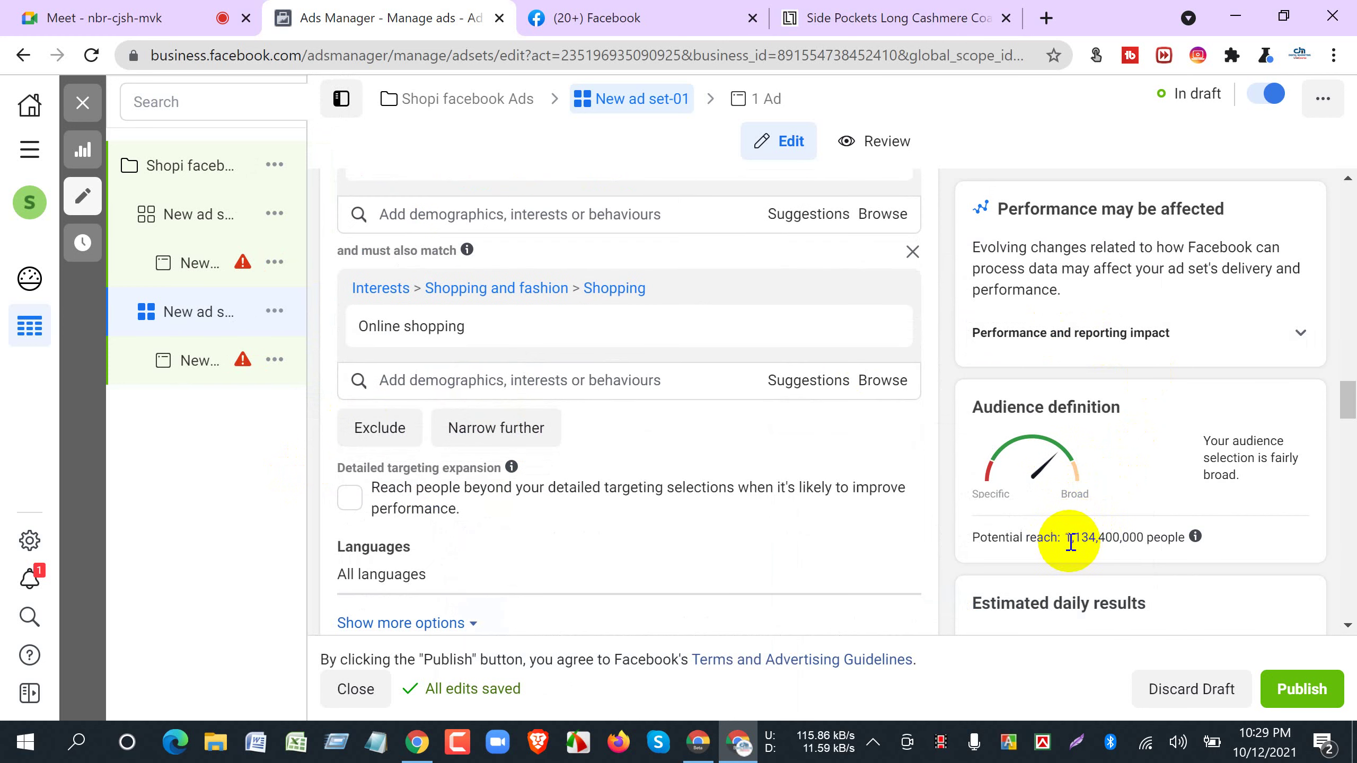
scroll(915, 444, "up", 1)
scroll(915, 443, "up", 1)
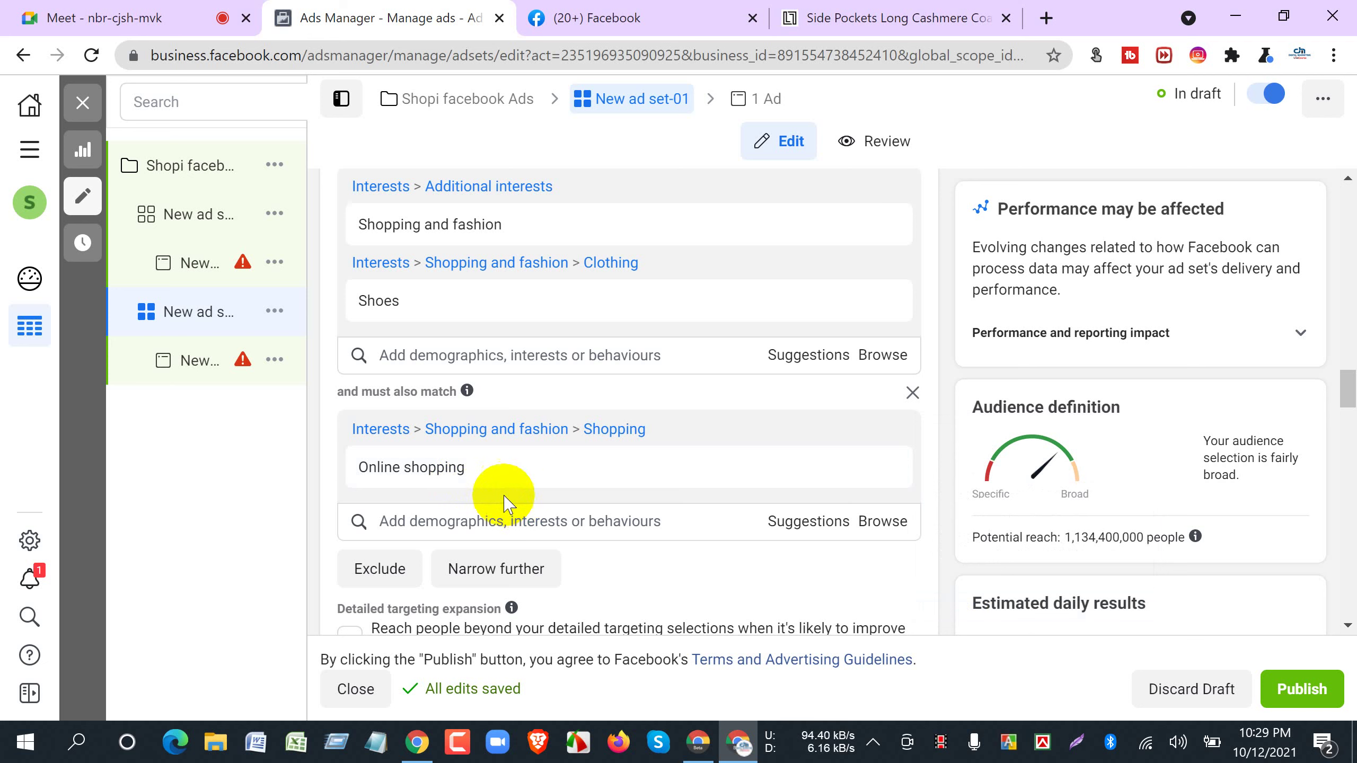
left_click(912, 393)
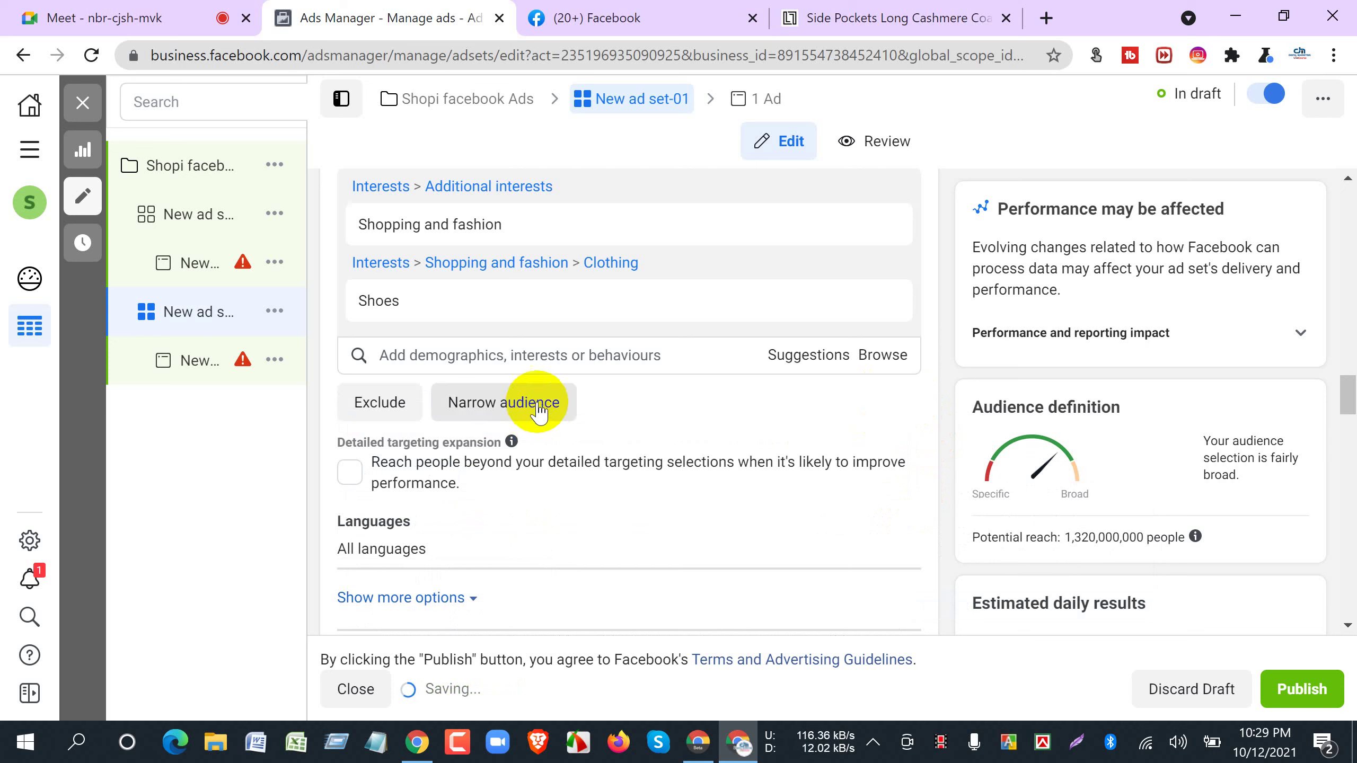
Narrow the audience to people who must also match the Engaged shoppers purchase behaviour, and compare it with the coat ad on Facebook.
left_click(520, 406)
left_click(517, 436)
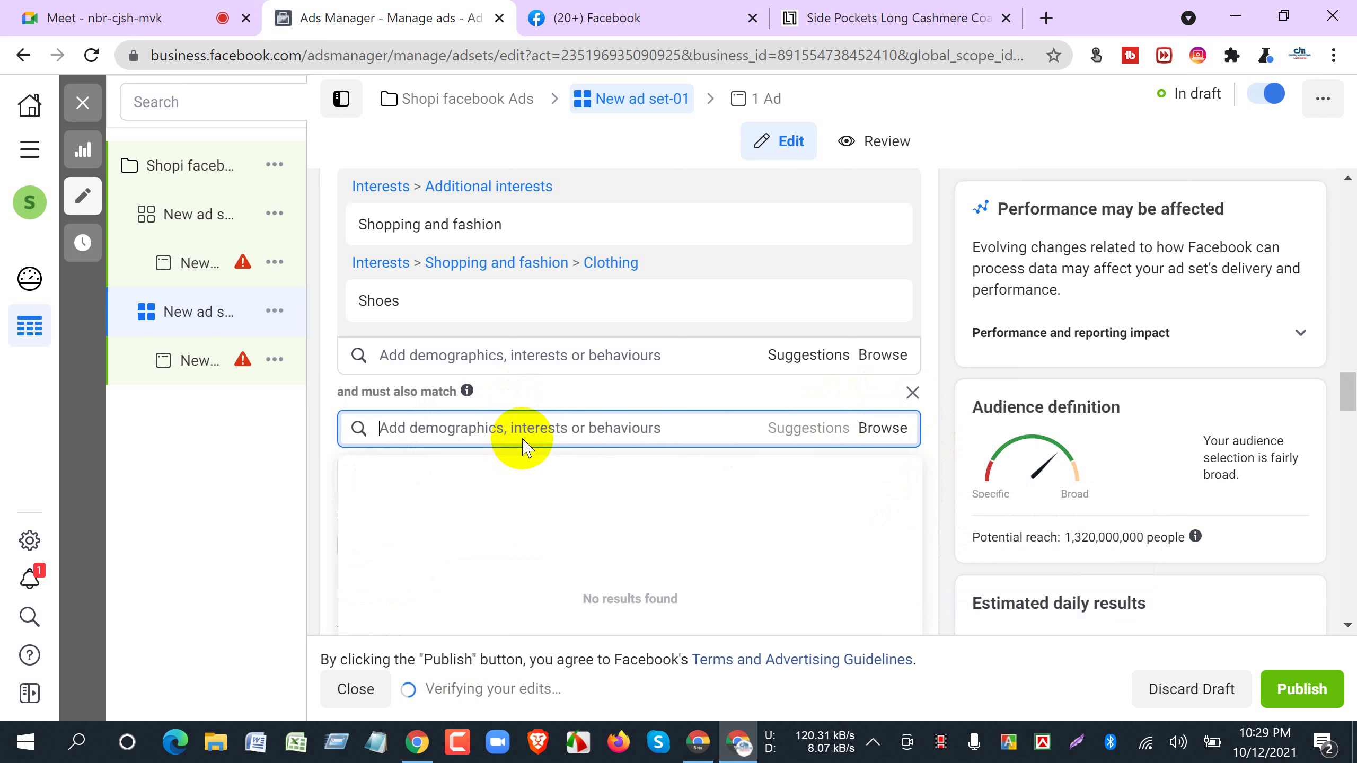
type("enga")
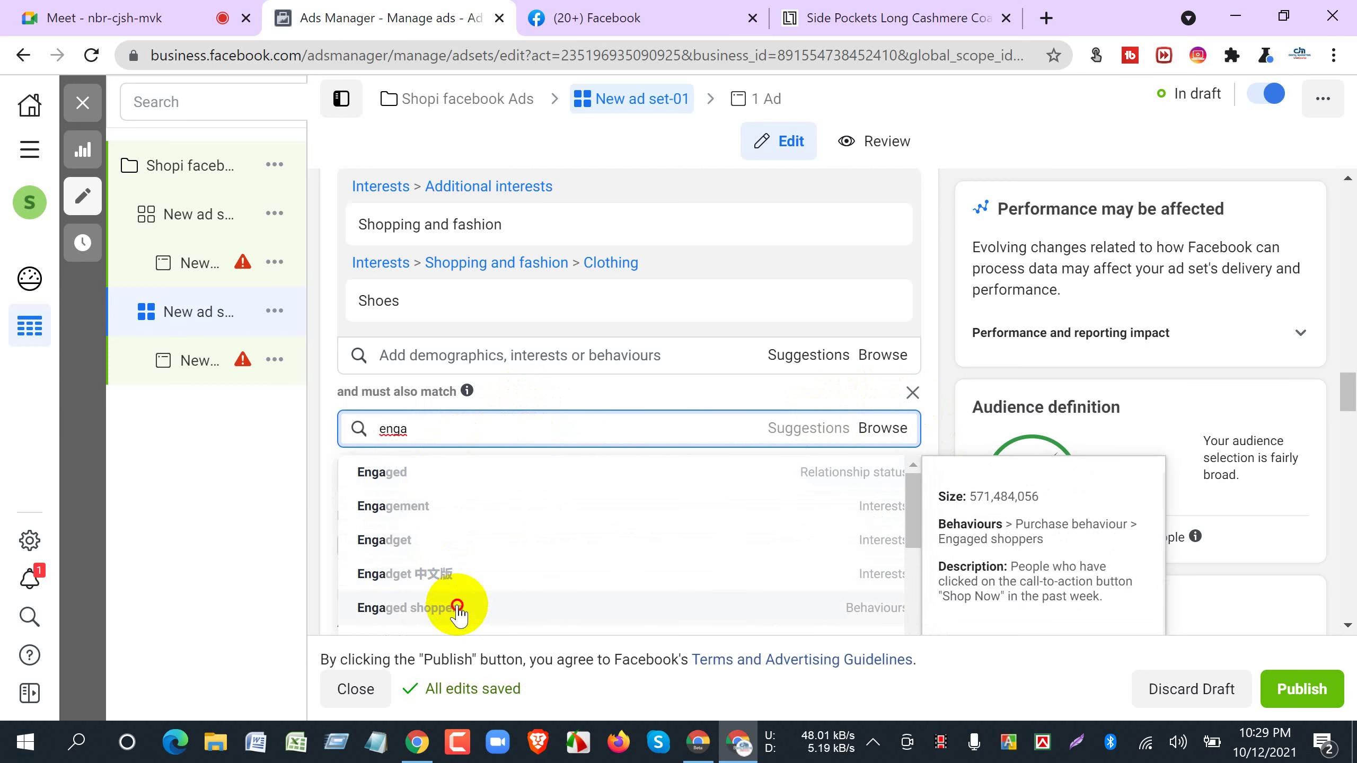
left_click(484, 597)
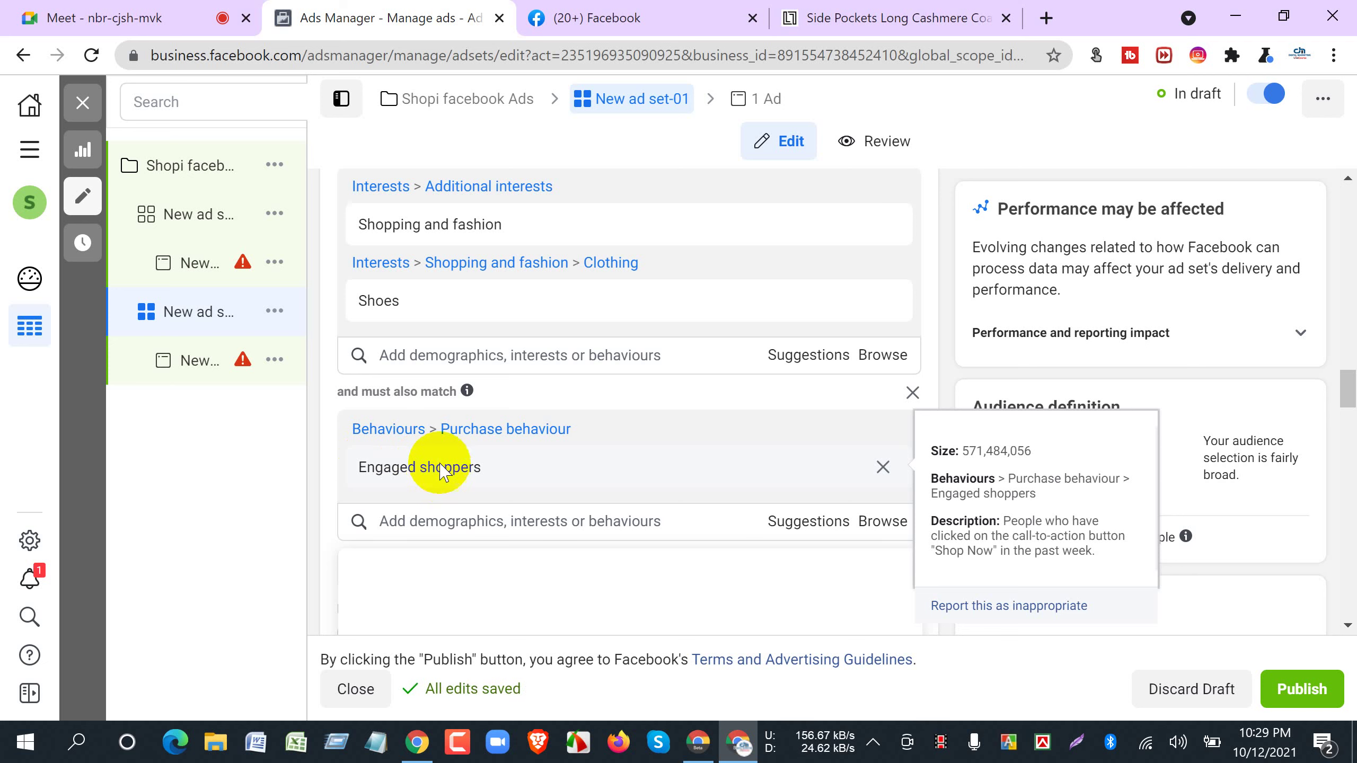
mouse_move(388, 317)
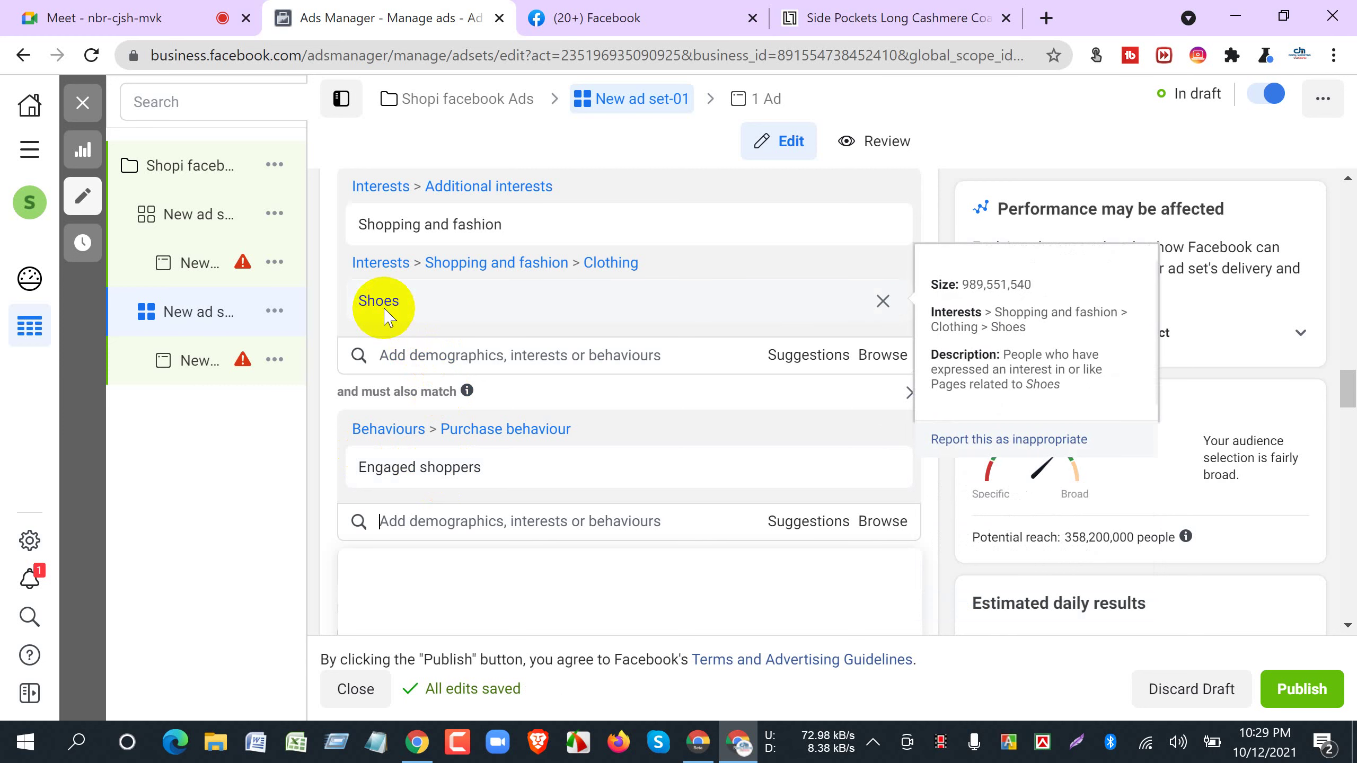
left_click(545, 17)
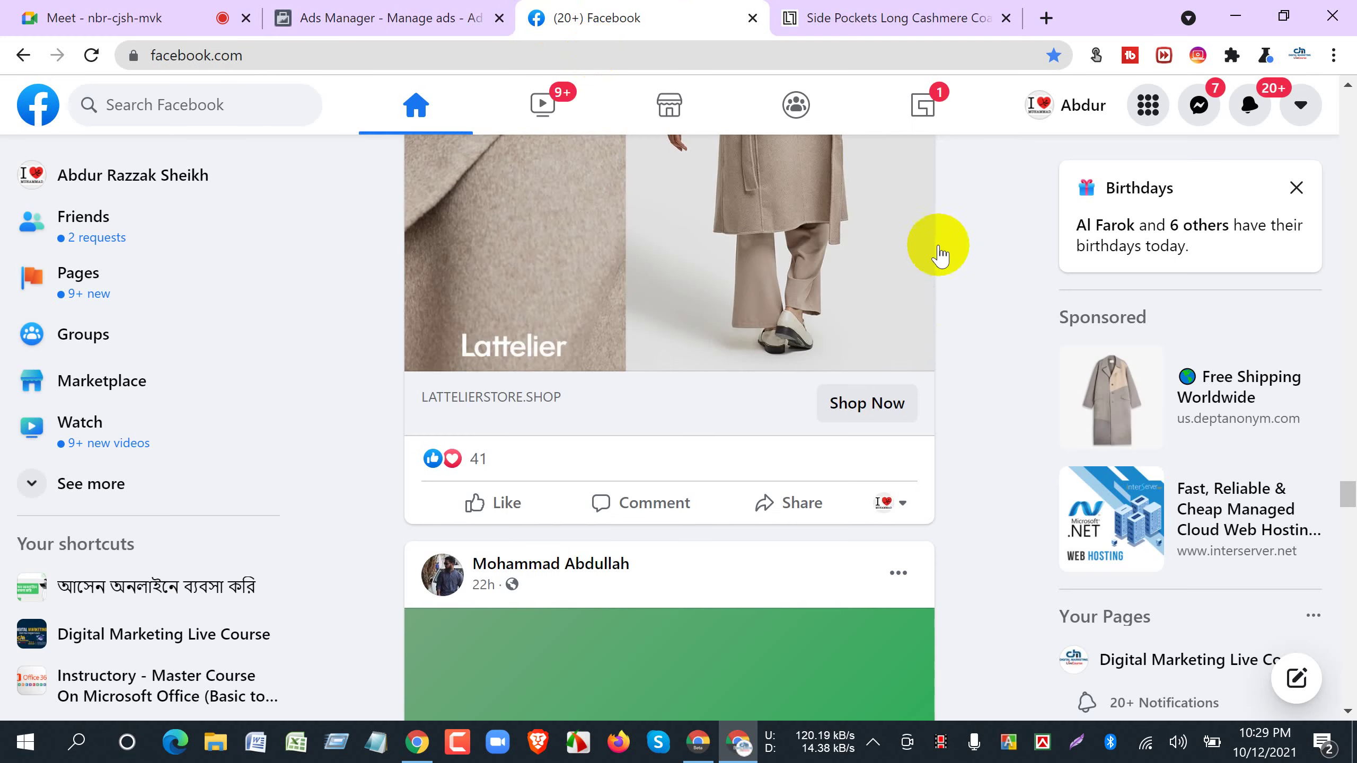
Return to Ads Manager and clear the detailed targeting, removing Engaged shoppers, Shopping and fashion, and Shoes.
left_click(412, 21)
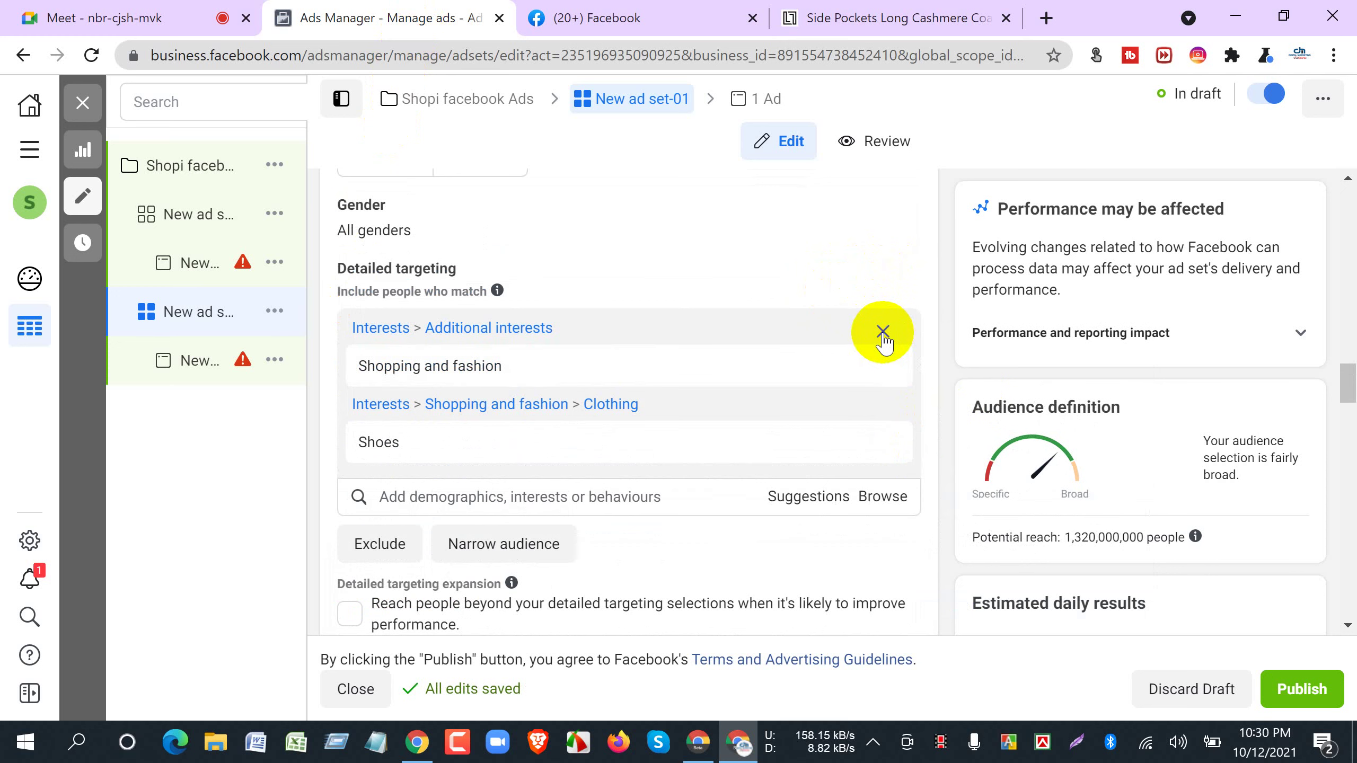
left_click(883, 333)
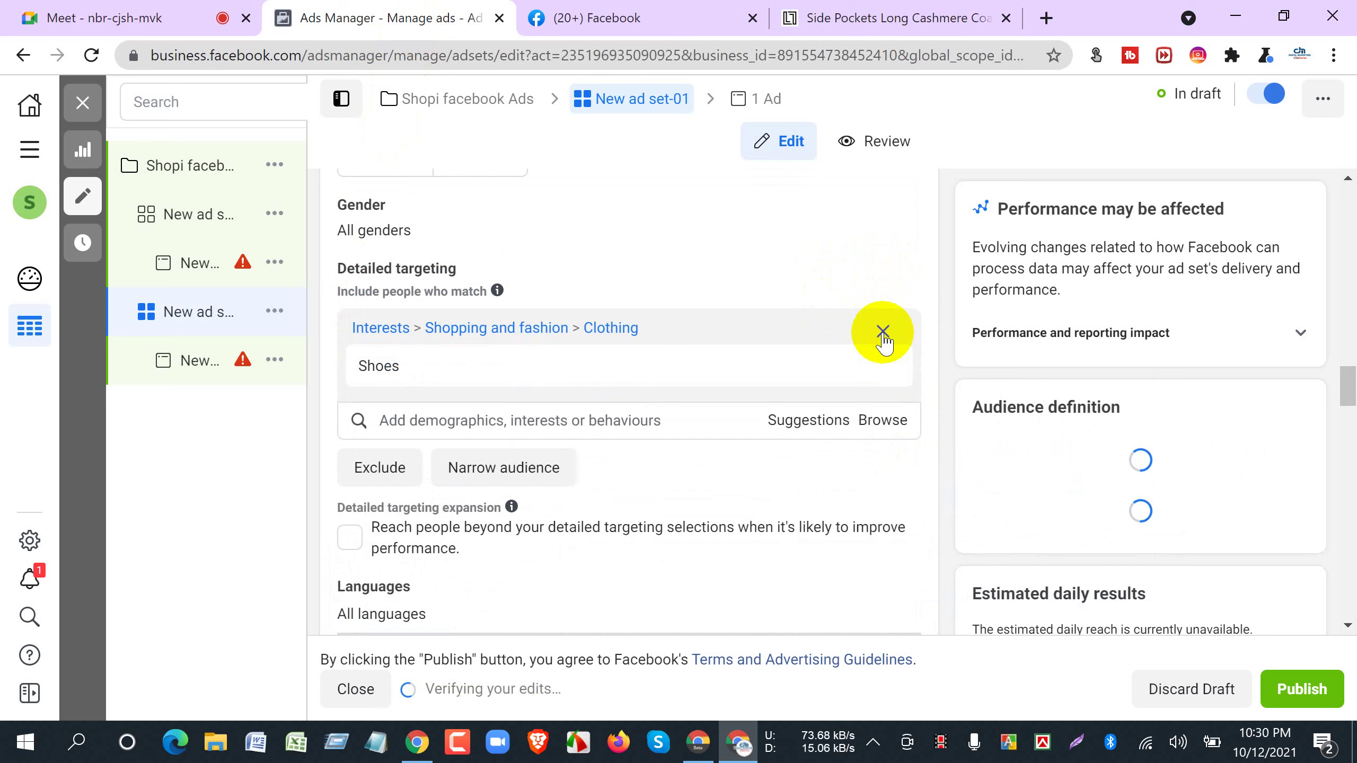
left_click(883, 333)
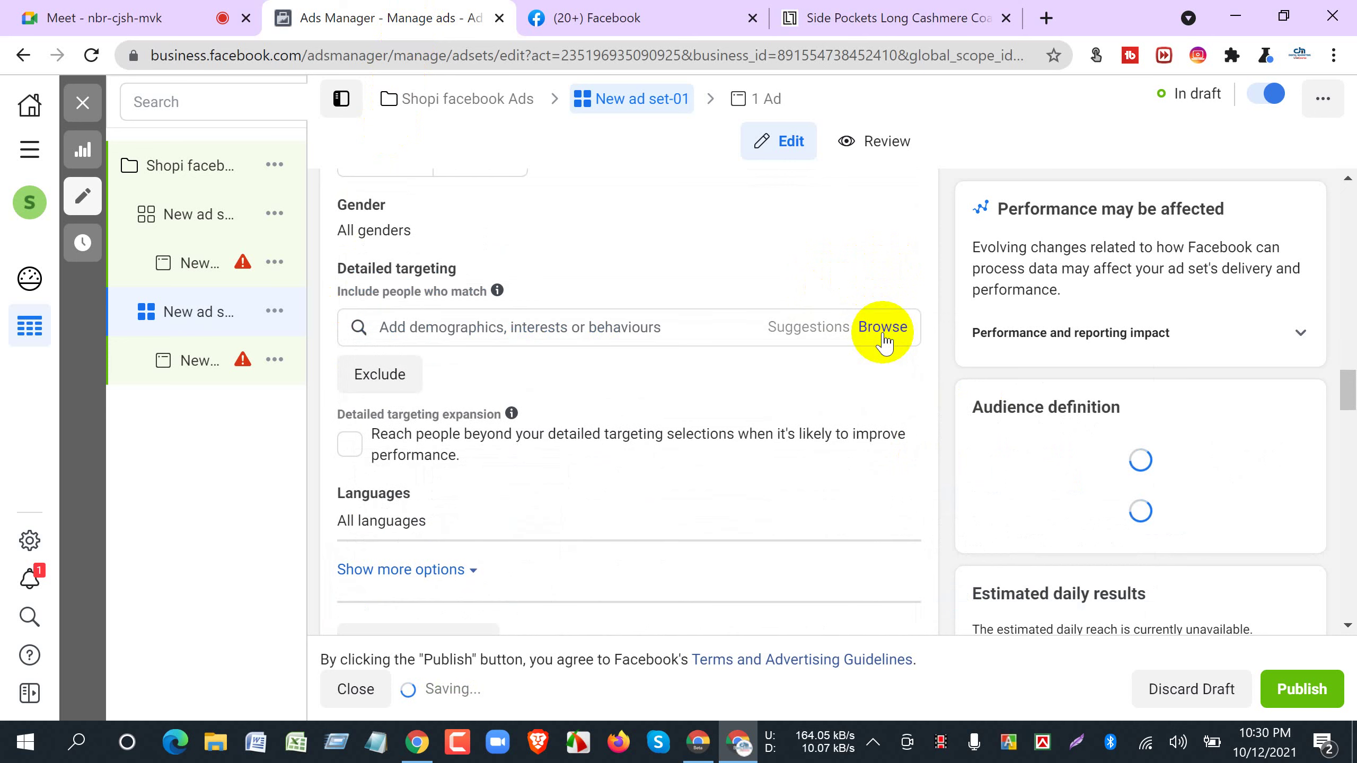
Add the Jewellery interest from Fashion accessories to New ad set-01's detailed targeting.
left_click(556, 327)
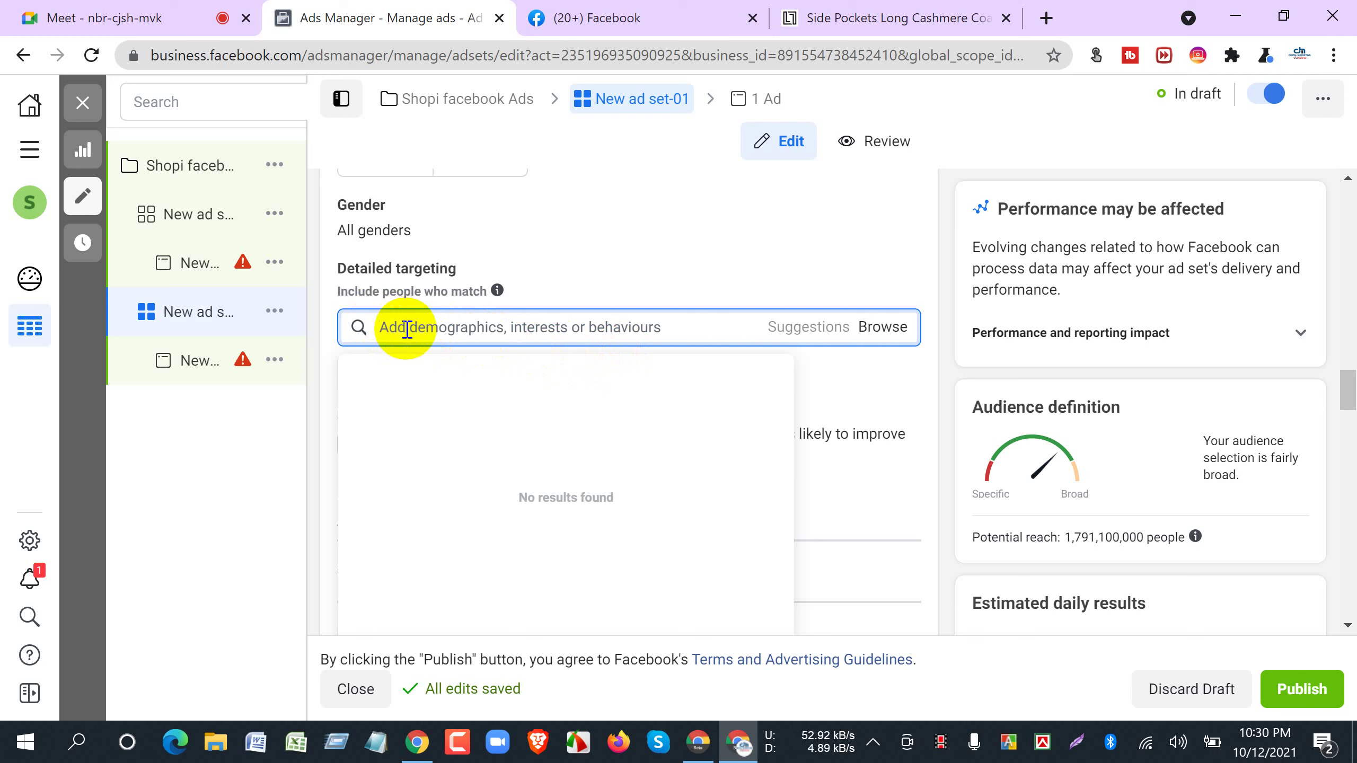
type("je")
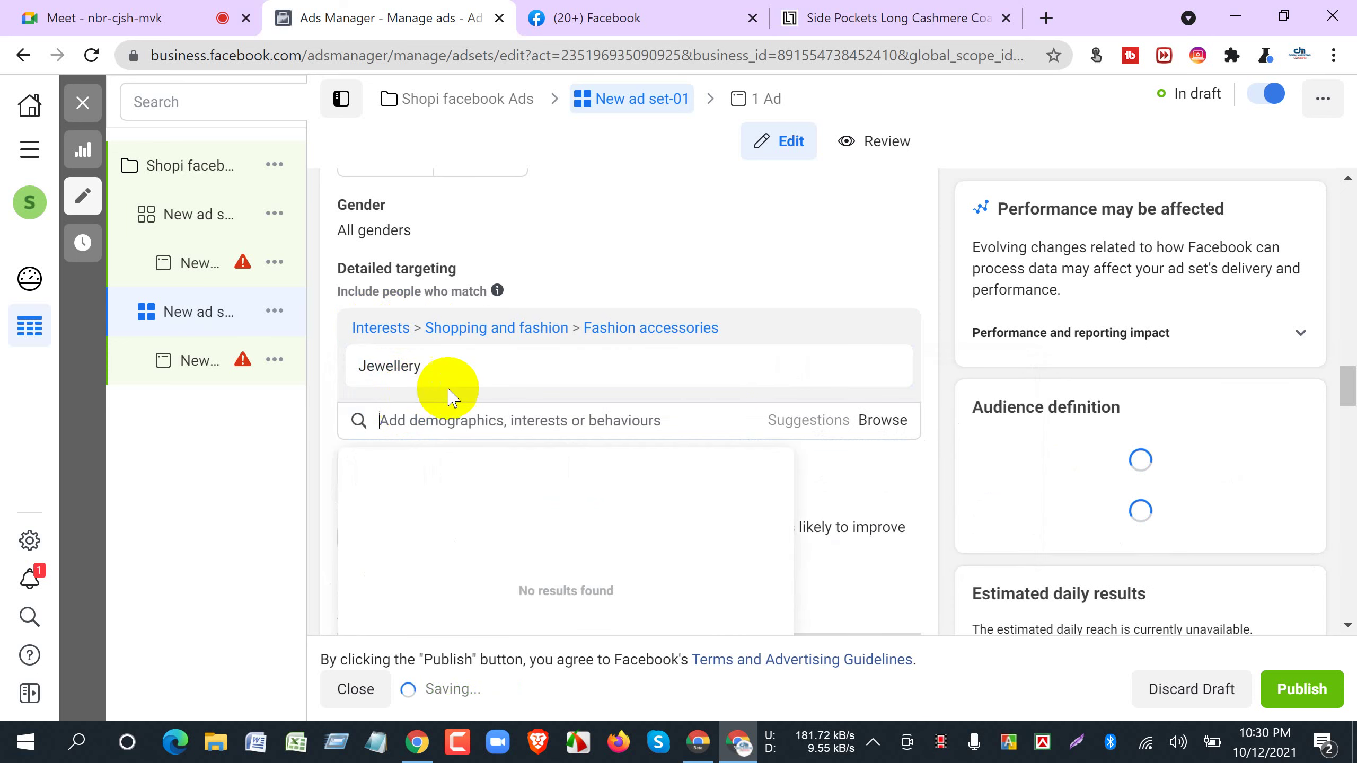
left_click(946, 303)
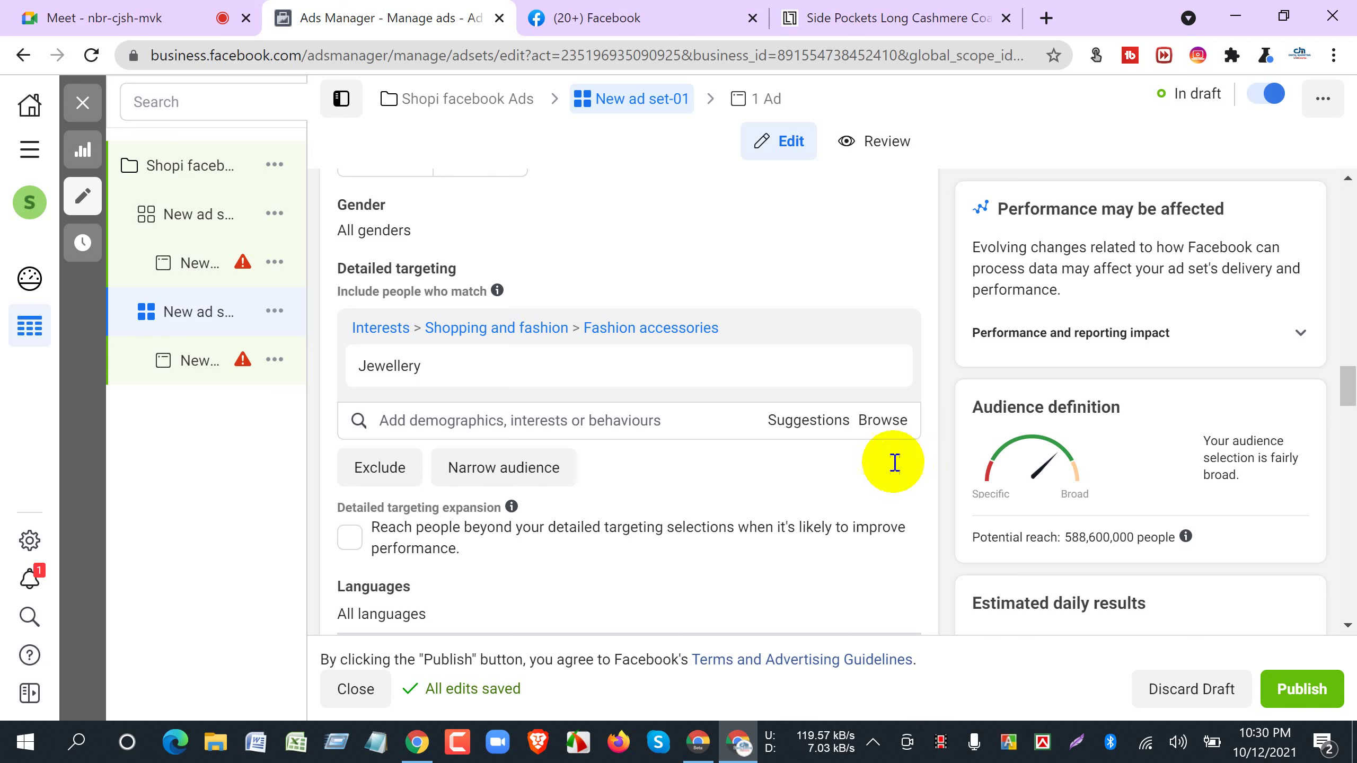
mouse_move(395, 359)
left_click_drag(425, 367, 356, 369)
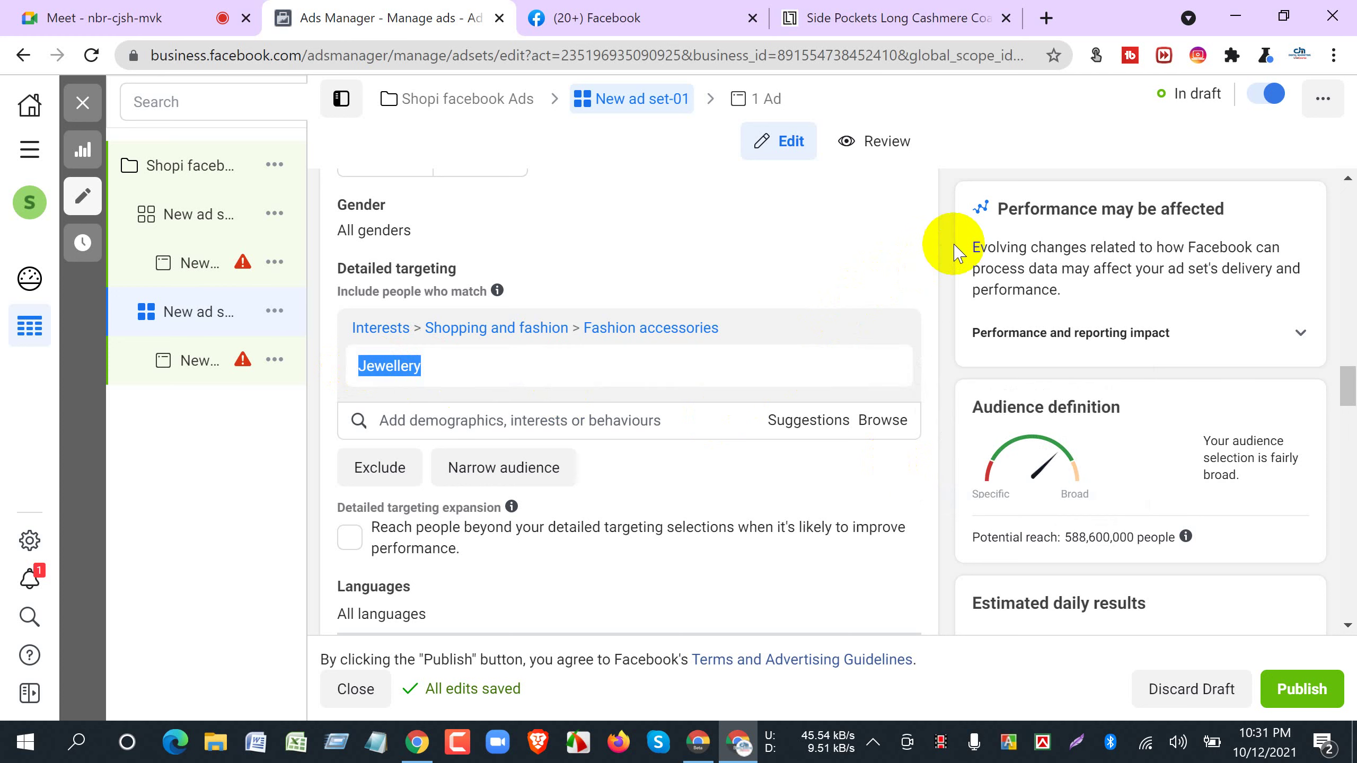
left_click(933, 297)
mouse_move(388, 365)
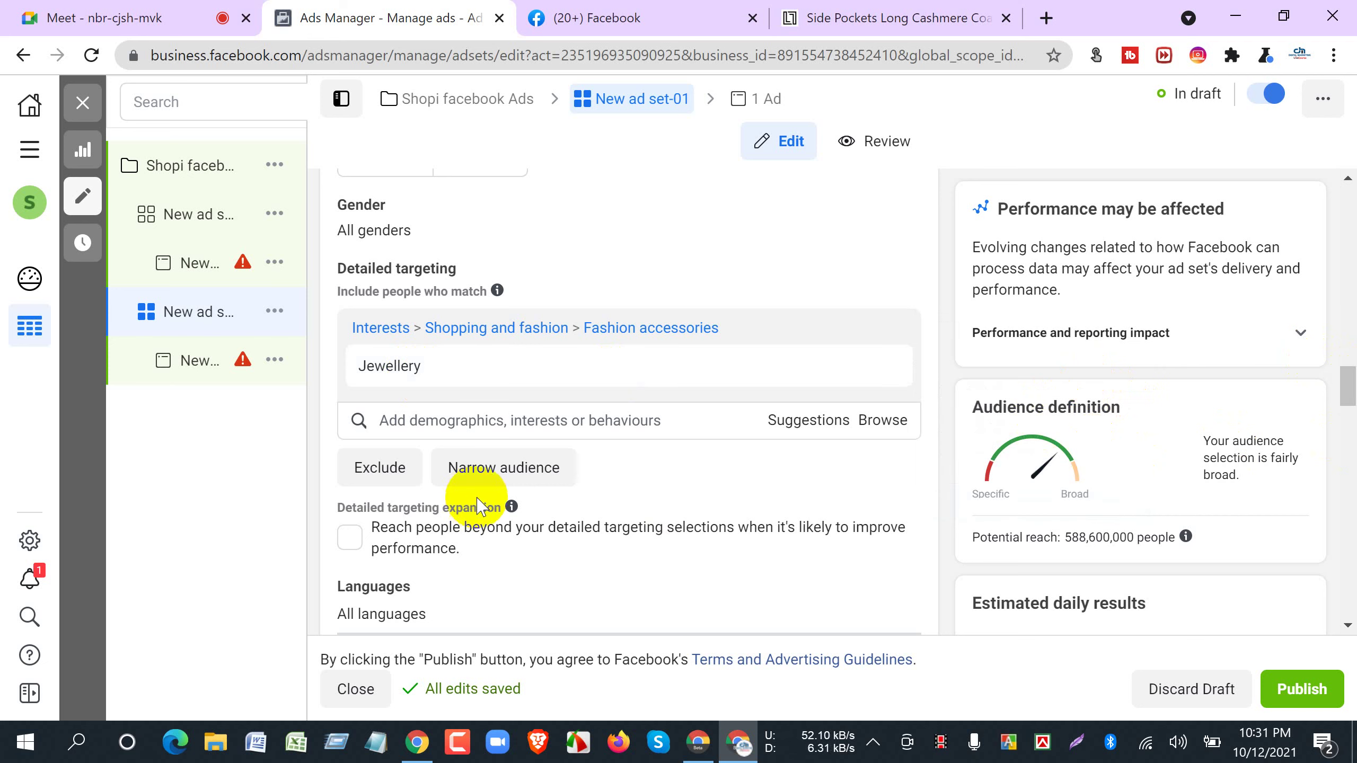
Narrow the Jewellery audience to people who must also match the Necklace interest, and check the potential reach.
left_click(470, 470)
left_click(499, 492)
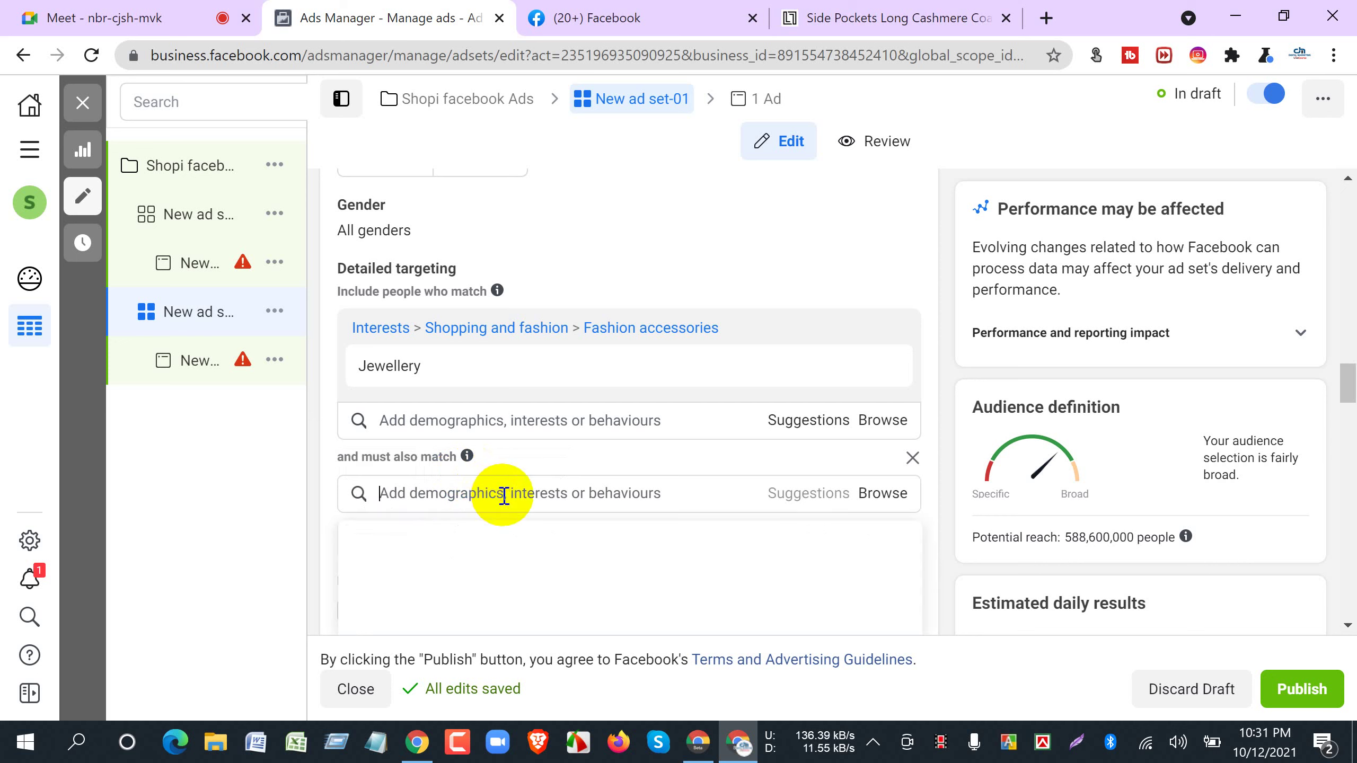
type("neckl")
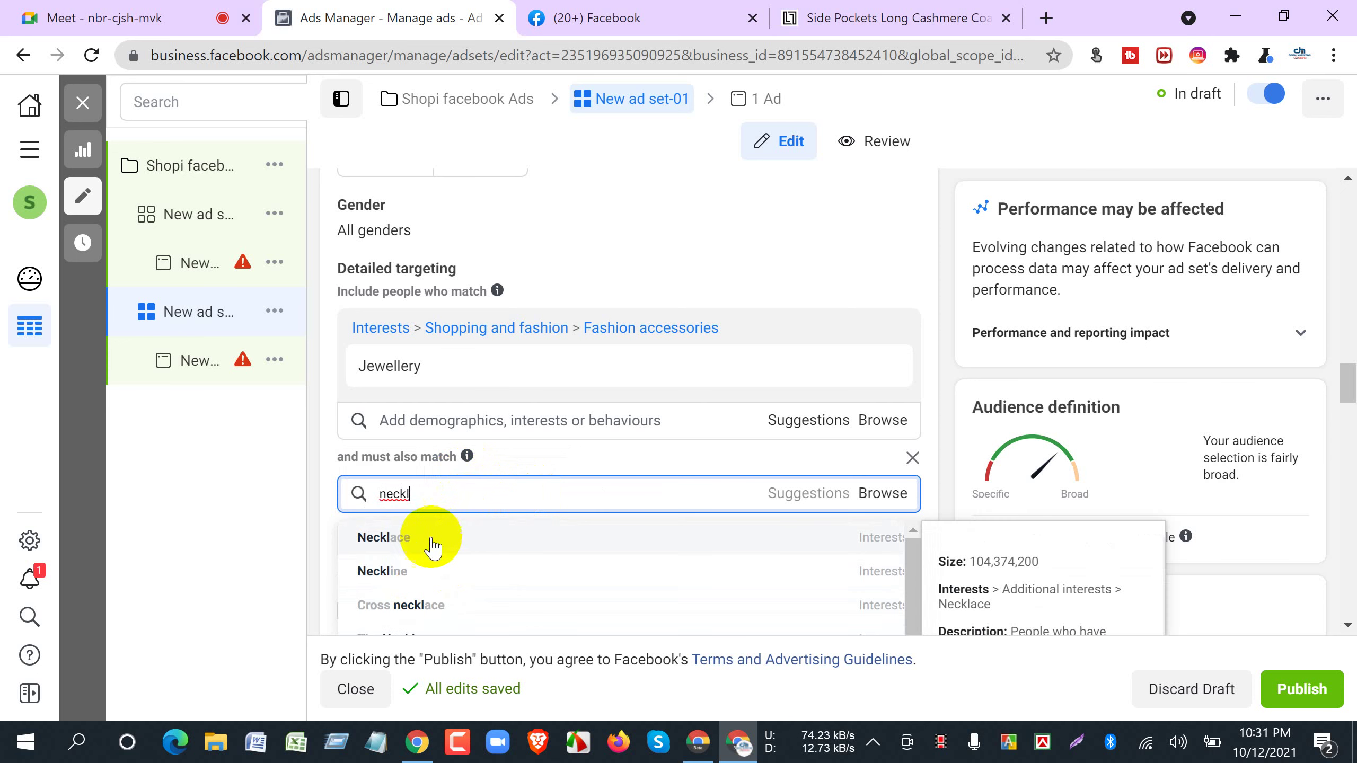
left_click(431, 538)
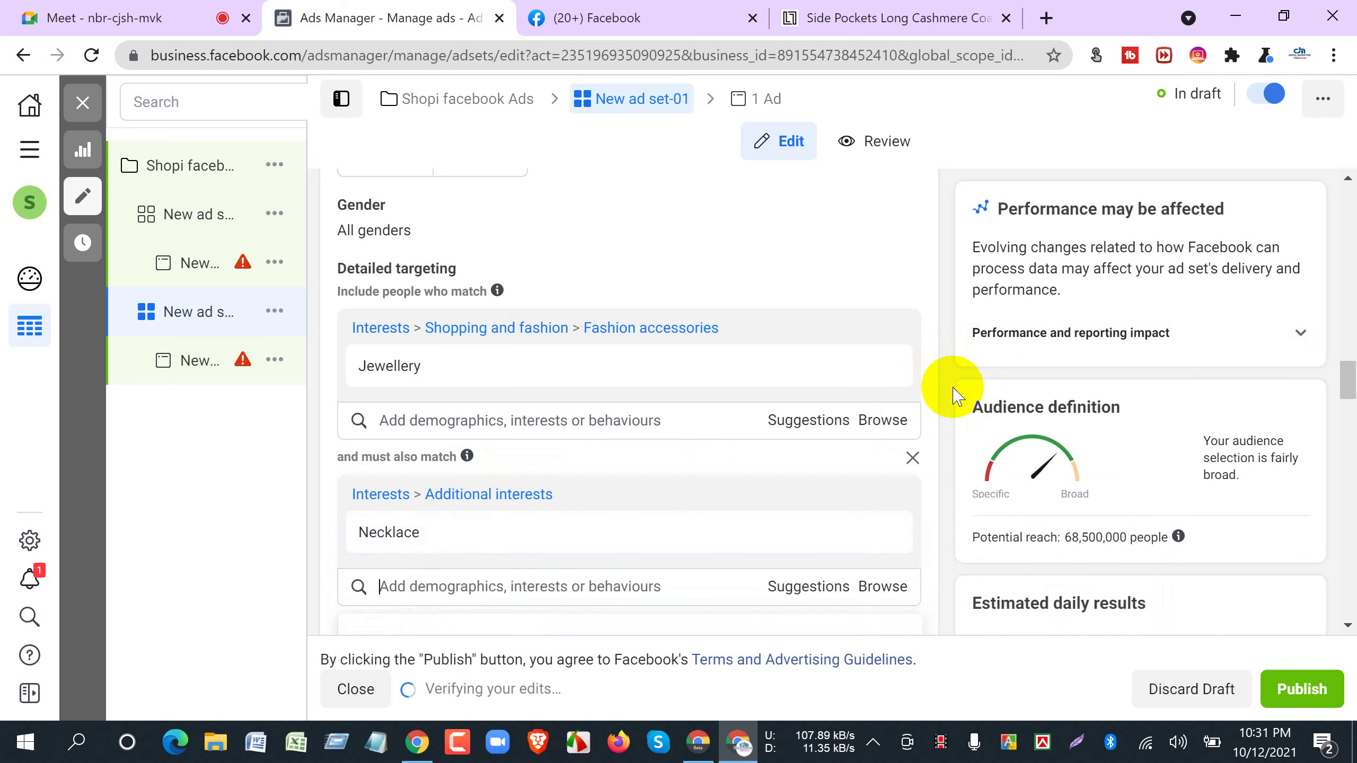
scroll(956, 465, "down", 2)
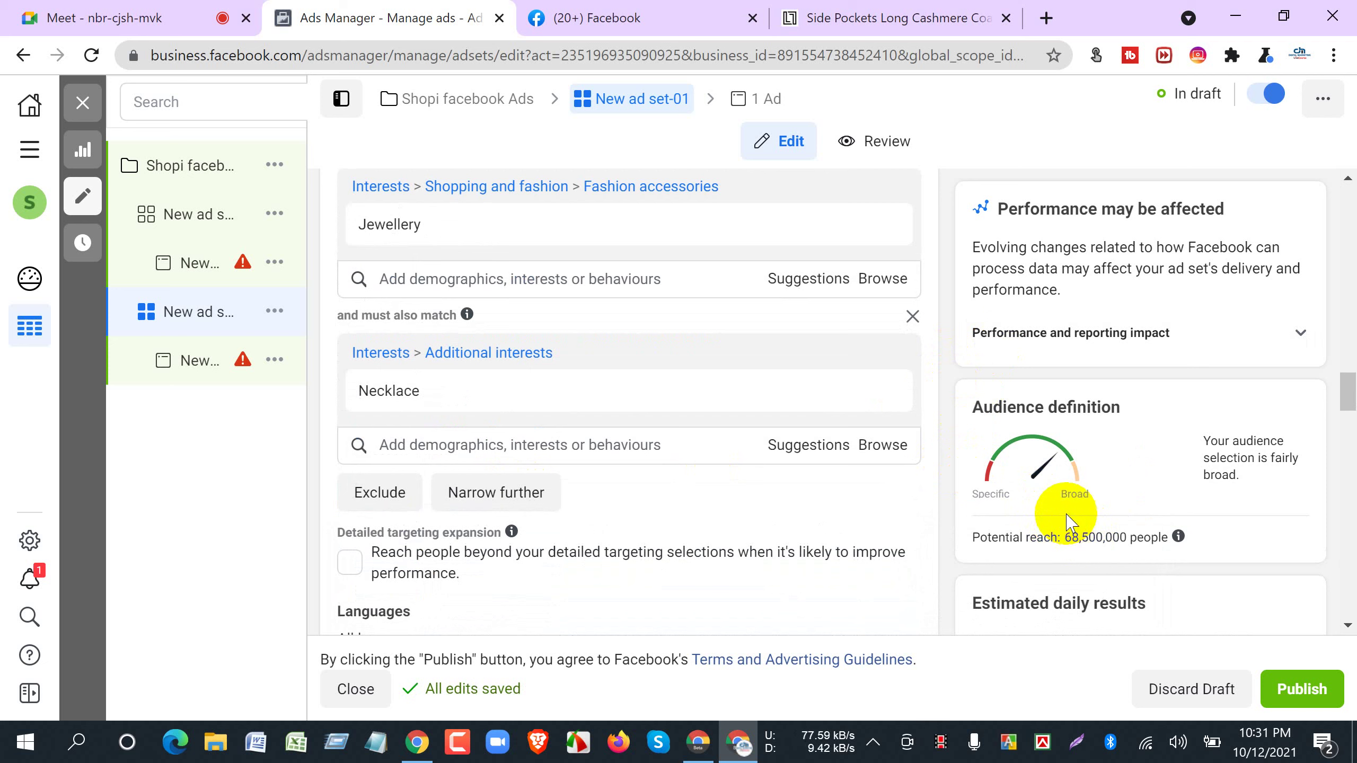
mouse_move(652, 395)
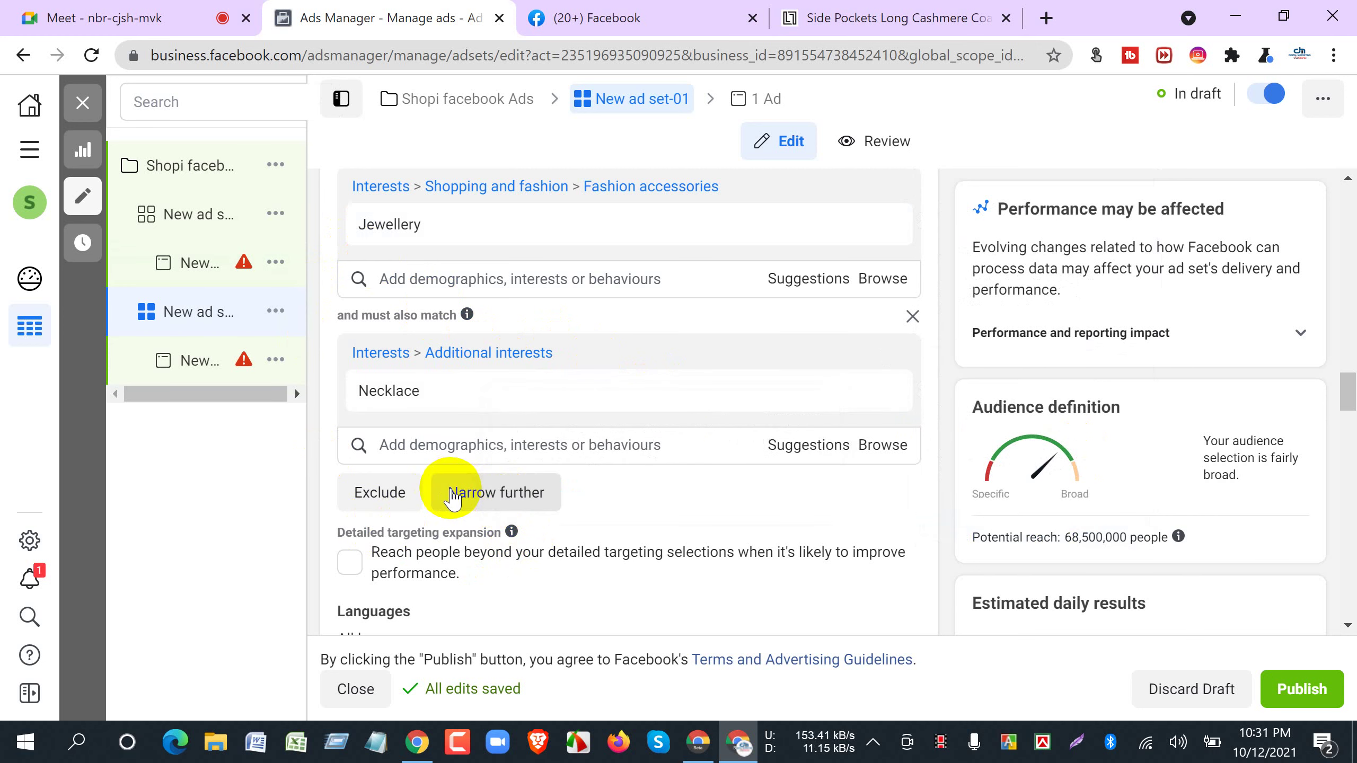
Narrow the audience further to people who must also match the Engaged shoppers purchase behaviour.
left_click(478, 495)
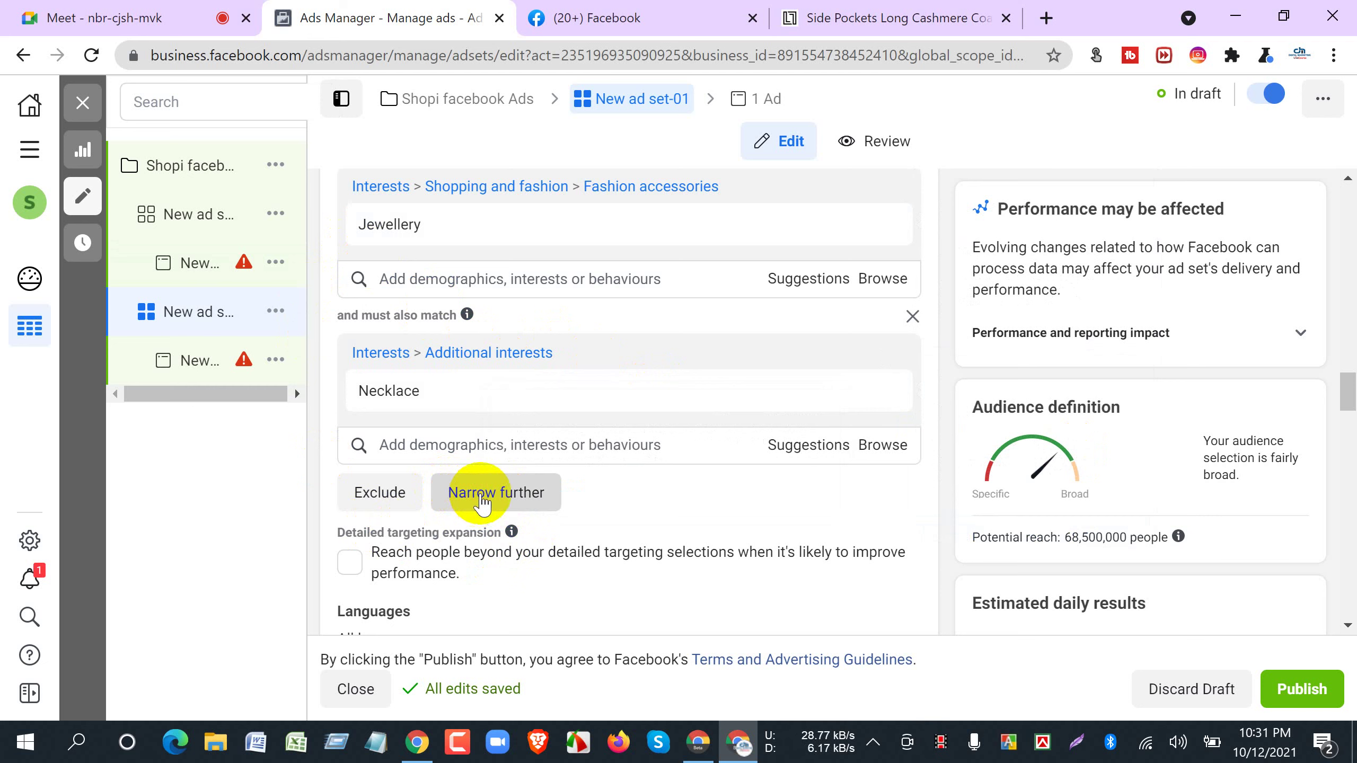
left_click(475, 519)
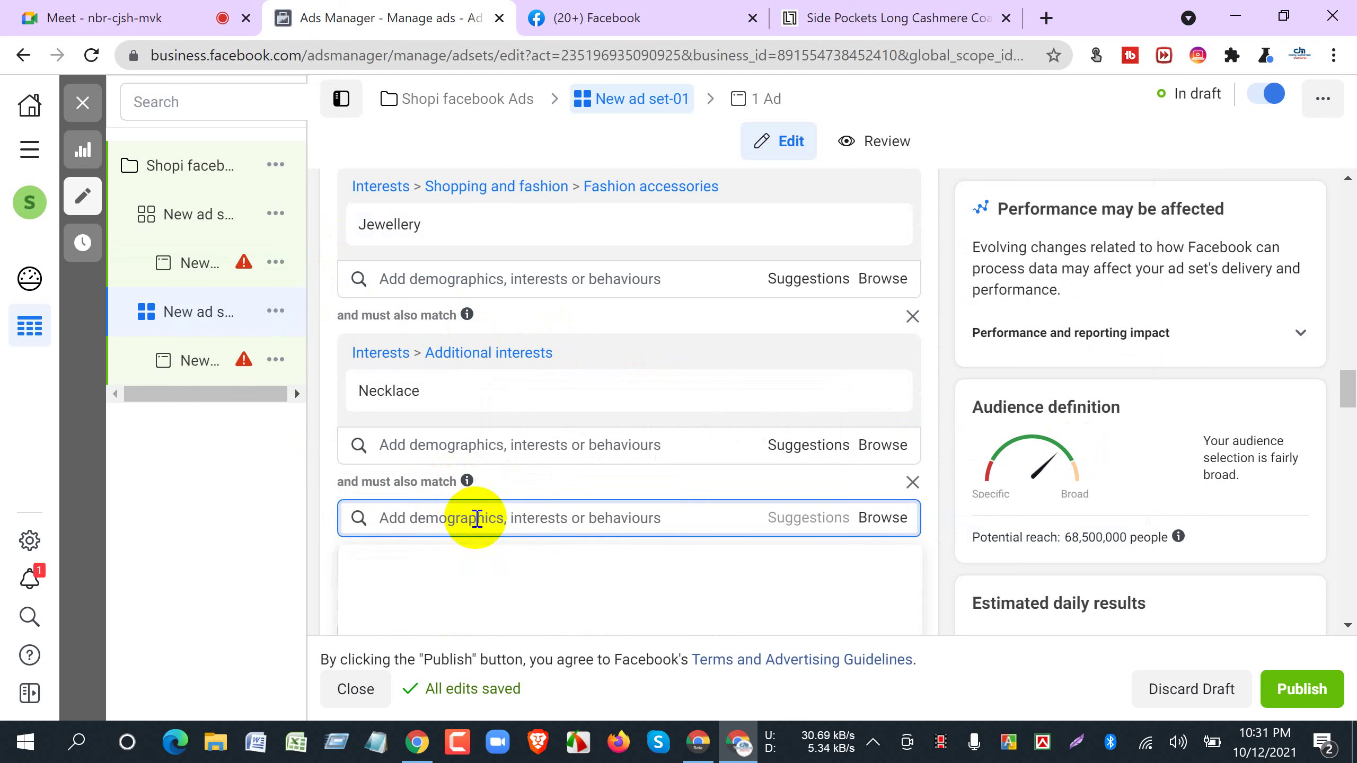
type("o")
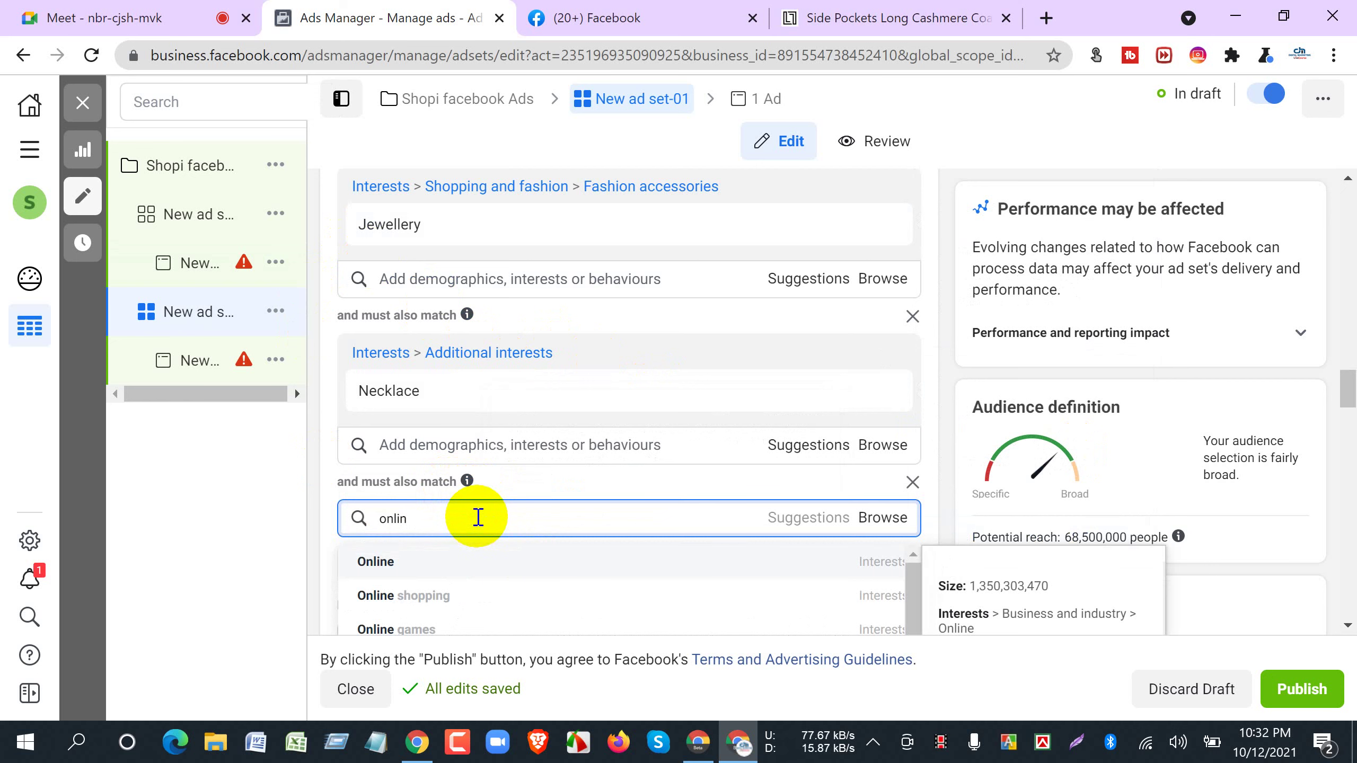
key("BackSpace")
type("enga")
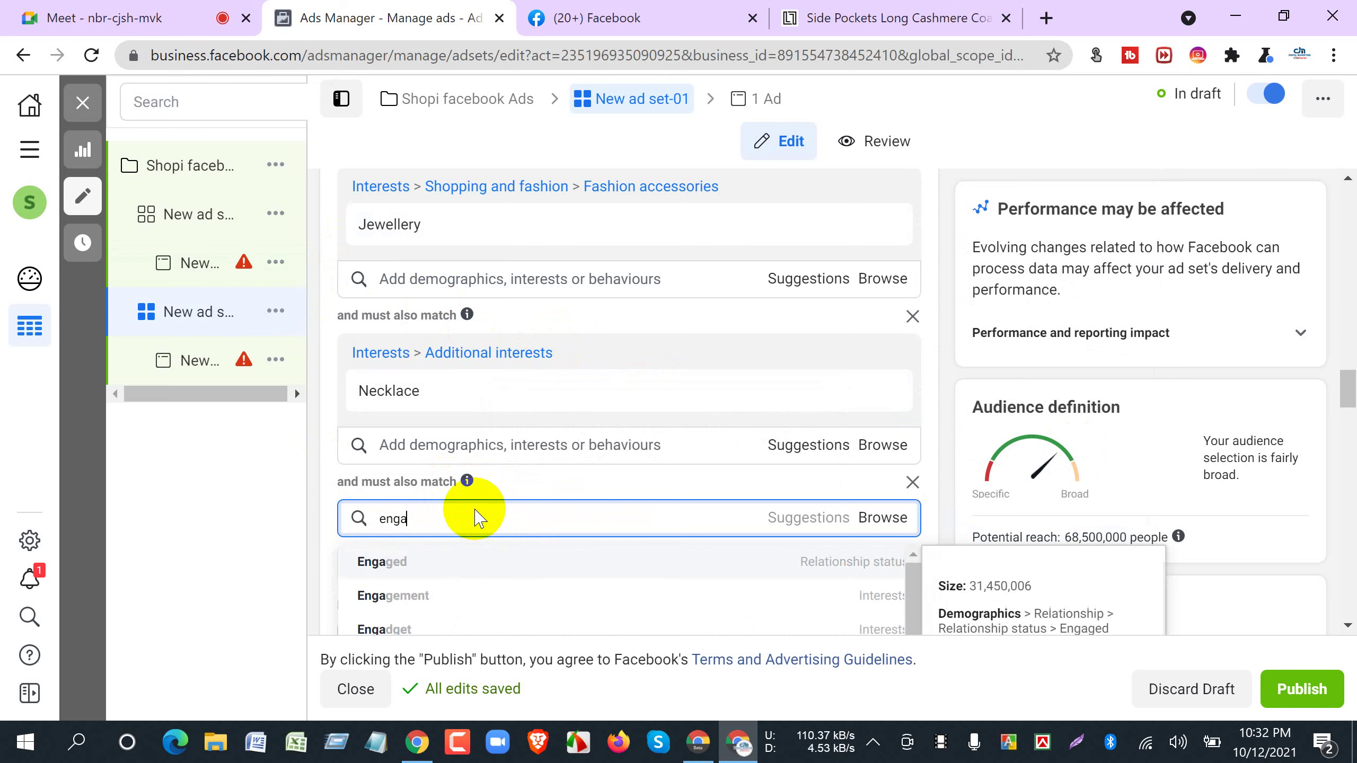
scroll(476, 516, "down", 2)
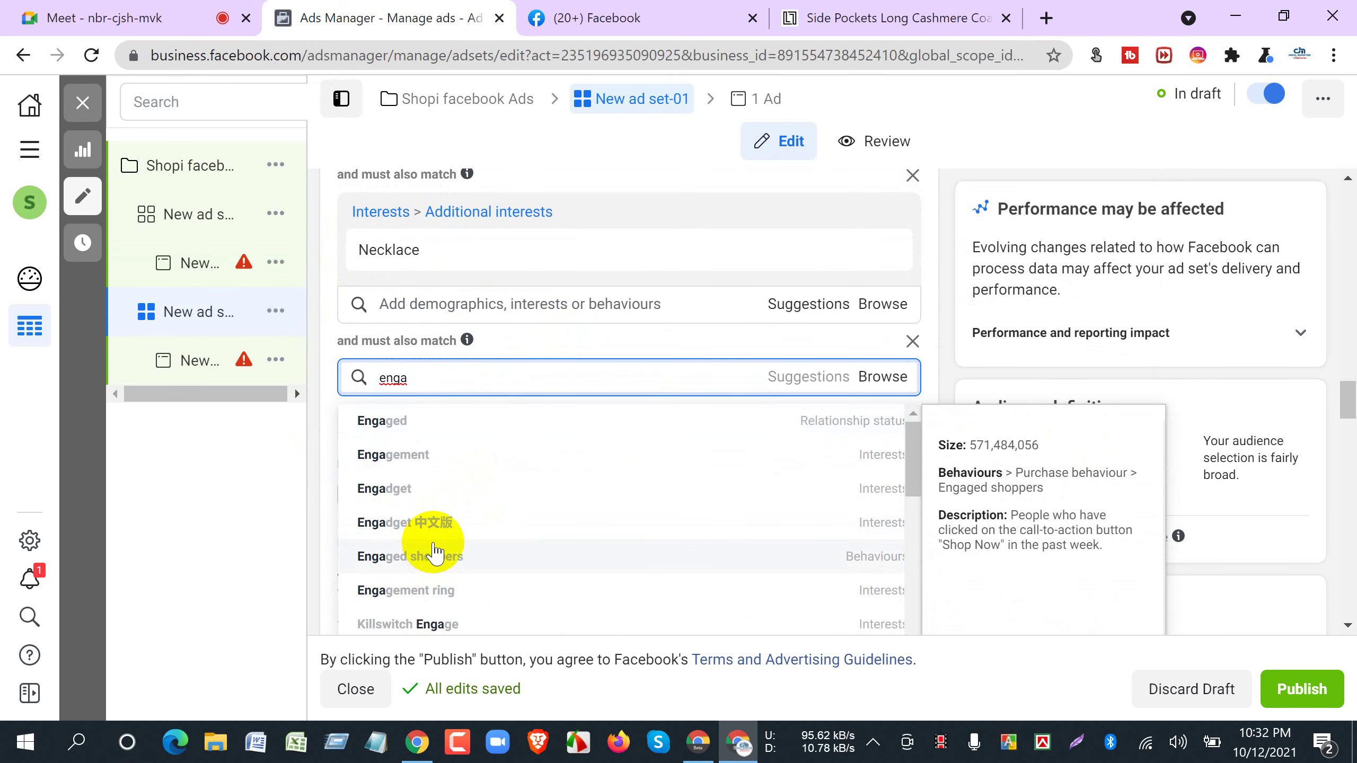
left_click(437, 554)
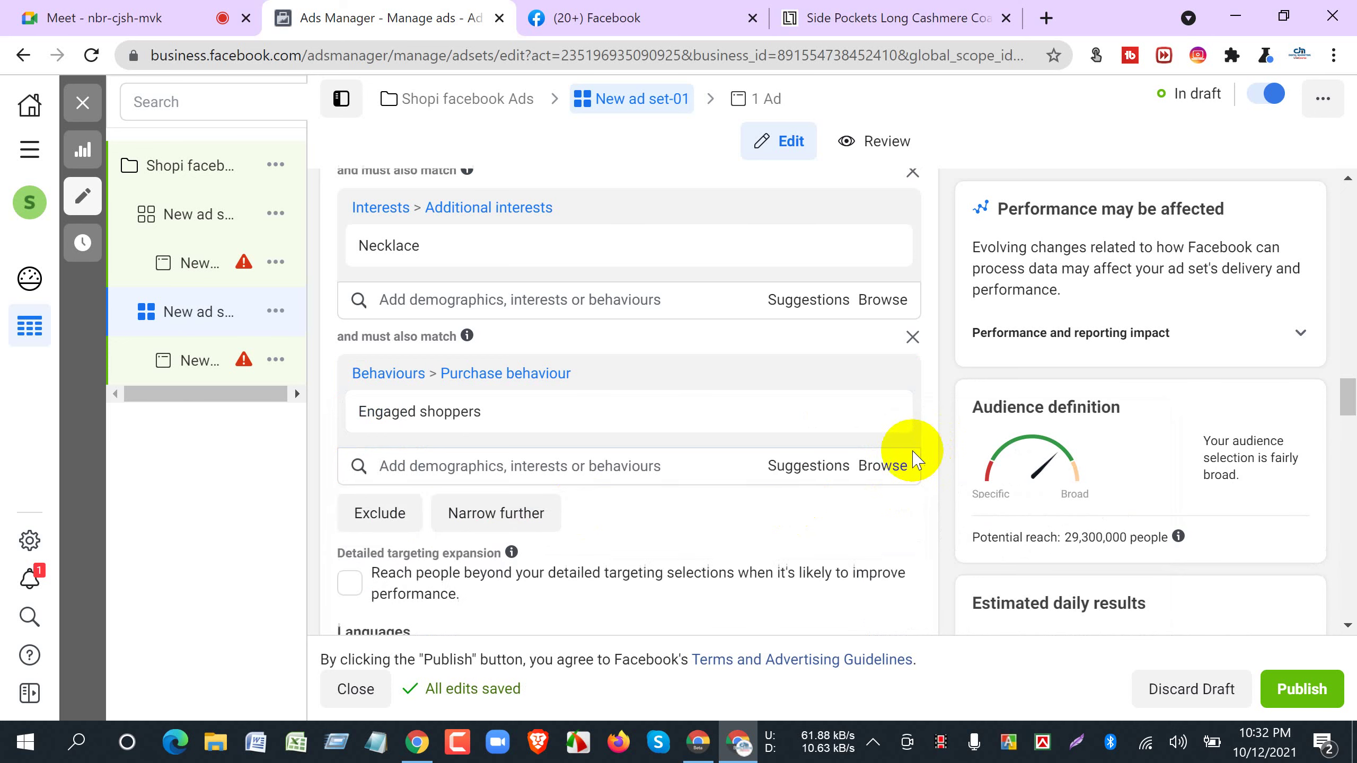
Examine the potential reach and review the layered Jewellery, Necklace and Engaged shoppers targeting conditions.
scroll(908, 449, "down", 2)
scroll(1081, 559, "down", 2)
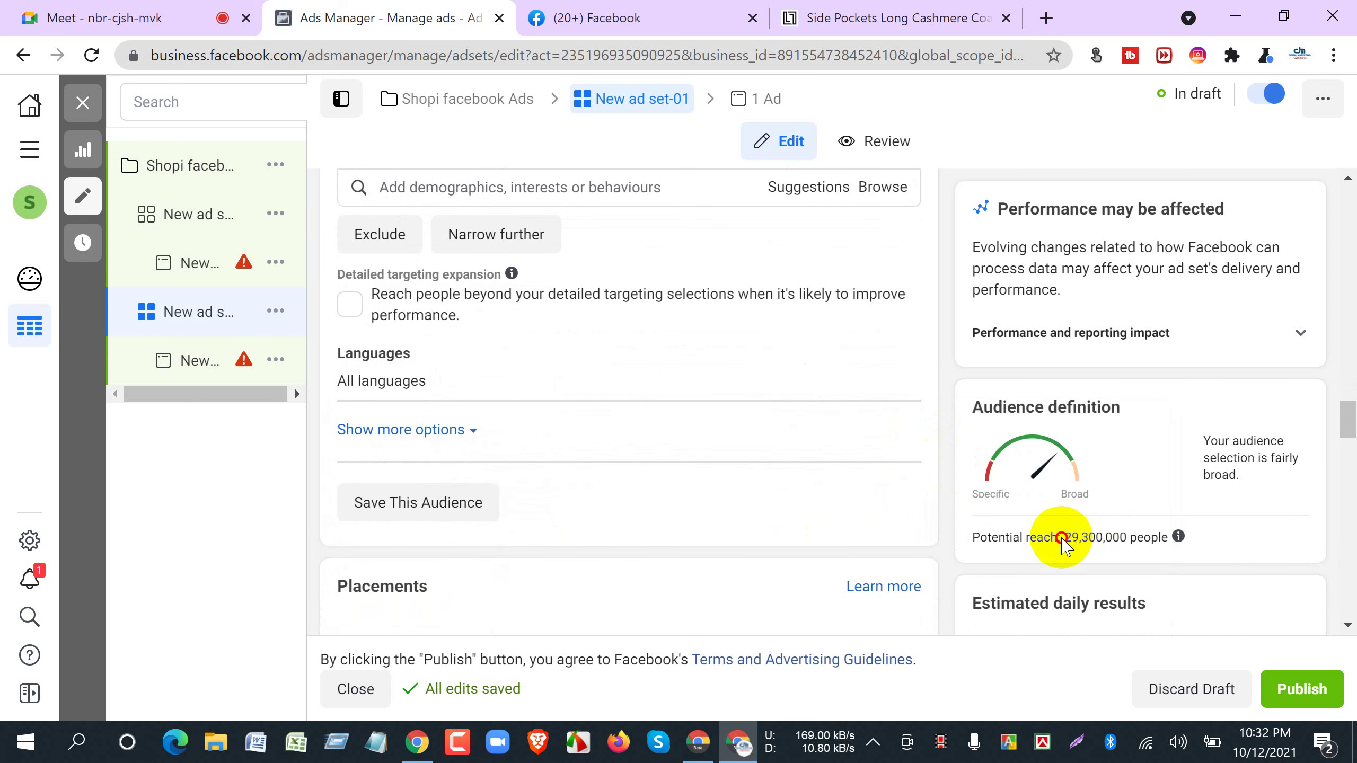
left_click_drag(1064, 537, 1140, 546)
scroll(903, 406, "up", 4)
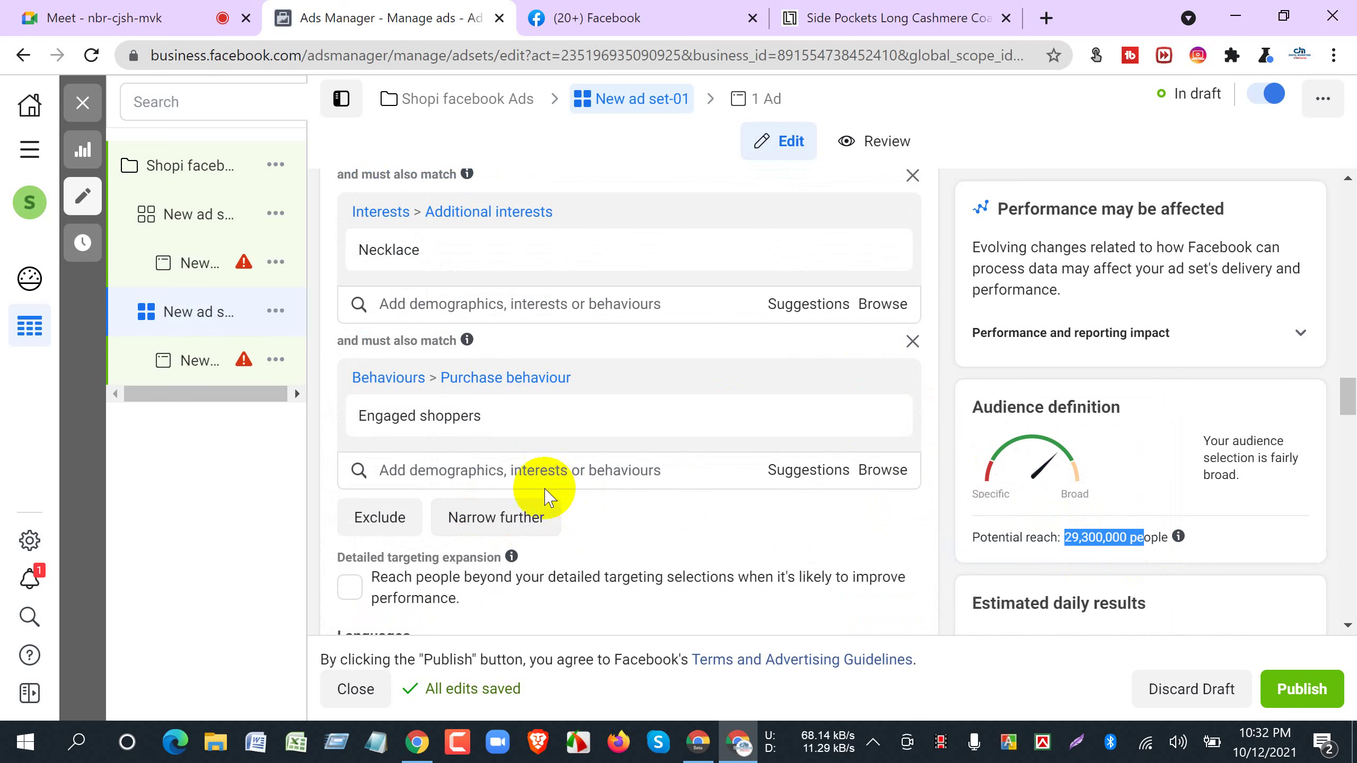
scroll(625, 481, "up", 4)
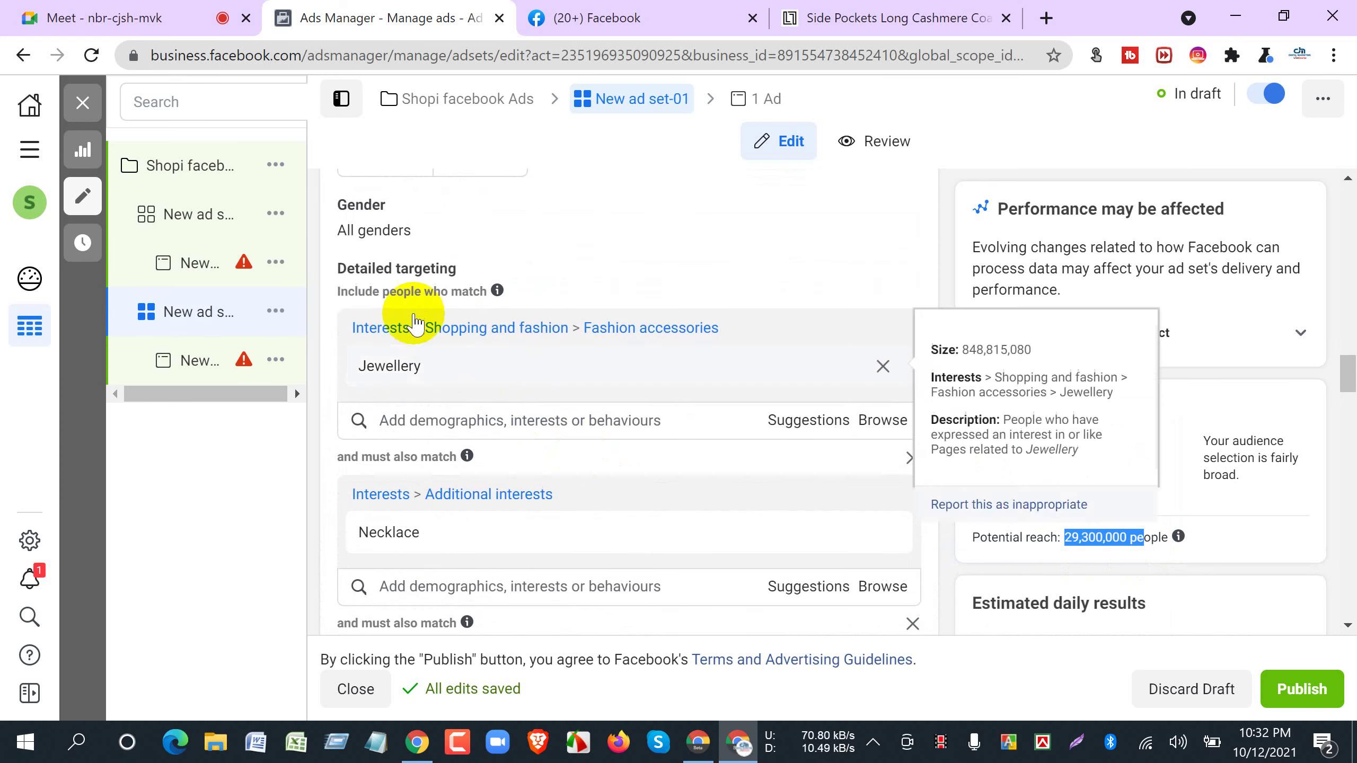
scroll(597, 394, "down", 2)
scroll(498, 439, "up", 3)
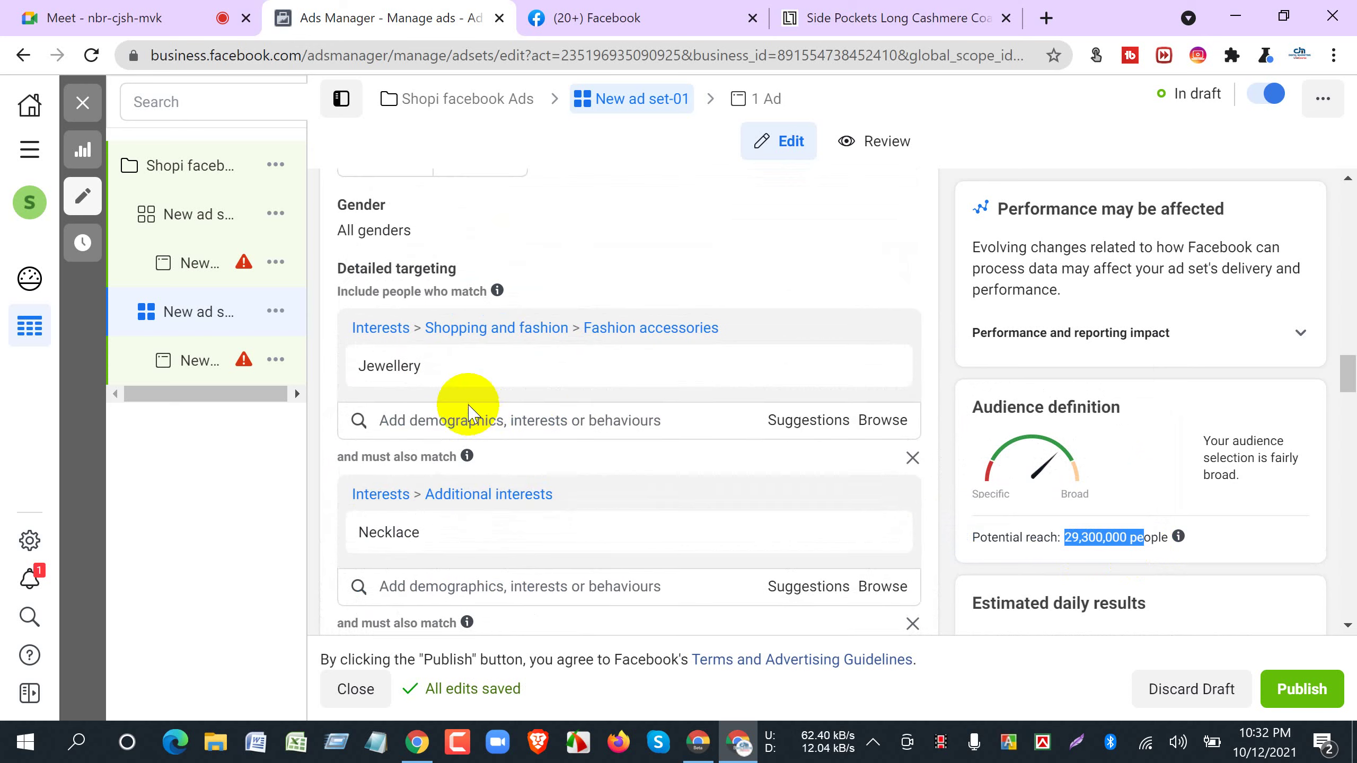
left_click_drag(426, 377, 356, 374)
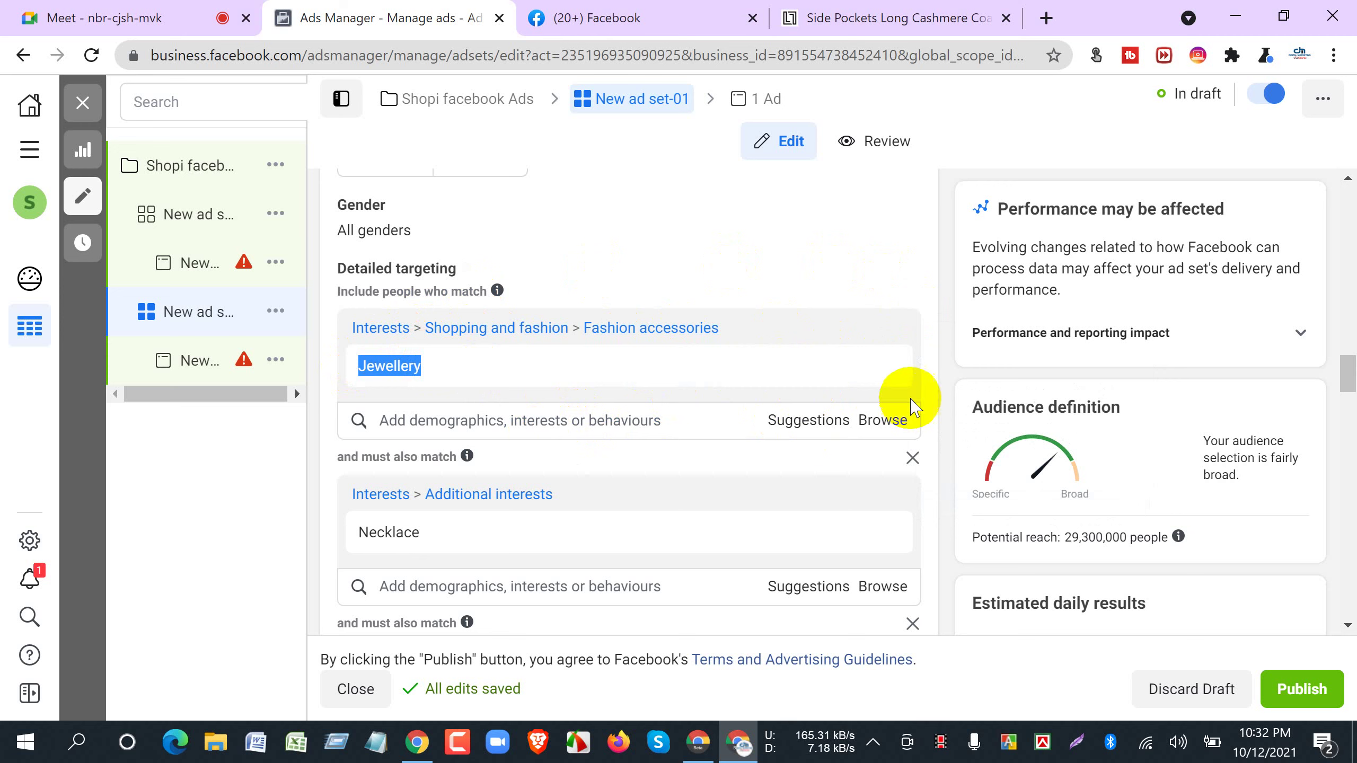
left_click(958, 336)
scroll(914, 376, "down", 3)
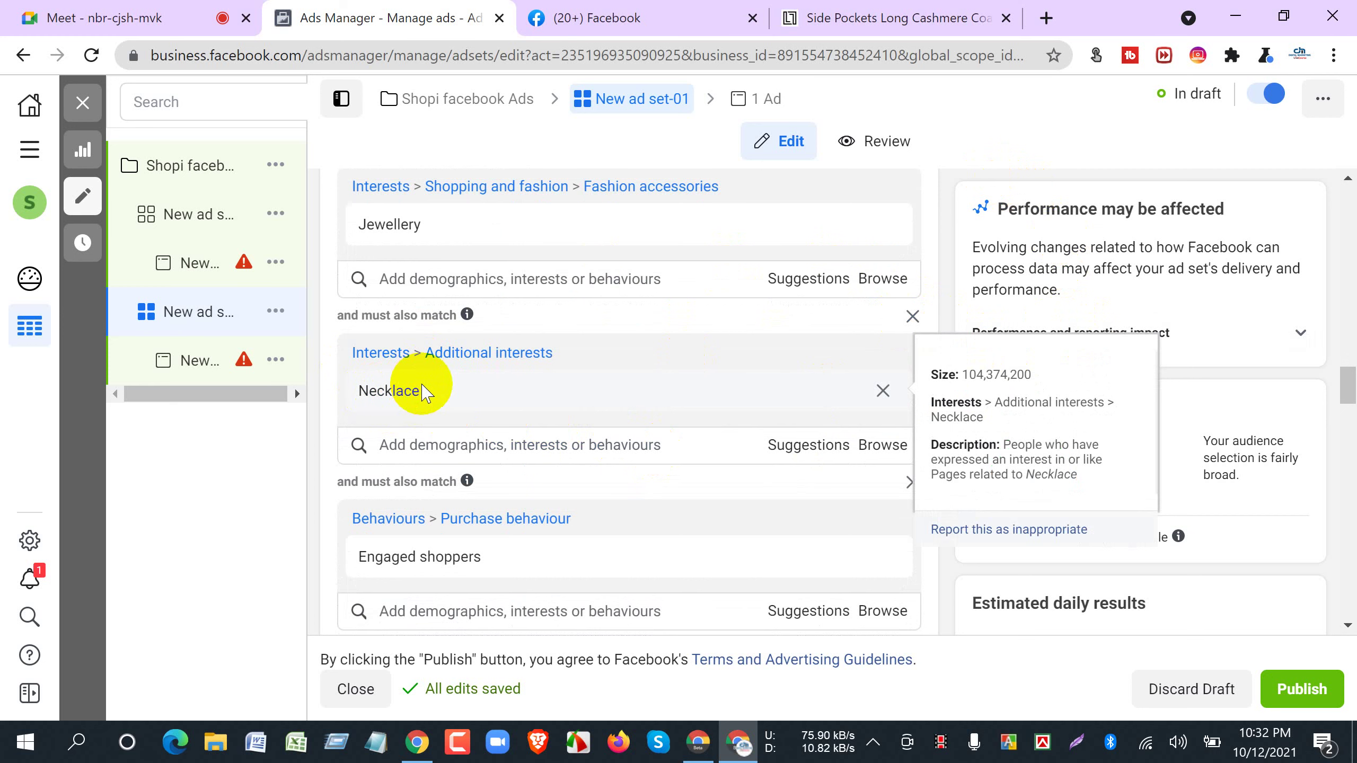
scroll(422, 391, "up", 3)
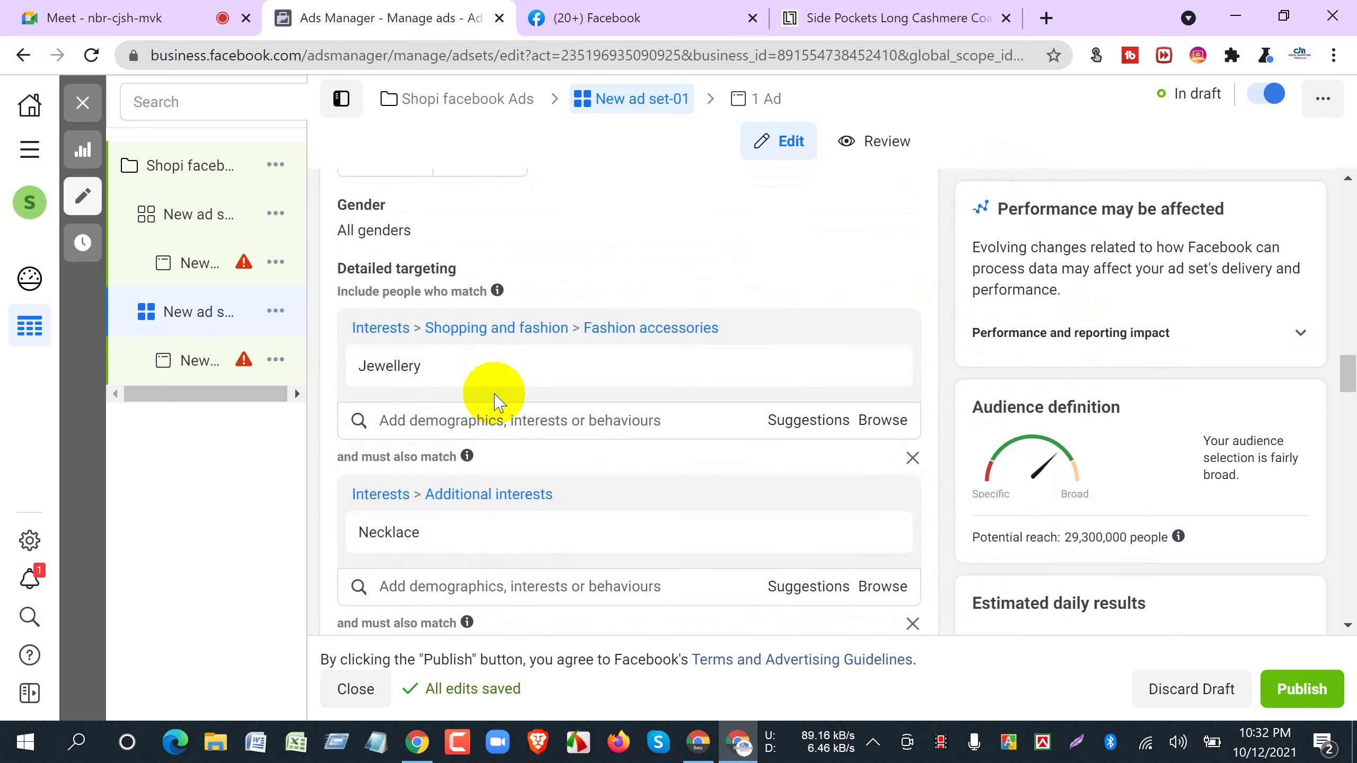
scroll(507, 406, "down", 3)
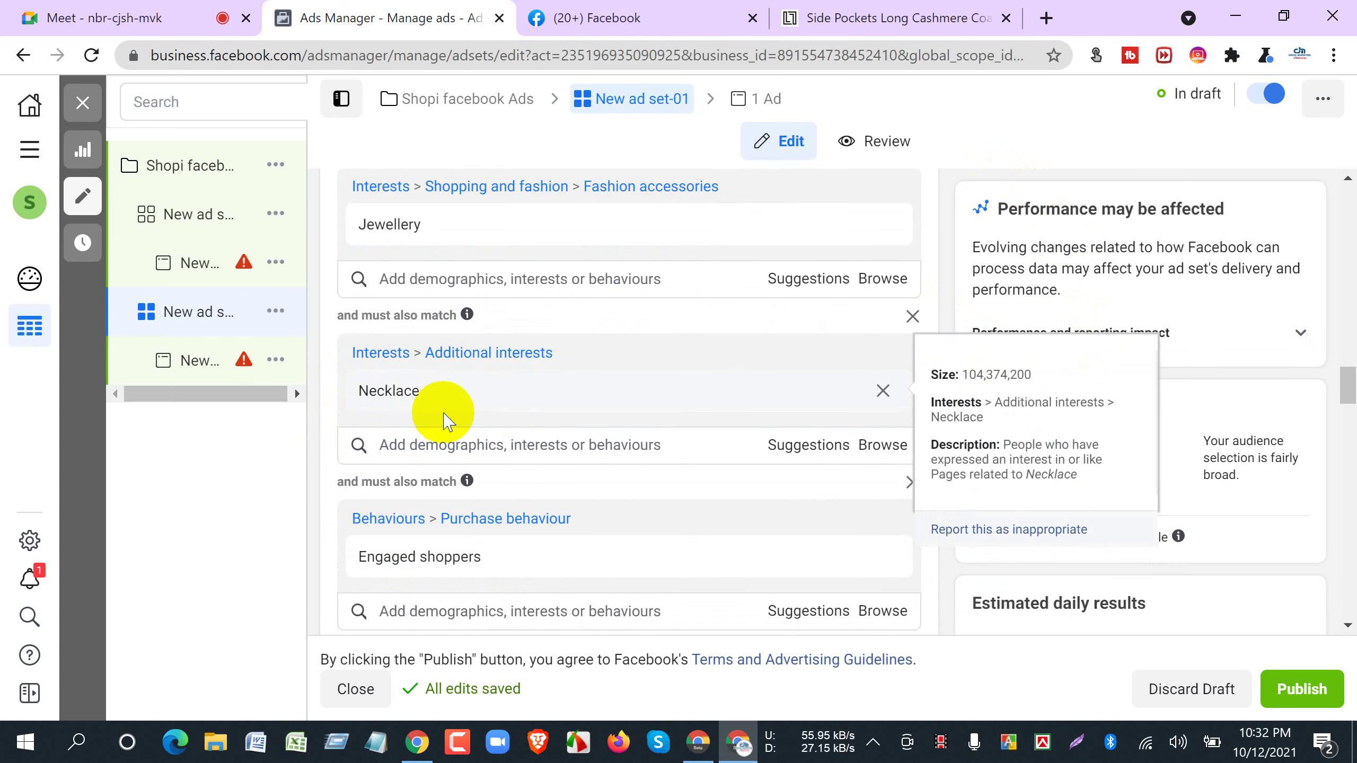
View the Shop Now ad in the Facebook feed, and read the Engaged shoppers behaviour's description in Ads Manager.
scroll(435, 411, "down", 3)
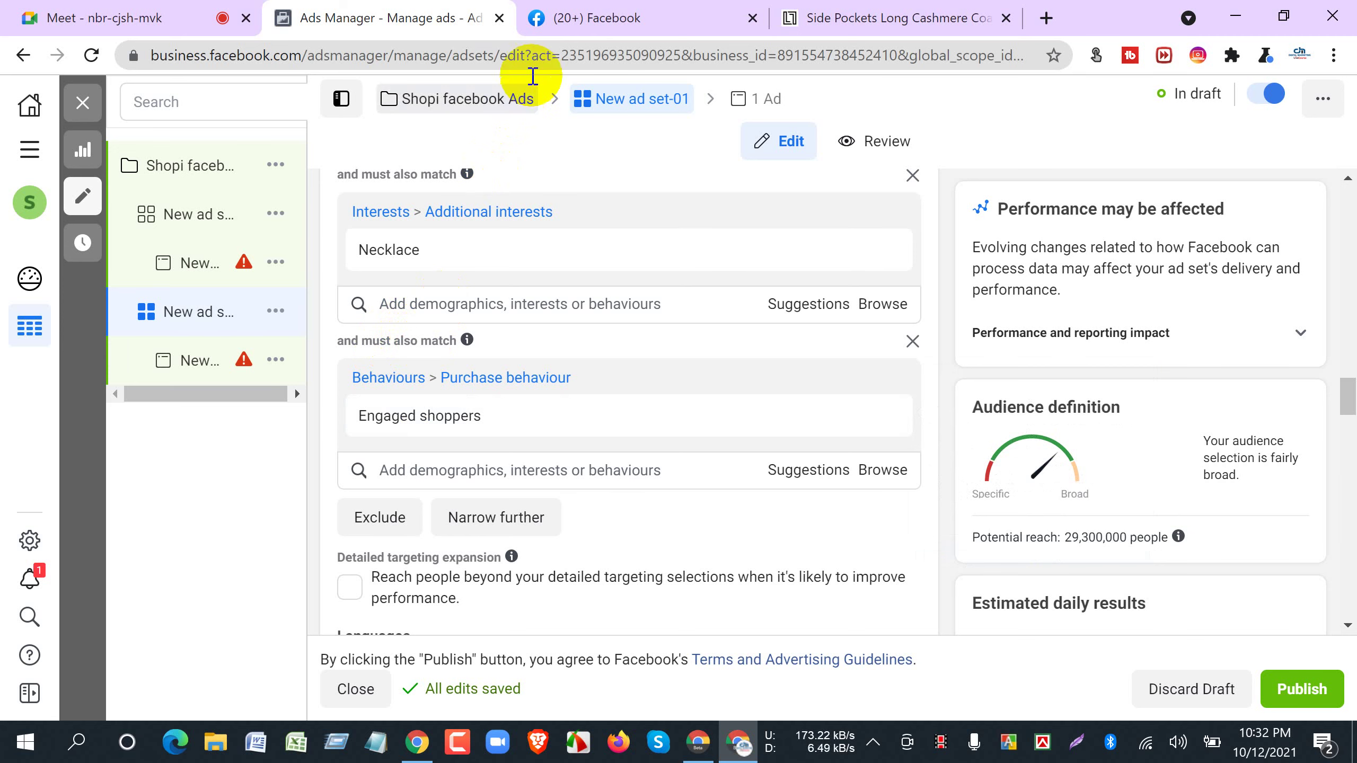
left_click(585, 17)
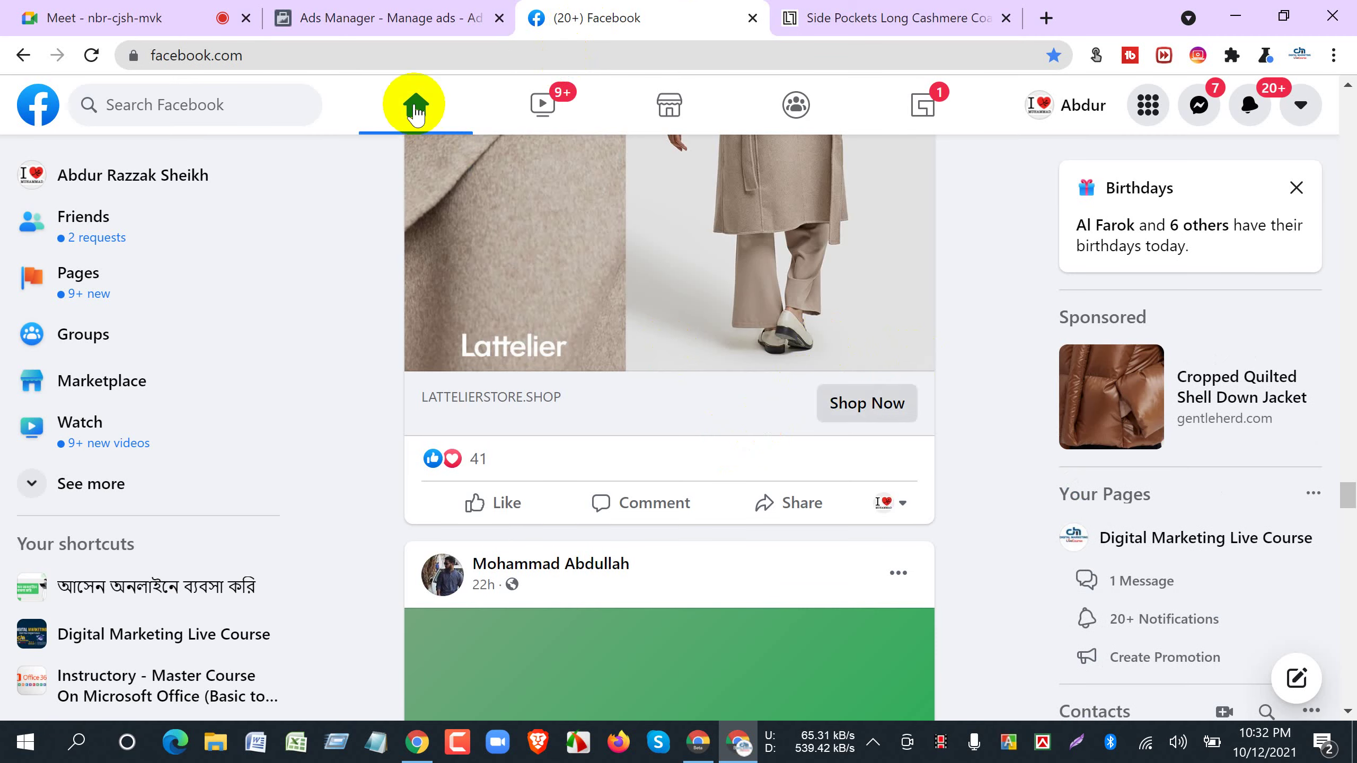
left_click(358, 21)
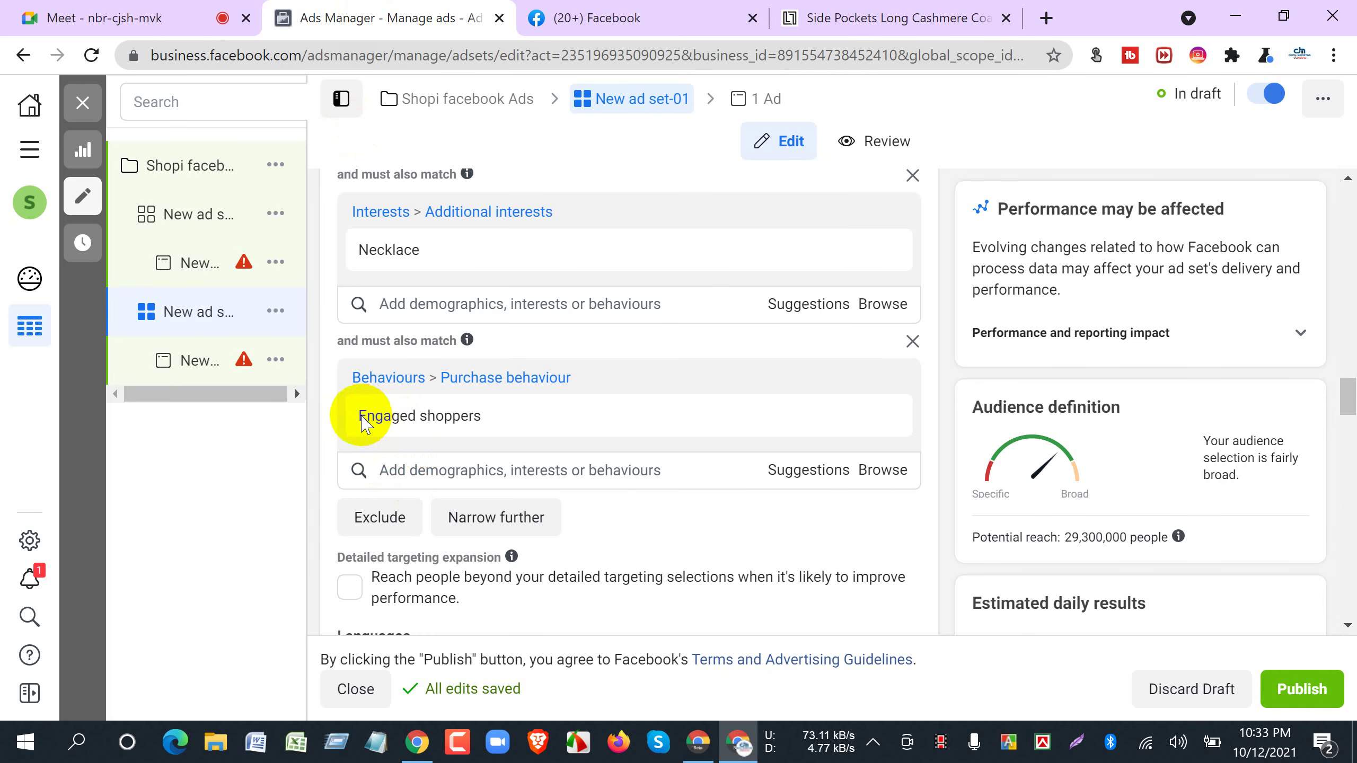
mouse_move(382, 430)
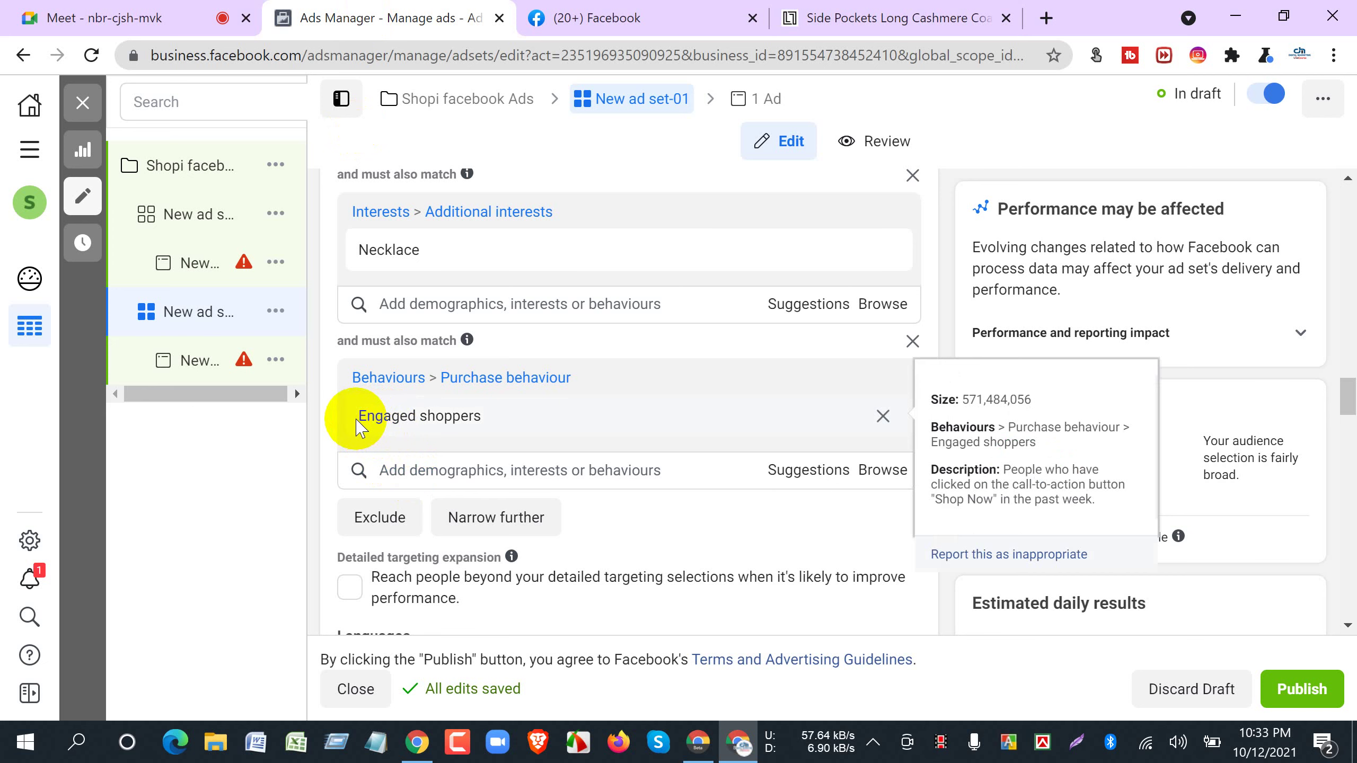
left_click_drag(361, 416, 477, 436)
scroll(473, 431, "up", 3)
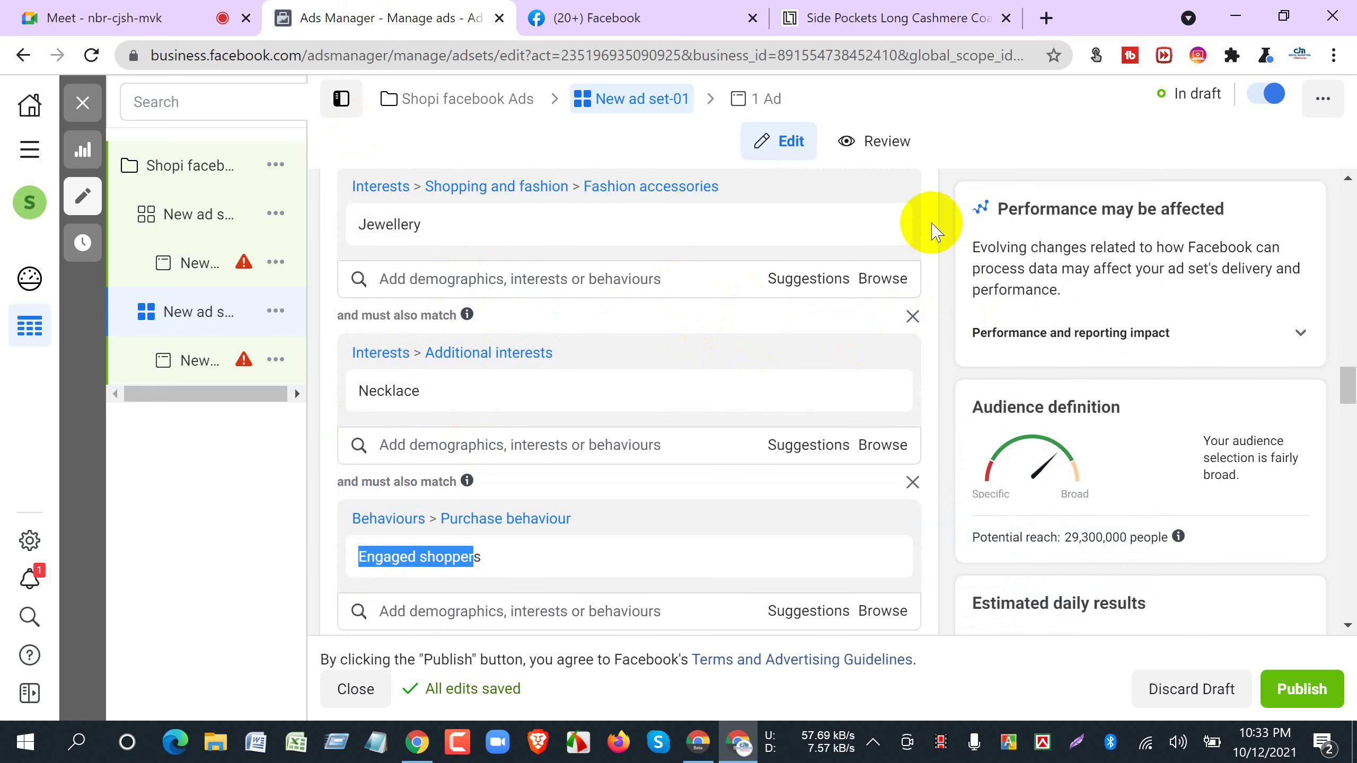
left_click(940, 377)
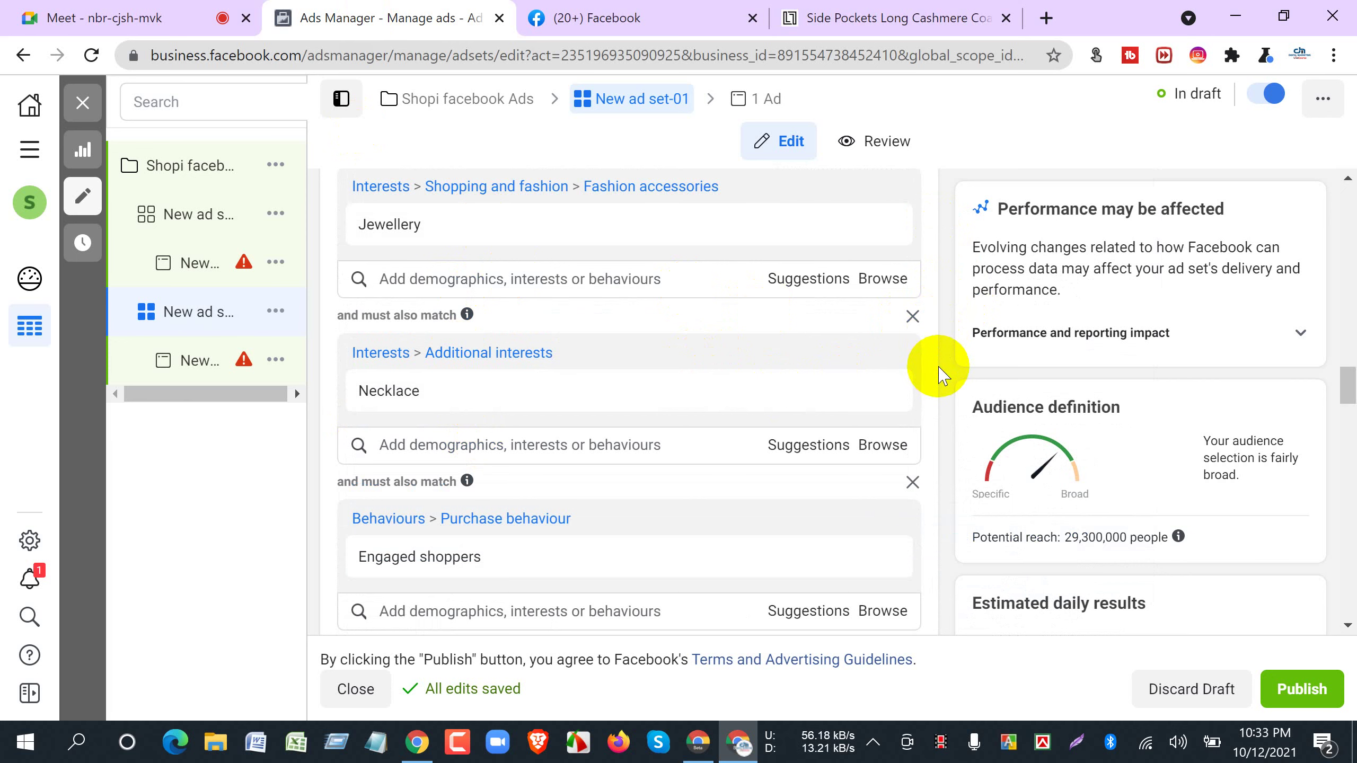
Examine the audience's potential reach alongside the layered interests, detailed targeting expansion and language settings.
scroll(941, 374, "down", 6)
scroll(943, 369, "up", 3)
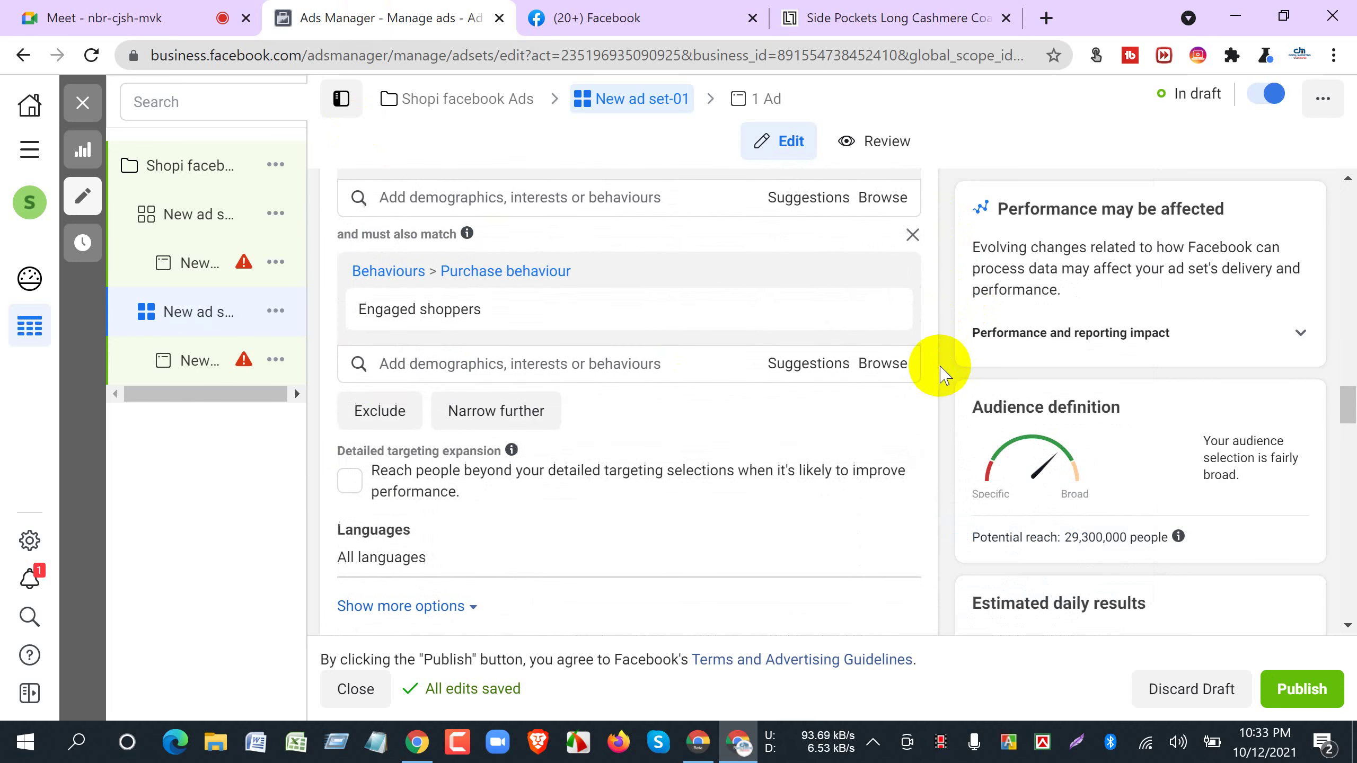
scroll(961, 342, "down", 3)
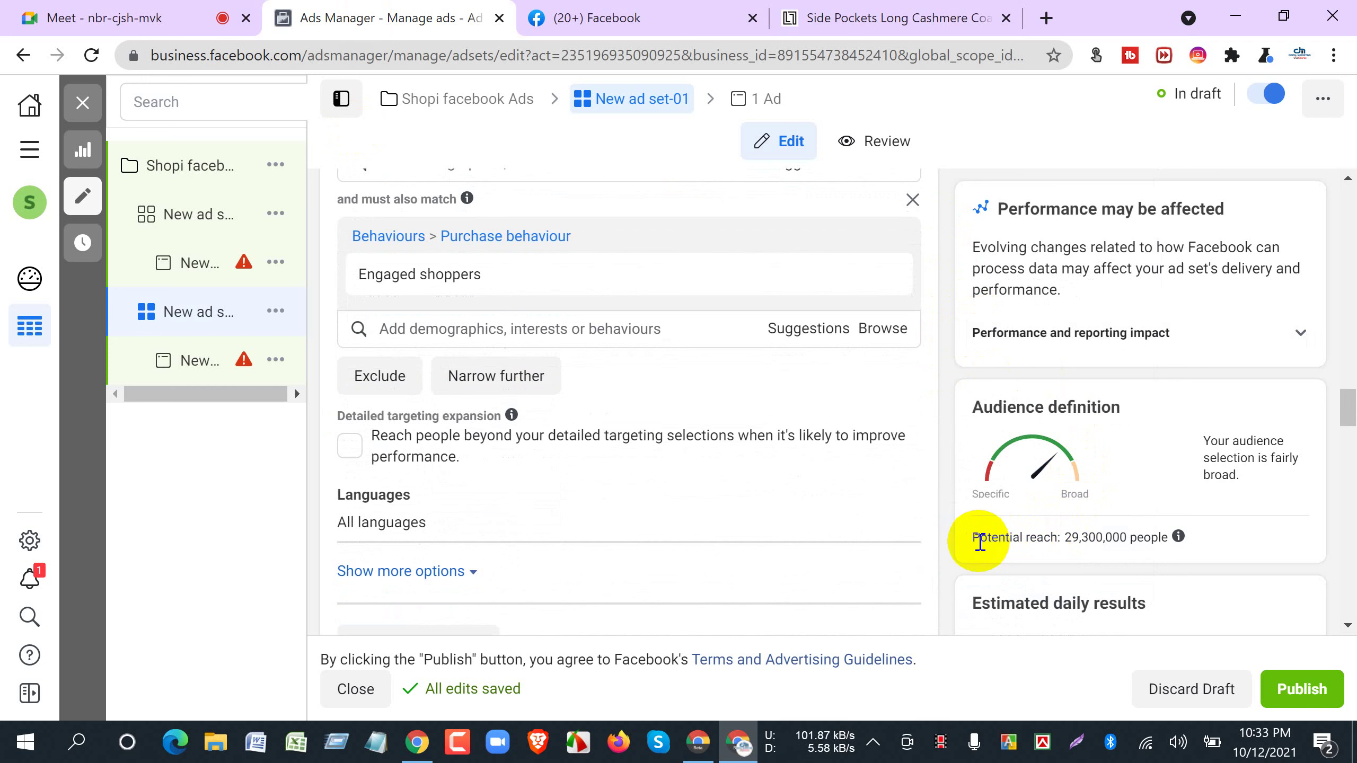
scroll(935, 529, "up", 9)
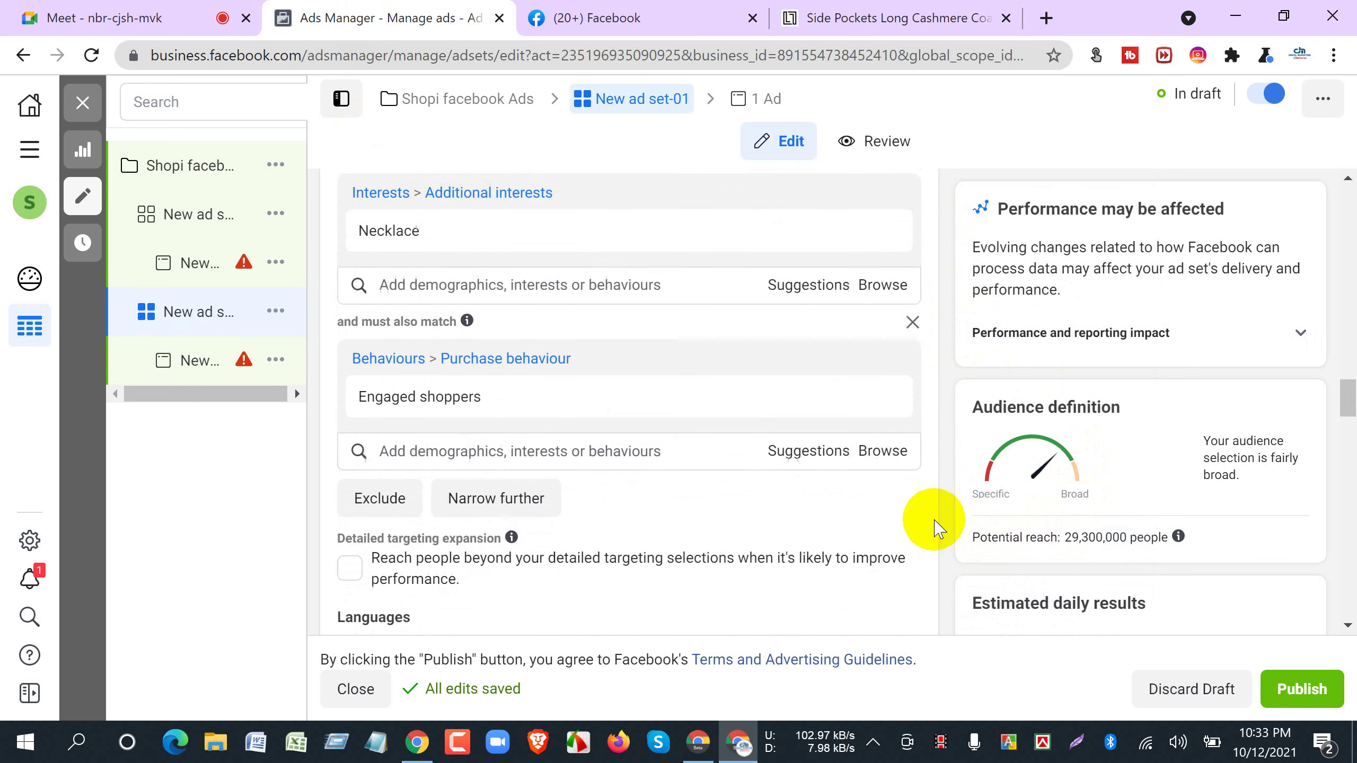
scroll(956, 508, "up", 2)
scroll(963, 485, "down", 5)
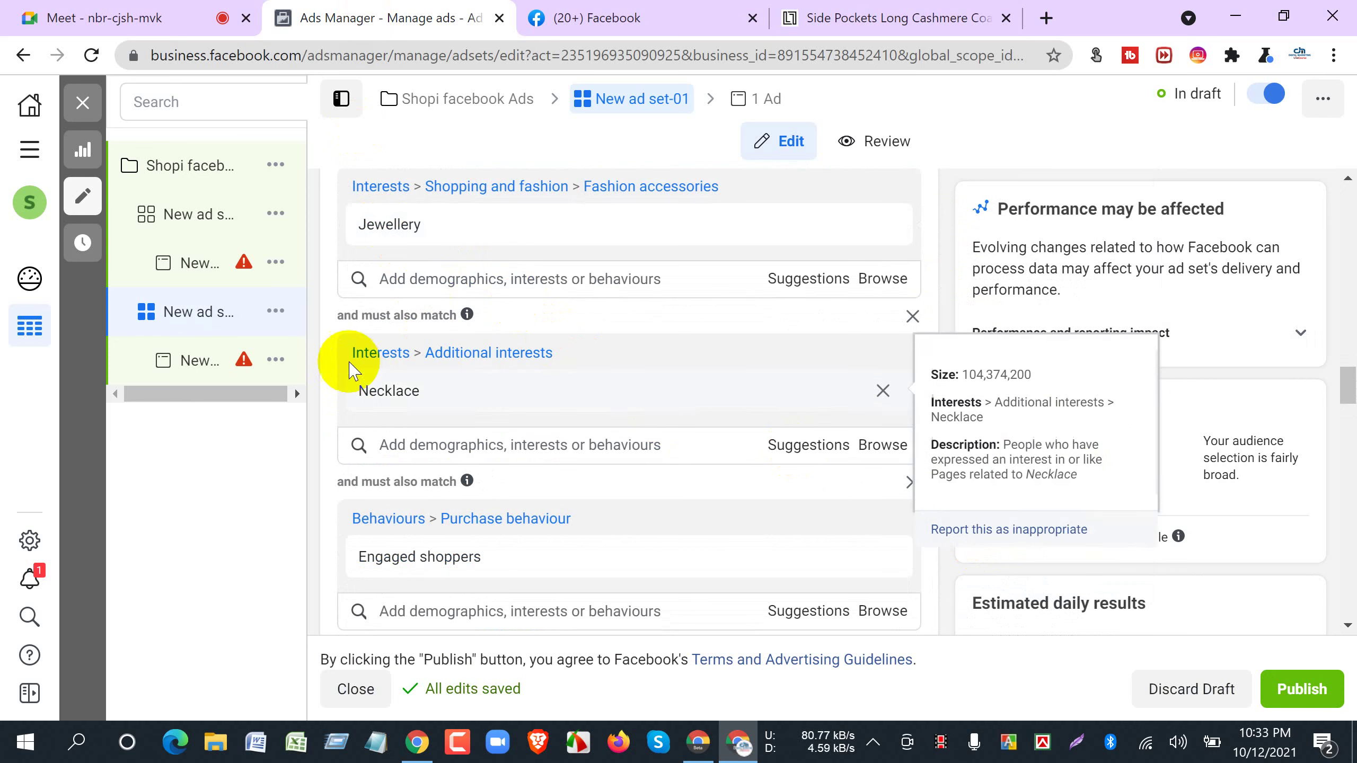
scroll(422, 431, "down", 3)
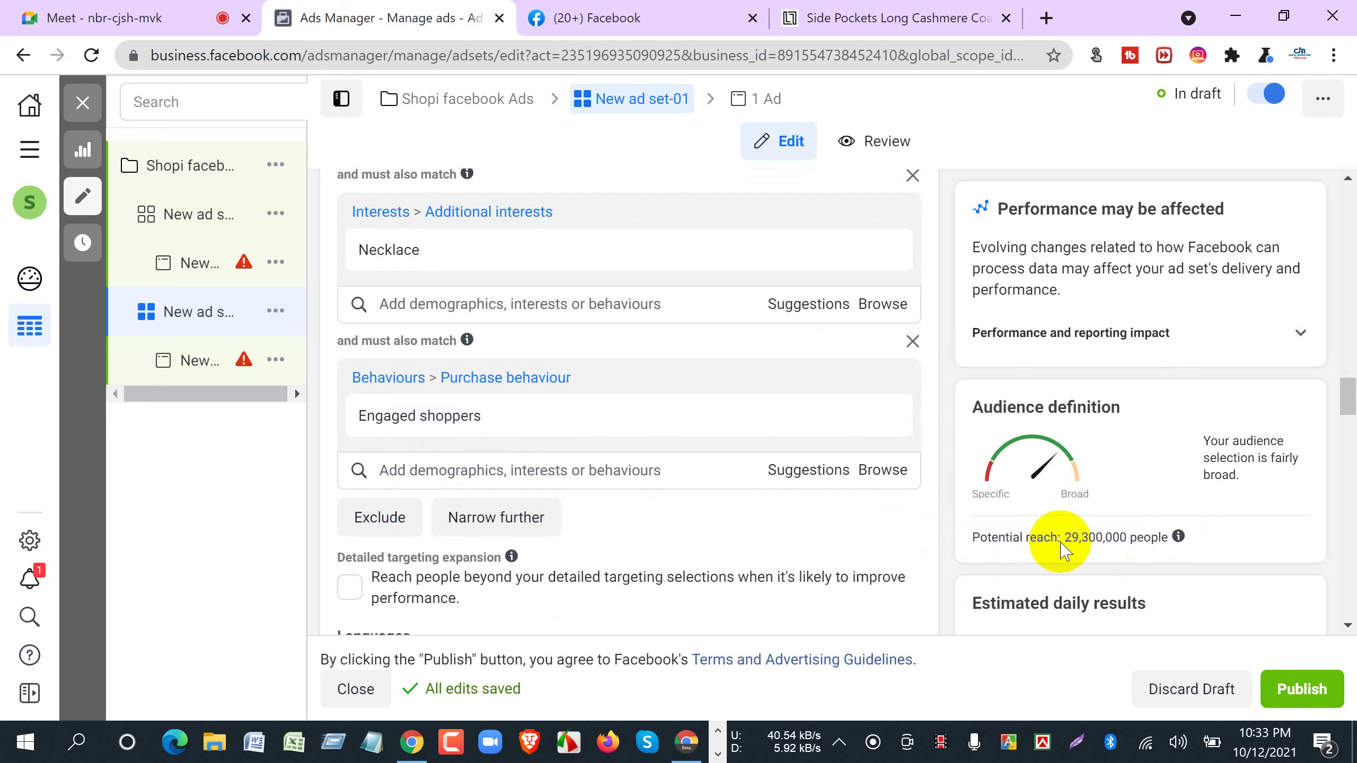
Remove the Necklace and Engaged shoppers narrowing conditions, keeping only the Jewellery interest in the detailed targeting.
scroll(1005, 531, "up", 3)
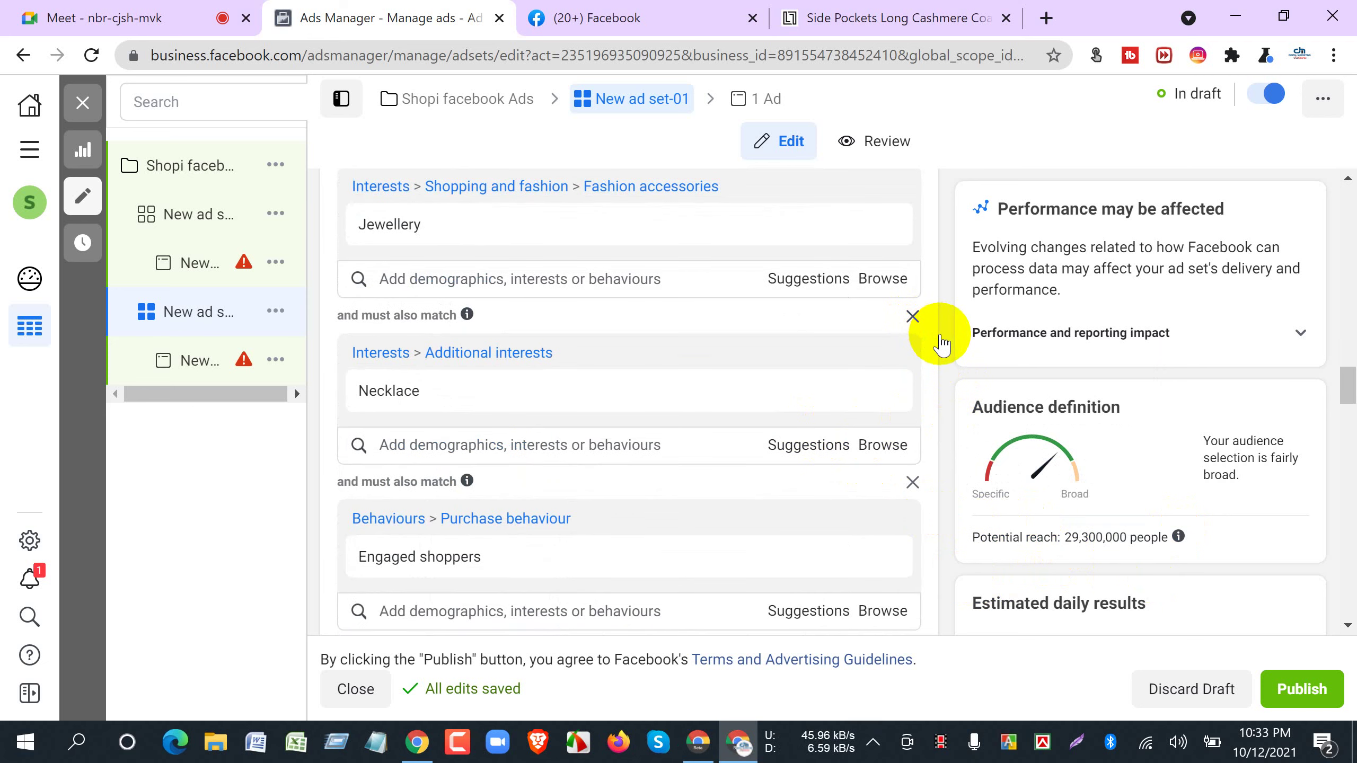
left_click(912, 317)
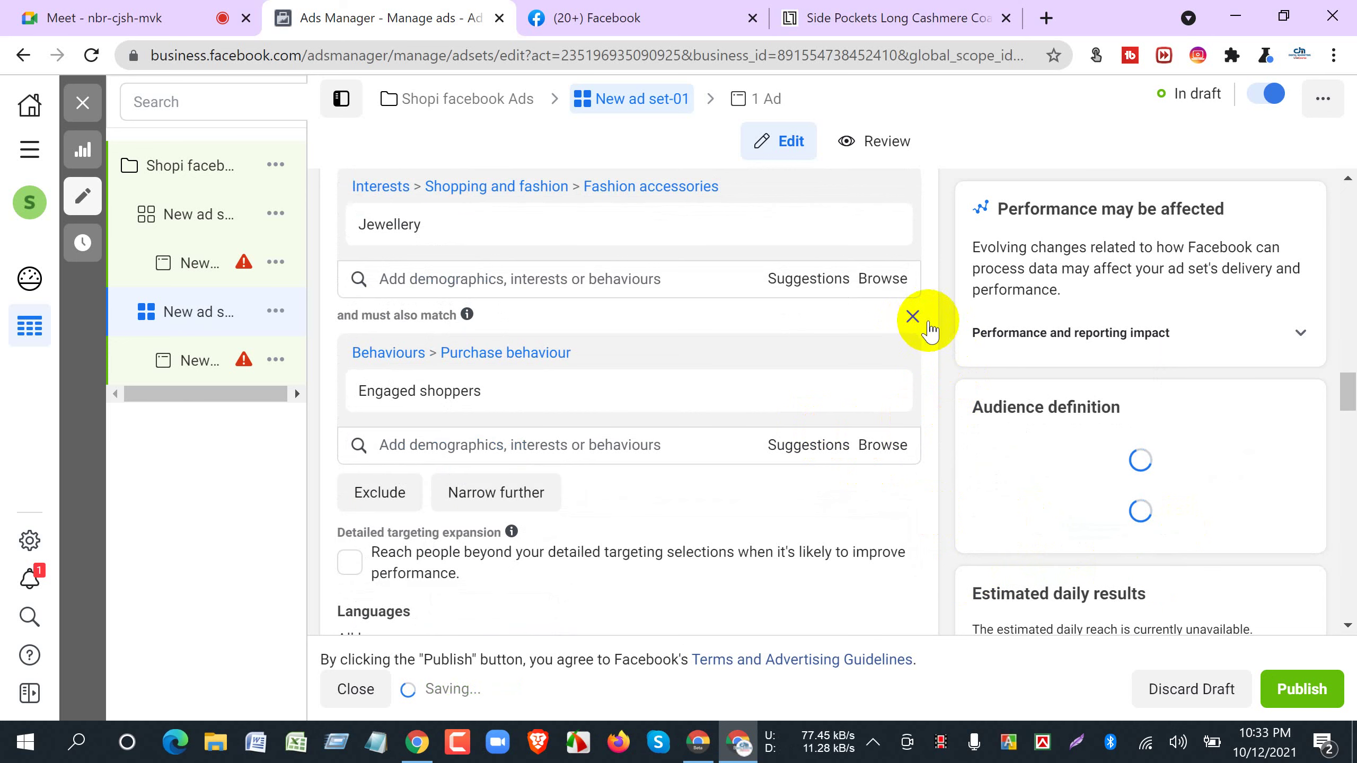
left_click(912, 316)
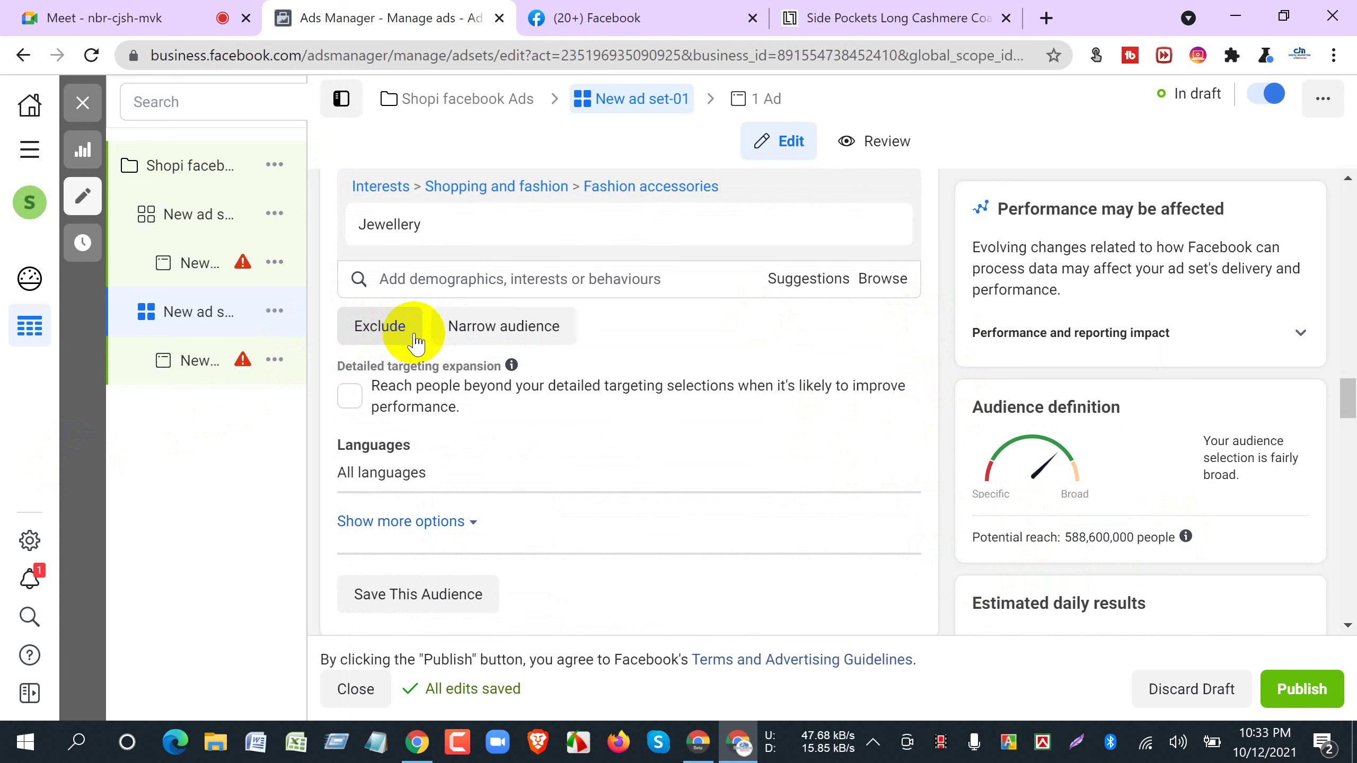
Add an exclusion to the detailed targeting for people who match the Teacher interest.
scroll(426, 342, "up", 10)
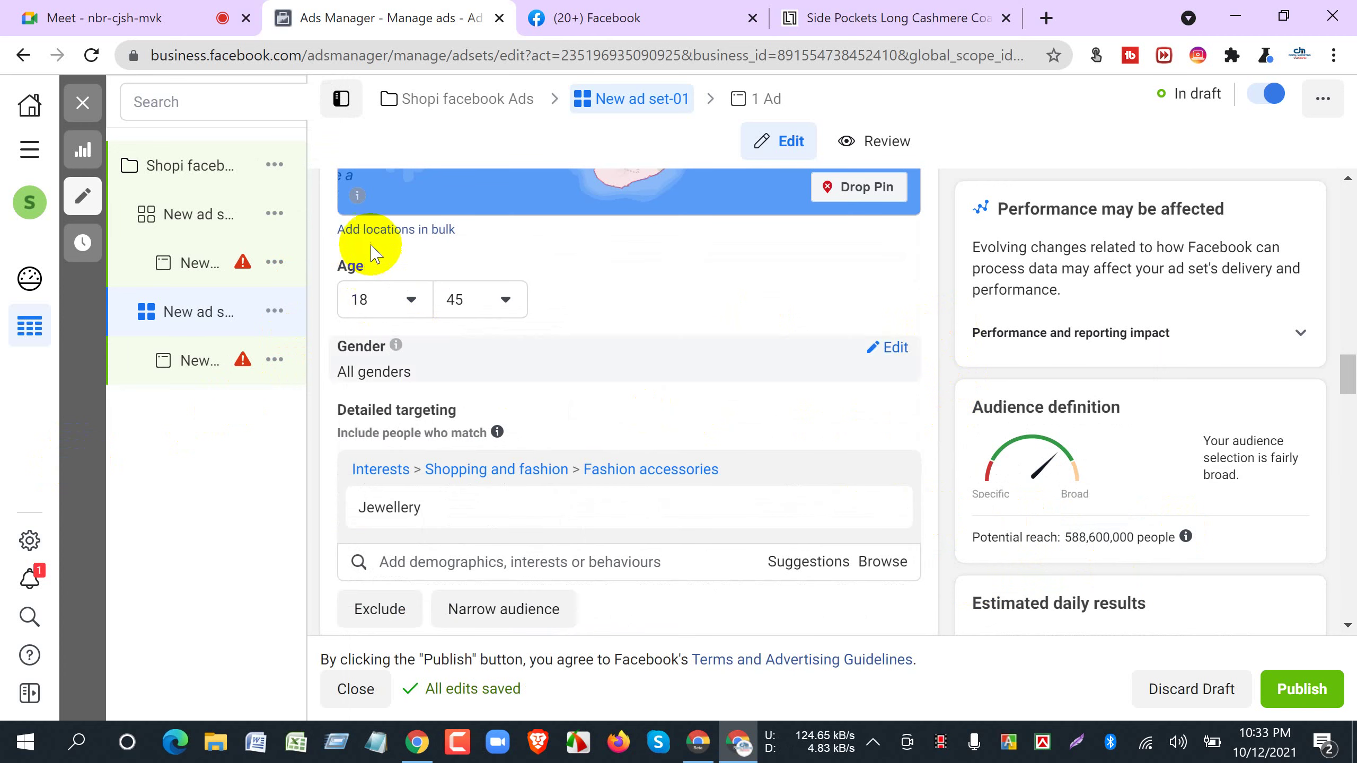
scroll(927, 487, "down", 10)
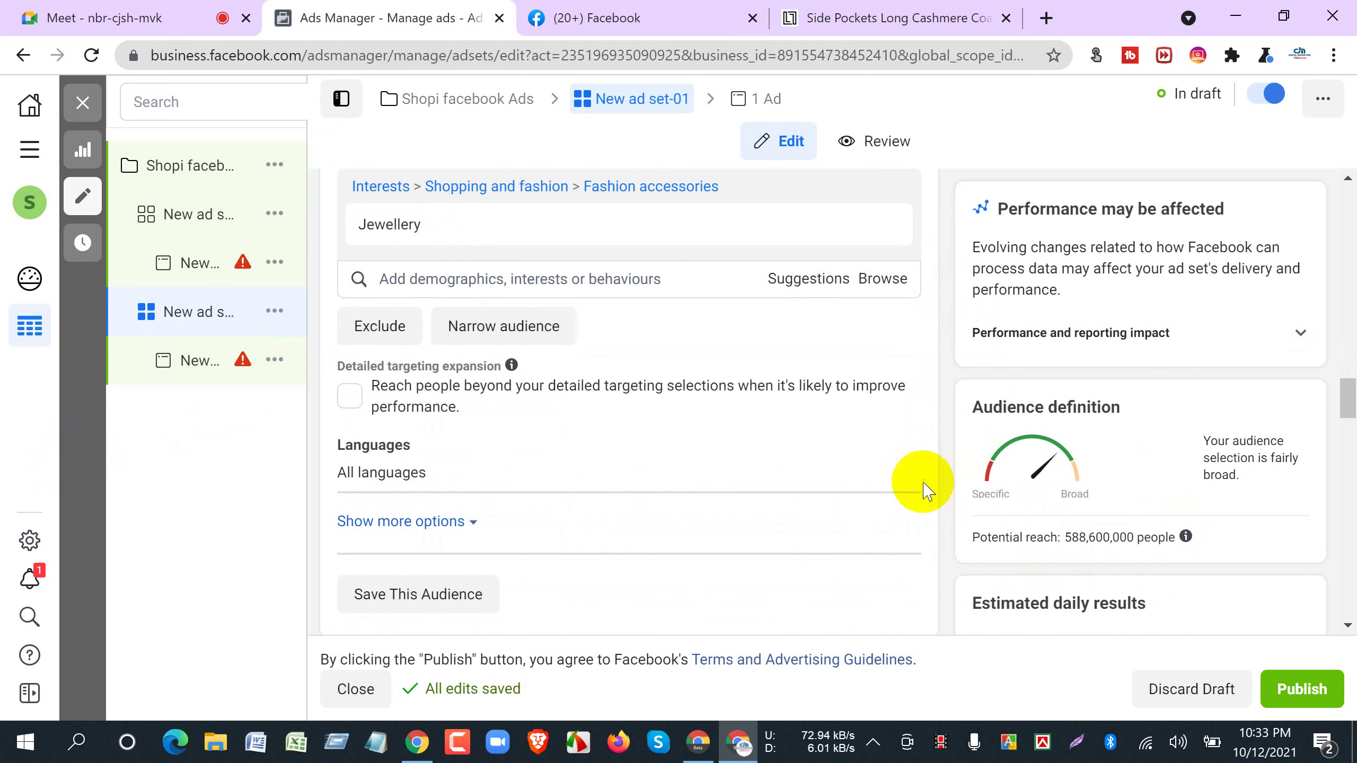
scroll(903, 484, "up", 2)
mouse_move(398, 374)
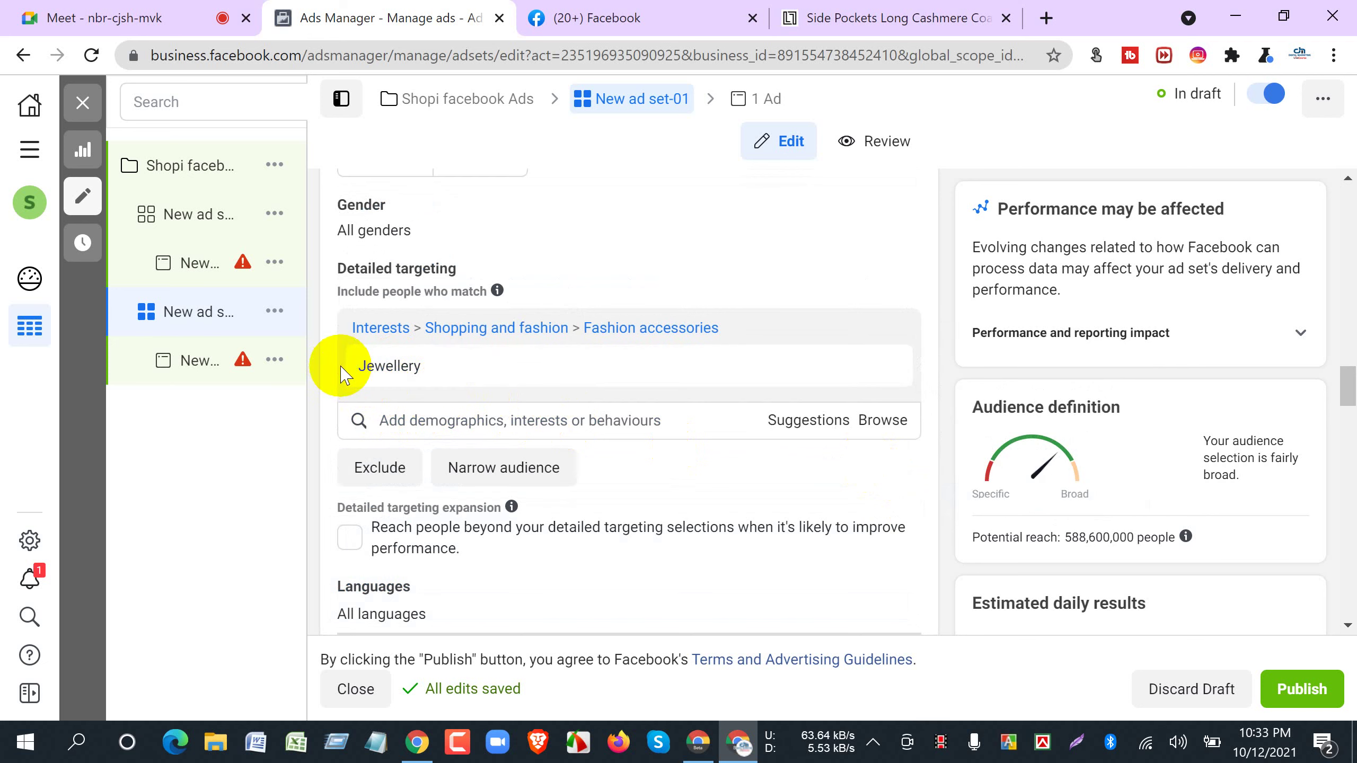
left_click(380, 470)
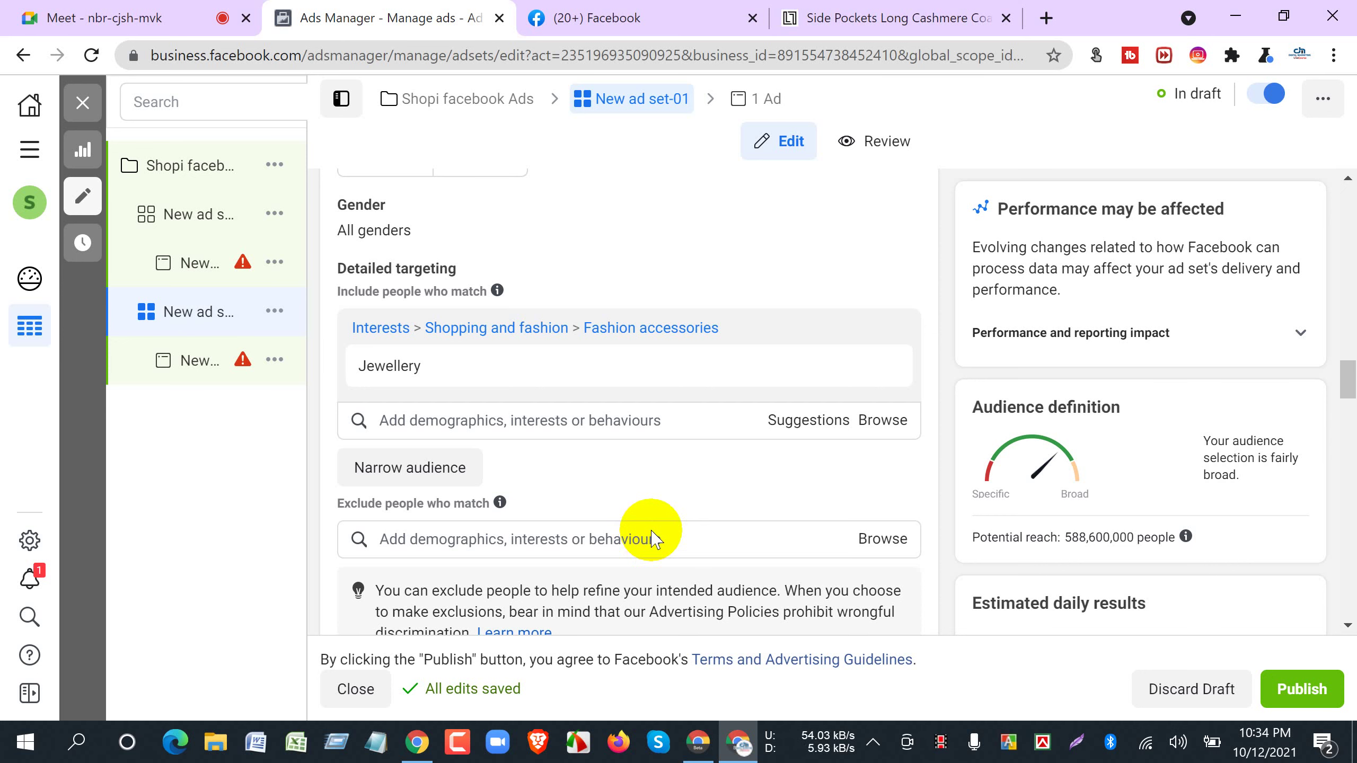
scroll(652, 539, "down", 3)
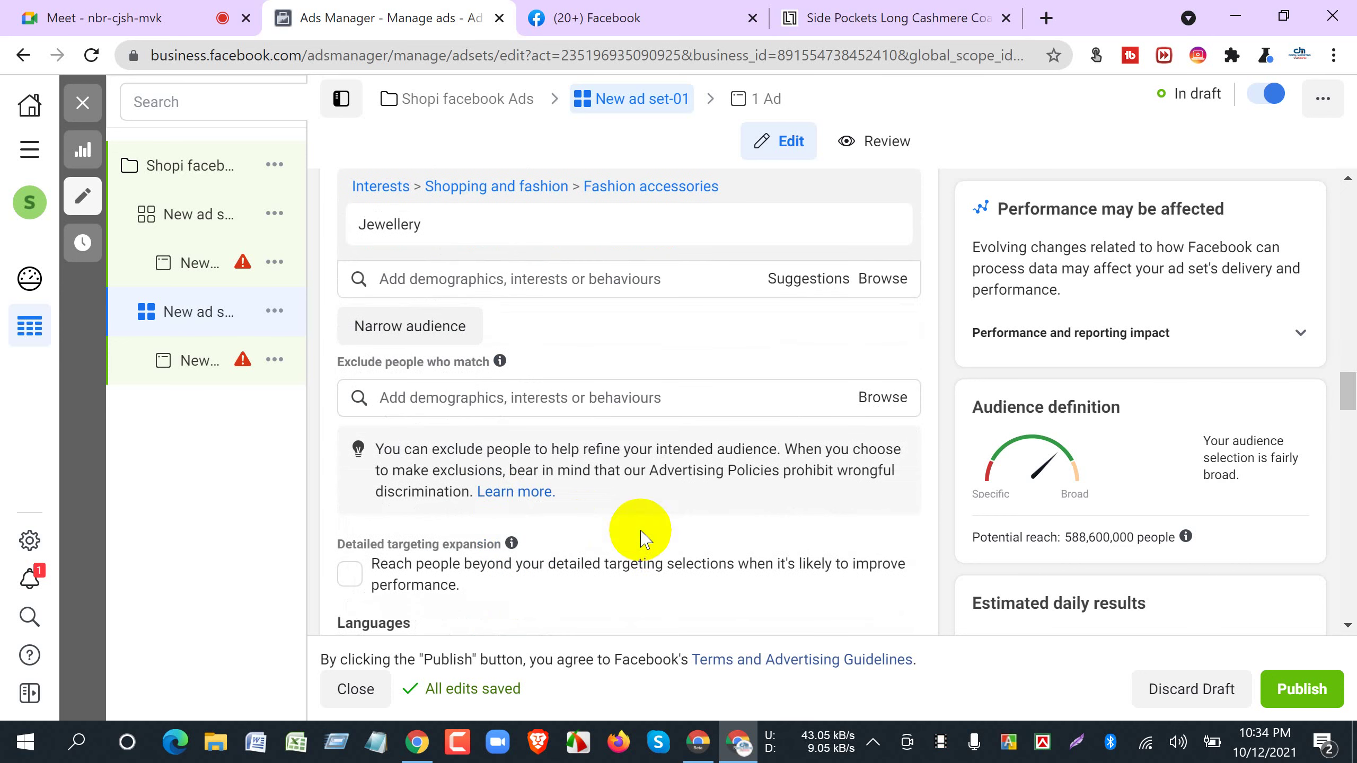
left_click(490, 400)
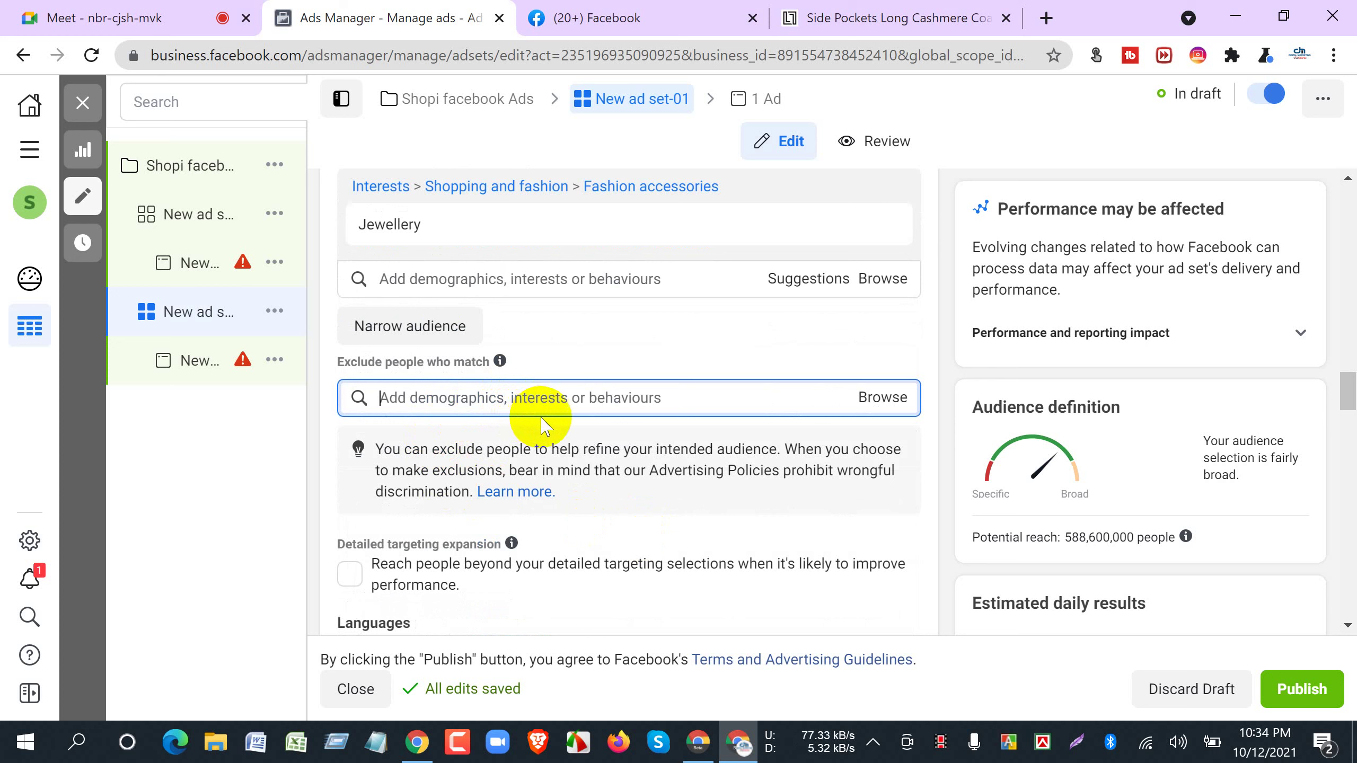
type("tec")
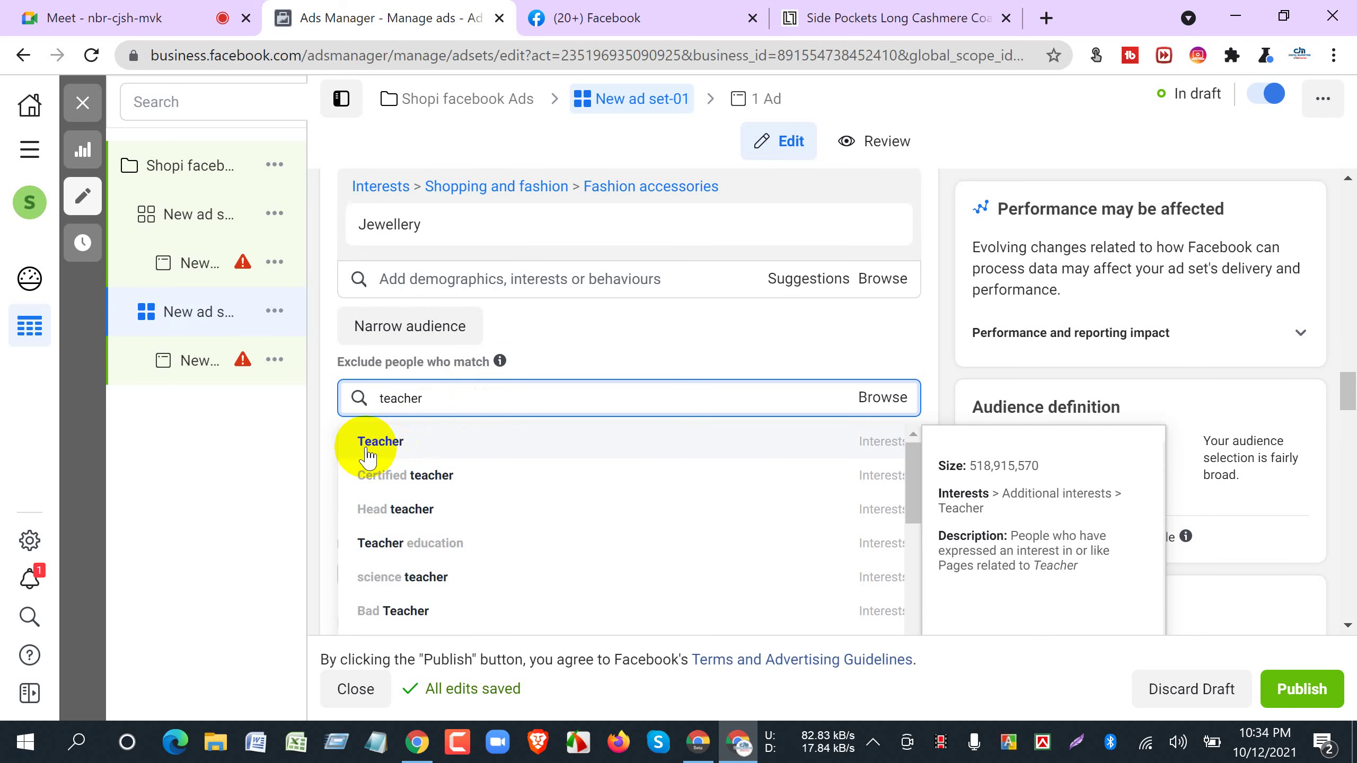
left_click(368, 444)
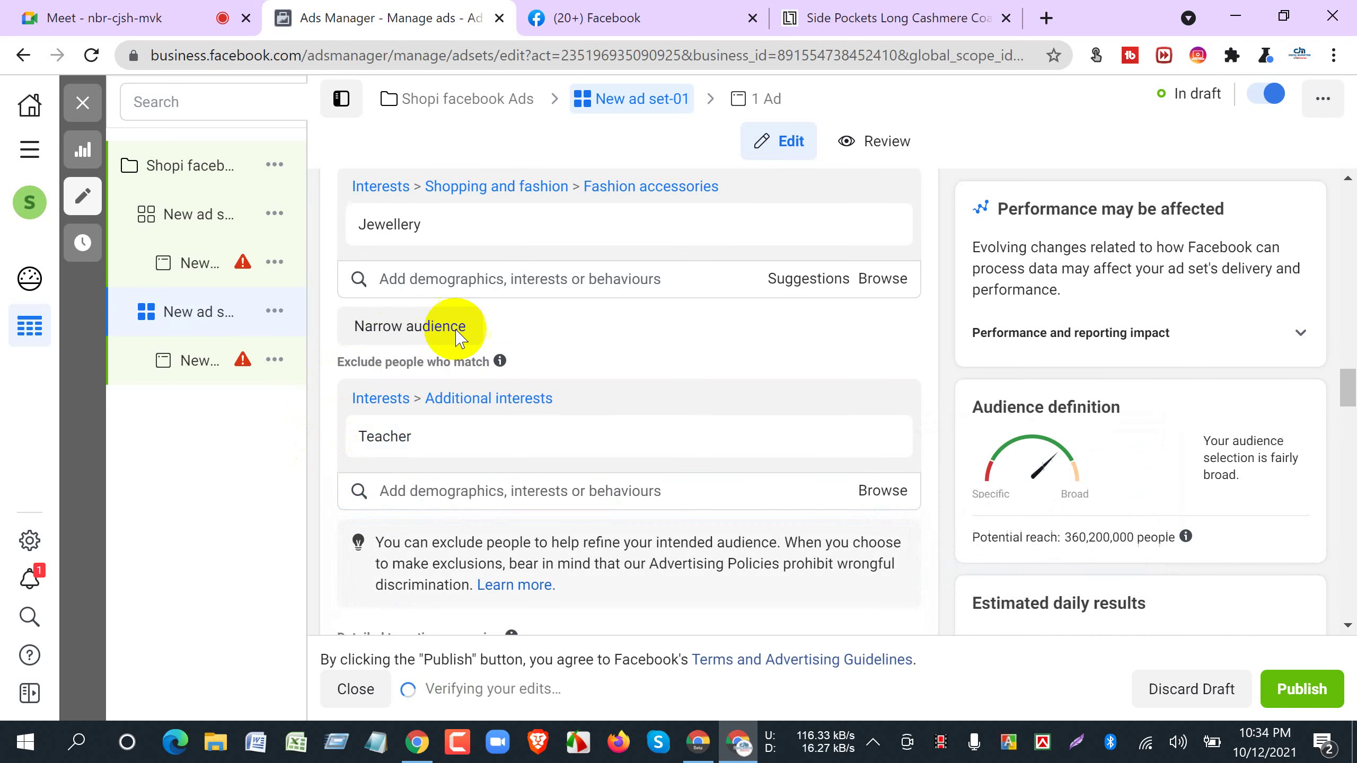
Exclude people who match the Small business interest from Business and industry as well.
mouse_move(860, 444)
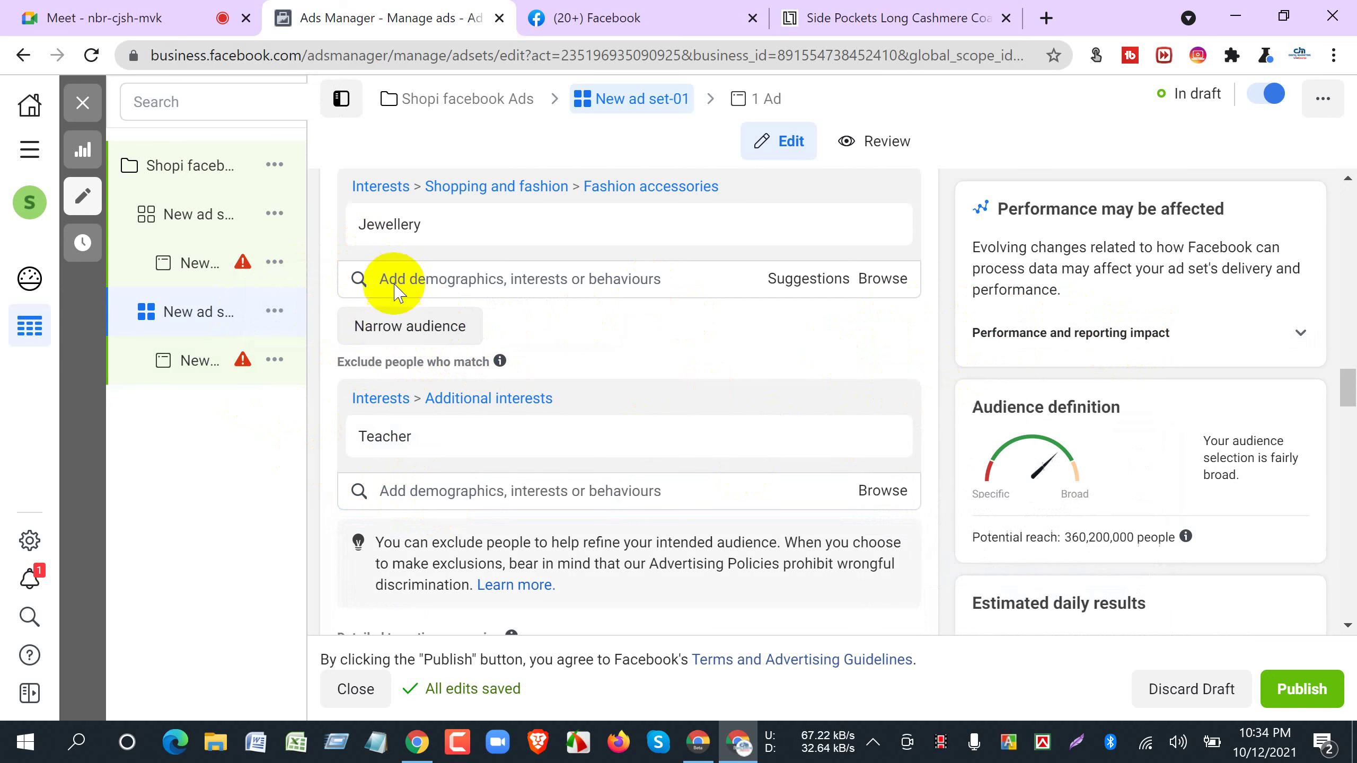
left_click_drag(433, 228, 364, 231)
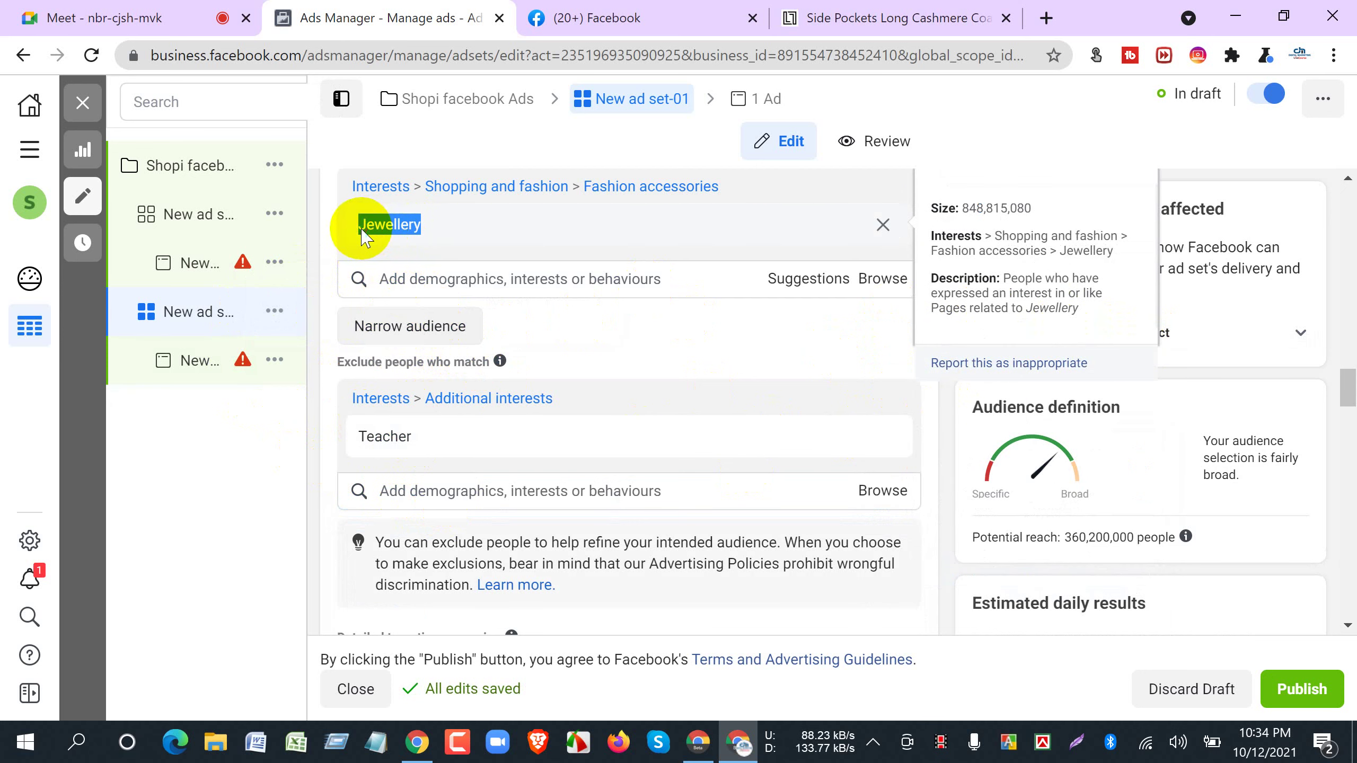
mouse_move(363, 434)
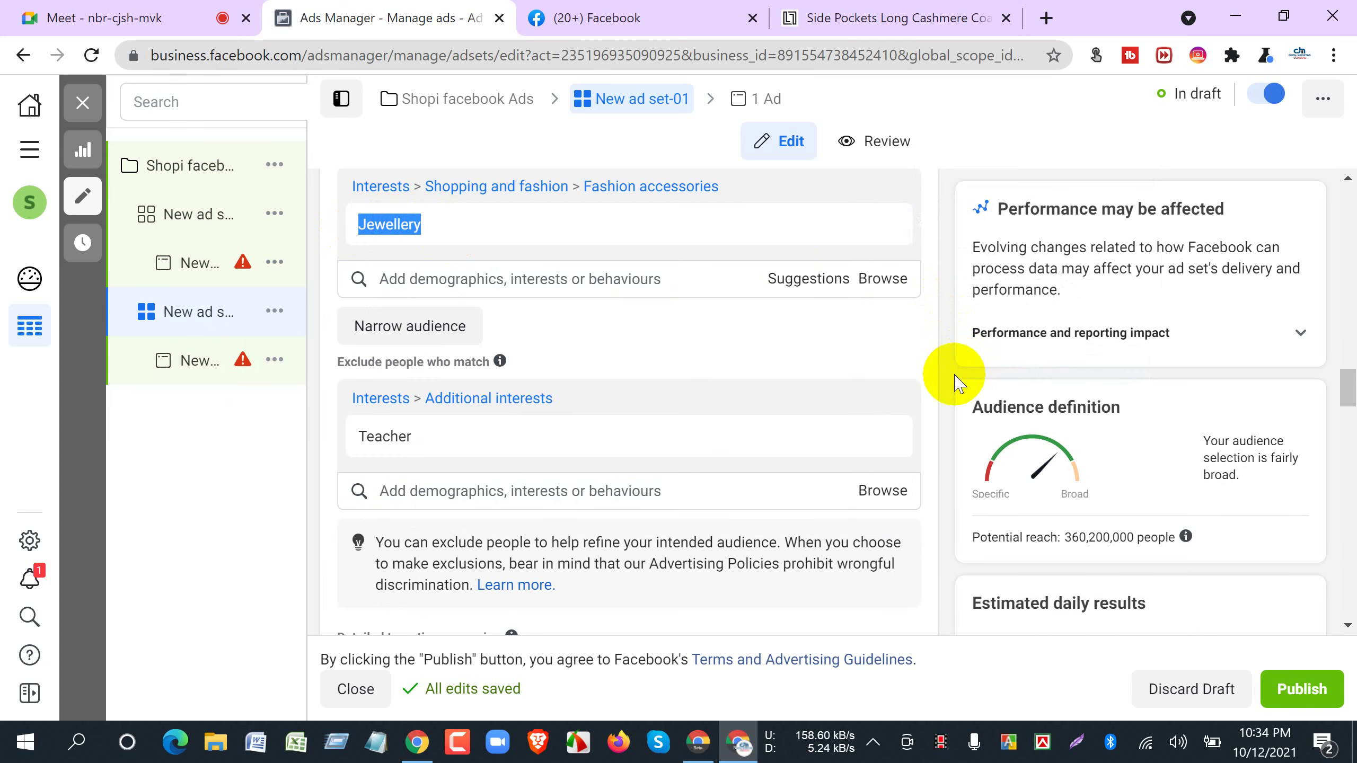
left_click(836, 388)
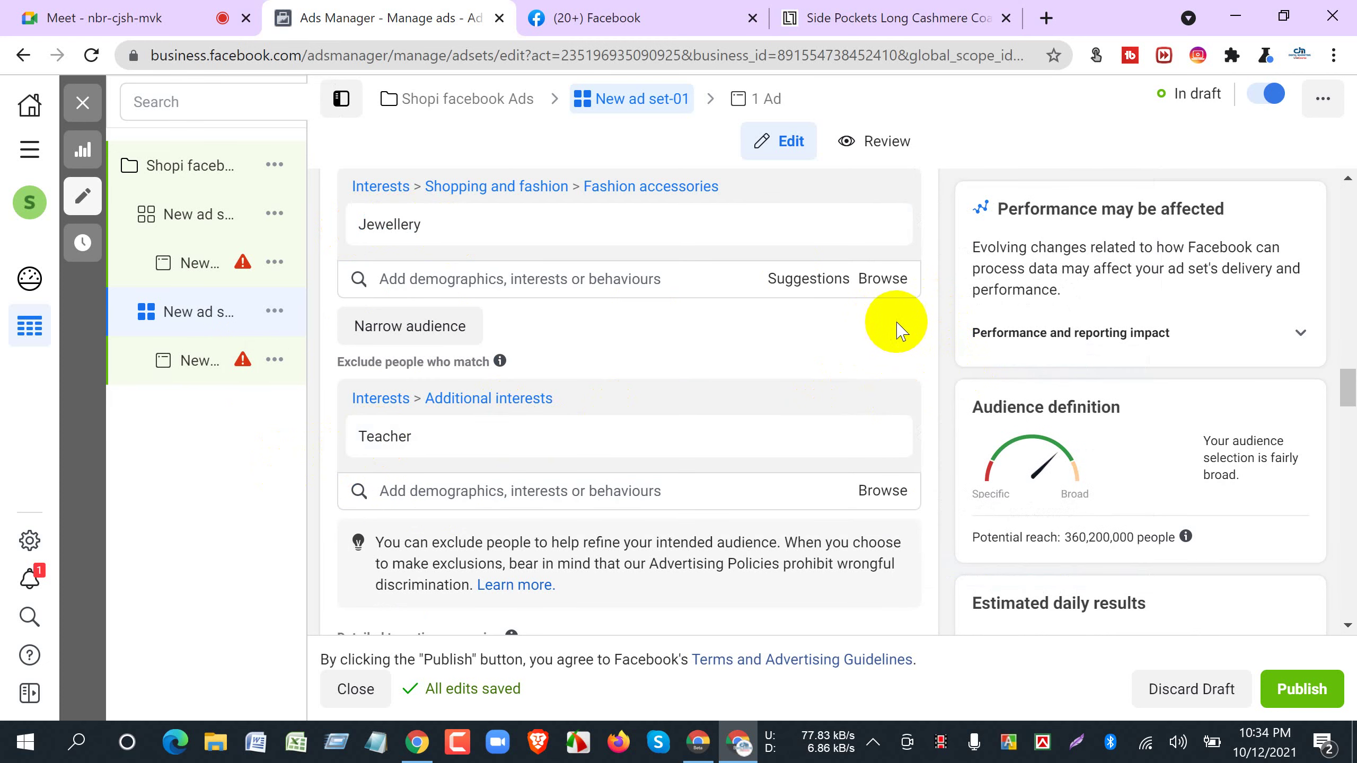
scroll(920, 382, "down", 3)
left_click(453, 352)
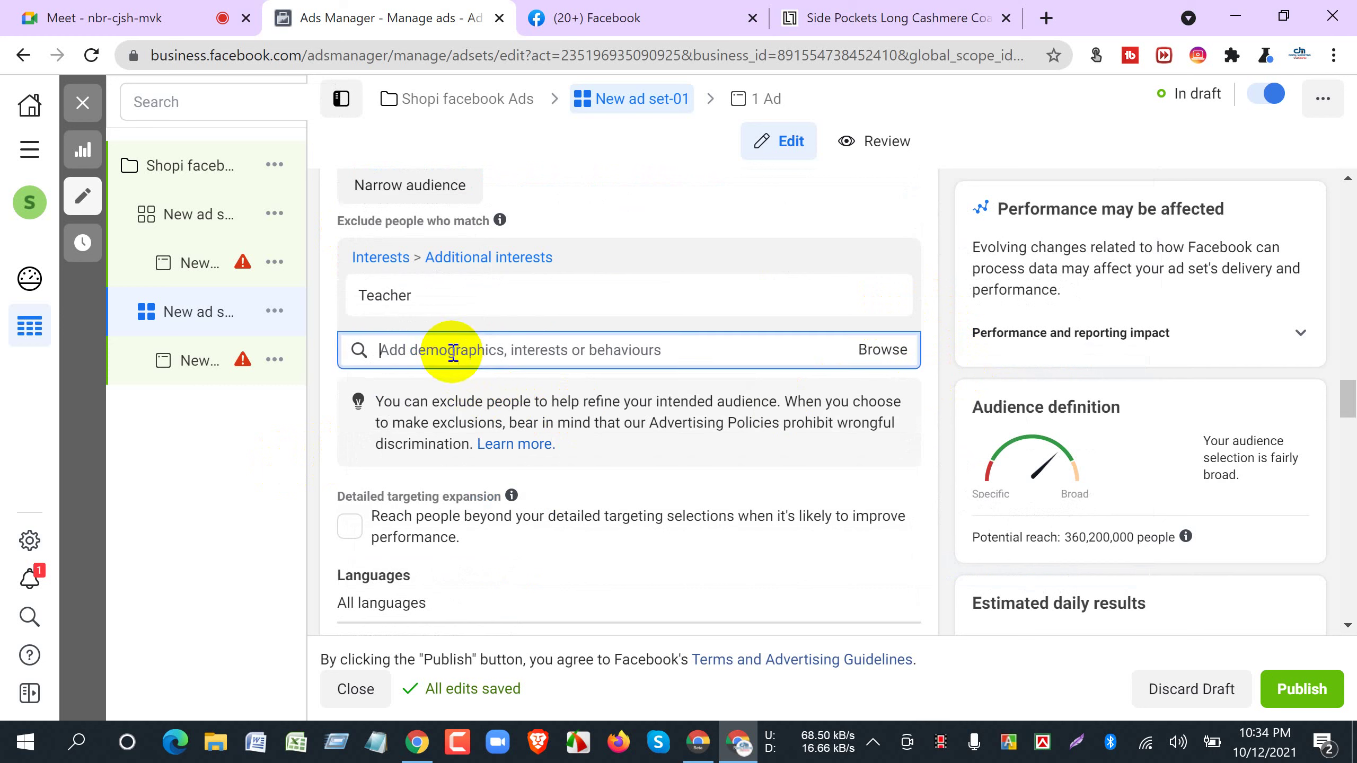
type("small busines")
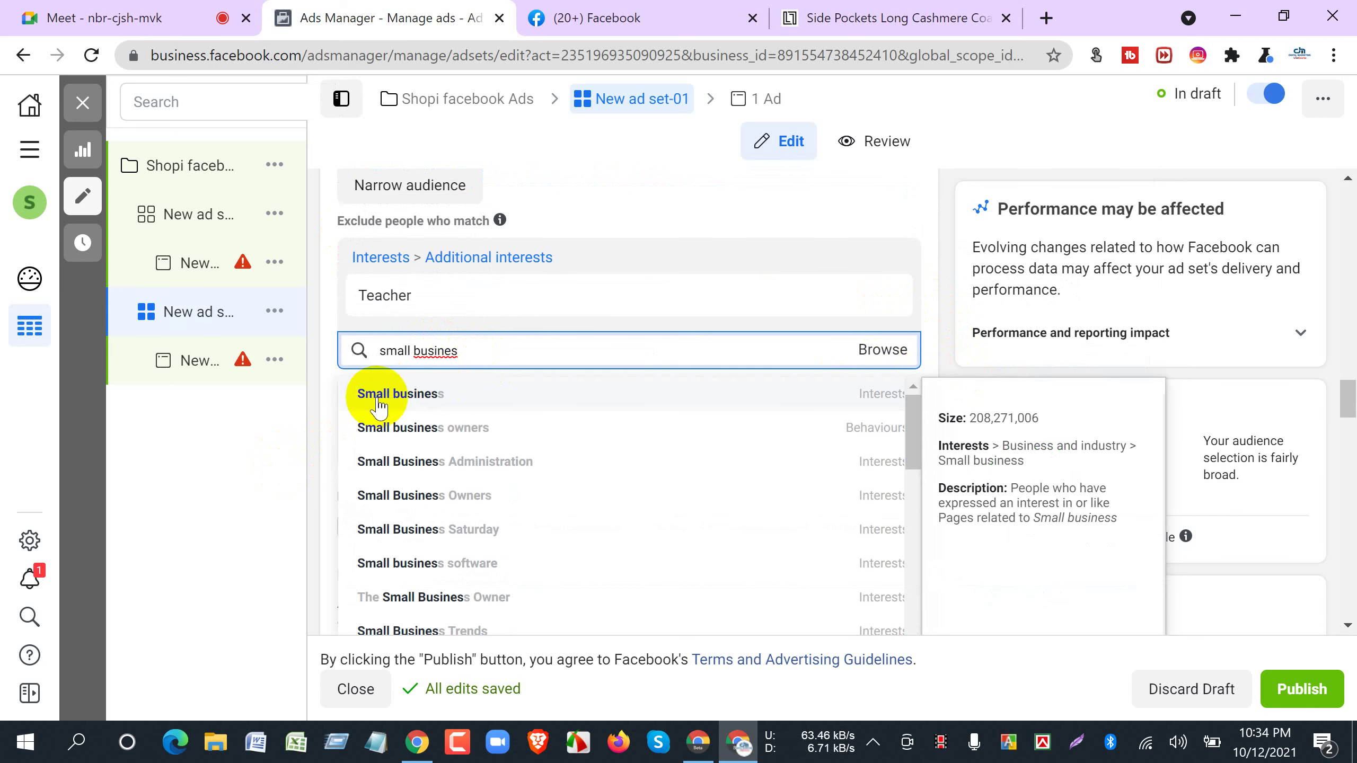
left_click(407, 398)
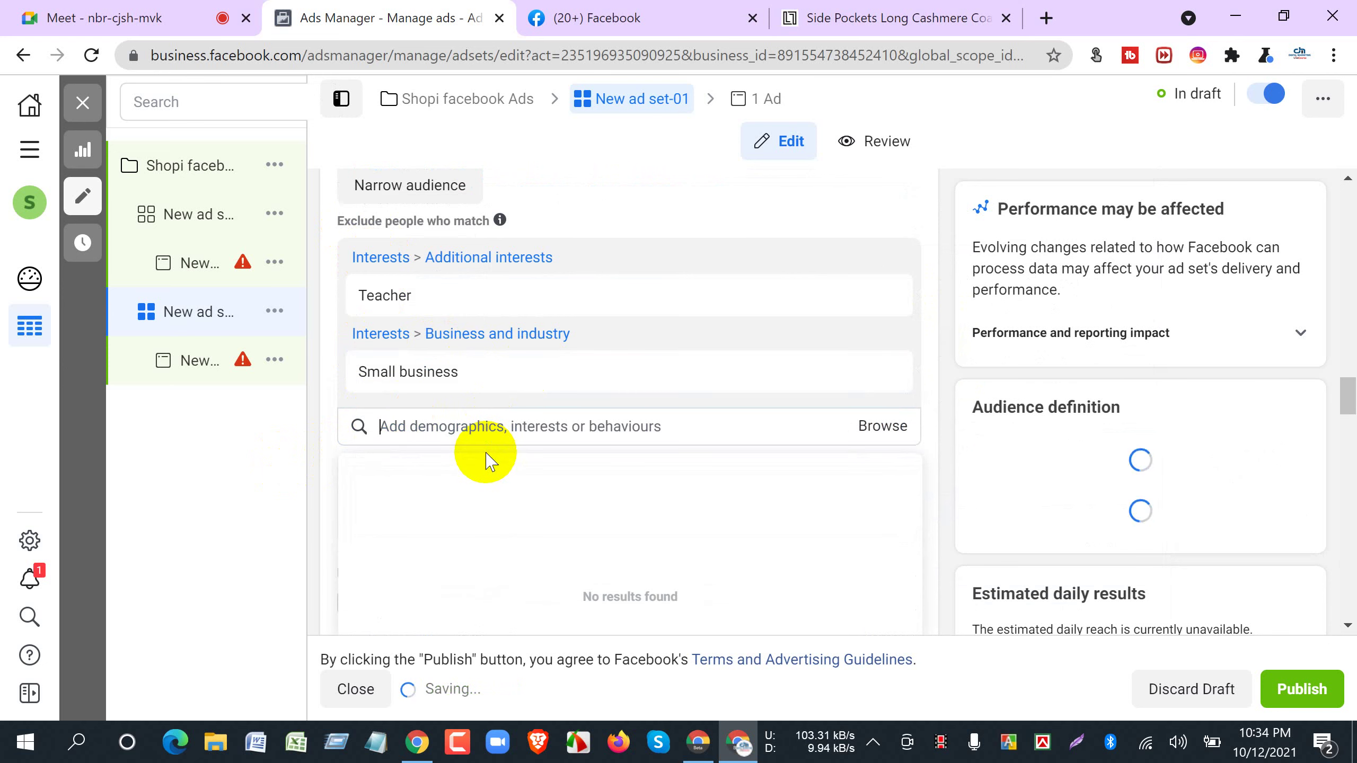
Exclude people who match the Drop shipping interest from the ad set's detailed targeting as well.
scroll(486, 452, "up", 2)
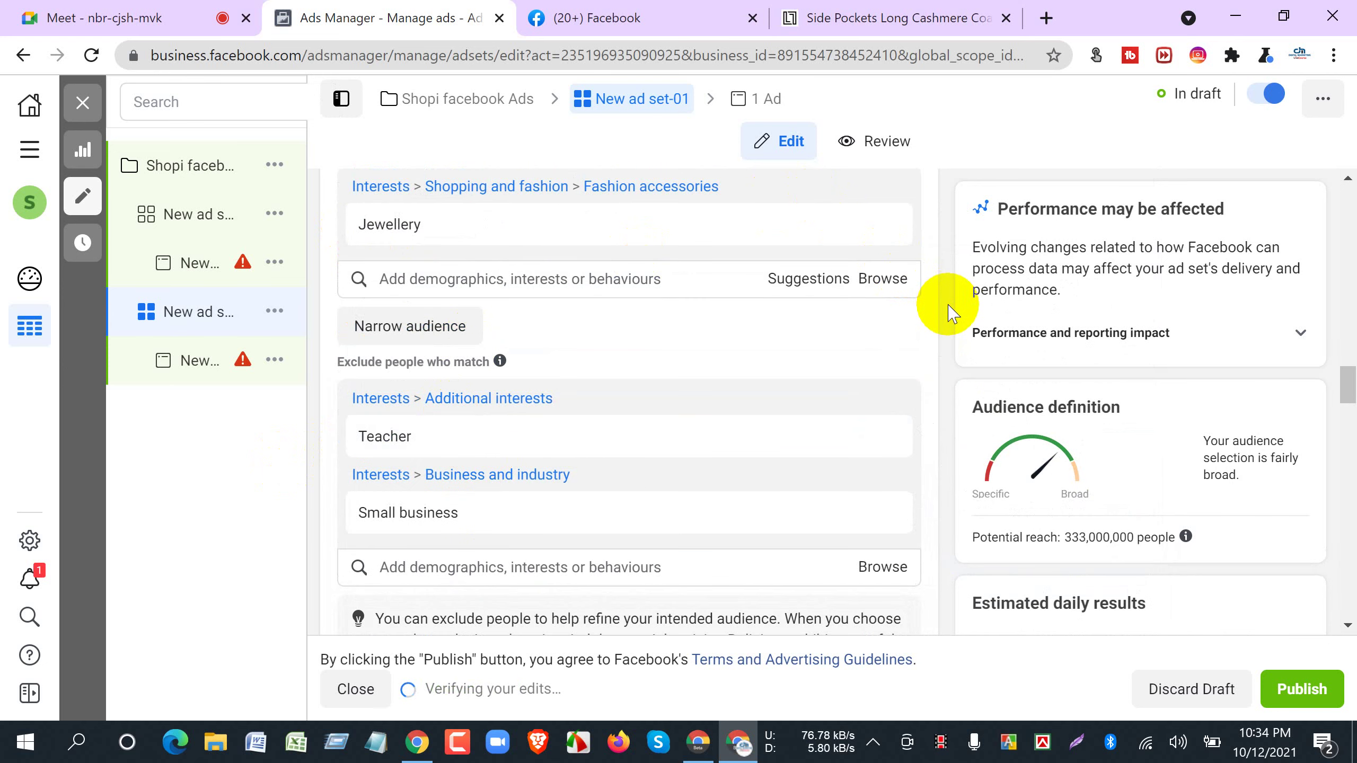
scroll(597, 294, "up", 2)
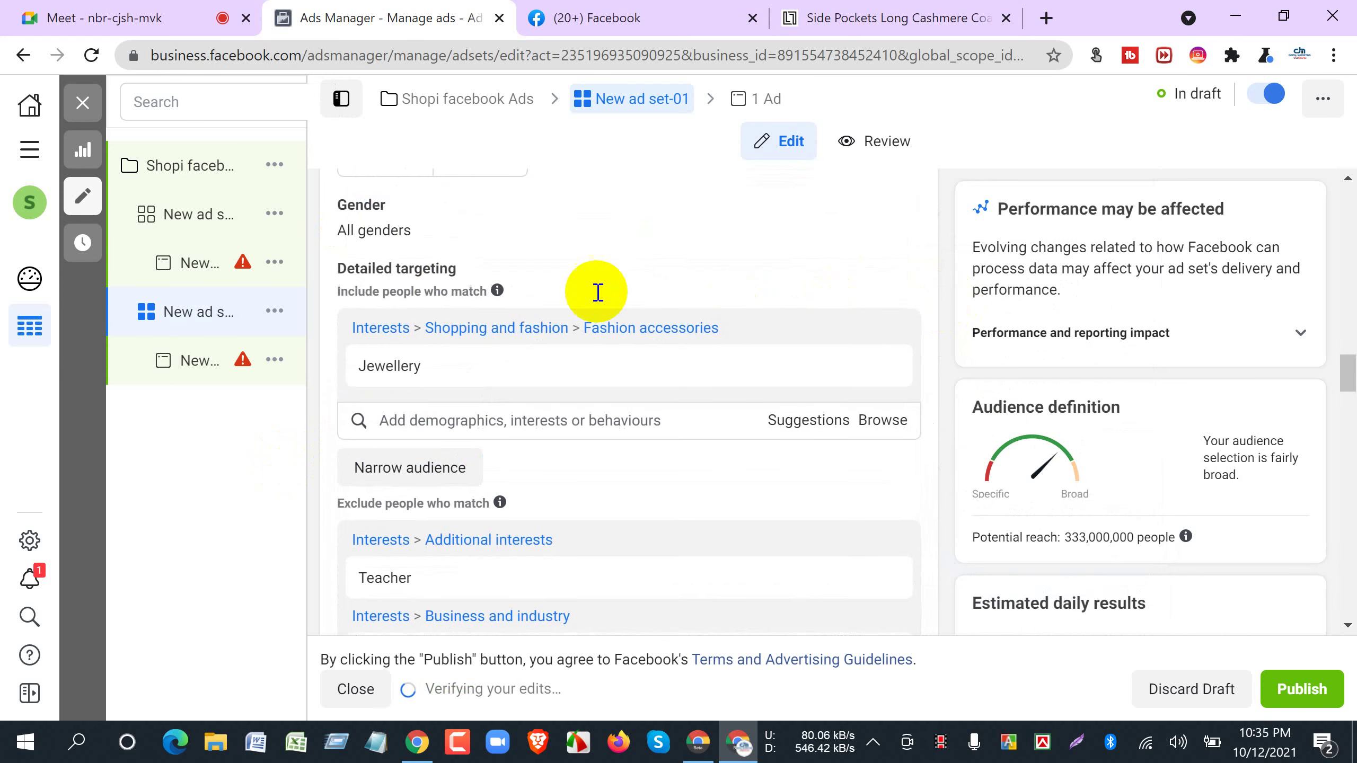
mouse_move(389, 367)
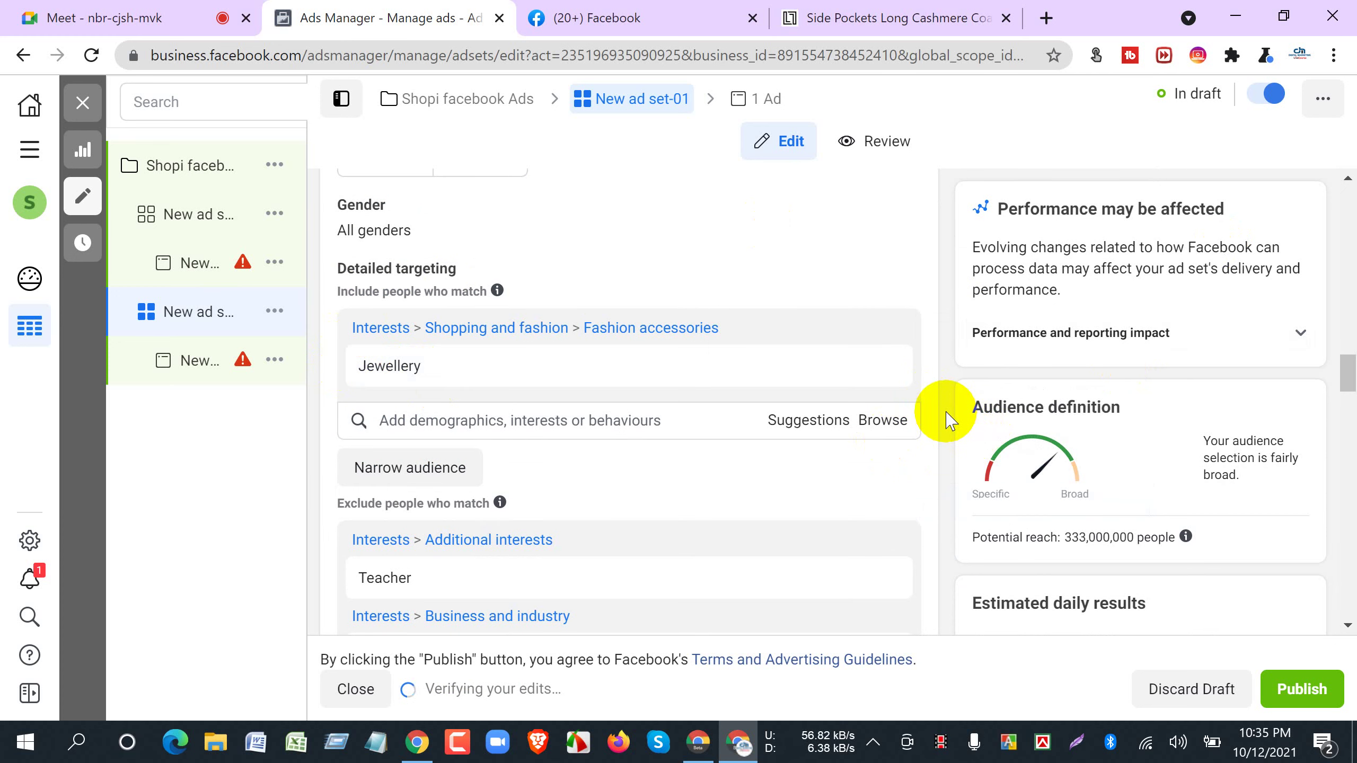
scroll(950, 419, "down", 5)
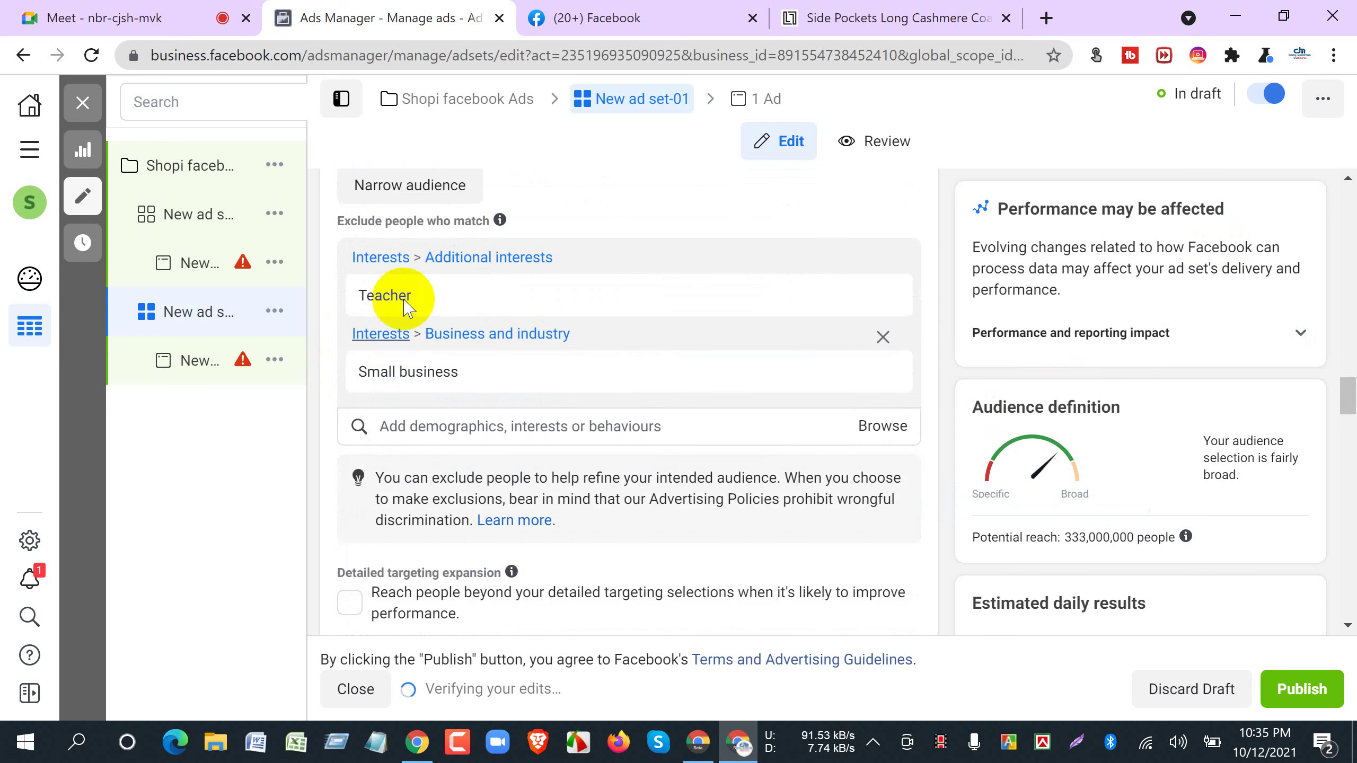
left_click(449, 426)
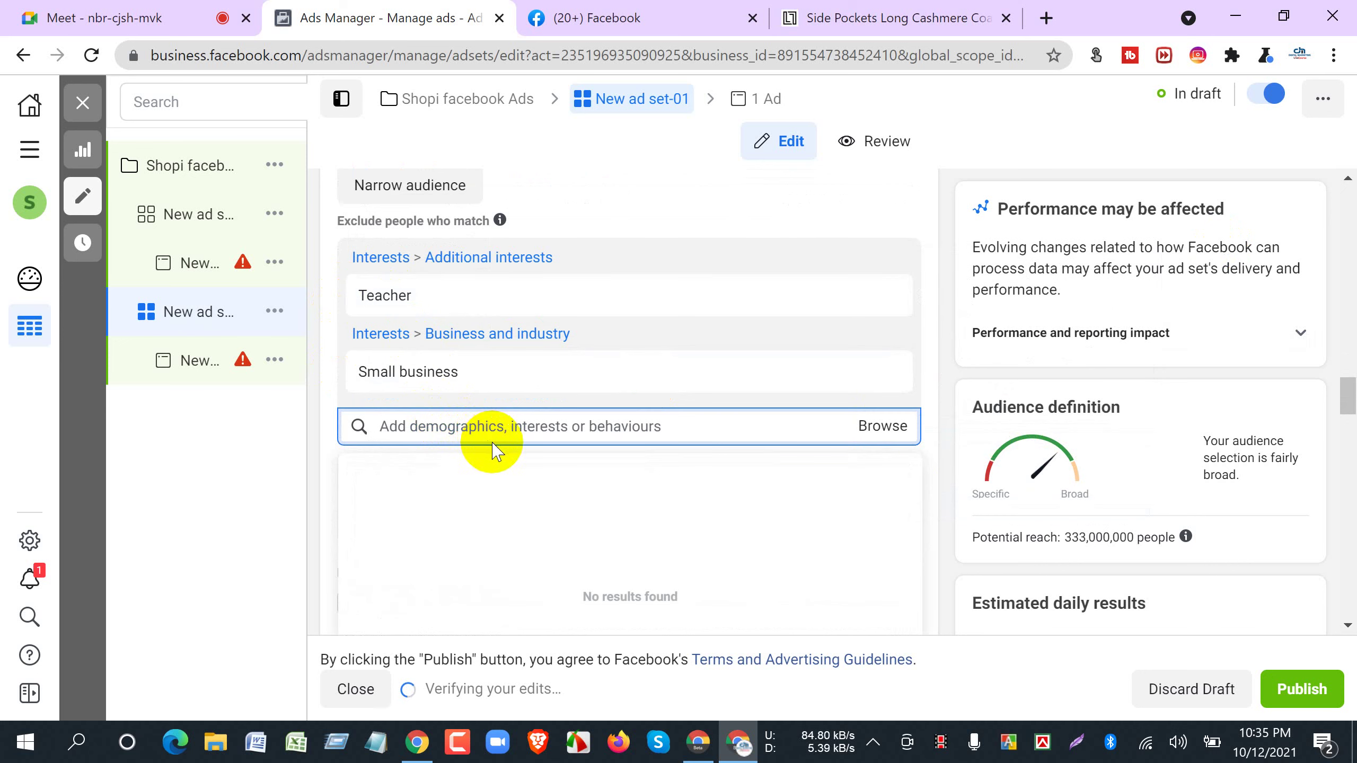
type("drop")
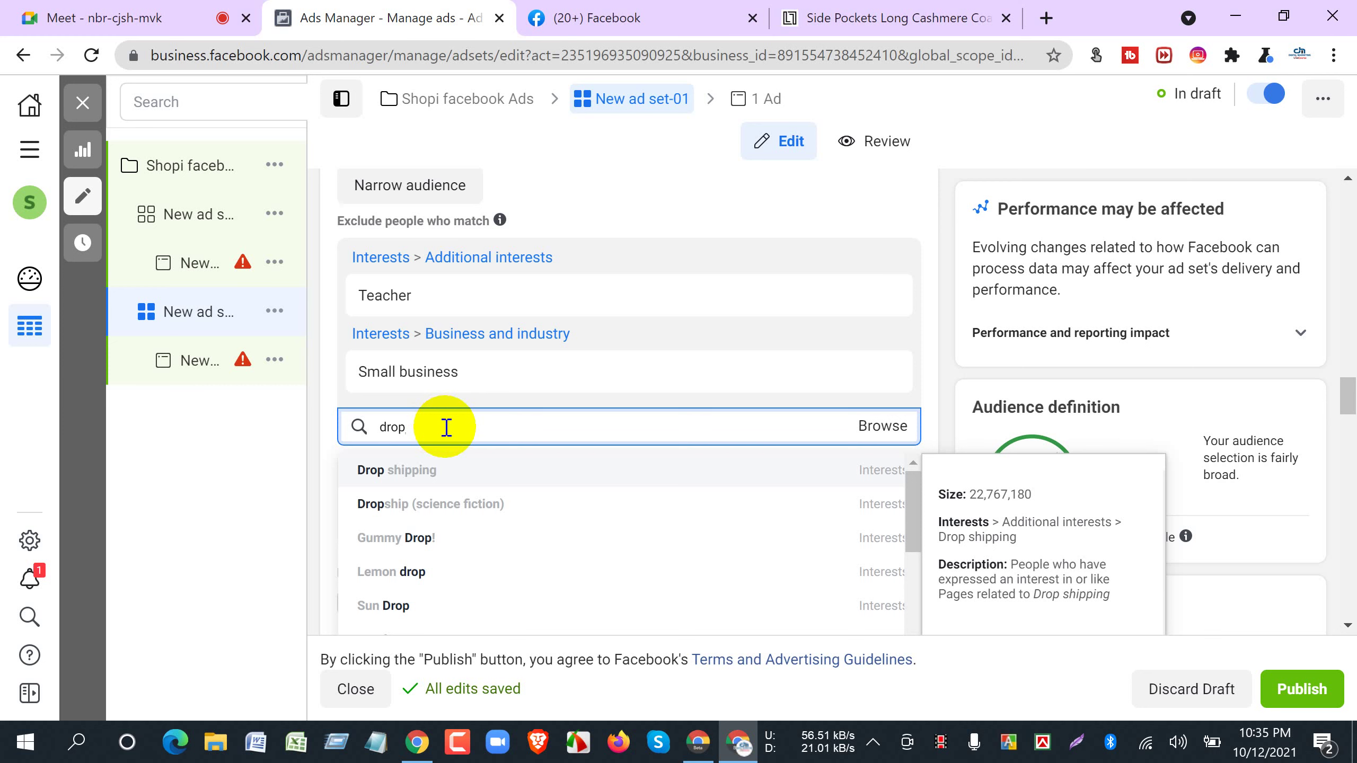
left_click(370, 469)
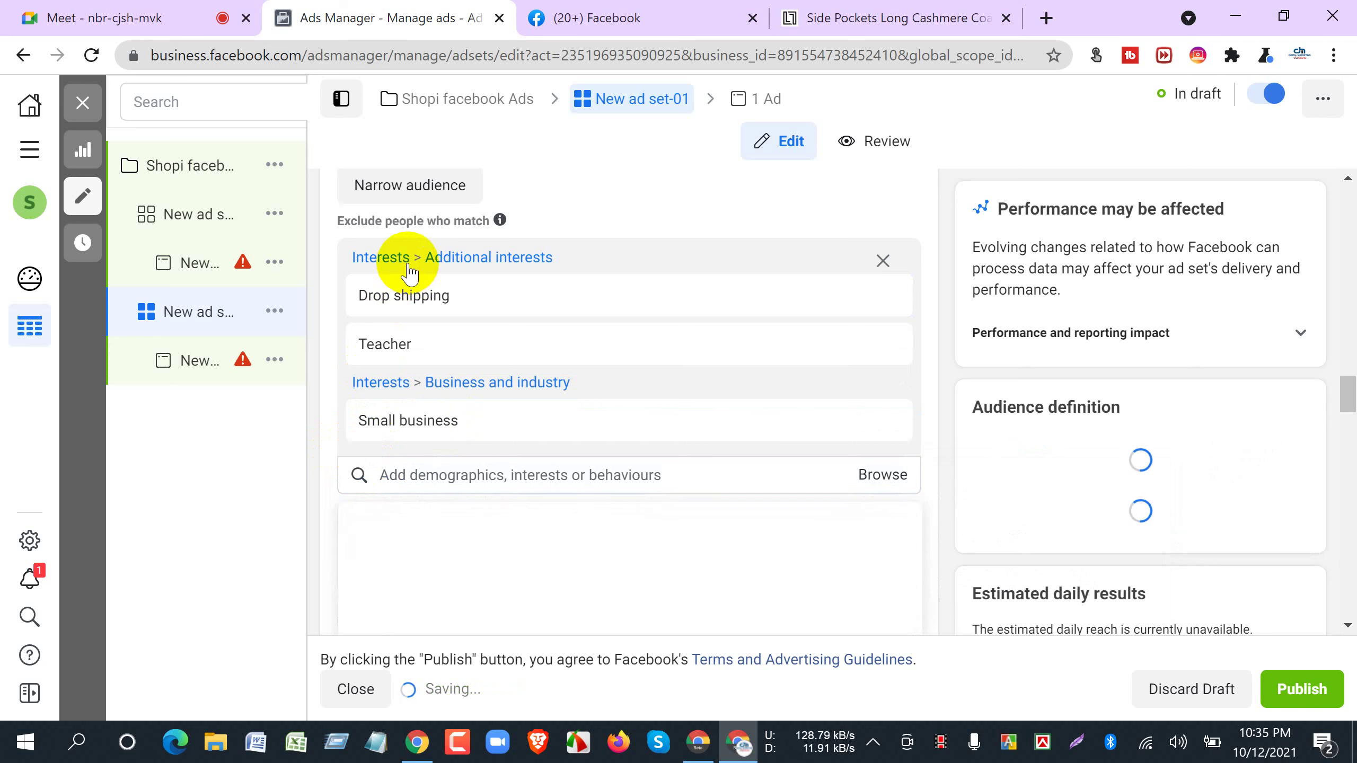
Remove all excluded interests under Additional interests and Business and industry from the detailed targeting.
mouse_move(594, 434)
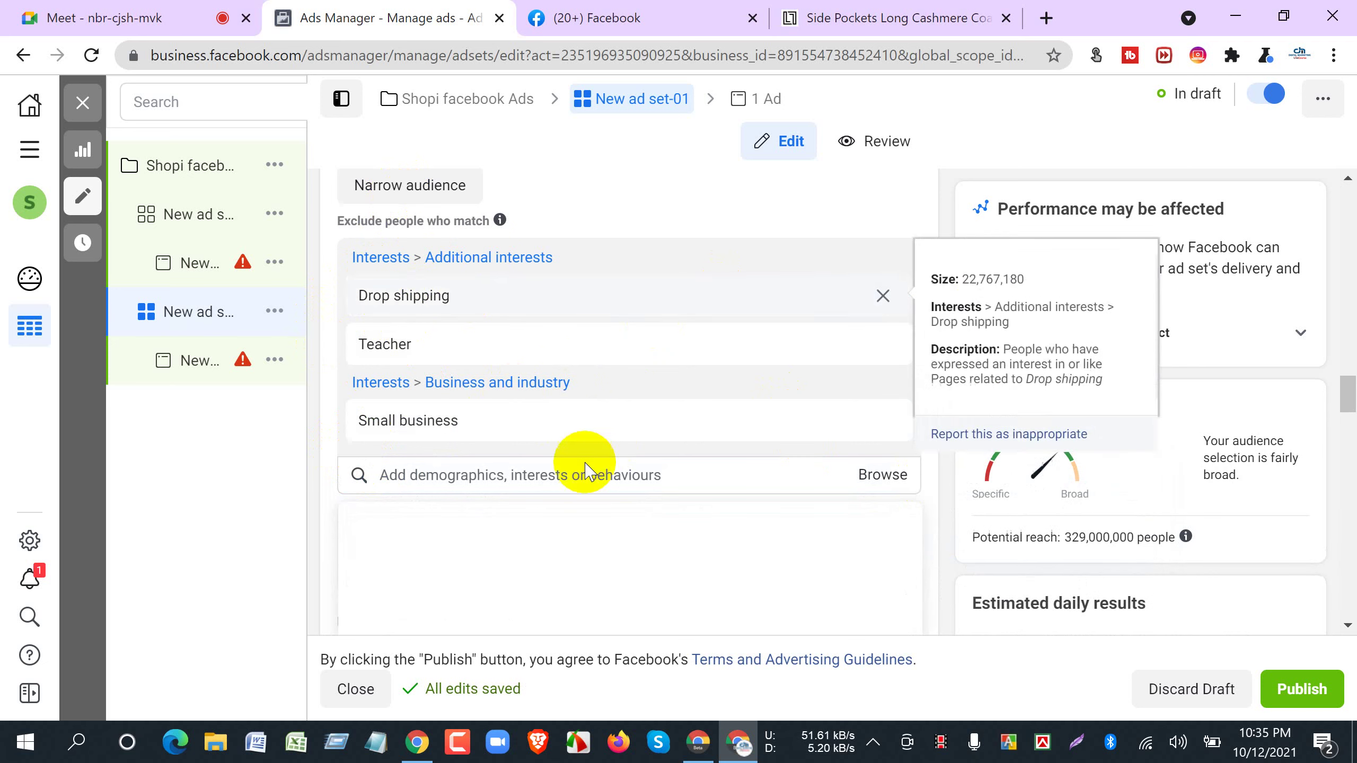
mouse_move(678, 336)
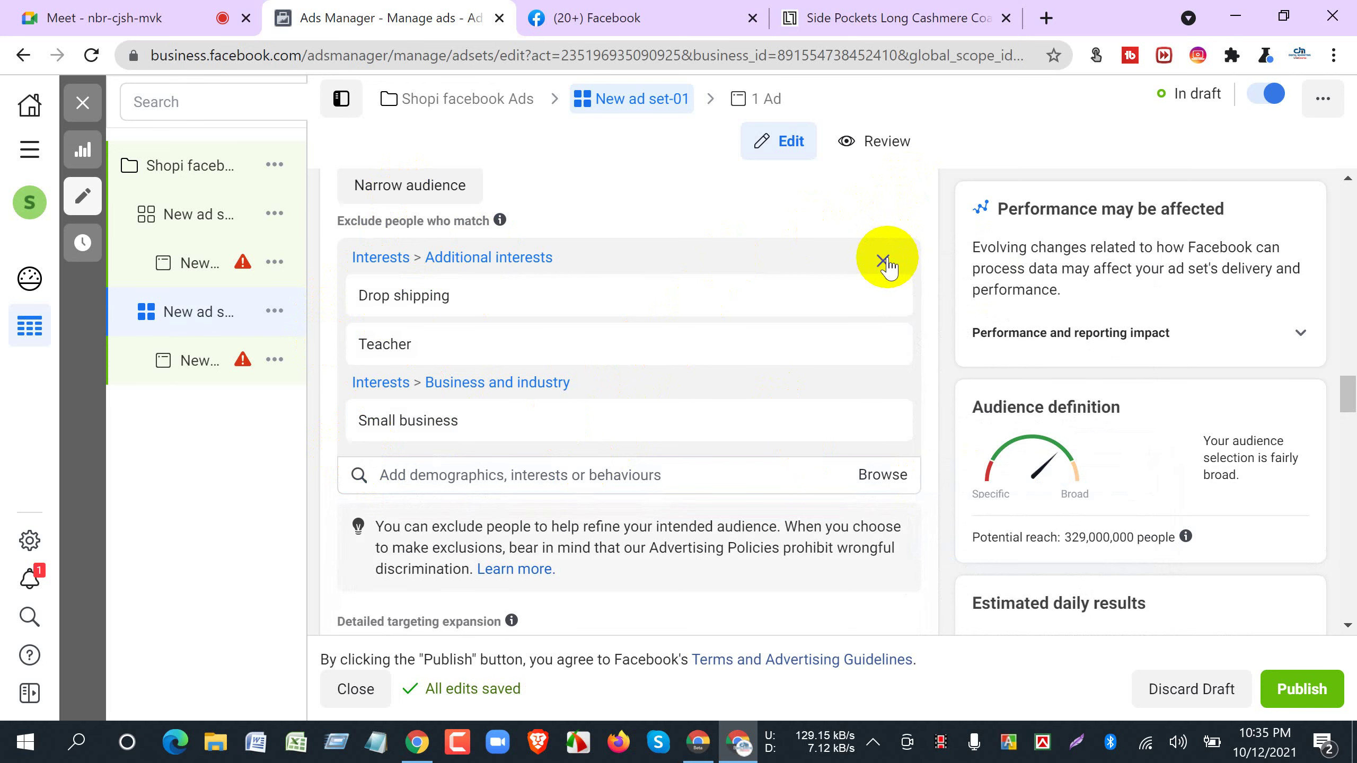
left_click(883, 262)
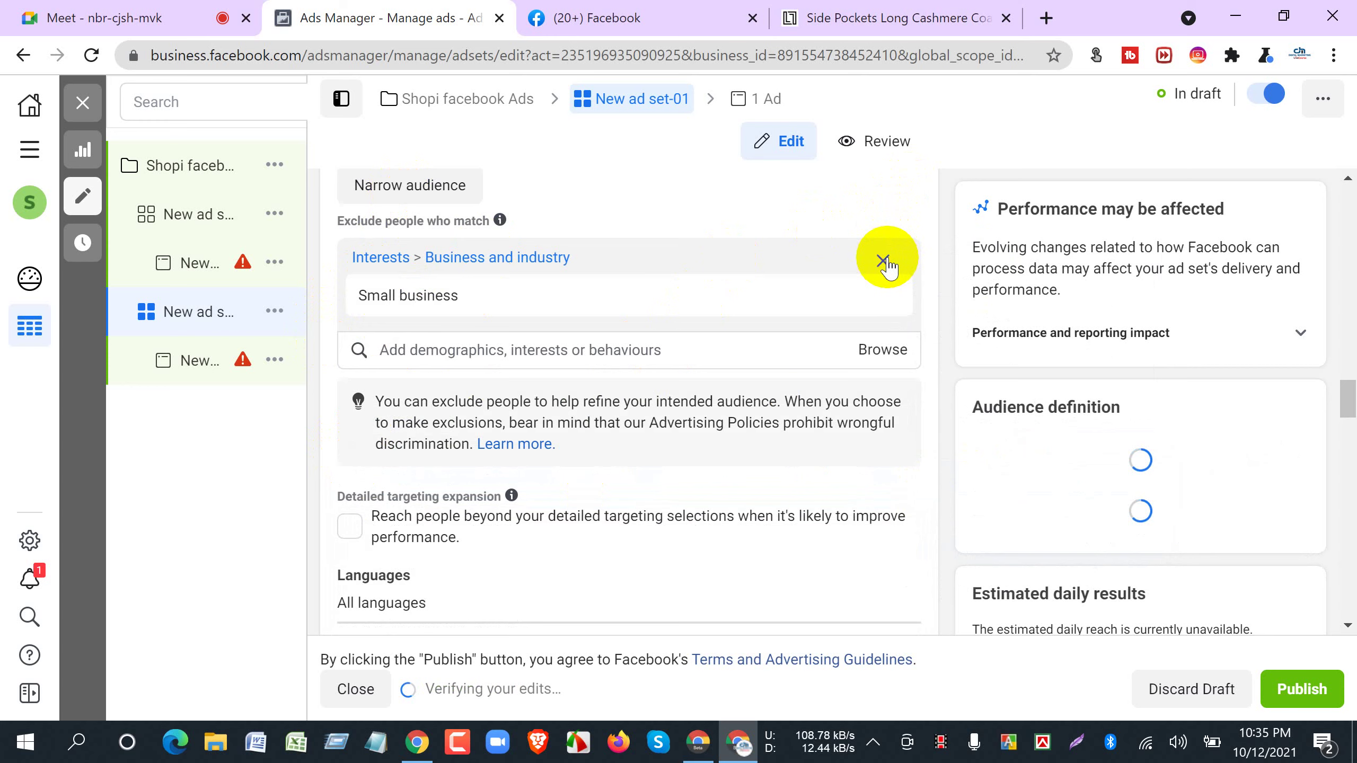
left_click(883, 260)
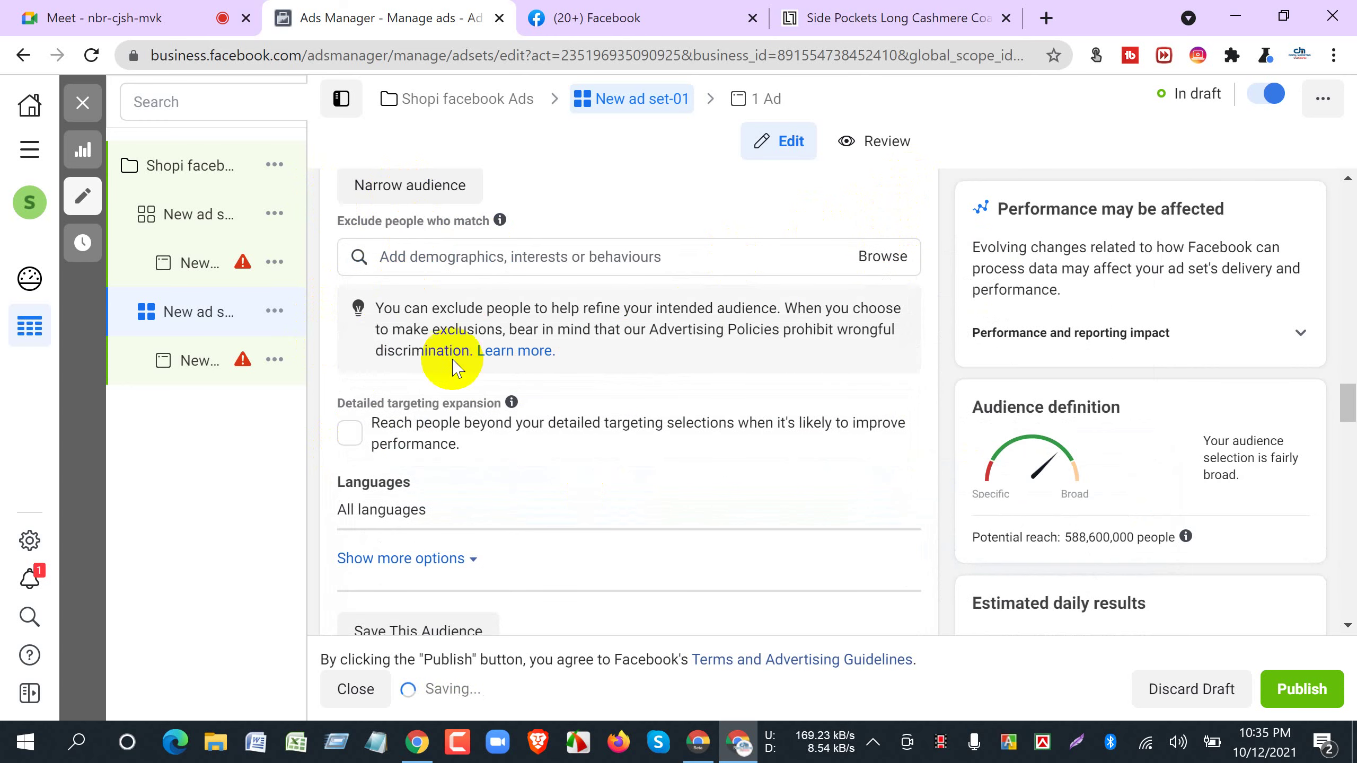
Try detailed targeting expansion on the Jewellery audience, then switch it off again.
scroll(534, 497, "down", 15)
scroll(494, 470, "up", 15)
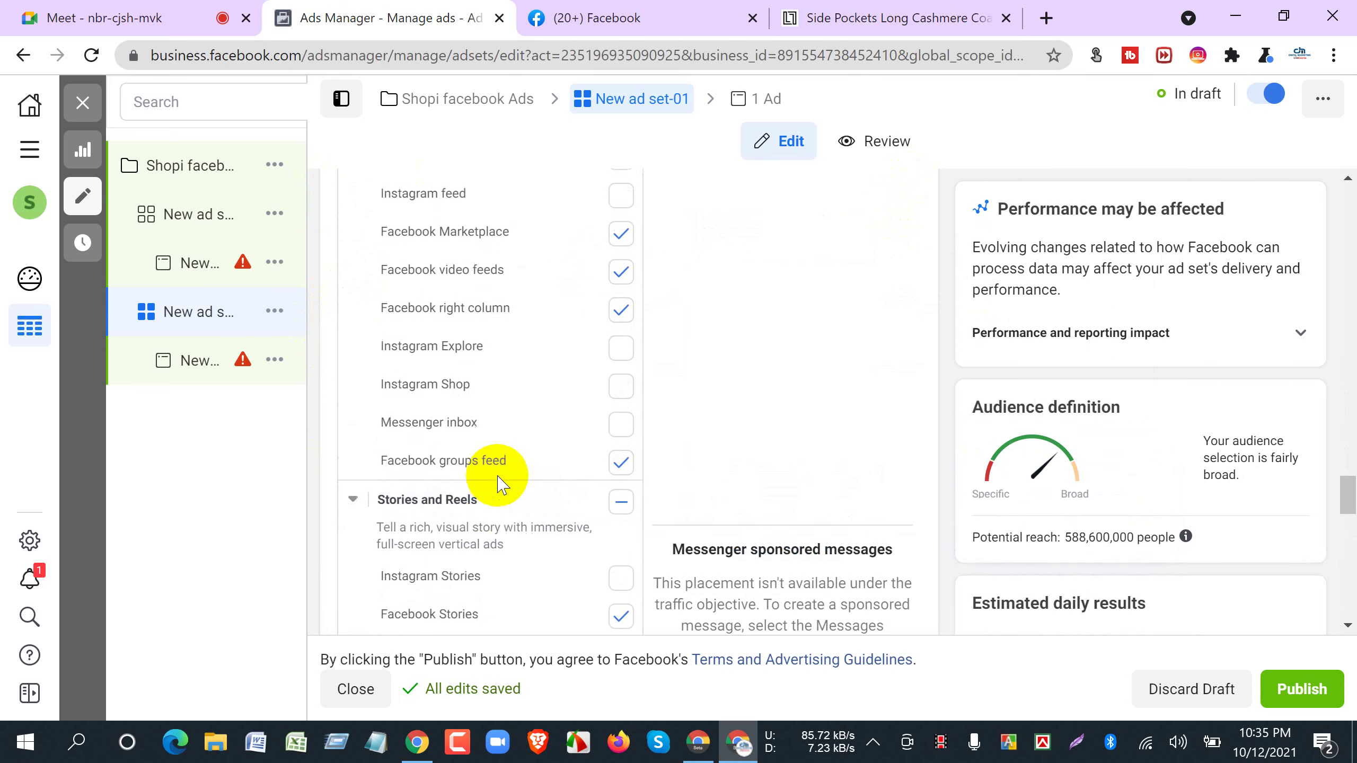
scroll(494, 468, "down", 8)
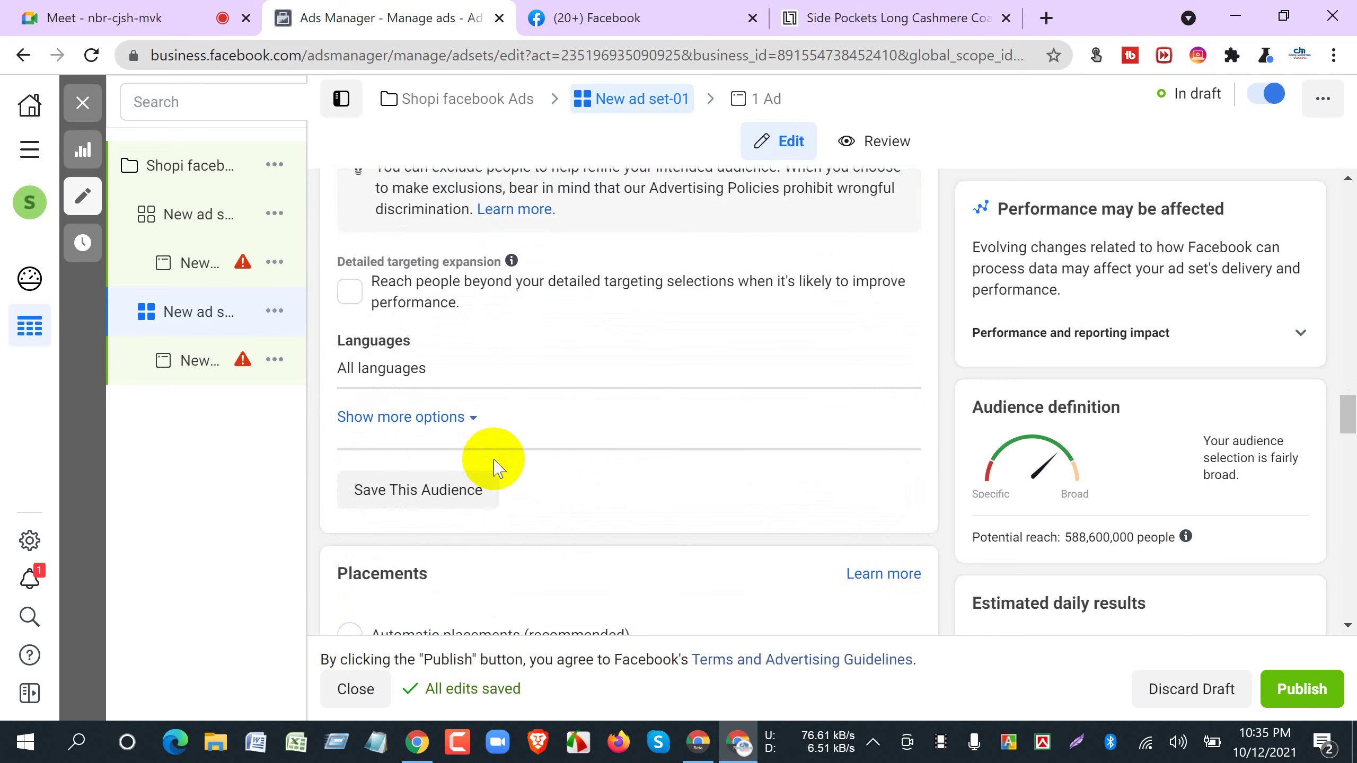
left_click(350, 292)
scroll(588, 400, "down", 3)
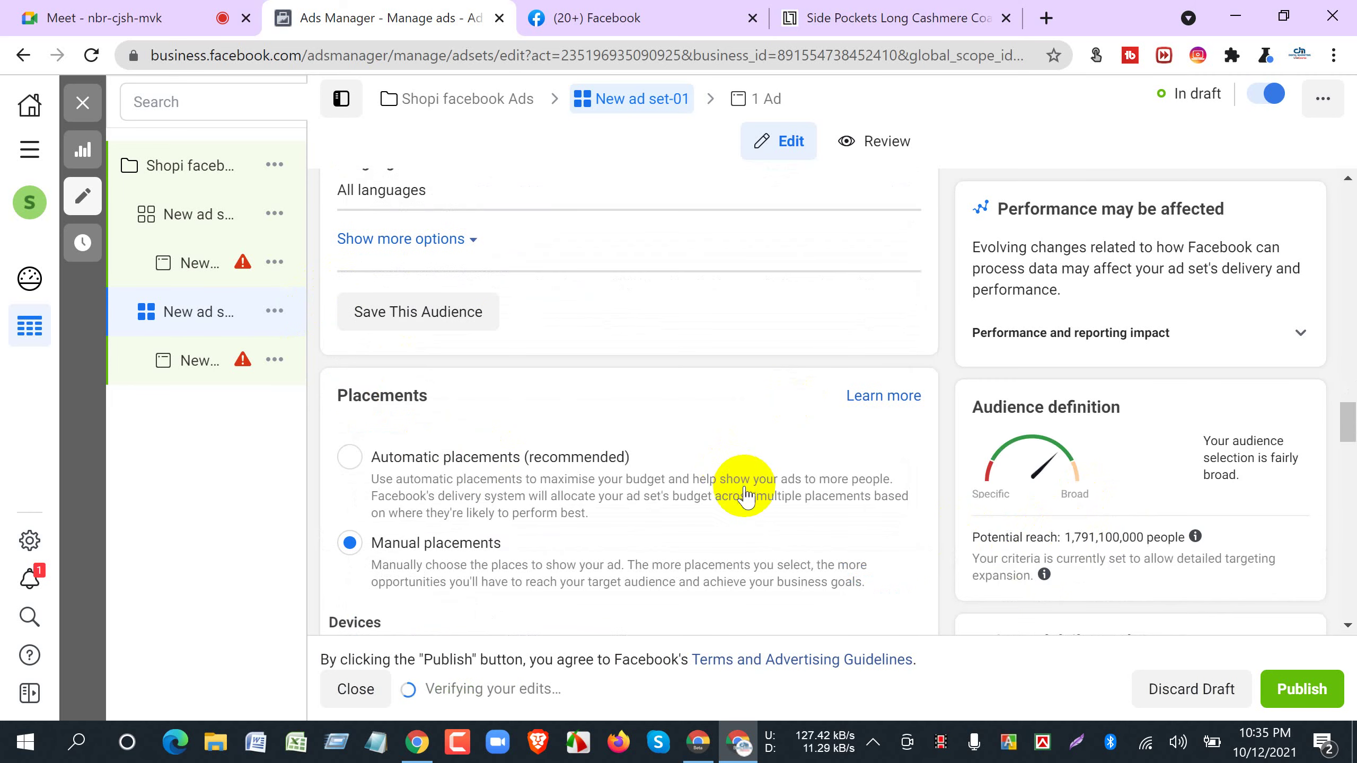
scroll(745, 492, "up", 6)
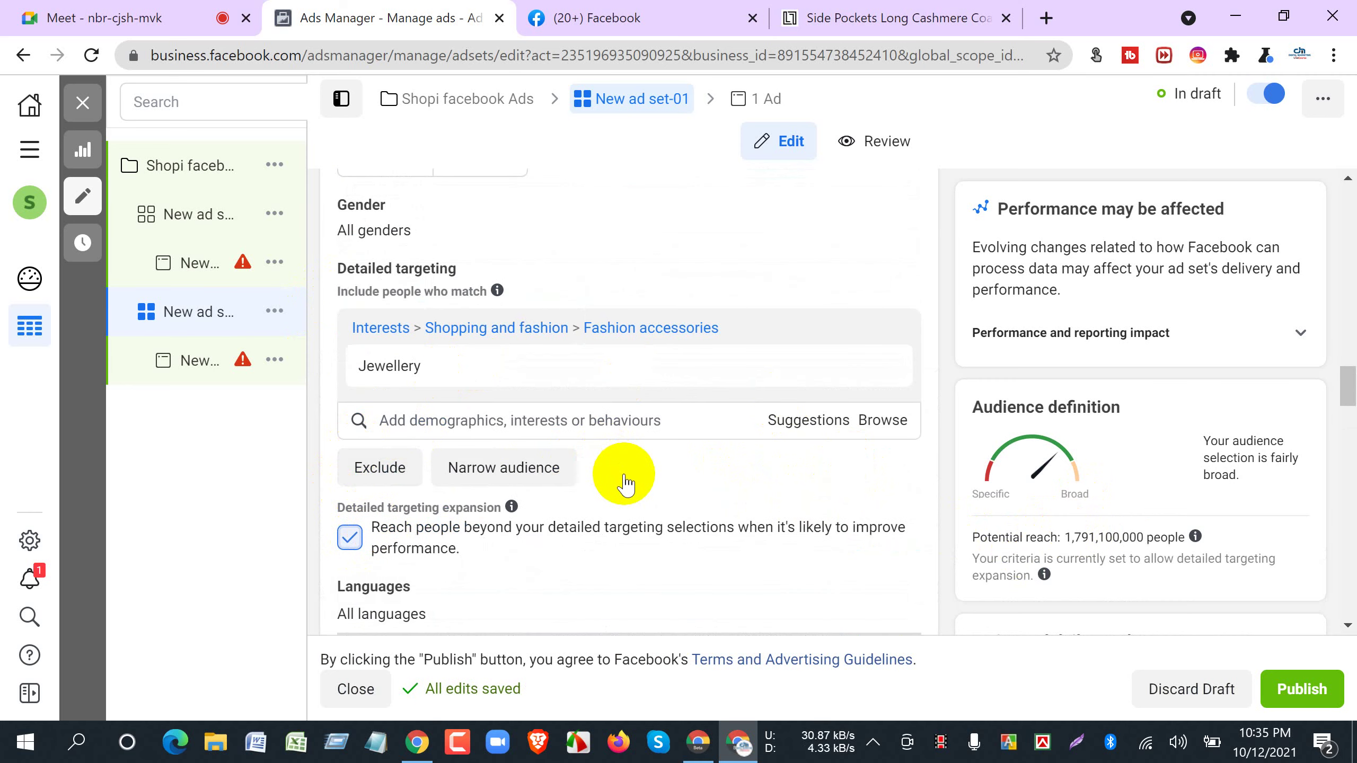
scroll(663, 460, "up", 10)
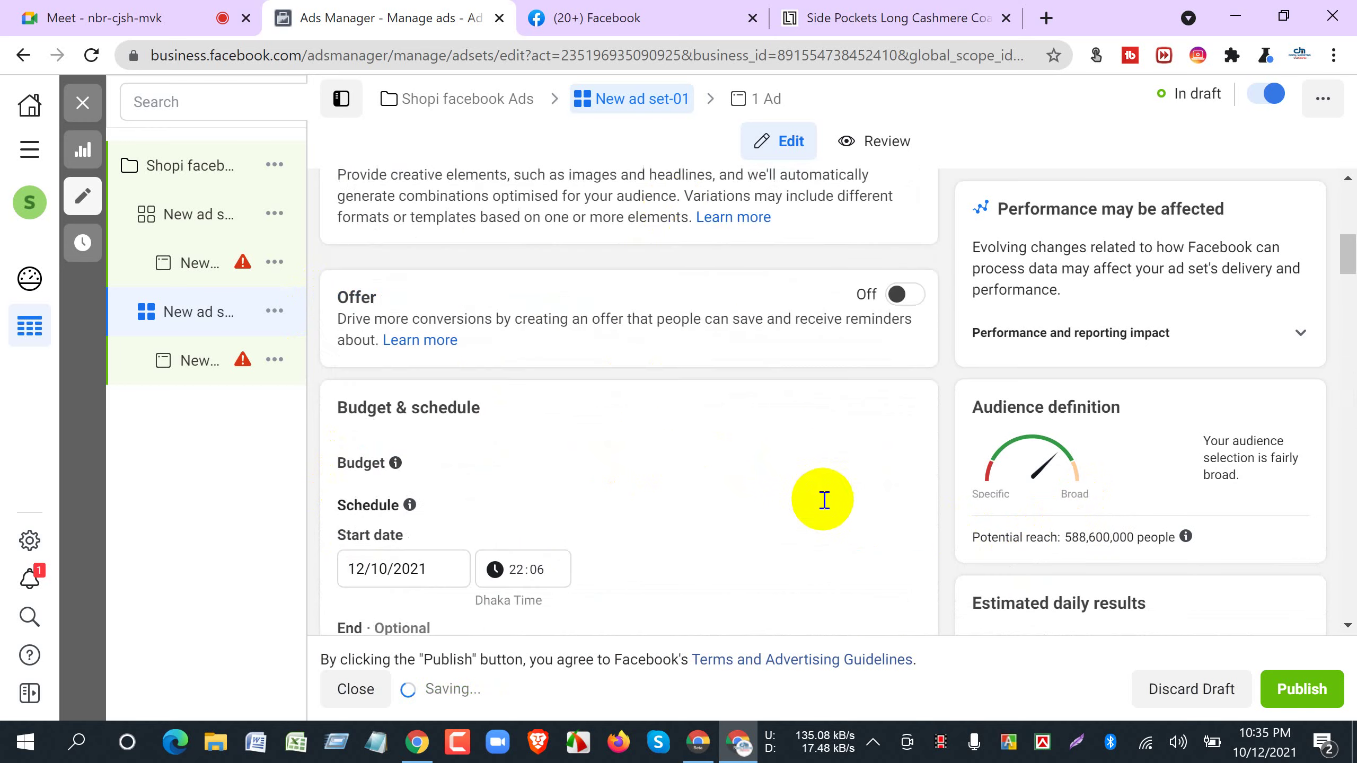
Review New ad set-01's schedule, locations, age, gender, detailed targeting, placements, and optimisation and delivery settings.
scroll(823, 502, "up", 10)
scroll(702, 461, "down", 15)
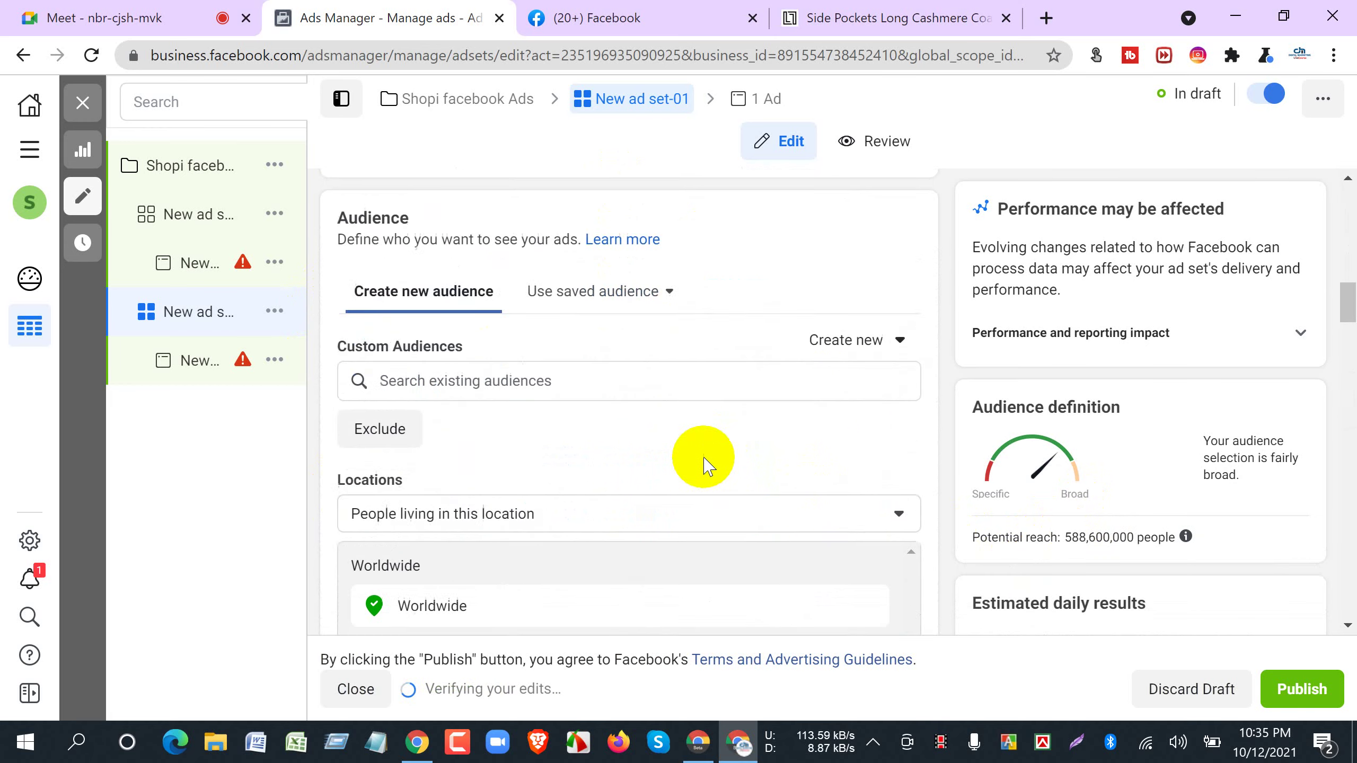
scroll(705, 462, "down", 10)
scroll(722, 473, "up", 6)
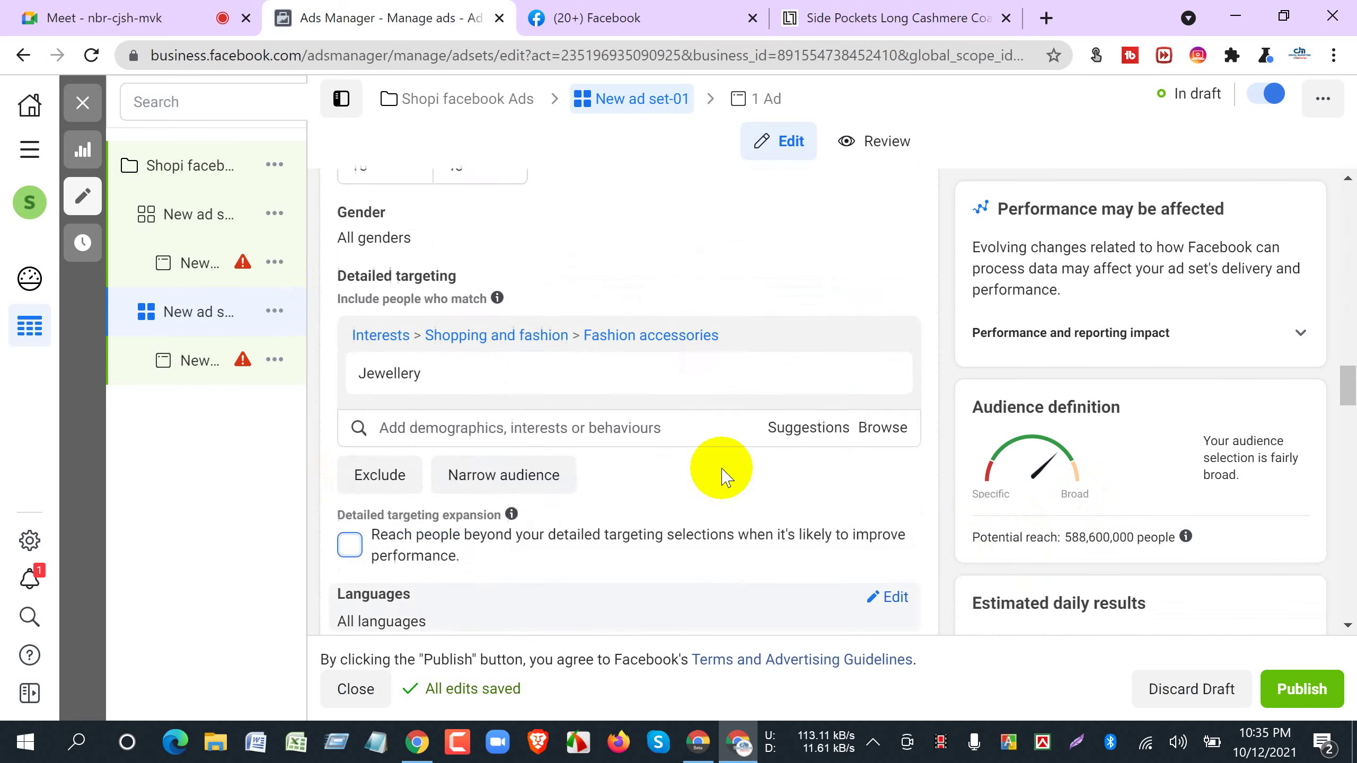
scroll(722, 467, "up", 5)
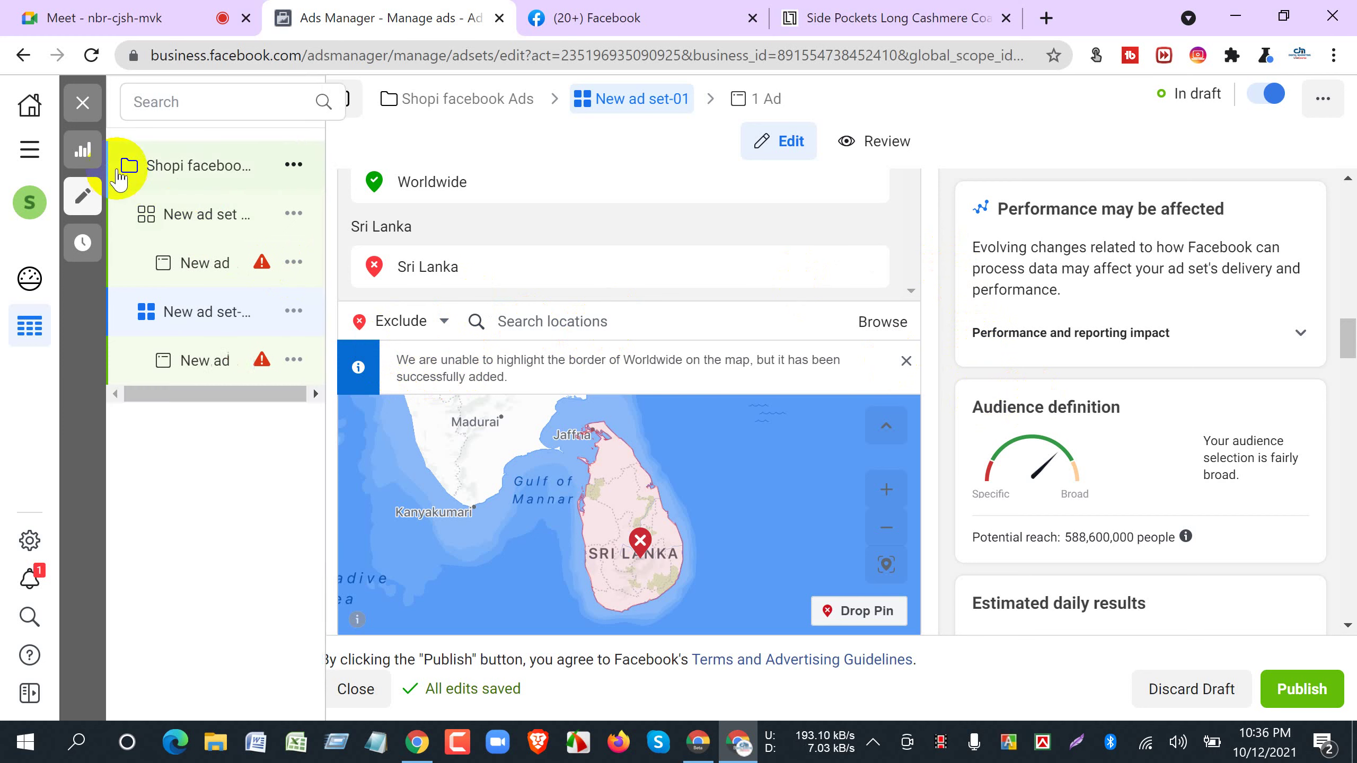
mouse_move(172, 158)
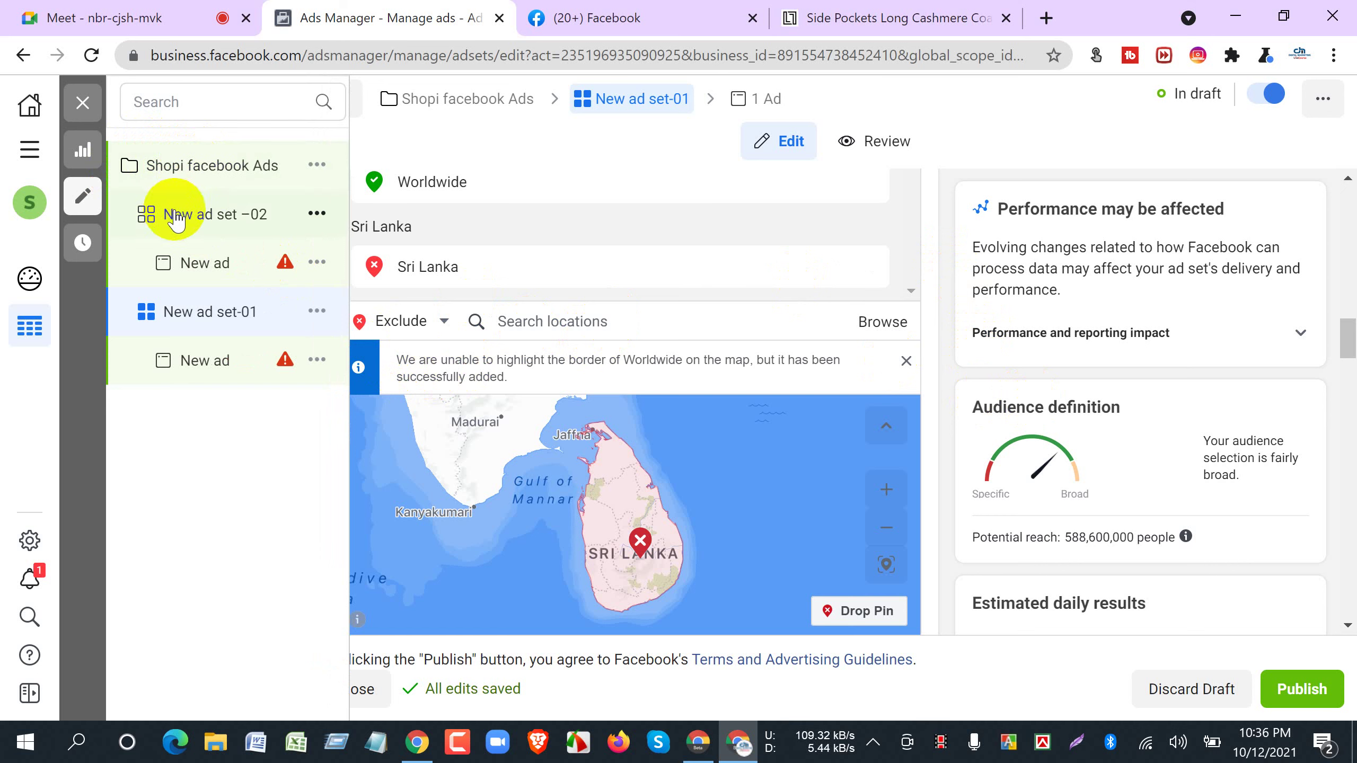
scroll(556, 310, "up", 2)
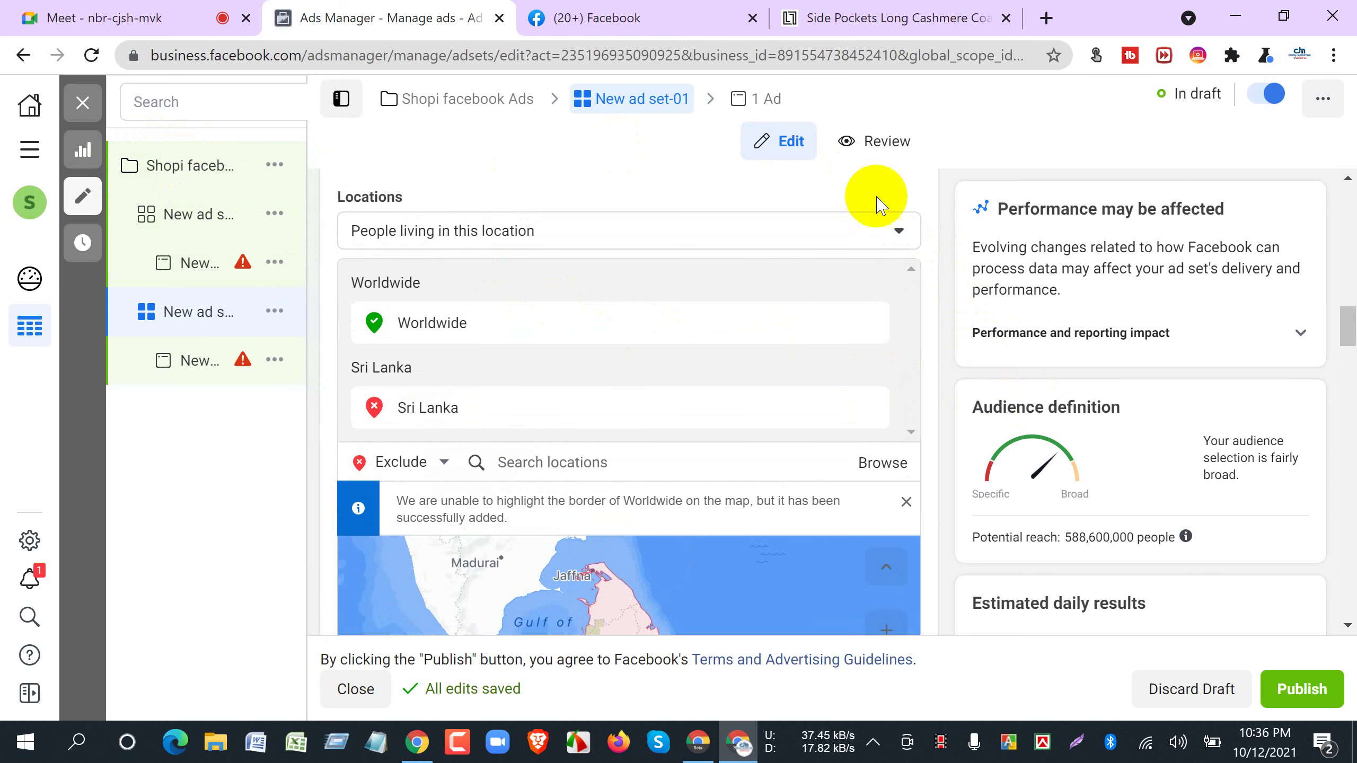
scroll(930, 417, "down", 10)
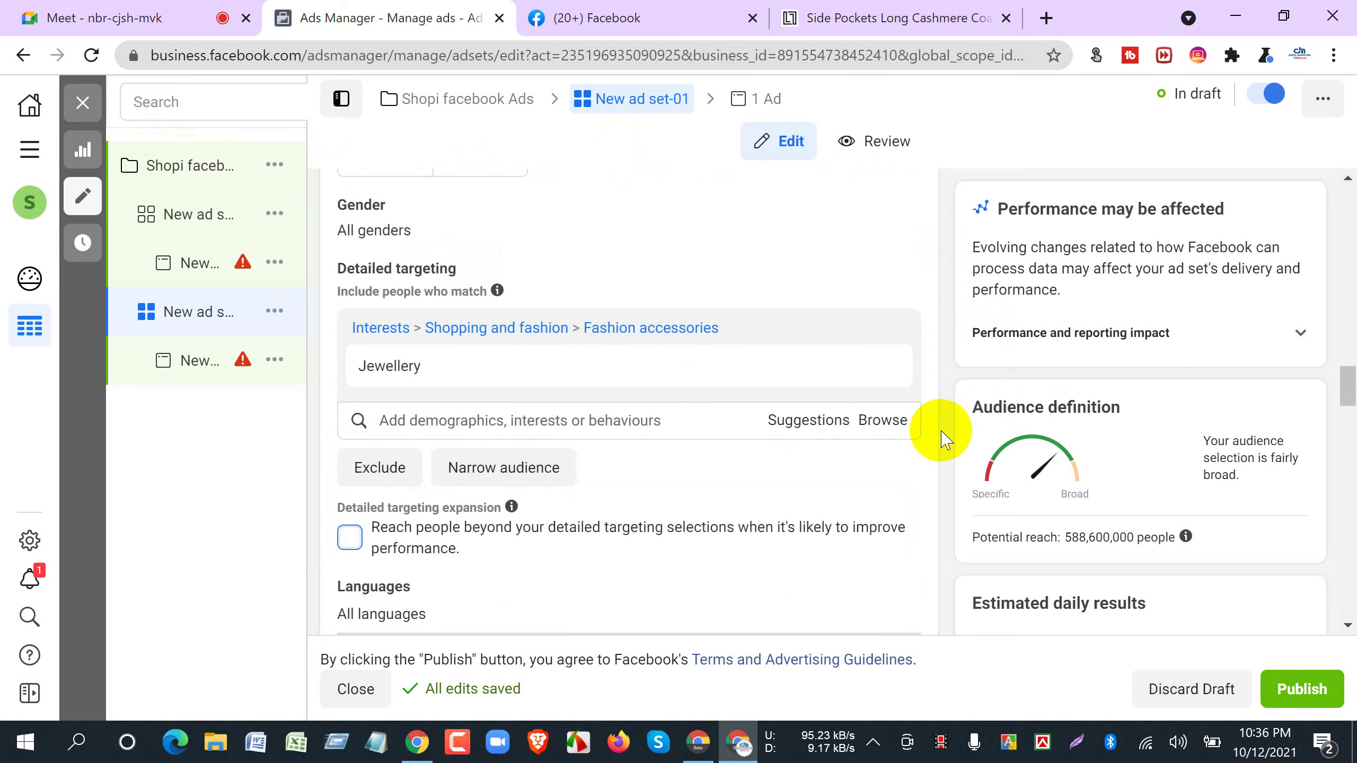
scroll(941, 436, "up", 3)
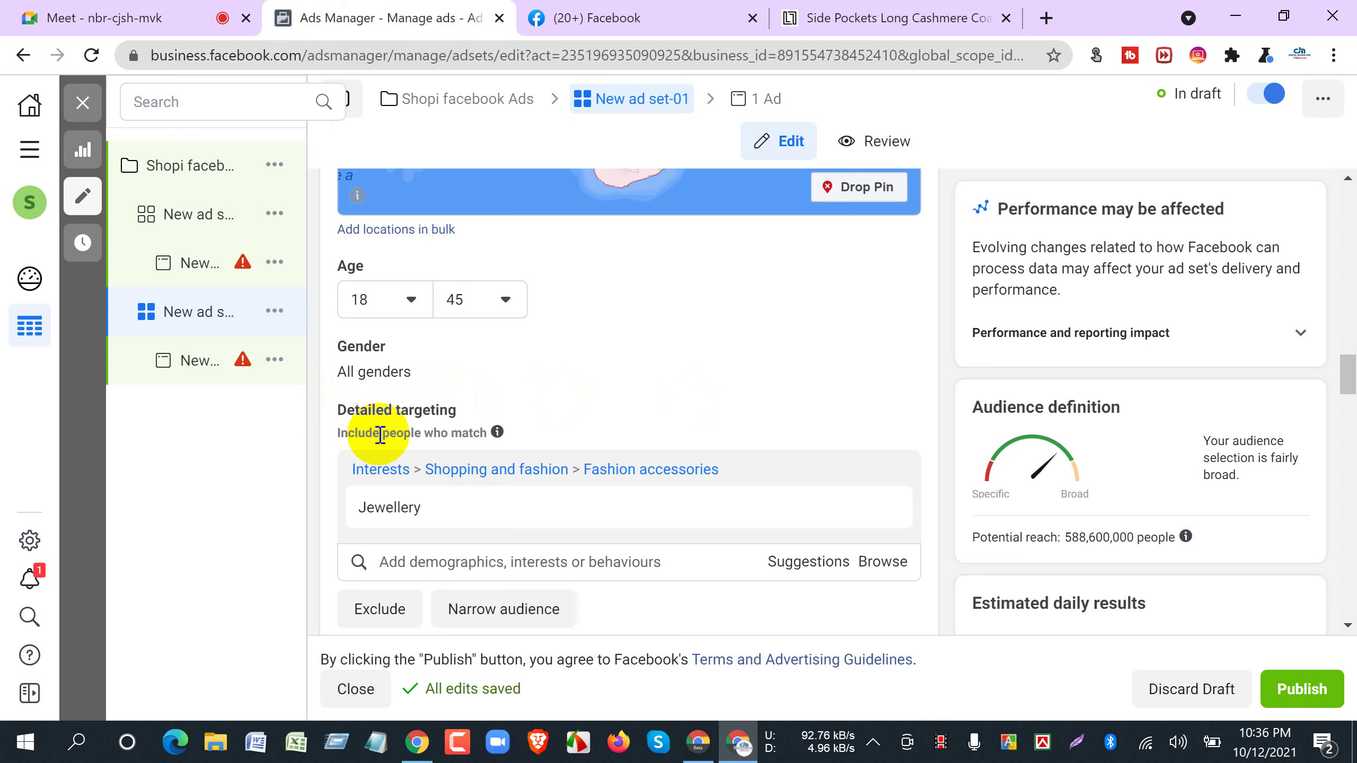
scroll(522, 433, "down", 3)
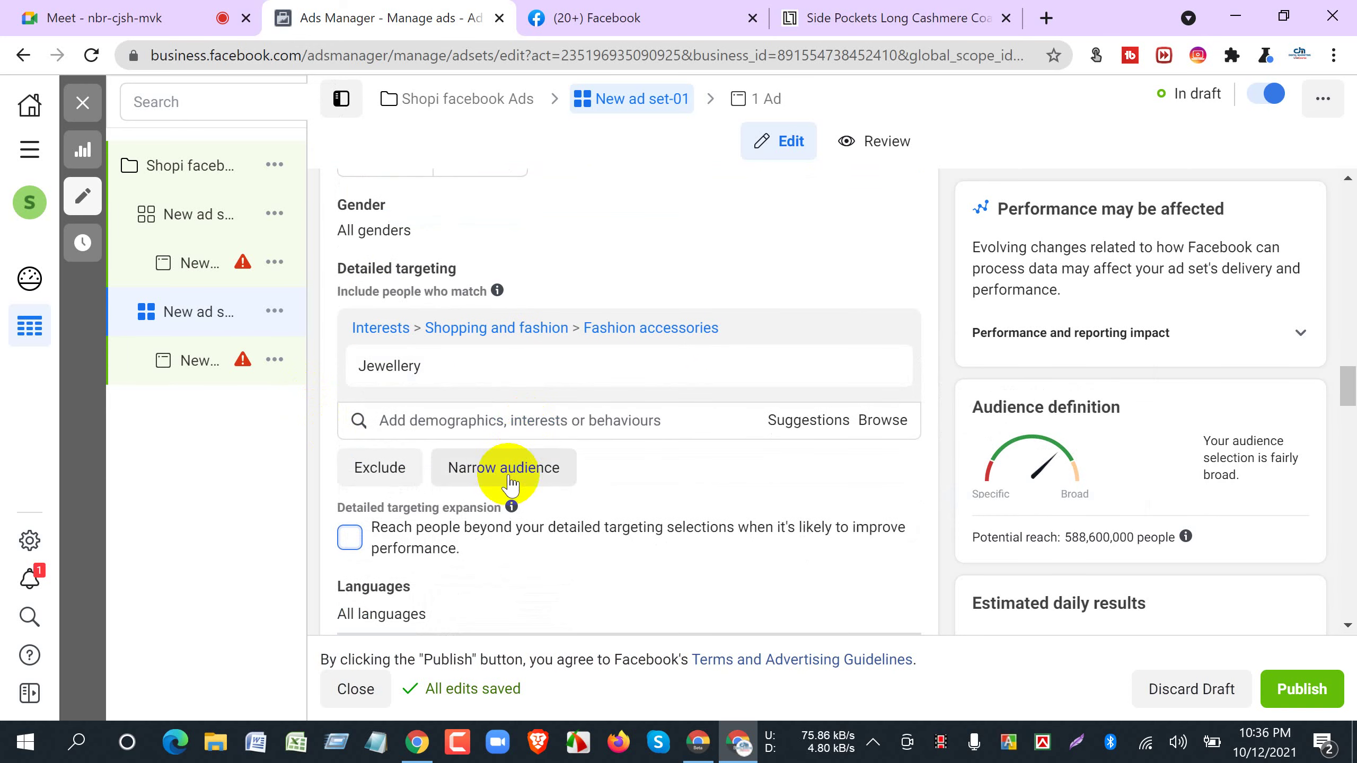
scroll(521, 475, "down", 20)
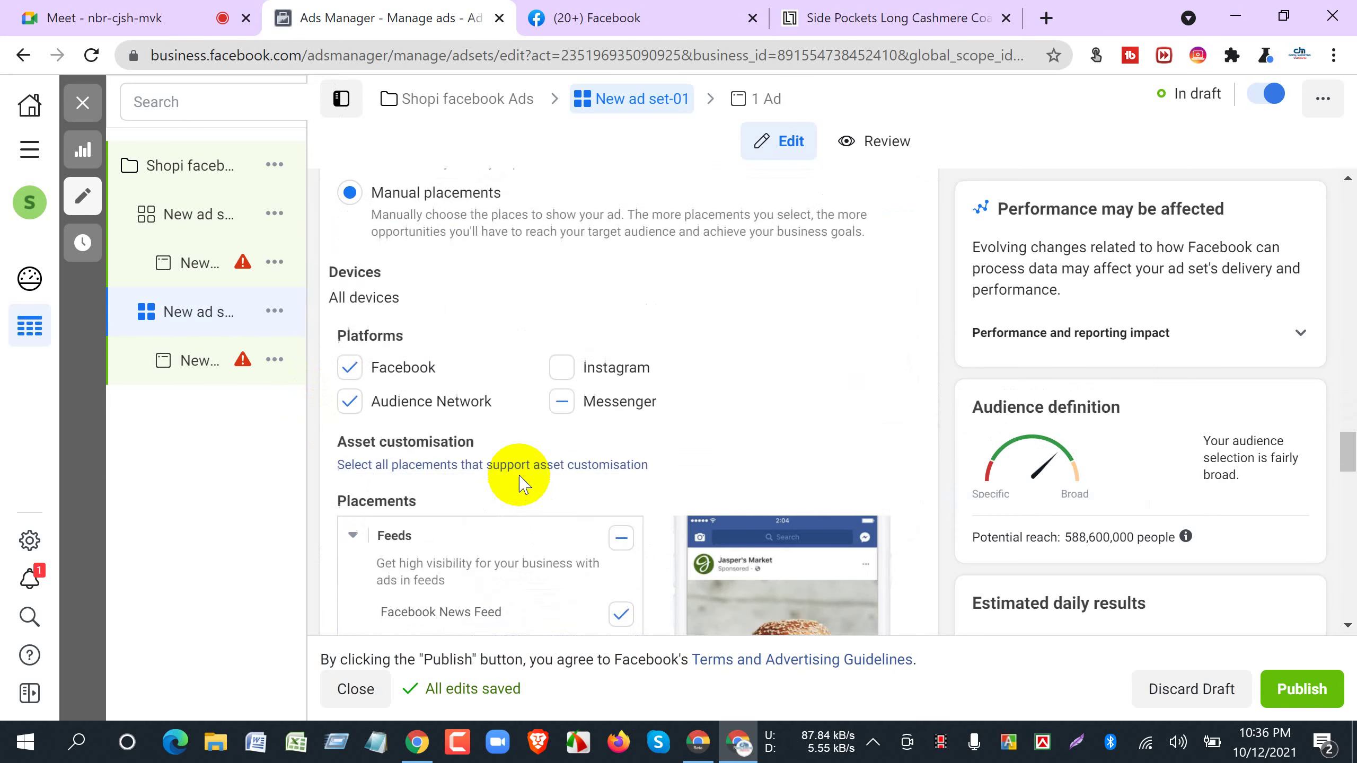
scroll(427, 541, "down", 8)
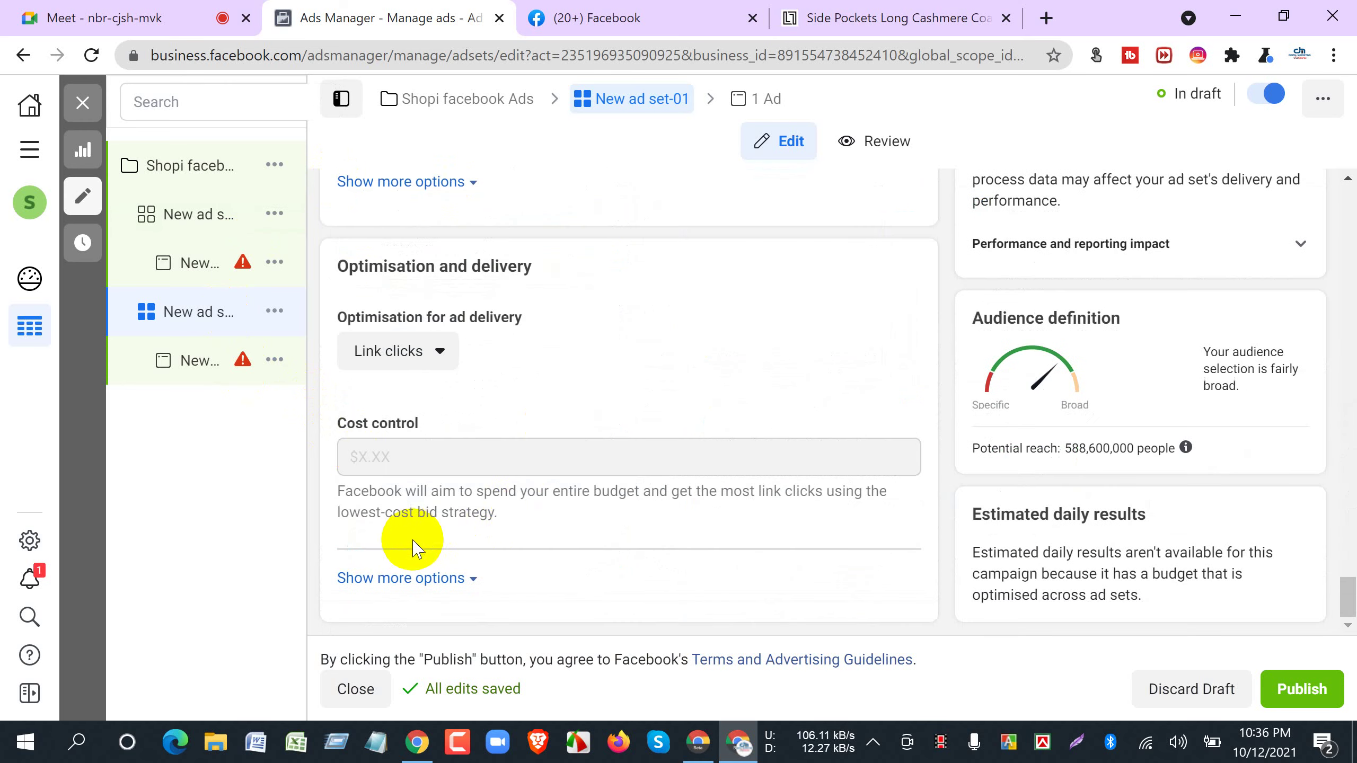
scroll(617, 575, "up", 12)
scroll(535, 508, "up", 15)
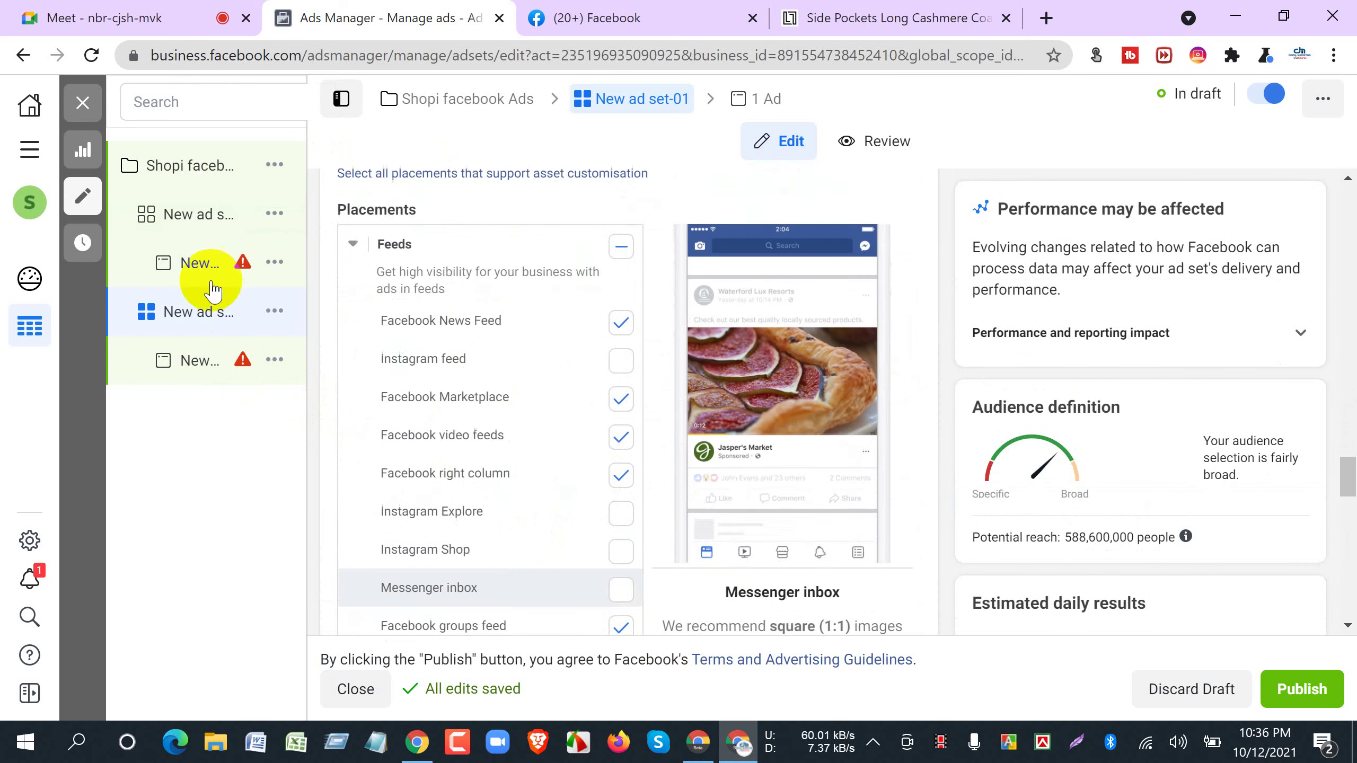
Go to the Shopi facebook Ads campaign settings and close the editor without publishing the draft items.
left_click(143, 171)
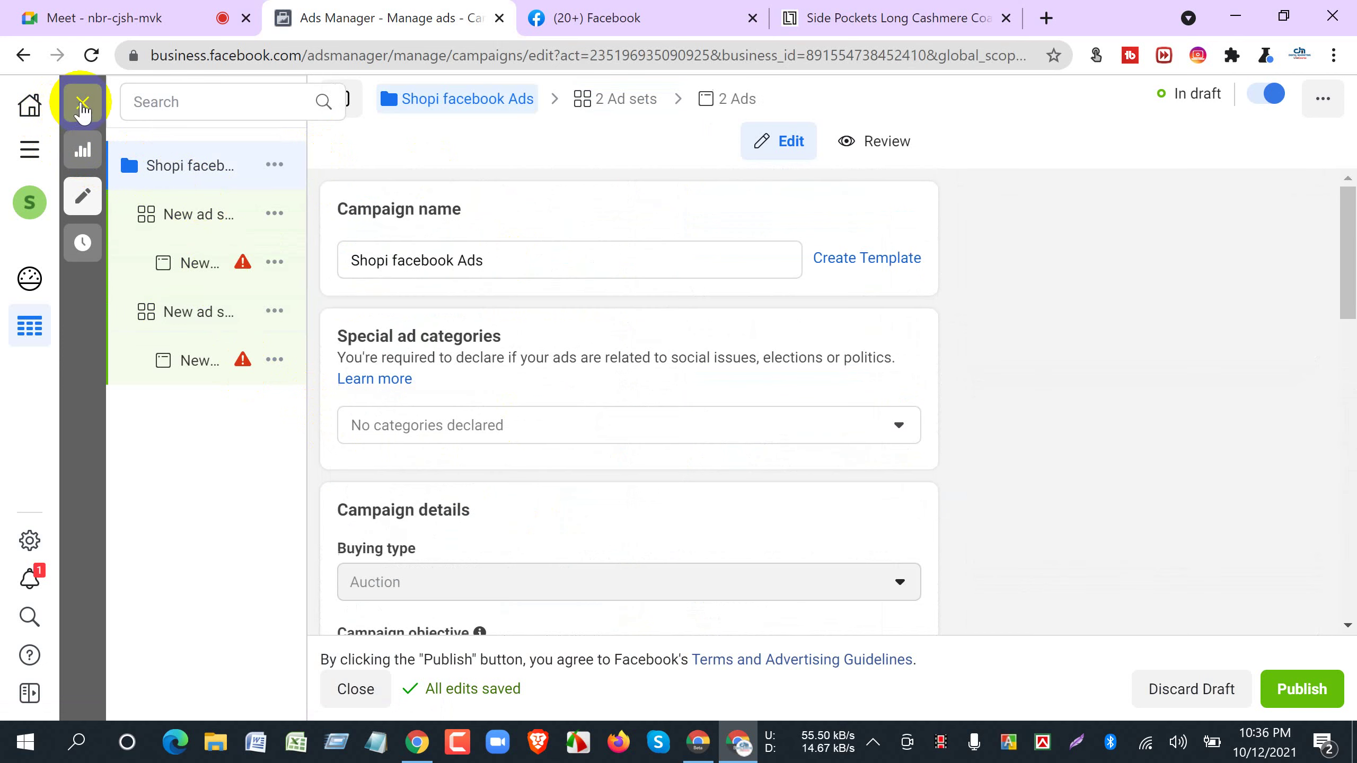
left_click(96, 128)
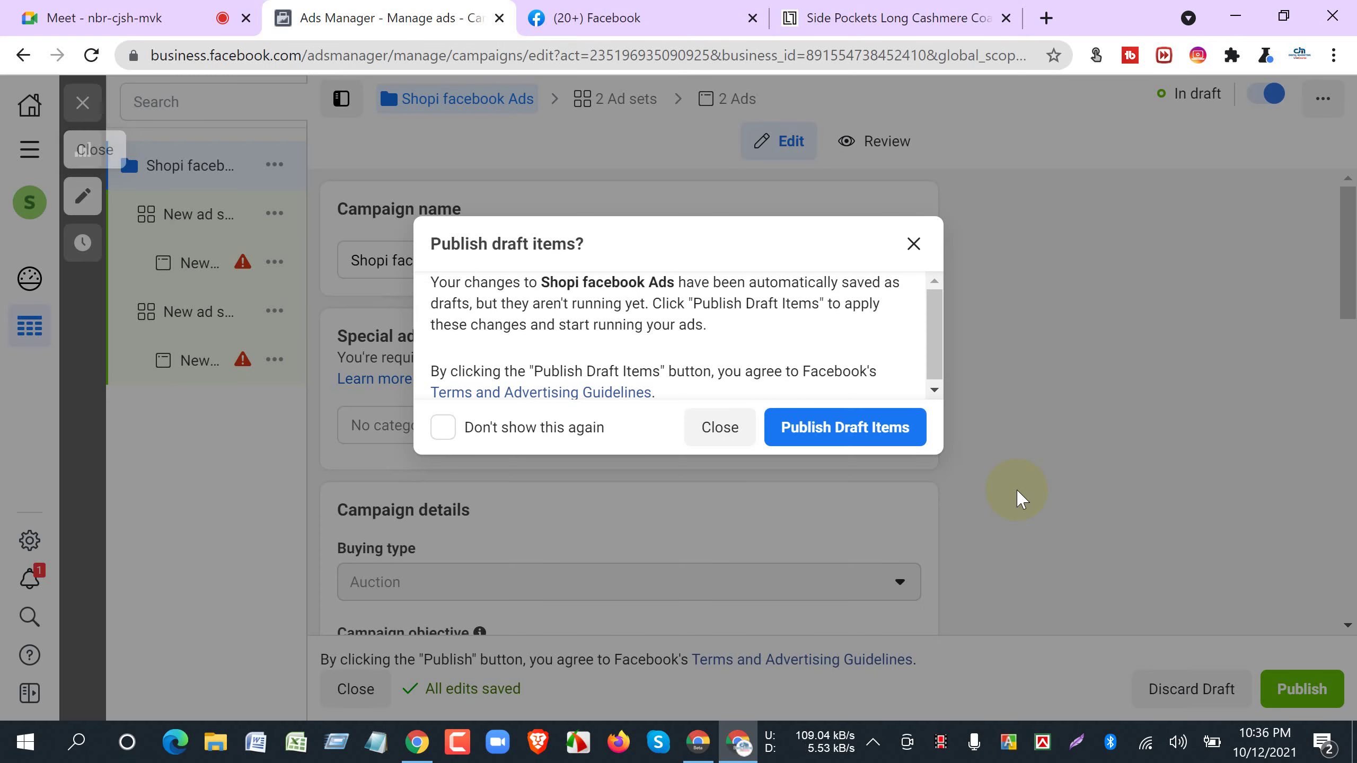
left_click(721, 428)
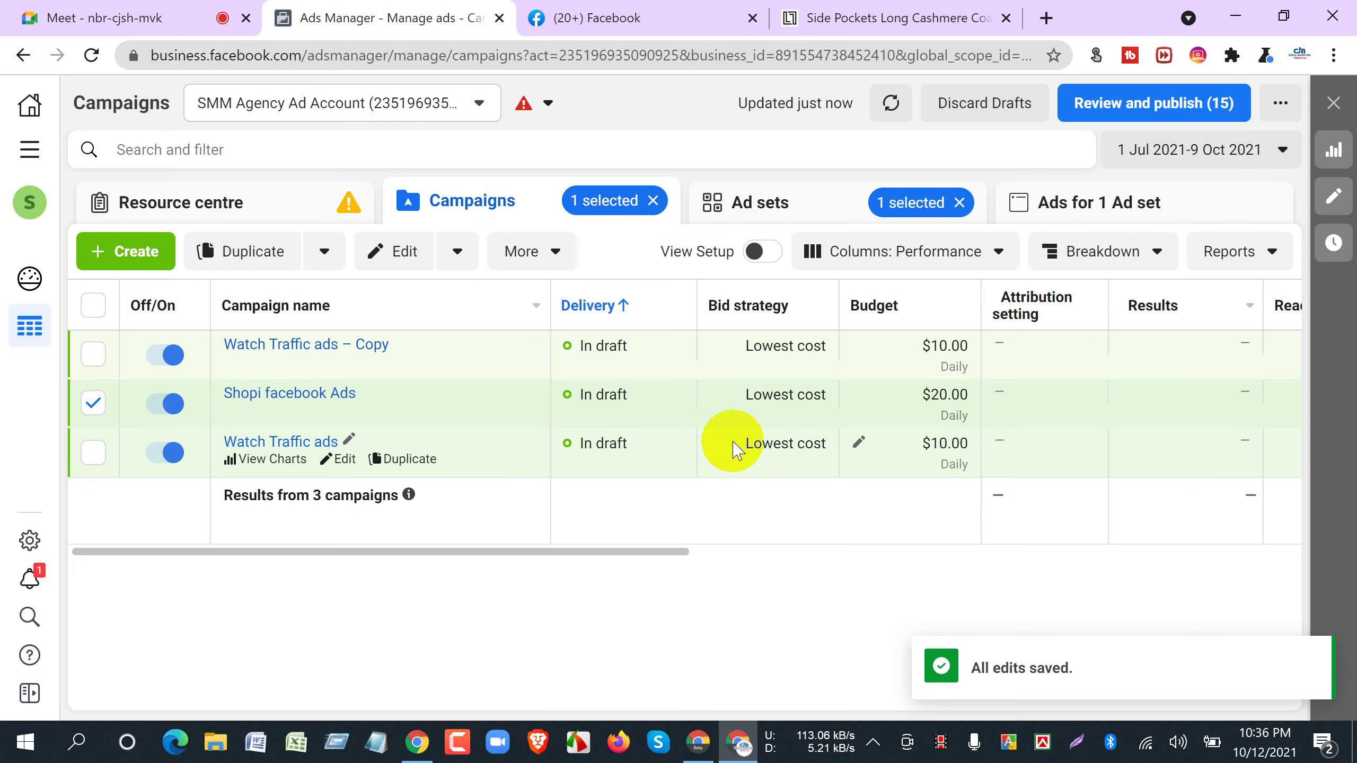
Switch to the Google Meet call and send the chat message "seta apnr iccha" to everyone.
left_click(125, 16)
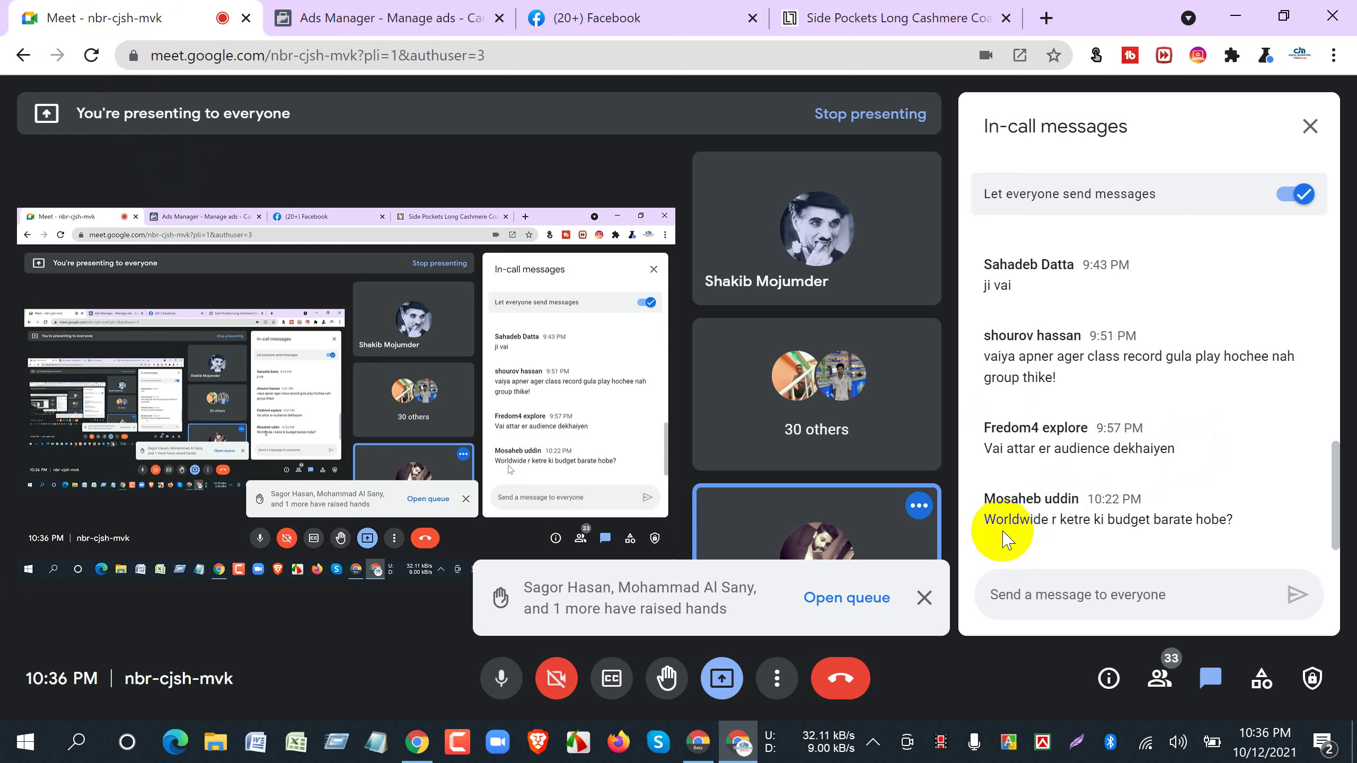
left_click(1048, 594)
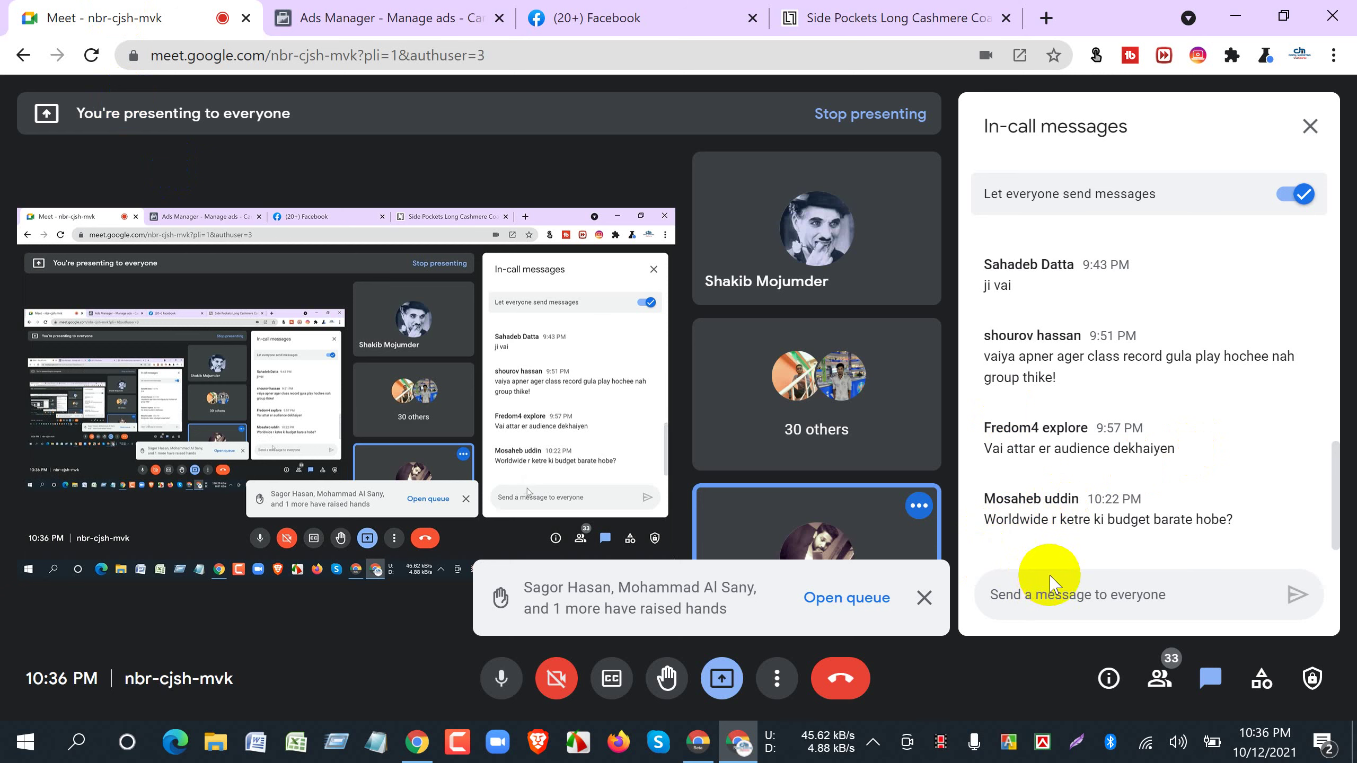
type("seta ap")
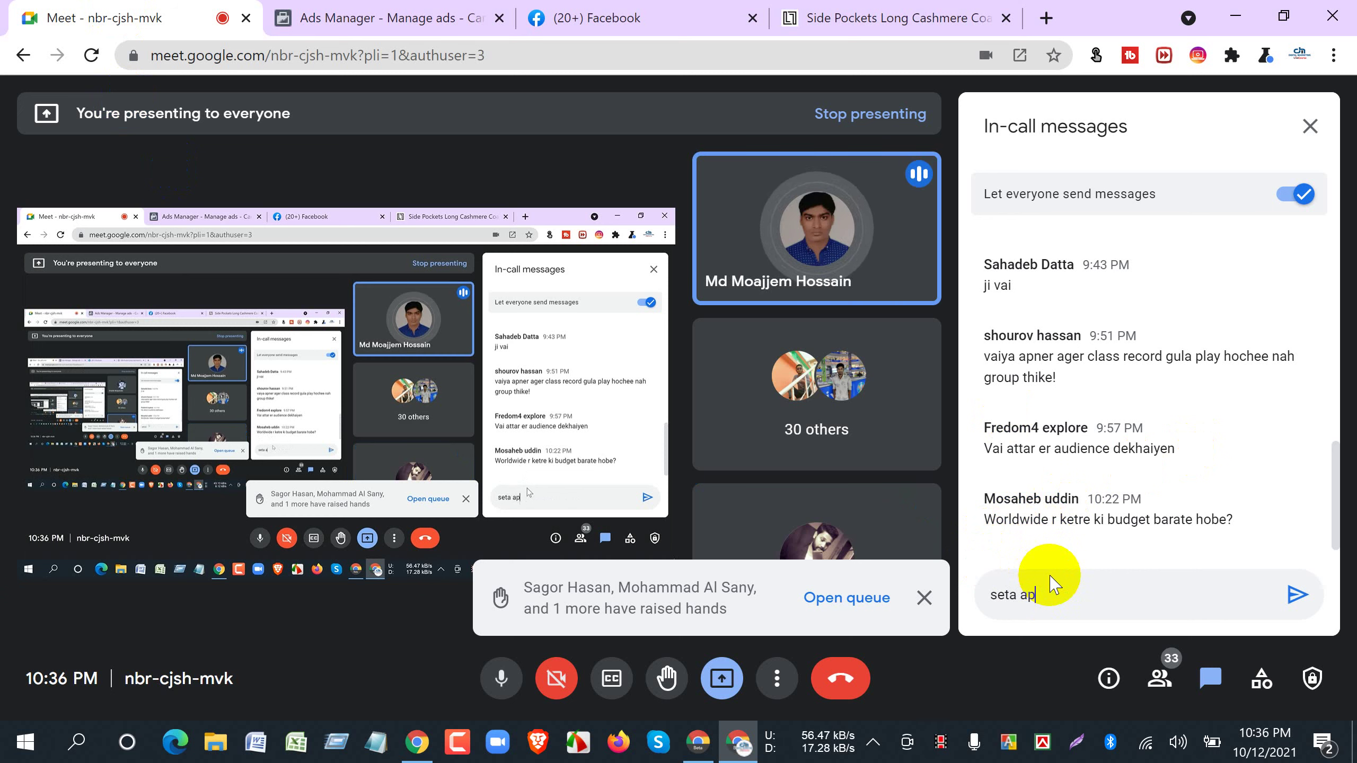
type("nr iccha")
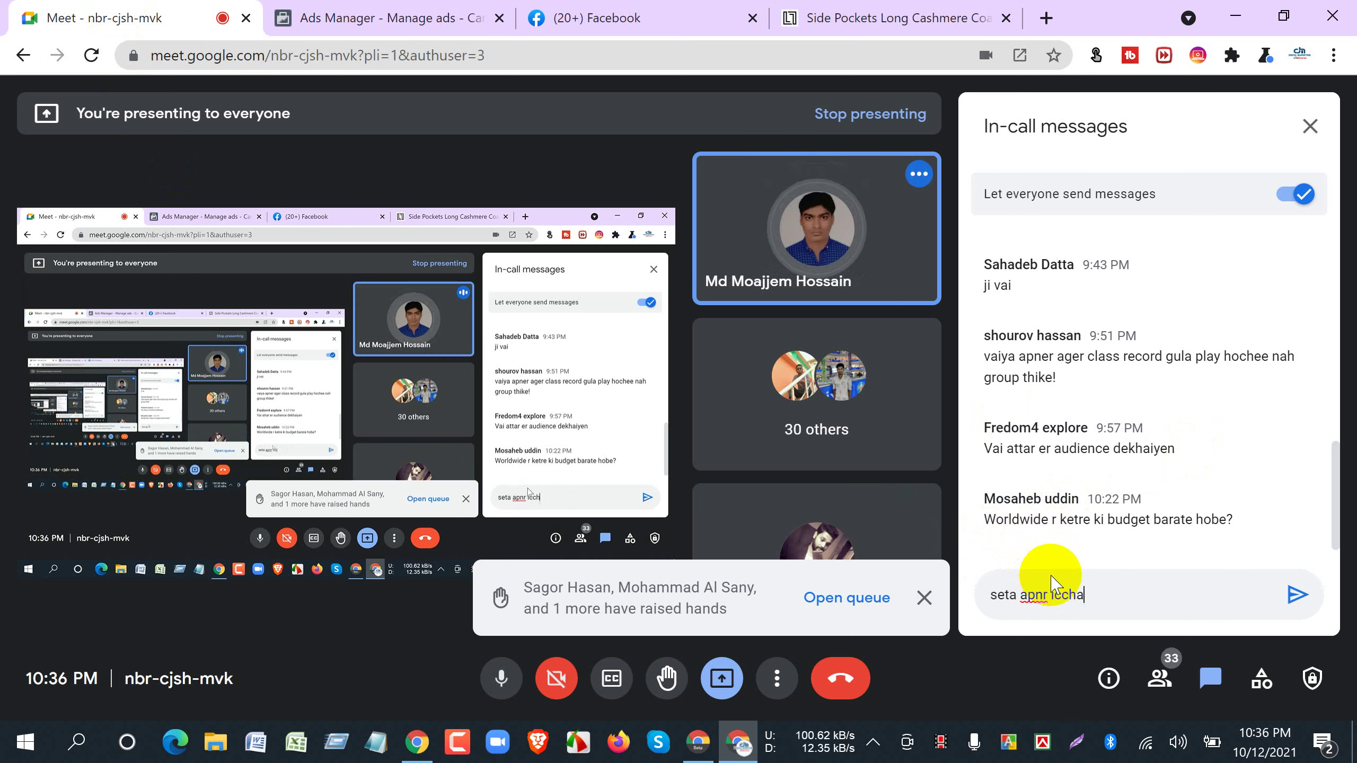
key("Return")
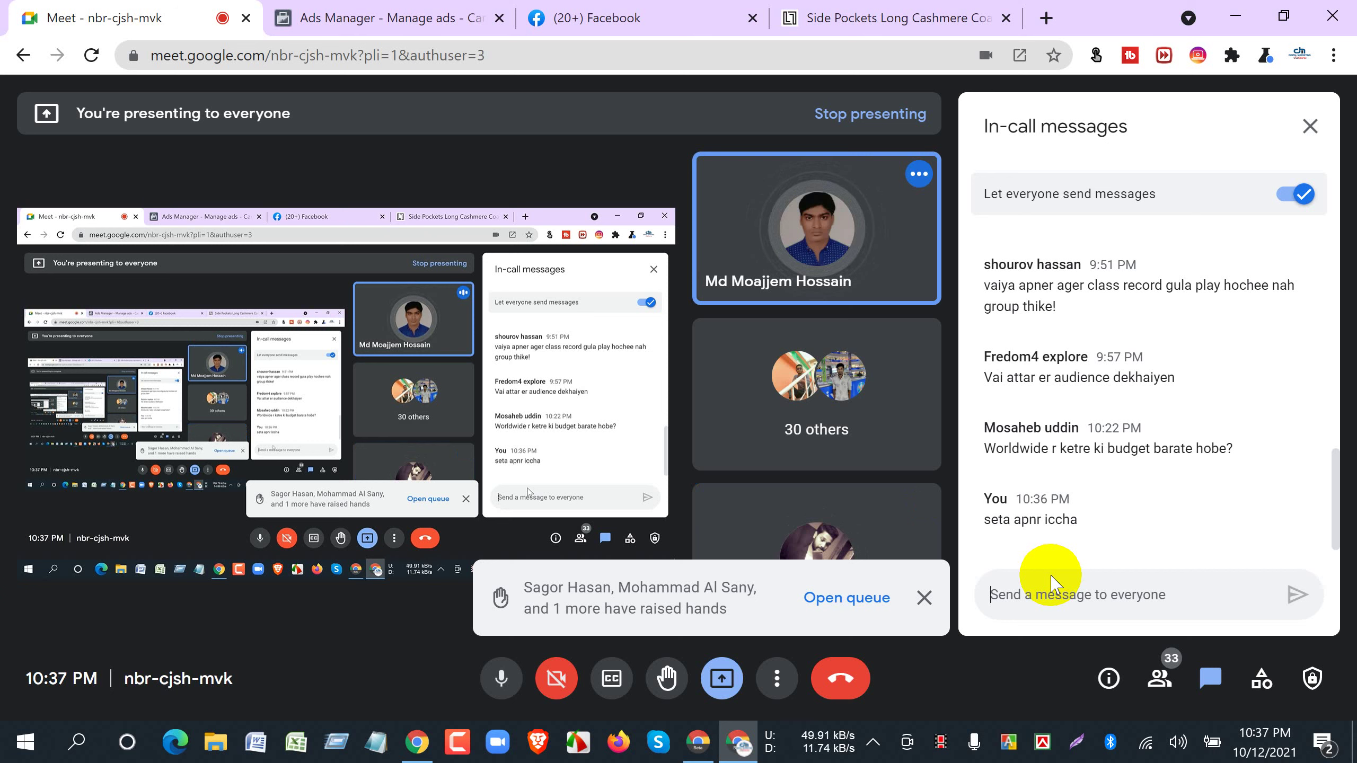
Read back through the in-call messages to the newest question and dismiss the raised-hands notification.
left_click(1049, 582)
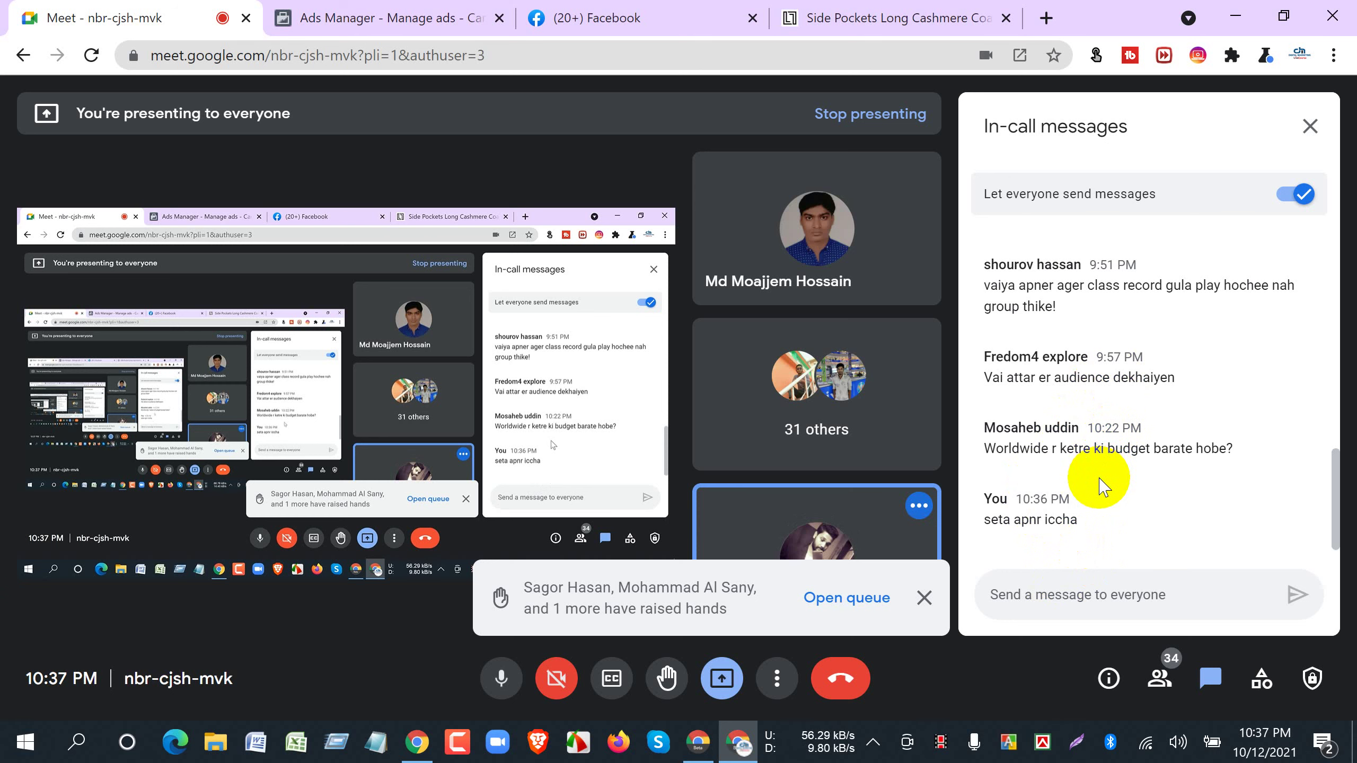
scroll(1101, 480, "up", 3)
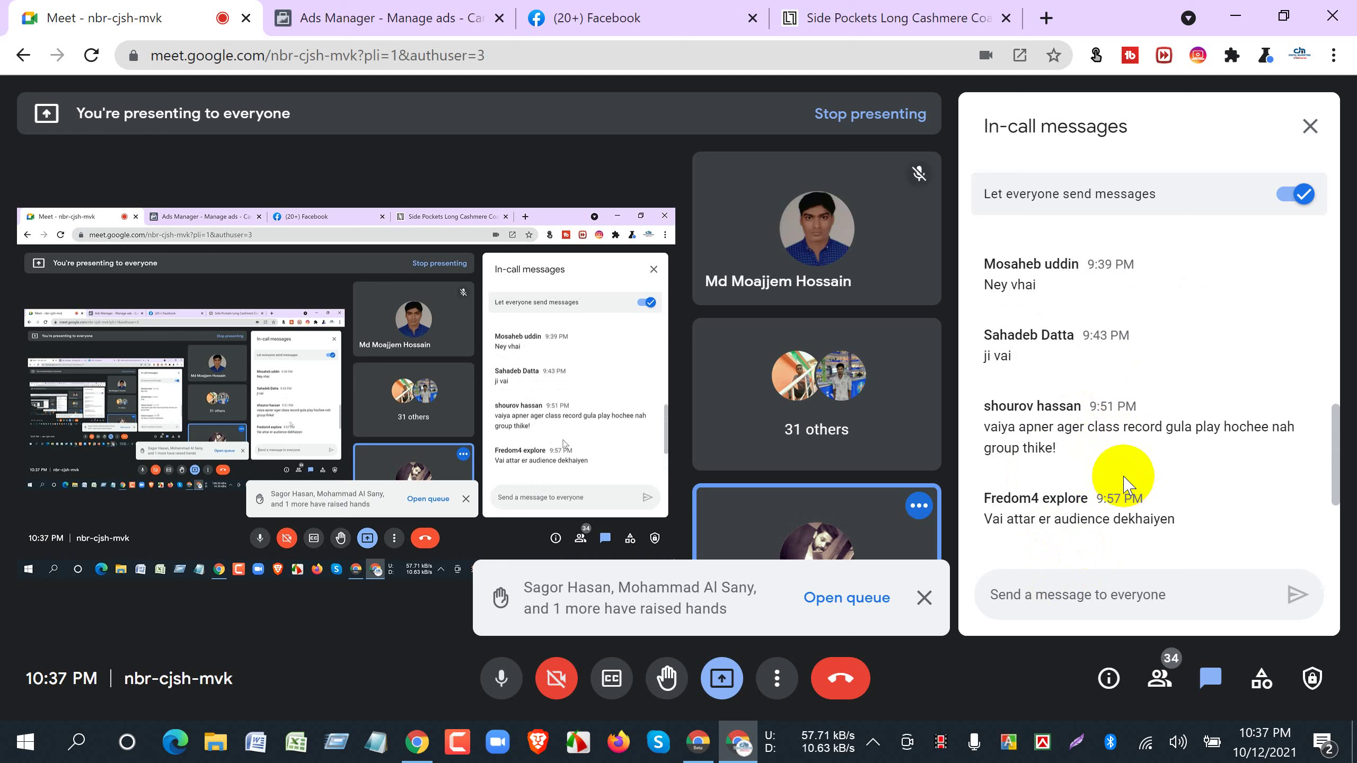
scroll(1125, 484, "up", 2)
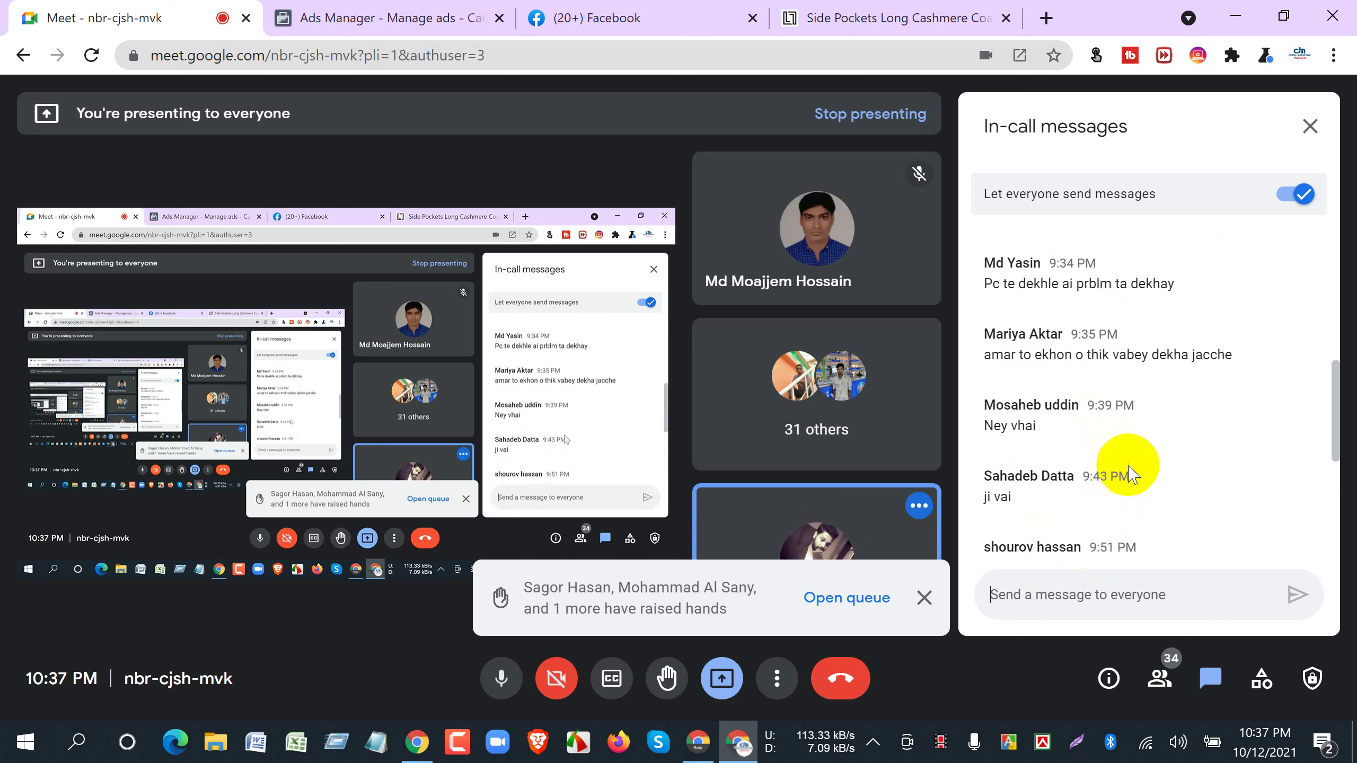
scroll(1138, 470, "up", 2)
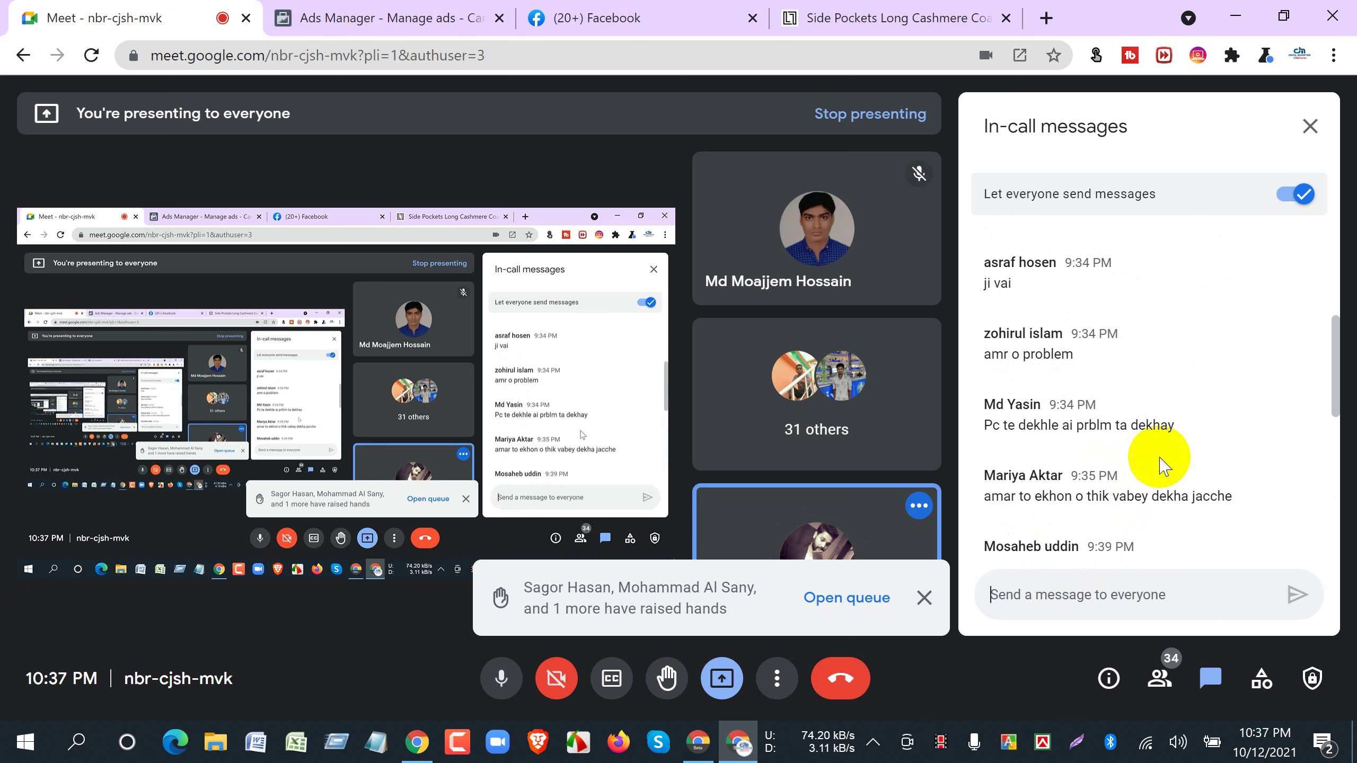
scroll(1162, 467, "up", 4)
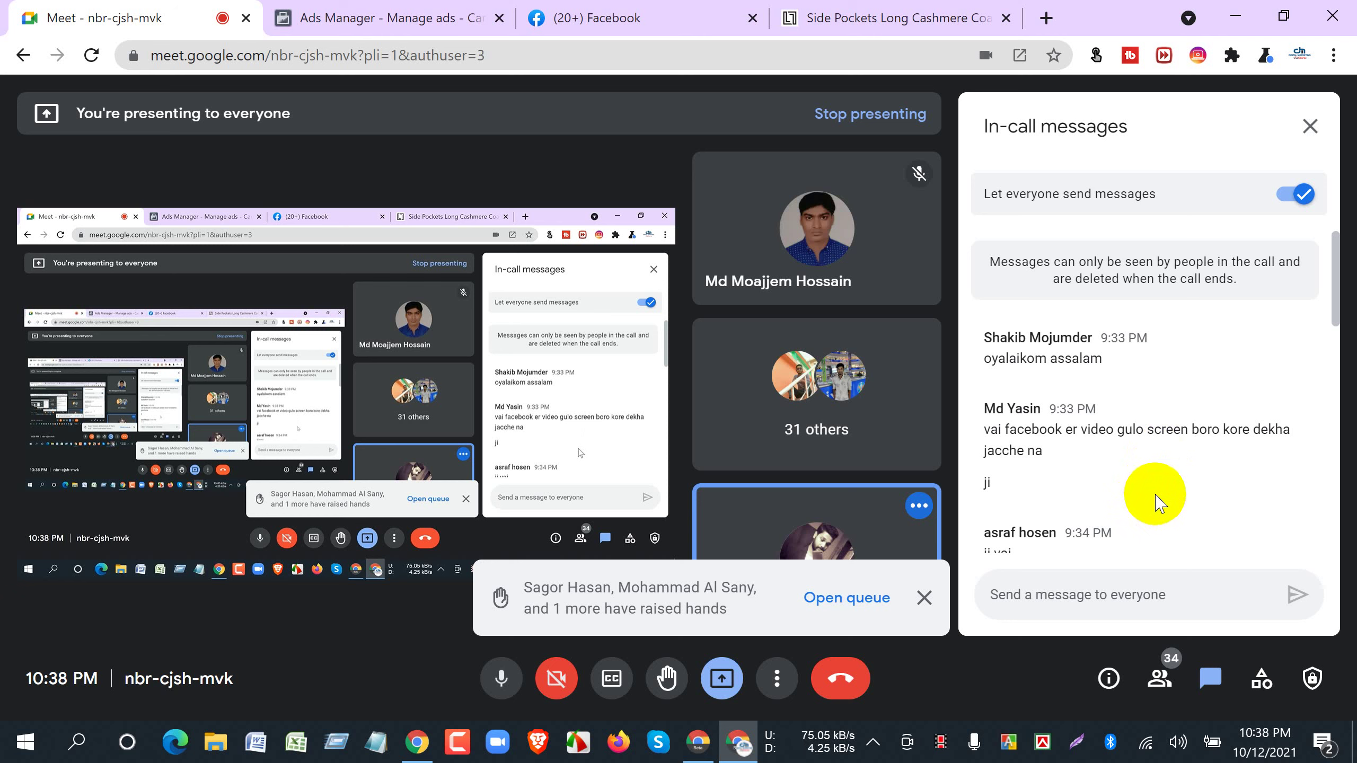
scroll(1157, 501, "down", 10)
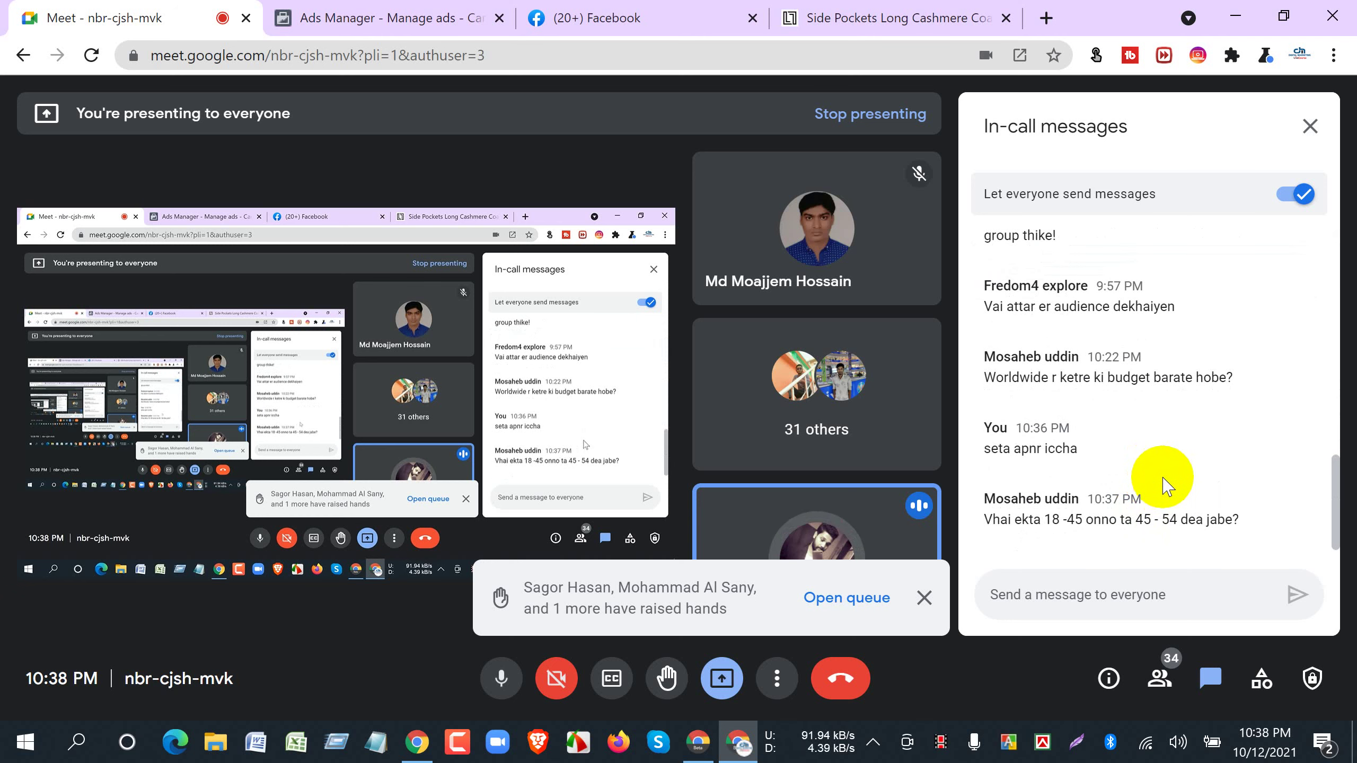
left_click(924, 597)
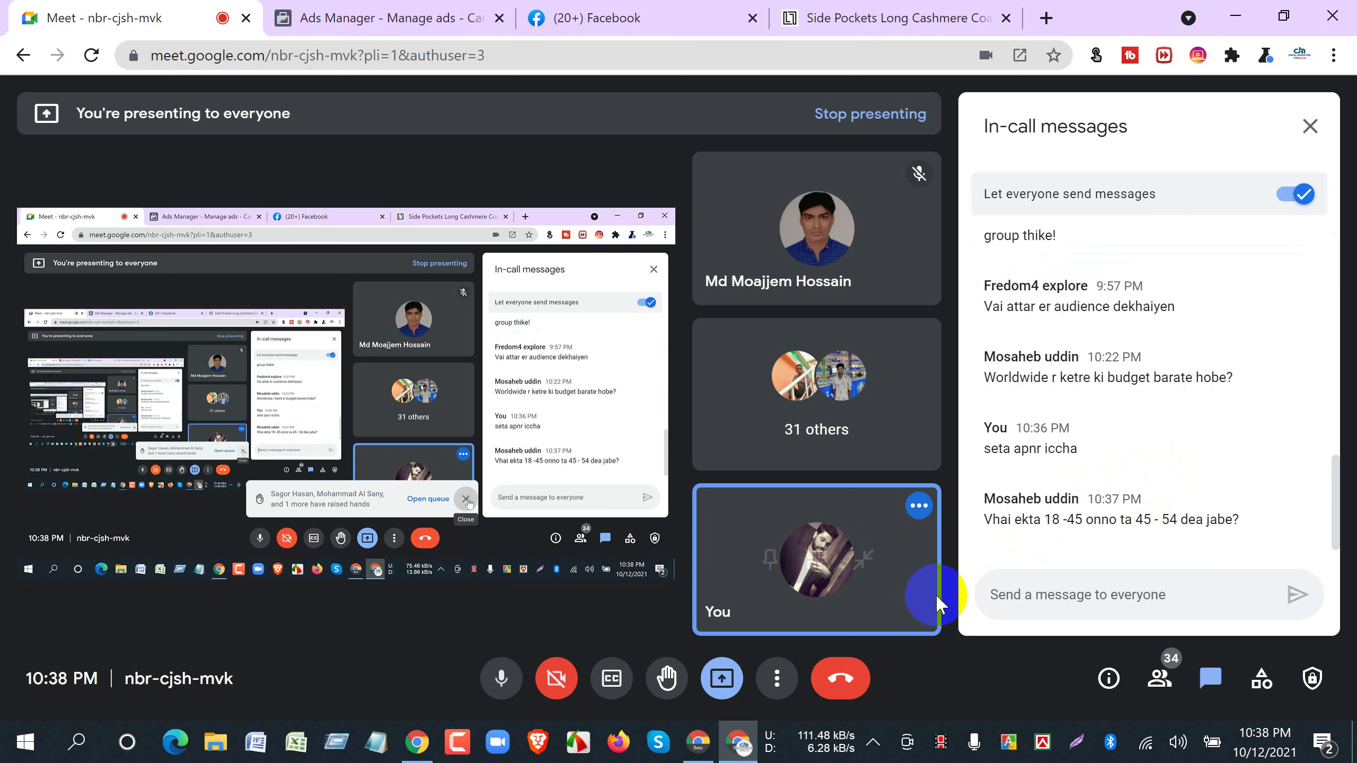
Reply "ji" to everyone in the chat, answering the question about using the 18-45 and 45-54 age ranges.
left_click_drag(1239, 524, 980, 526)
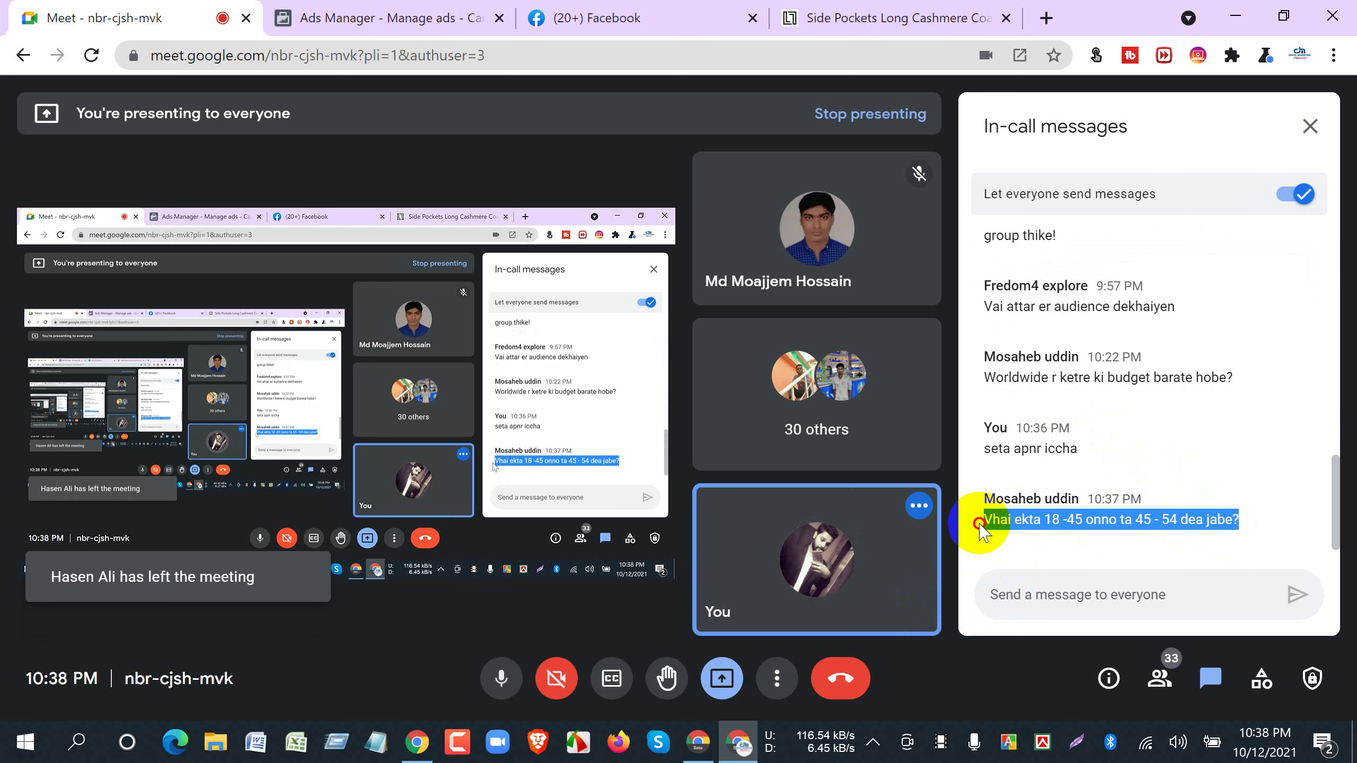
left_click(1046, 595)
type("ji")
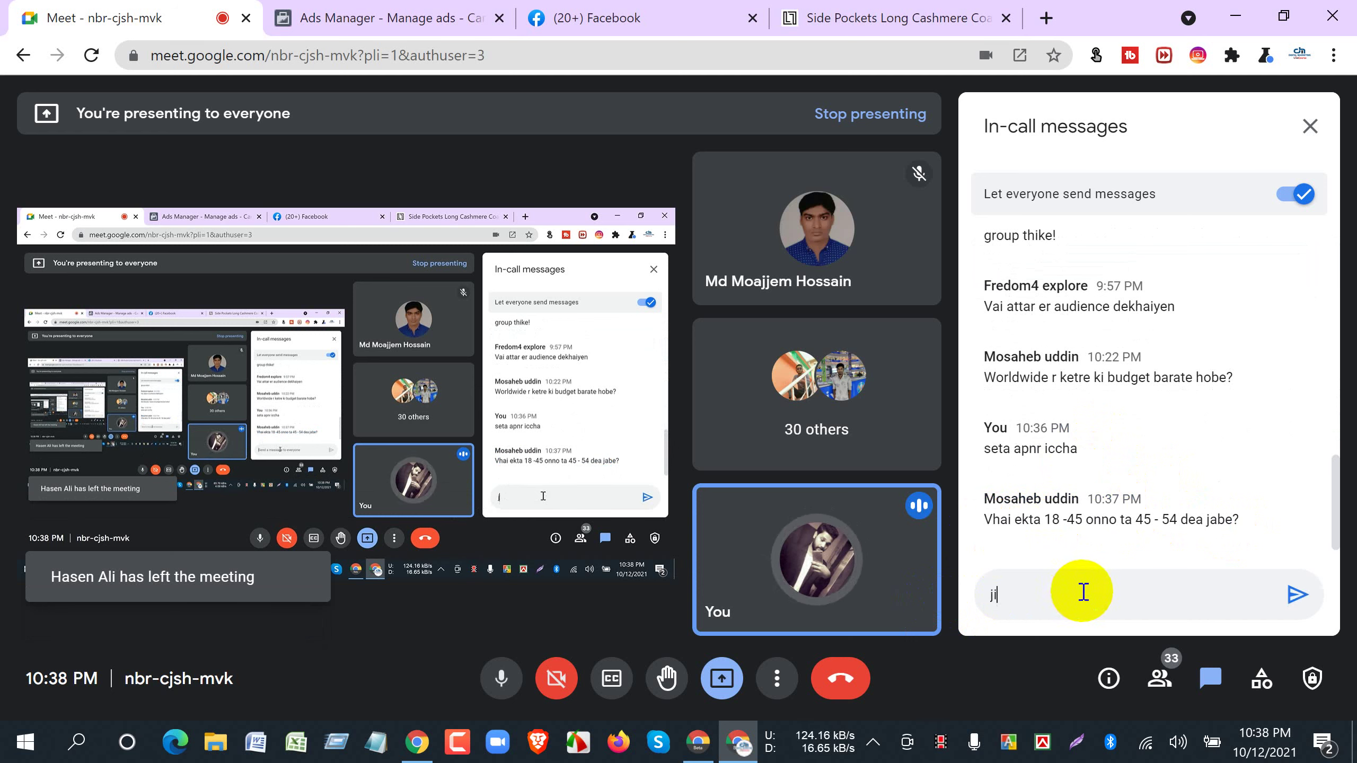
key("Return")
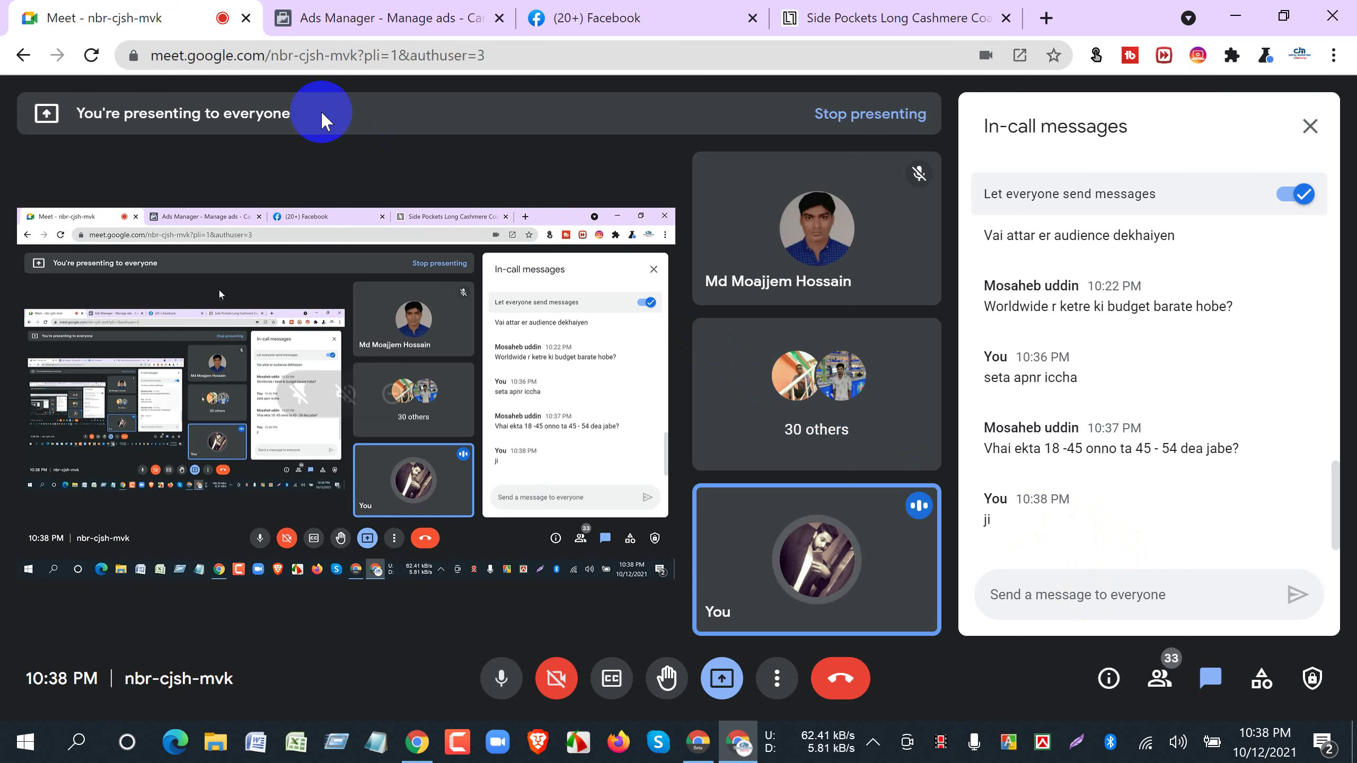
Look at the Ads Manager campaigns list and close the Side Pockets Long Cashmere Coat product page.
left_click(374, 19)
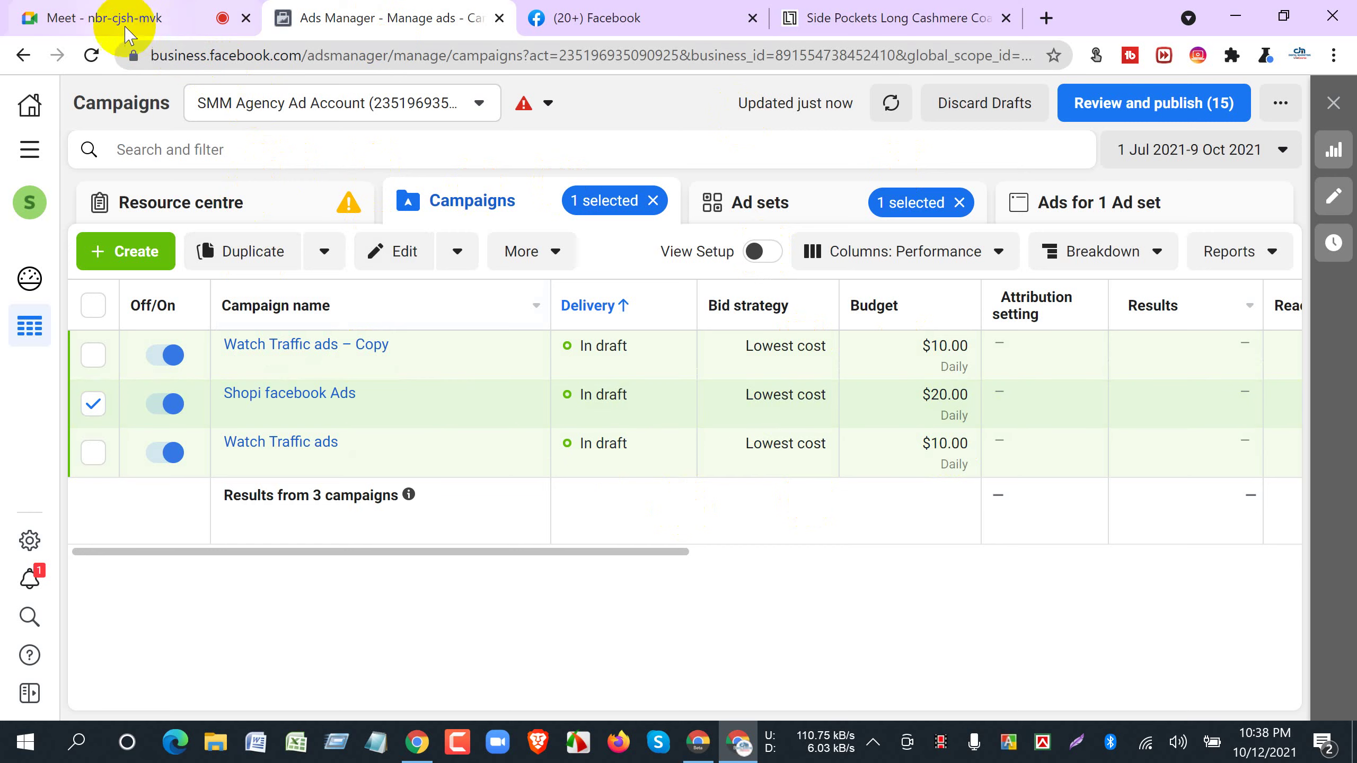
left_click(104, 17)
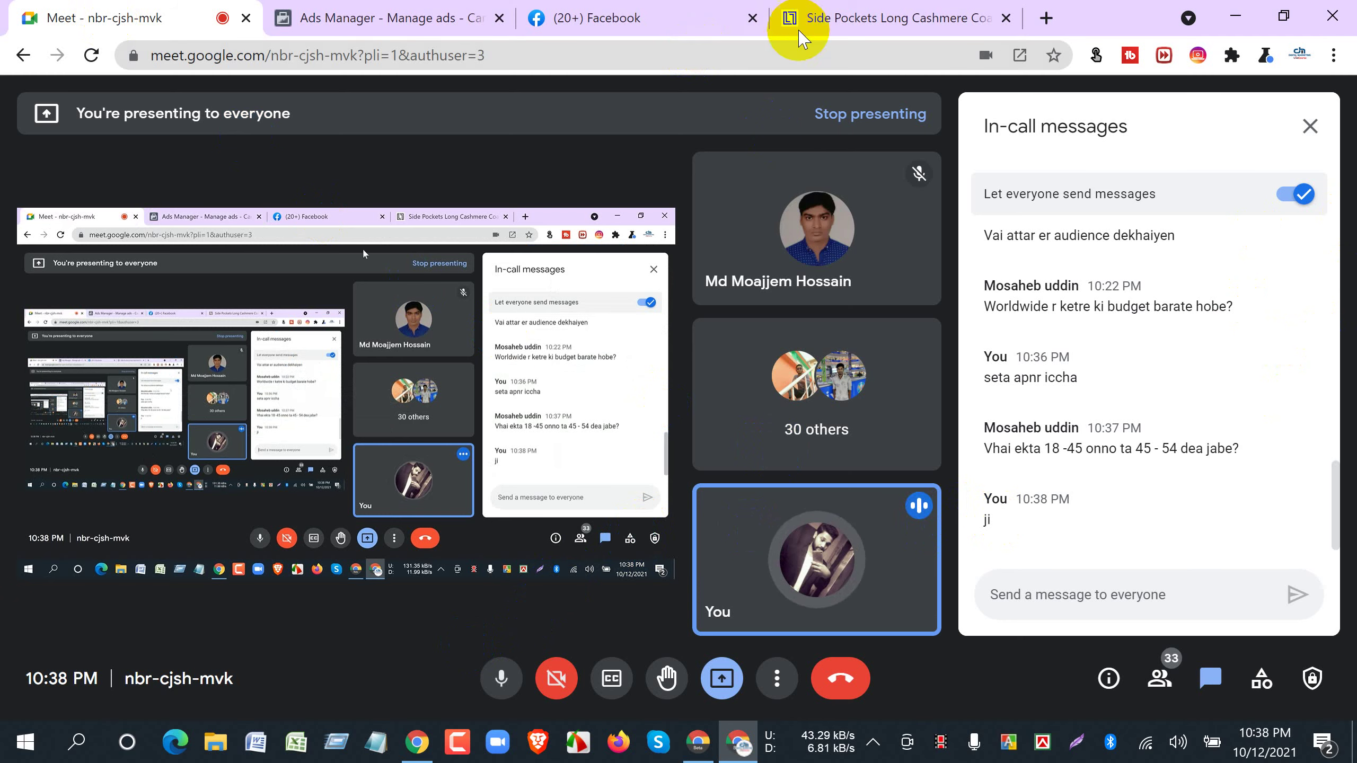
left_click(826, 21)
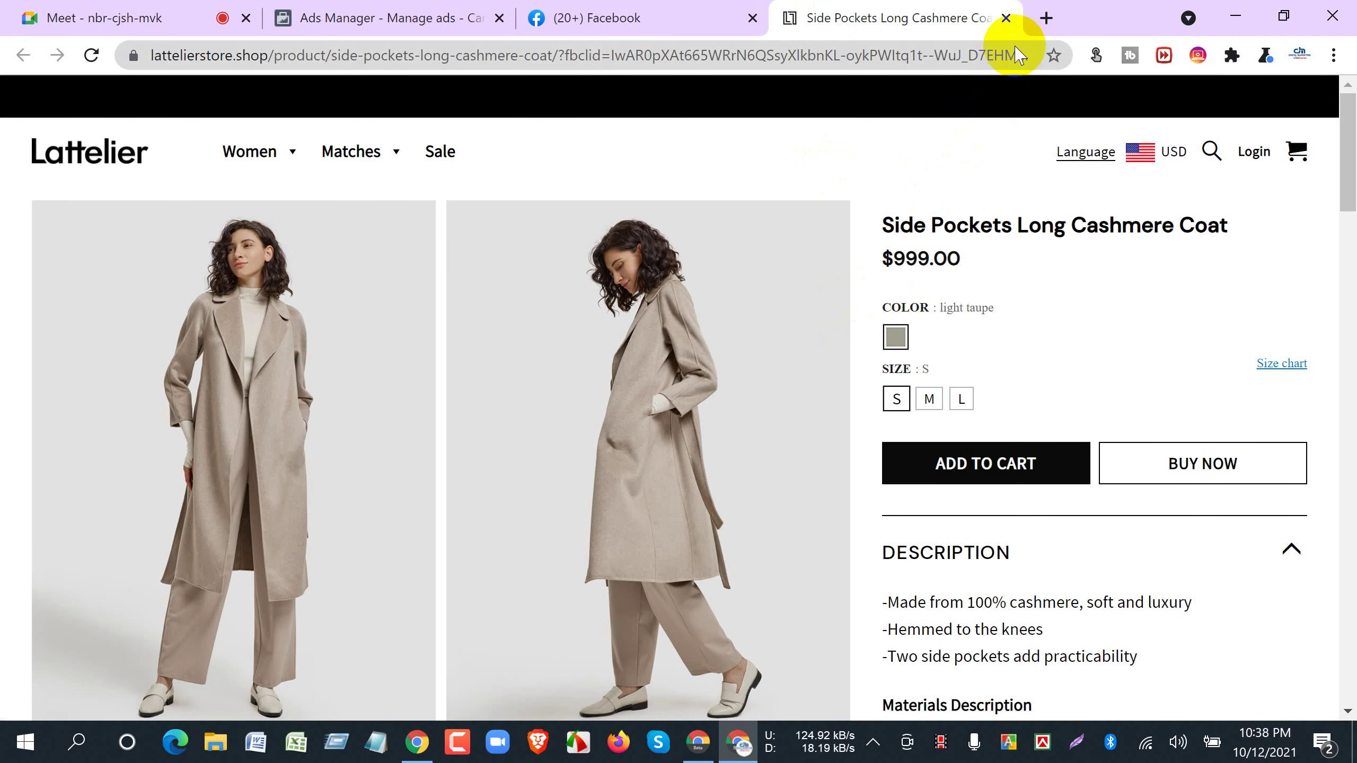
left_click(1006, 18)
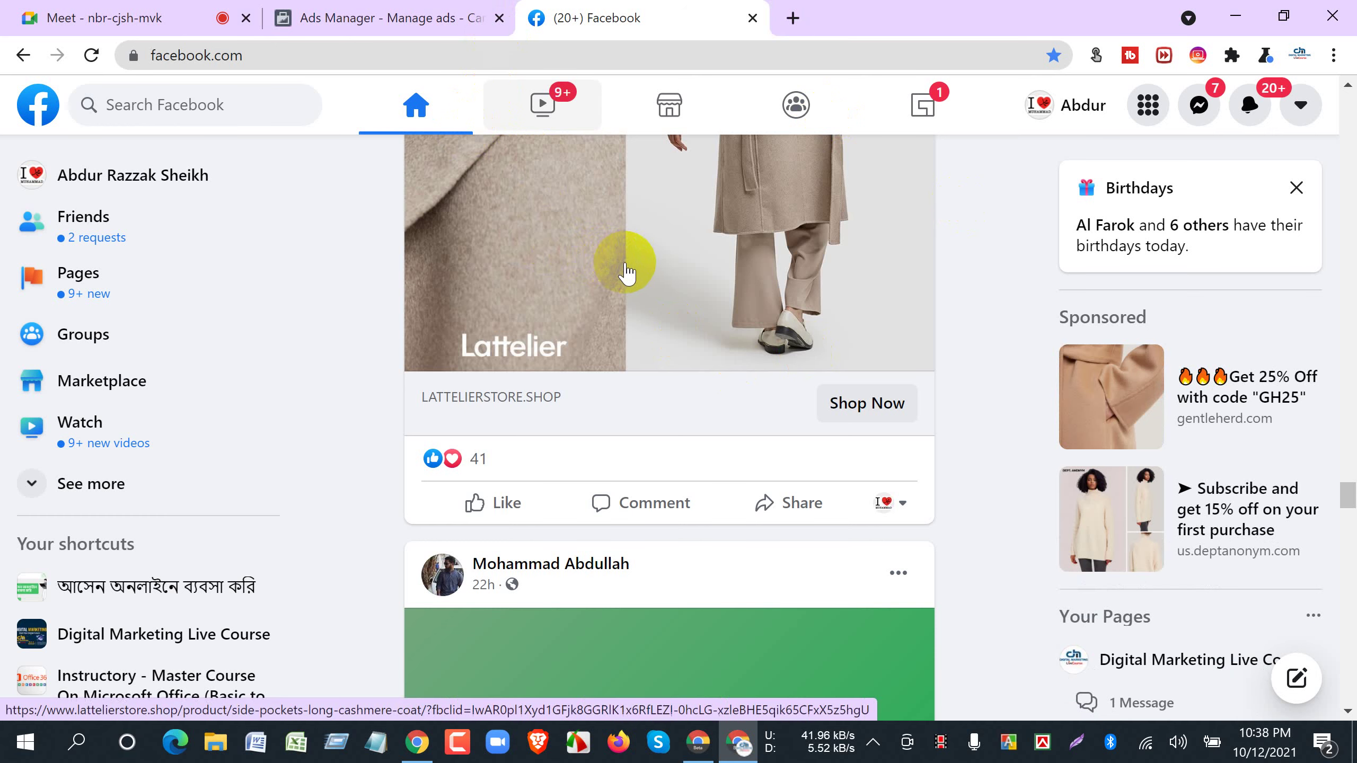
Go to the Facebook home page in the other Chrome window and return to the Google Meet call.
left_click(407, 748)
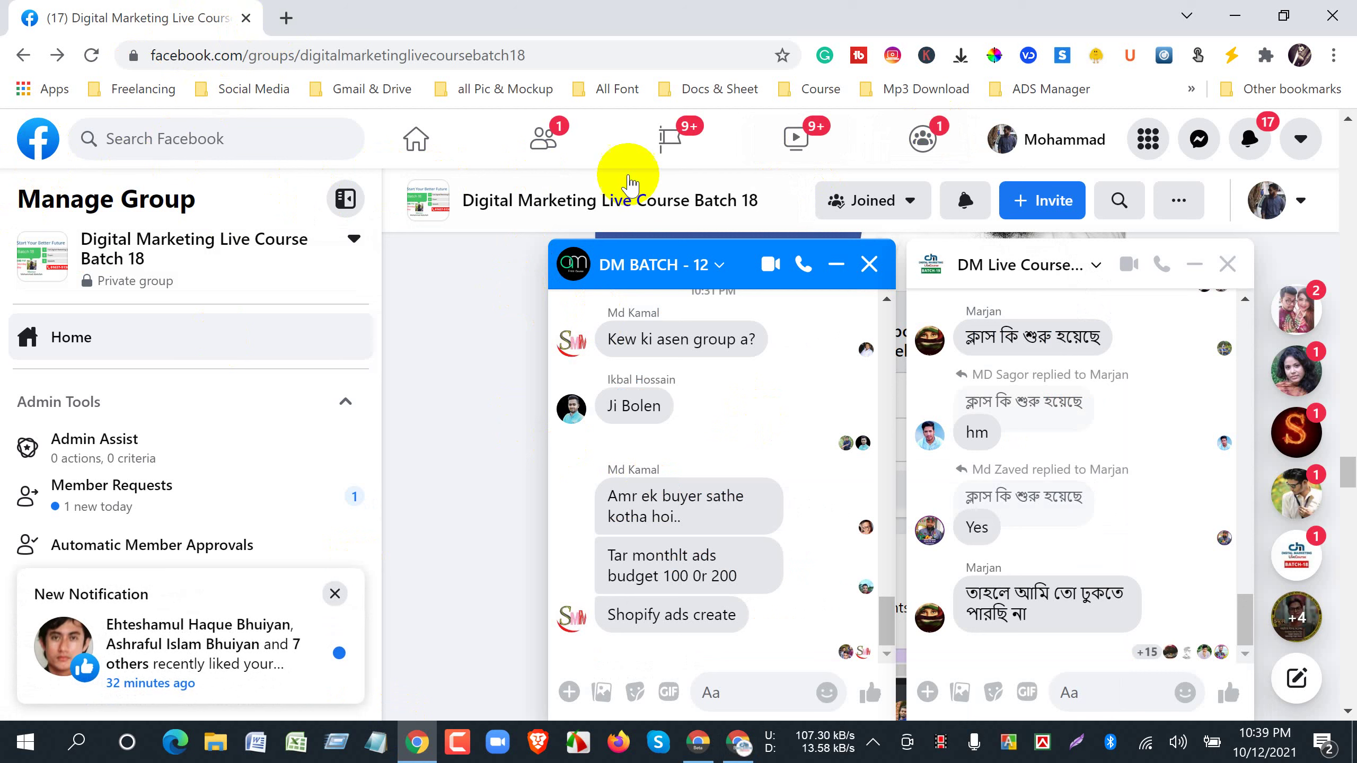
left_click(34, 142)
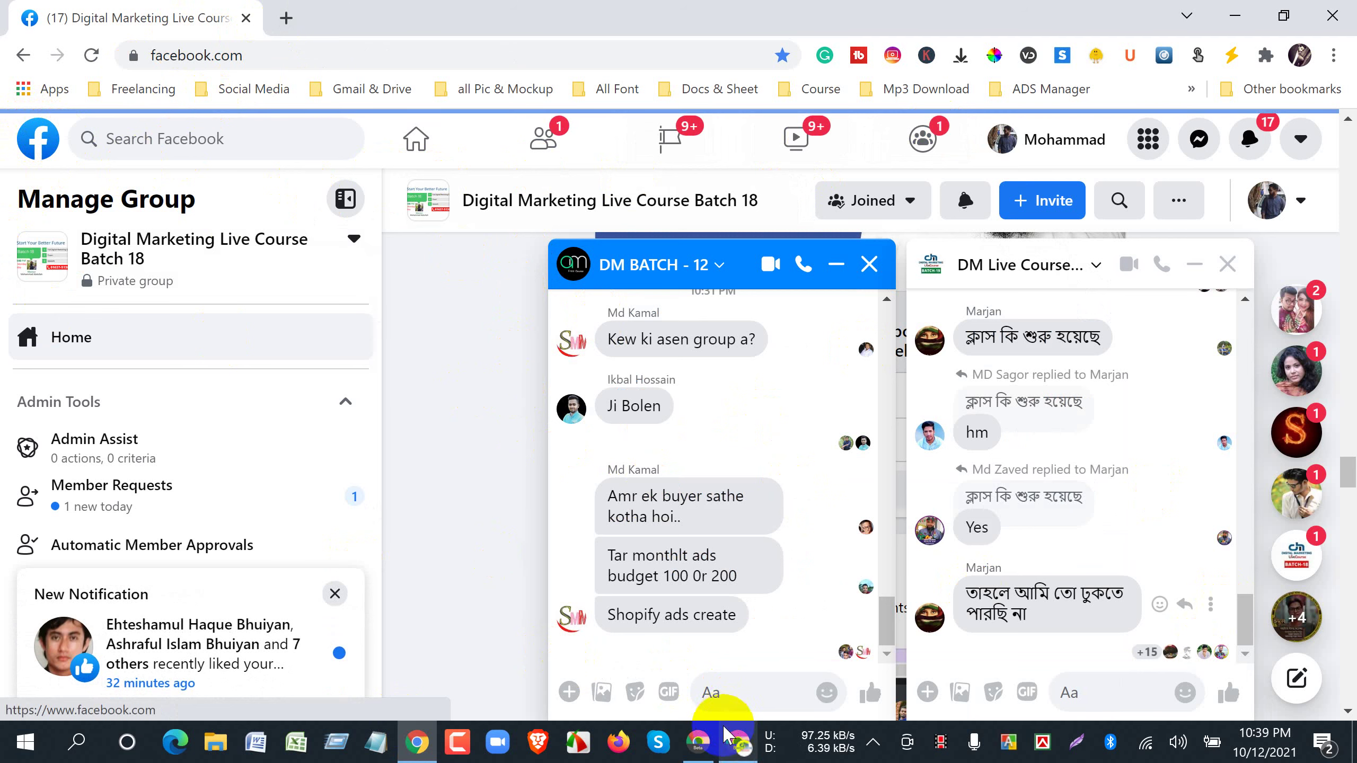
left_click(727, 751)
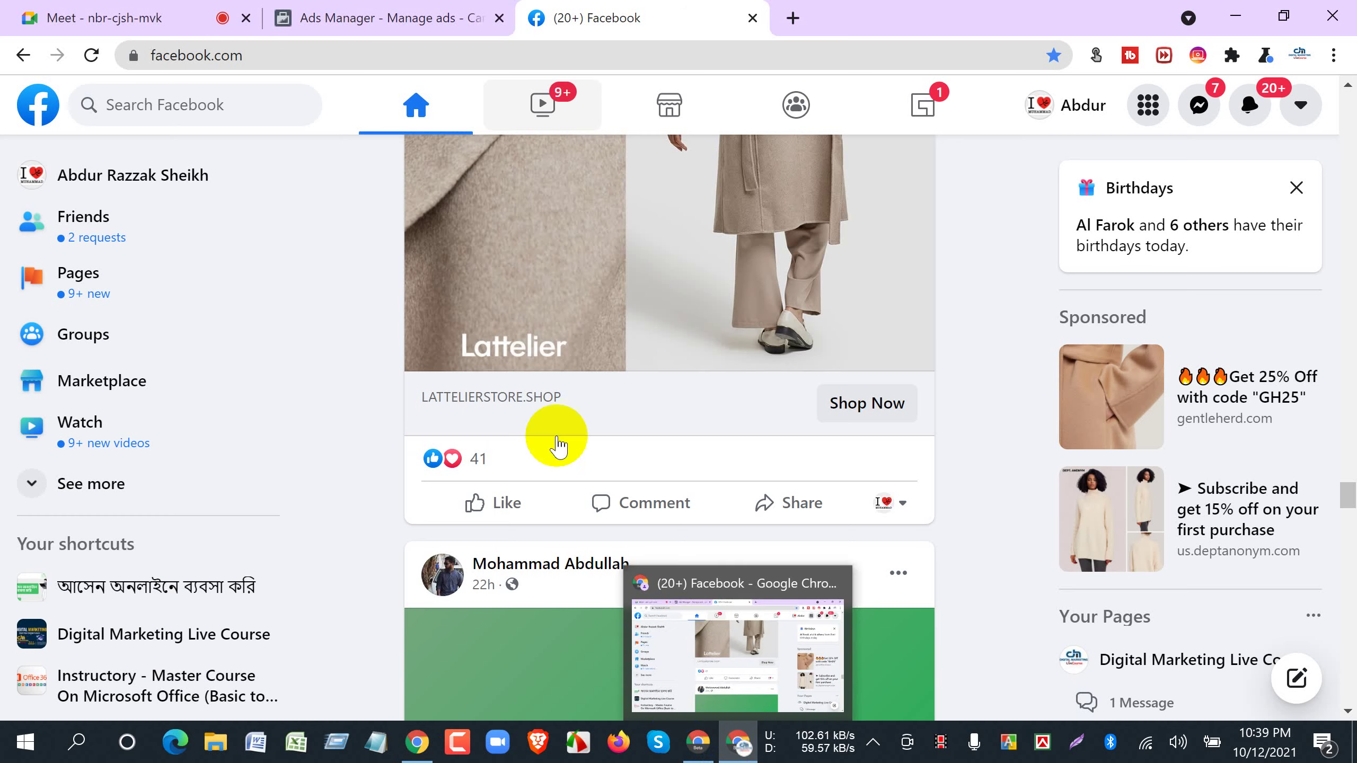
left_click(336, 17)
left_click(163, 9)
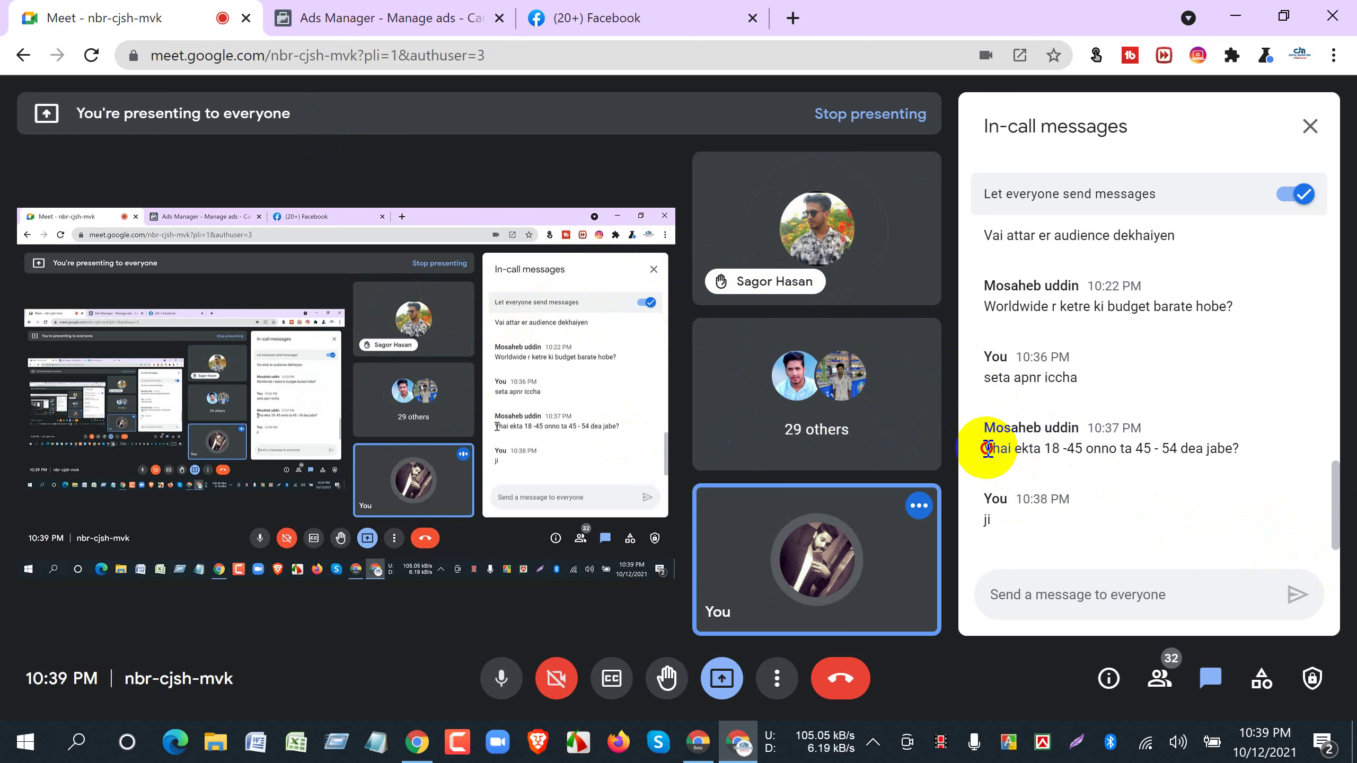
Review the age-range and worldwide budget questions, and reply "ji" to the chat question about two ad sets for A/B testing.
left_click_drag(982, 449, 1244, 452)
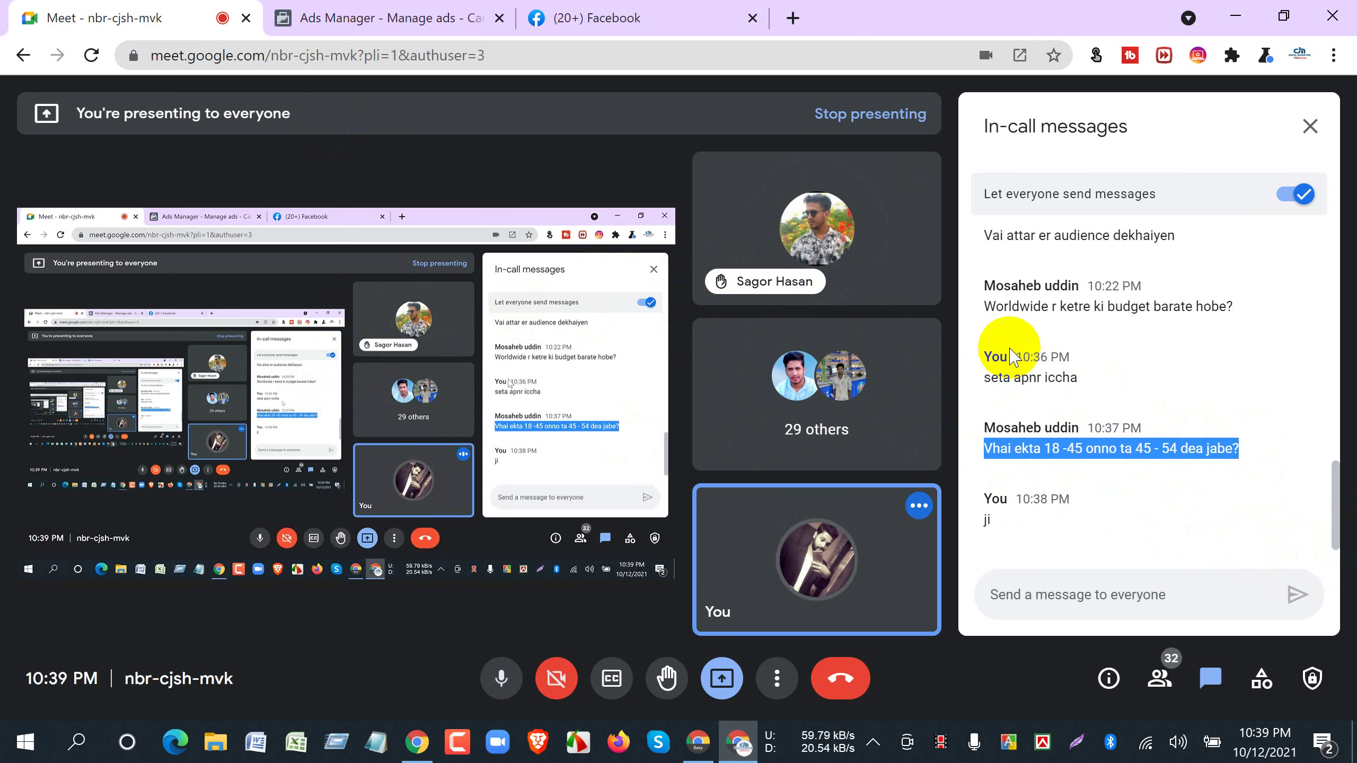
left_click_drag(982, 309, 1237, 323)
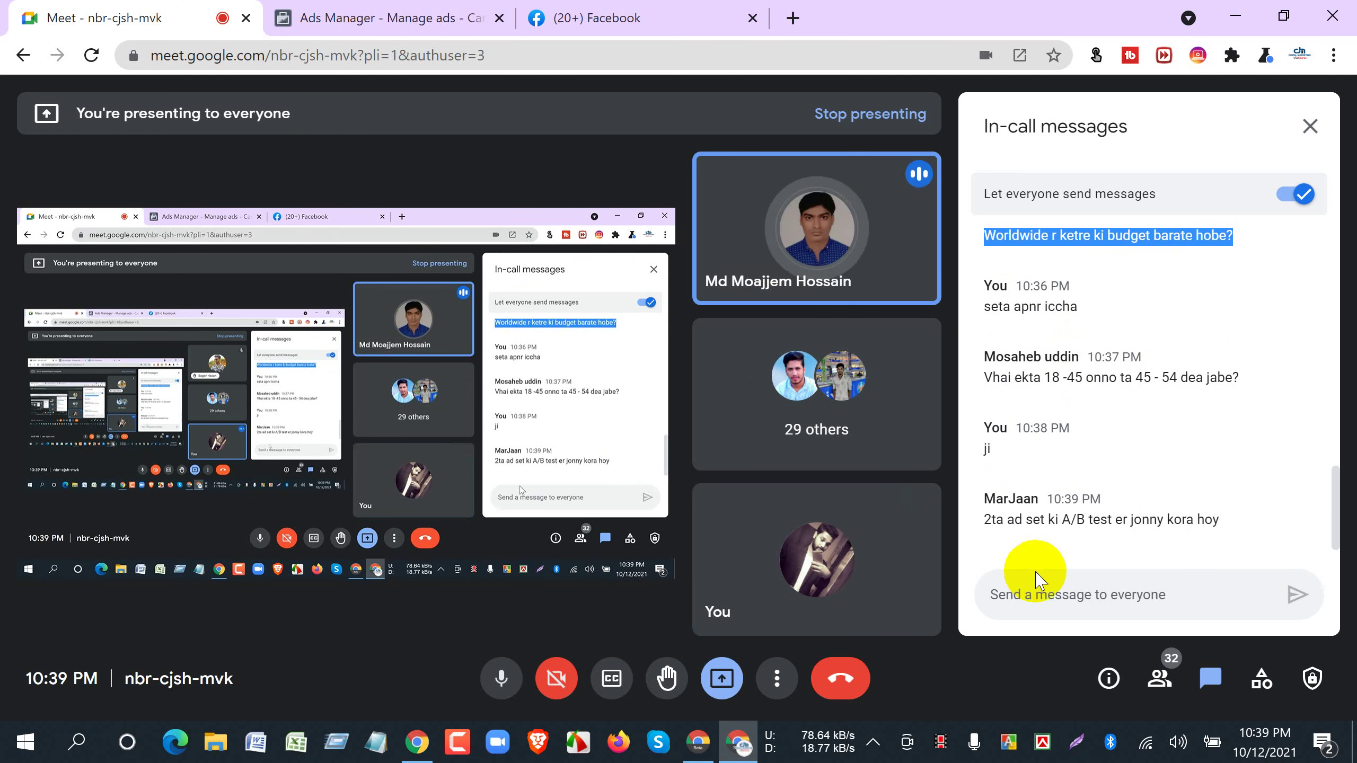
left_click(1039, 601)
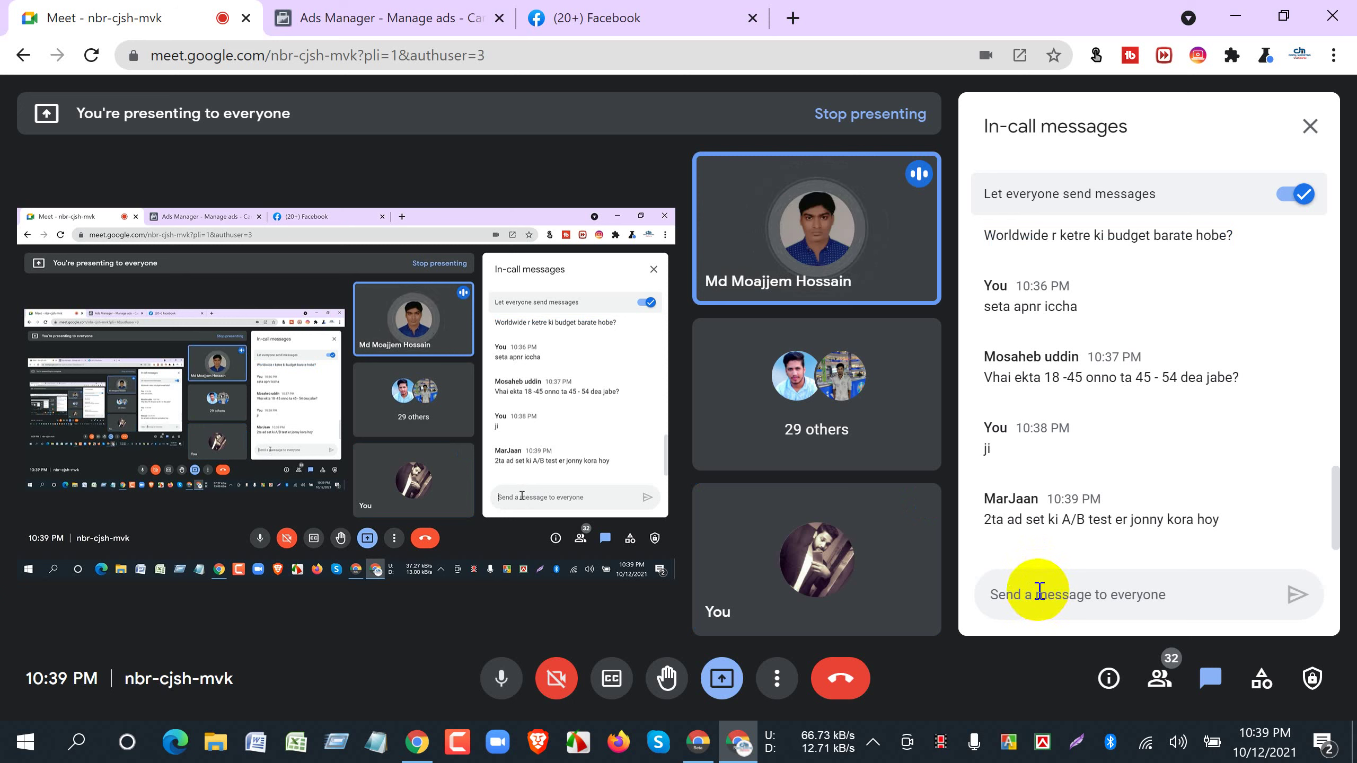
type("ji")
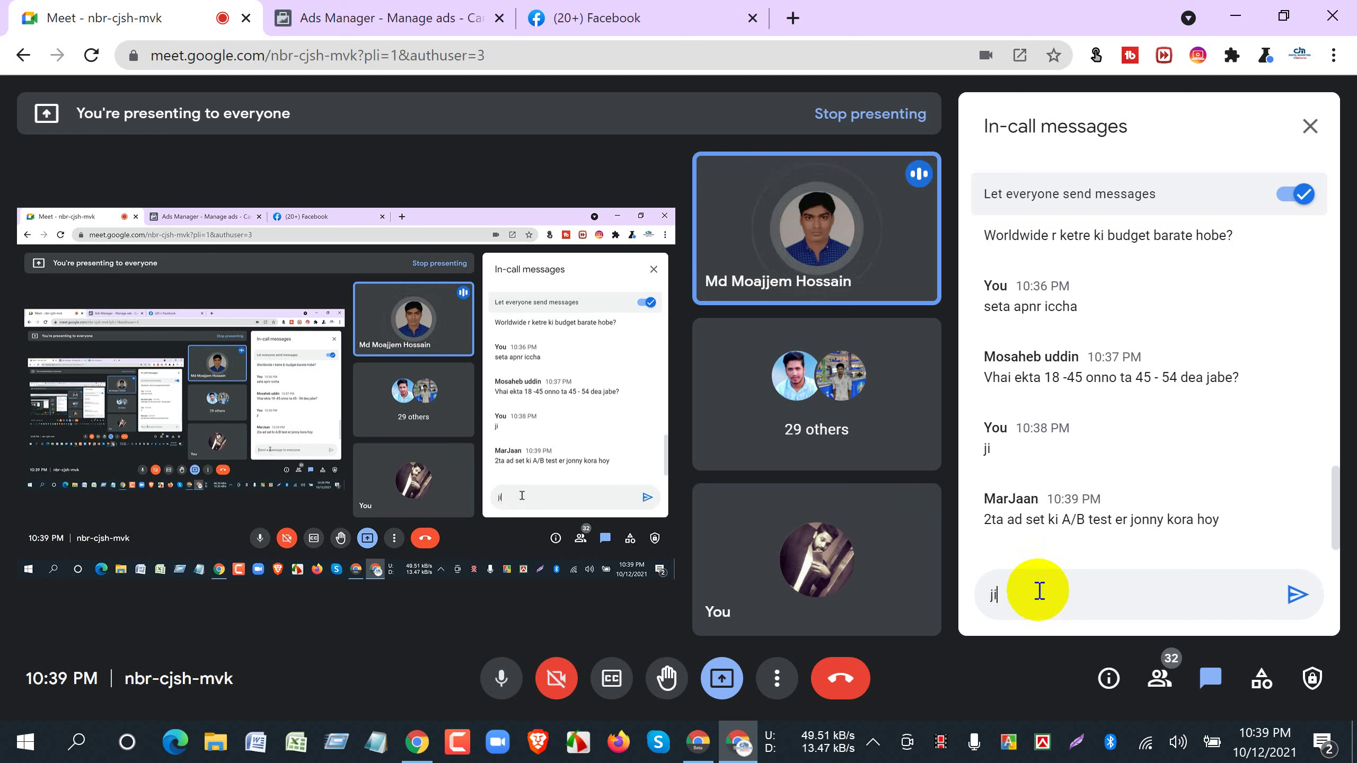
key("Return")
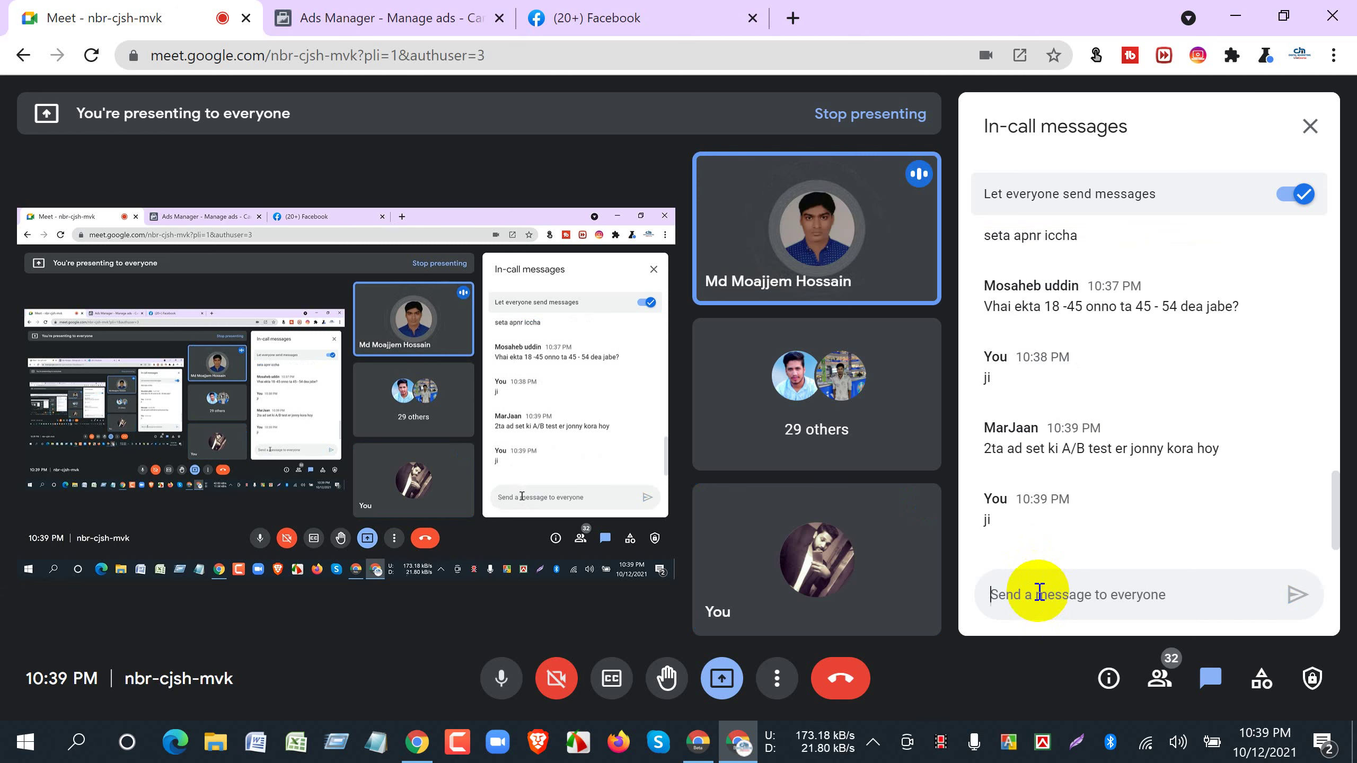
left_click(385, 8)
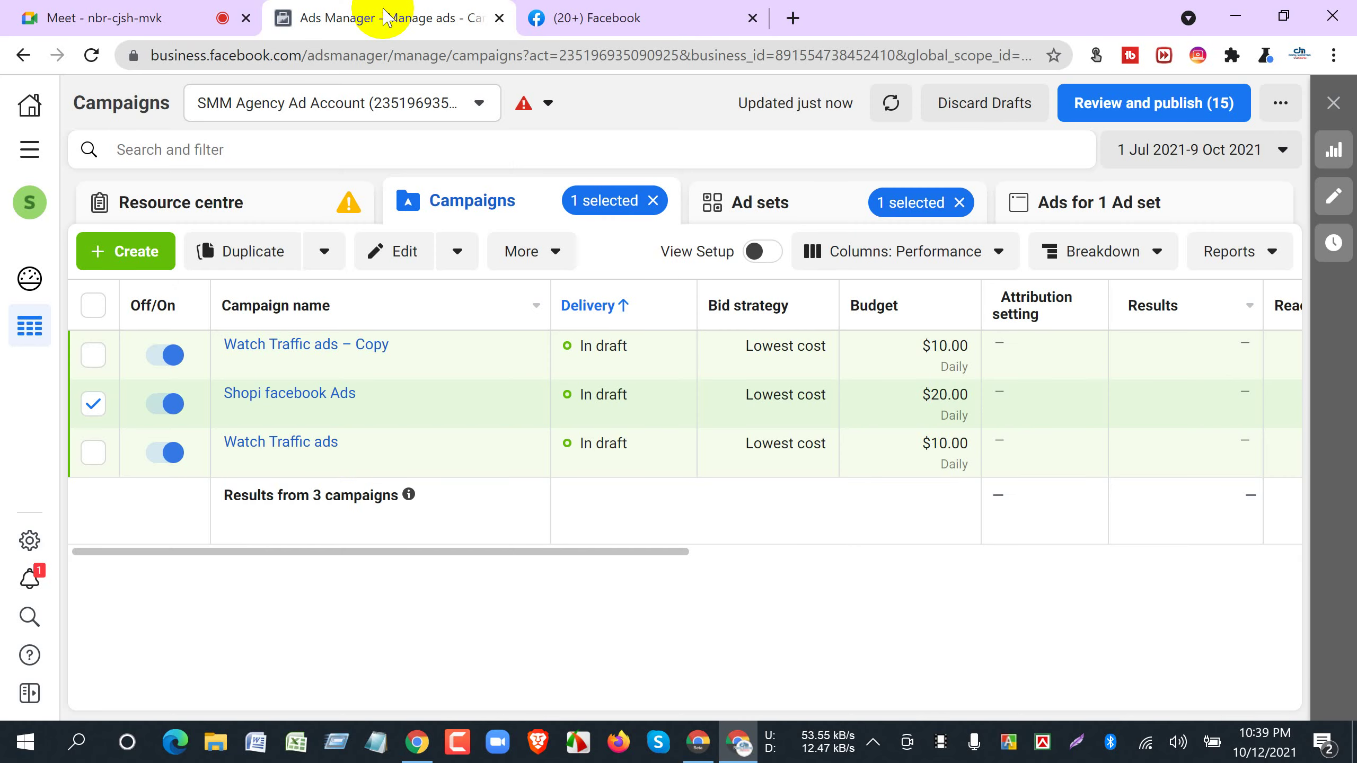
left_click(585, 19)
left_click(357, 19)
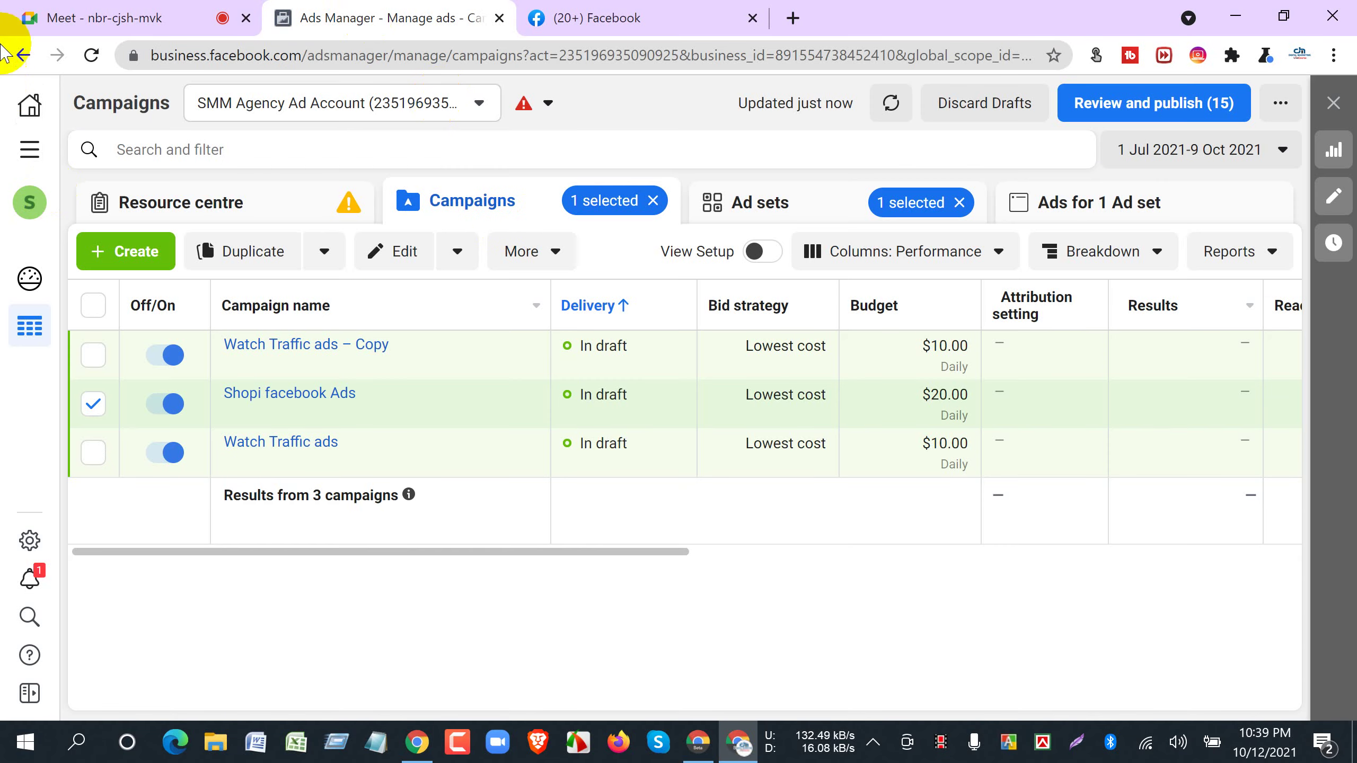
left_click(32, 18)
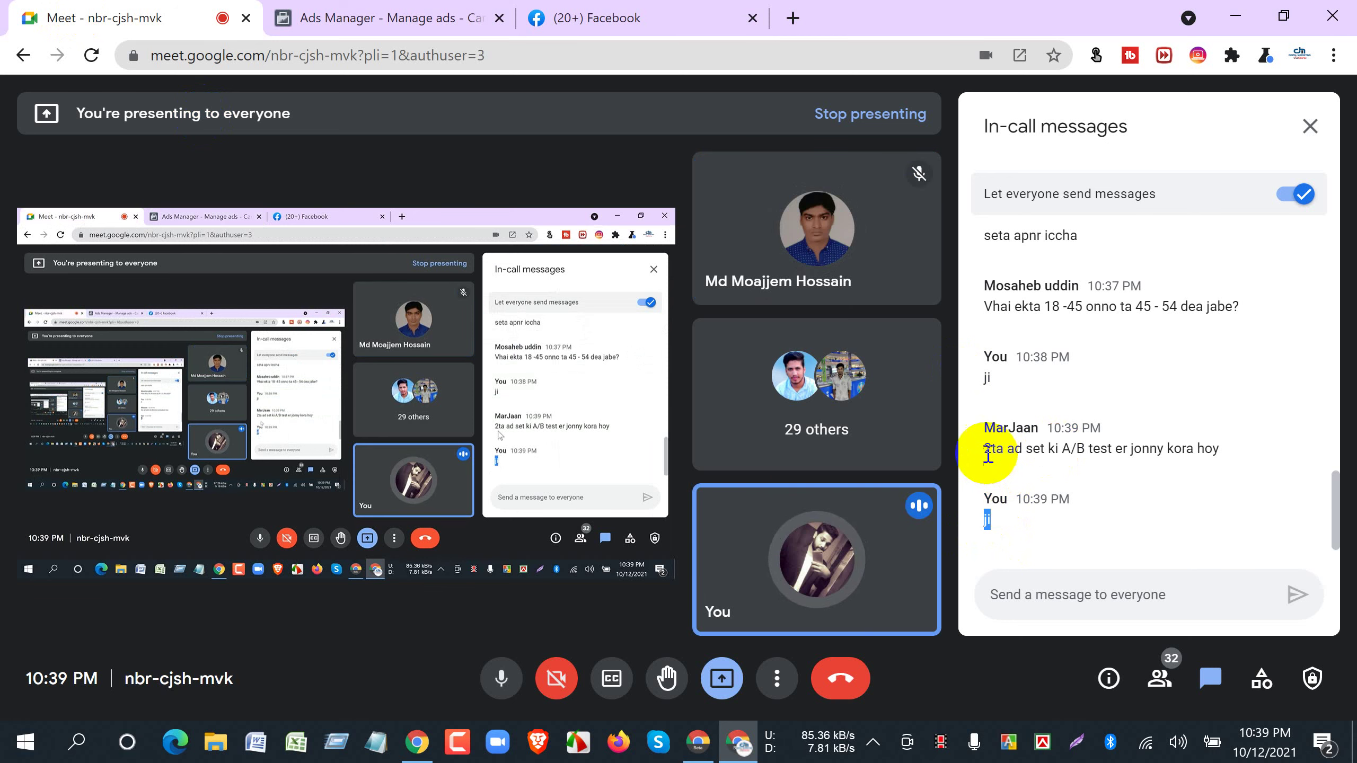
Review the chat questions and replies about A/B testing, age ranges and worldwide budget, checking the Ads Manager campaigns list briefly.
left_click_drag(986, 449, 1220, 449)
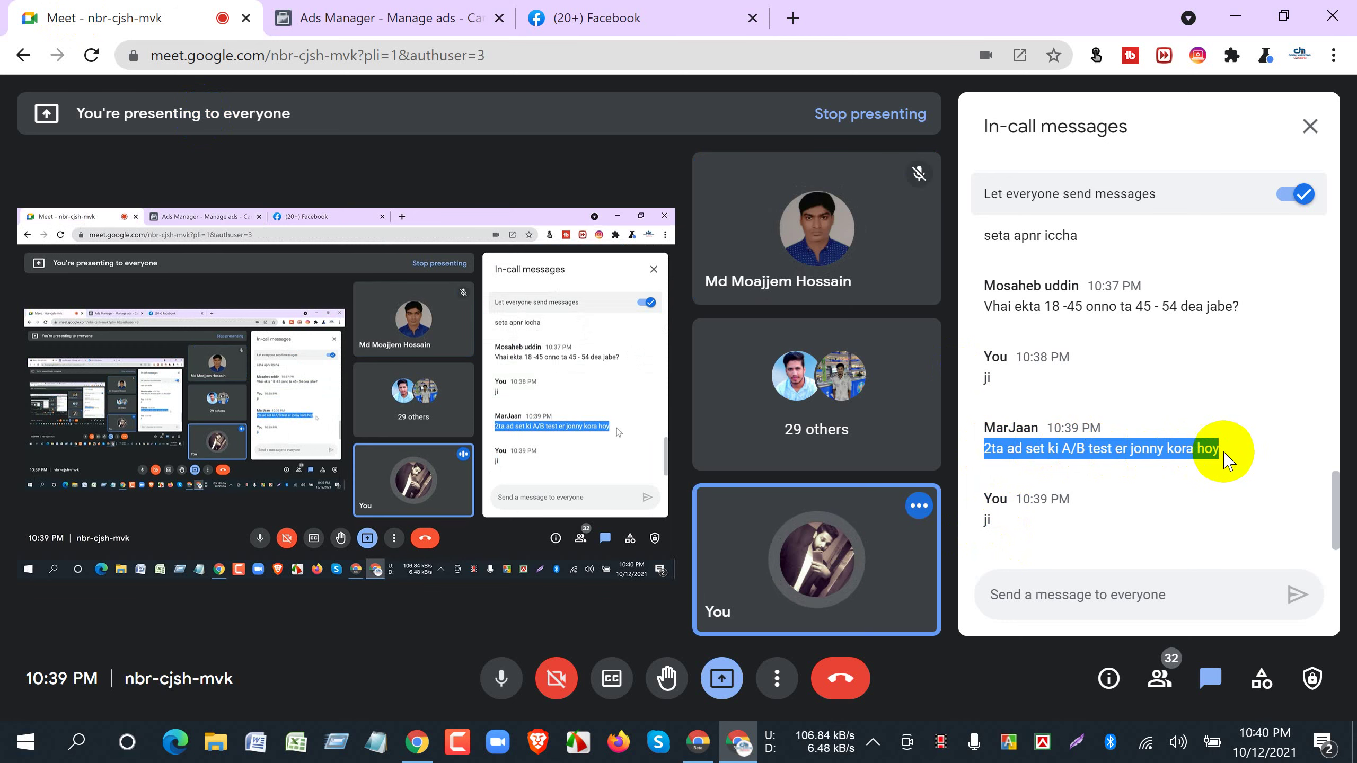
double_click(988, 378)
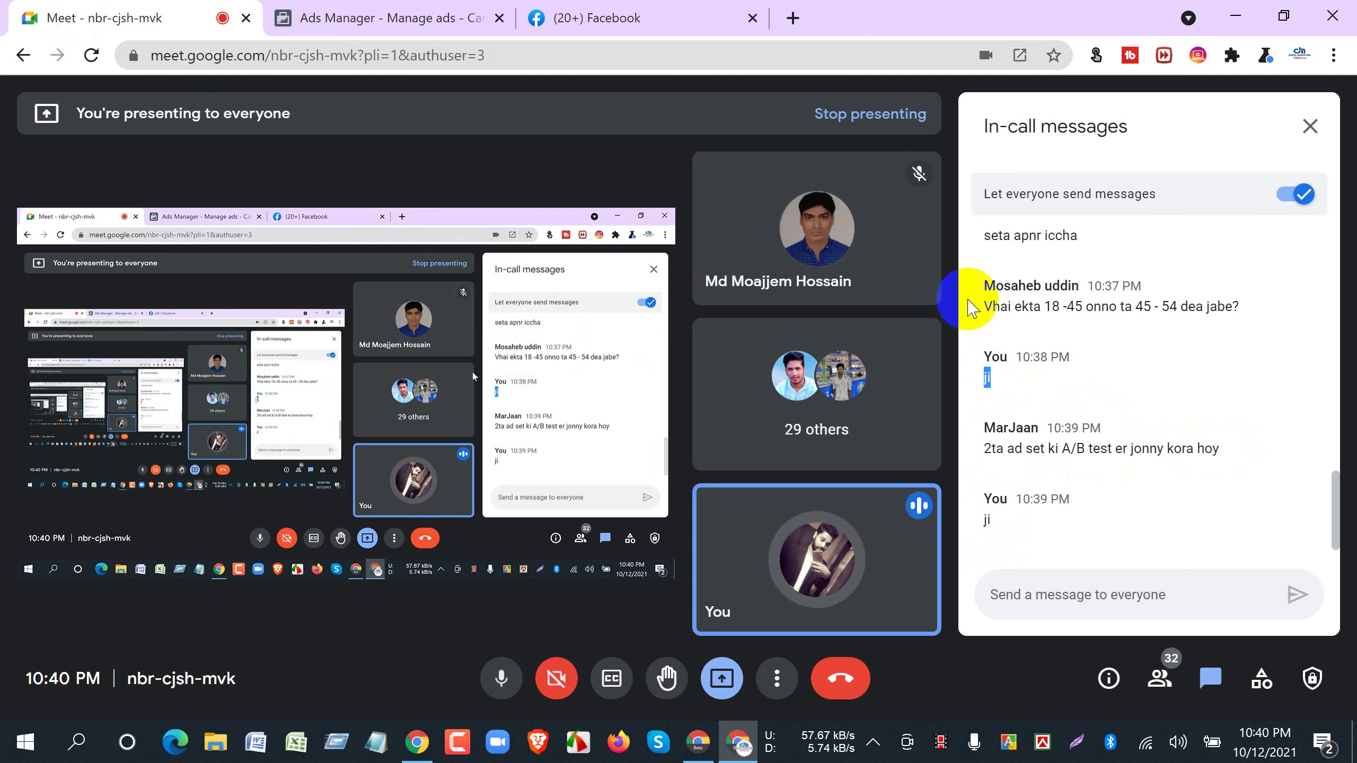
left_click_drag(987, 309, 1244, 312)
scroll(1053, 444, "up", 3)
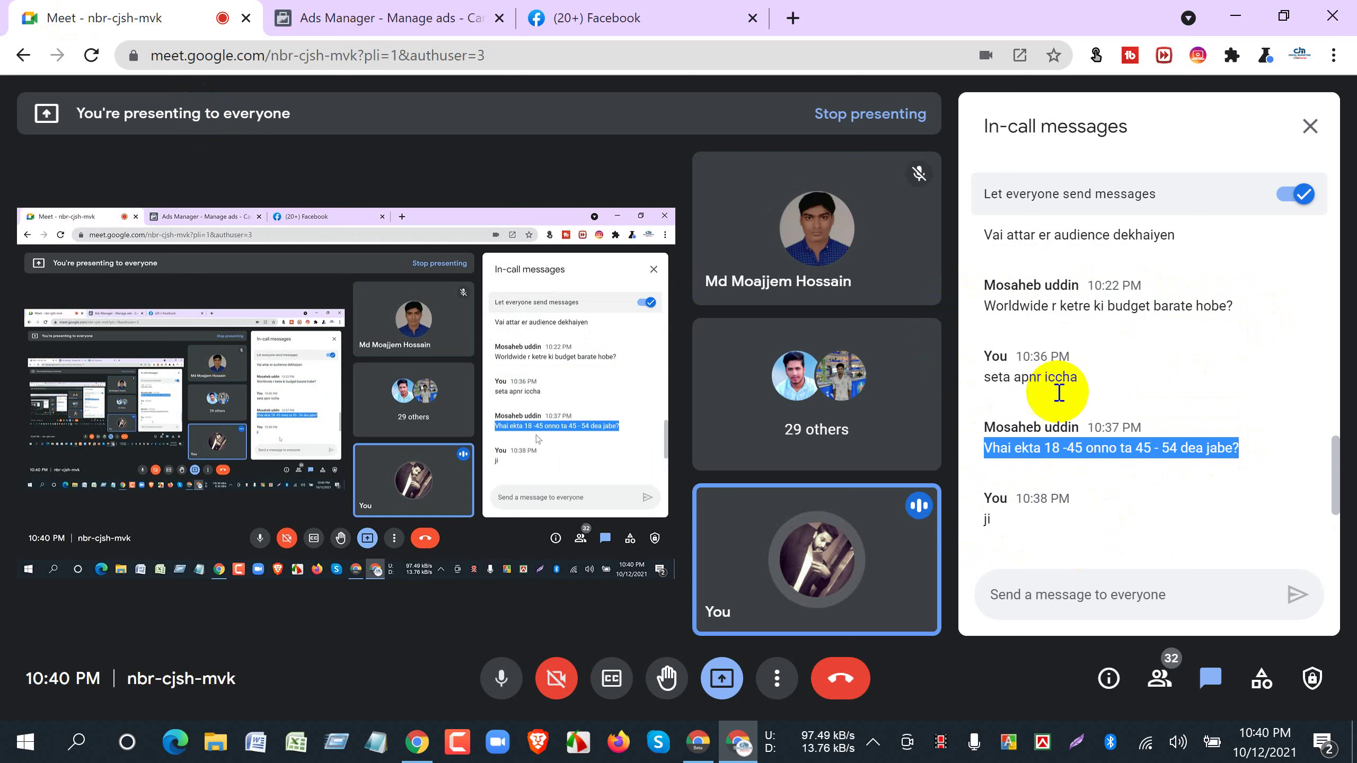
left_click_drag(987, 379, 1085, 379)
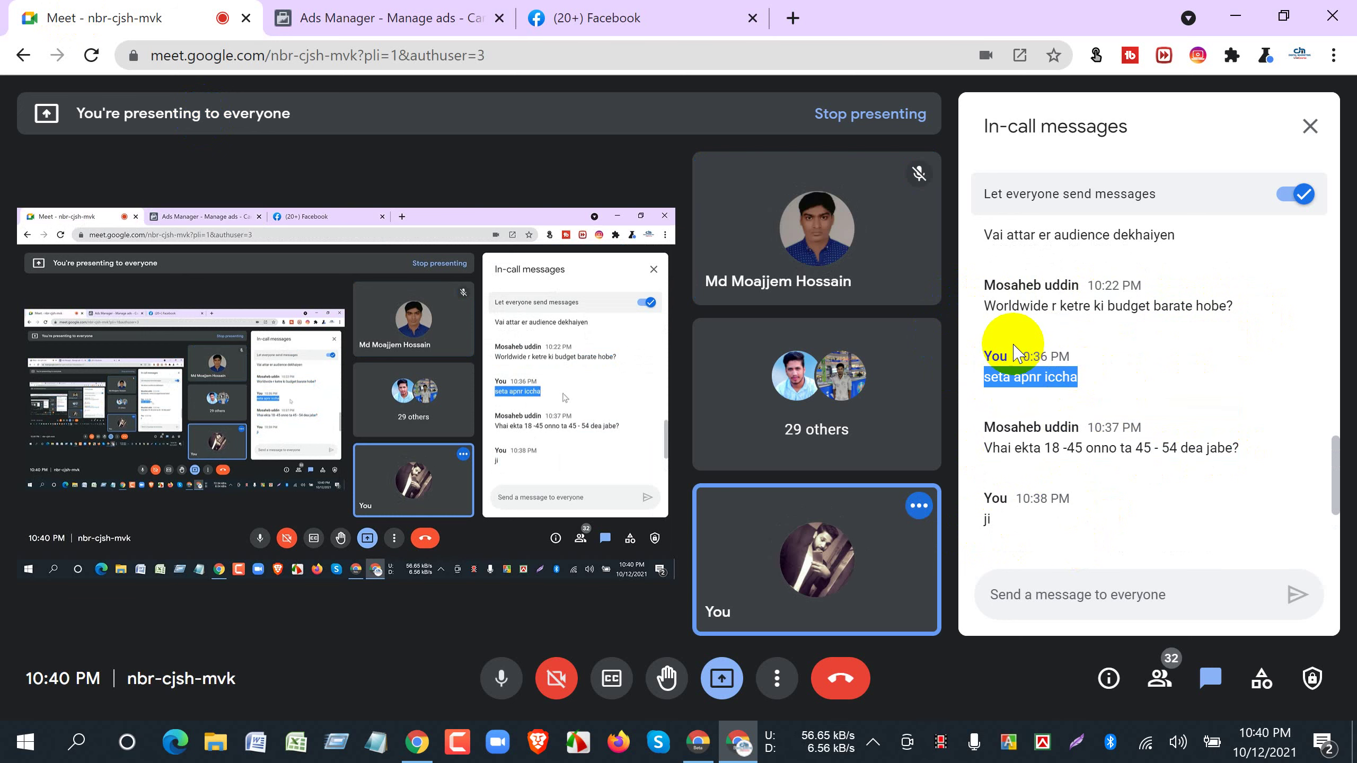
scroll(1012, 358, "down", 3)
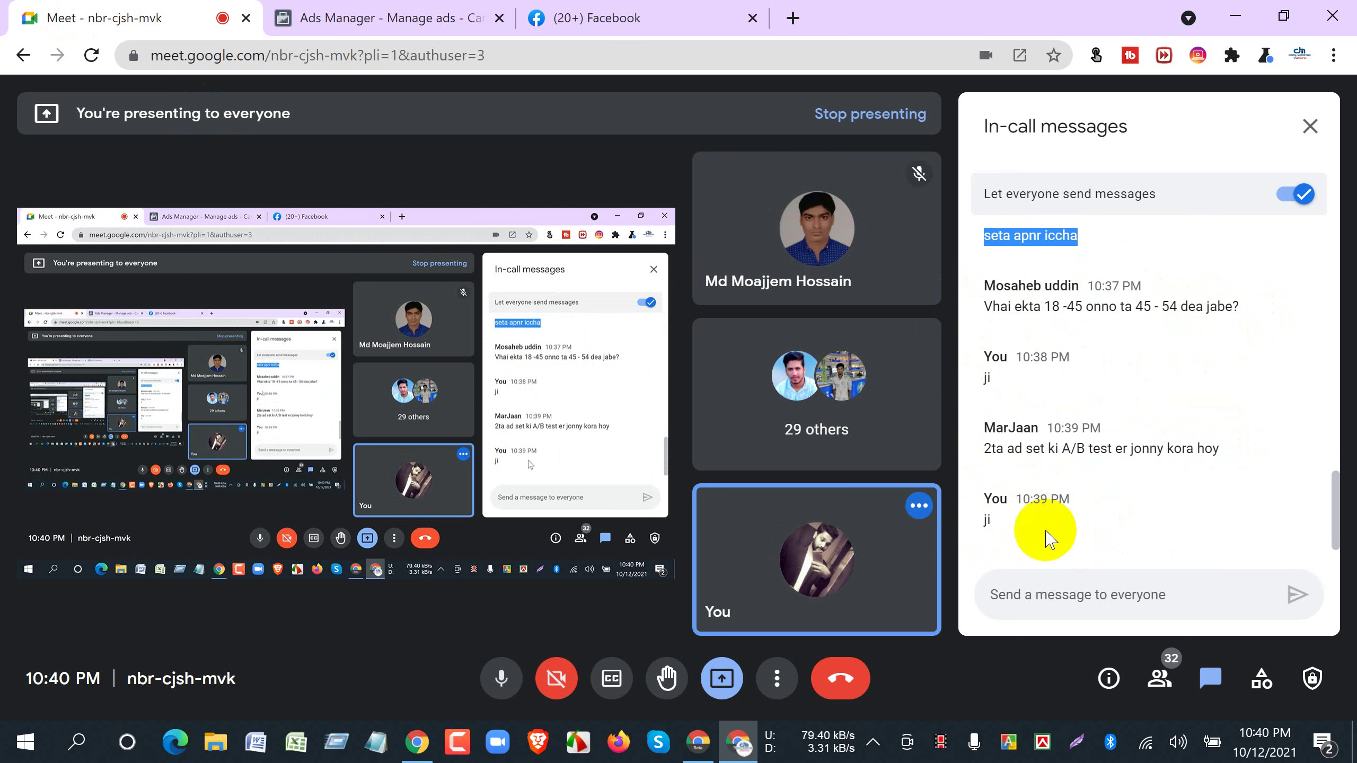
left_click_drag(1003, 525, 978, 531)
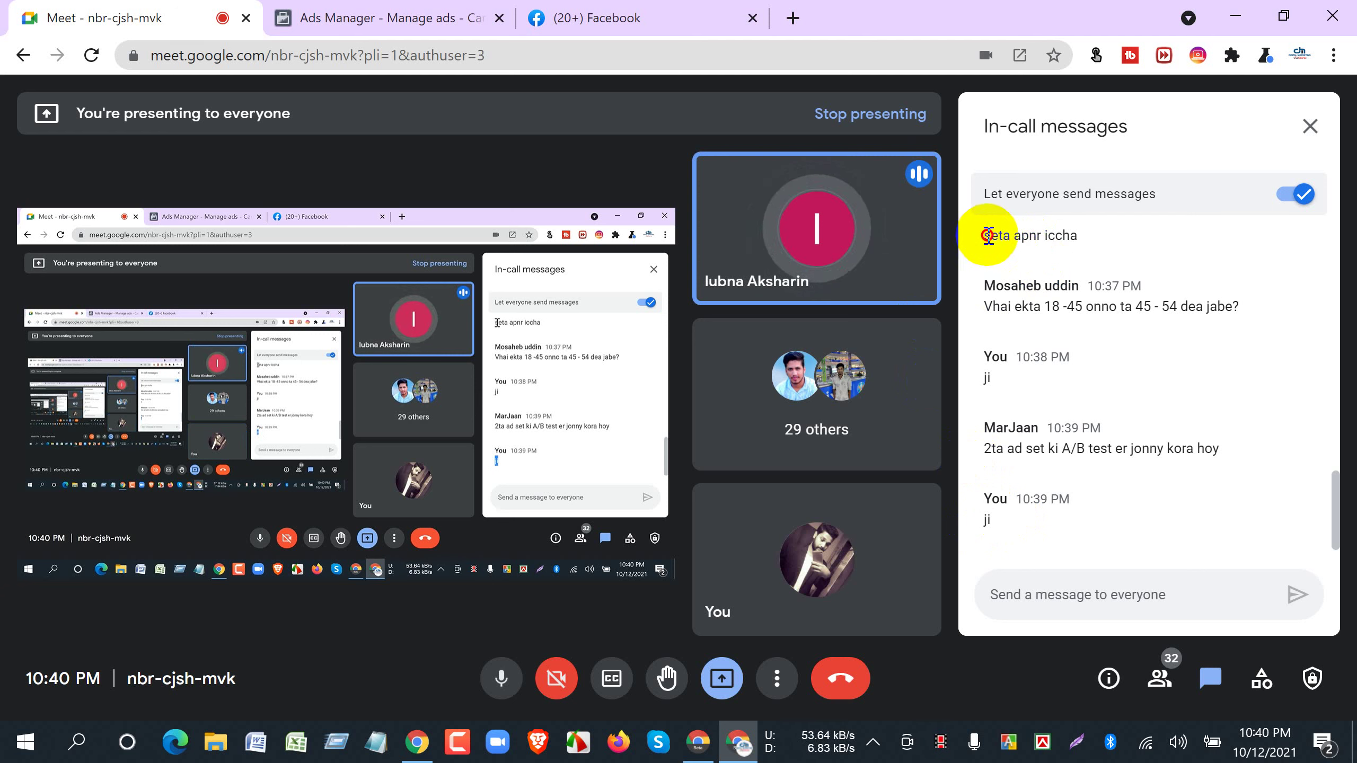
left_click_drag(988, 243, 1040, 242)
left_click_drag(1182, 282, 982, 282)
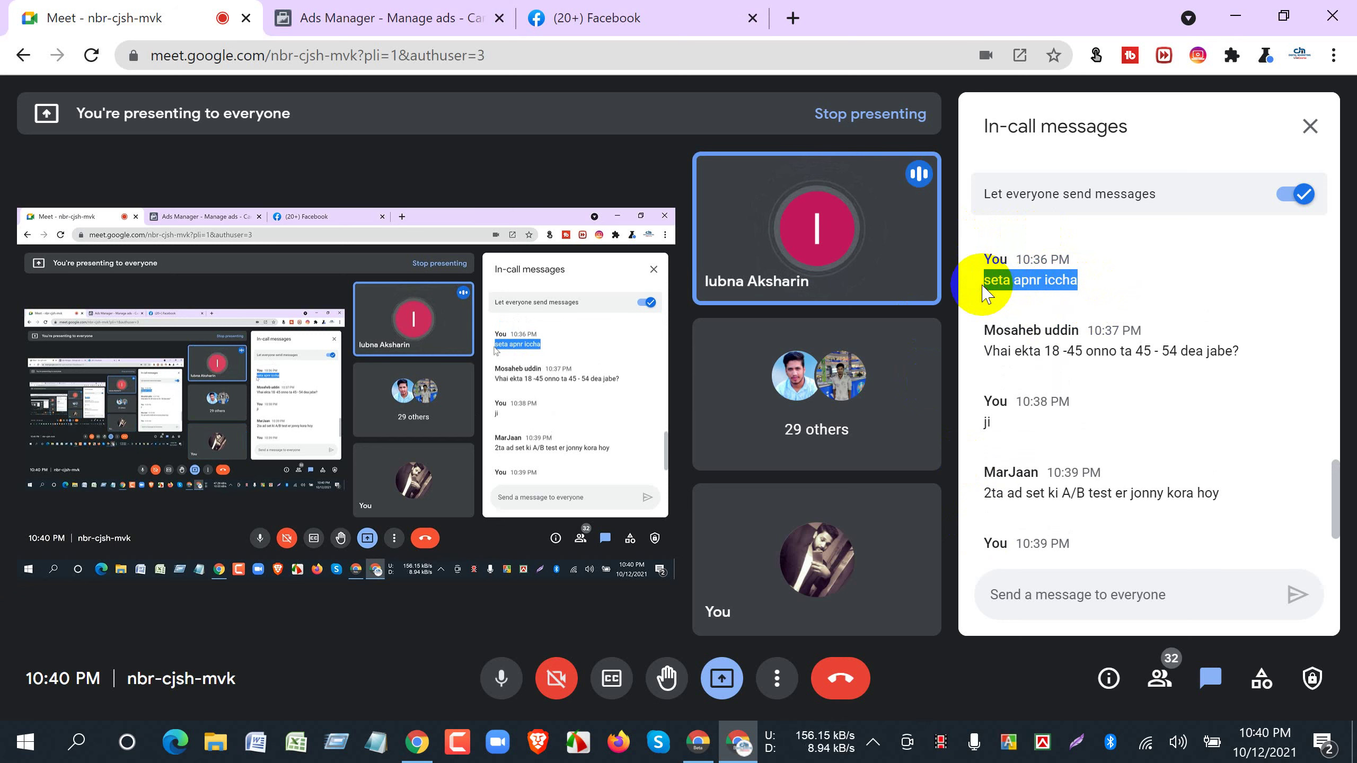
left_click(380, 21)
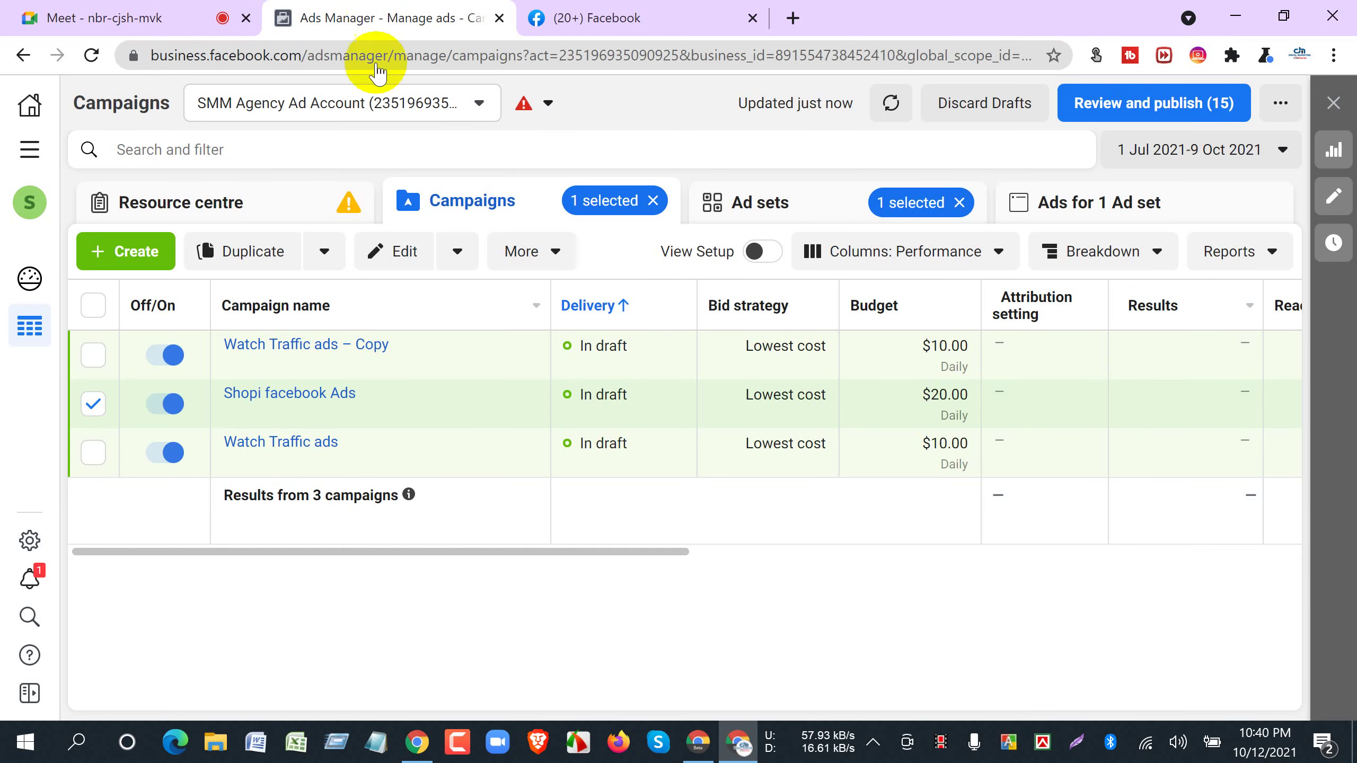
left_click(128, 17)
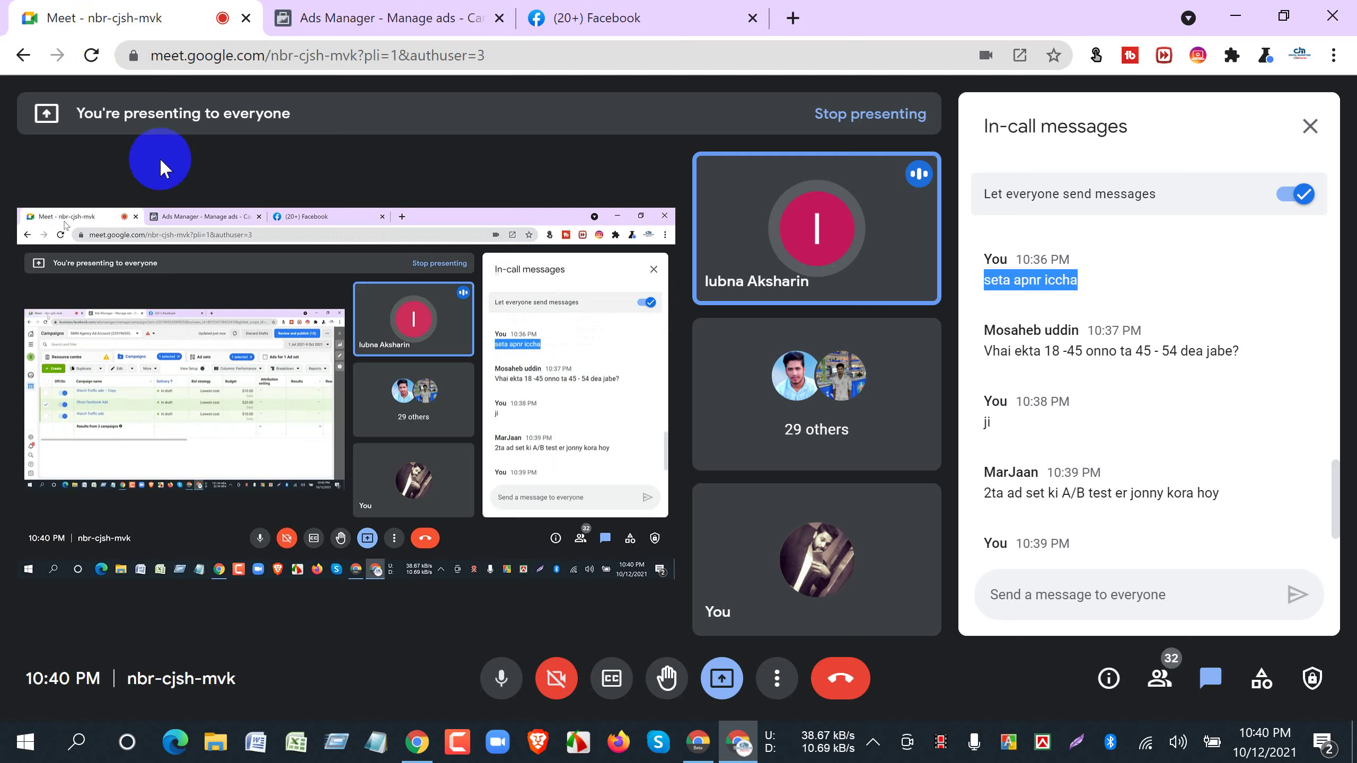
Switch from the Meet call to Ads Manager and open the payment settings in the ad account settings.
left_click(725, 690)
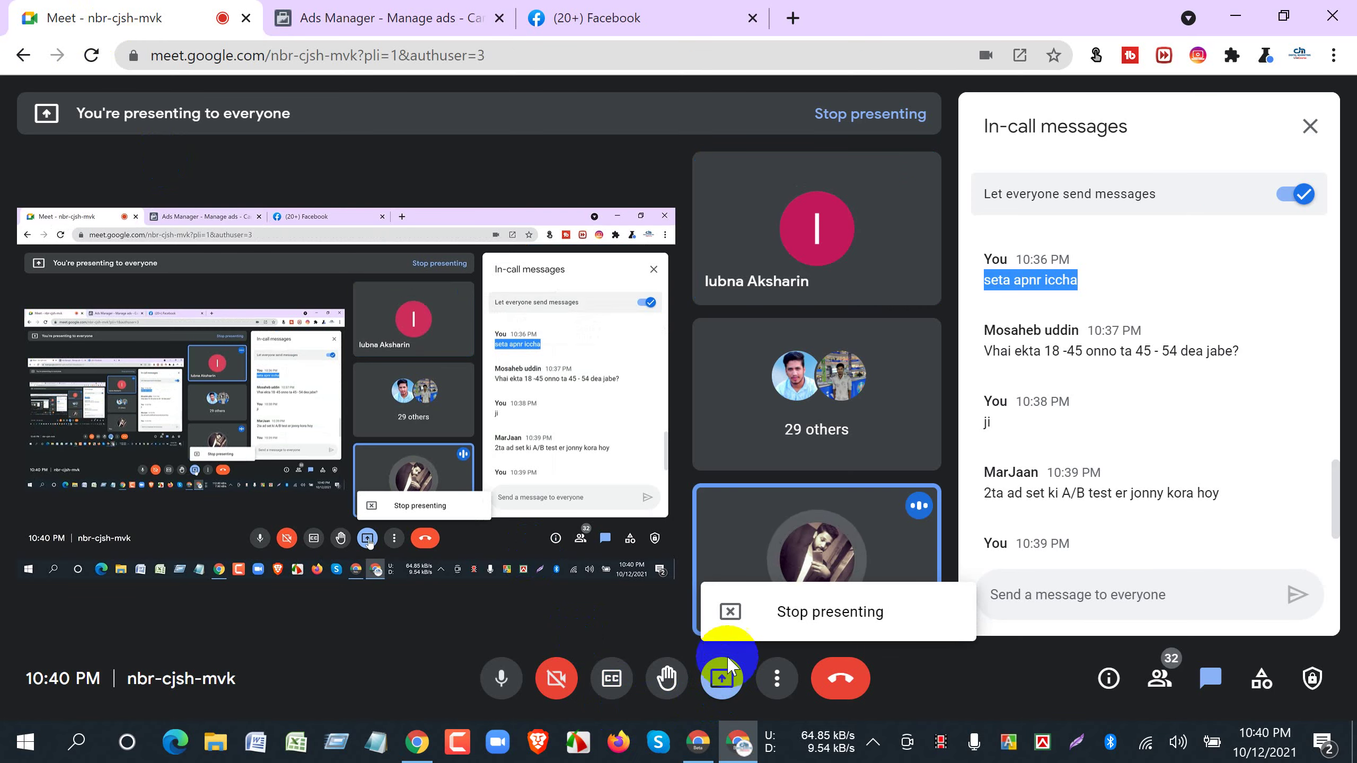
left_click(330, 18)
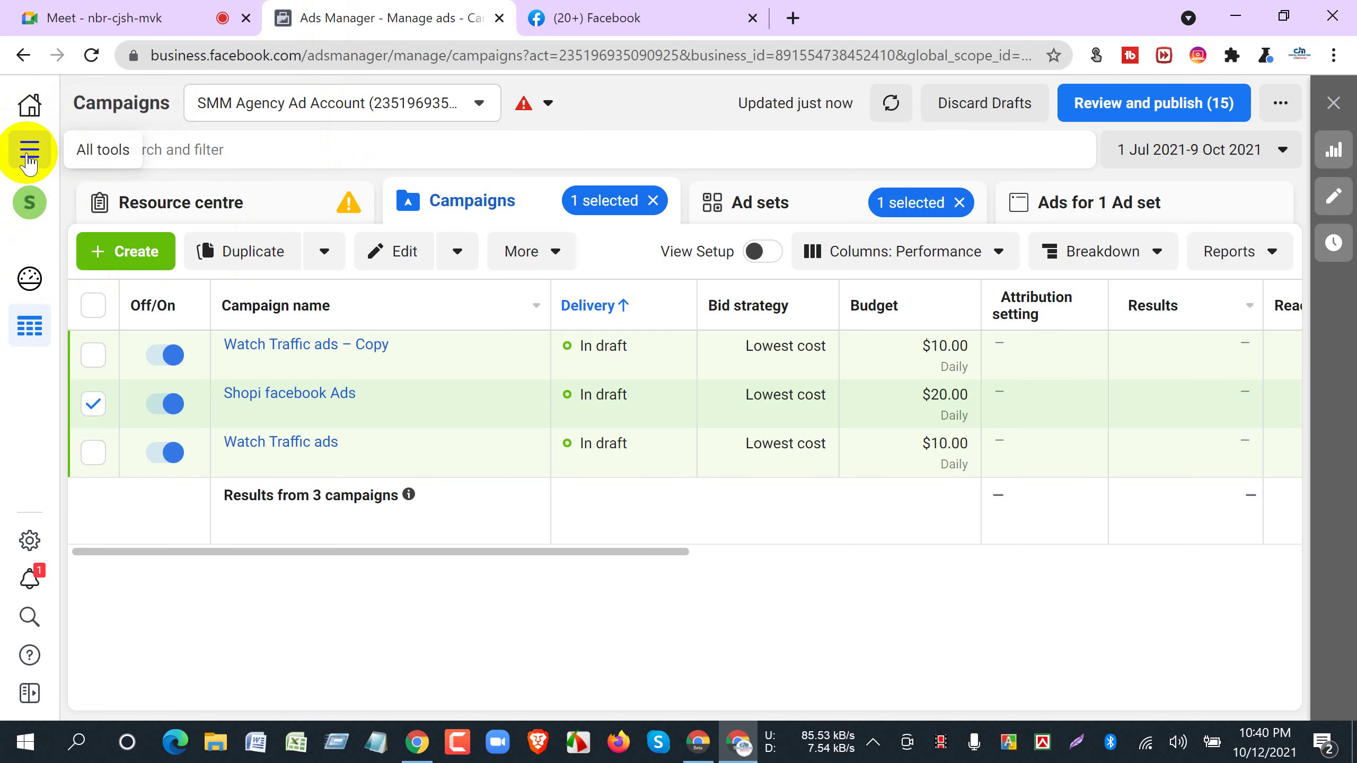
left_click(29, 155)
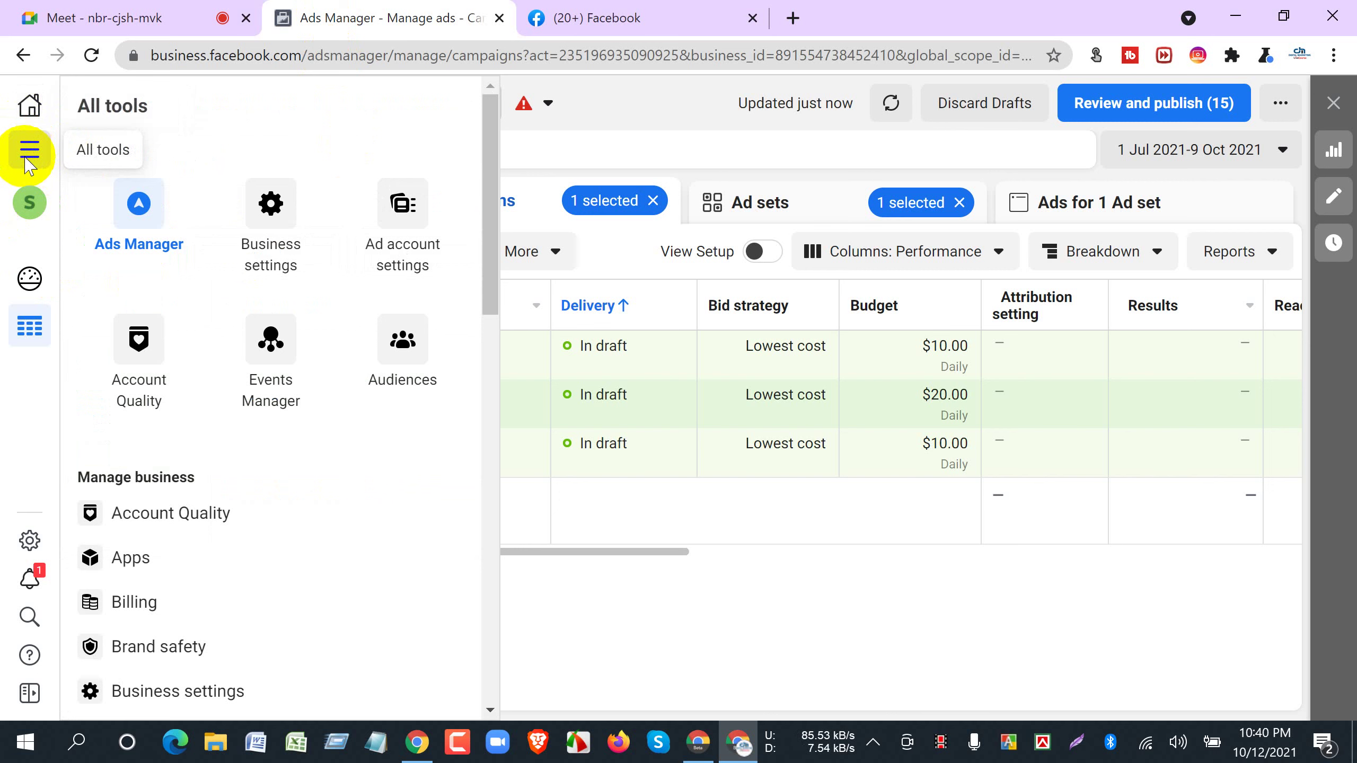
left_click(401, 232)
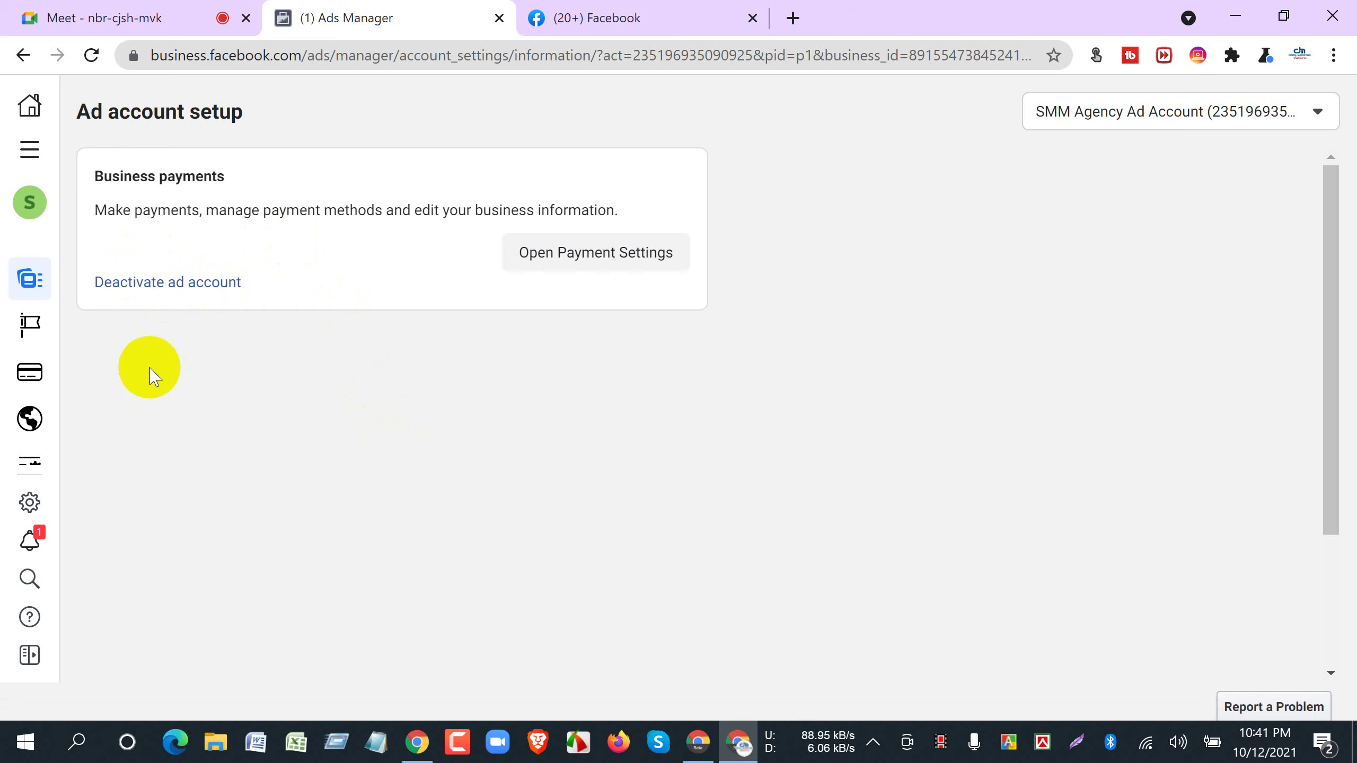
mouse_move(25, 270)
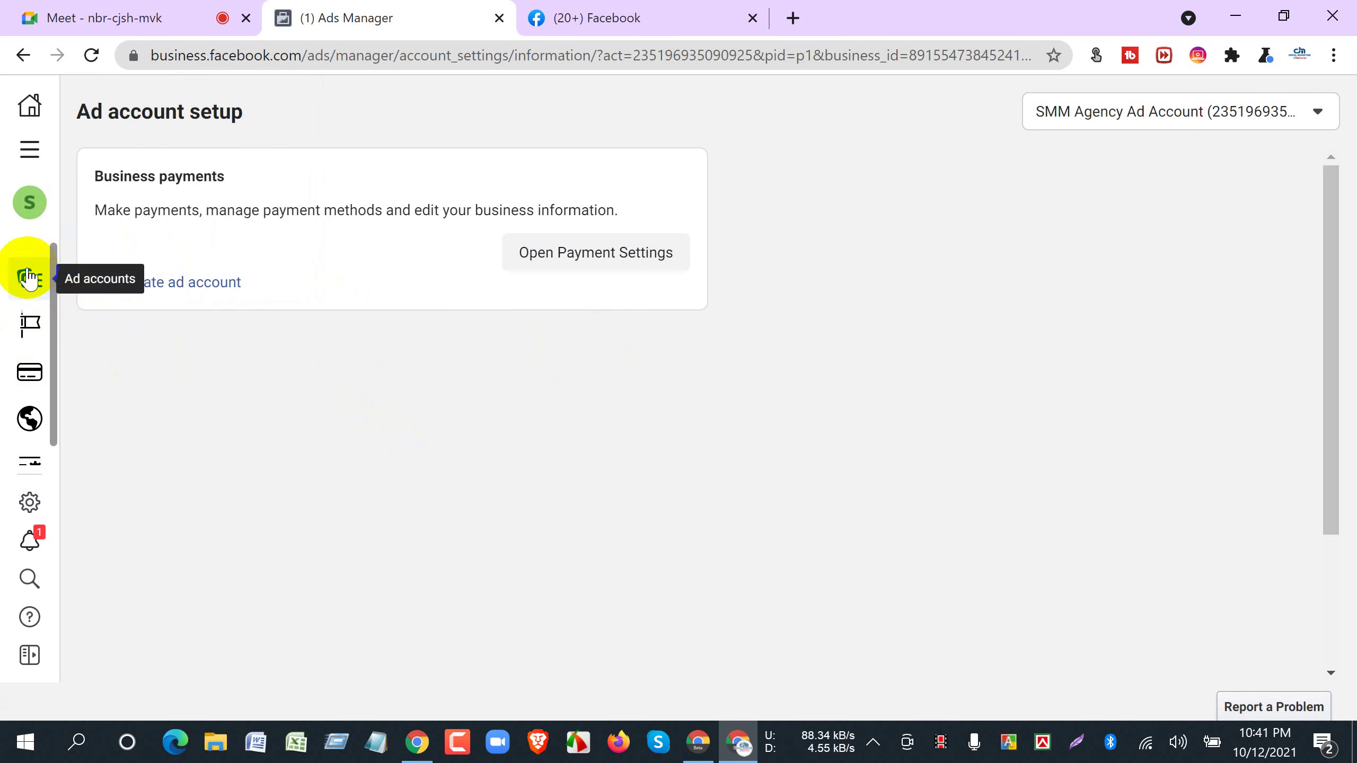
mouse_move(54, 295)
left_click(133, 369)
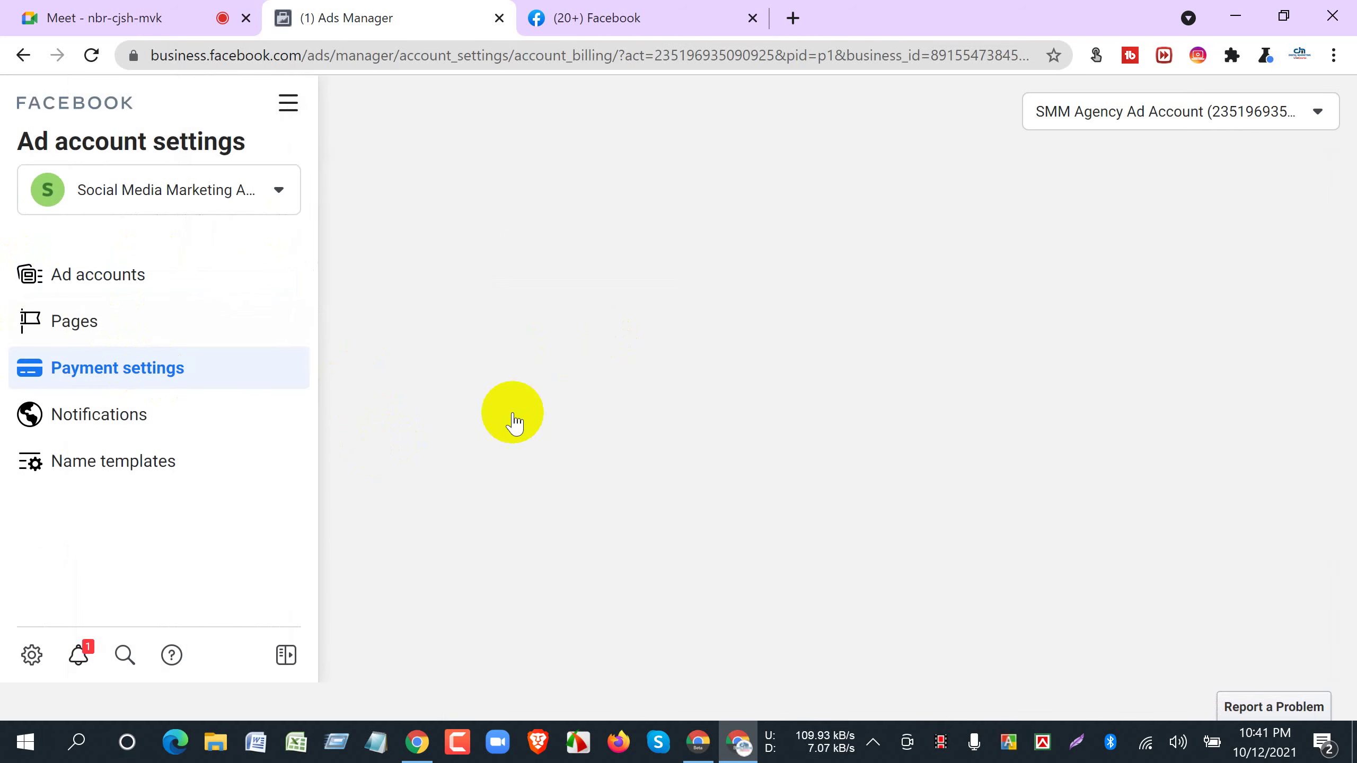
Set the ad account's currency in the business info to Bangladeshi Taka and save it.
scroll(427, 430, "down", 2)
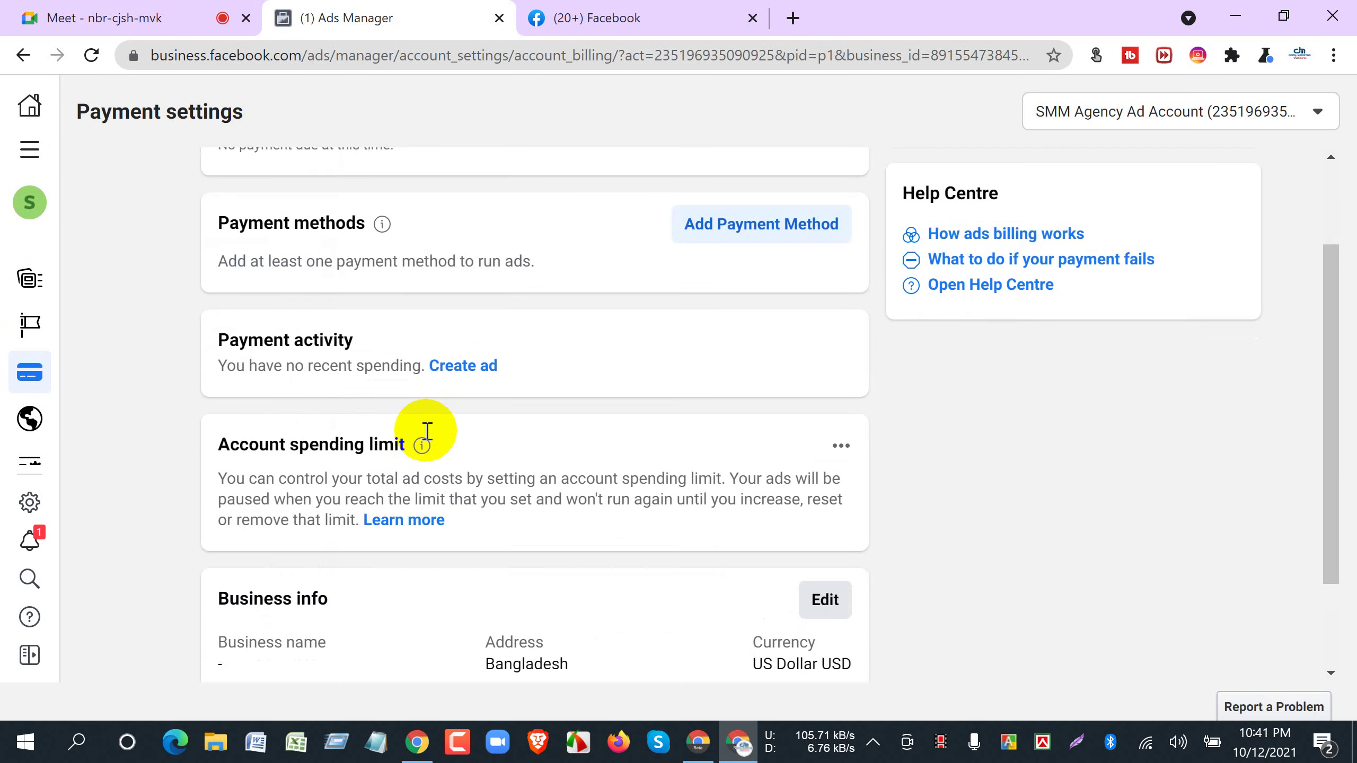
scroll(428, 431, "down", 2)
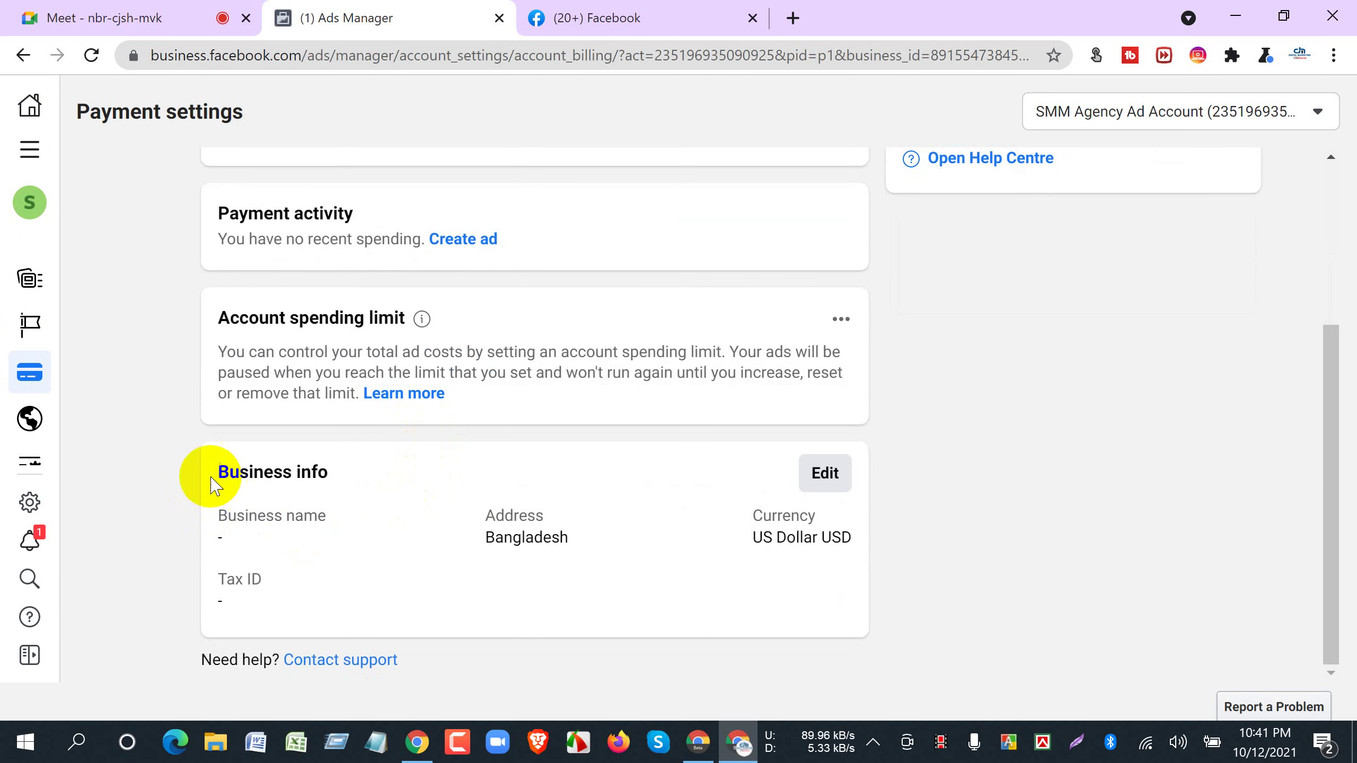
left_click(796, 480)
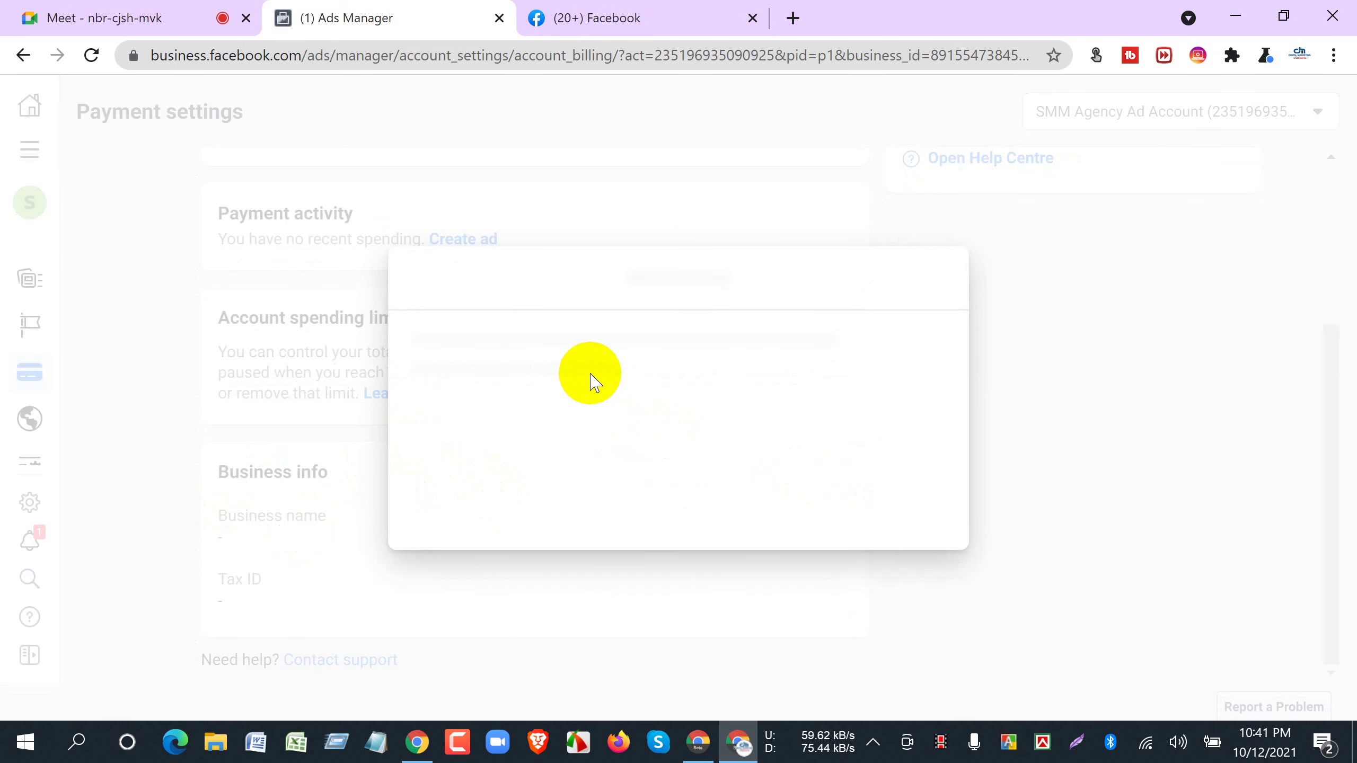
scroll(609, 385, "down", 10)
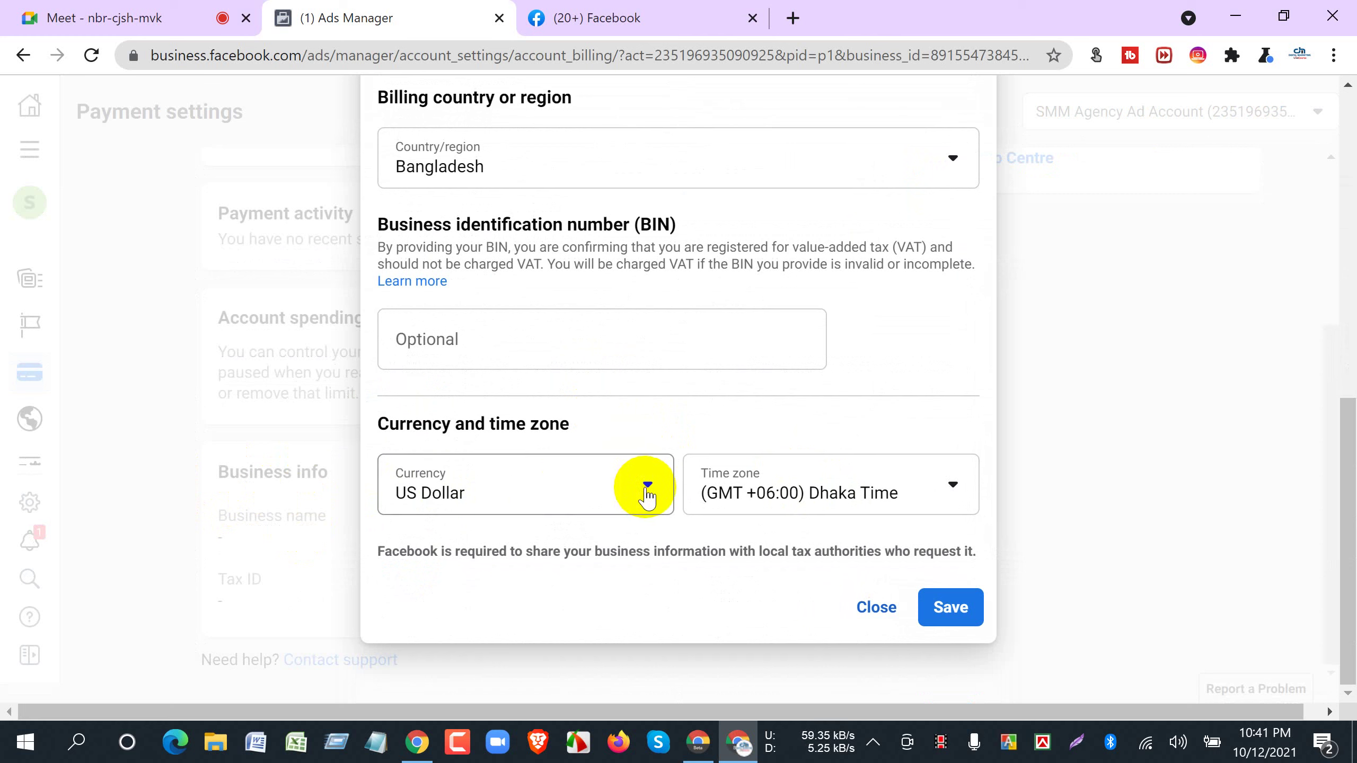
left_click(646, 491)
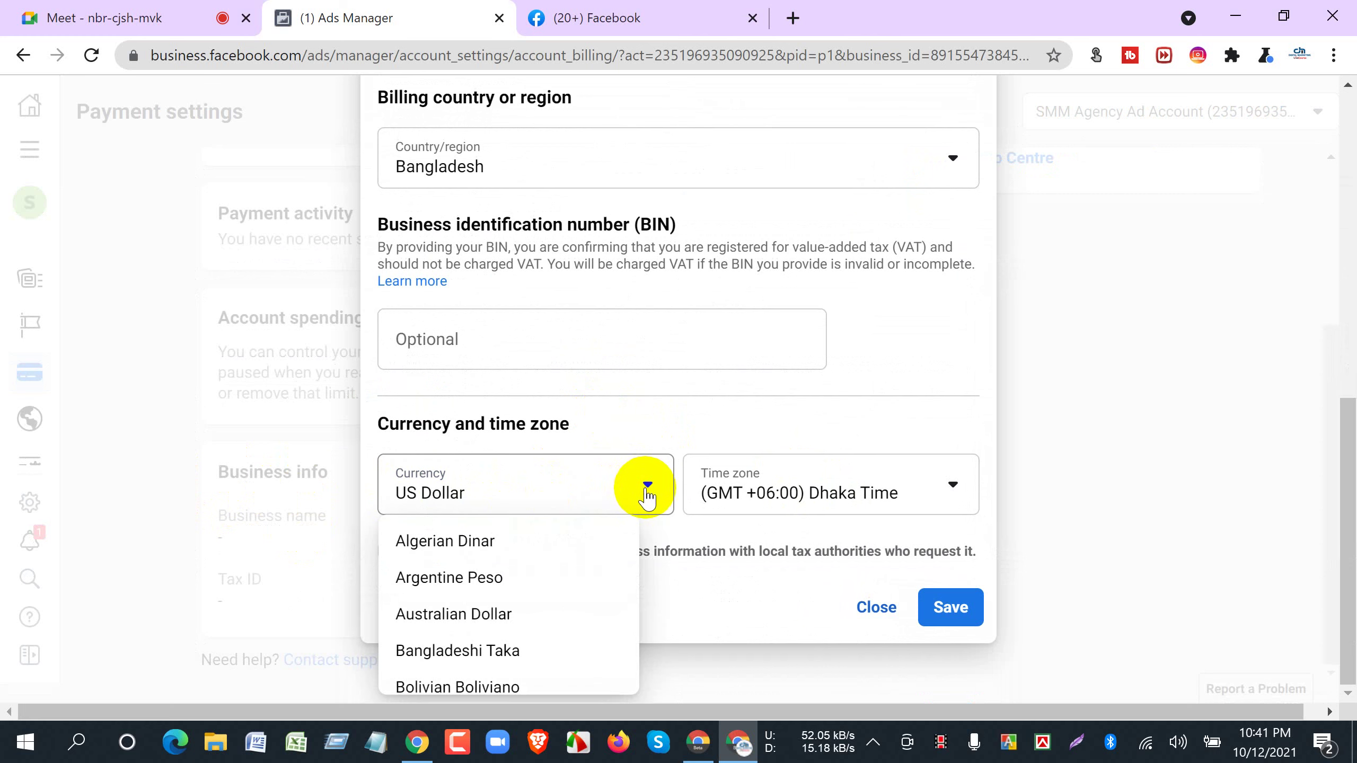
left_click(499, 650)
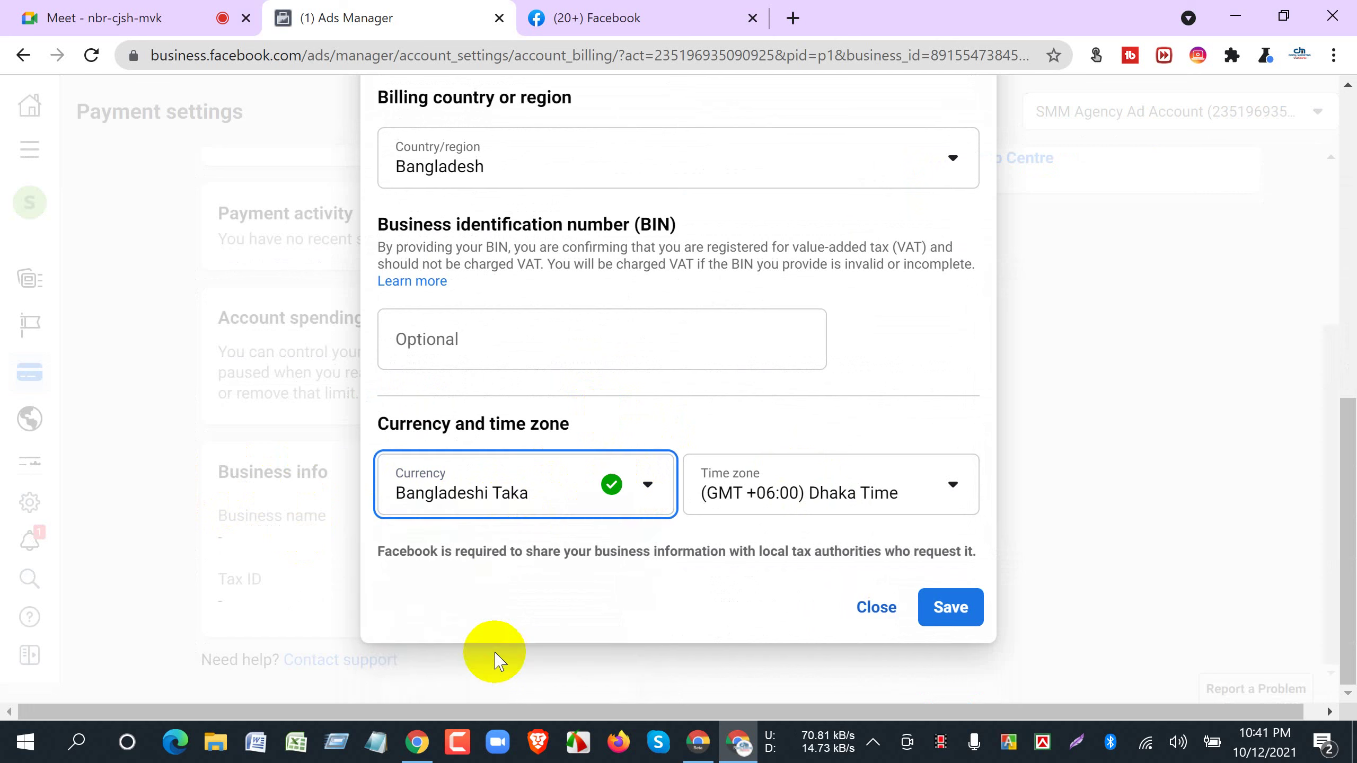
left_click(948, 610)
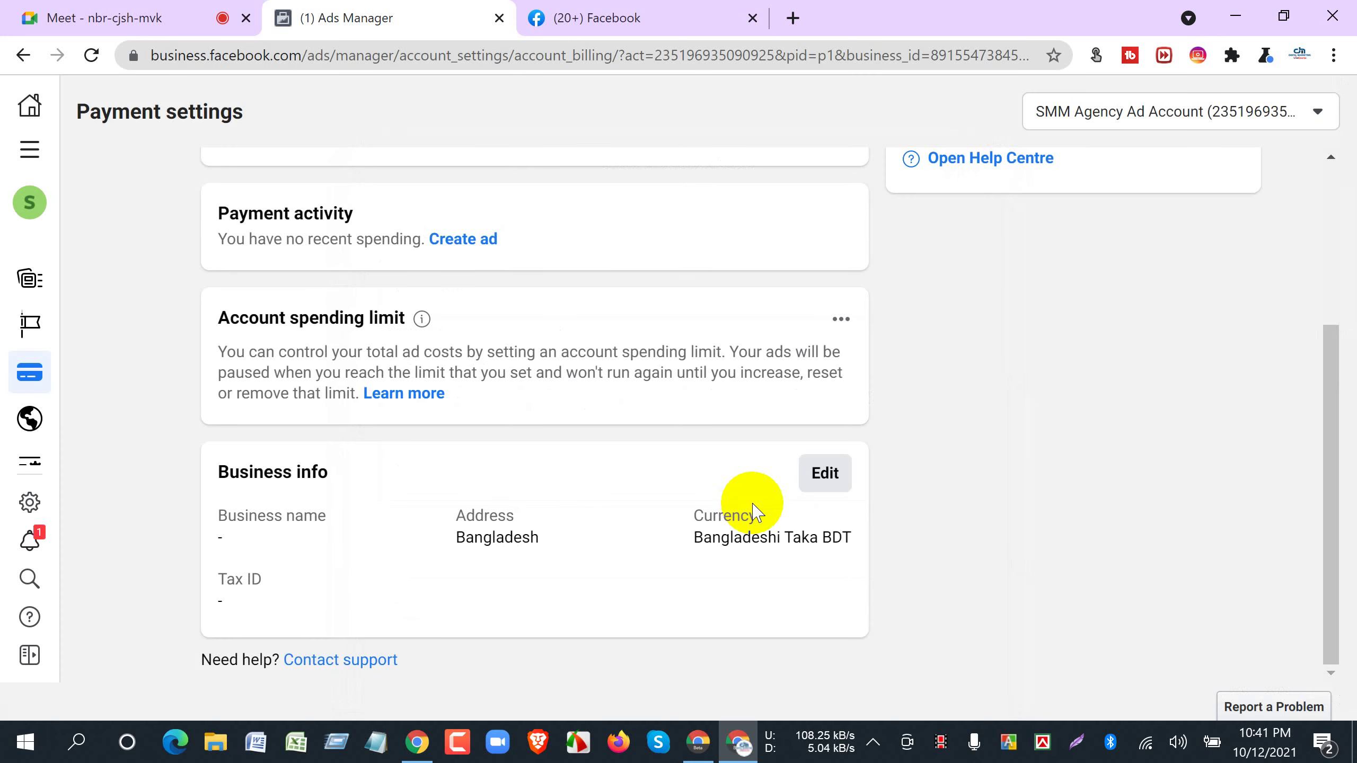
Set the currency in the business info back to US Dollar and save it.
left_click(824, 473)
scroll(569, 461, "down", 10)
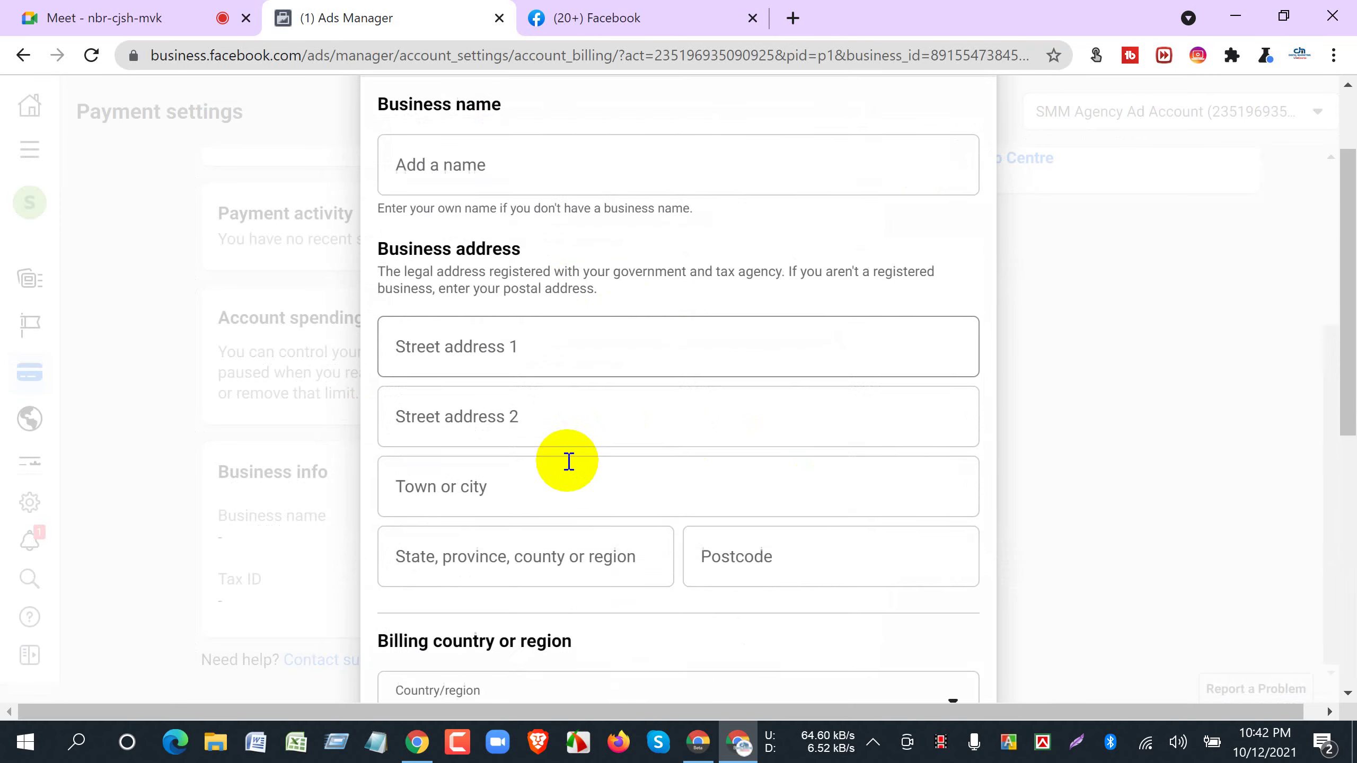
left_click(641, 492)
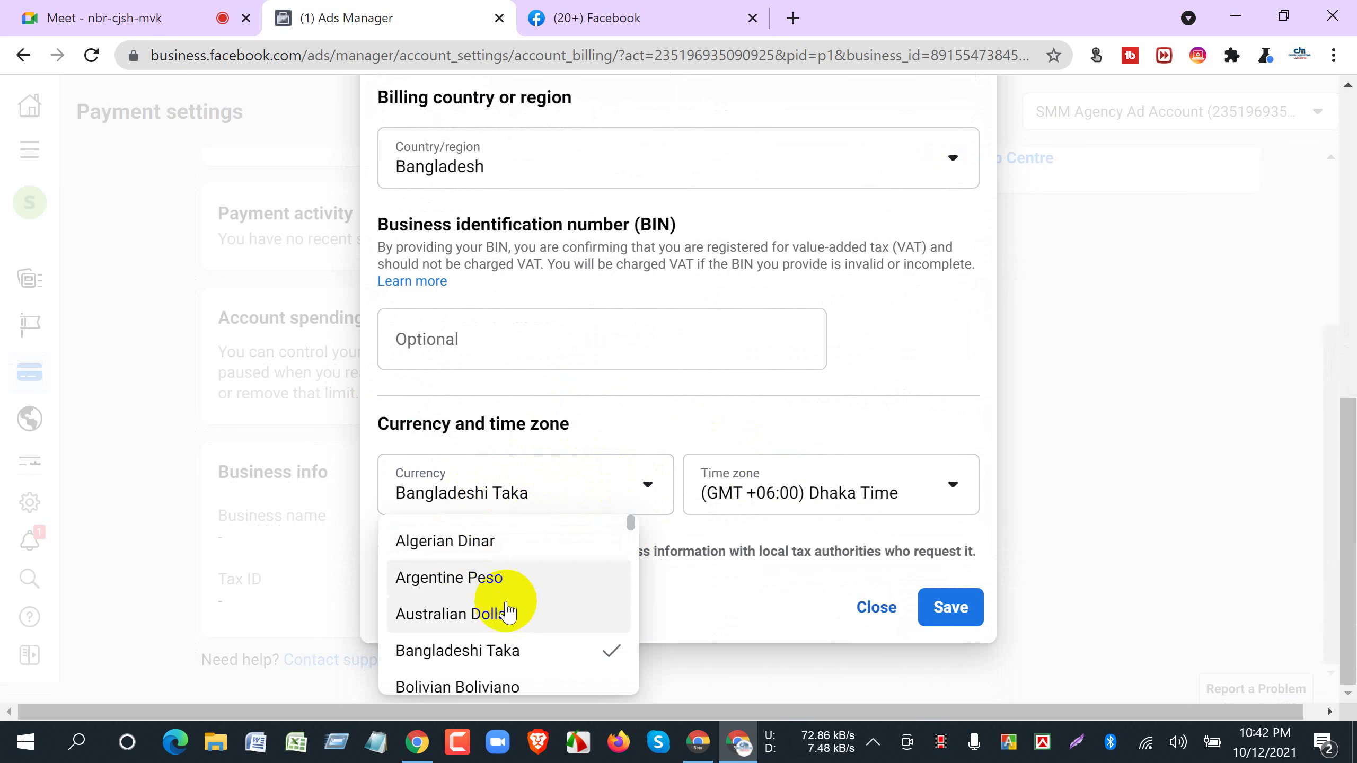
key("Down")
scroll(512, 604, "down", 5)
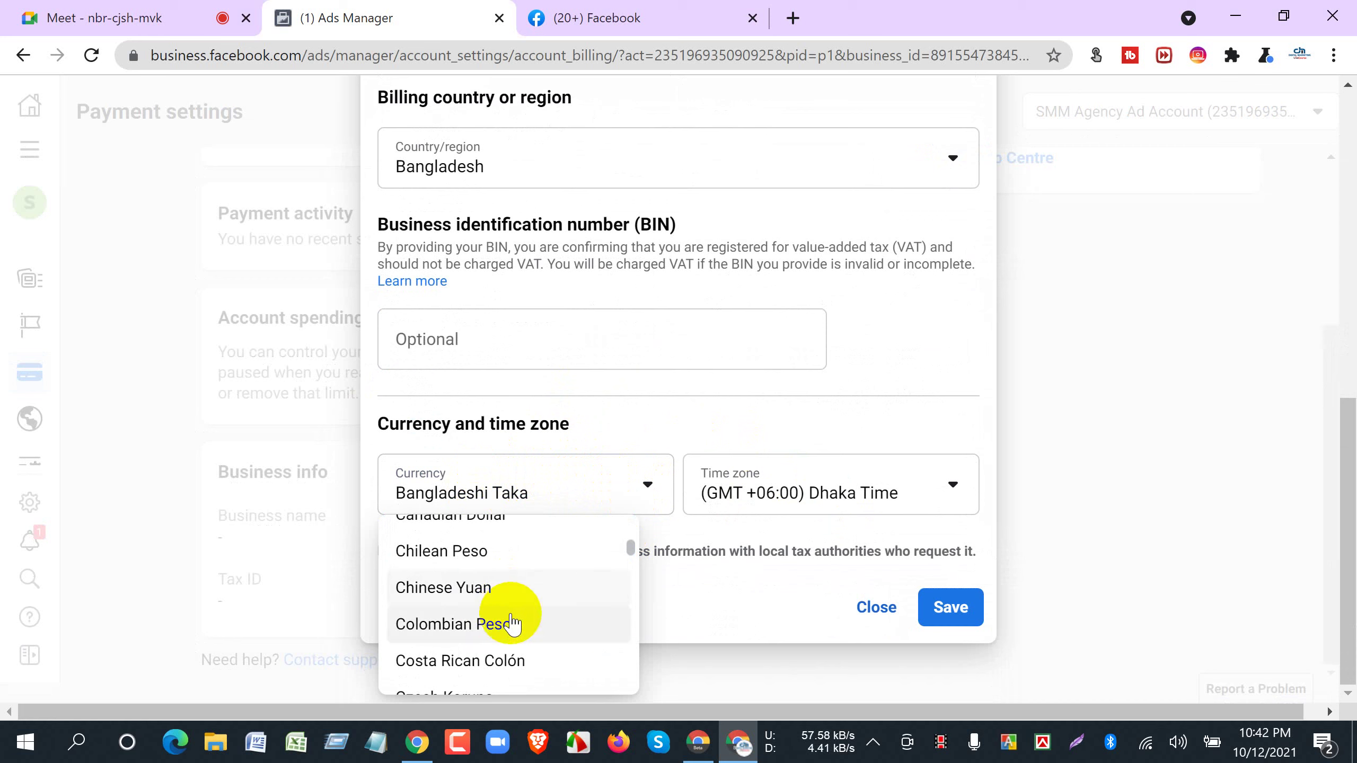
scroll(496, 610, "up", 2)
scroll(494, 615, "down", 4)
scroll(494, 615, "down", 7)
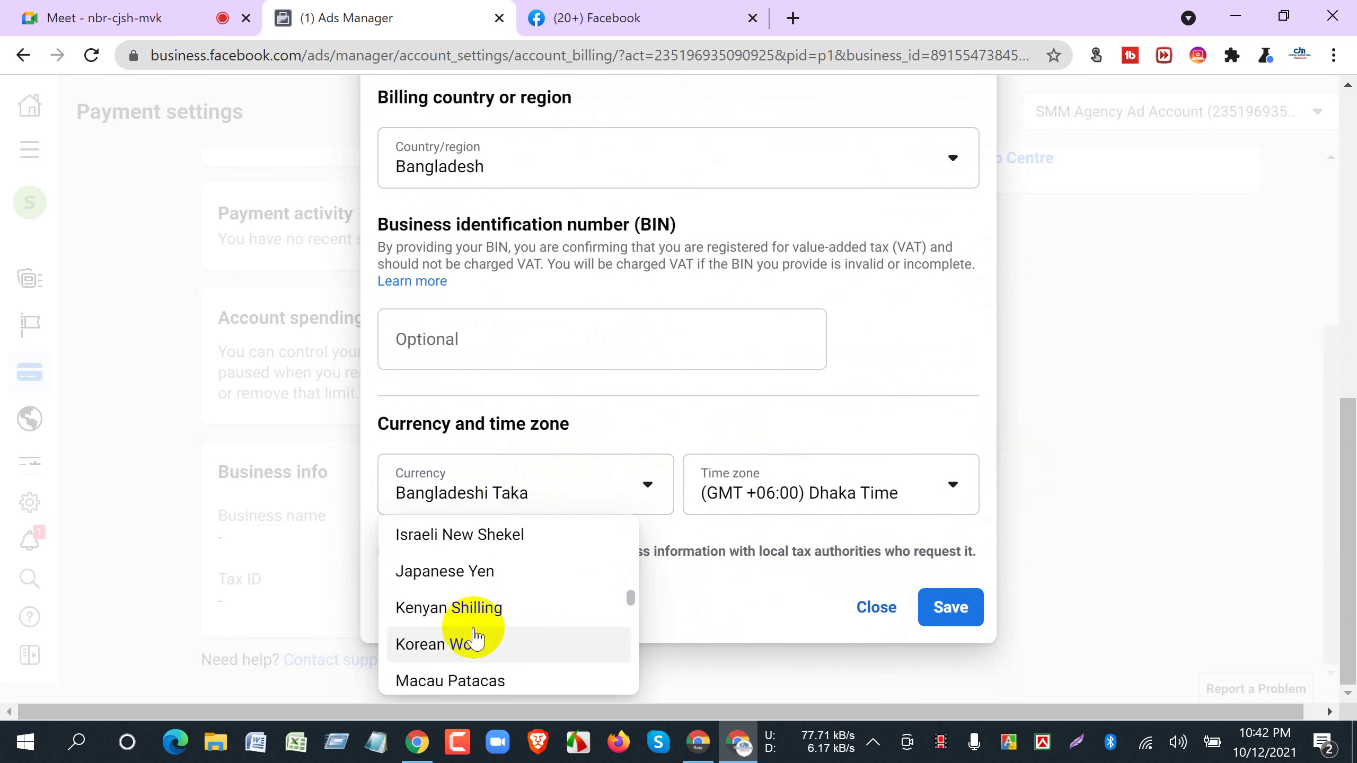
scroll(470, 620, "down", 6)
scroll(470, 647, "down", 3)
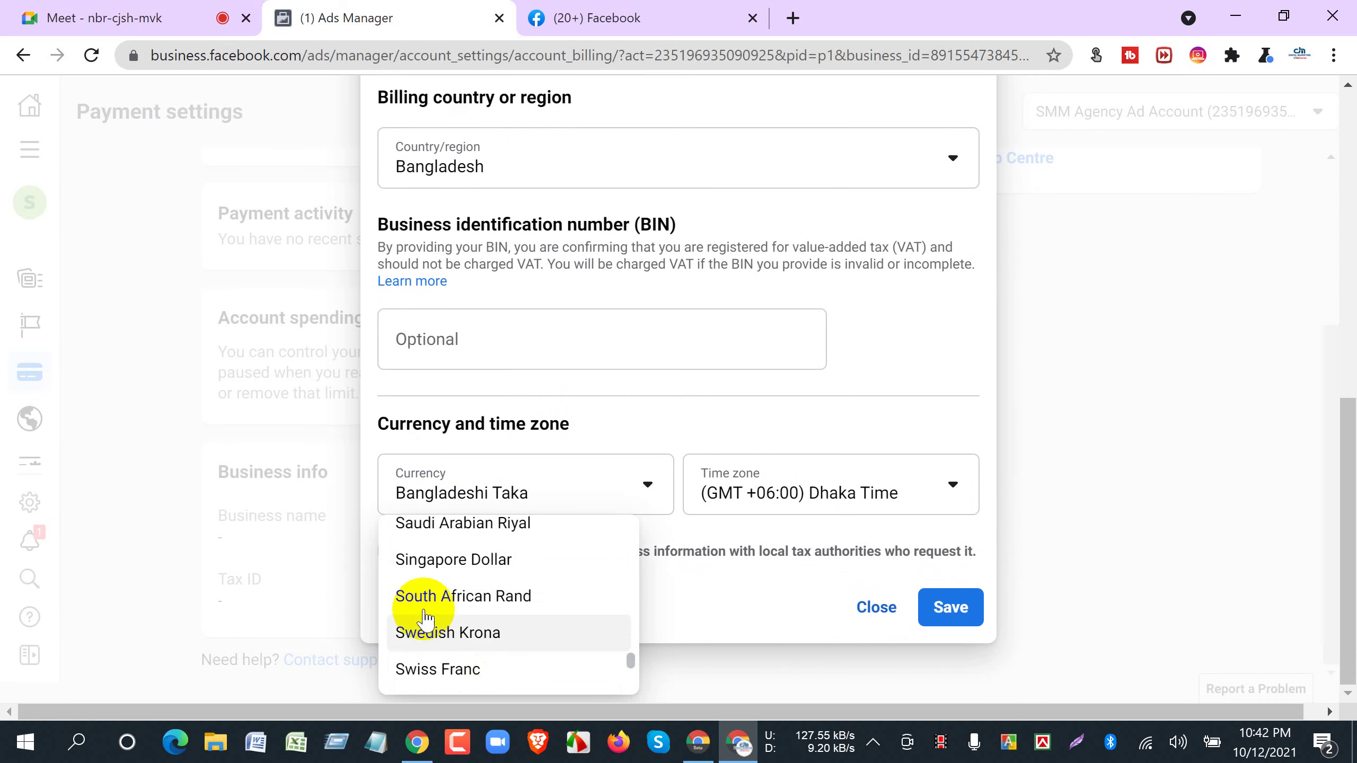
scroll(471, 671, "down", 4)
left_click(438, 644)
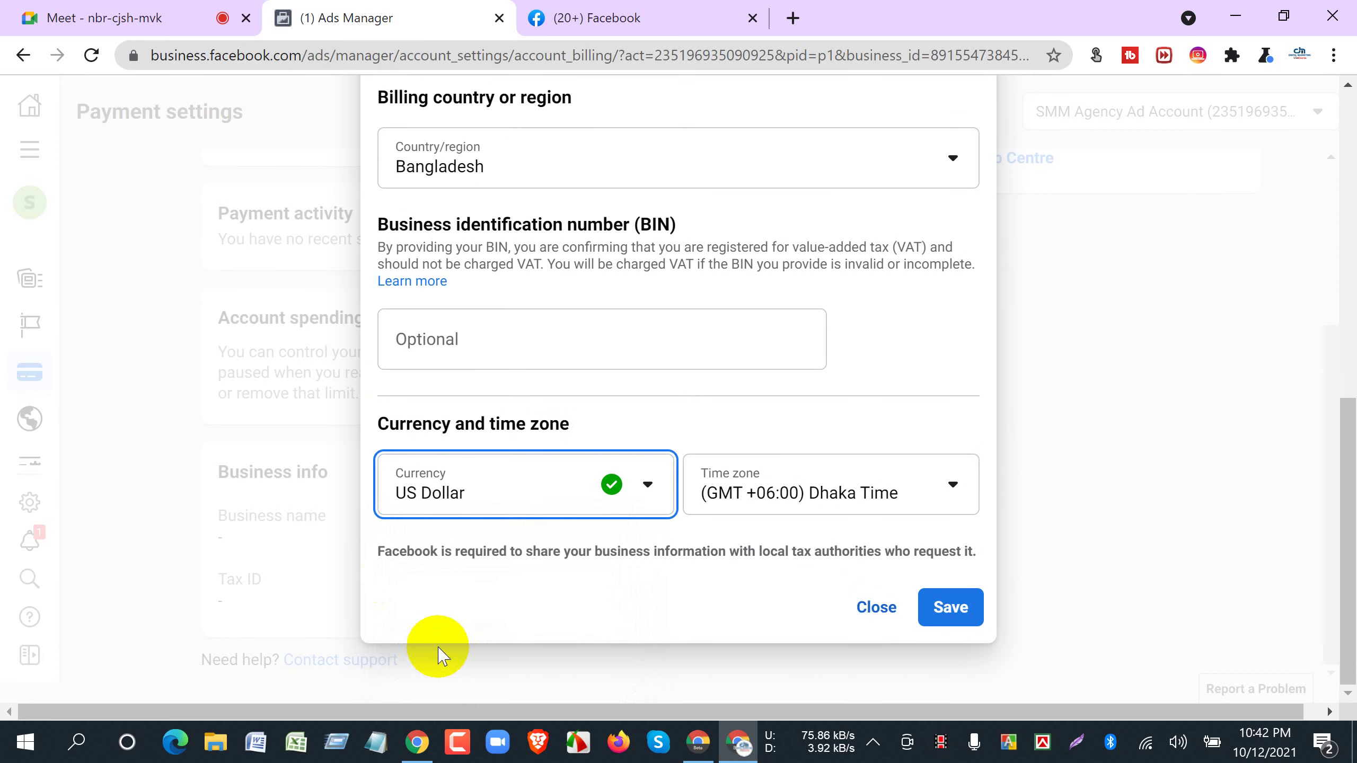
left_click(954, 620)
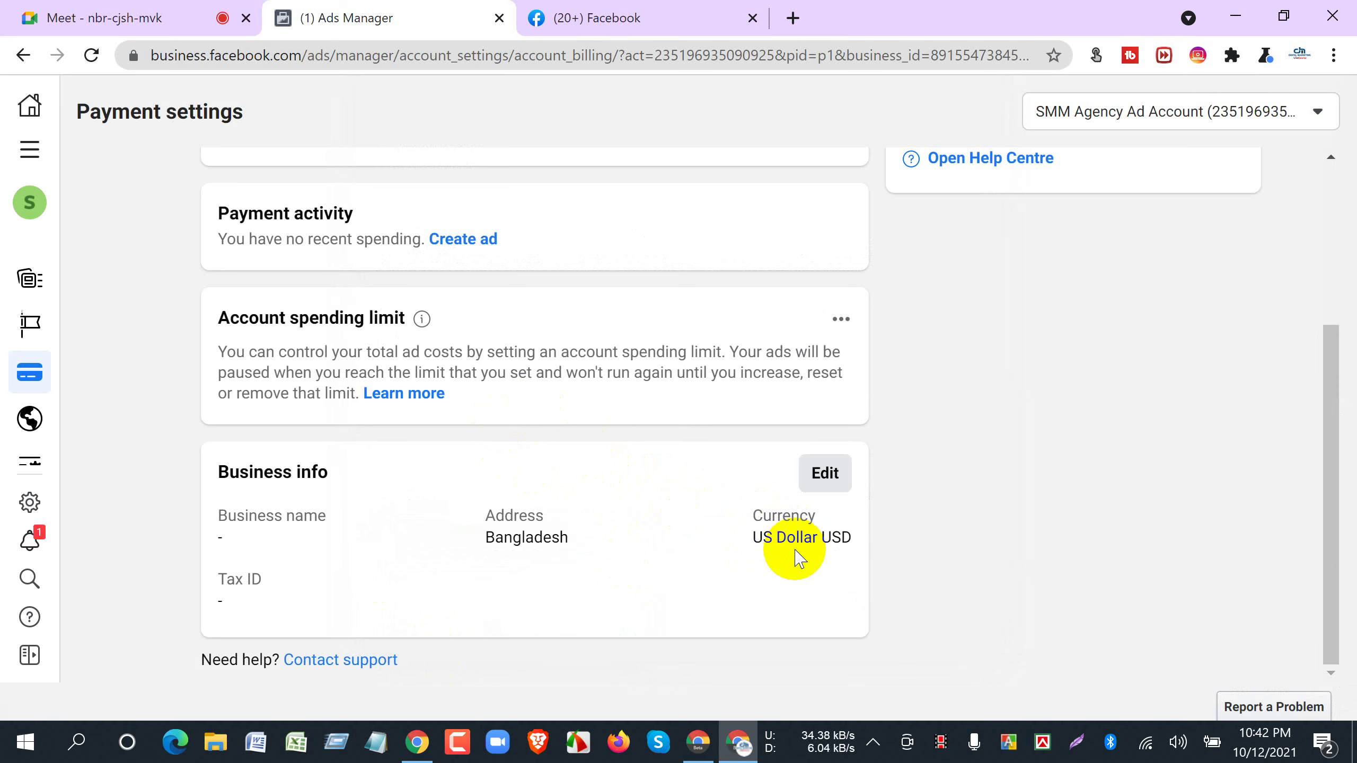
Review the payment settings and the list of all tools, and return to the ad account setup page.
scroll(800, 559, "up", 5)
scroll(800, 558, "down", 5)
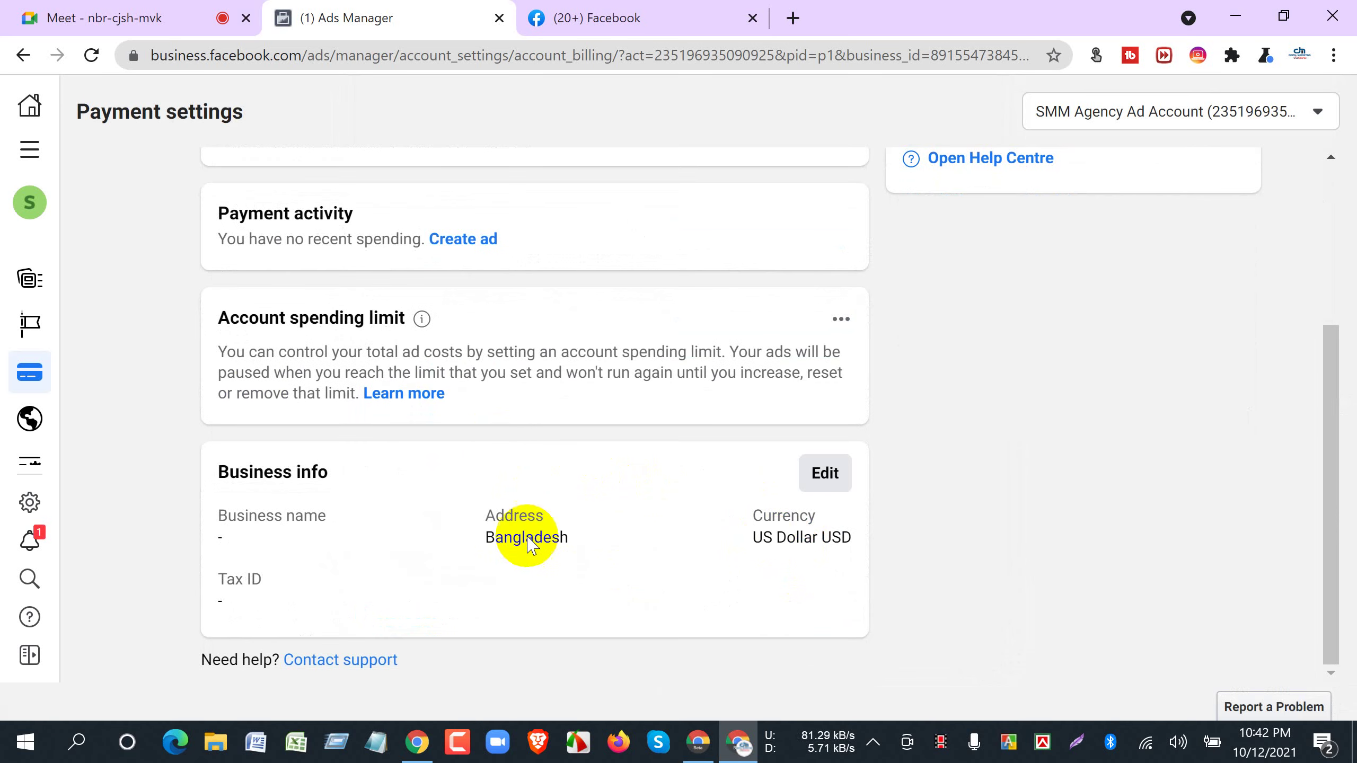
mouse_move(67, 143)
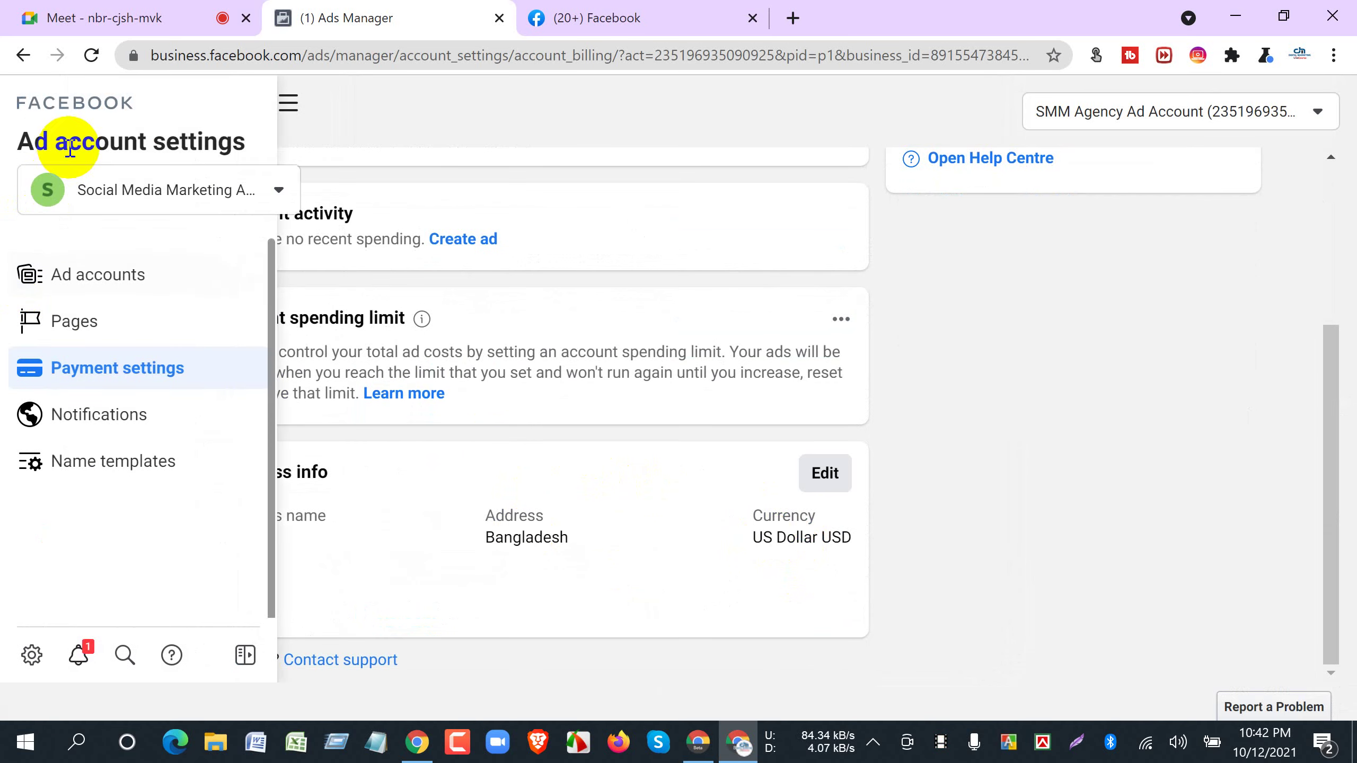
left_click(289, 103)
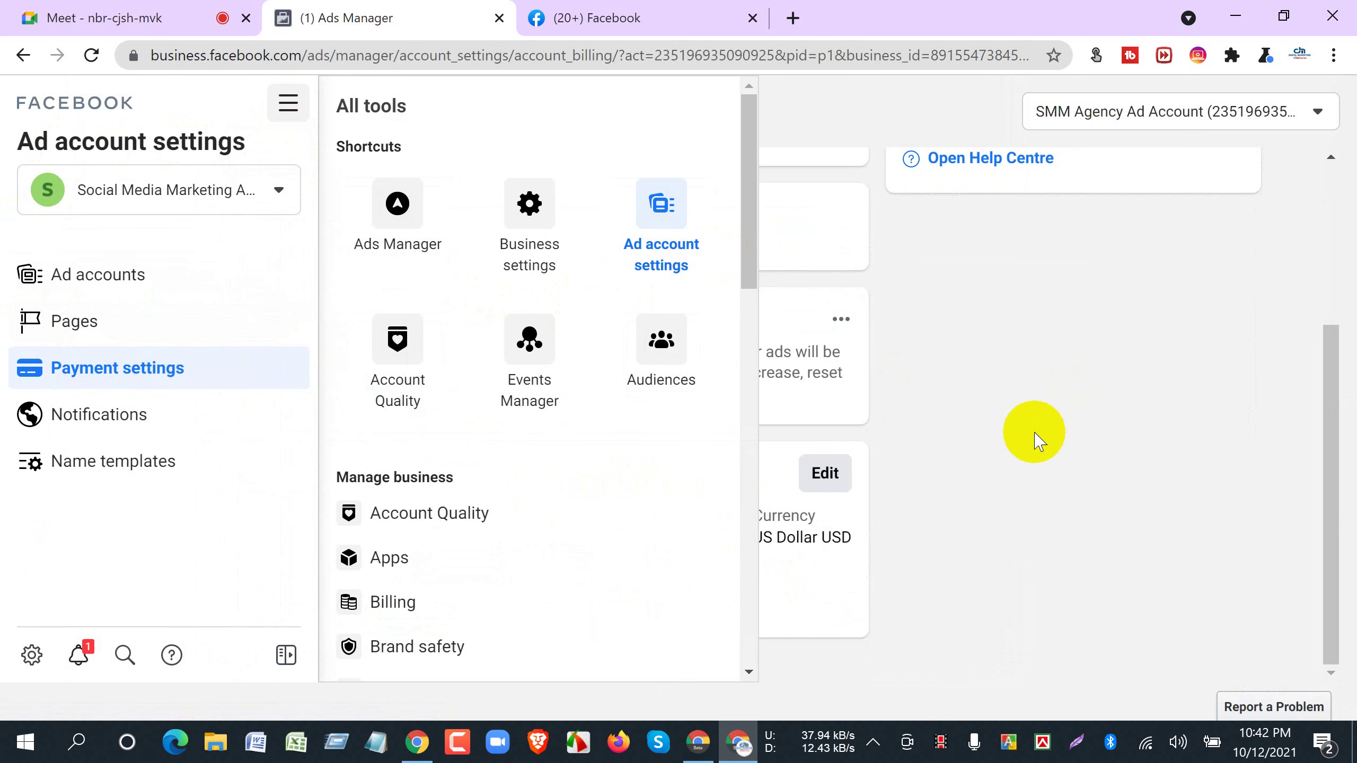
left_click(918, 409)
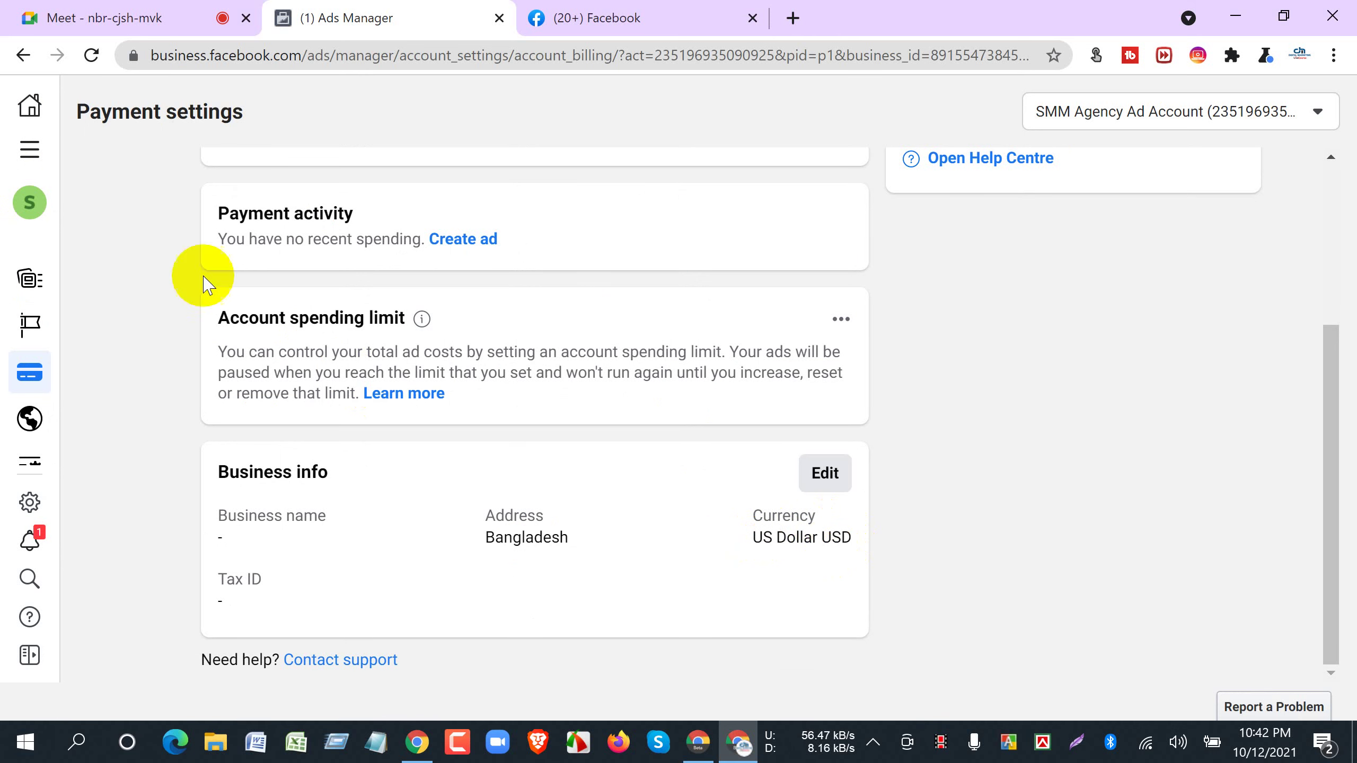
mouse_move(43, 142)
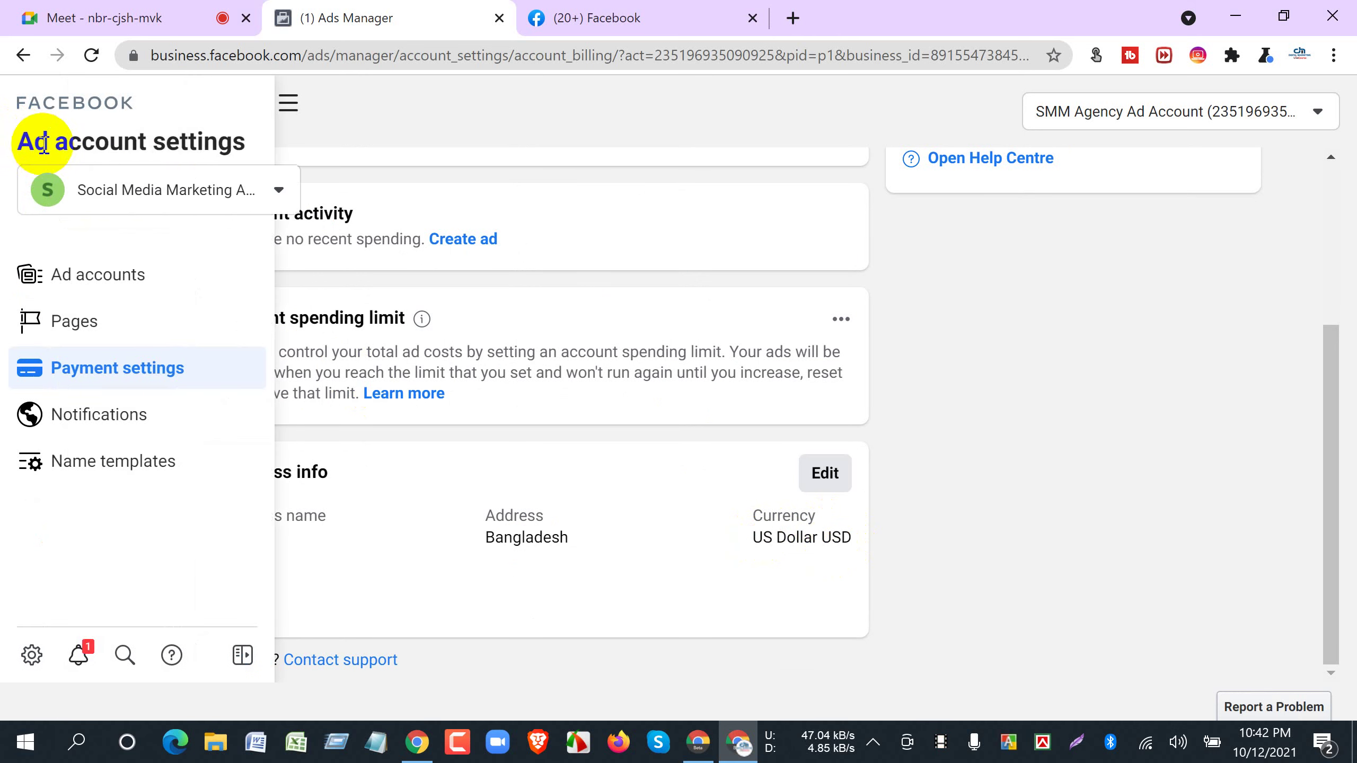
left_click(103, 275)
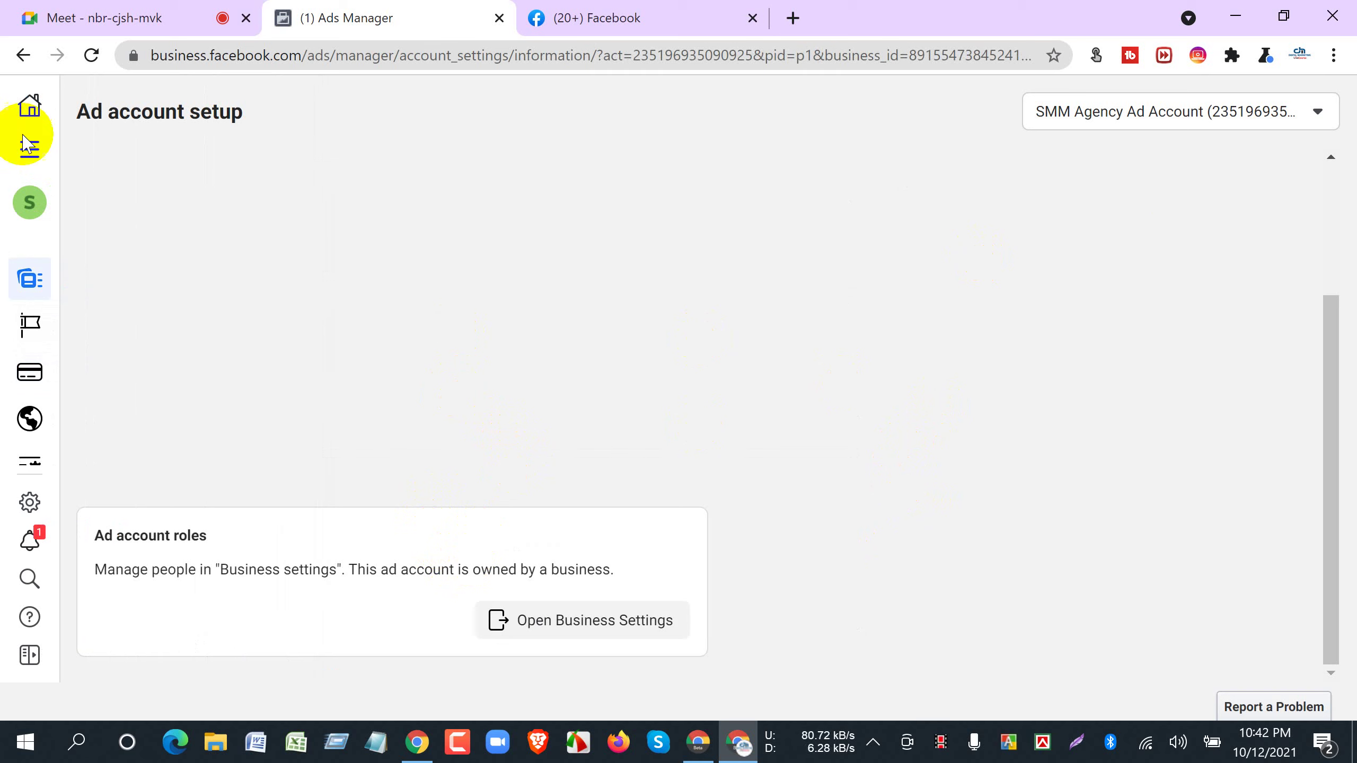
Browse the list of all tools and open the ad accounts page in Business settings.
left_click(29, 155)
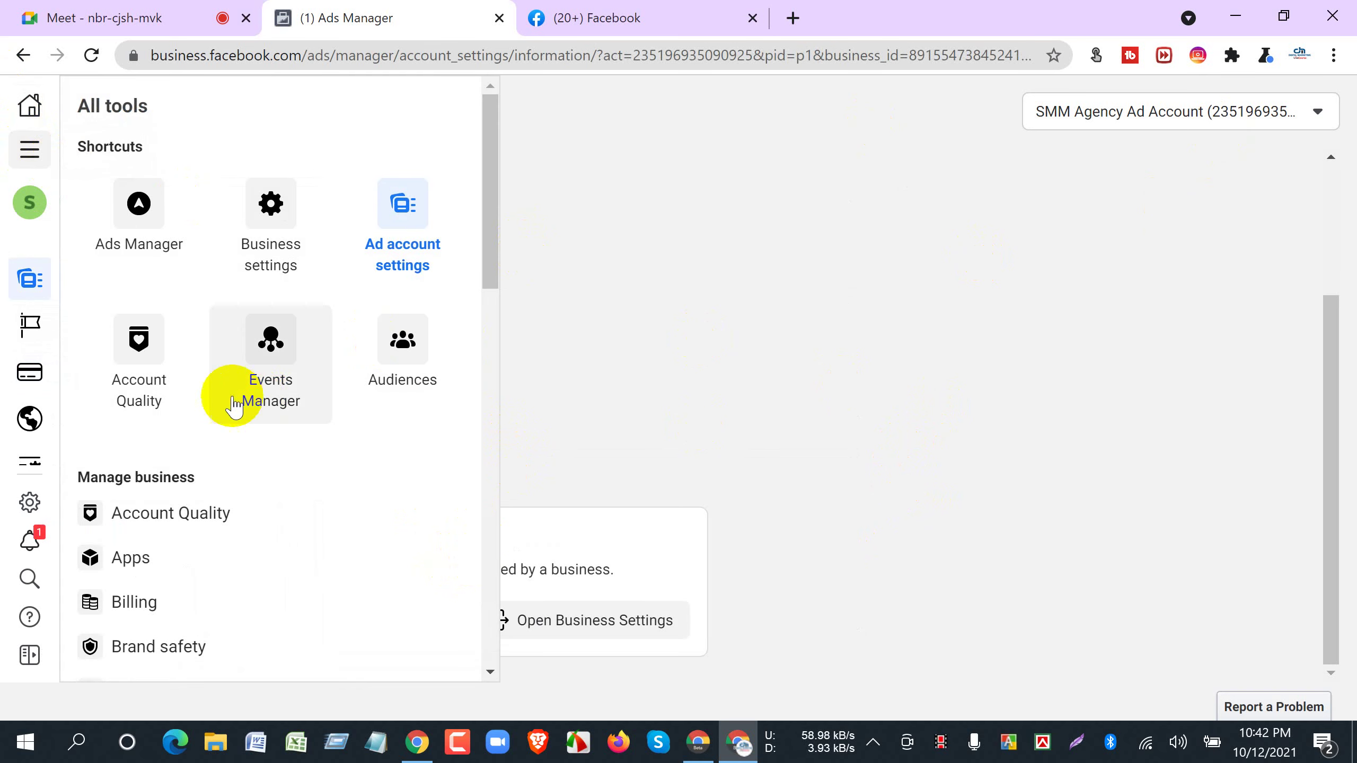
scroll(252, 535, "down", 8)
scroll(233, 521, "up", 3)
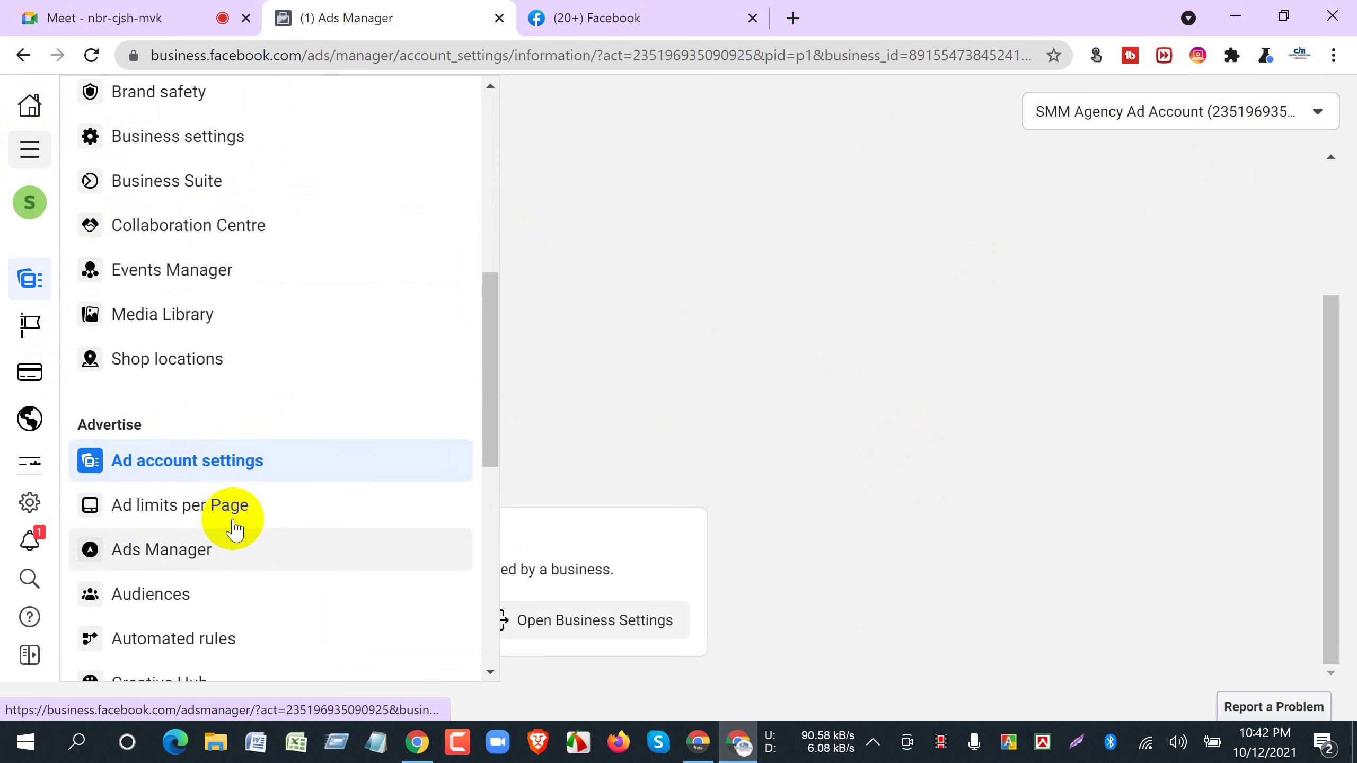
left_click(183, 267)
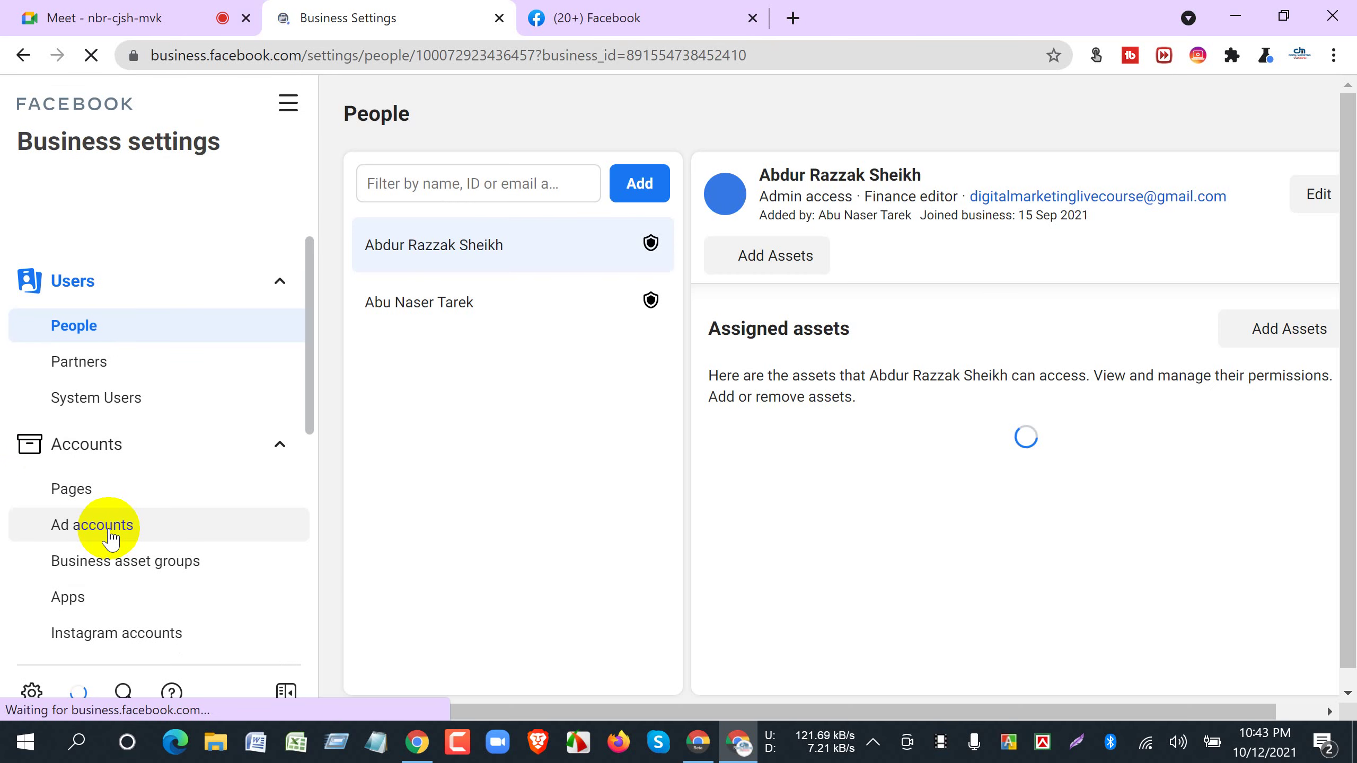
left_click(109, 534)
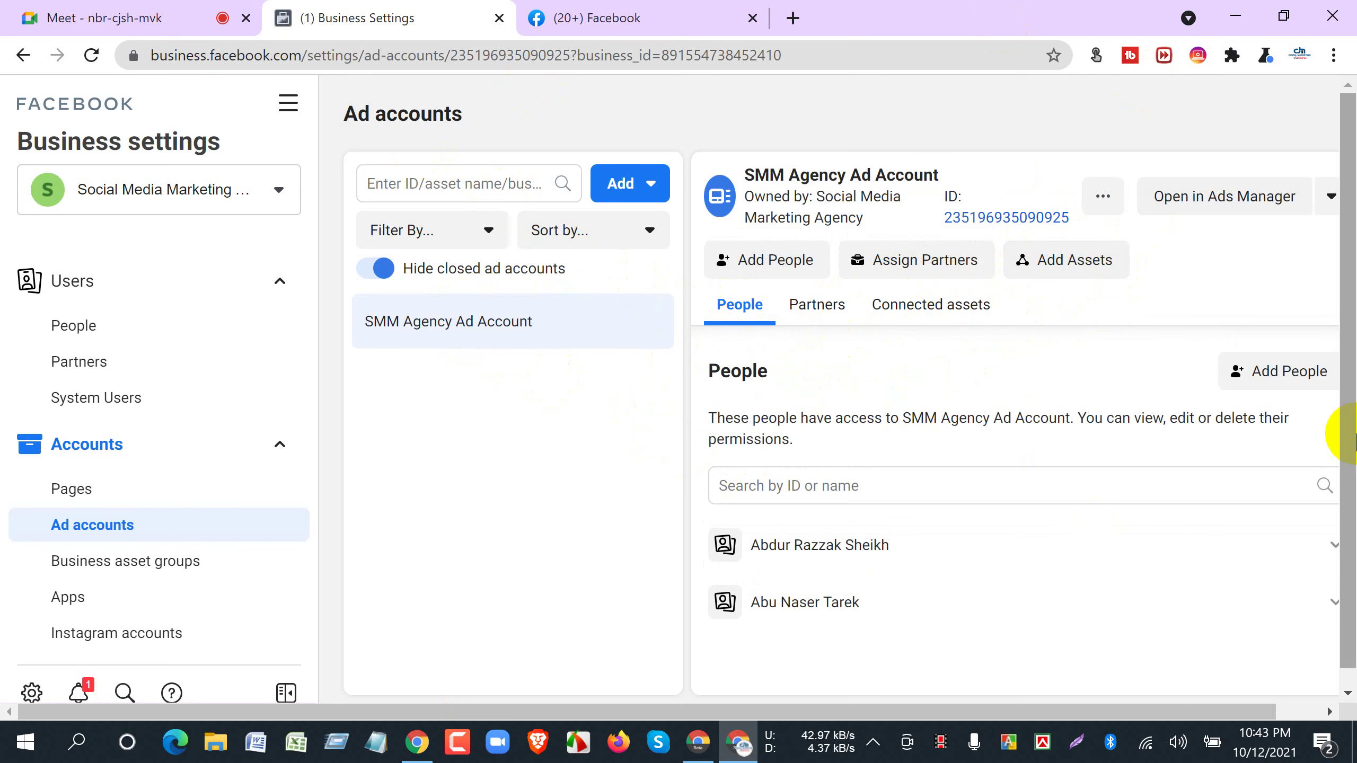
Check the SMM Agency Ad Account's assets, partners and people, and return to the Ads Manager campaigns list.
left_click(1083, 262)
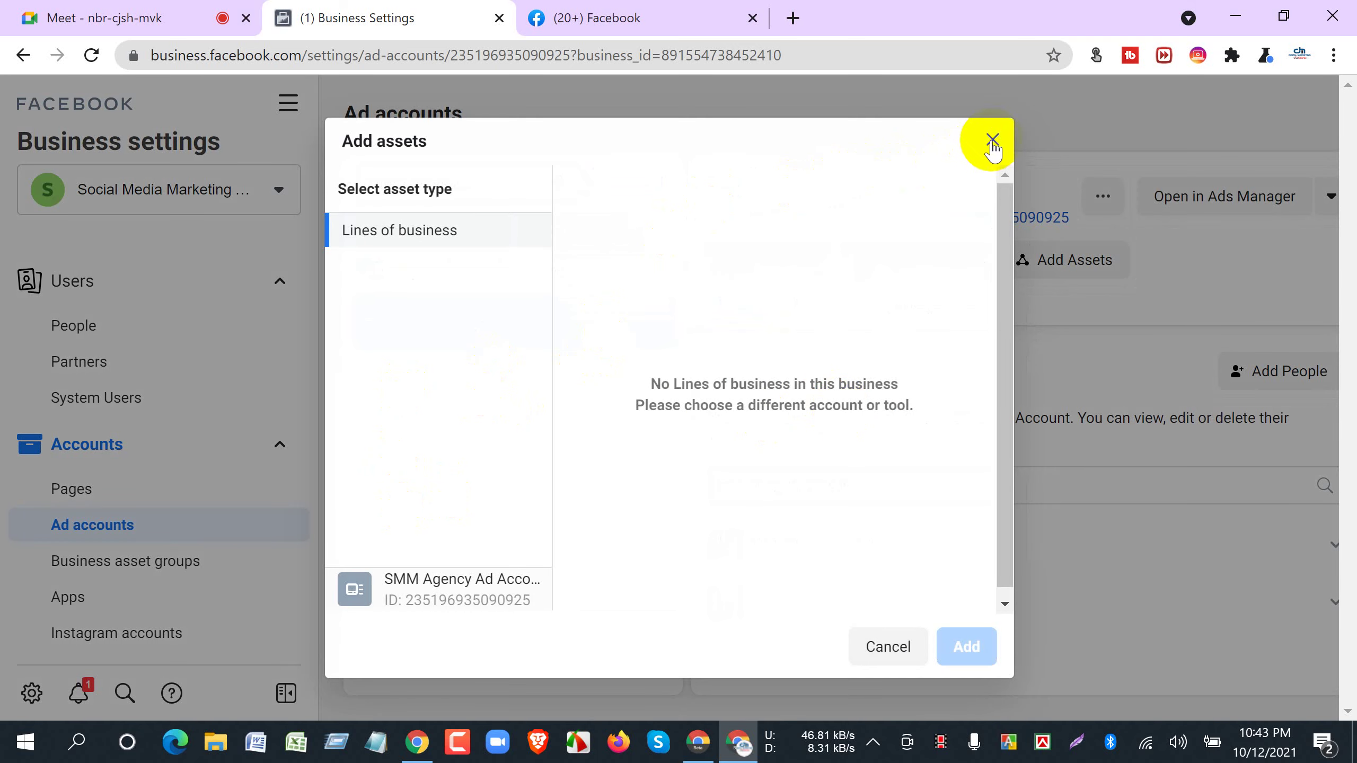
left_click(992, 140)
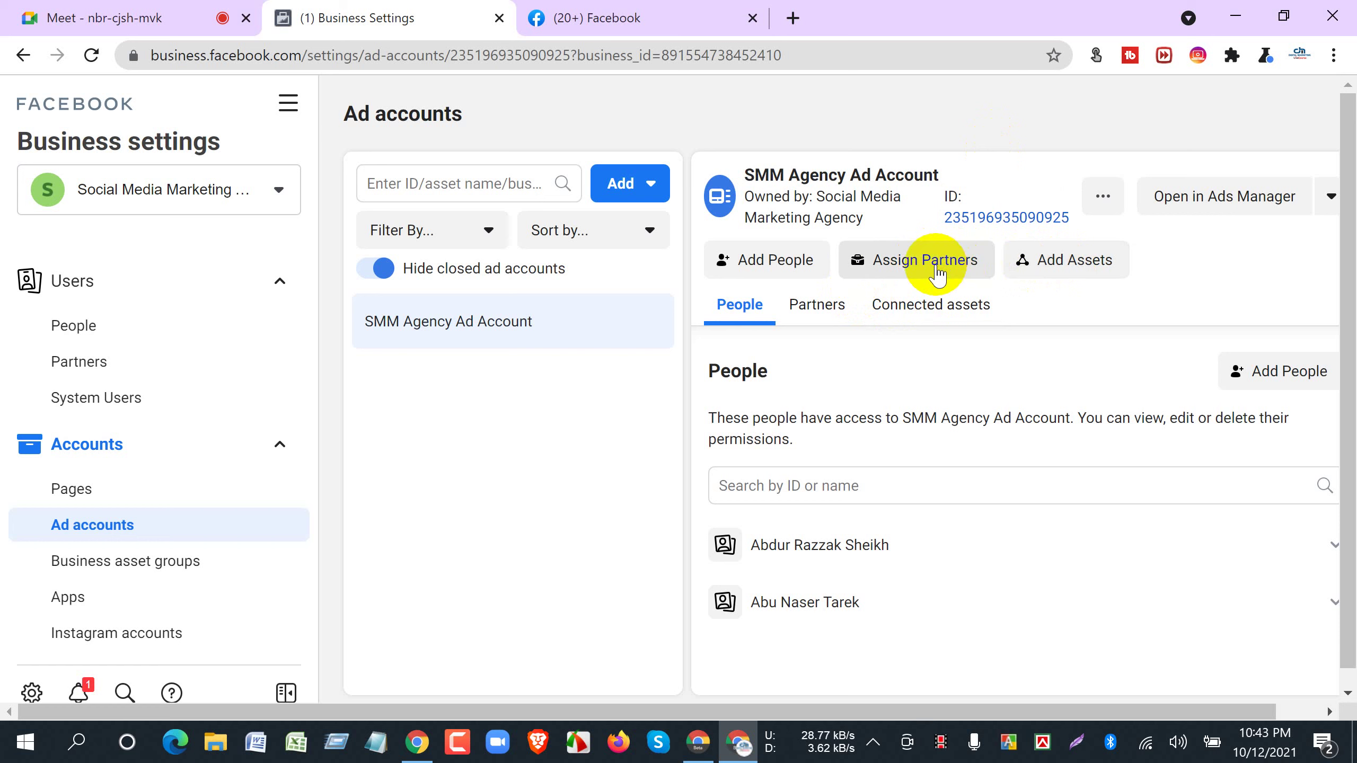
left_click(924, 313)
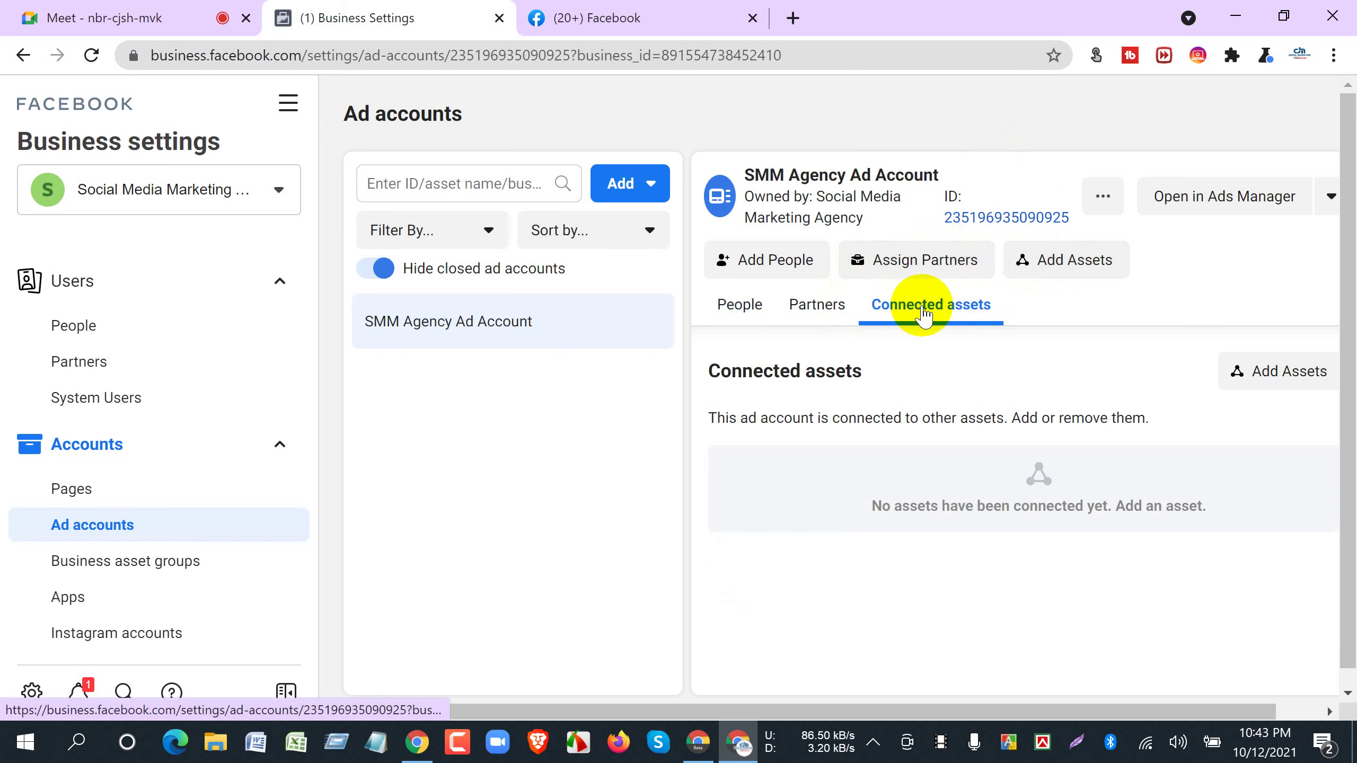
left_click(817, 306)
left_click(740, 314)
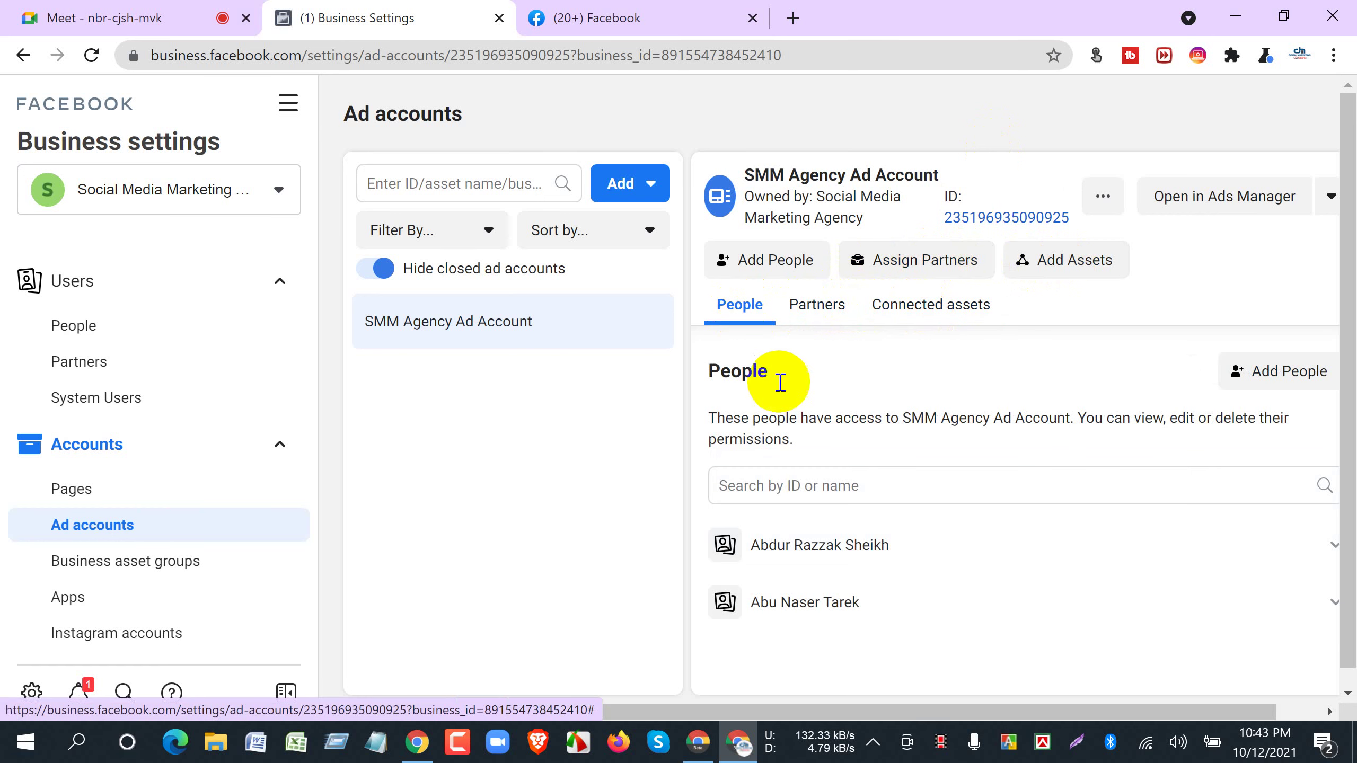
left_click(281, 105)
left_click(409, 233)
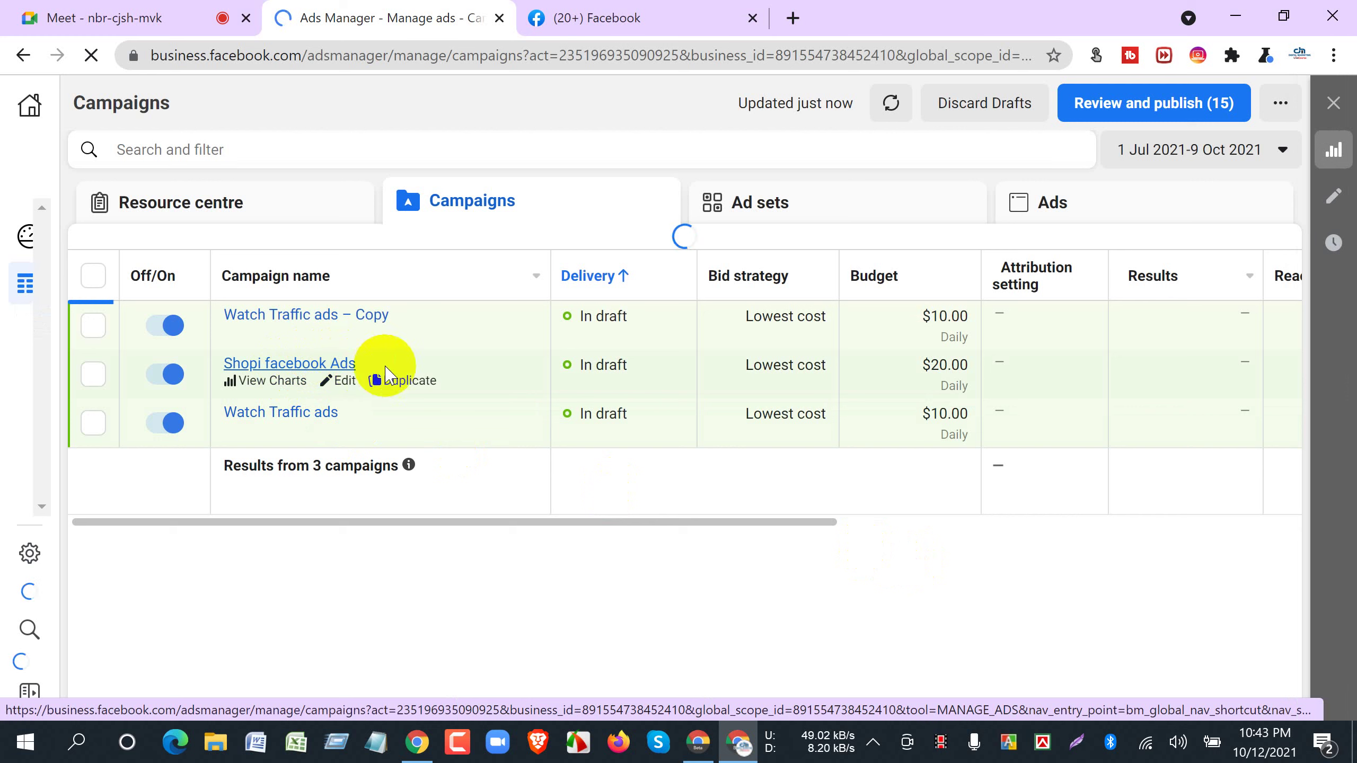
Open the Shopi facebook Ads campaign for editing and close it without publishing the draft items.
left_click(350, 394)
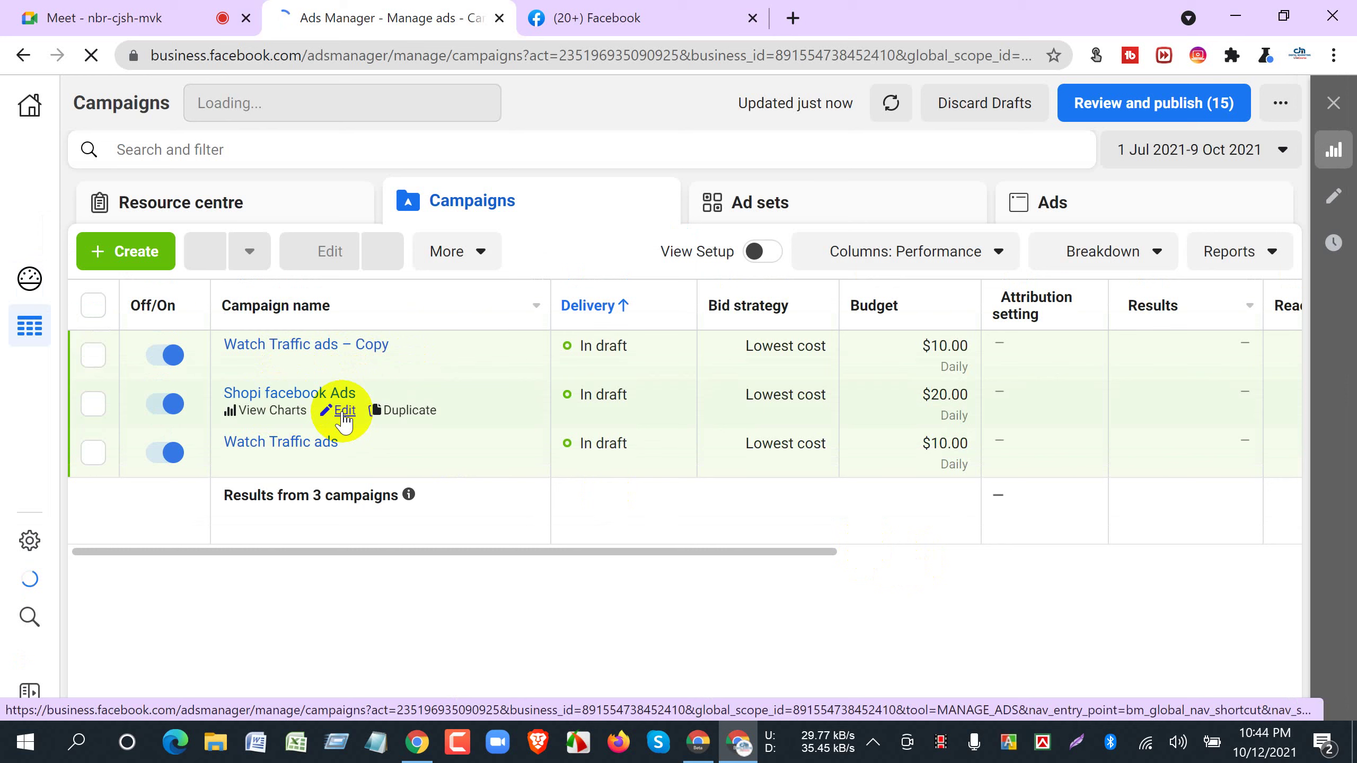
left_click(342, 410)
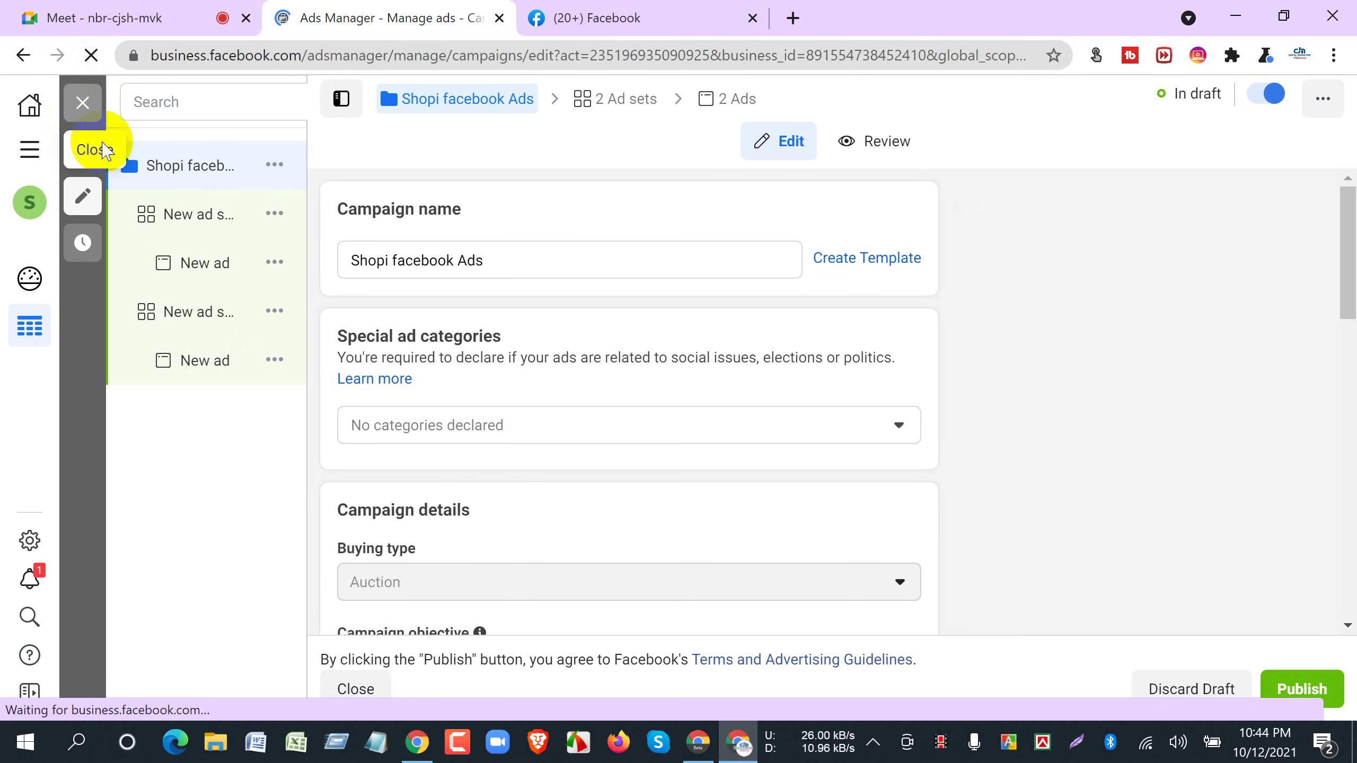
left_click(82, 109)
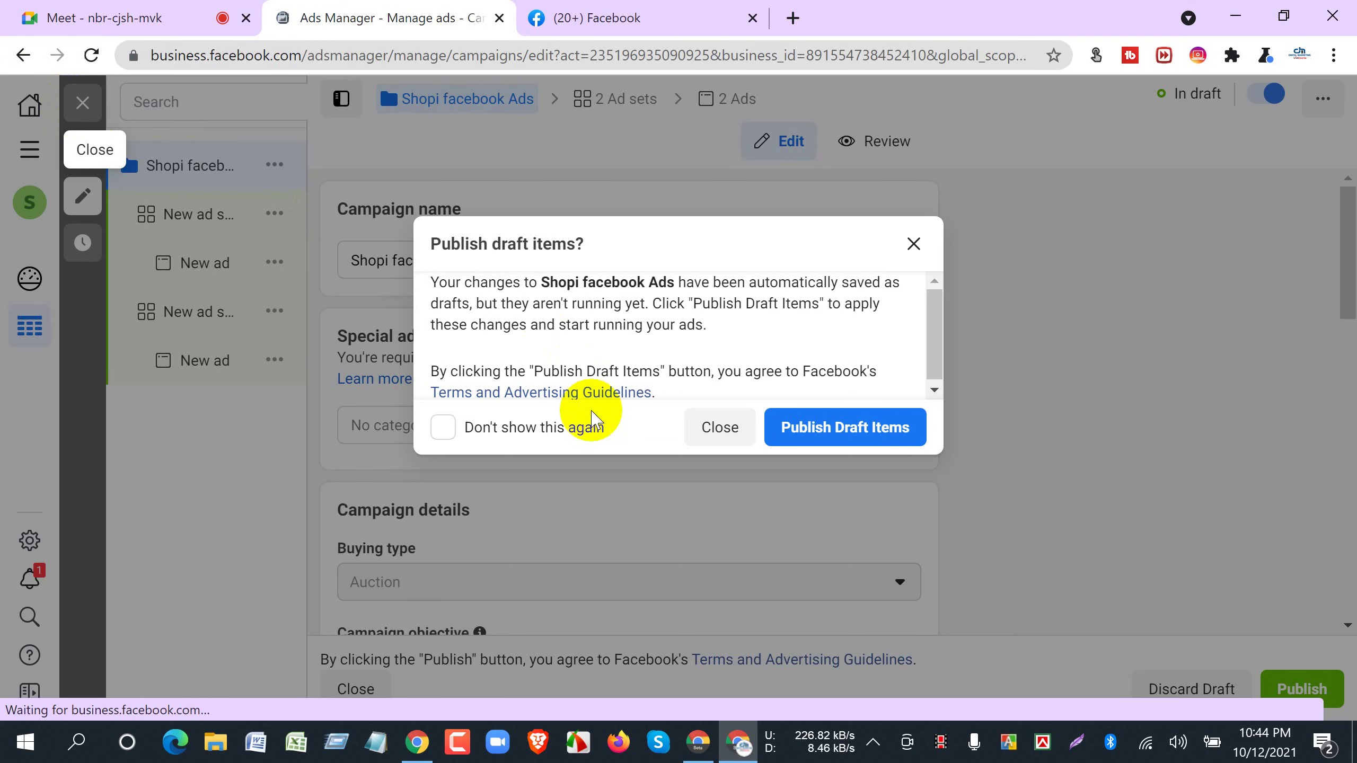
left_click(720, 430)
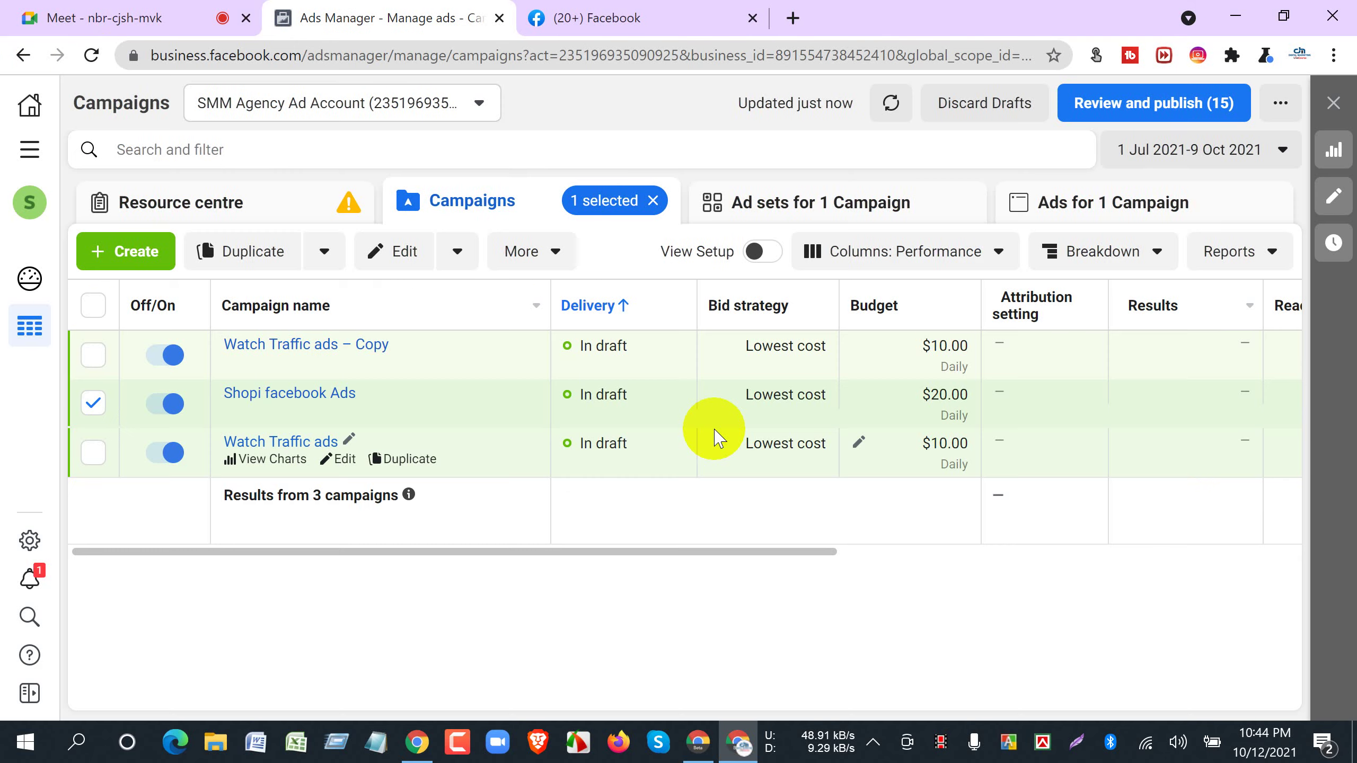
Create a new campaign with the Brand Awareness objective.
left_click(123, 256)
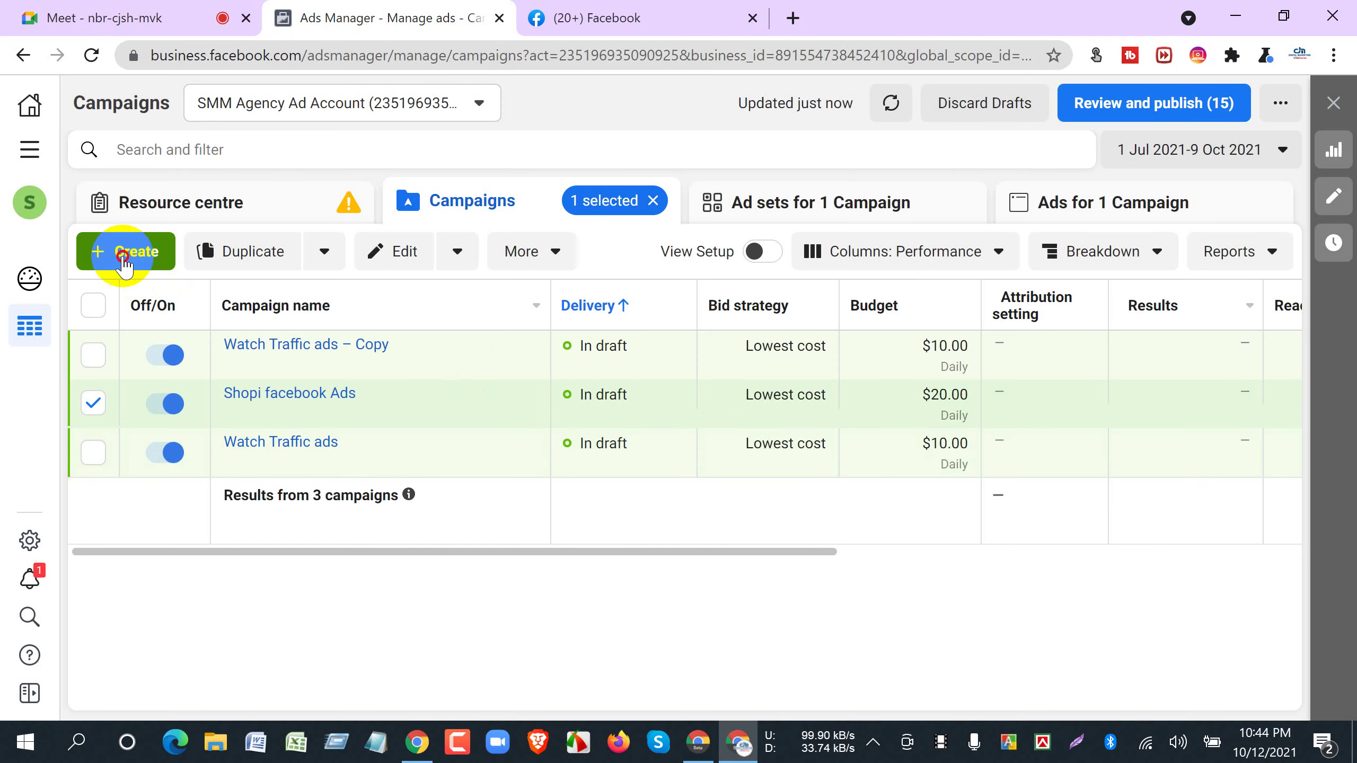
left_click(151, 265)
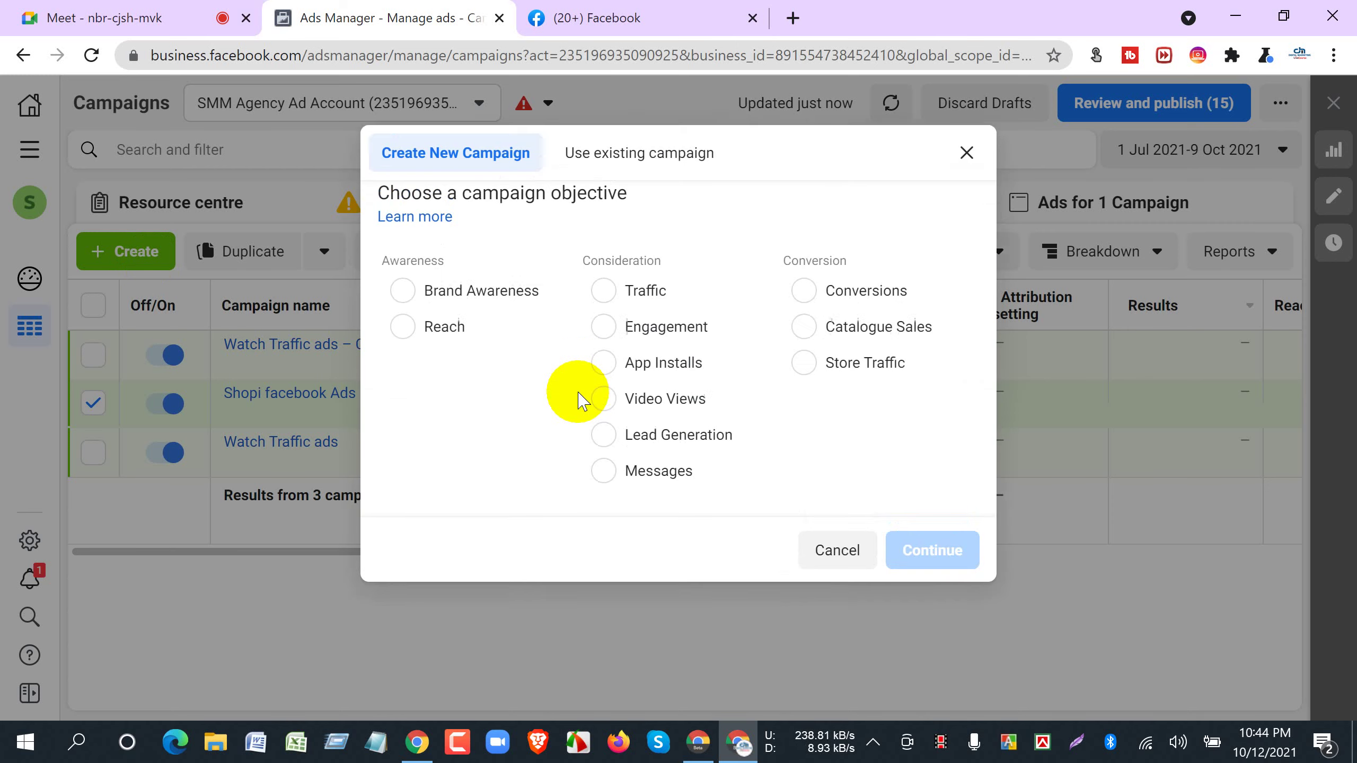
left_click(430, 315)
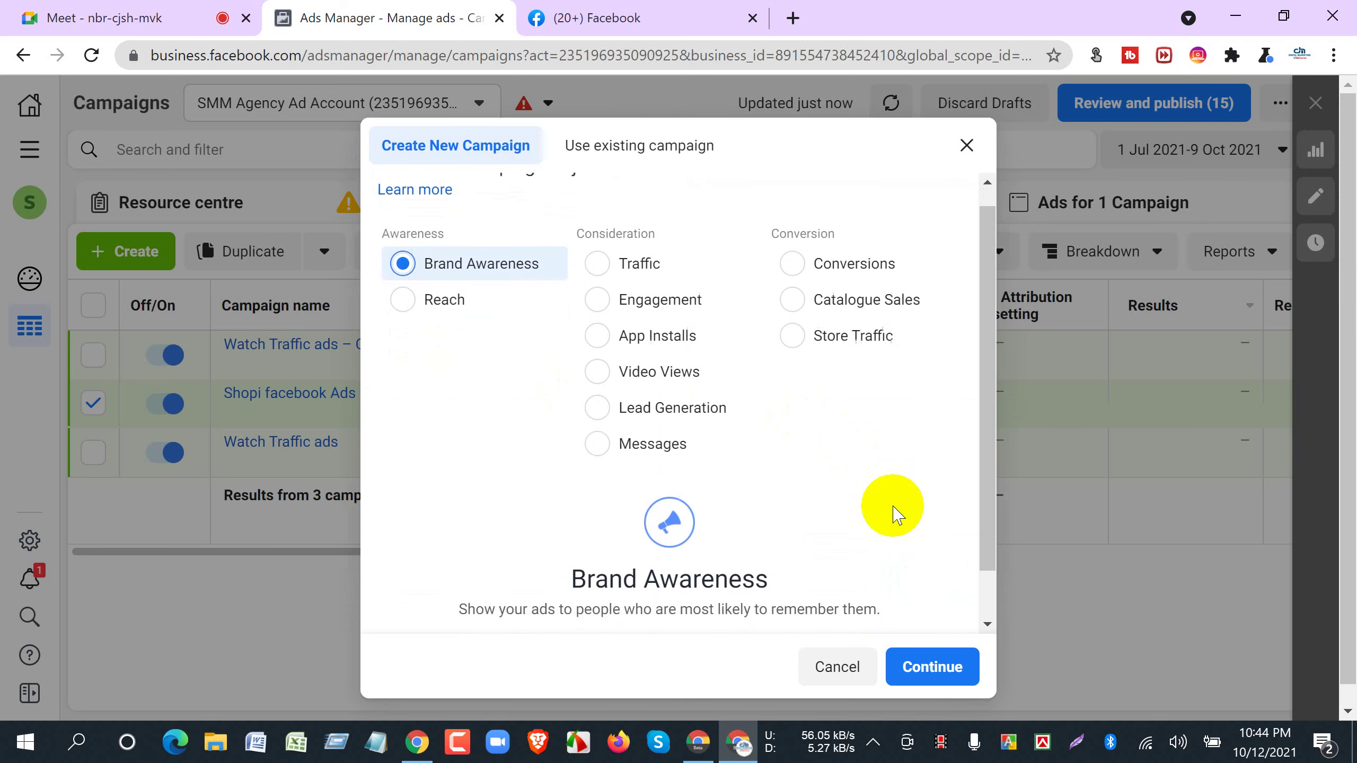
left_click(932, 669)
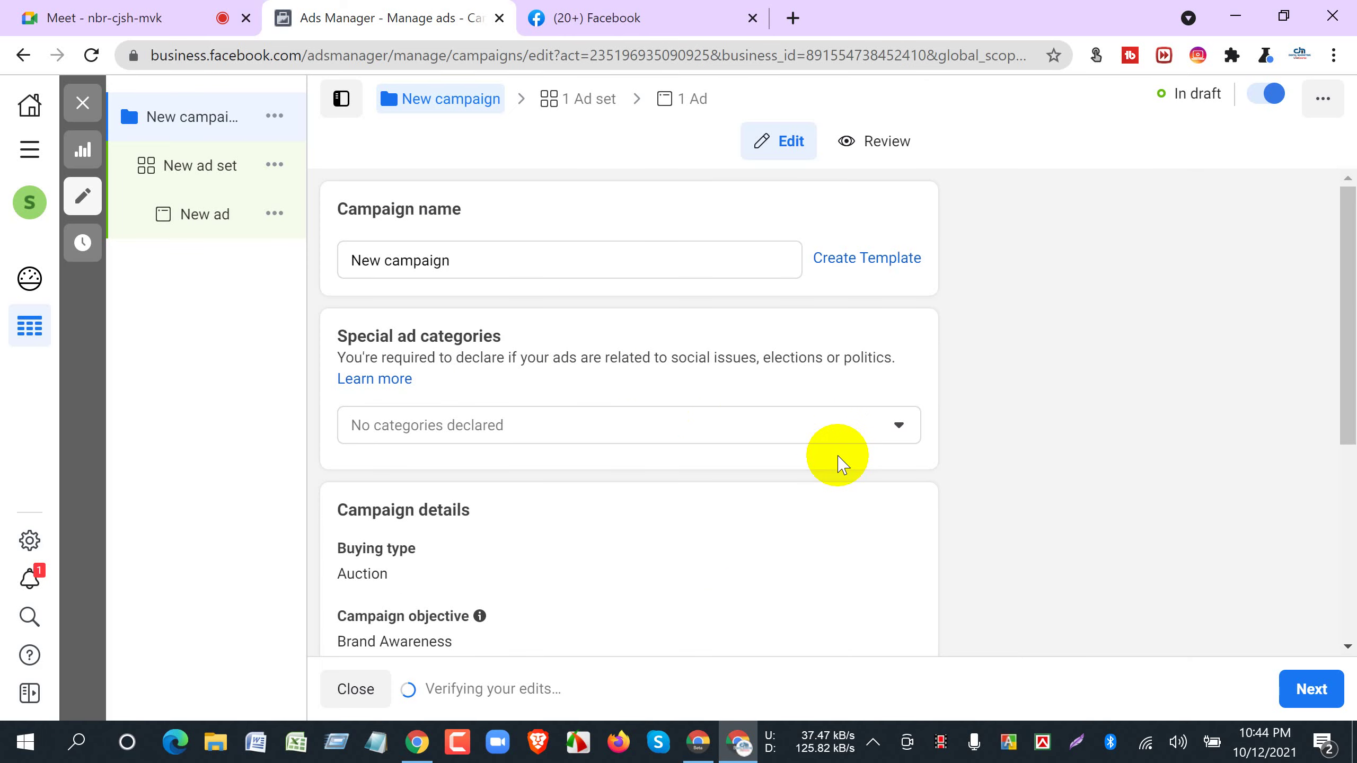
Turn on campaign budget optimisation for the new campaign and close the editor, leaving the campaign as a draft.
scroll(648, 464, "down", 5)
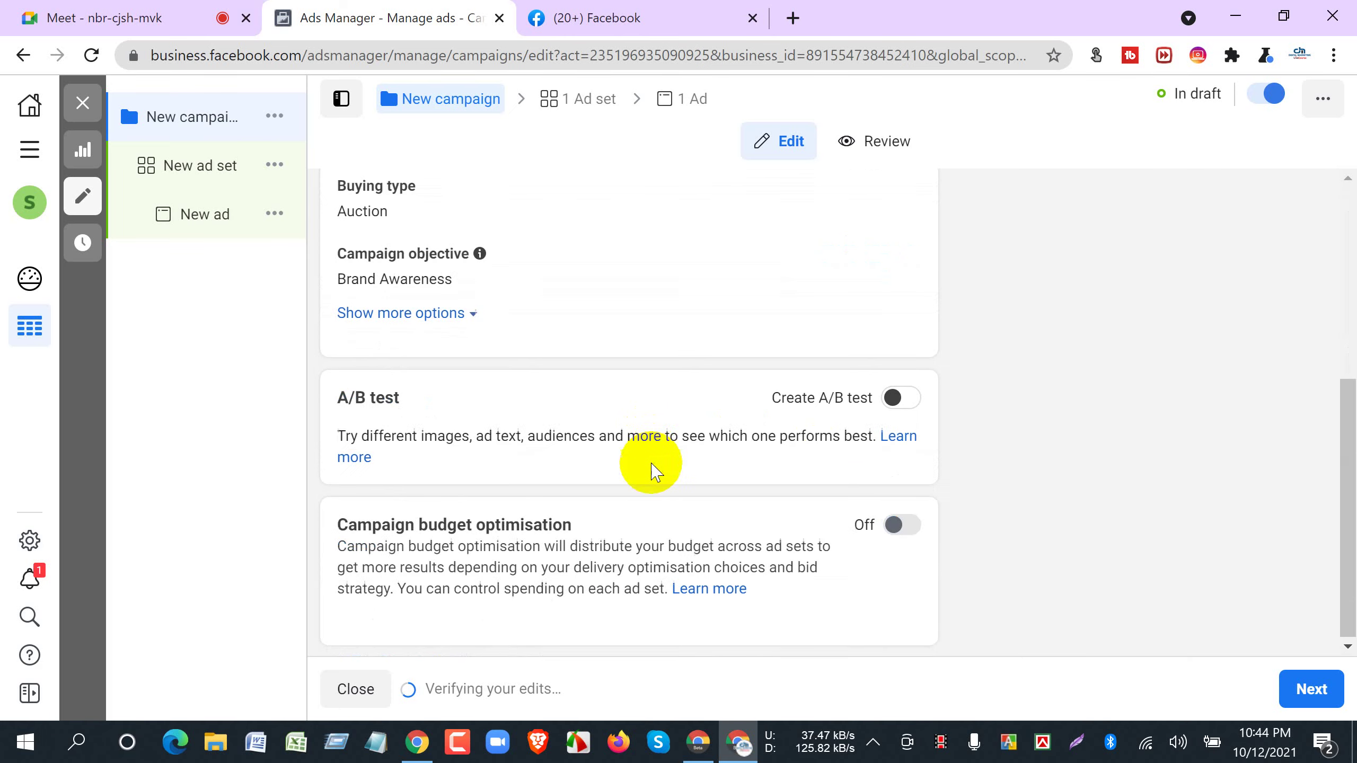
left_click(908, 534)
scroll(577, 484, "down", 4)
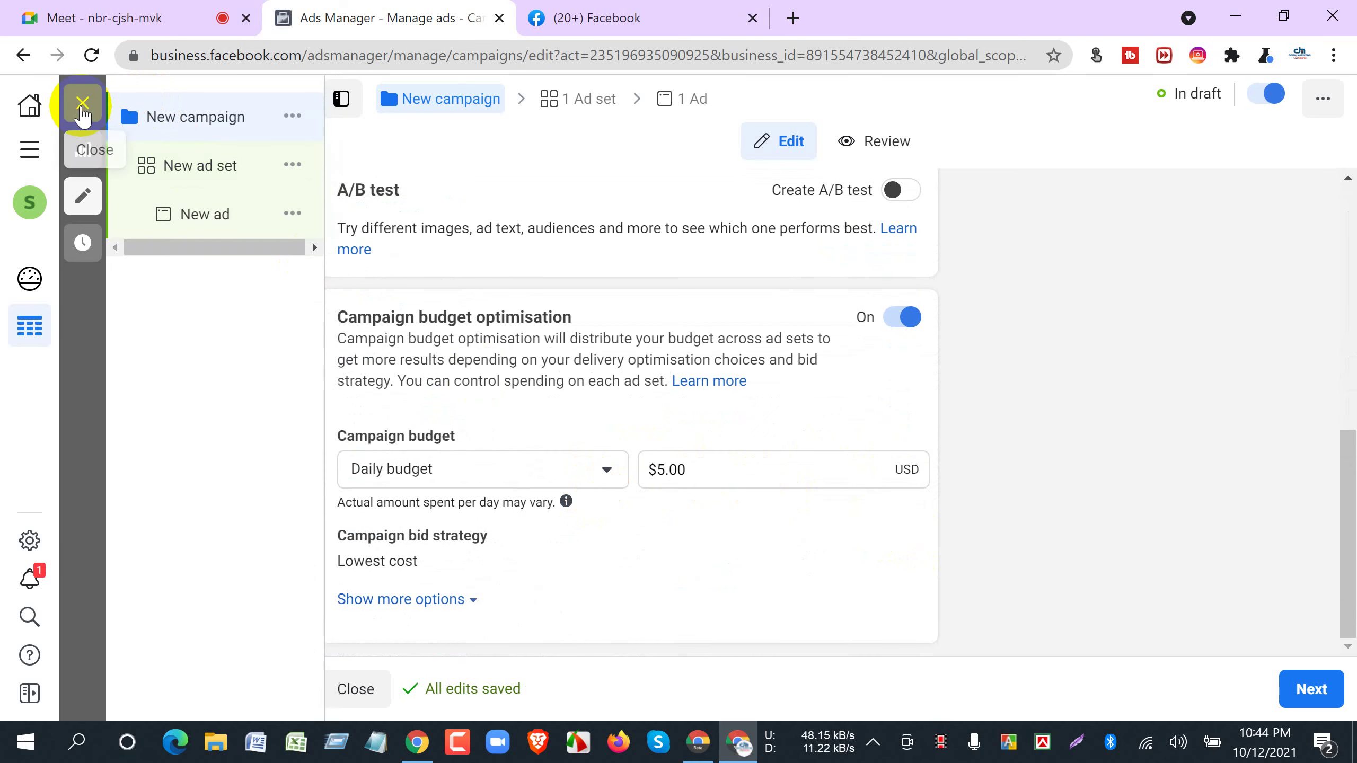
left_click(100, 112)
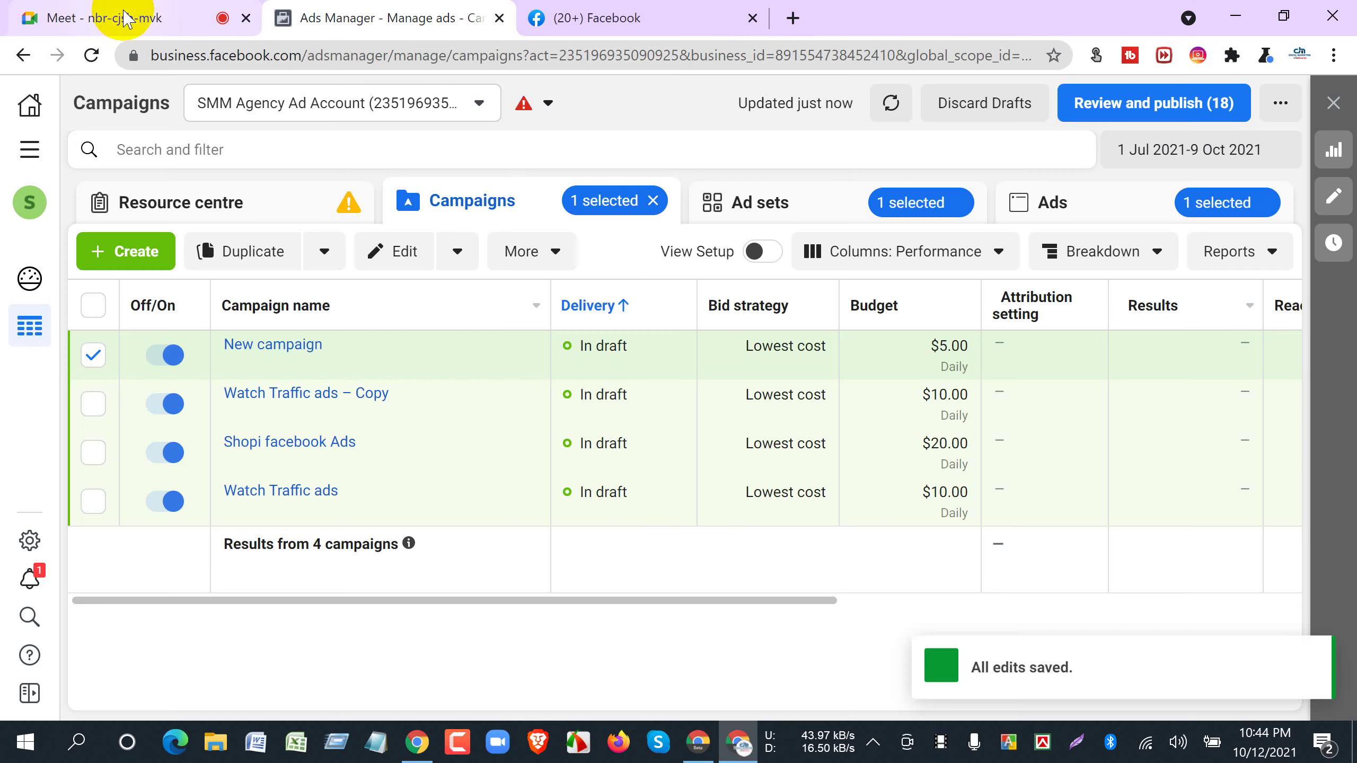
Switch to the Google Meet call and stop presenting the screen.
left_click(85, 19)
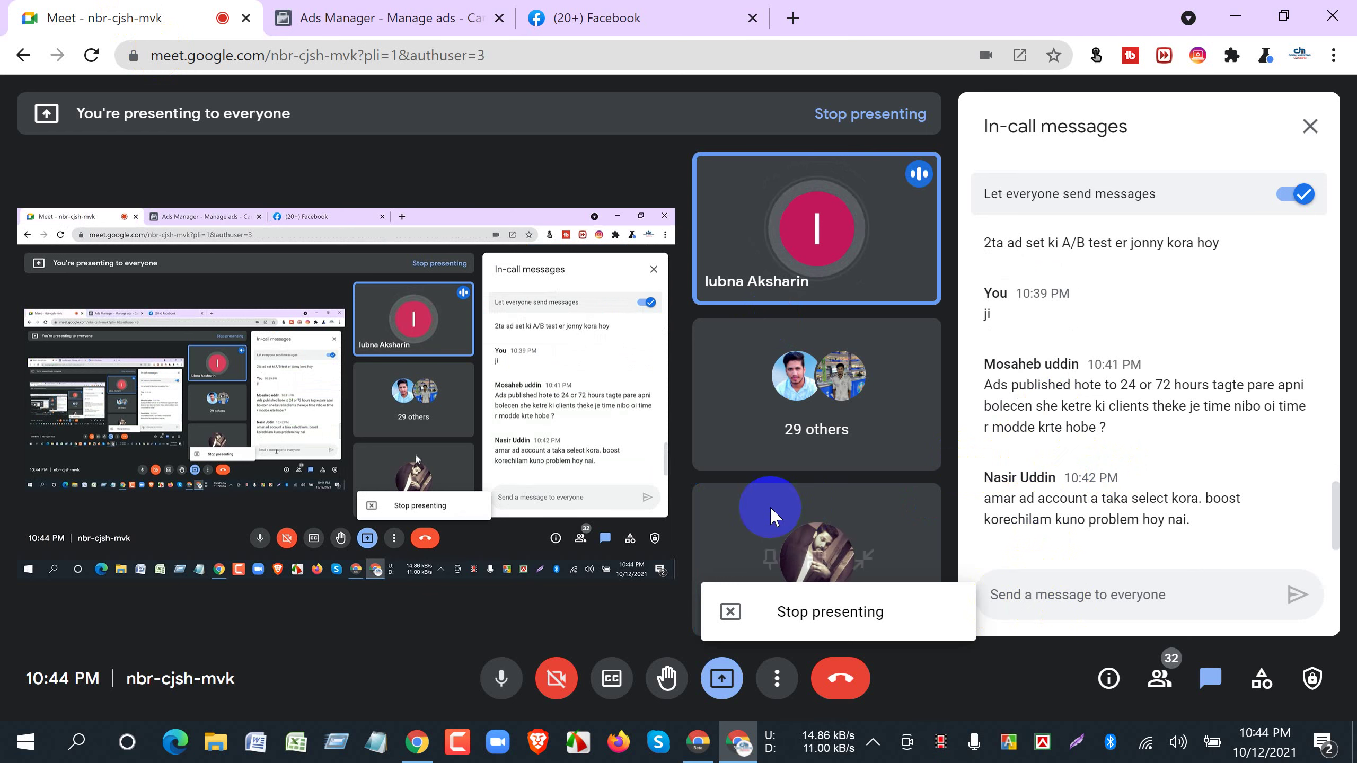
left_click(731, 618)
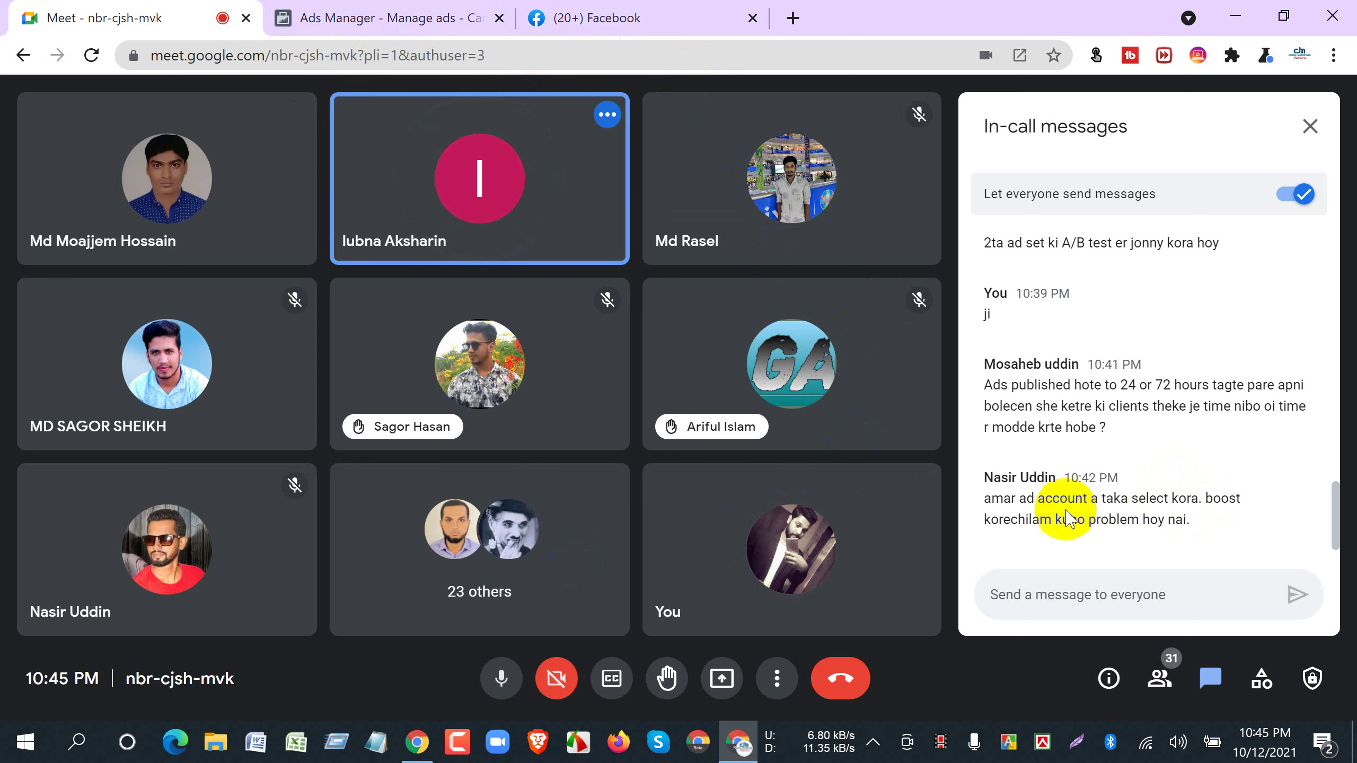
Read and highlight the latest in-call chat messages about boosting from the ad account and the 24 to 72 hour ad publishing time.
scroll(1063, 513, "up", 2)
scroll(1031, 486, "down", 2)
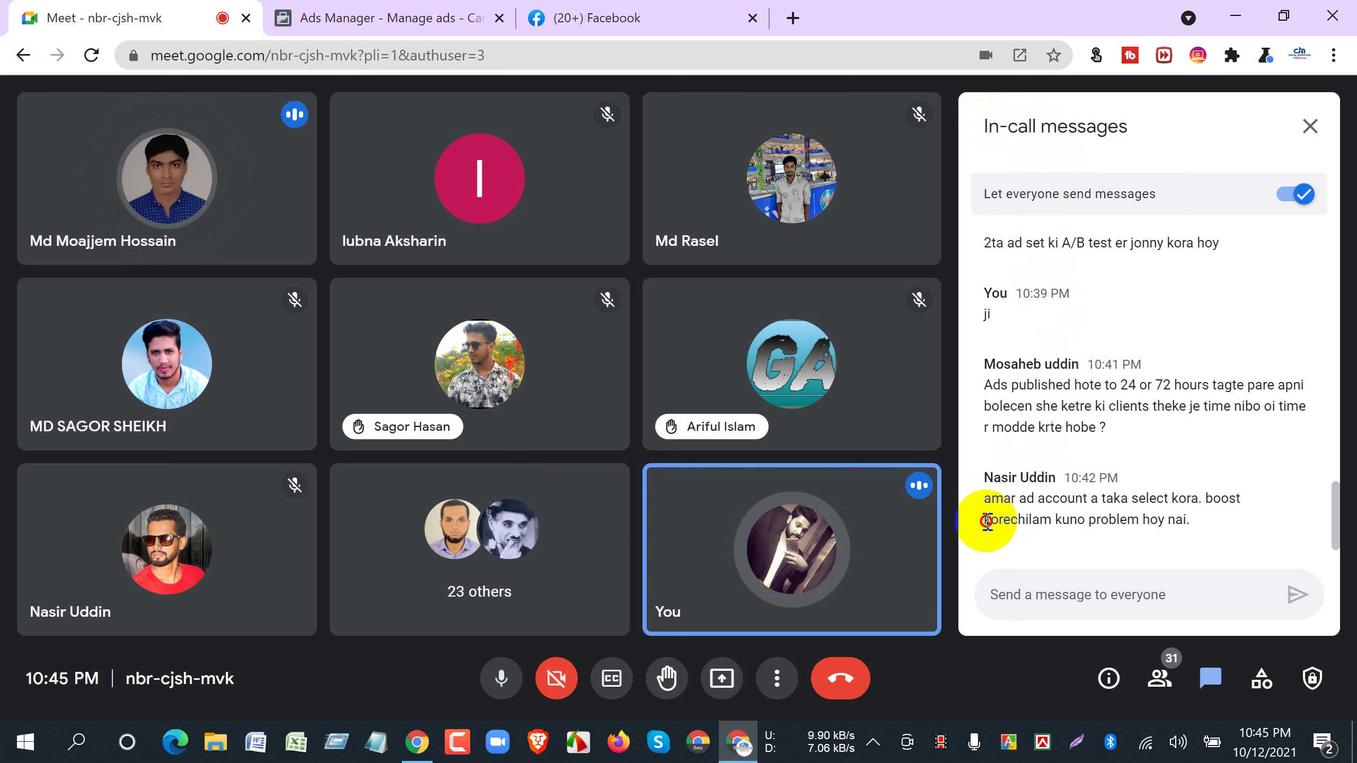
left_click_drag(987, 522, 1193, 522)
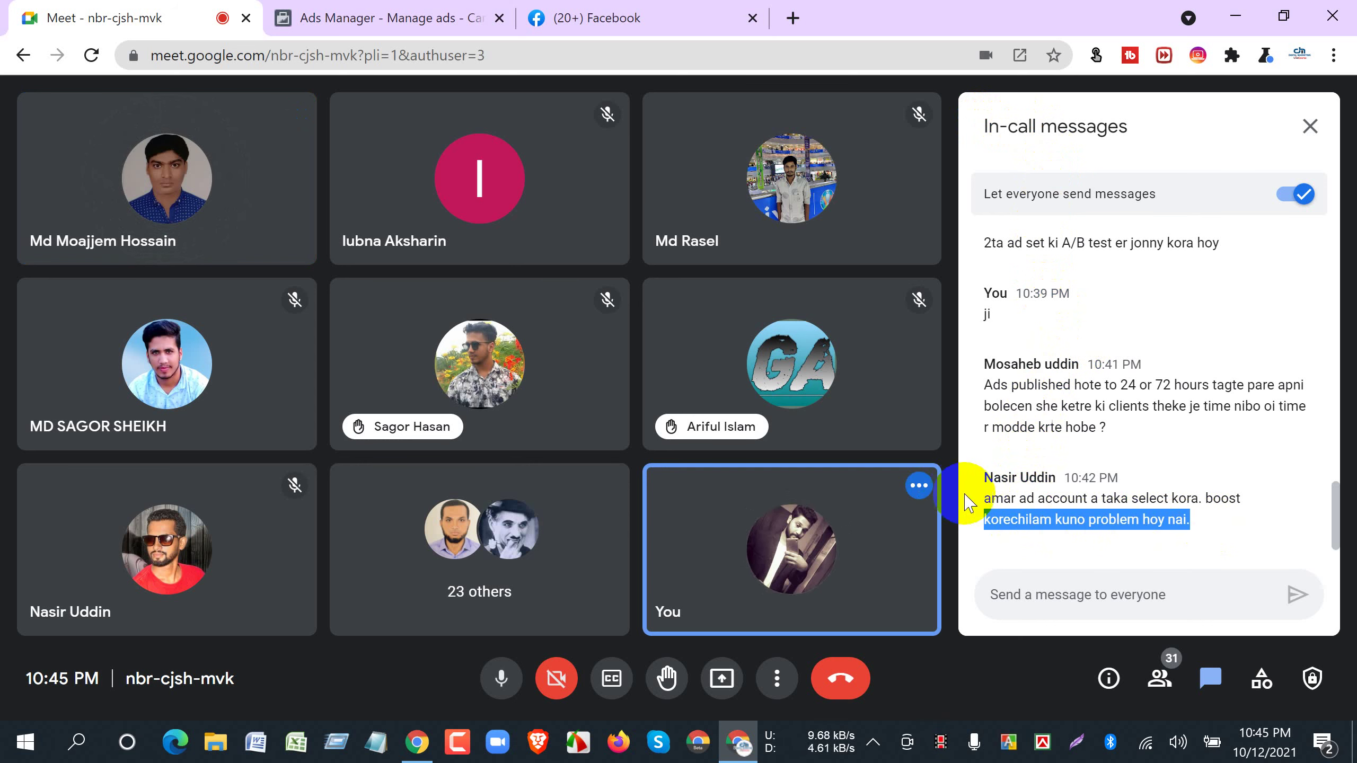
left_click_drag(983, 500, 1208, 529)
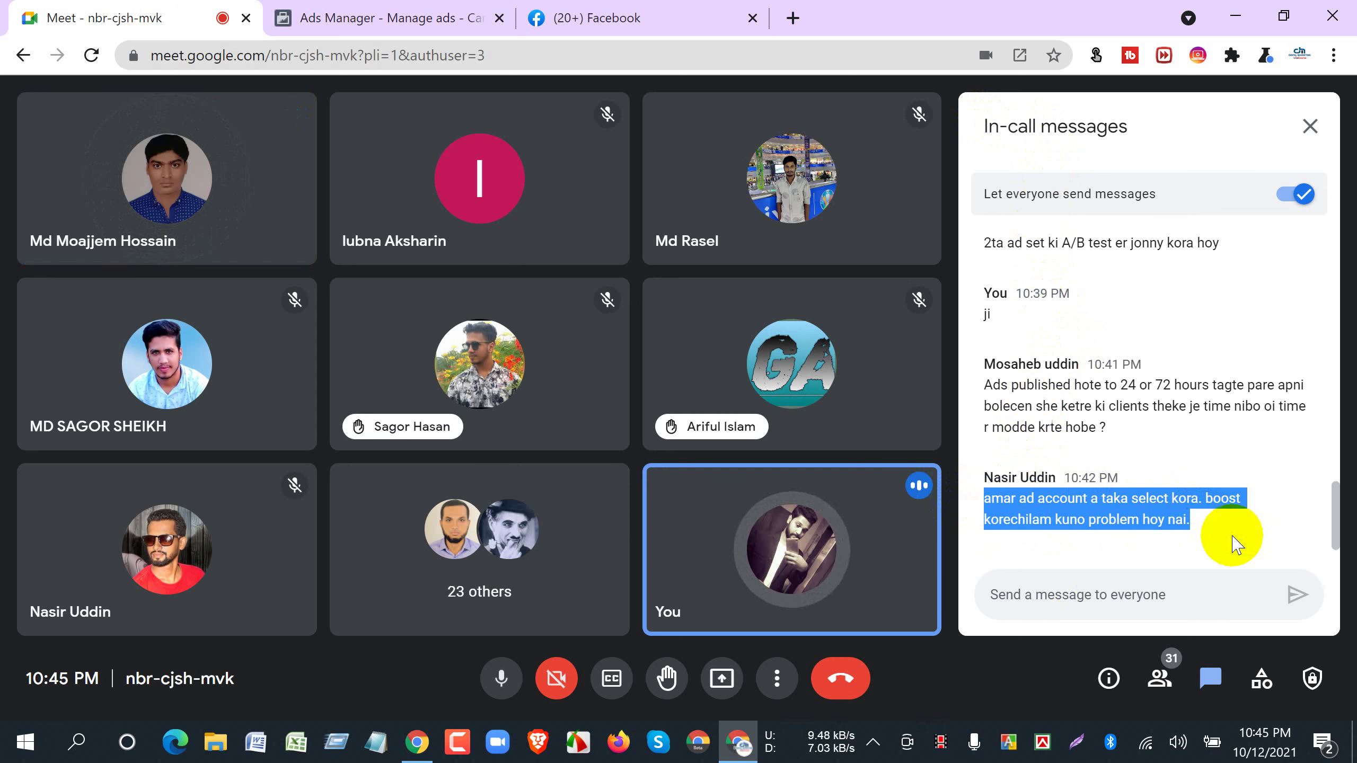
left_click_drag(1199, 529, 982, 521)
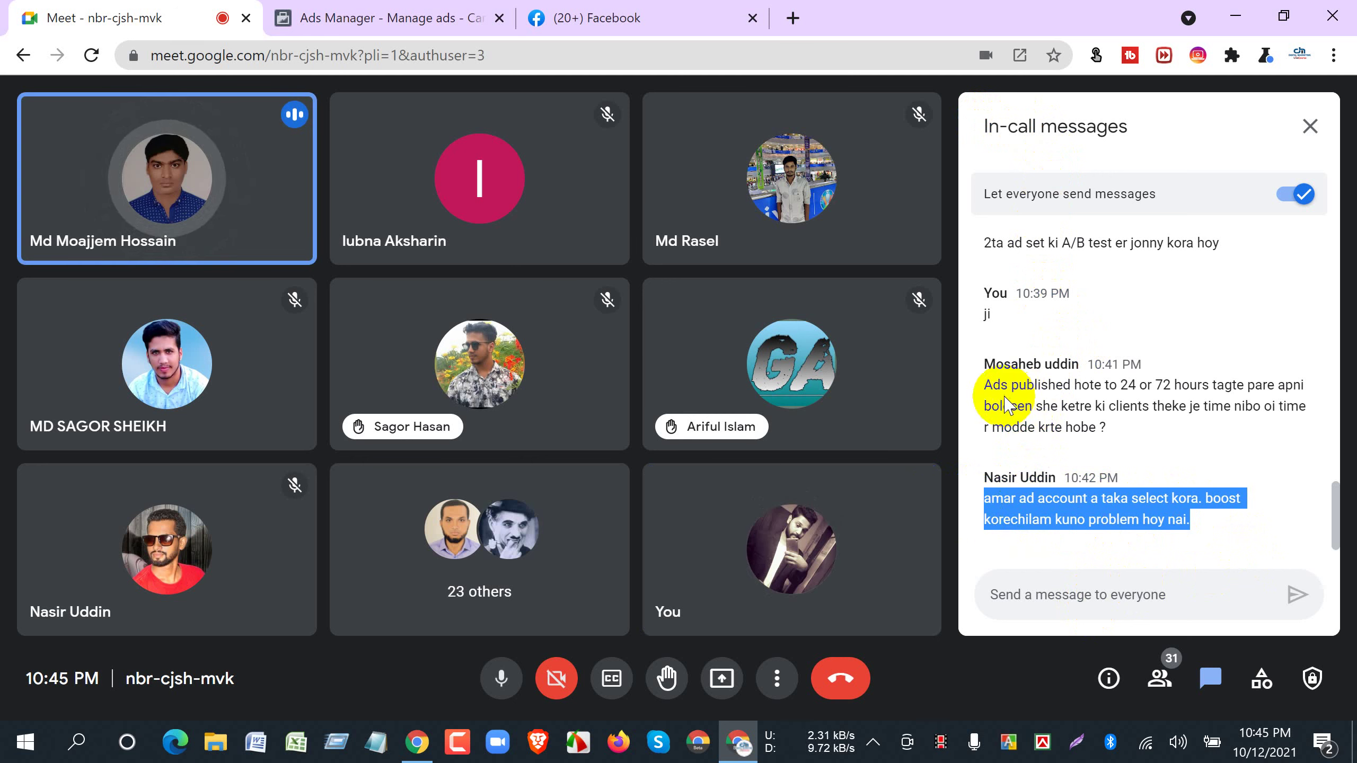
left_click_drag(986, 384, 1103, 425)
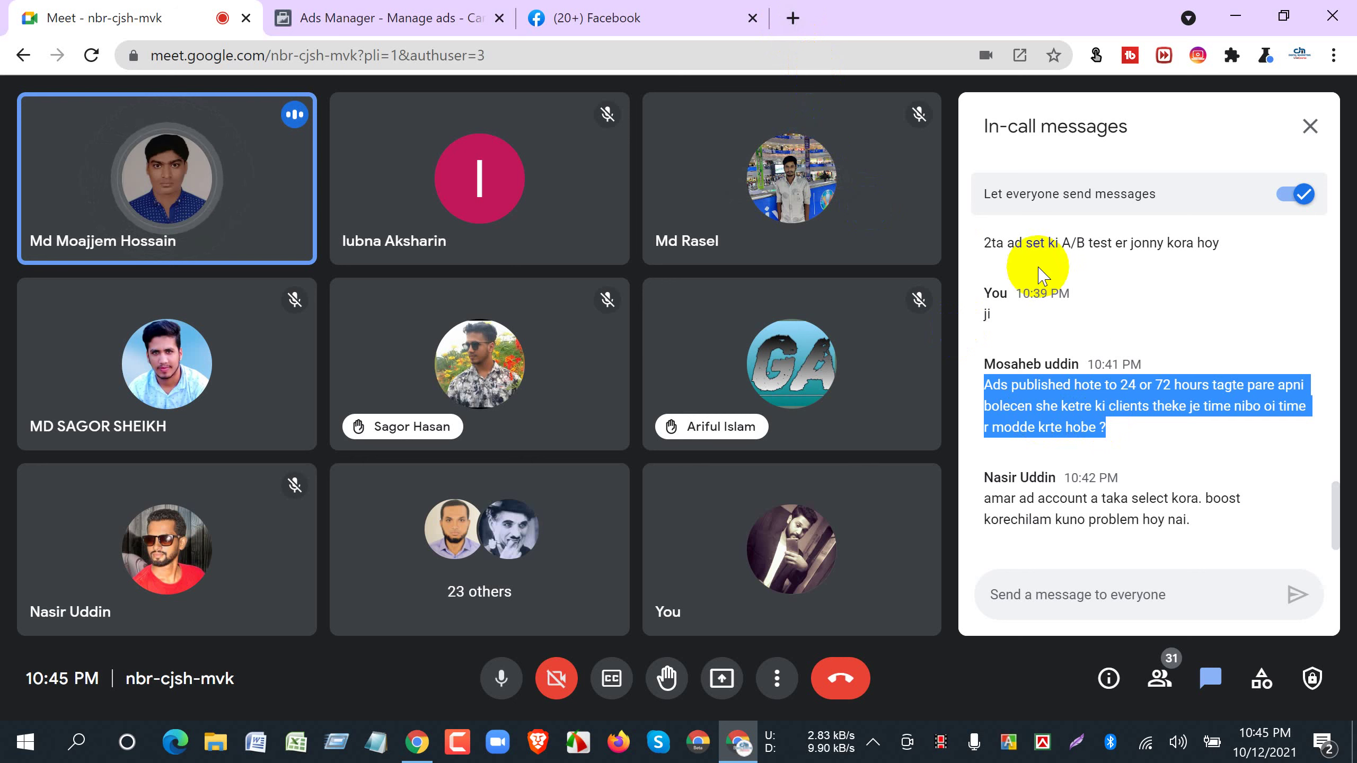
left_click(1125, 438)
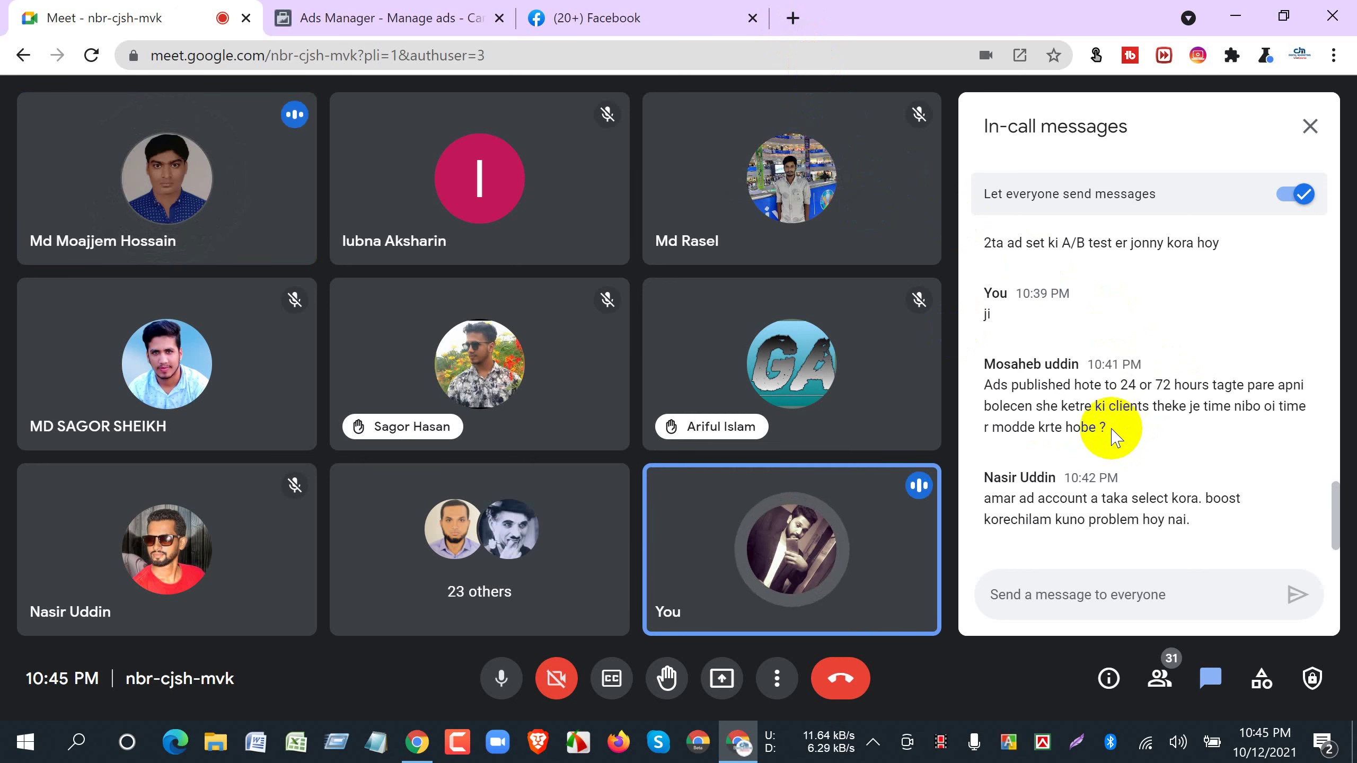
left_click_drag(1107, 427, 969, 420)
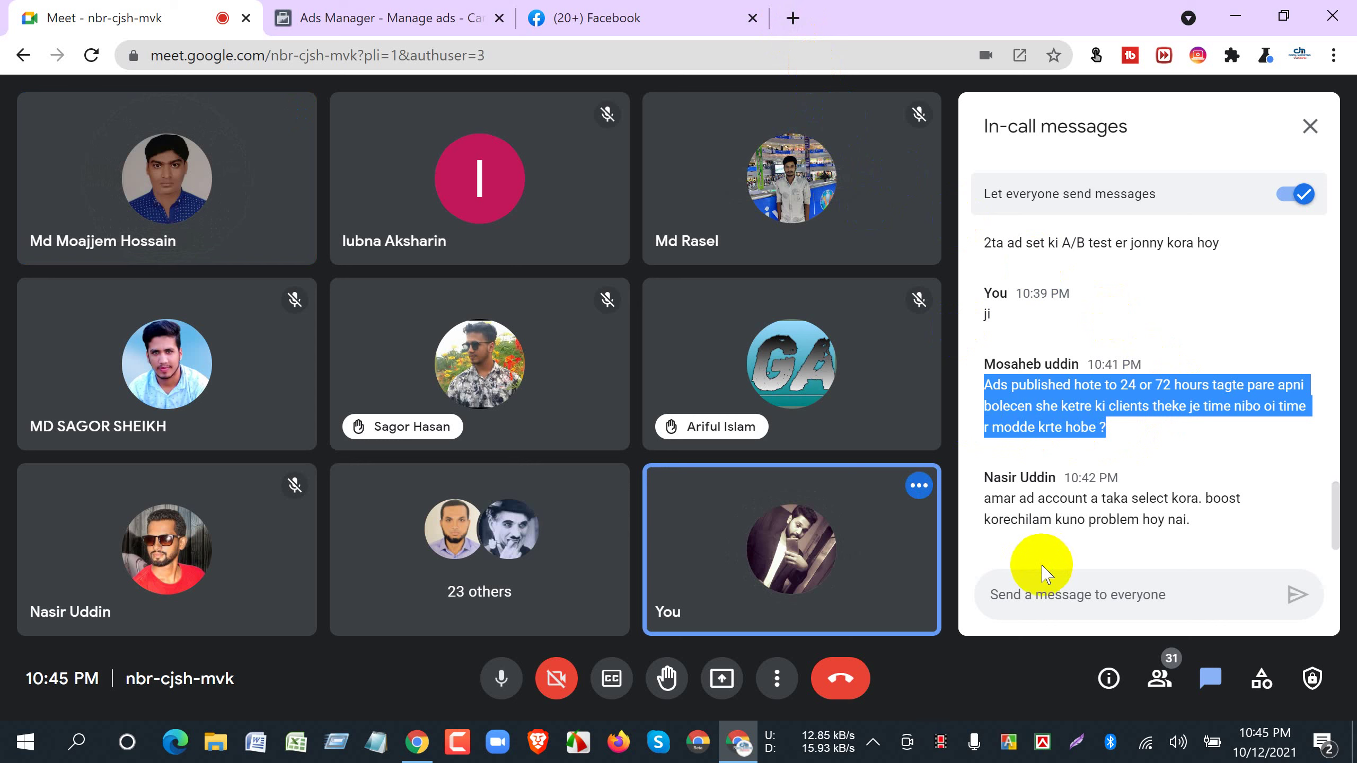
left_click(1049, 538)
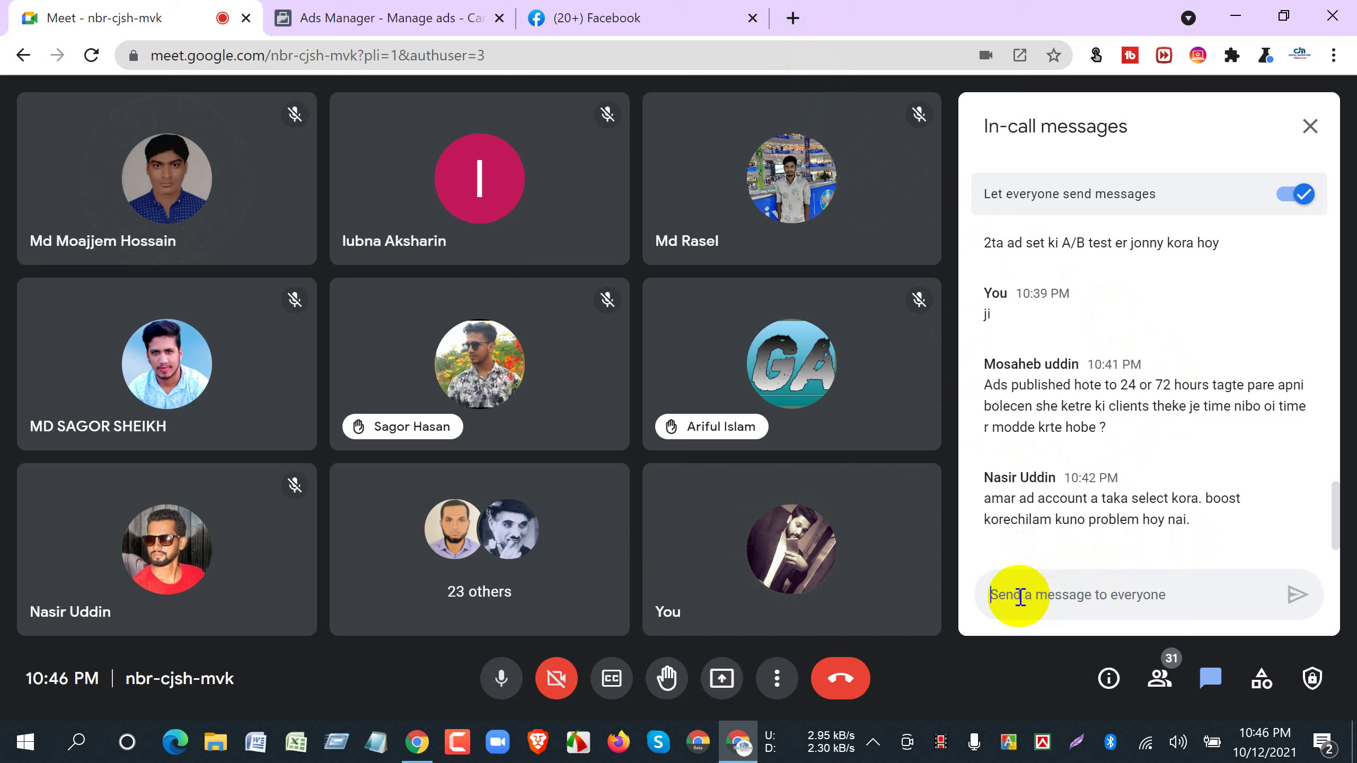
Send the message "great" to everyone in the call chat.
left_click(1021, 596)
type("great")
key("Return")
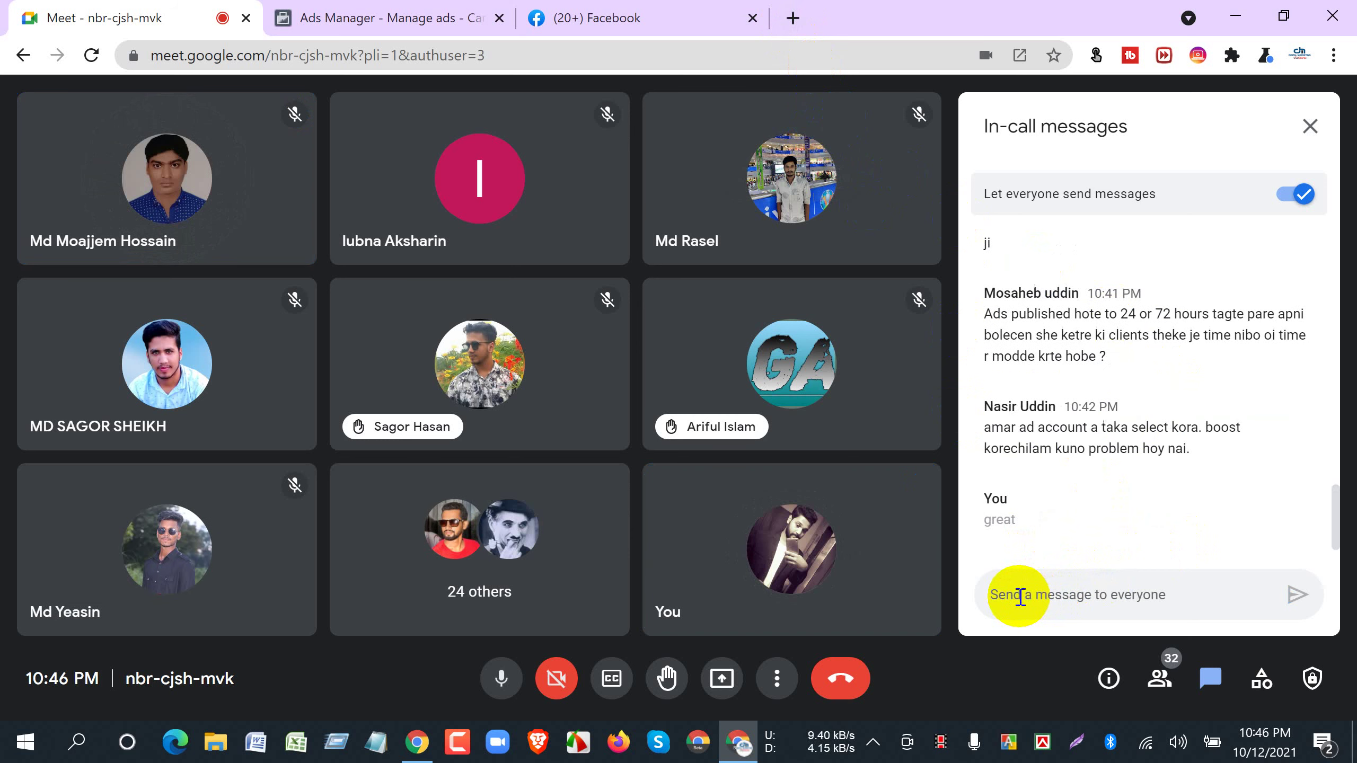